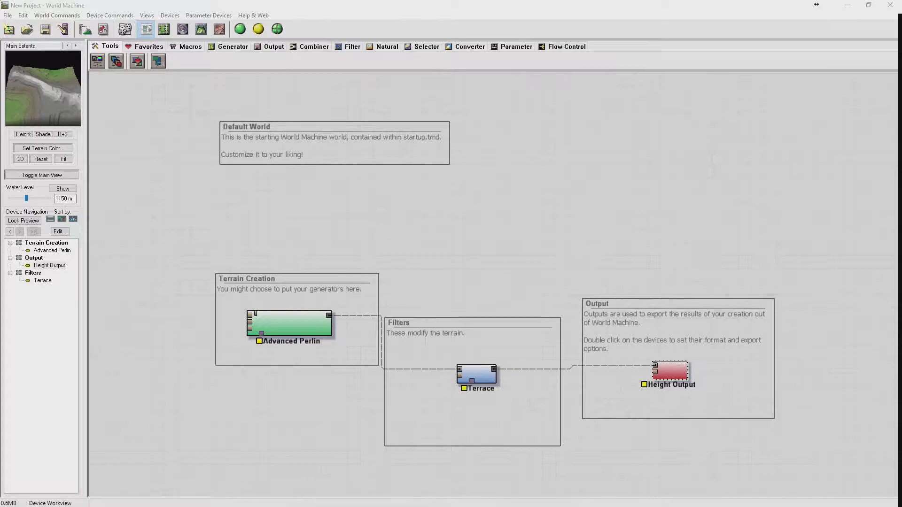
# Browse the D: drive to Dailys\Presets - World Machine\TFM - World Machine - Everyday's Pack v.1
pyautogui.press('super+e')
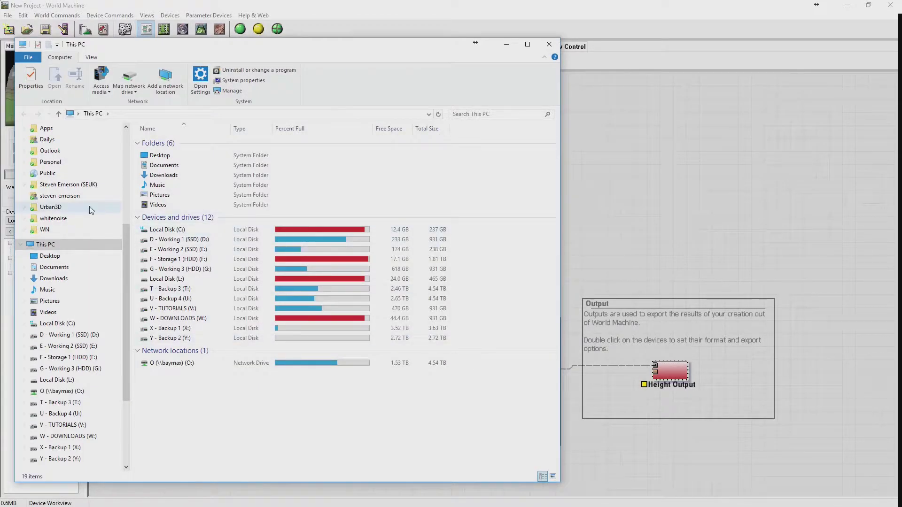
pyautogui.doubleClick(174, 240)
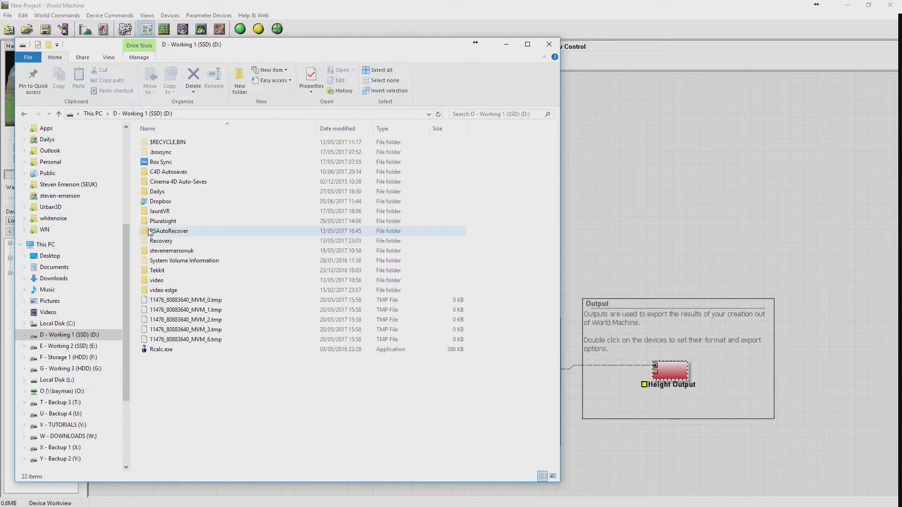
pyautogui.doubleClick(160, 192)
pyautogui.doubleClick(169, 152)
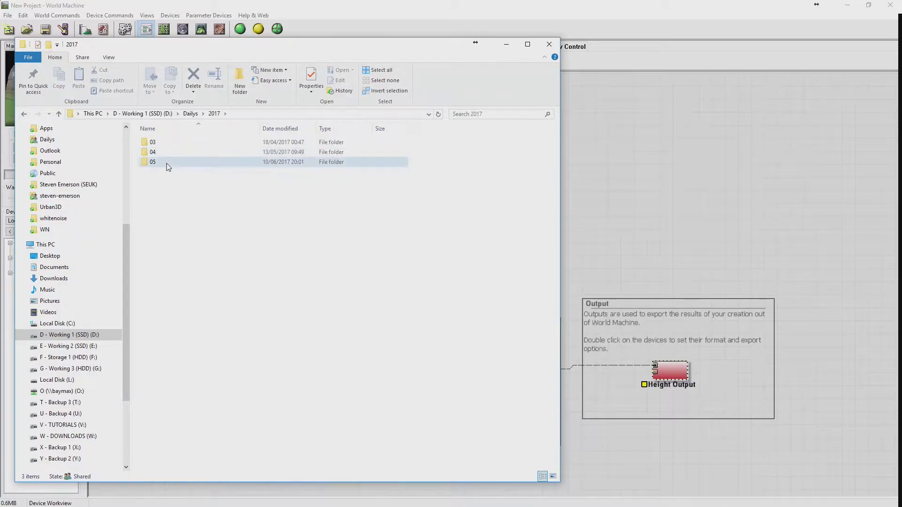
pyautogui.doubleClick(168, 162)
pyautogui.press('BackSpace')
pyautogui.press('BackSpace')
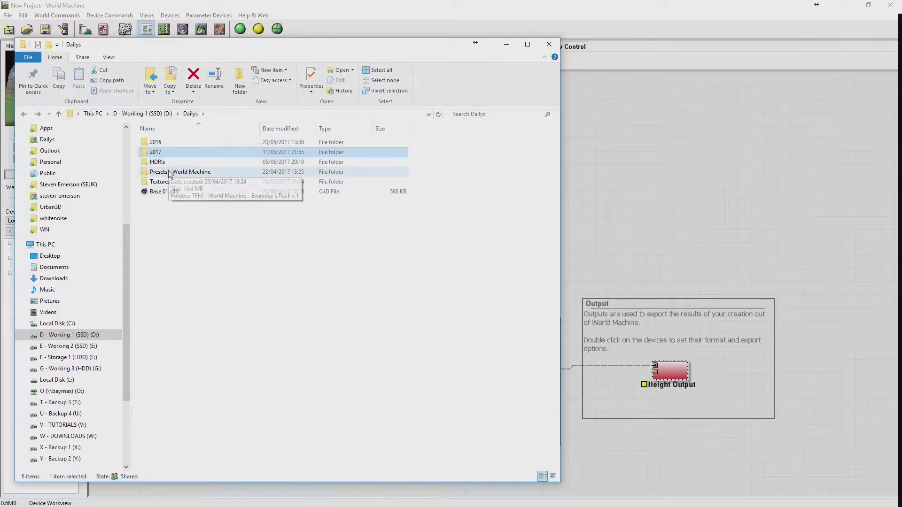
pyautogui.doubleClick(170, 172)
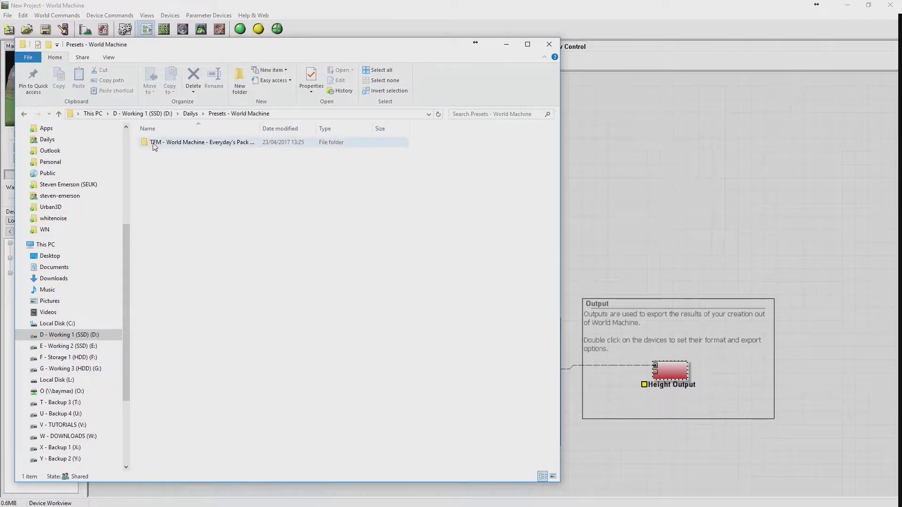
pyautogui.doubleClick(157, 142)
# Open the first terrain preview PNG (Aureole) in Photos and step to the next image
pyautogui.click(162, 154)
pyautogui.doubleClick(161, 153)
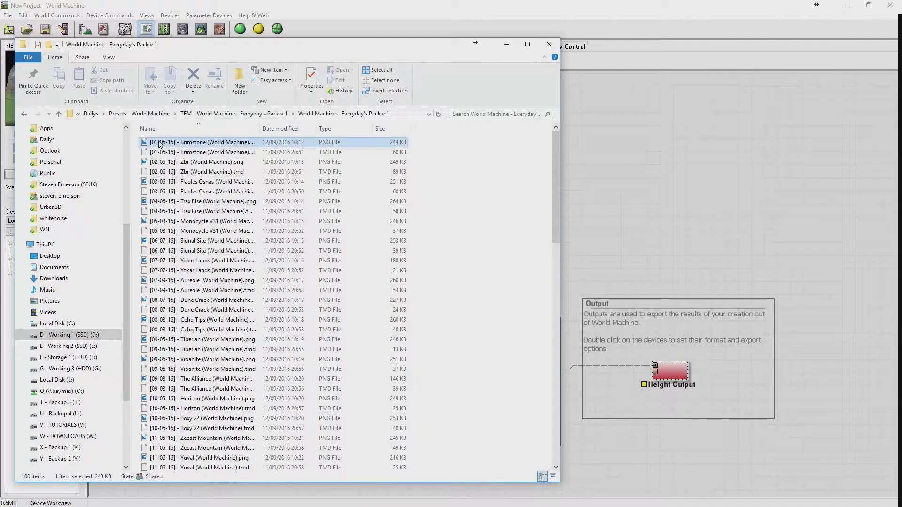
pyautogui.press('Right')
# Step through the terrain previews to Dune Crack, then close Photos
pyautogui.press('Right')
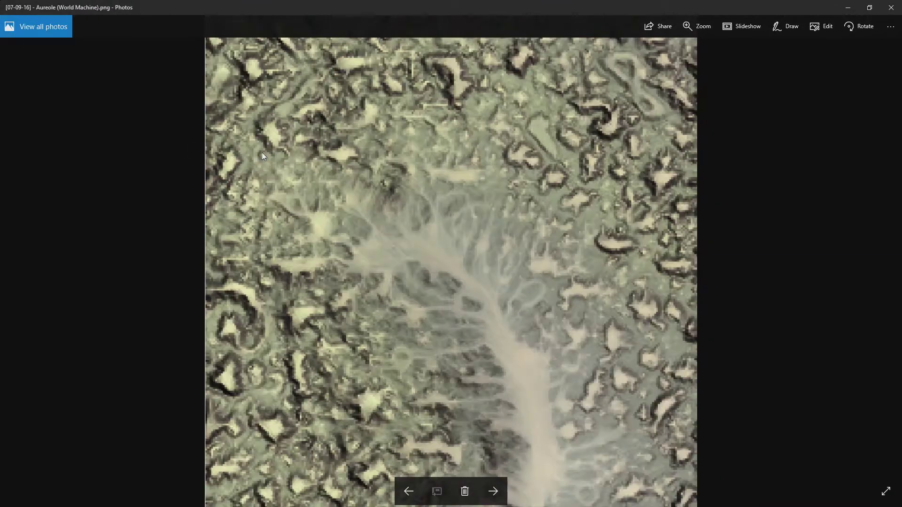
pyautogui.press('Right')
pyautogui.press('Right')
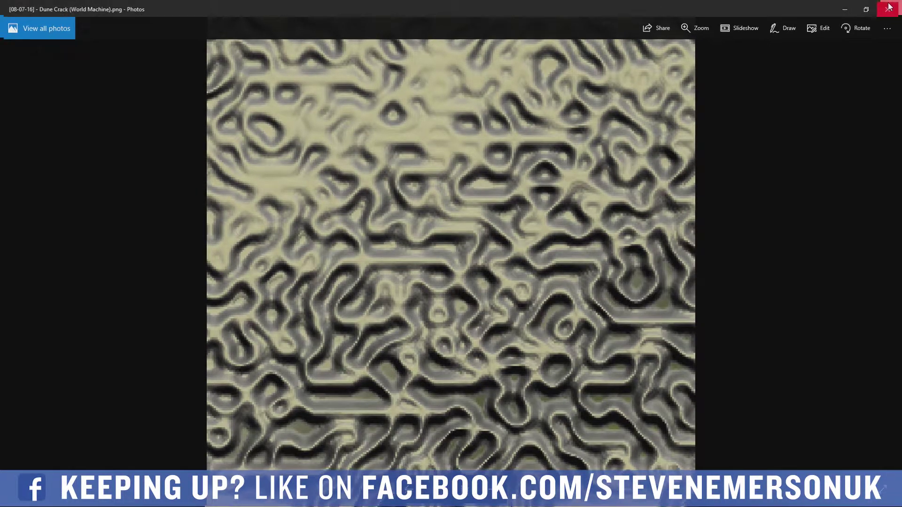
pyautogui.click(848, 7)
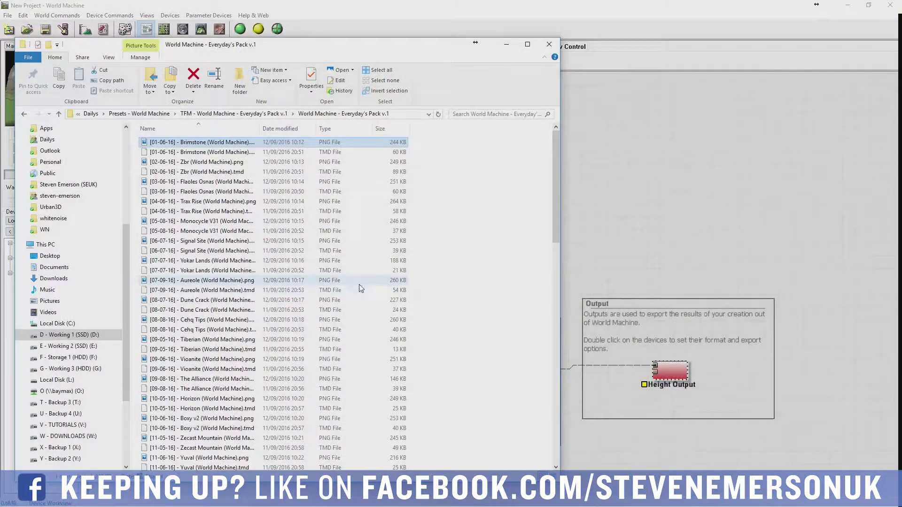
# Open the Dune Crack .tmd world file in World Machine
pyautogui.click(181, 301)
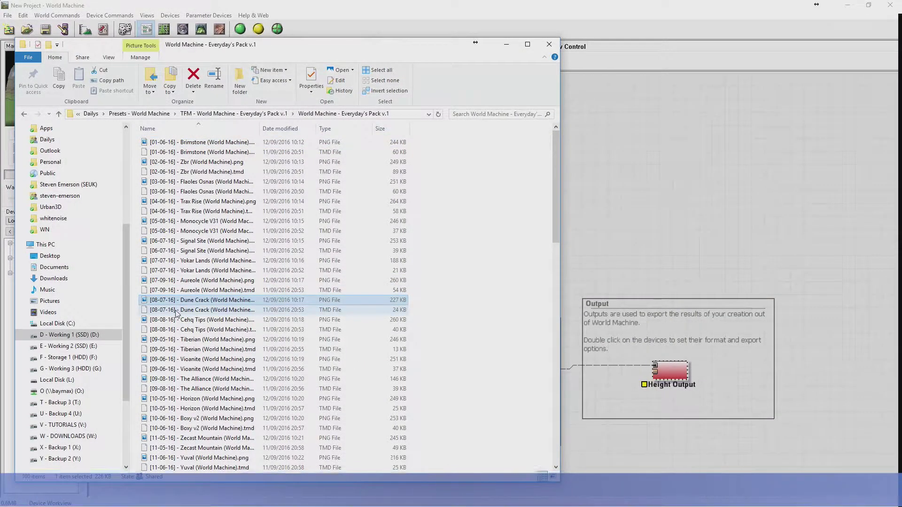
pyautogui.click(164, 311)
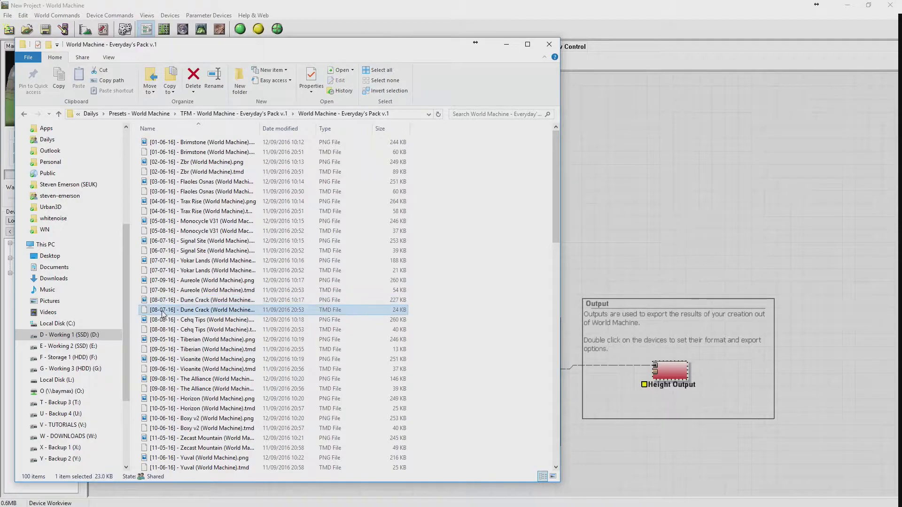
pyautogui.doubleClick(153, 311)
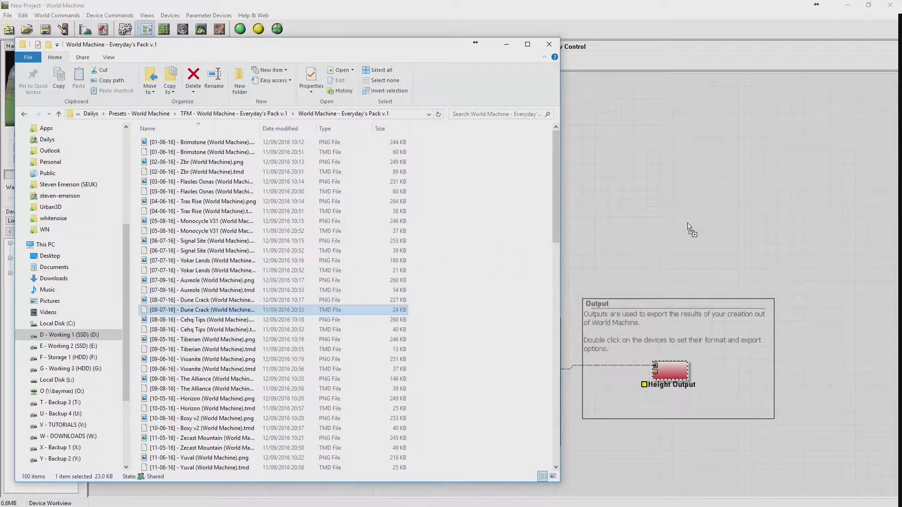
pyautogui.click(552, 41)
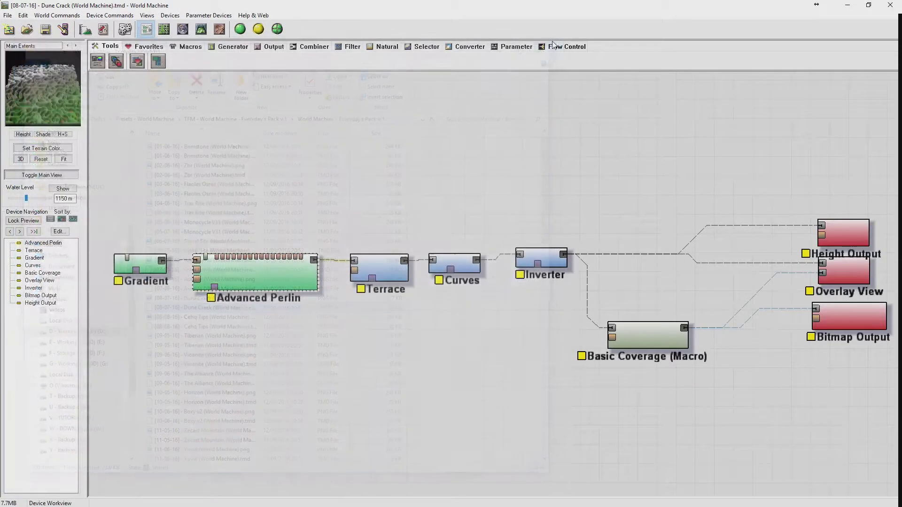
# Inspect the Height Output, Overlay View and Bitmap Output devices, then show the Layout View
pyautogui.click(838, 239)
pyautogui.click(844, 279)
pyautogui.click(847, 314)
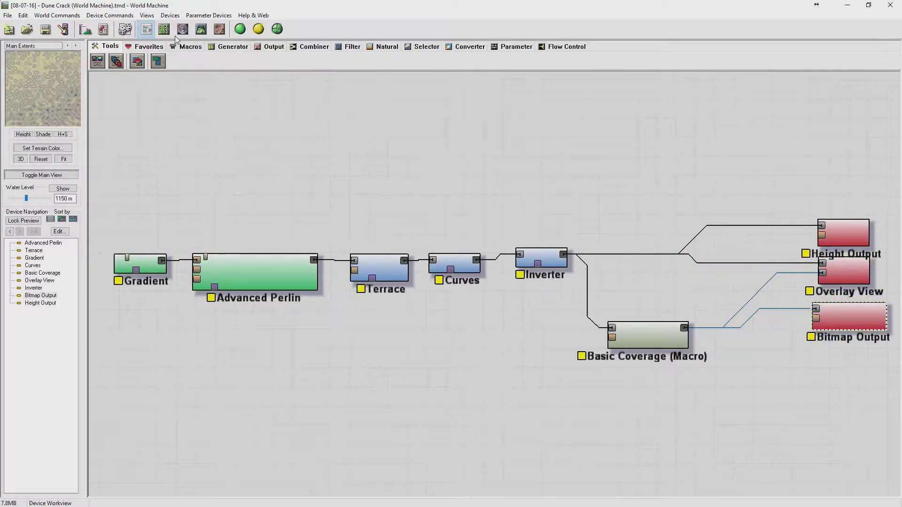
pyautogui.click(164, 29)
pyautogui.scroll(-3, 397, 244)
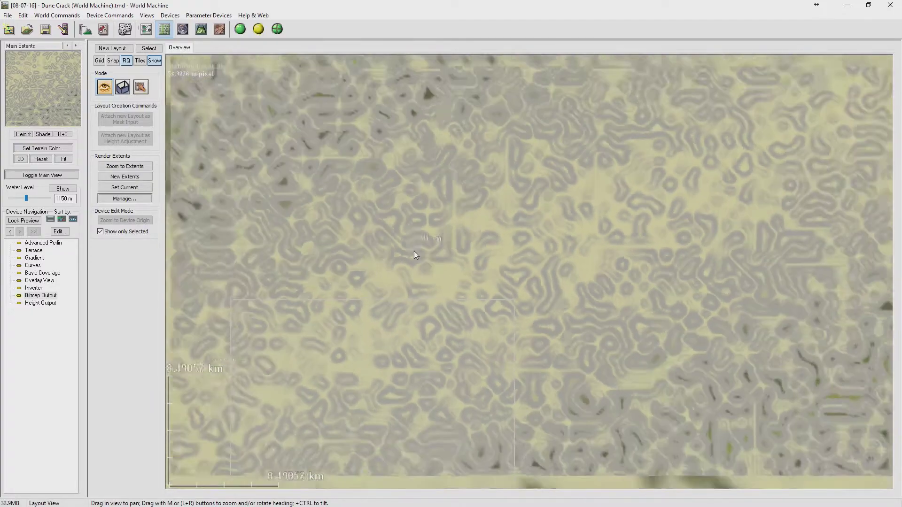
# Enlarge and move the Main Extents render area over the Dune Crack terrain, then return to View mode
pyautogui.scroll(-2, 414, 254)
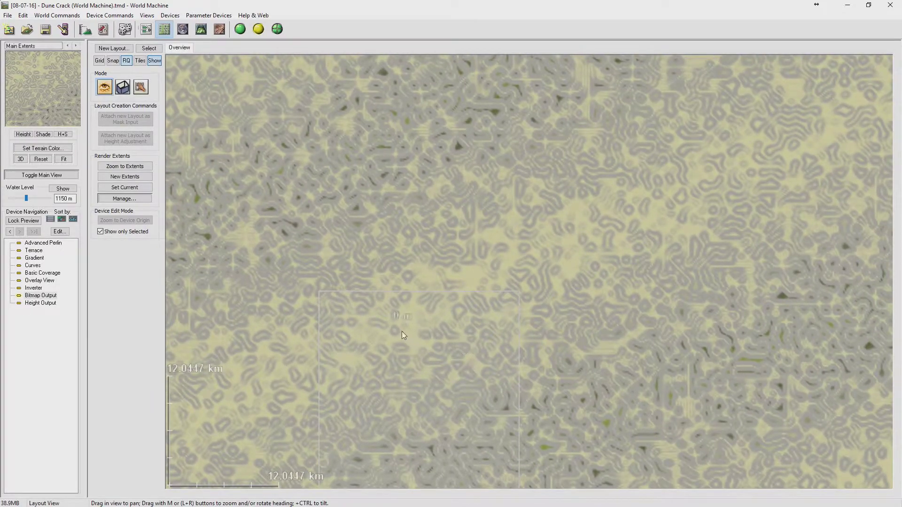
pyautogui.moveTo(402, 331); pyautogui.dragTo(393, 280)
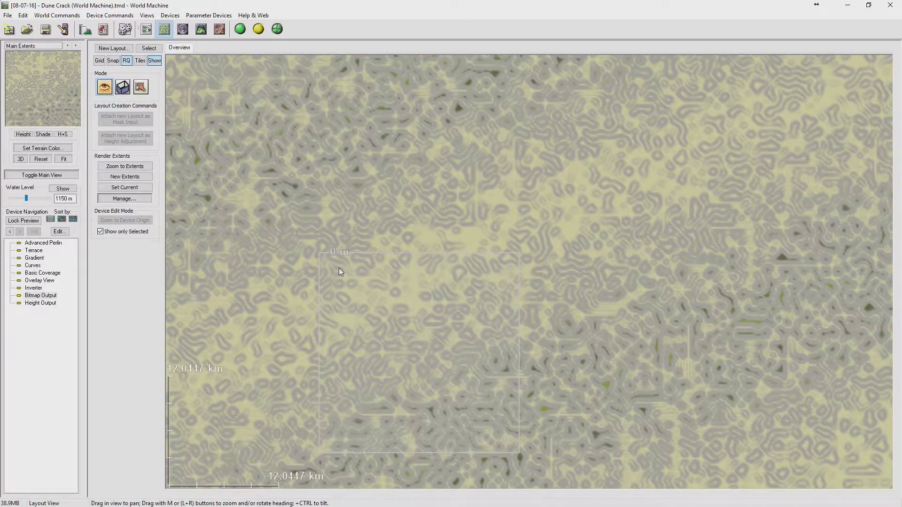
pyautogui.moveTo(355, 257)
pyautogui.mouseDown()
pyautogui.moveTo(357, 246)
pyautogui.moveTo(408, 240)
pyautogui.mouseUp()
pyautogui.click(122, 87)
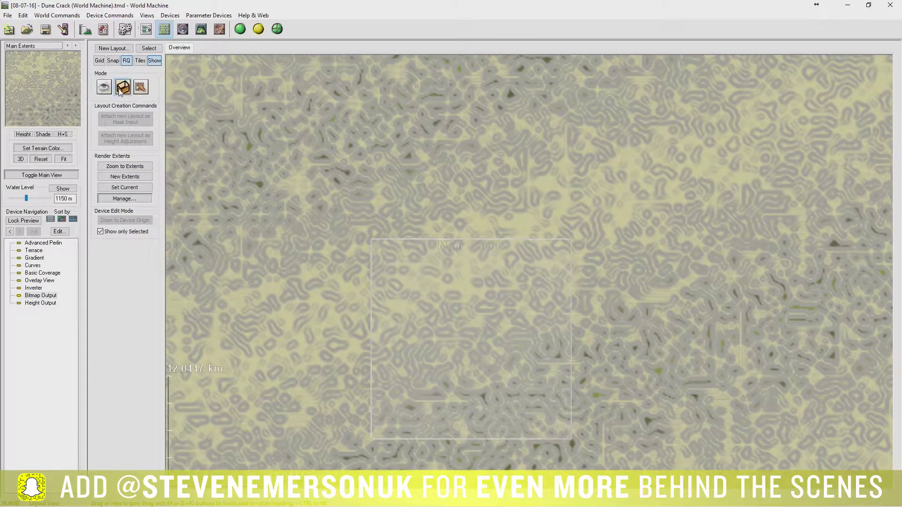
pyautogui.moveTo(438, 309)
pyautogui.mouseDown()
pyautogui.moveTo(426, 238)
pyautogui.moveTo(452, 266)
pyautogui.mouseUp()
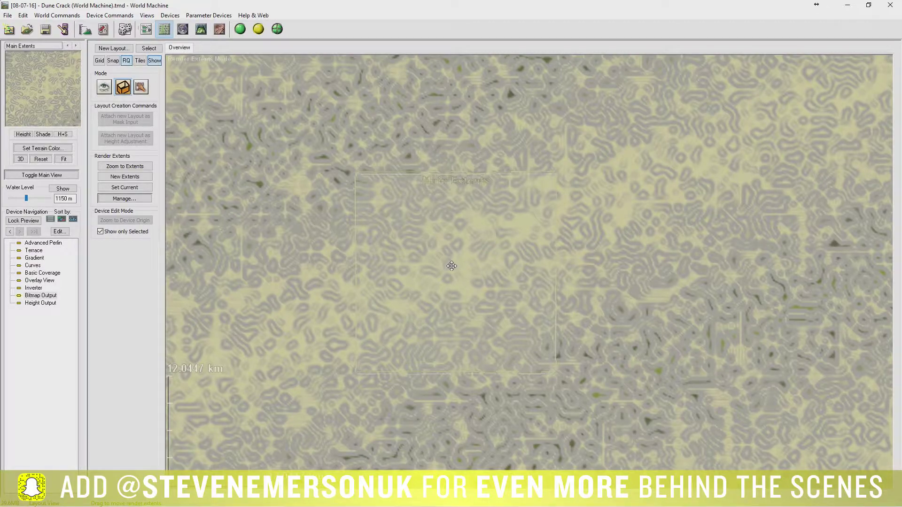
pyautogui.moveTo(555, 372); pyautogui.dragTo(614, 406)
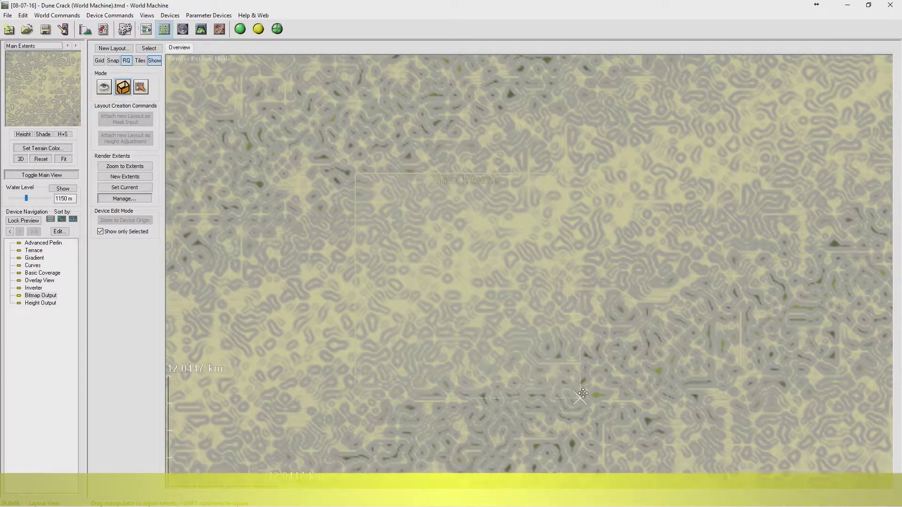
pyautogui.moveTo(571, 361); pyautogui.dragTo(520, 321)
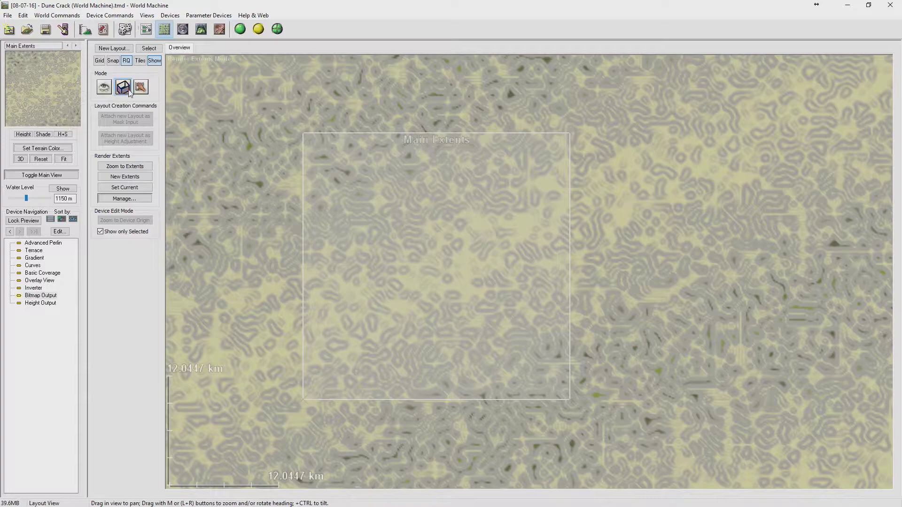
pyautogui.click(104, 86)
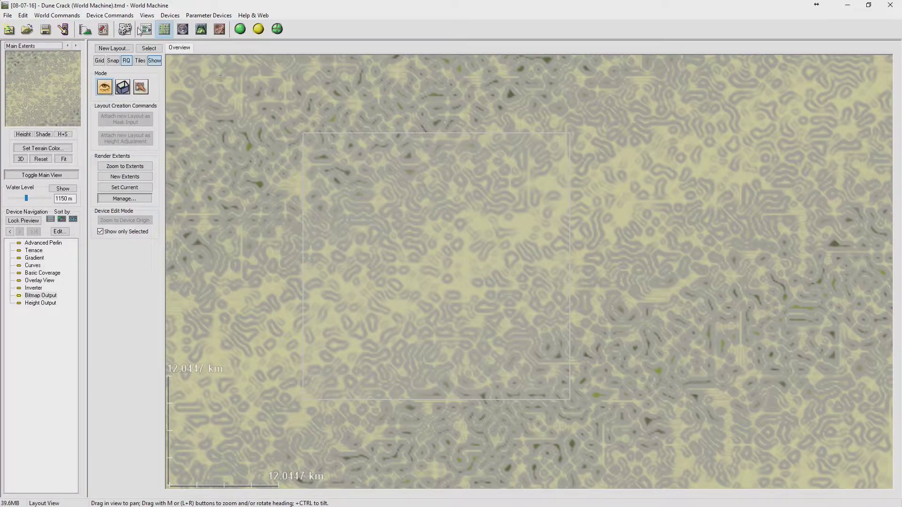
# Raise the project build resolution to 4096x4096 in Project Settings
pyautogui.click(85, 30)
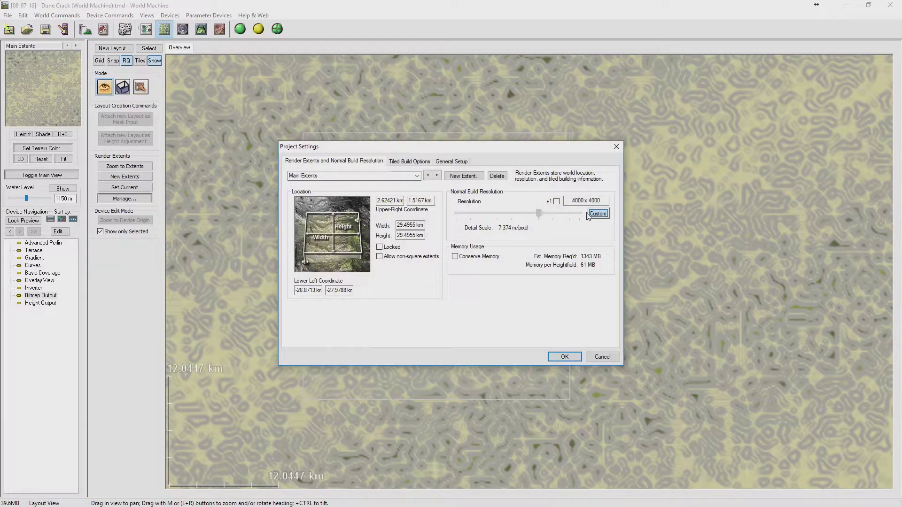
pyautogui.moveTo(539, 214); pyautogui.dragTo(553, 216)
pyautogui.click(550, 353)
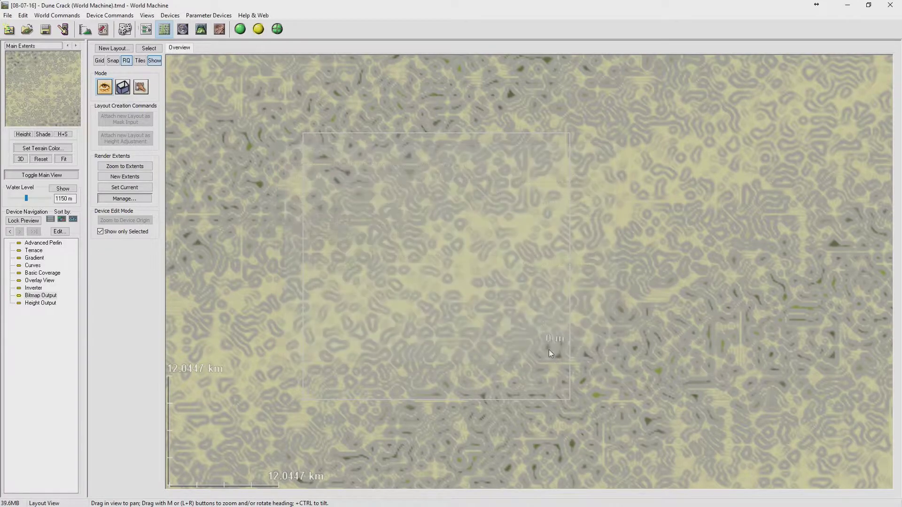
pyautogui.click(7, 16)
# Build the terrain at 4096x4096 and return to the device network
pyautogui.click(240, 30)
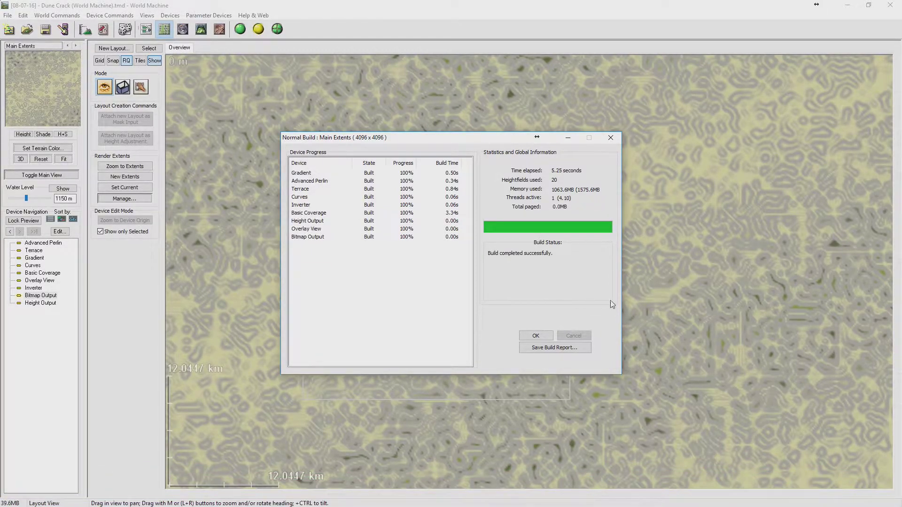
pyautogui.click(531, 335)
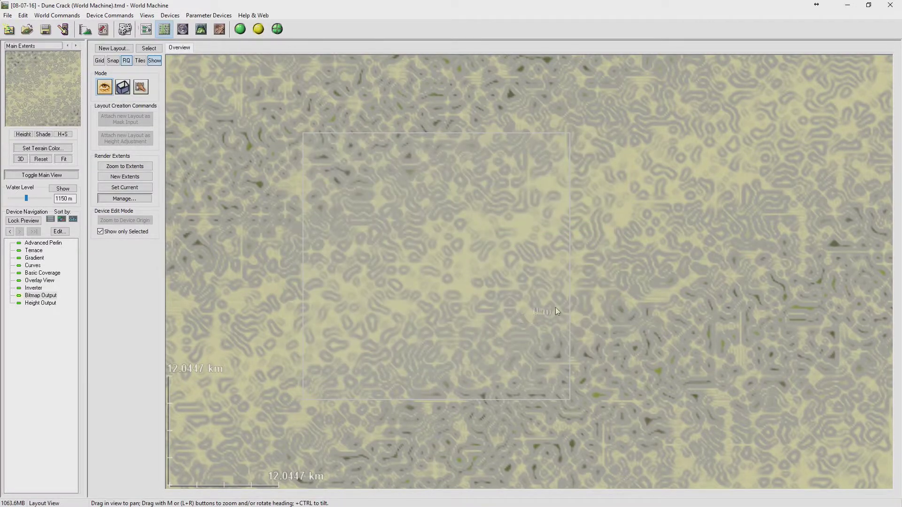
pyautogui.click(84, 32)
pyautogui.click(594, 357)
pyautogui.click(147, 30)
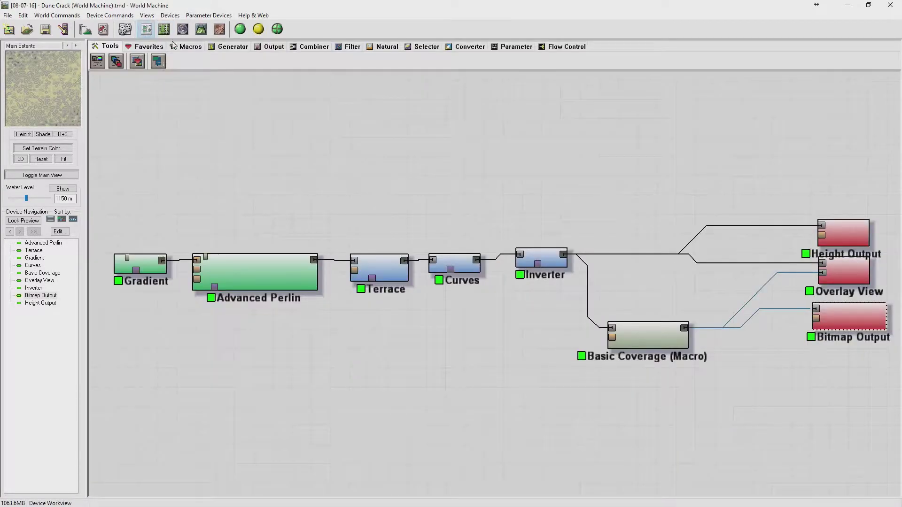
# Open the Height Output file dialog and browse to D:\Dailys\2017\05
pyautogui.click(839, 235)
pyautogui.doubleClick(843, 230)
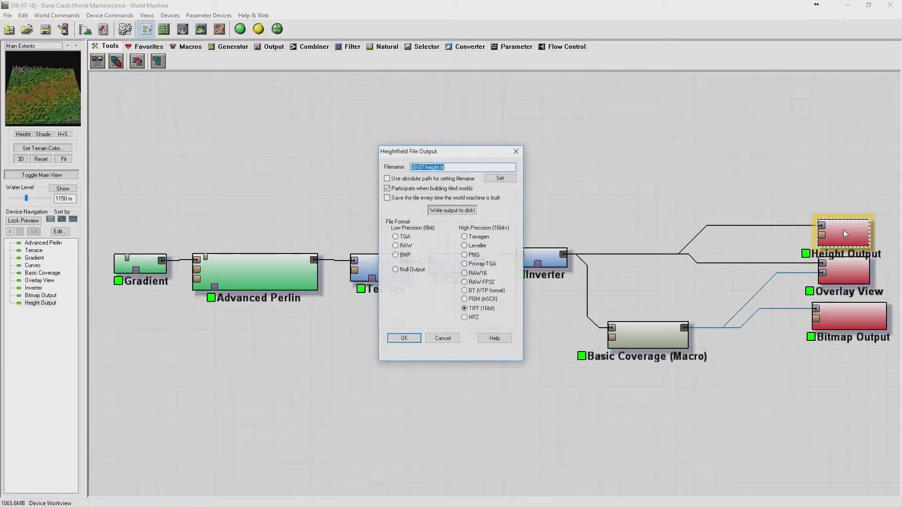
pyautogui.click(500, 178)
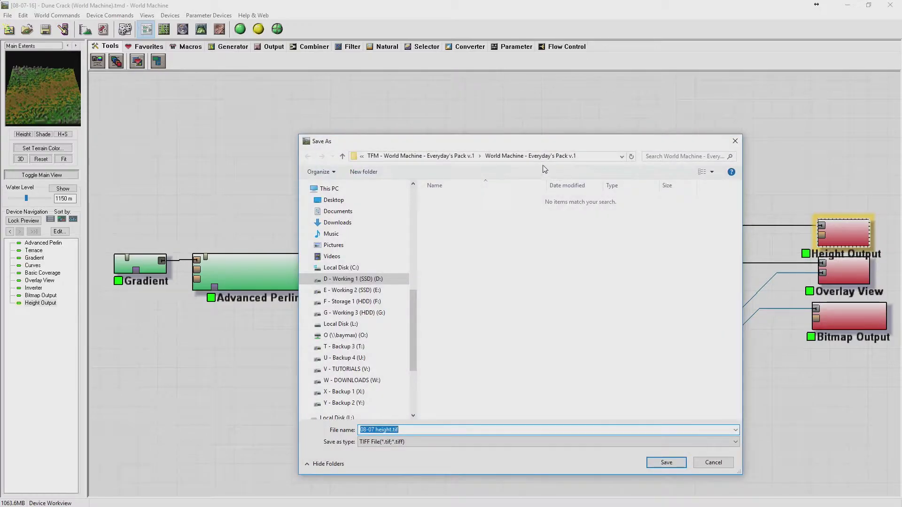
pyautogui.click(353, 279)
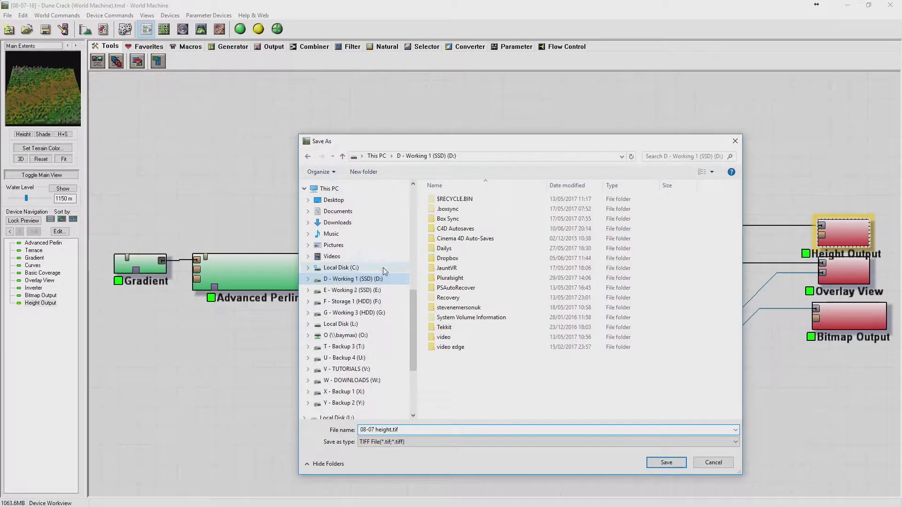
pyautogui.doubleClick(446, 248)
pyautogui.doubleClick(452, 209)
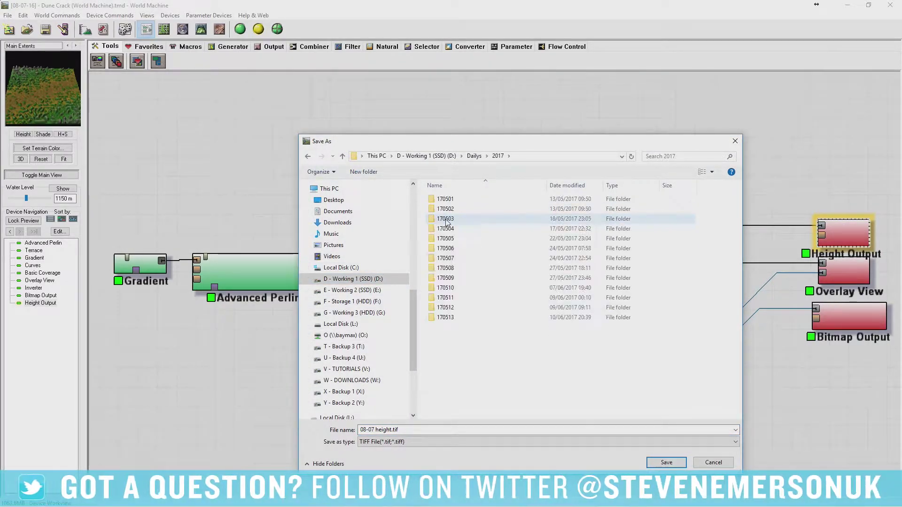
pyautogui.doubleClick(453, 317)
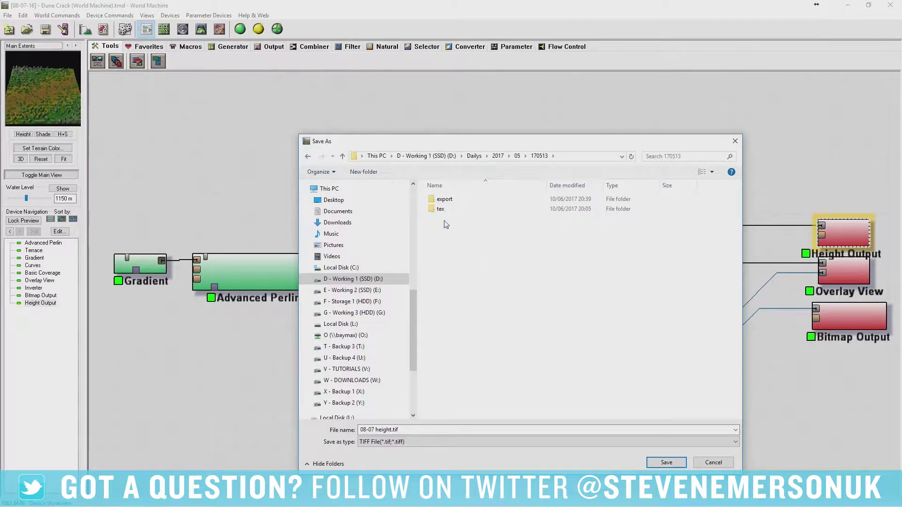
pyautogui.doubleClick(440, 209)
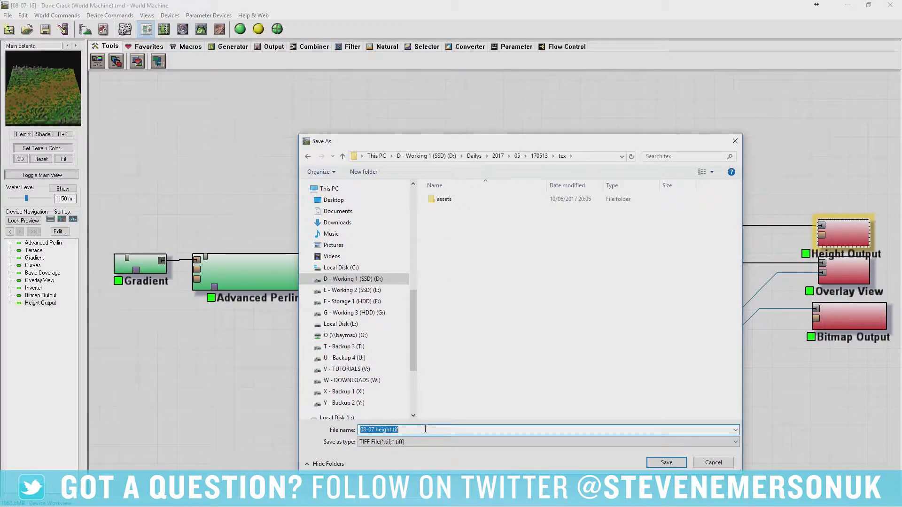
pyautogui.write('1705')
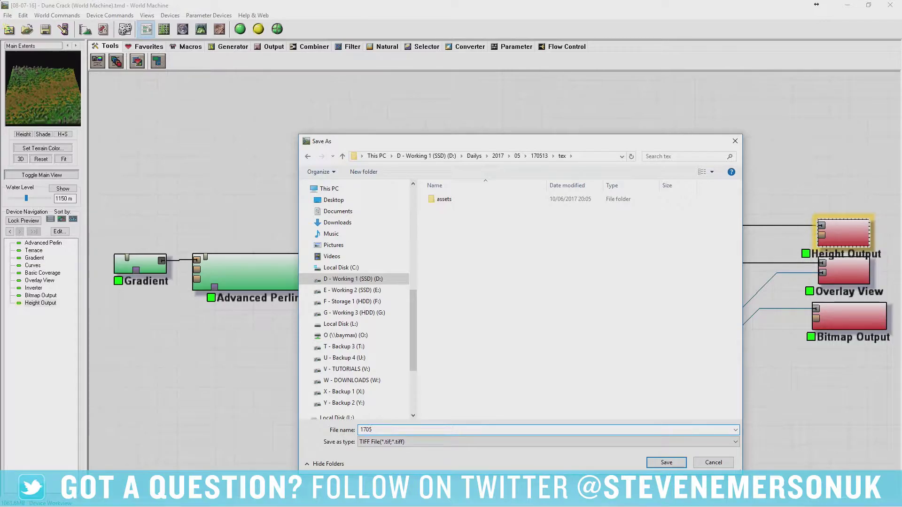
pyautogui.click(517, 156)
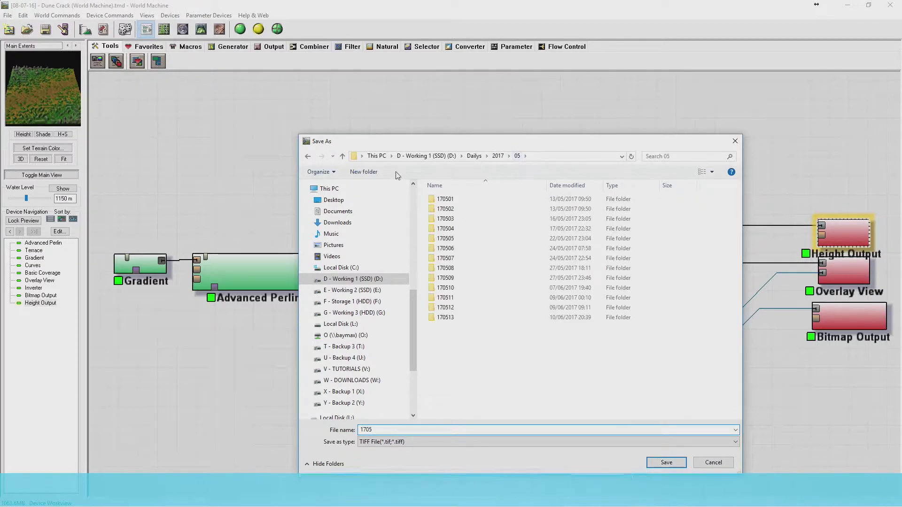
# Create the 170514\tex folders and name the height map file '170514 height'
pyautogui.click(371, 172)
pyautogui.write('170514')
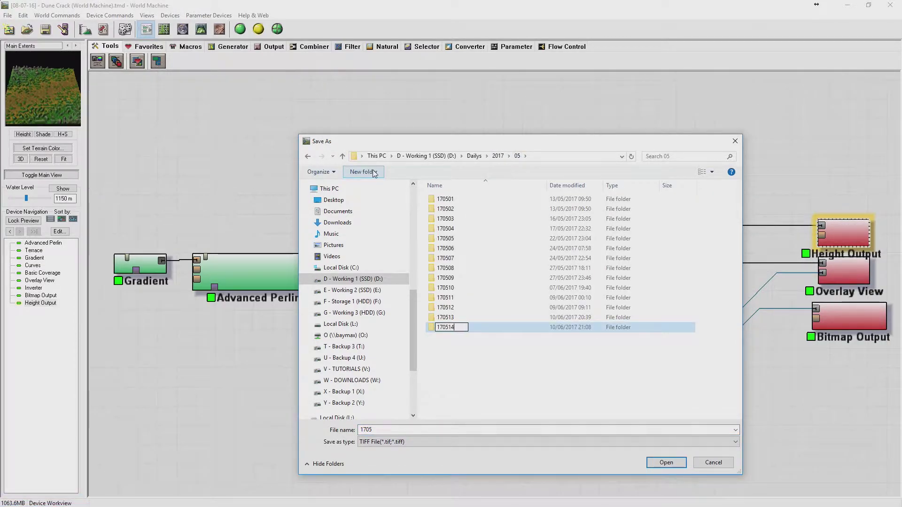
pyautogui.press('Return')
pyautogui.press('Return')
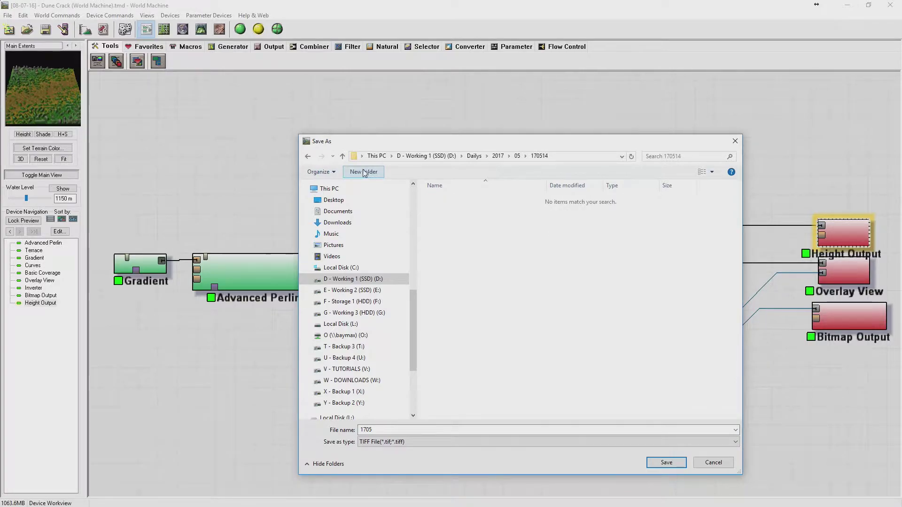
pyautogui.click(364, 172)
pyautogui.write('tex')
pyautogui.press('Return')
pyautogui.press('Return')
pyautogui.write('170514 height')
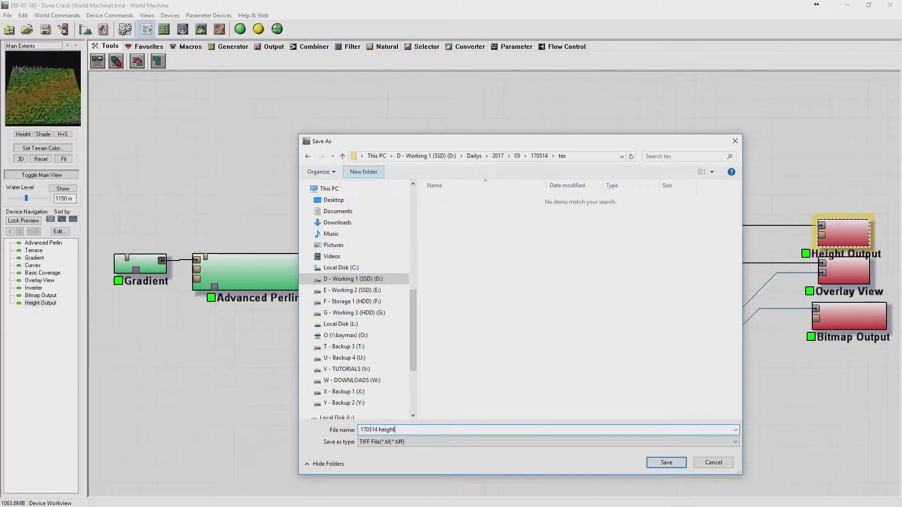
pyautogui.press('Return')
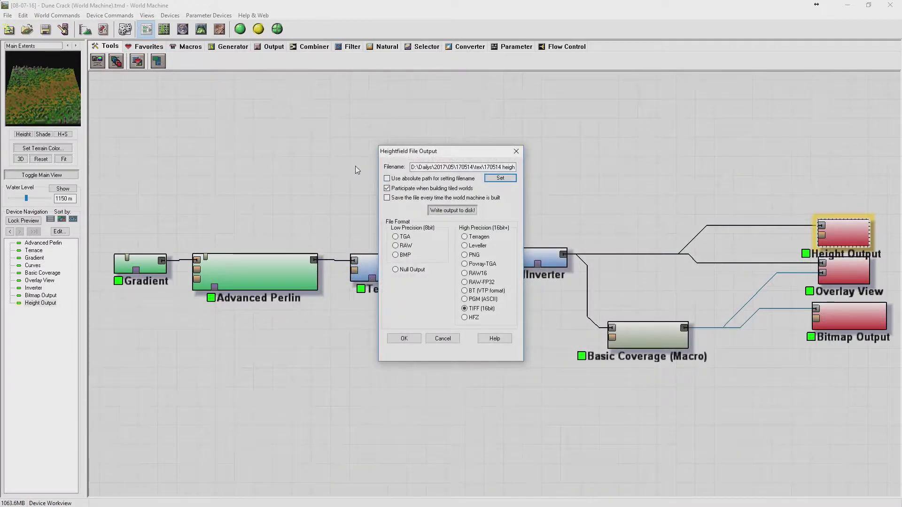
# Write the height map to disk and close the Height Output settings
pyautogui.click(452, 210)
pyautogui.click(520, 334)
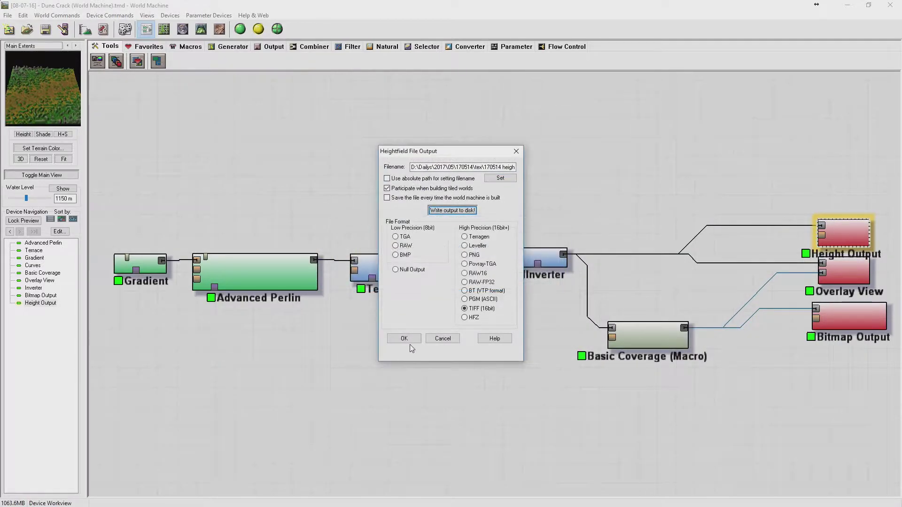
pyautogui.click(408, 340)
pyautogui.click(853, 308)
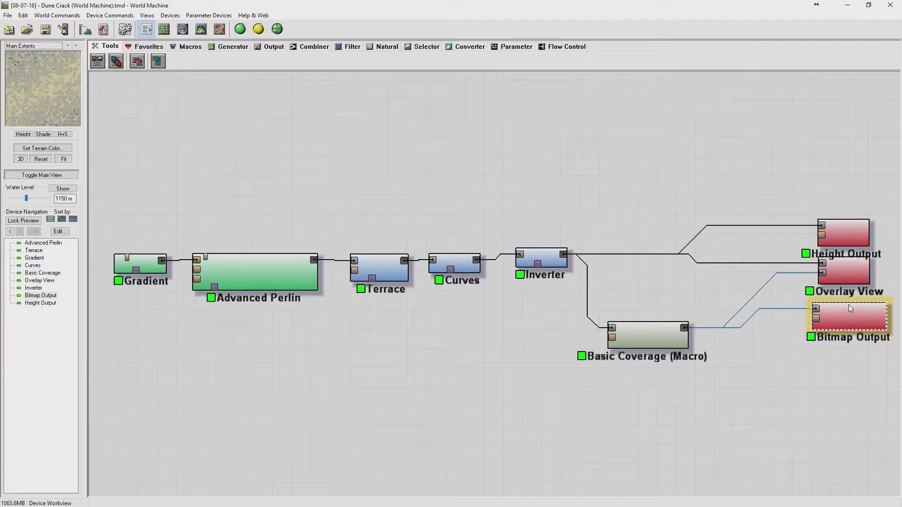
# Set the Bitmap Output file to '170514 bitmap' in the 170514\tex folder
pyautogui.doubleClick(849, 304)
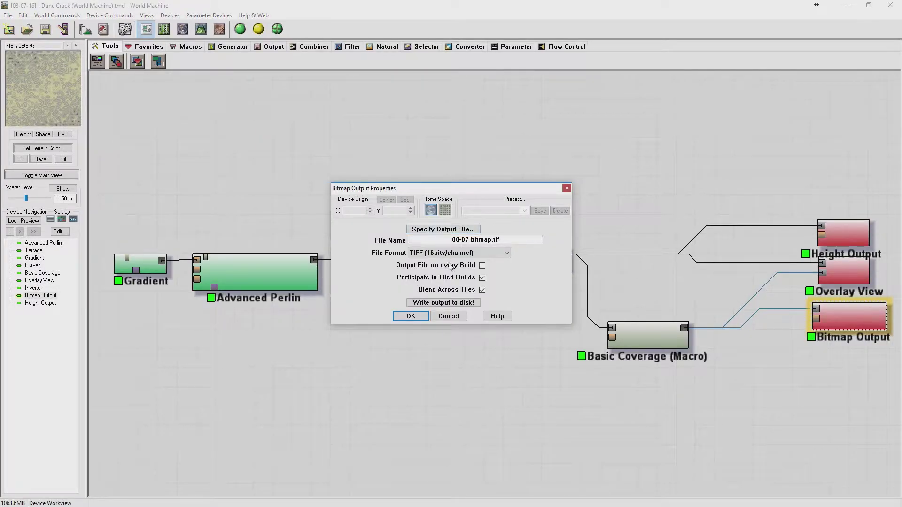
pyautogui.click(488, 254)
pyautogui.click(466, 230)
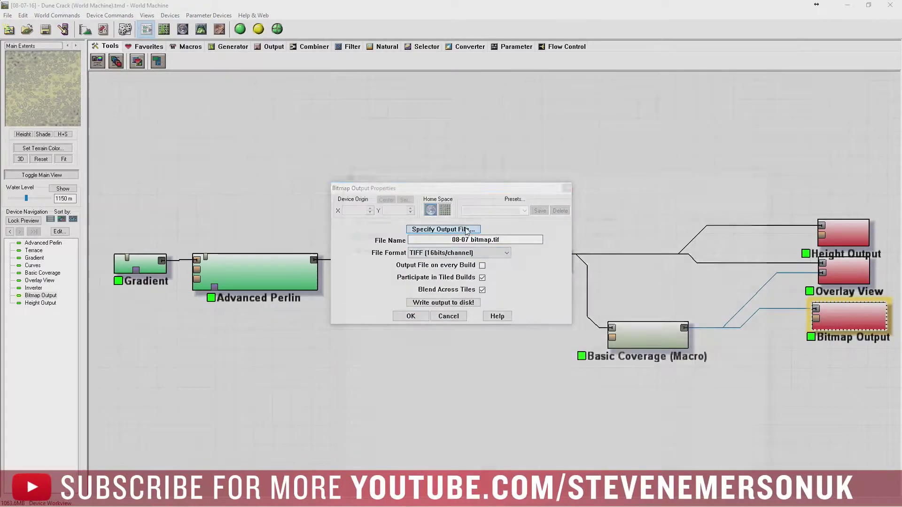
pyautogui.click(415, 459)
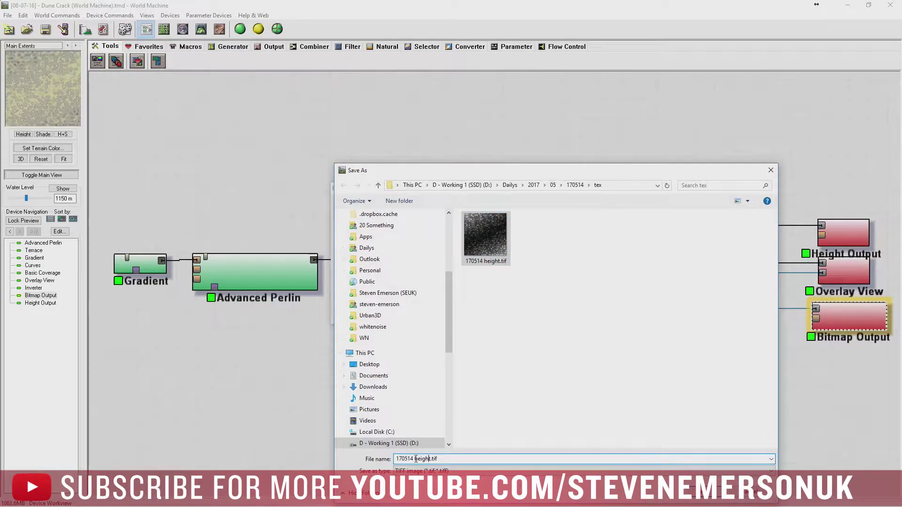
pyautogui.moveTo(415, 459); pyautogui.dragTo(541, 458)
pyautogui.write('bitmap')
pyautogui.press('Return')
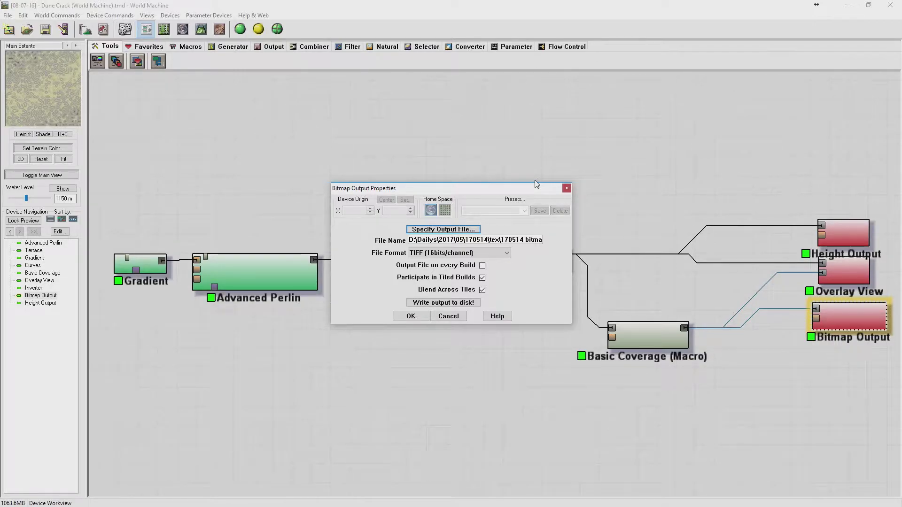
# Write the bitmap to disk and close the Bitmap Output settings
pyautogui.click(451, 303)
pyautogui.click(467, 280)
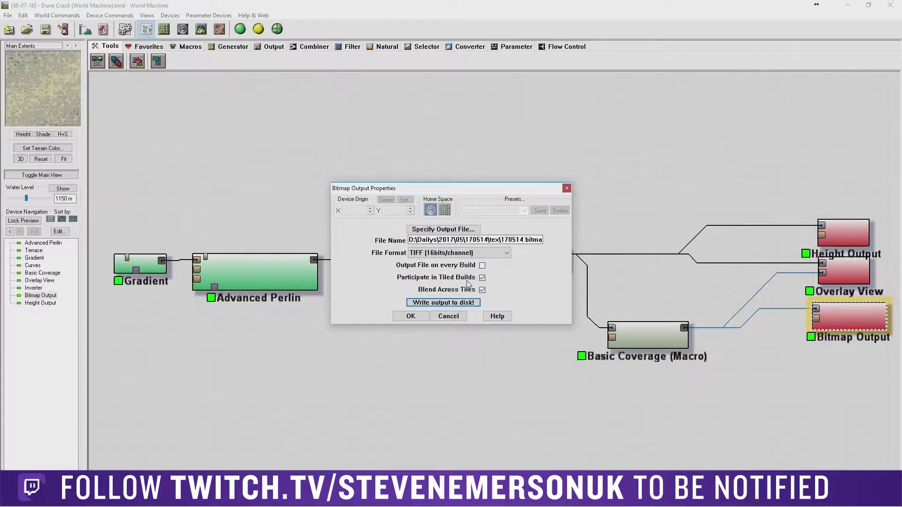
pyautogui.click(460, 316)
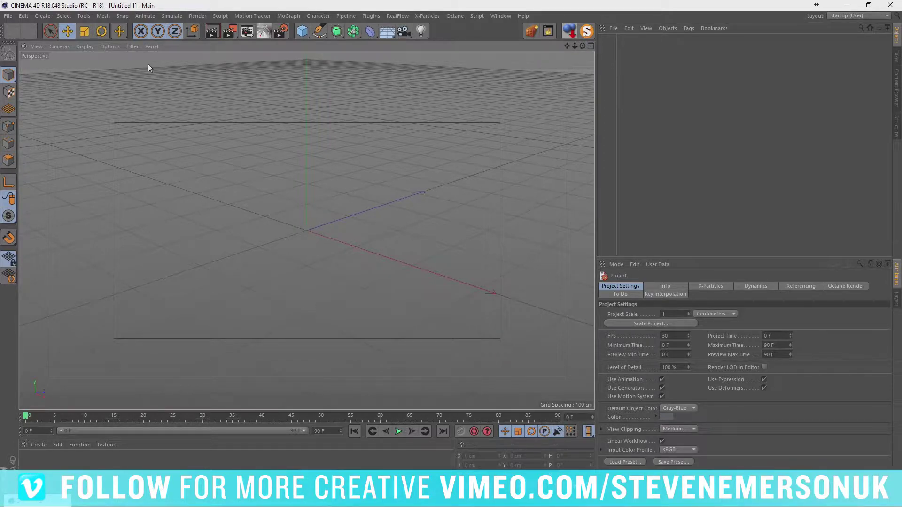
# Add a Plane primitive from the Cube palette in the toolbar
pyautogui.moveTo(304, 34); pyautogui.dragTo(437, 73)
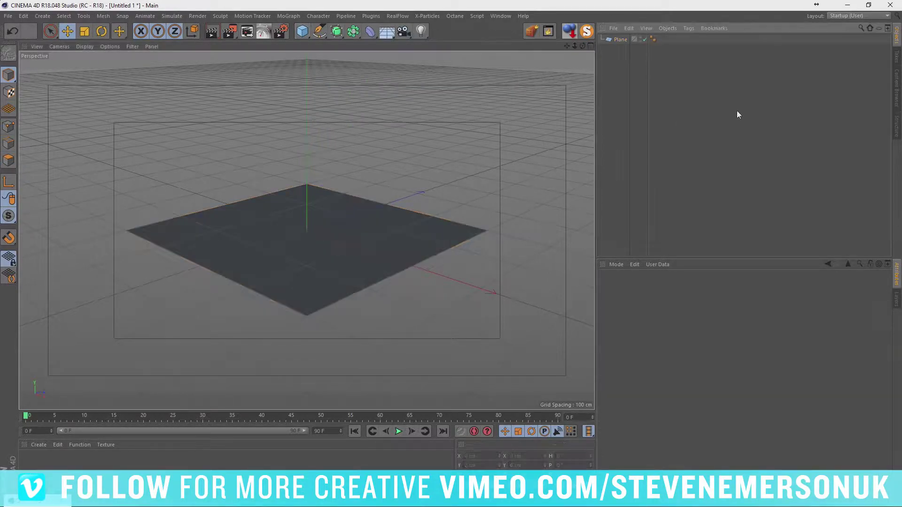
# Set the plane's width and height to 1000 cm
pyautogui.click(621, 39)
pyautogui.click(665, 306)
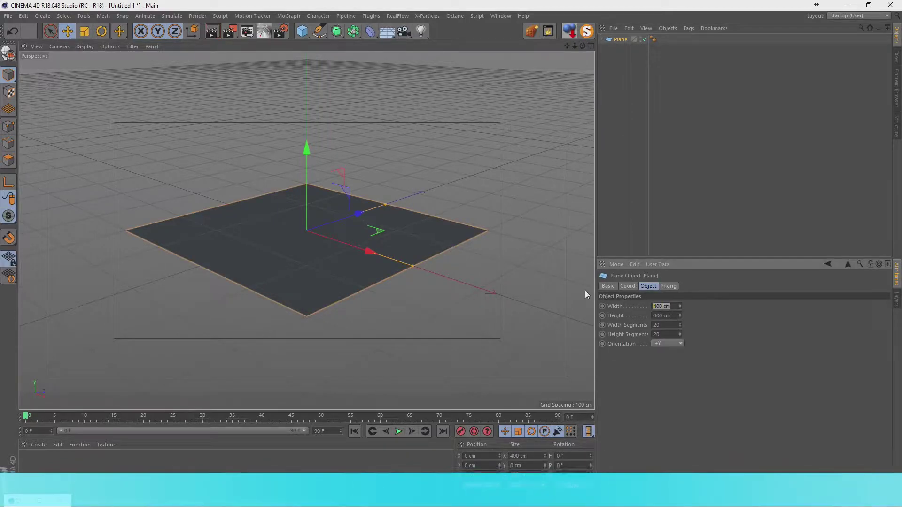
pyautogui.write('1000')
pyautogui.press('Tab')
pyautogui.write('1000')
pyautogui.press('Return')
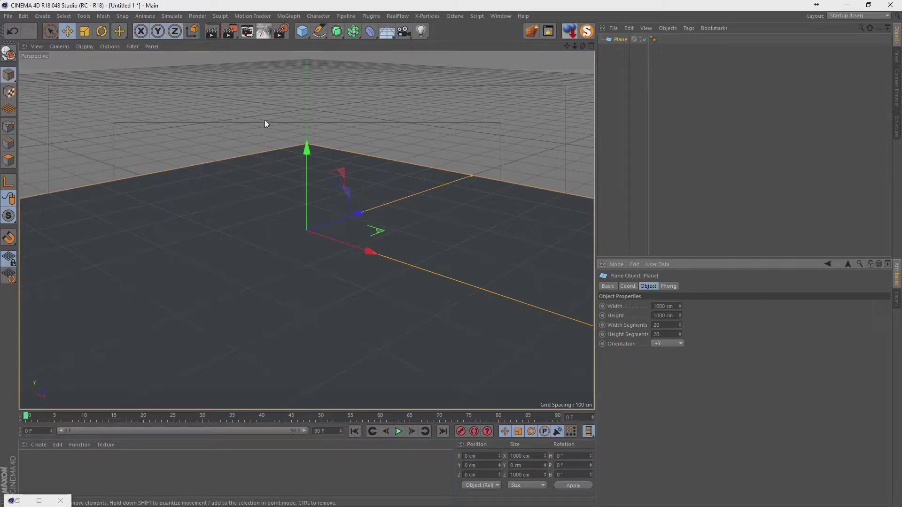
pyautogui.keyDown('alt'); pyautogui.moveTo(288, 141); pyautogui.dragTo(302, 191); pyautogui.keyUp('alt')
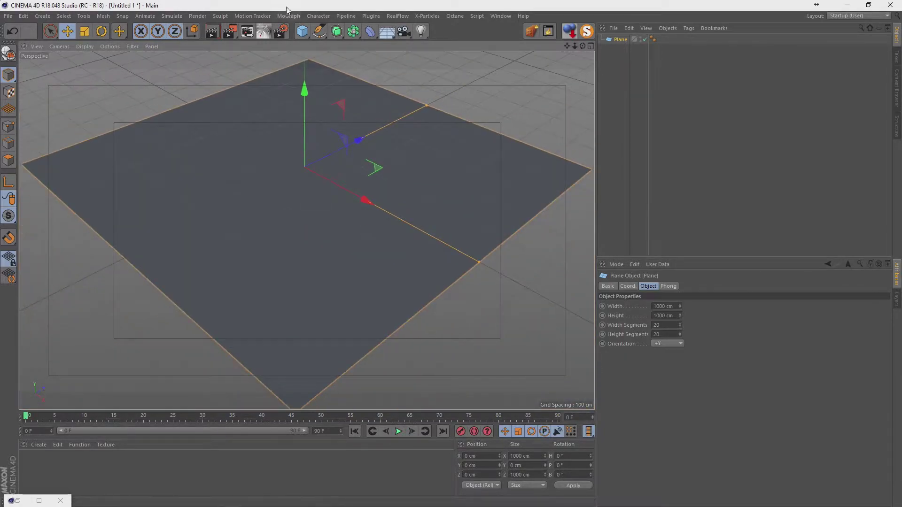
# Switch the renderer to Octane Renderer in Render Settings
pyautogui.click(284, 32)
pyautogui.click(339, 133)
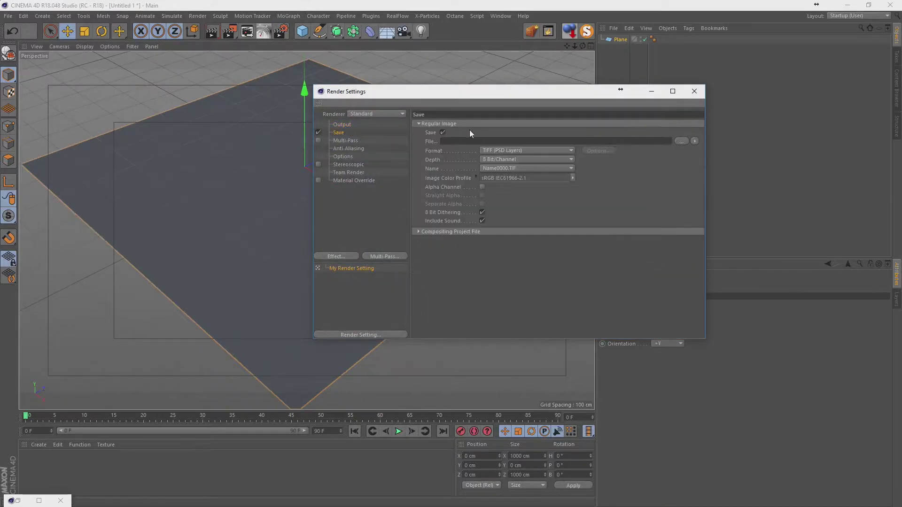
pyautogui.click(347, 124)
pyautogui.click(376, 114)
# Set the render output to 6000 × 6000 px at 30 DPI and start saving the scene
pyautogui.click(382, 168)
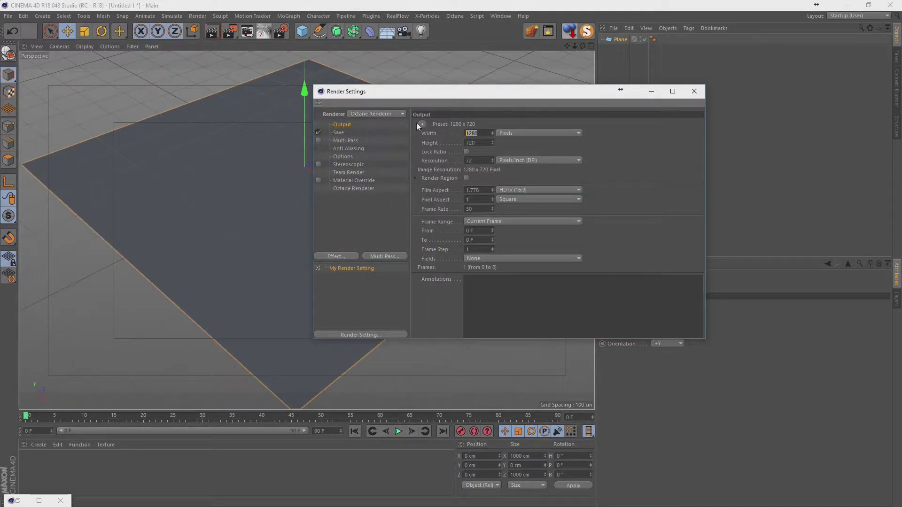
pyautogui.write('6000')
pyautogui.press('Return')
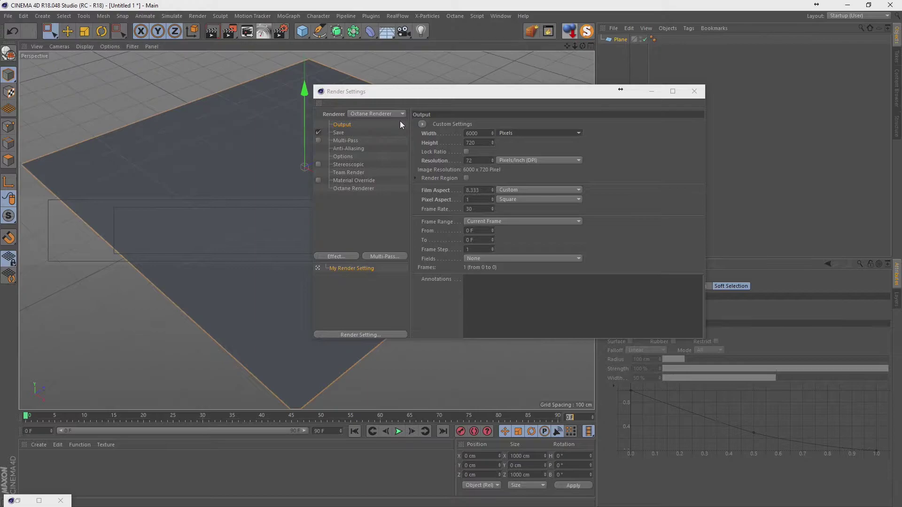
pyautogui.write('722')
pyautogui.doubleClick(475, 142)
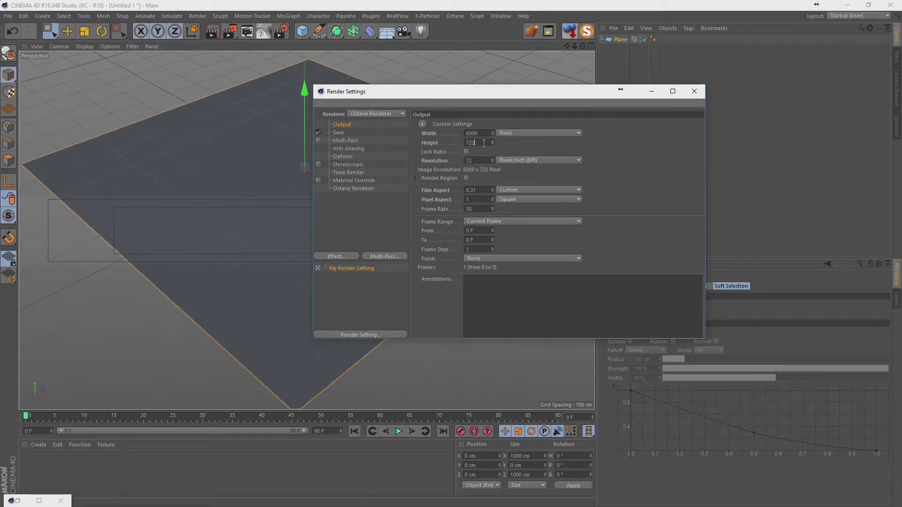
pyautogui.write('6000')
pyautogui.press('Return')
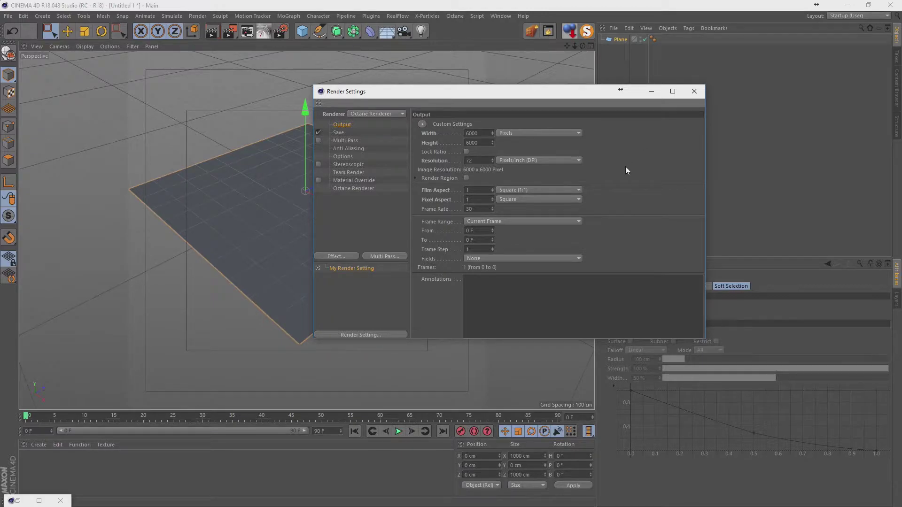
pyautogui.doubleClick(475, 160)
pyautogui.write('300')
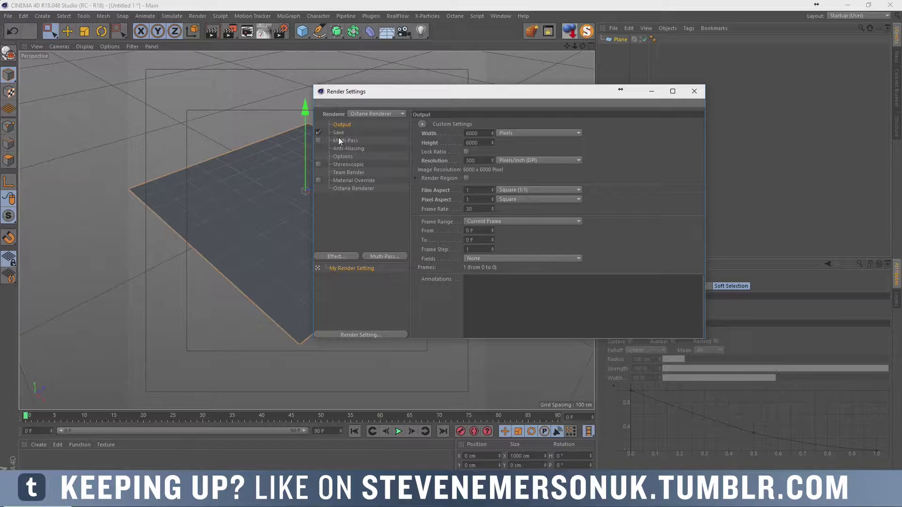
pyautogui.click(337, 134)
pyautogui.click(693, 91)
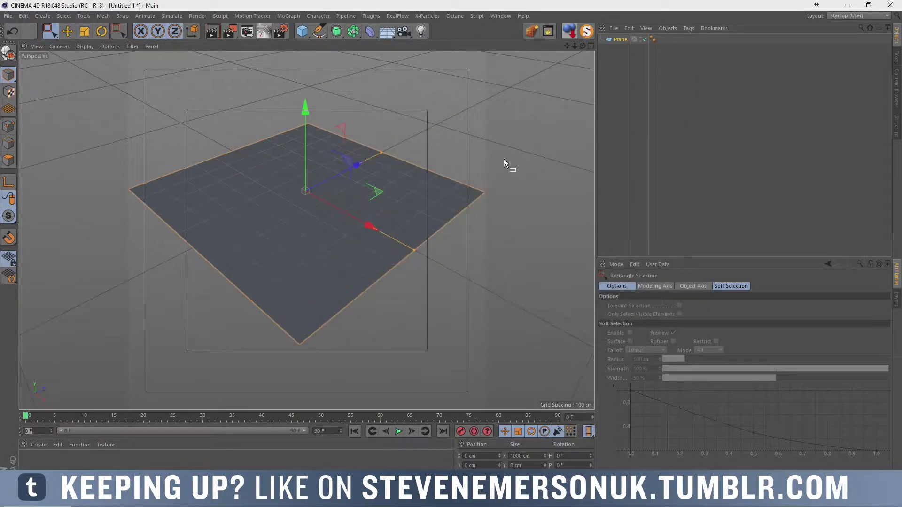
pyautogui.hotkey('ctrl', 's')
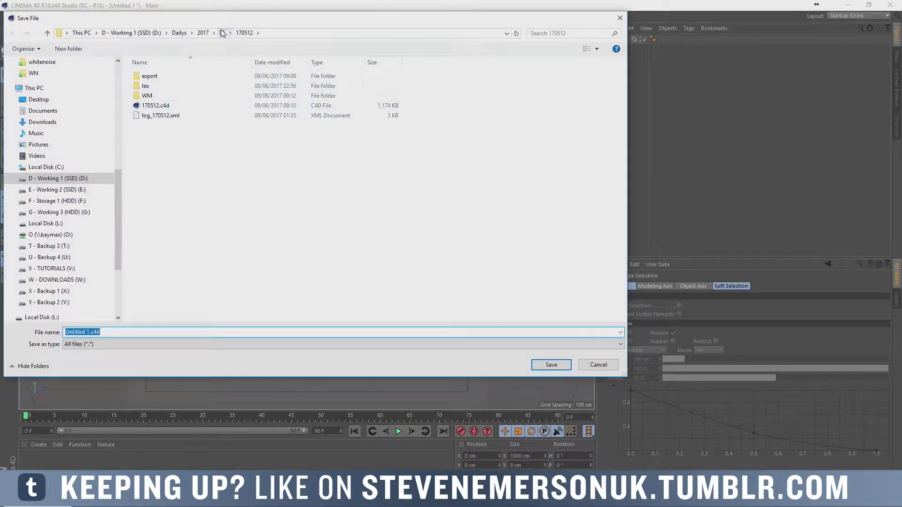
# Save the scene under the name 170514 in Dailys\2017\05\170514
pyautogui.click(222, 33)
pyautogui.doubleClick(150, 200)
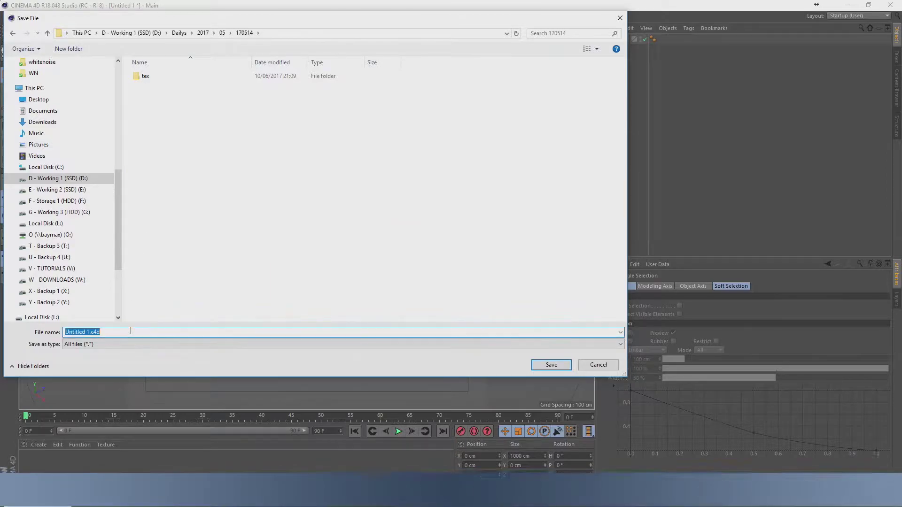
pyautogui.write('170514')
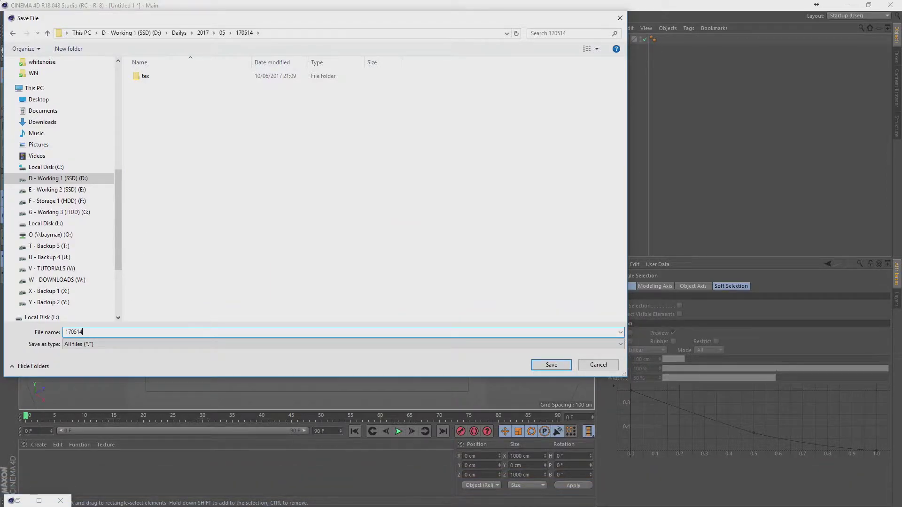
pyautogui.press('Return')
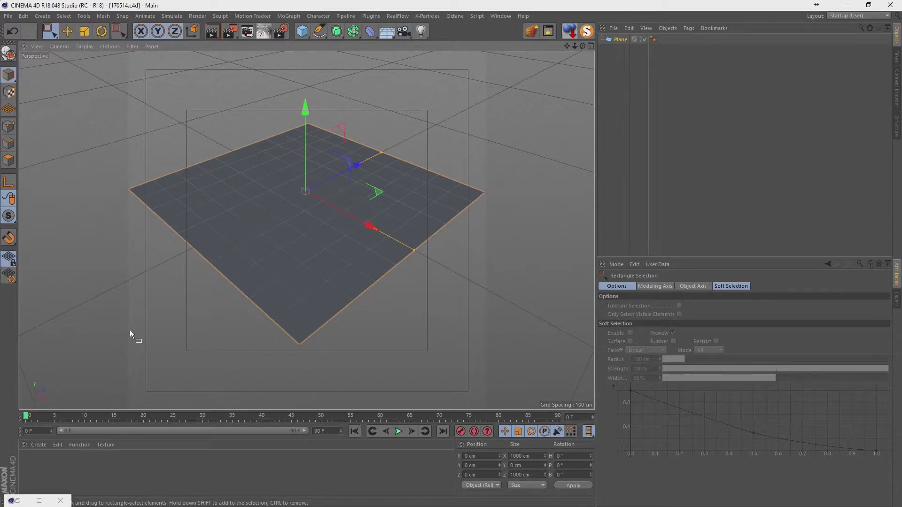
# Switch to the OctaneRender layout and create a new Octane material for editing
pyautogui.click(858, 15)
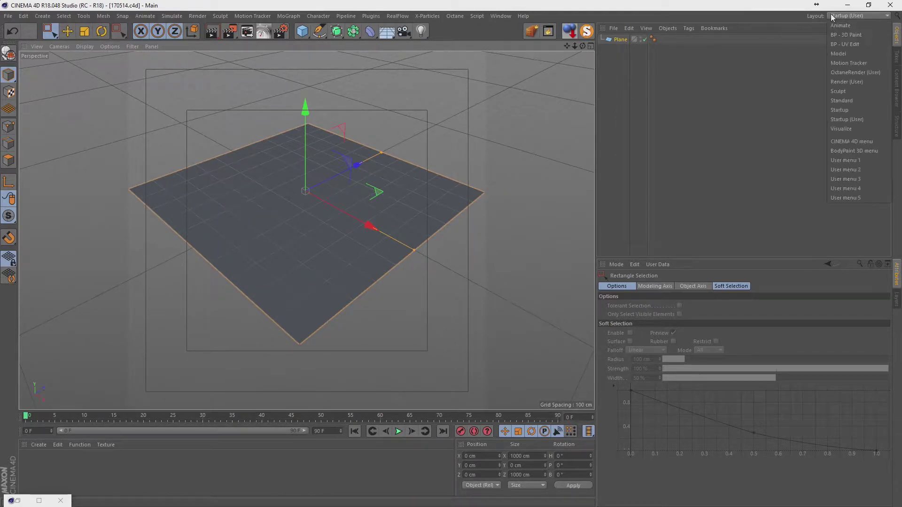
pyautogui.click(855, 78)
pyautogui.click(35, 447)
pyautogui.moveTo(49, 370)
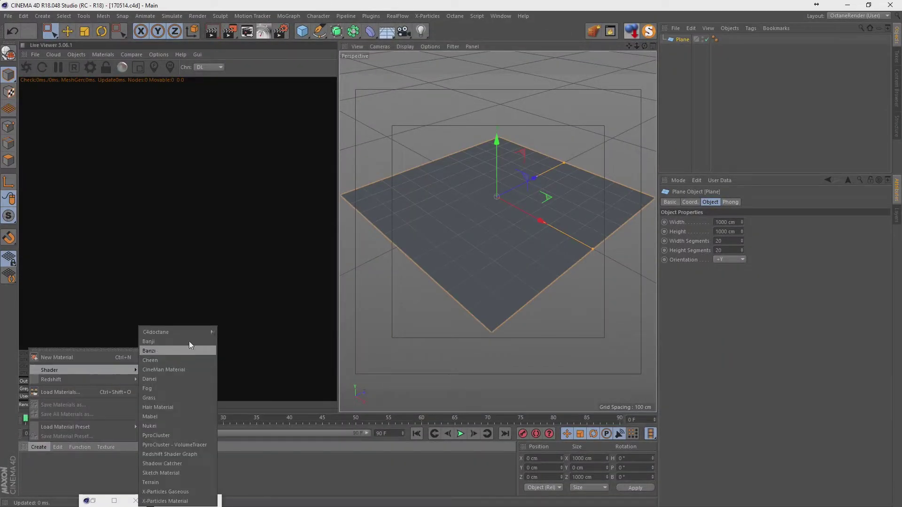
pyautogui.click(239, 332)
pyautogui.doubleClick(29, 463)
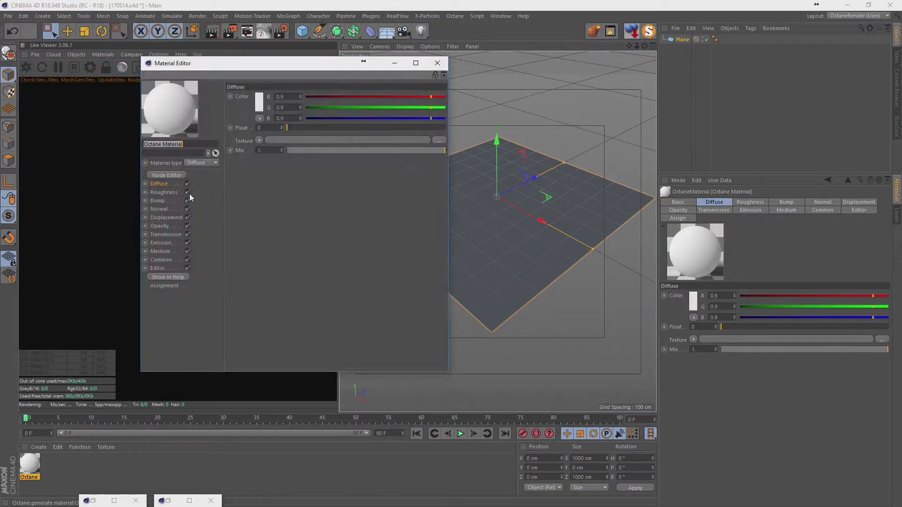
# Put an ImageTexture into the material's Diffuse channel
pyautogui.click(259, 140)
pyautogui.click(258, 138)
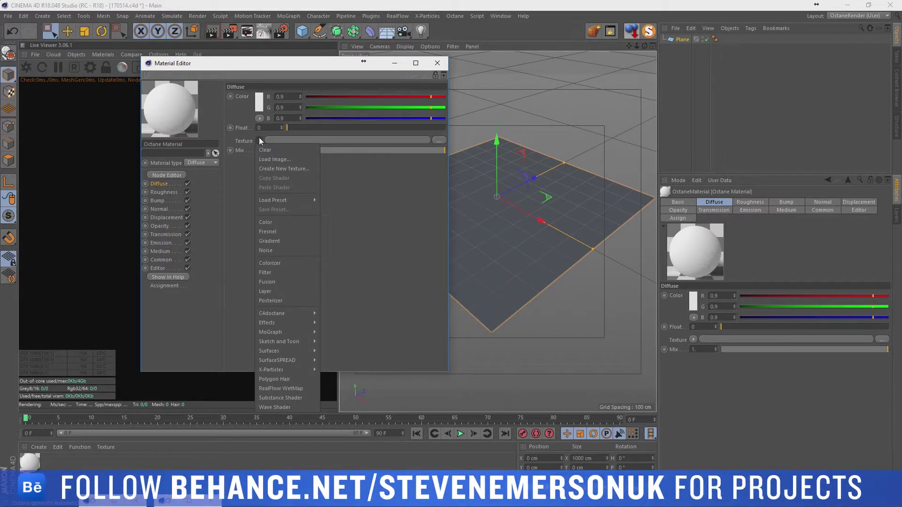
pyautogui.click(277, 142)
pyautogui.click(259, 141)
pyautogui.moveTo(273, 200)
pyautogui.click(352, 302)
pyautogui.click(306, 140)
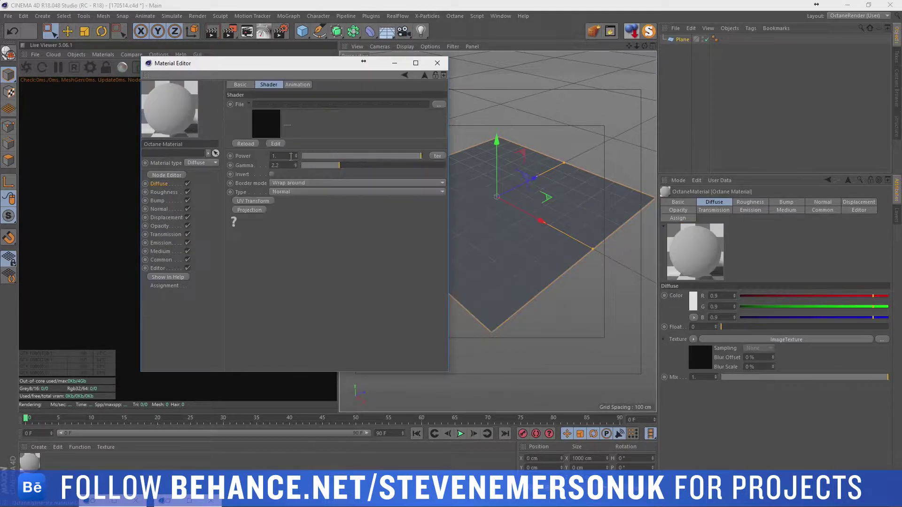
# Load 170514 bitmap.tif from the 2017 dailies/05/170514/tex folder as the diffuse image
pyautogui.click(438, 104)
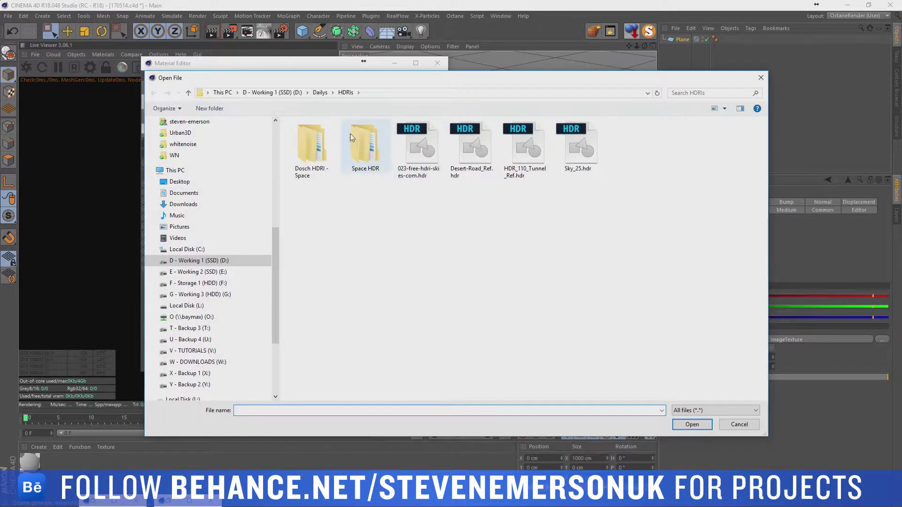
pyautogui.click(321, 96)
pyautogui.doubleClick(308, 146)
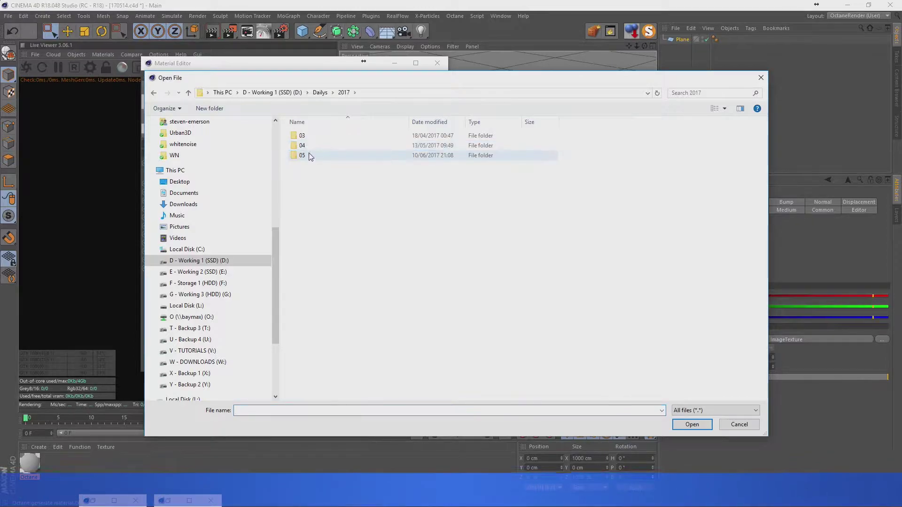
pyautogui.doubleClick(308, 264)
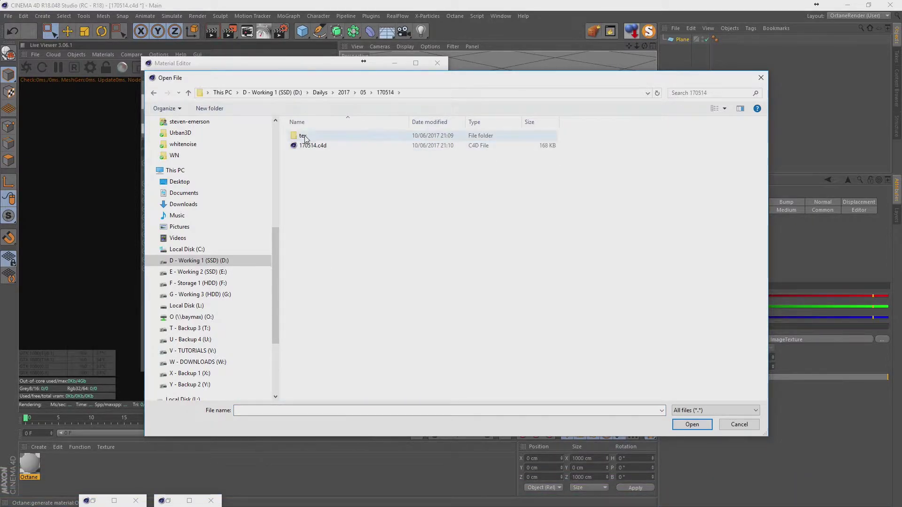
pyautogui.doubleClick(304, 135)
pyautogui.doubleClick(320, 142)
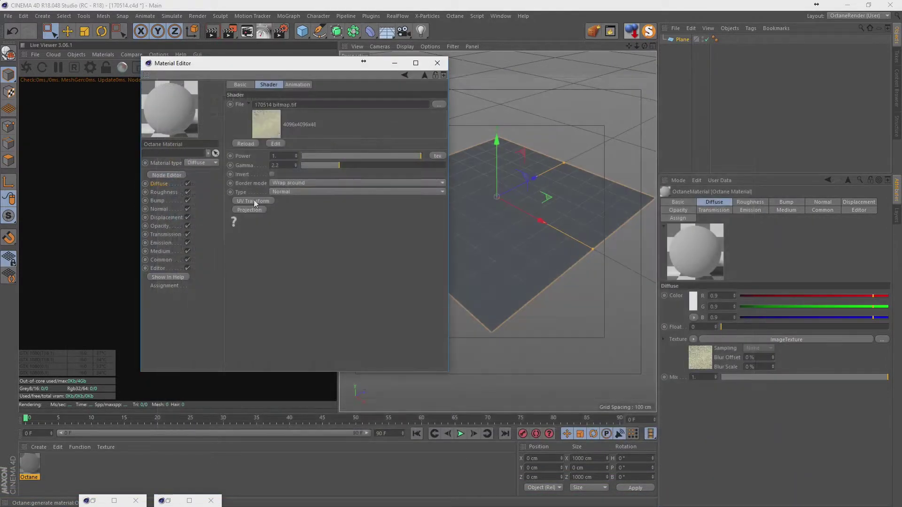
# Add ImageTexture displacement using 170514 height.tif, then drag the material onto Plane
pyautogui.click(167, 217)
pyautogui.click(259, 95)
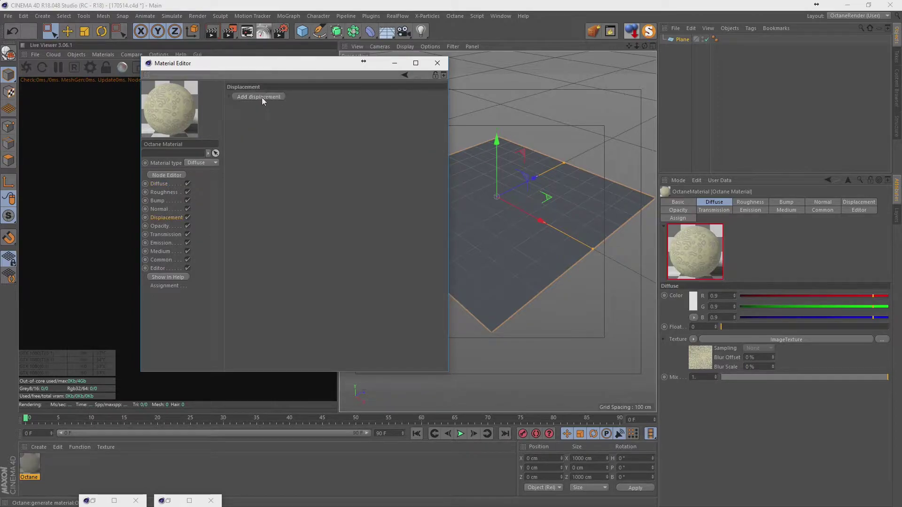
pyautogui.click(277, 105)
pyautogui.moveTo(291, 280)
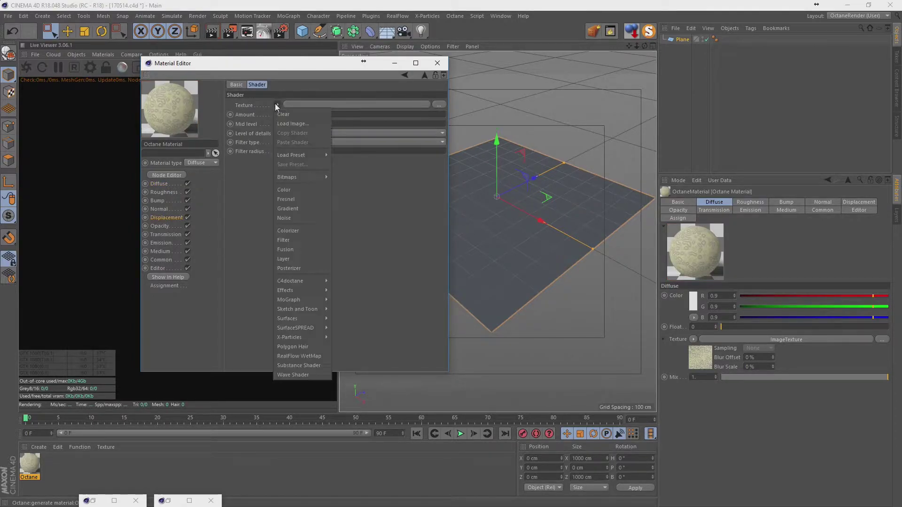
pyautogui.click(359, 304)
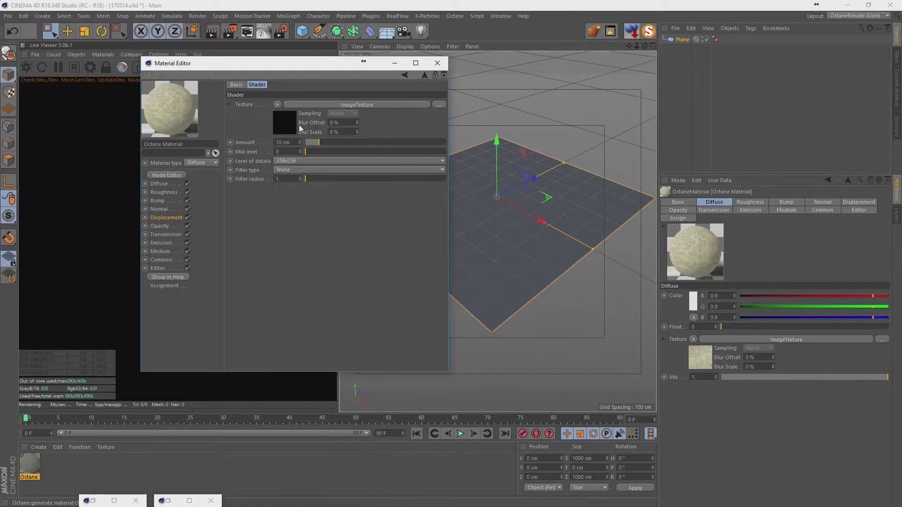
pyautogui.click(357, 105)
pyautogui.click(439, 104)
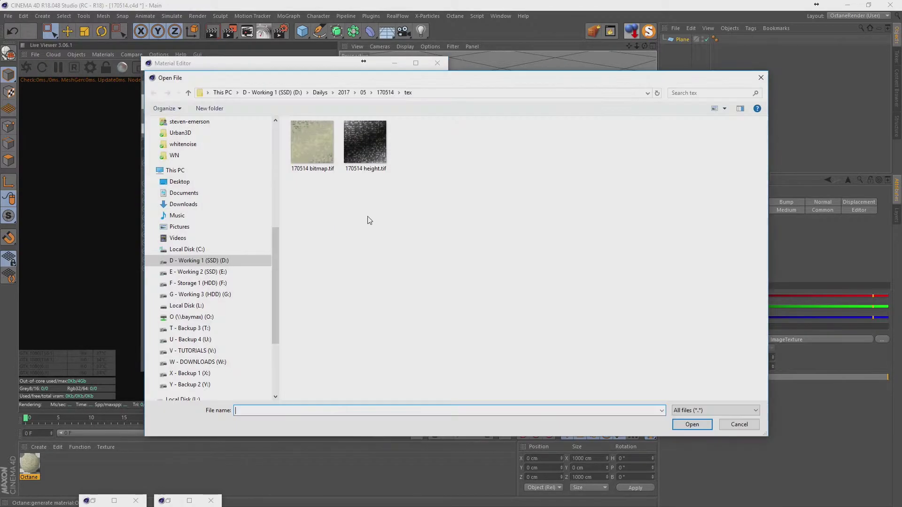
pyautogui.doubleClick(366, 140)
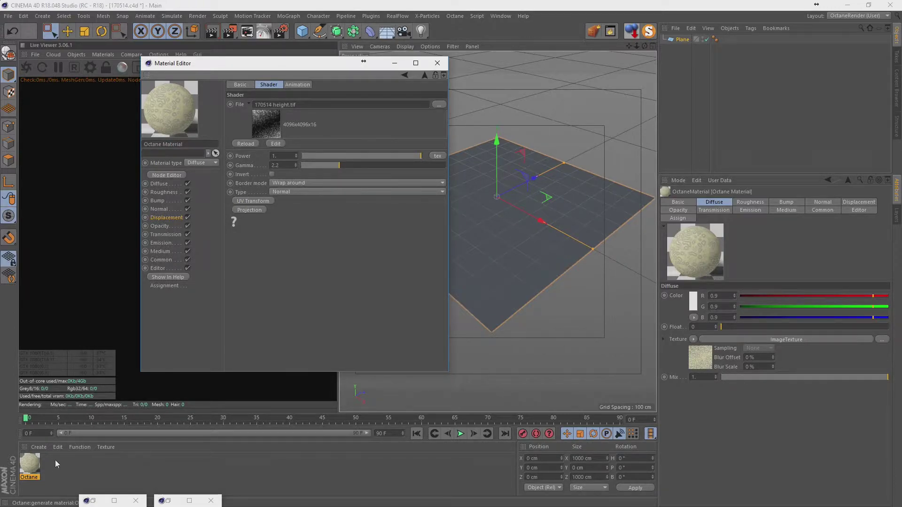
pyautogui.moveTo(30, 464); pyautogui.dragTo(683, 39)
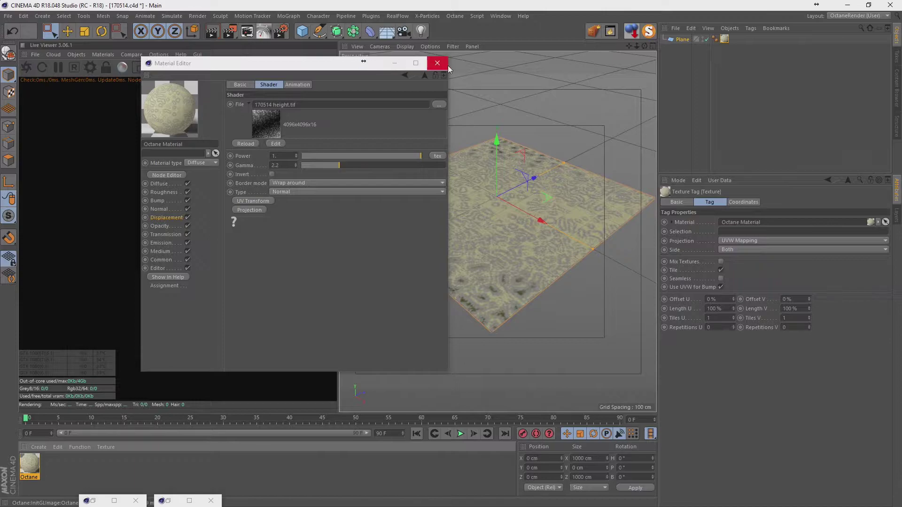
# Make the Plane editable and start rendering it in Live Viewer
pyautogui.click(446, 66)
pyautogui.click(683, 39)
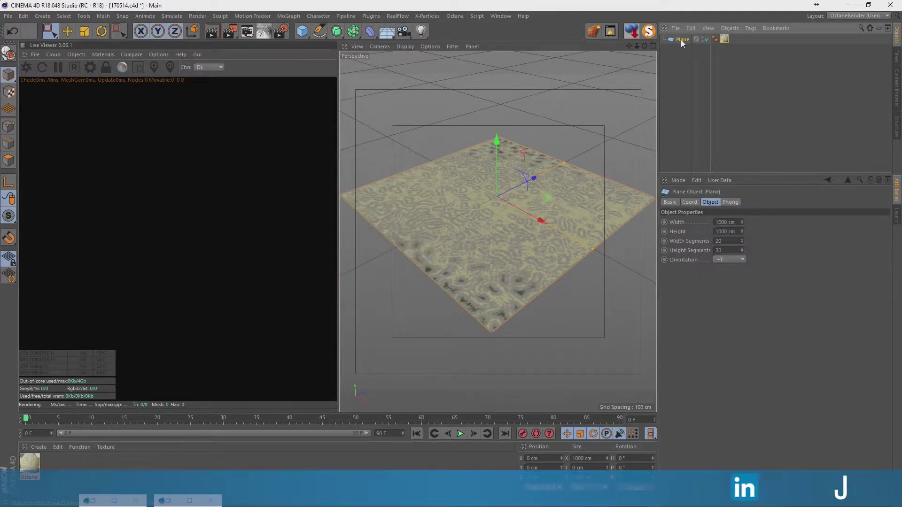
pyautogui.click(725, 242)
pyautogui.write('14.c')
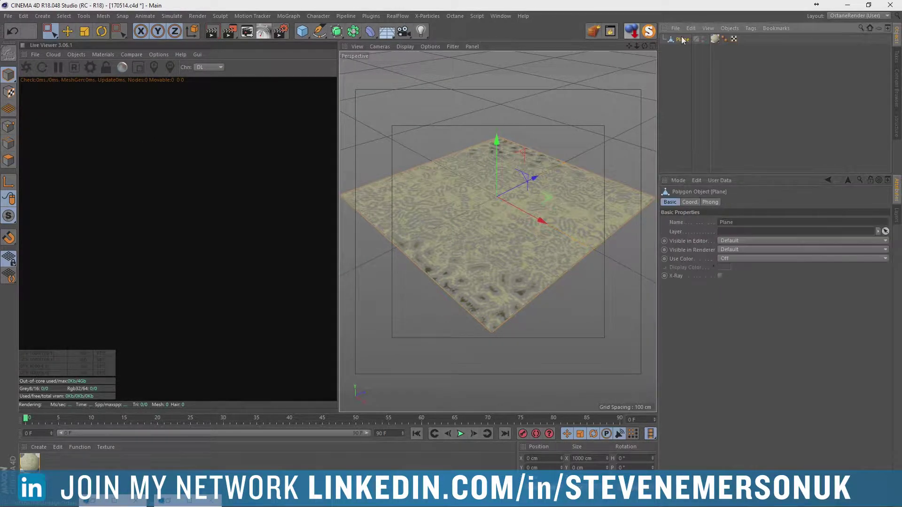
pyautogui.click(719, 55)
pyautogui.click(716, 39)
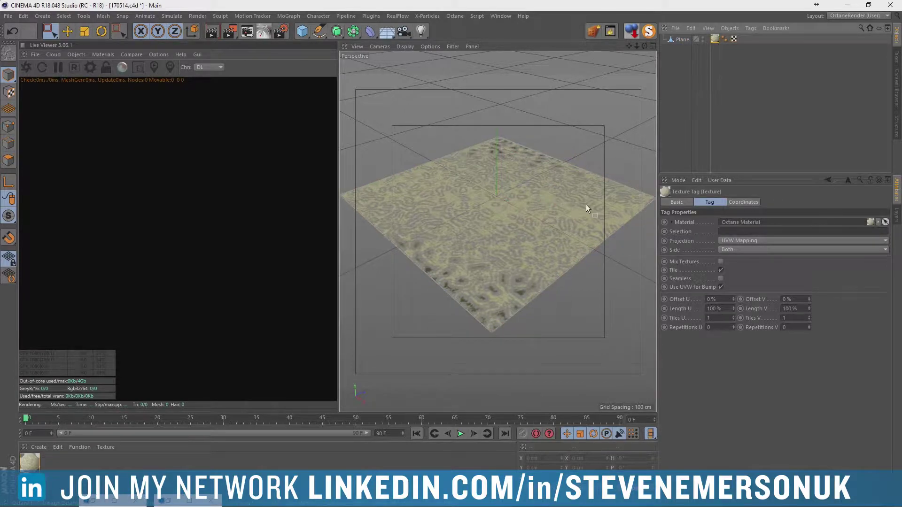
pyautogui.click(26, 67)
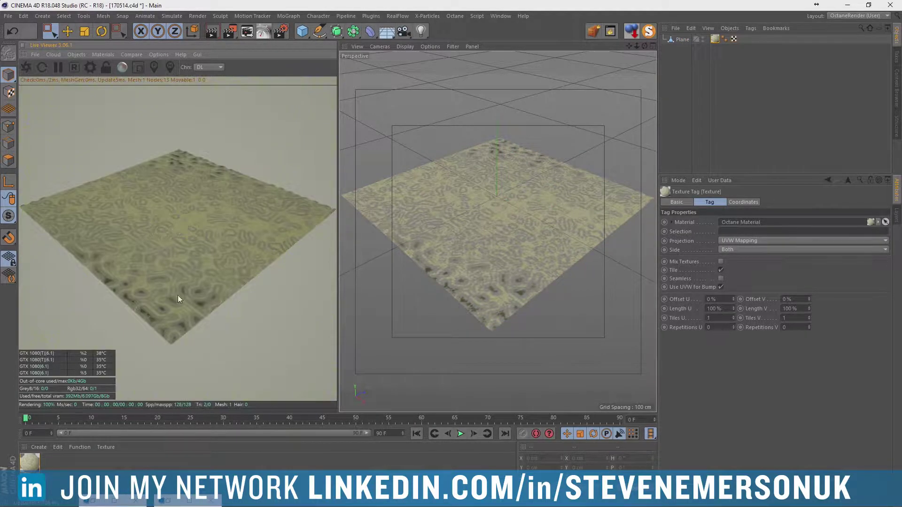
# Set the Octane material's displacement Amount to 100 cm
pyautogui.doubleClick(35, 464)
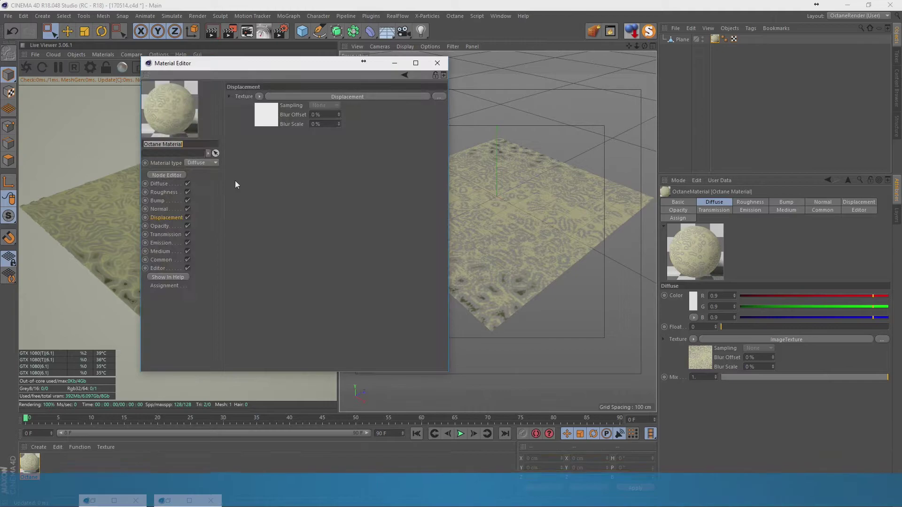
pyautogui.click(236, 184)
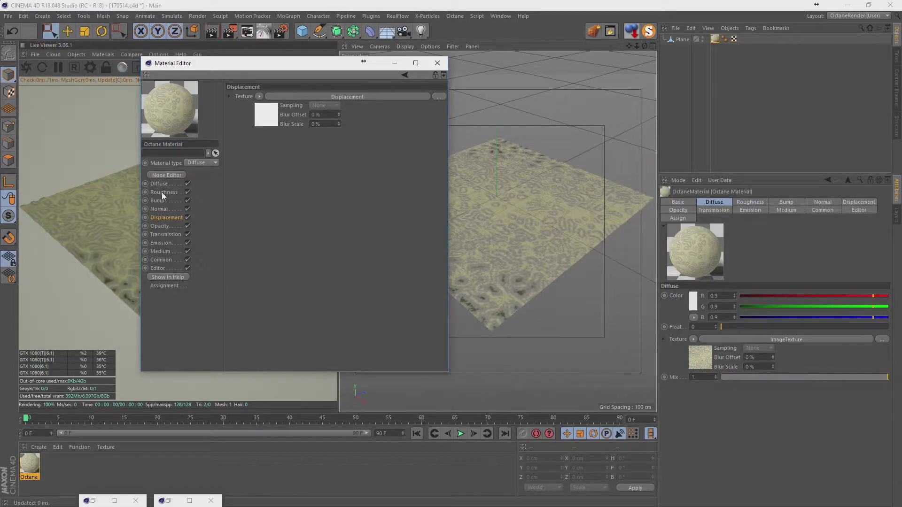
pyautogui.click(282, 96)
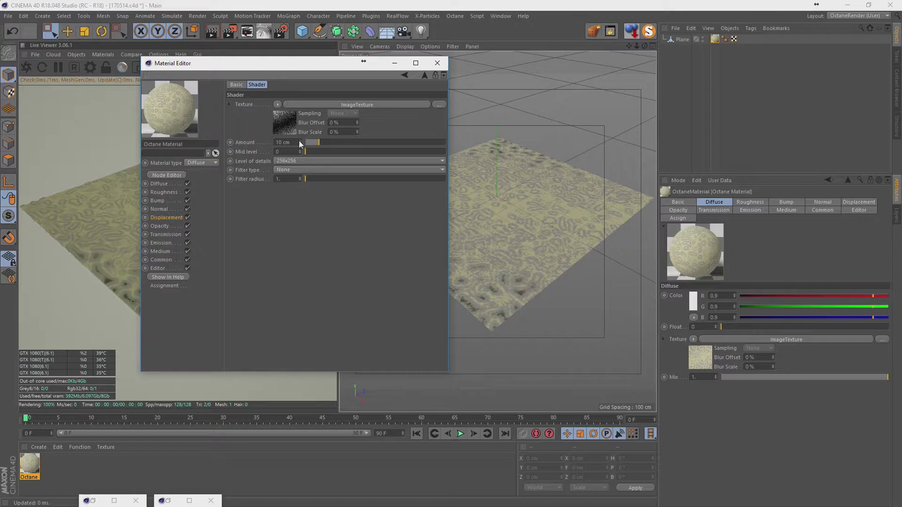
pyautogui.moveTo(322, 144); pyautogui.dragTo(374, 143)
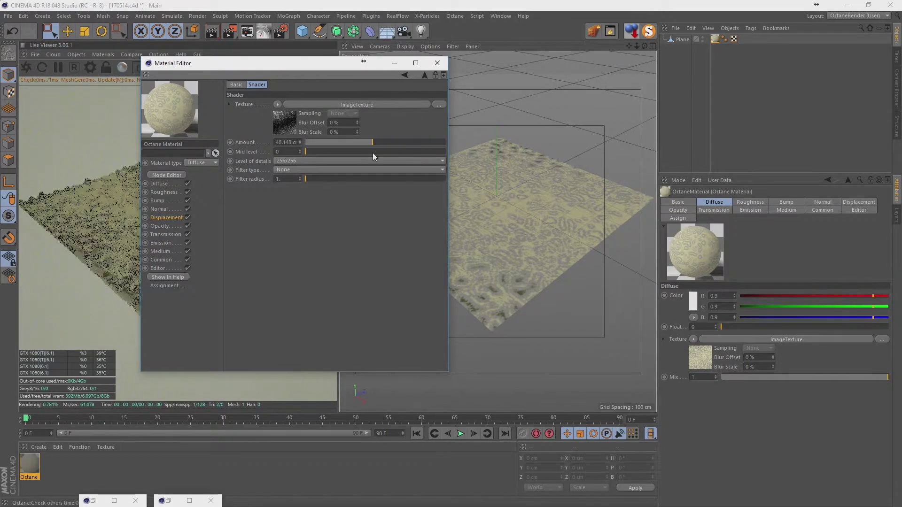
pyautogui.doubleClick(286, 143)
pyautogui.write('100')
pyautogui.press('Return')
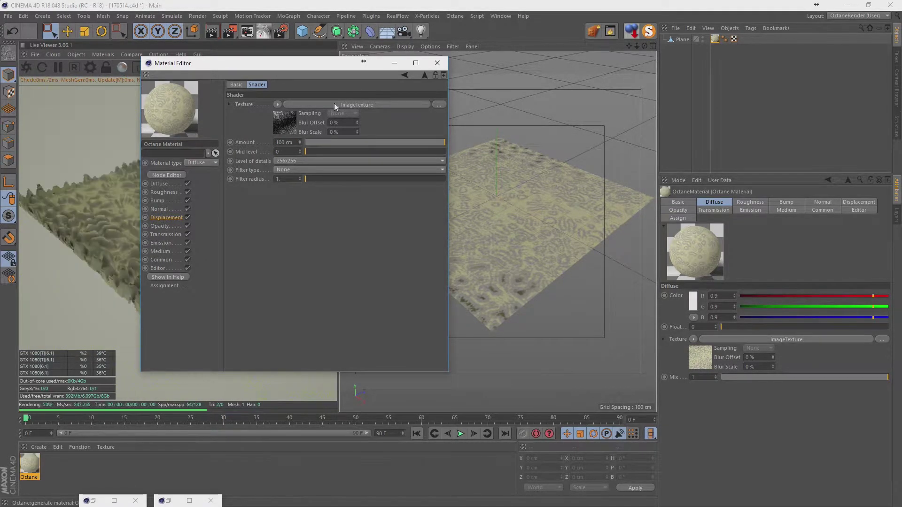
pyautogui.click(437, 62)
pyautogui.click(681, 40)
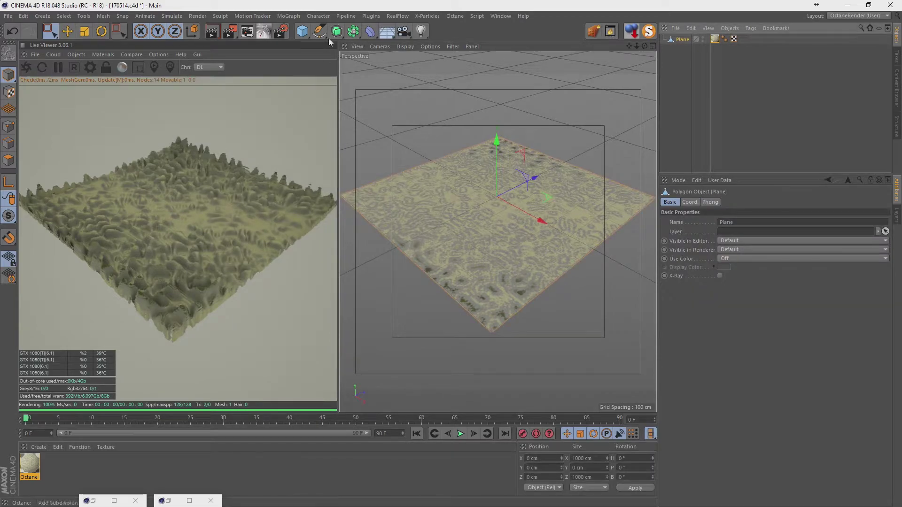
pyautogui.click(302, 31)
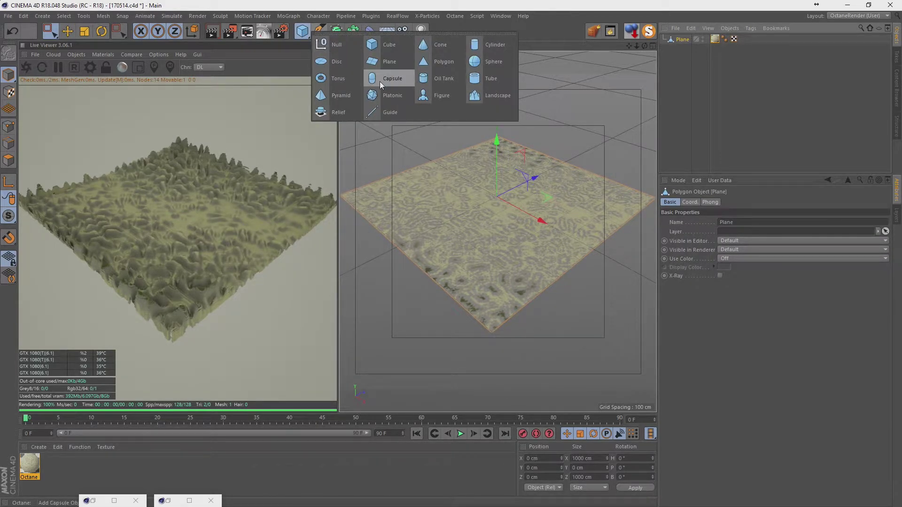
# Add a Spherify deformer as a child of Plane and fit it to the parent
pyautogui.click(371, 31)
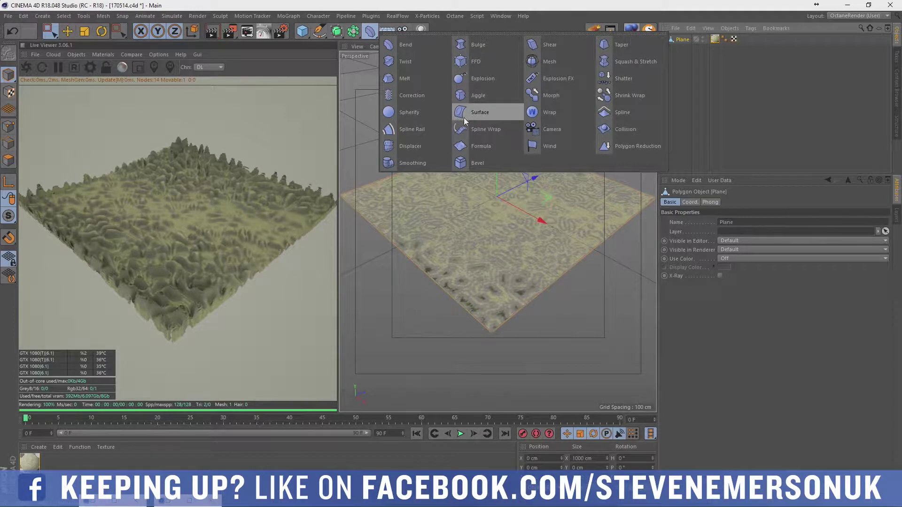
pyautogui.click(409, 113)
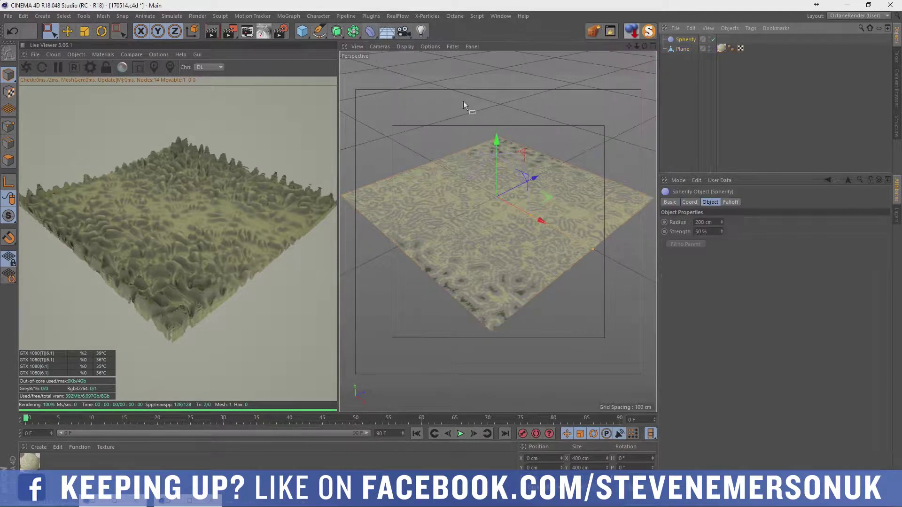
pyautogui.moveTo(673, 39); pyautogui.dragTo(684, 47)
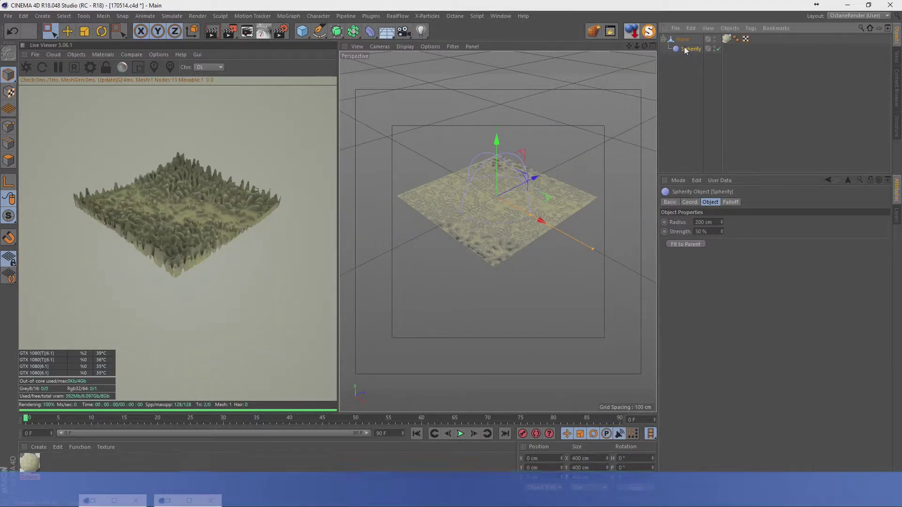
pyautogui.click(686, 244)
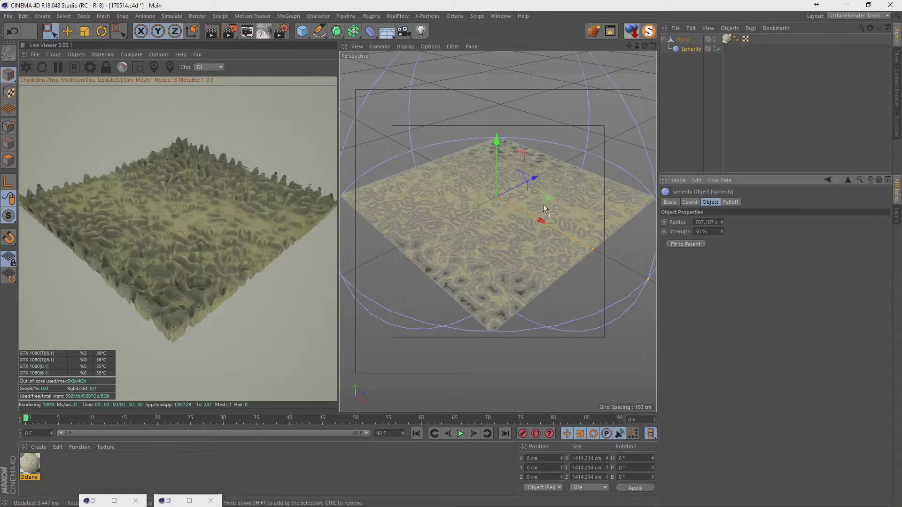
pyautogui.press('Up')
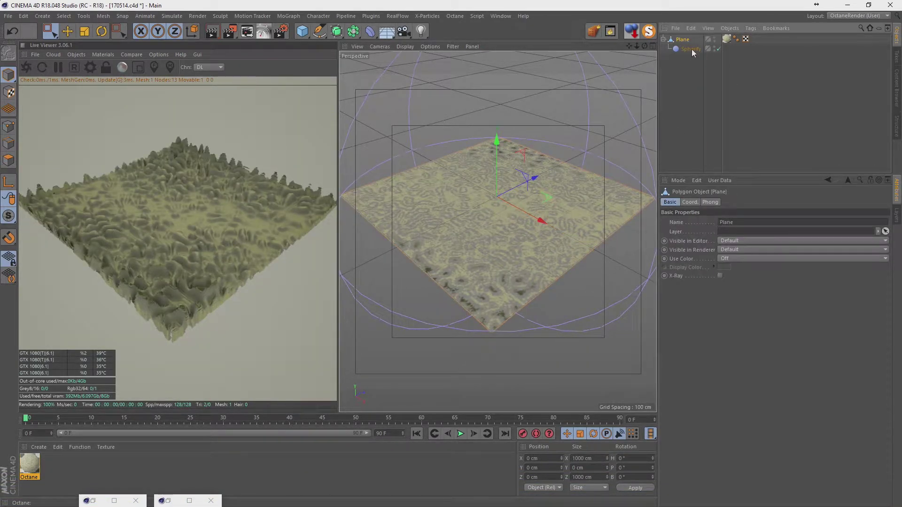
pyautogui.click(691, 49)
# Set Spherify strength to 100% with a 943 cm radius, undoing a trial radius change
pyautogui.moveTo(722, 231); pyautogui.dragTo(722, 220)
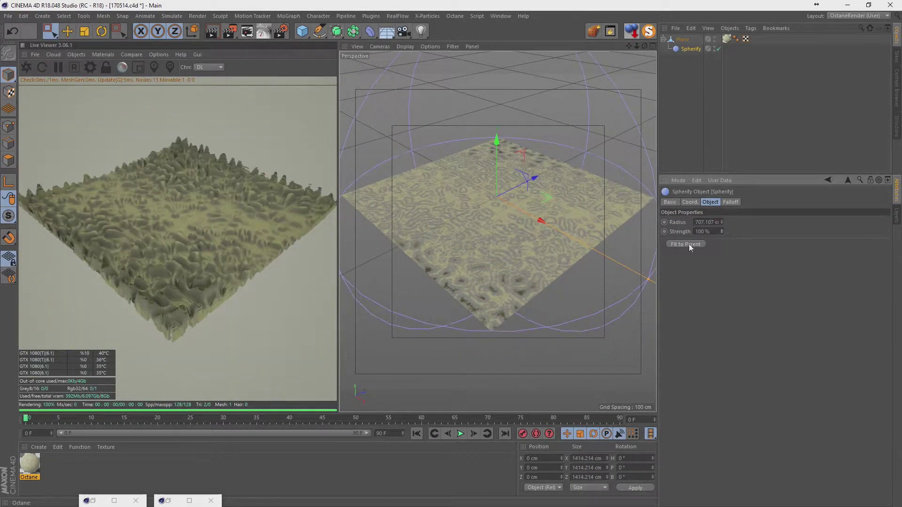
pyautogui.moveTo(722, 221)
pyautogui.mouseDown()
pyautogui.moveTo(722, 282)
pyautogui.moveTo(703, 263)
pyautogui.mouseUp()
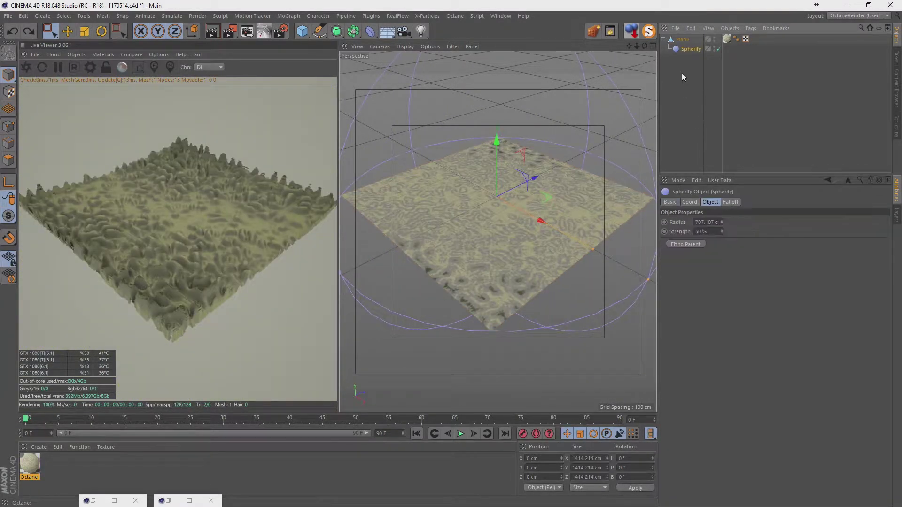
pyautogui.hotkey('ctrl', 'z')
pyautogui.hotkey('ctrl', 'z')
pyautogui.hotkey('ctrl', 'z')
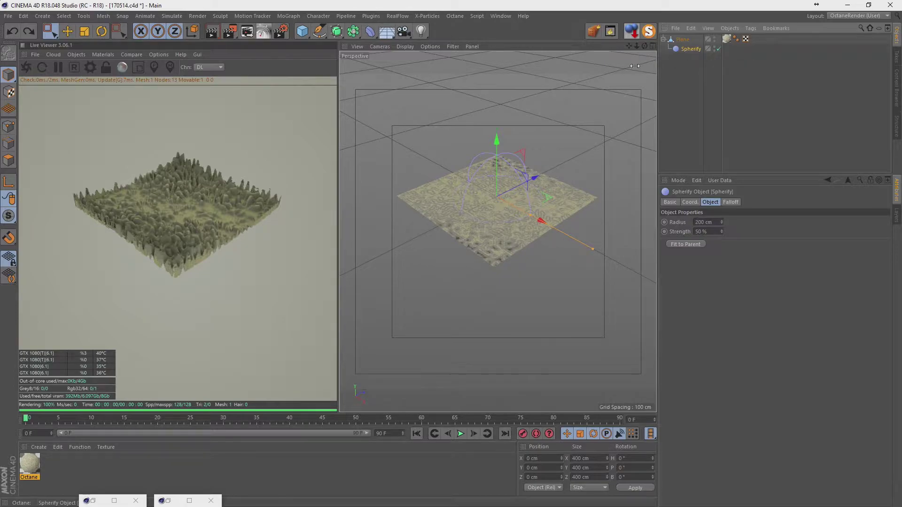
pyautogui.click(28, 31)
pyautogui.click(29, 32)
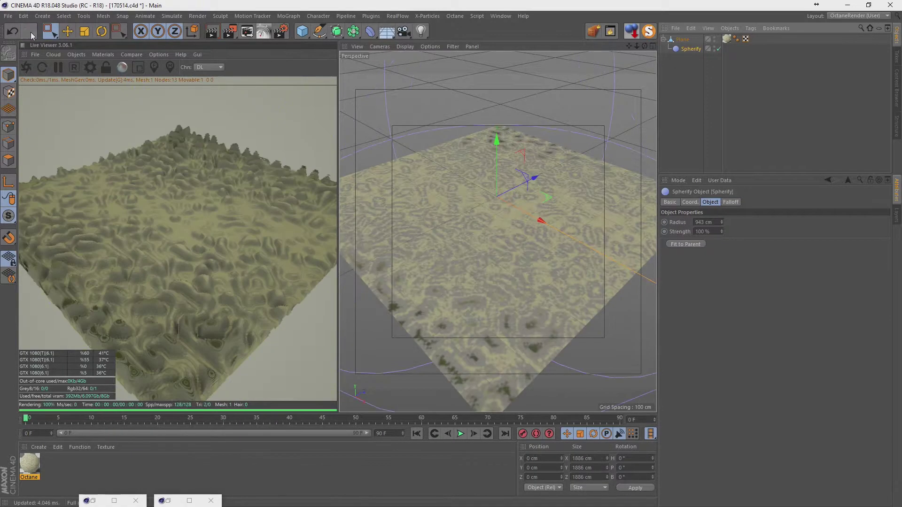
pyautogui.click(684, 97)
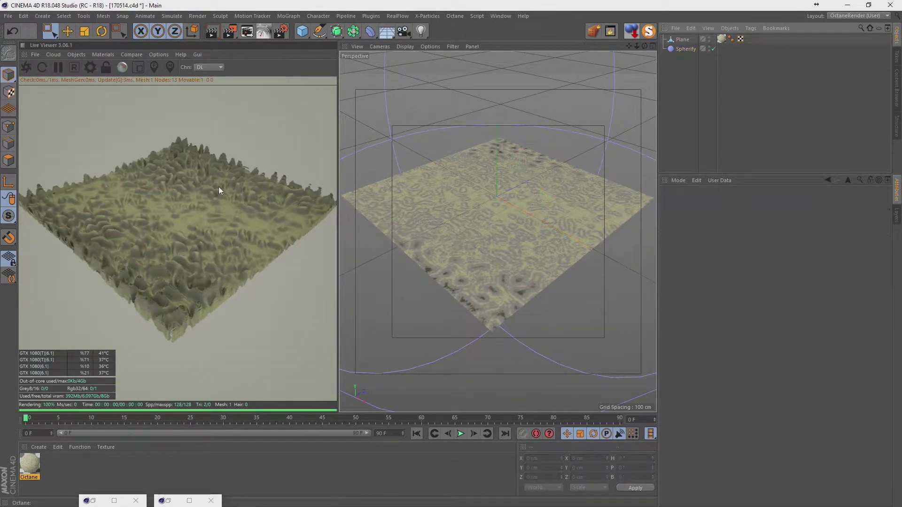
pyautogui.click(314, 35)
# Create a new plane sized 1000 × 1000 cm
pyautogui.click(348, 112)
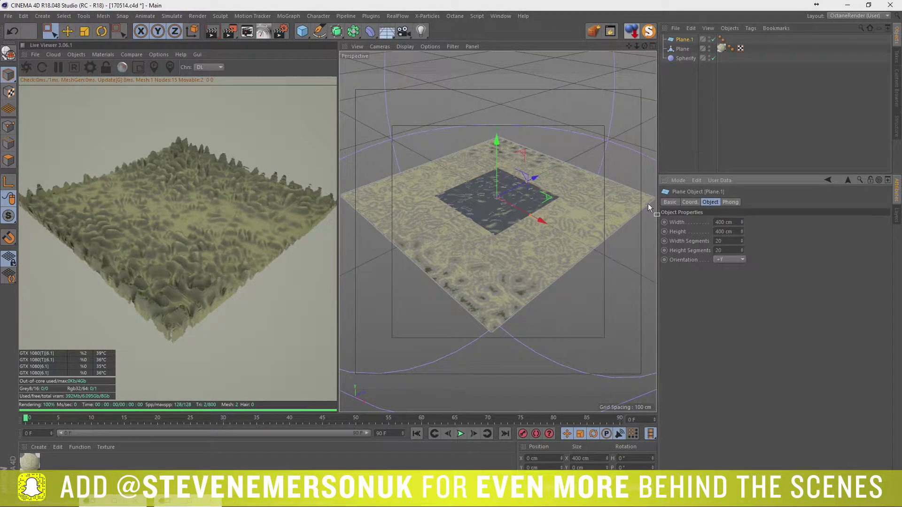
pyautogui.write('1000')
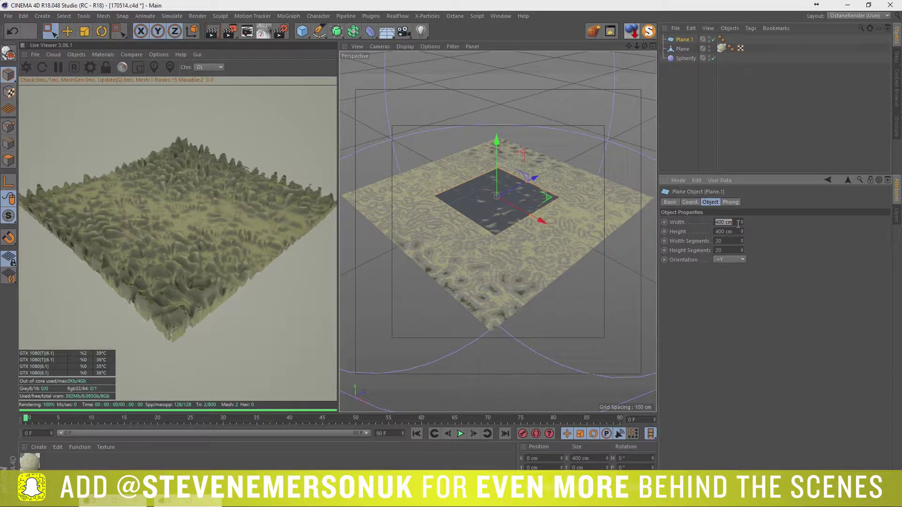
pyautogui.press('Tab')
pyautogui.write('1000')
pyautogui.press('Return')
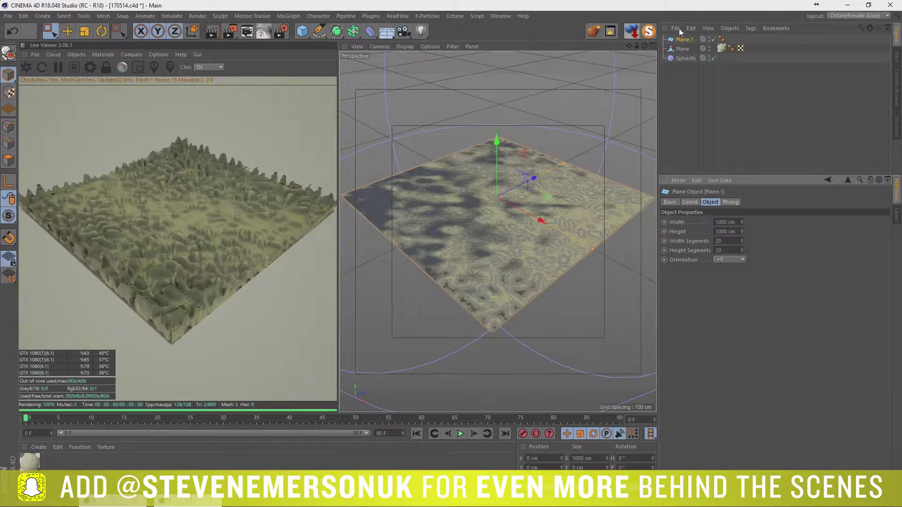
# Move Spherify and the texture tag onto Plane.1 and hide the original Plane
pyautogui.moveTo(685, 58)
pyautogui.mouseDown()
pyautogui.moveTo(684, 42)
pyautogui.moveTo(726, 51)
pyautogui.moveTo(737, 39)
pyautogui.mouseUp()
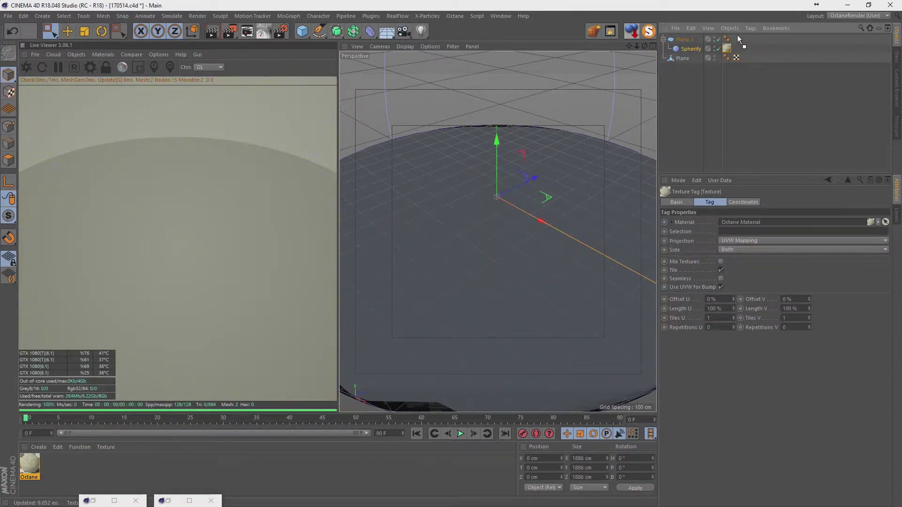
pyautogui.click(681, 41)
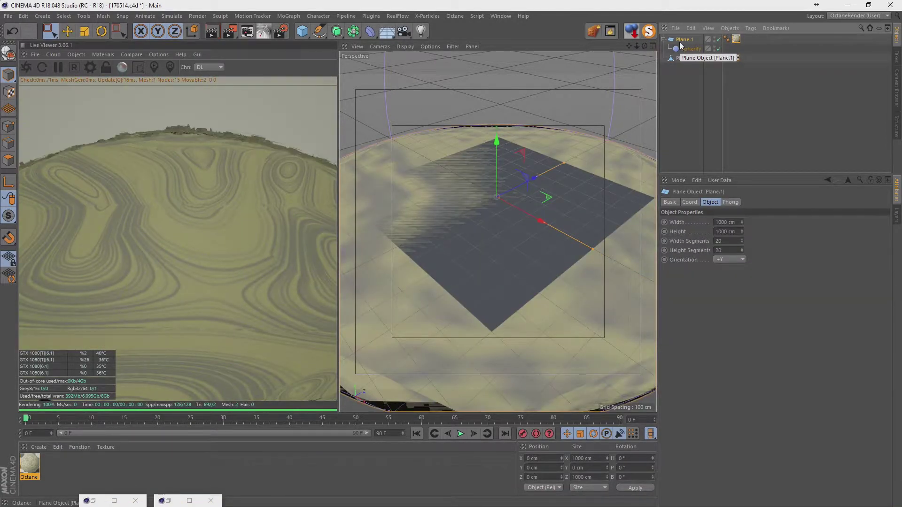
pyautogui.click(695, 59)
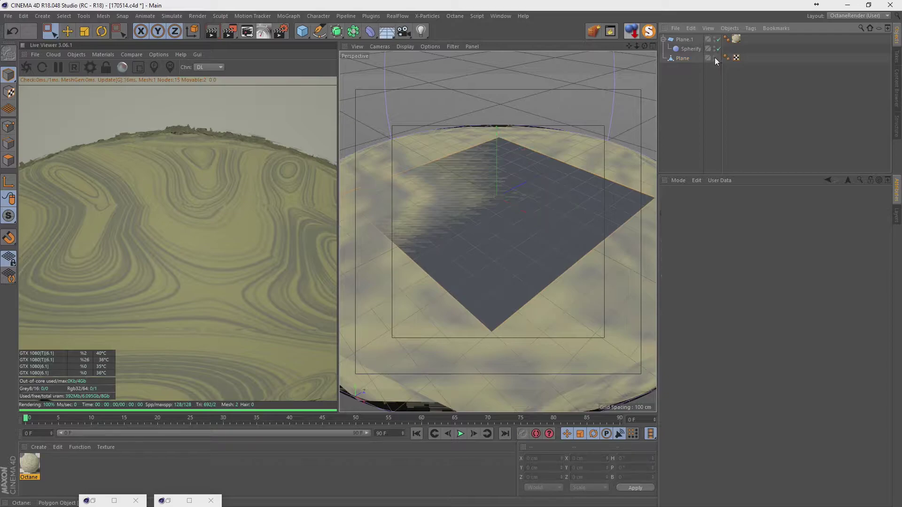
pyautogui.click(715, 58)
pyautogui.click(684, 41)
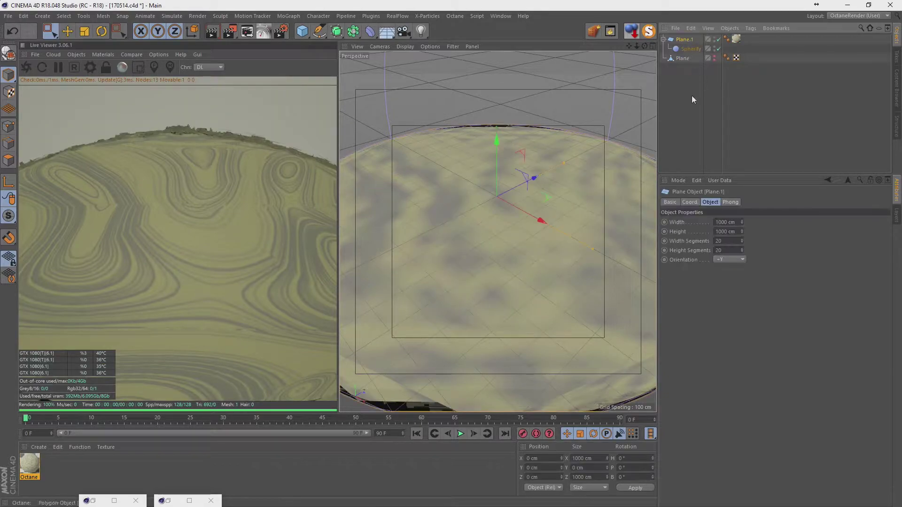
# Give Plane.1 100 width and 100 height segments
pyautogui.doubleClick(721, 241)
pyautogui.write('100')
pyautogui.press('Tab')
pyautogui.write('100')
pyautogui.press('Return')
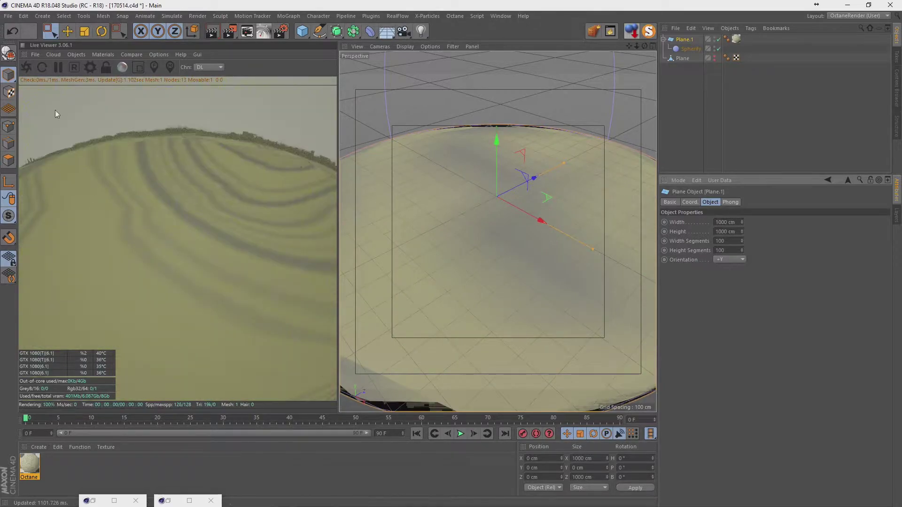
pyautogui.moveTo(548, 209)
pyautogui.keyDown('alt'); pyautogui.mouseDown()
pyautogui.moveTo(581, 106)
pyautogui.moveTo(554, 137)
pyautogui.mouseUp(); pyautogui.keyUp('alt')
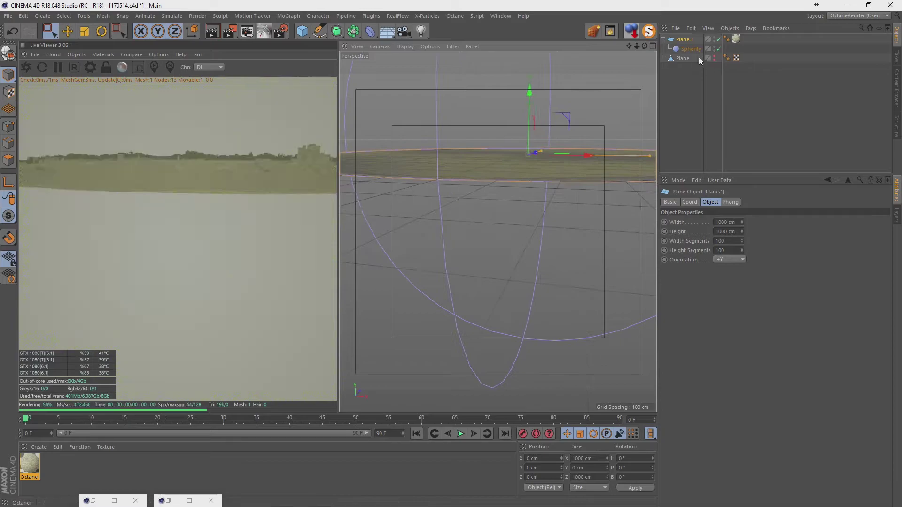
# Fit the Spherify radius to Plane.1 and move the deformer down to dome the plane
pyautogui.click(686, 49)
pyautogui.click(685, 243)
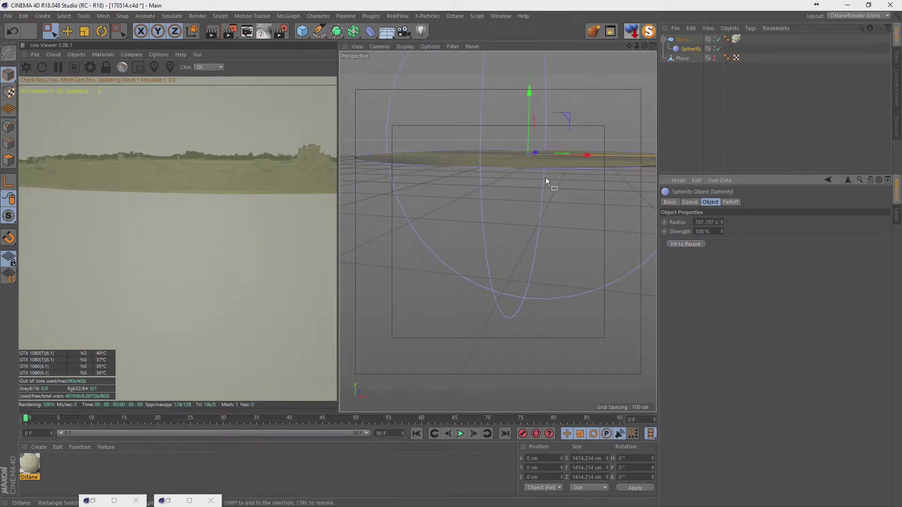
pyautogui.keyDown('alt'); pyautogui.moveTo(546, 177); pyautogui.dragTo(506, 185); pyautogui.keyUp('alt')
pyautogui.moveTo(722, 222)
pyautogui.mouseDown()
pyautogui.moveTo(722, 214)
pyautogui.moveTo(721, 222)
pyautogui.mouseUp()
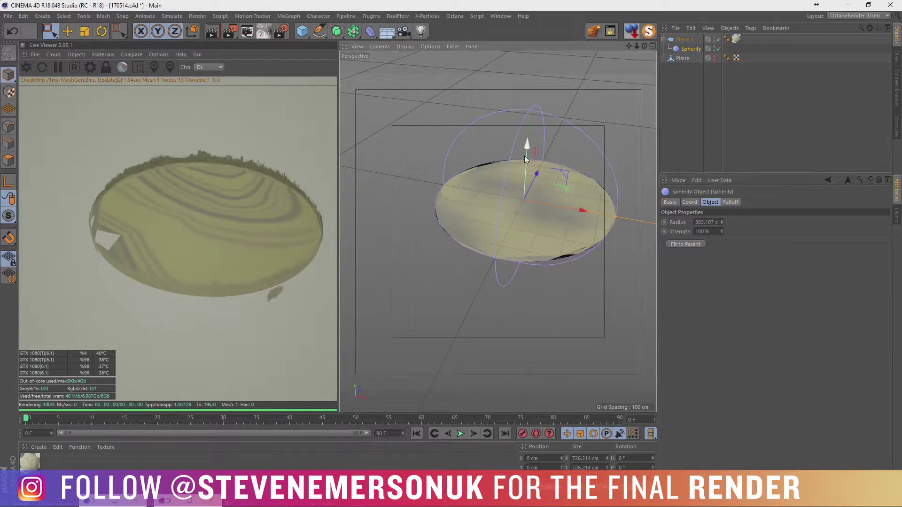
pyautogui.moveTo(527, 146); pyautogui.dragTo(534, 230)
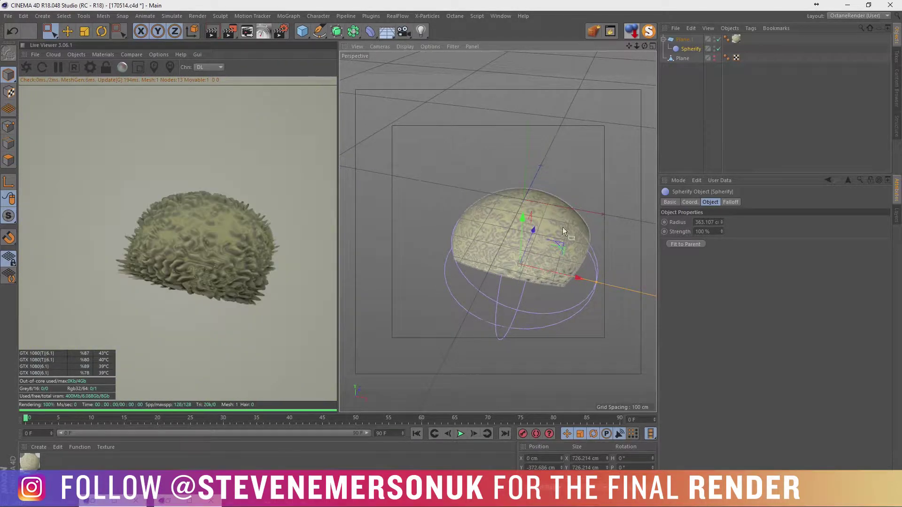
pyautogui.keyDown('alt'); pyautogui.moveTo(559, 228); pyautogui.dragTo(491, 238); pyautogui.keyUp('alt')
pyautogui.scroll(5, 501, 225)
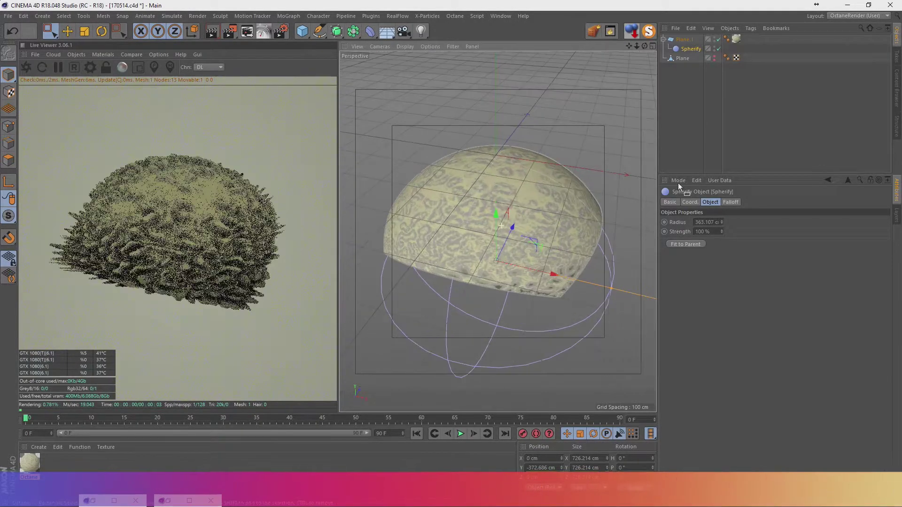
# Set Plane.1 to 20 segments and inspect the dome from several angles
pyautogui.click(692, 72)
pyautogui.click(684, 39)
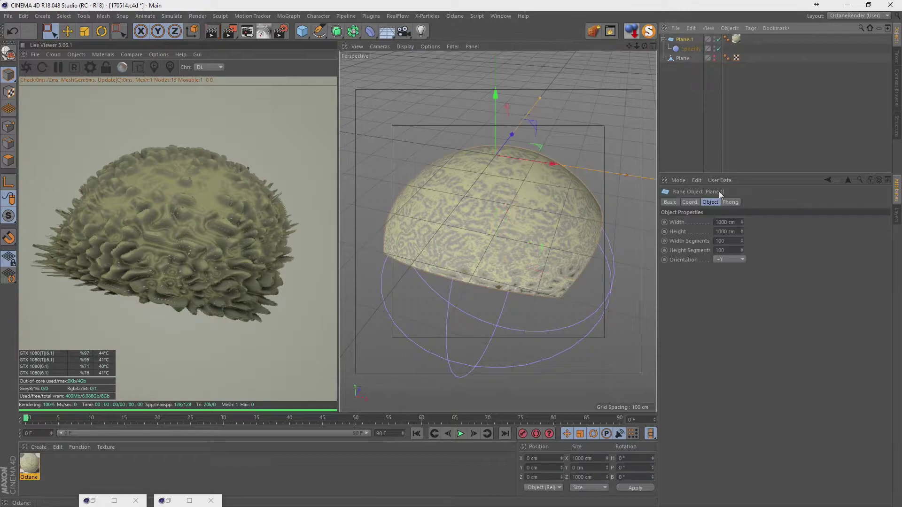
pyautogui.doubleClick(725, 241)
pyautogui.write('2')
pyautogui.write('20')
pyautogui.press('Return')
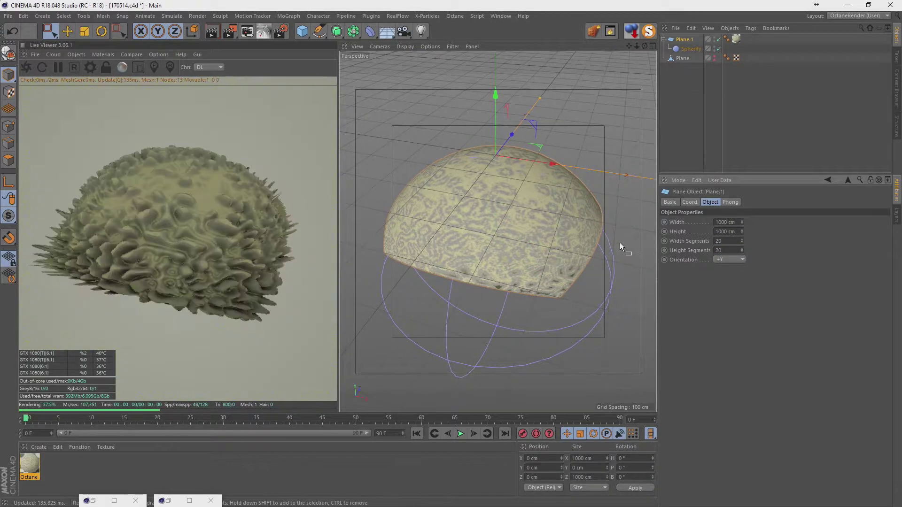
pyautogui.scroll(2, 503, 221)
pyautogui.scroll(2, 470, 211)
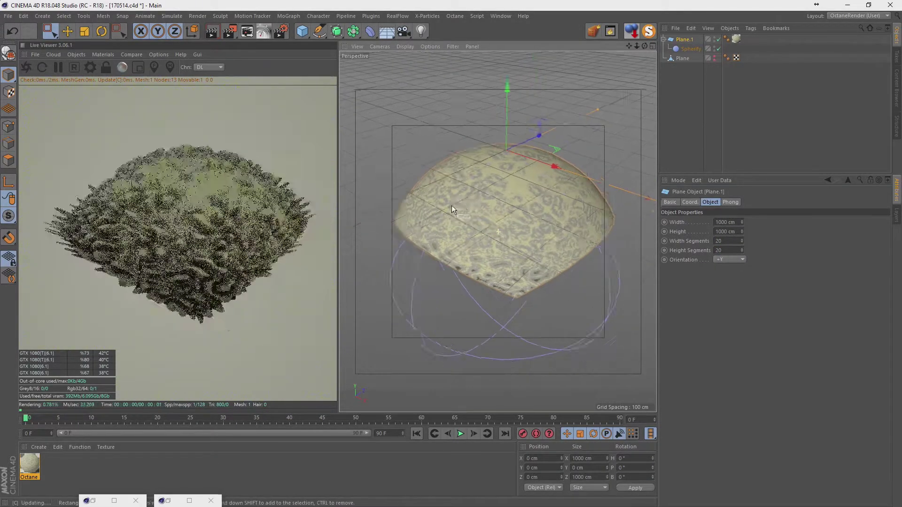
pyautogui.scroll(2, 442, 203)
pyautogui.scroll(3, 435, 202)
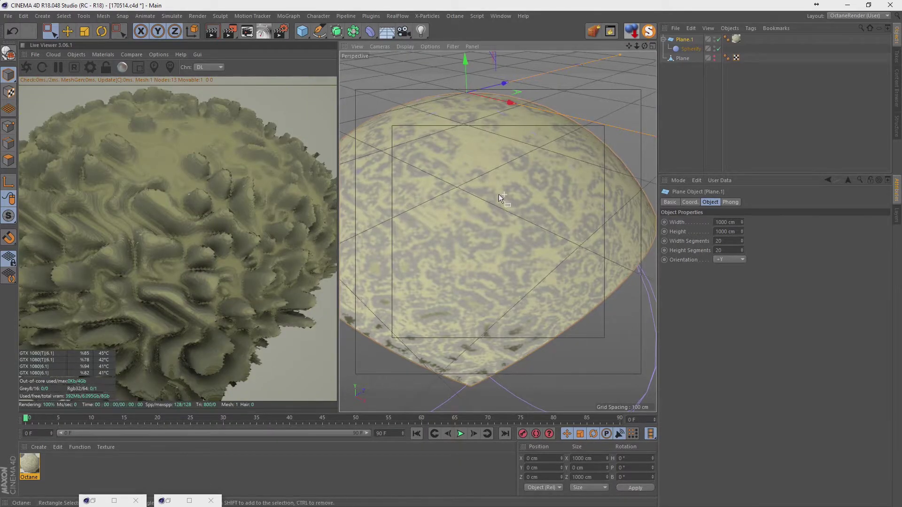
pyautogui.moveTo(498, 194)
pyautogui.keyDown('alt'); pyautogui.mouseDown()
pyautogui.moveTo(458, 164)
pyautogui.moveTo(455, 128)
pyautogui.moveTo(479, 192)
pyautogui.moveTo(624, 45)
pyautogui.mouseUp(); pyautogui.keyUp('alt')
pyautogui.keyDown('alt'); pyautogui.moveTo(498, 233); pyautogui.dragTo(609, 154); pyautogui.keyUp('alt')
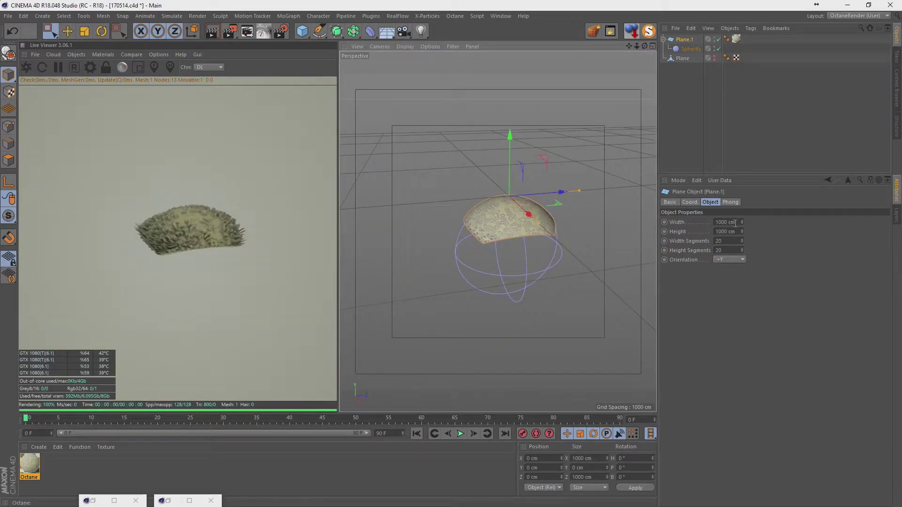
# Set the Spherify radius to 500 cm and lower its strength to flatten the mesh
pyautogui.click(691, 48)
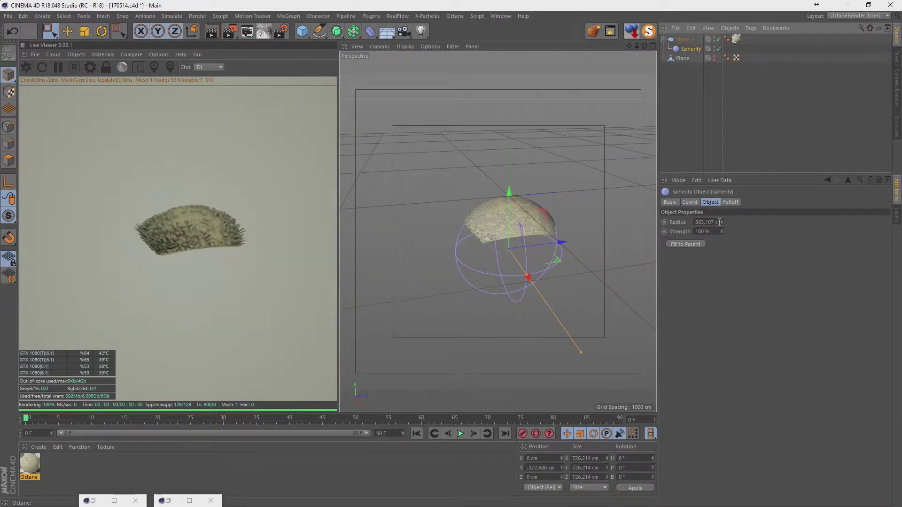
pyautogui.click(719, 222)
pyautogui.scroll(-2, 716, 222)
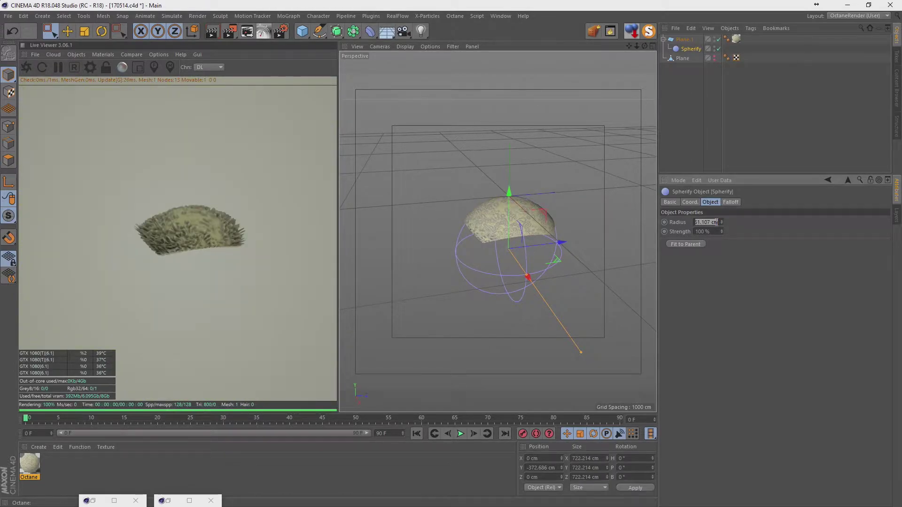
pyautogui.write('300')
pyautogui.press('Return')
pyautogui.moveTo(721, 222)
pyautogui.mouseDown()
pyautogui.moveTo(752, 223)
pyautogui.moveTo(715, 223)
pyautogui.mouseUp()
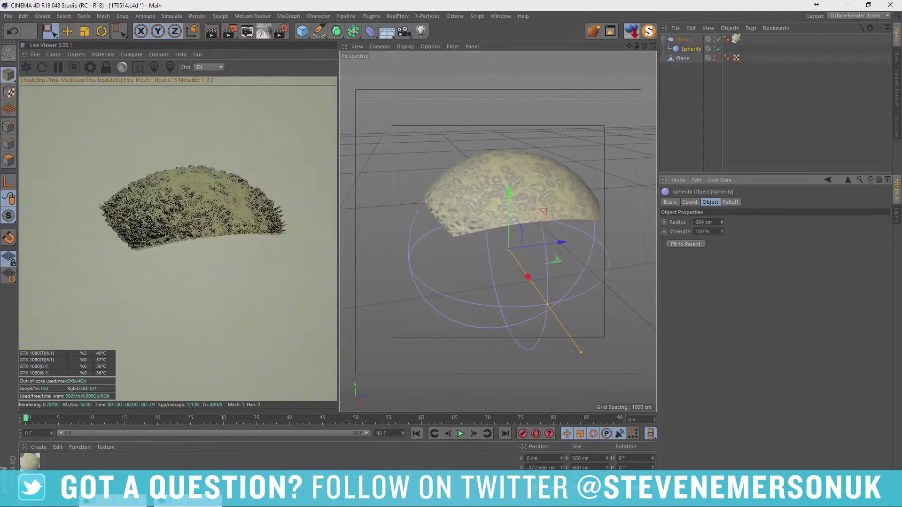
pyautogui.write('0')
pyautogui.press('Return')
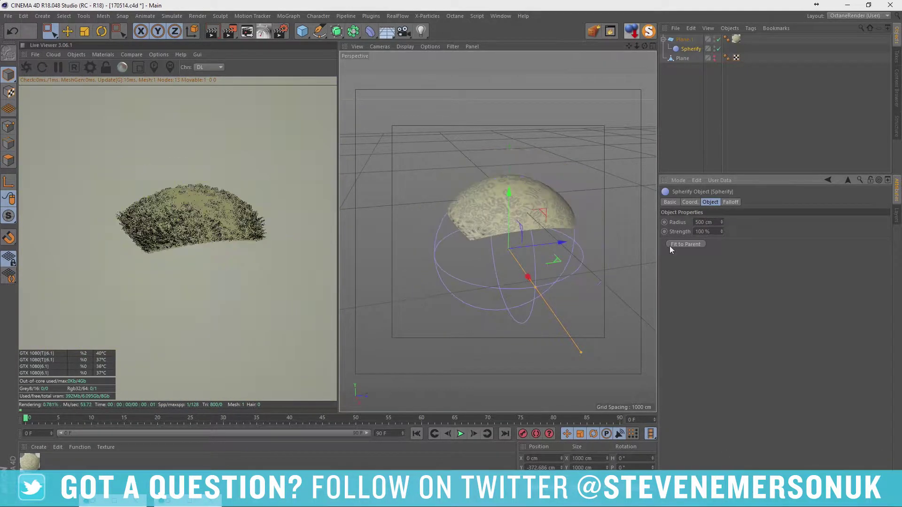
pyautogui.moveTo(721, 231)
pyautogui.mouseDown()
pyautogui.moveTo(695, 232)
pyautogui.moveTo(652, 211)
pyautogui.mouseUp()
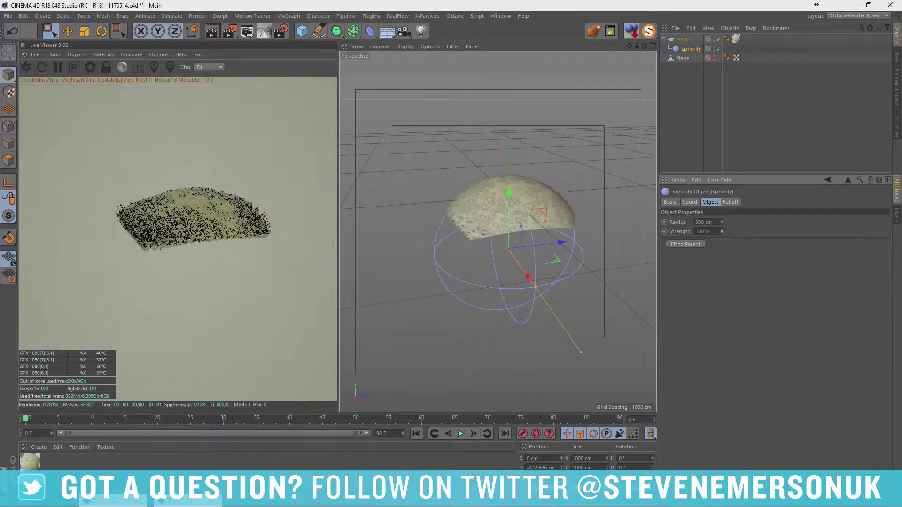
# Resize Plane.1 to 2291 cm wide and 2267 cm high
pyautogui.click(685, 40)
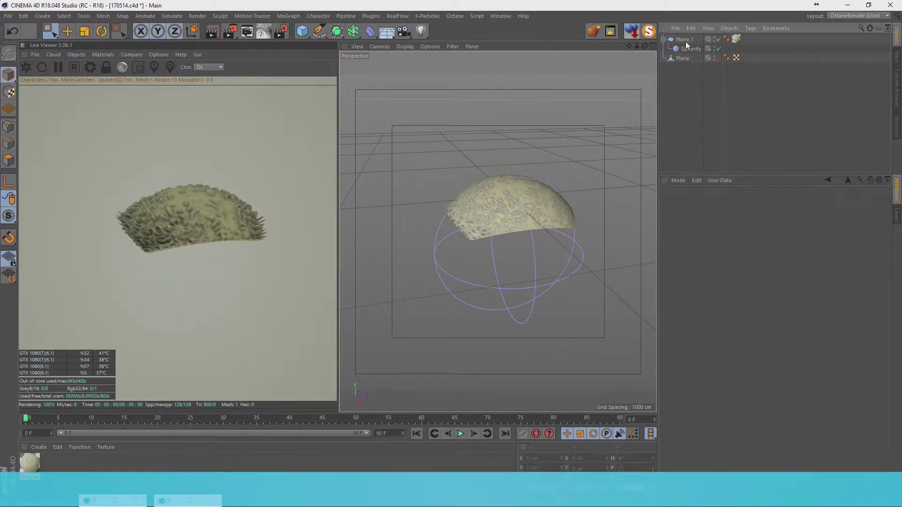
pyautogui.moveTo(742, 222); pyautogui.dragTo(728, 241)
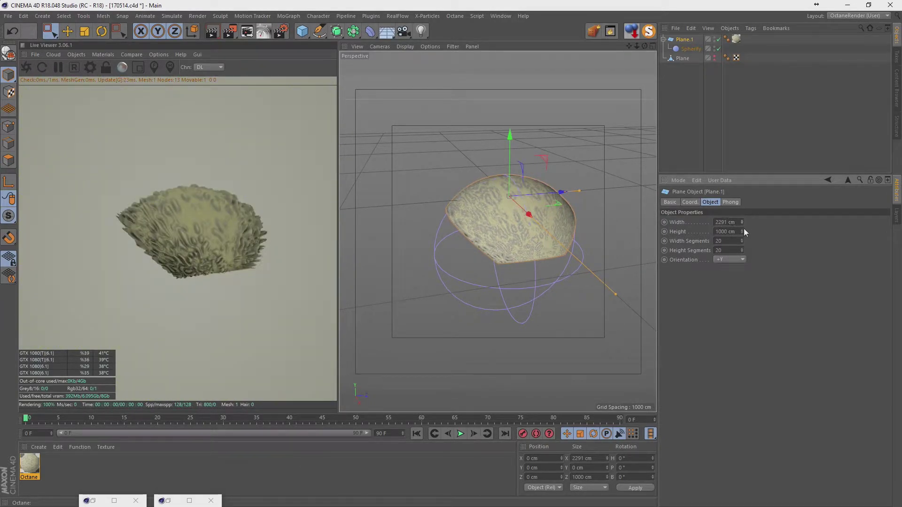
pyautogui.moveTo(741, 232); pyautogui.dragTo(754, 264)
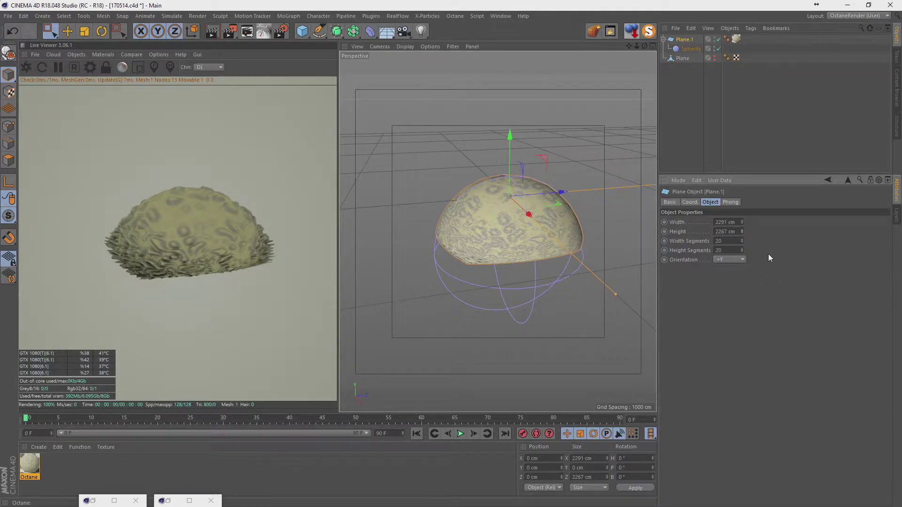
pyautogui.click(707, 103)
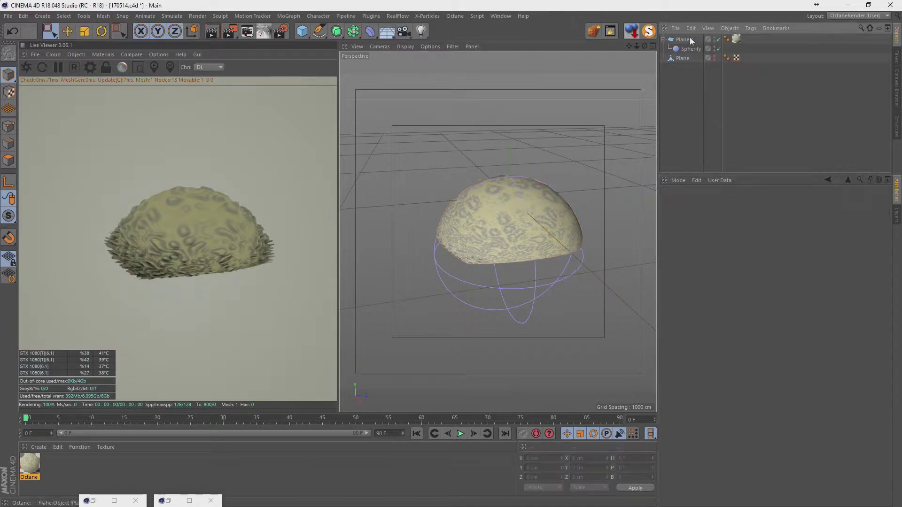
pyautogui.click(690, 42)
pyautogui.click(705, 202)
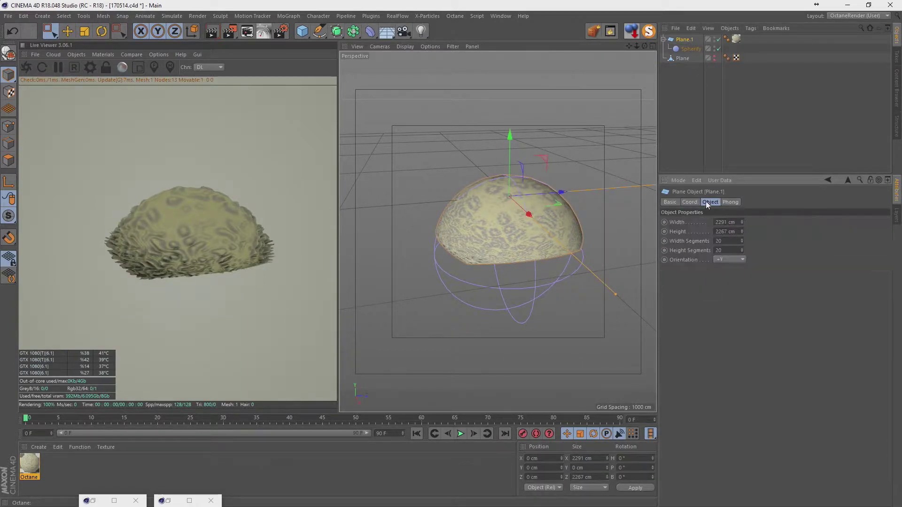
# Undo a trial Spherify radius increase and move the material tag back onto Plane
pyautogui.click(689, 49)
pyautogui.moveTo(720, 223); pyautogui.dragTo(706, 287)
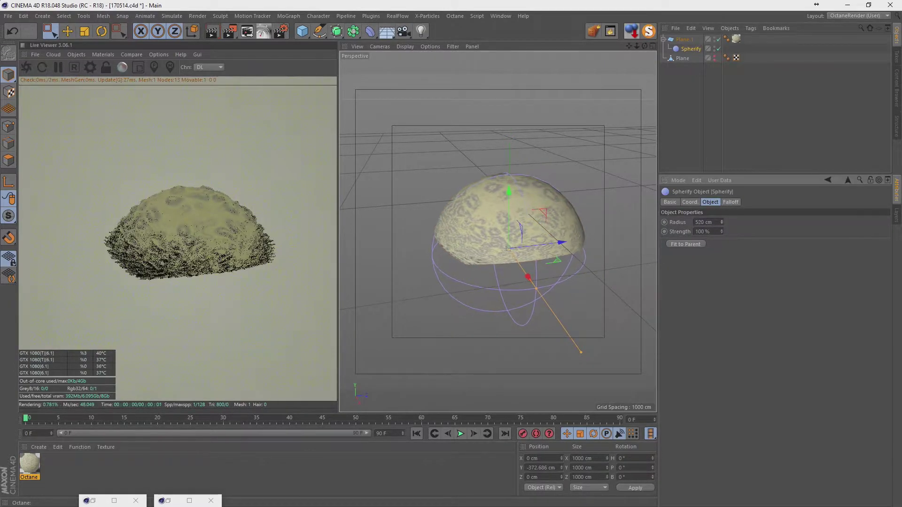
pyautogui.hotkey('ctrl', 'z')
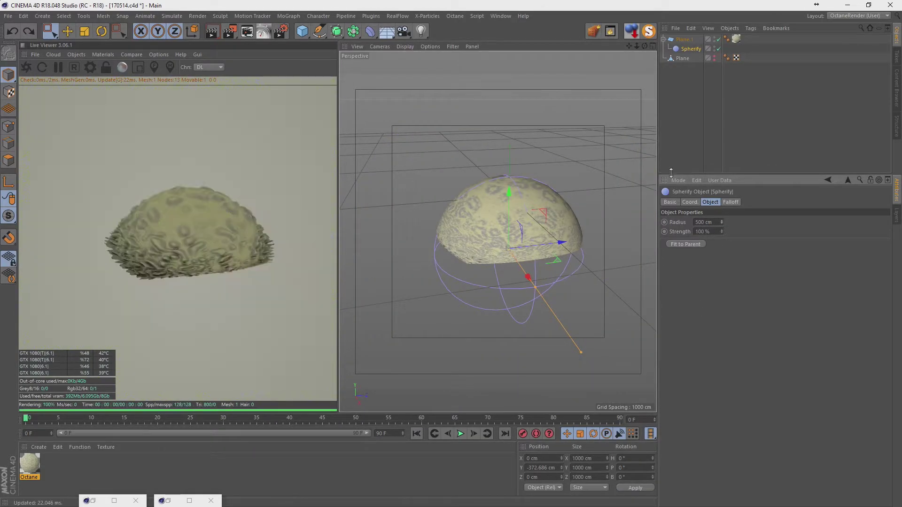
pyautogui.click(662, 103)
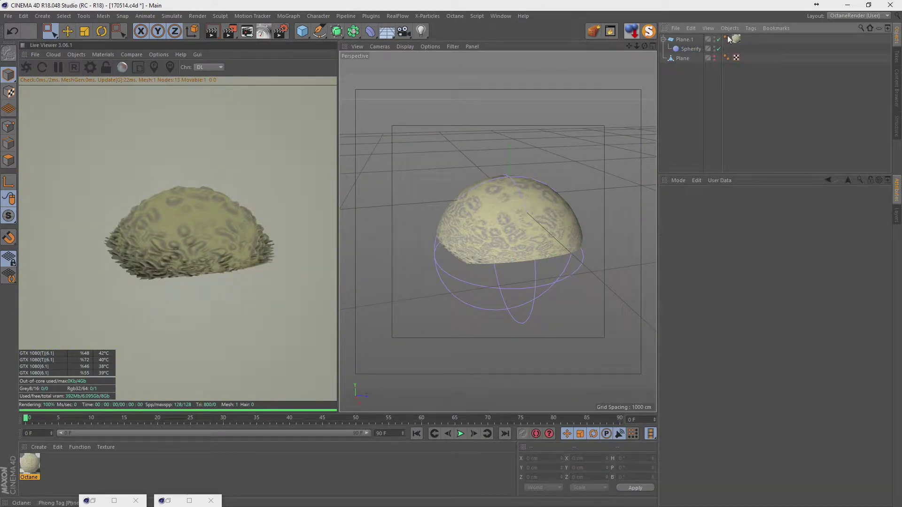
pyautogui.moveTo(736, 38); pyautogui.dragTo(727, 57)
# Delete Plane.1 with its Spherify child and select the original Plane
pyautogui.click(686, 39)
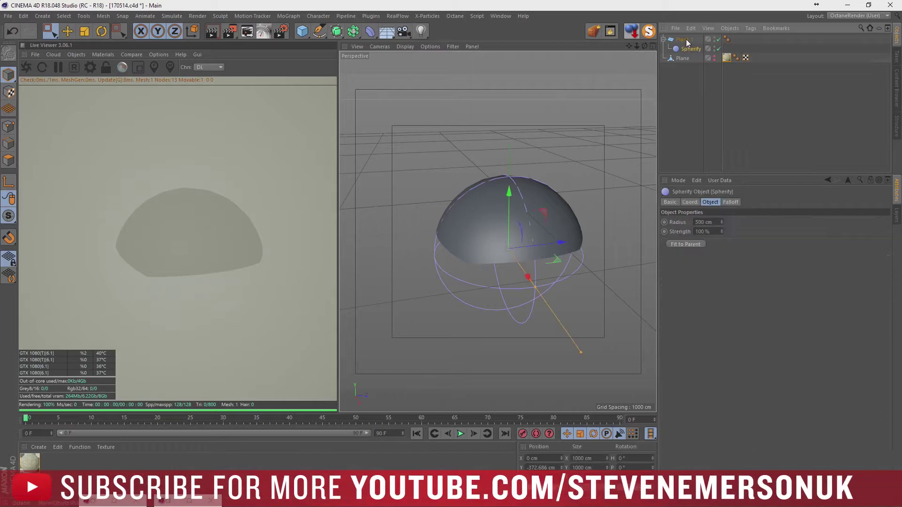
pyautogui.press('Delete')
pyautogui.click(687, 38)
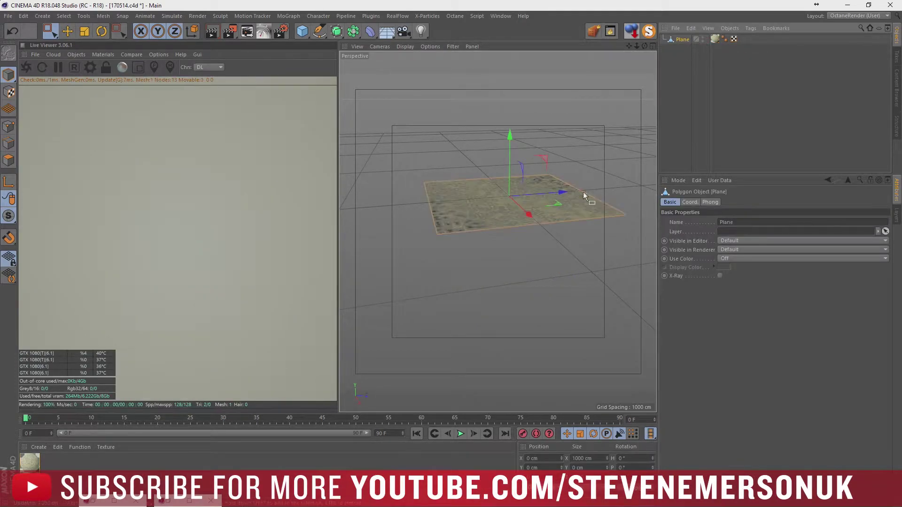
pyautogui.scroll(3, 515, 199)
pyautogui.scroll(3, 550, 207)
pyautogui.scroll(-2, 540, 208)
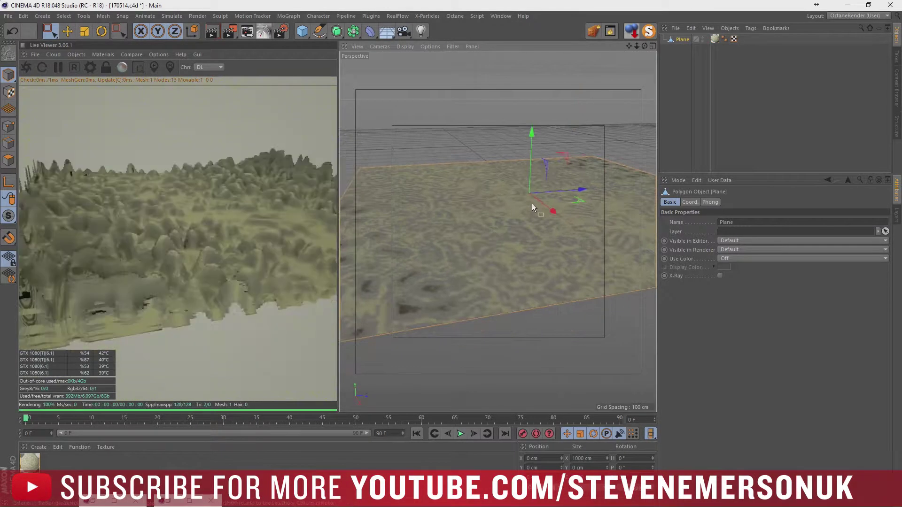
# Set the material's displacement level of detail to 4096x4096
pyautogui.doubleClick(28, 462)
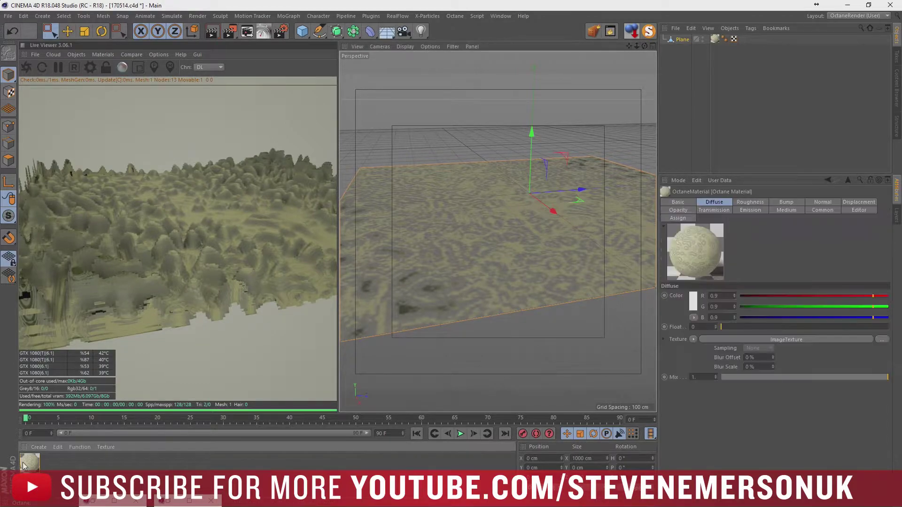
pyautogui.click(281, 96)
pyautogui.moveTo(295, 63); pyautogui.dragTo(462, 81)
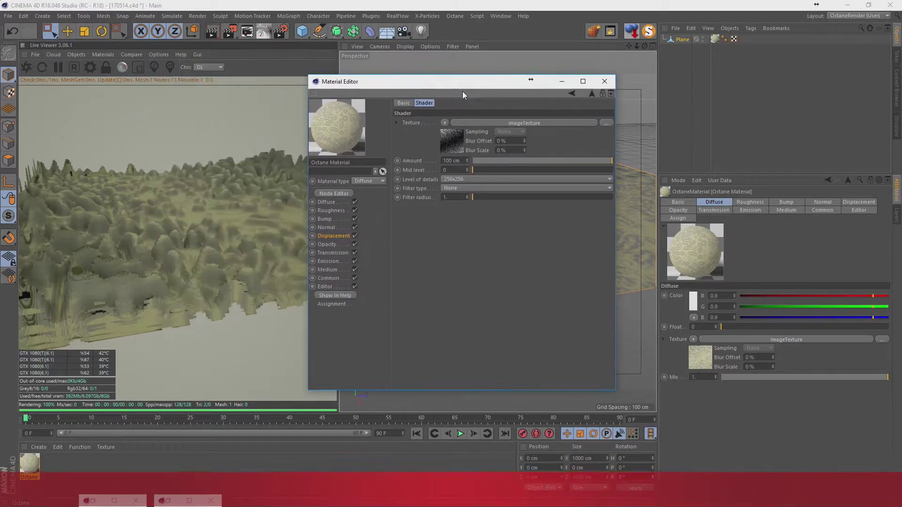
pyautogui.click(465, 179)
pyautogui.click(466, 224)
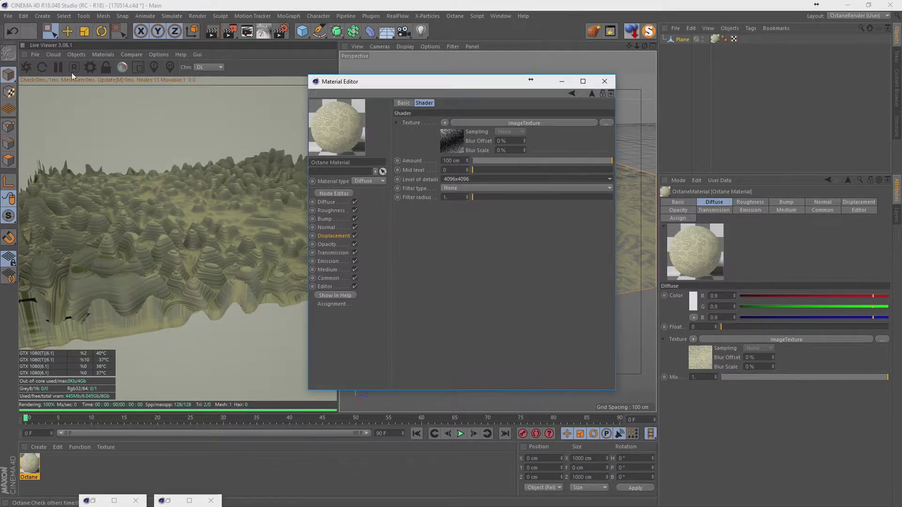
# Set the Octane C4D shaders render size to 4096x4096 and close both editors
pyautogui.click(84, 69)
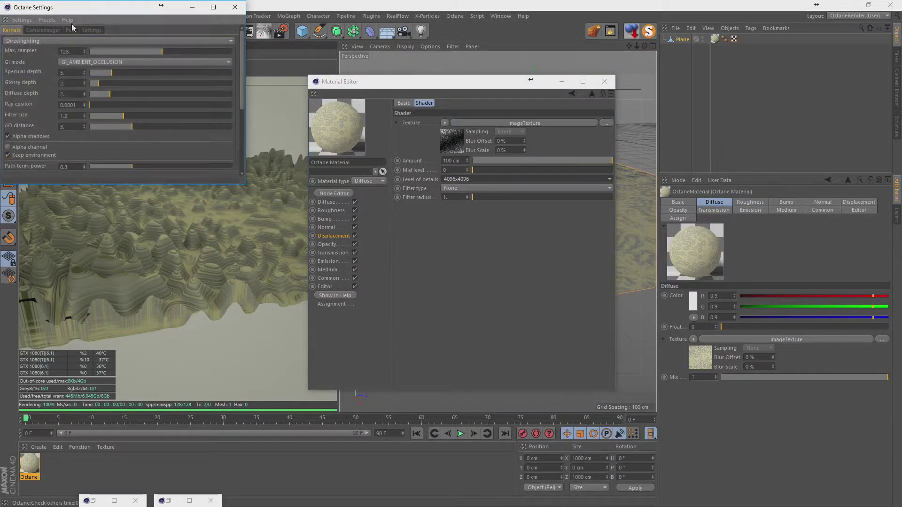
pyautogui.click(90, 29)
pyautogui.click(66, 41)
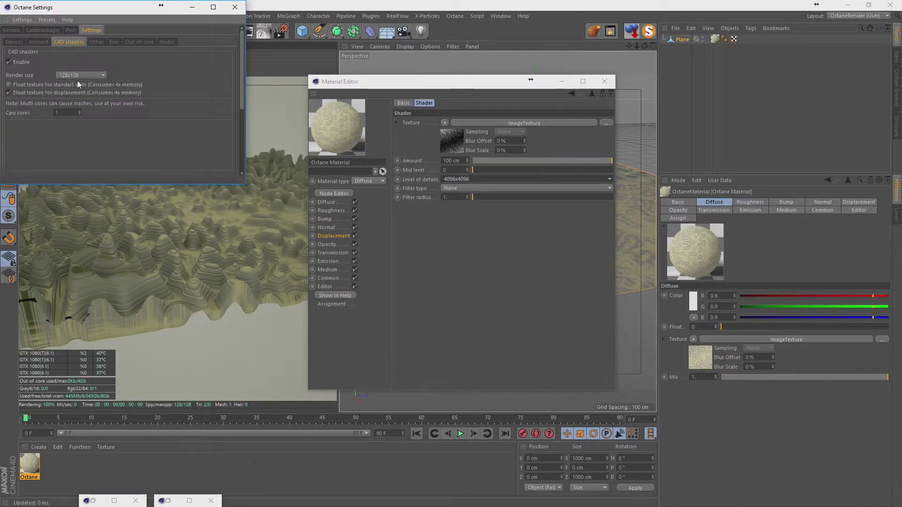
pyautogui.click(78, 75)
pyautogui.click(82, 140)
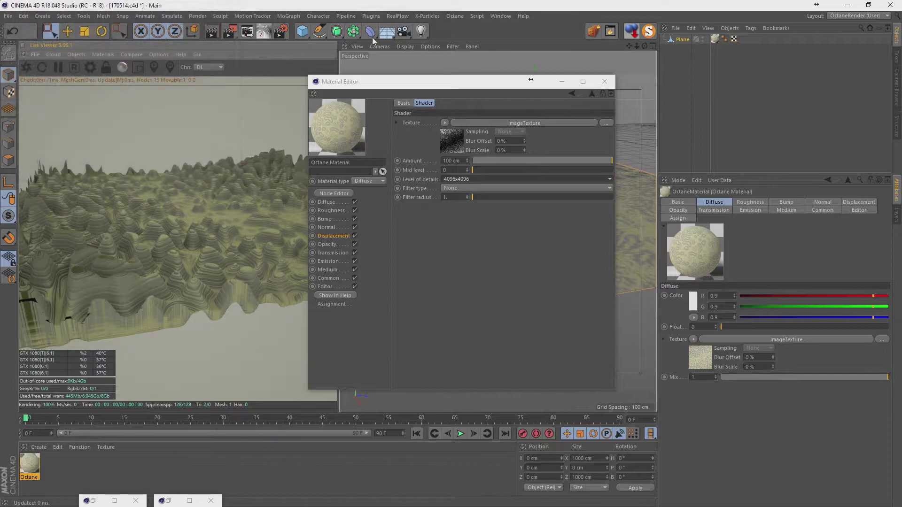
pyautogui.click(233, 7)
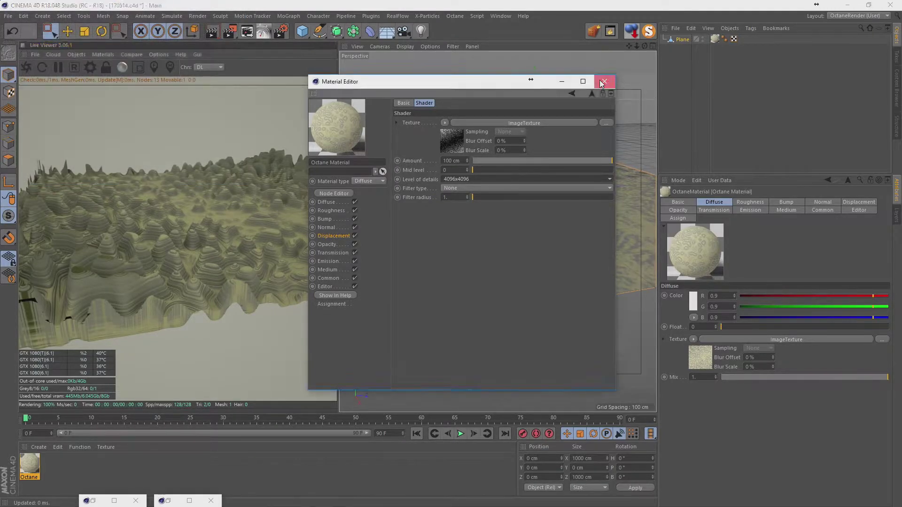
pyautogui.click(605, 81)
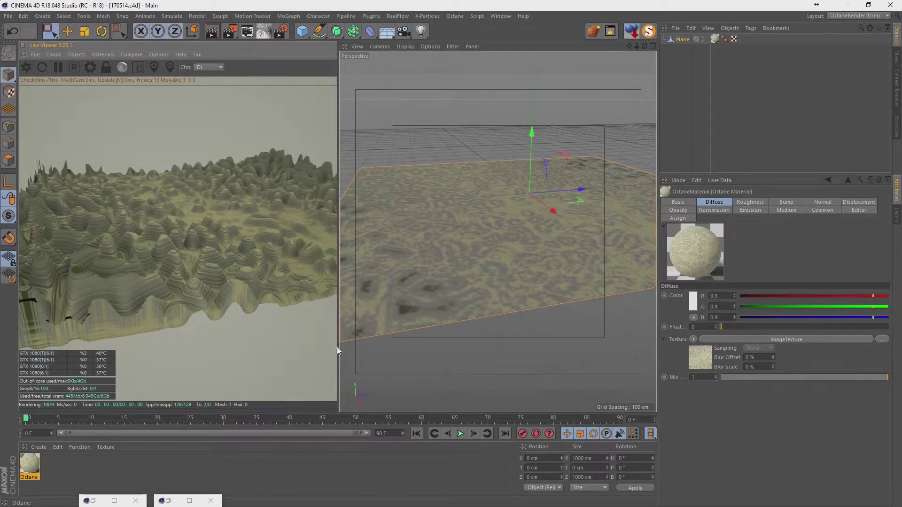
# Place a Mesh Output device on the World Machine canvas, wired from the Inverter
pyautogui.click(683, 46)
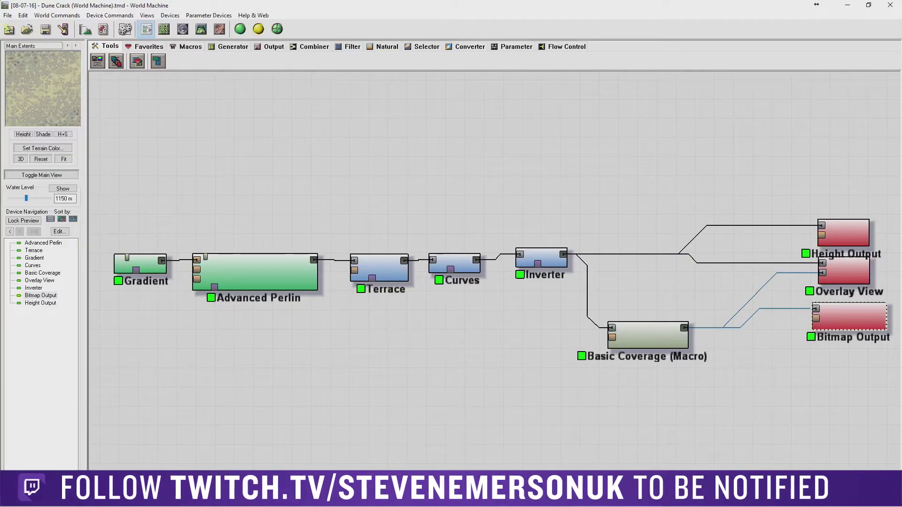
pyautogui.click(275, 46)
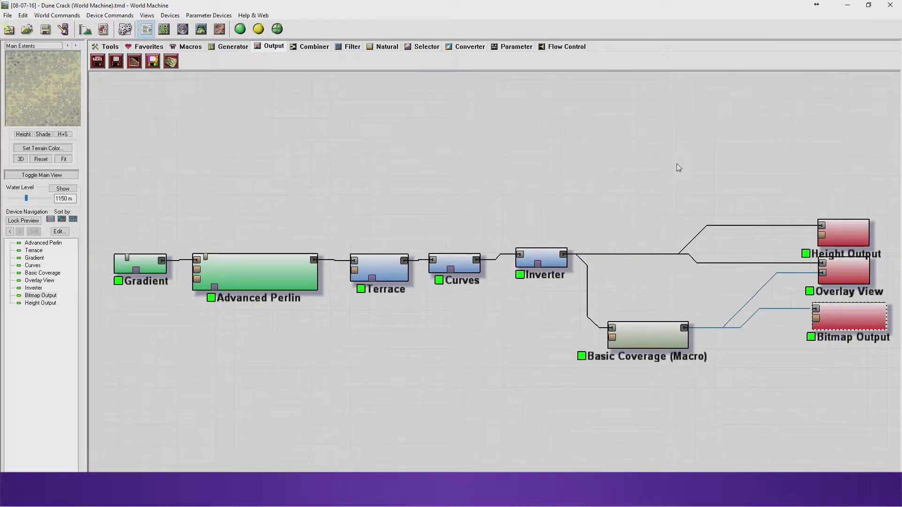
pyautogui.moveTo(134, 61)
pyautogui.mouseDown()
pyautogui.moveTo(770, 155)
pyautogui.moveTo(812, 148)
pyautogui.moveTo(714, 227)
pyautogui.mouseUp()
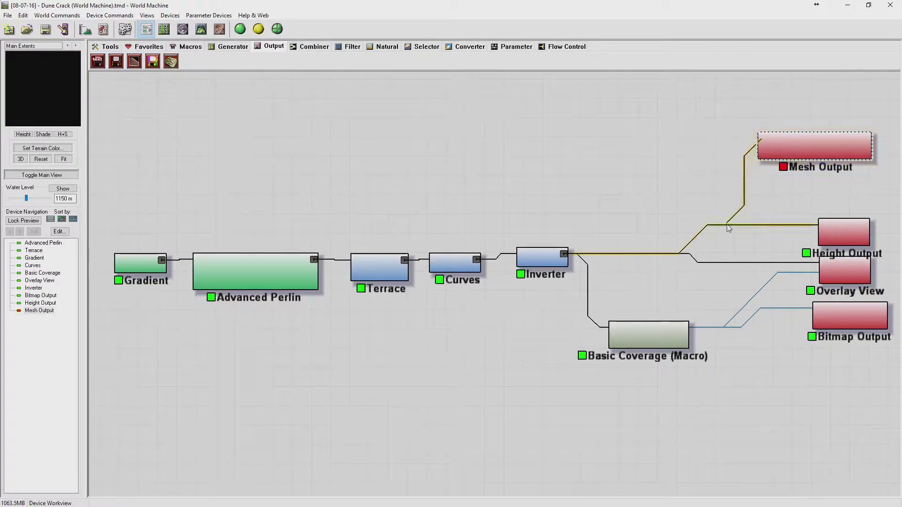
# Build the terrain so the Mesh Output has data to export
pyautogui.doubleClick(802, 153)
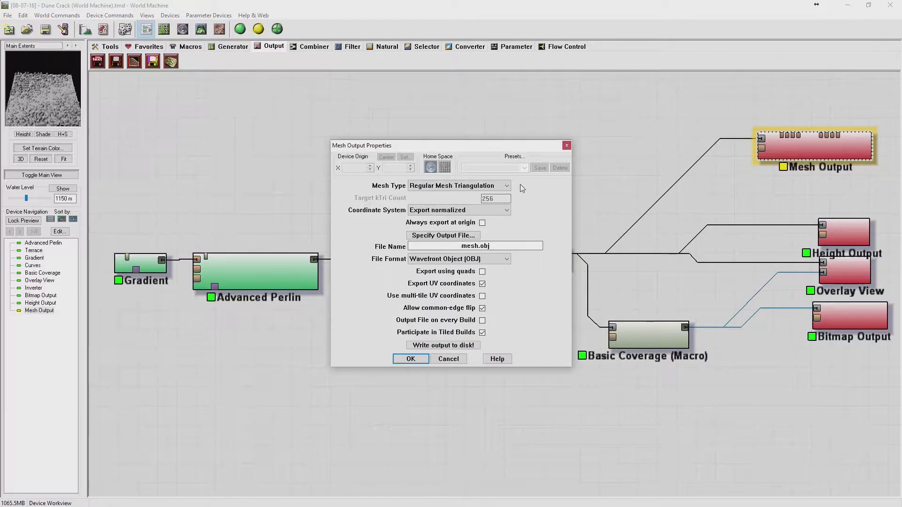
pyautogui.click(566, 146)
pyautogui.click(239, 30)
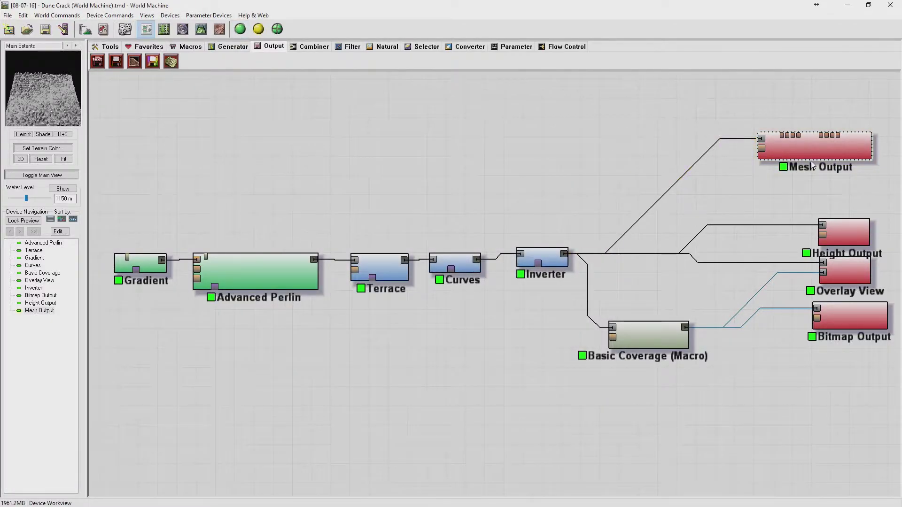
# Write a Simple Mesh Reduction mesh.obj to D:\Dailys\2017\05\170514
pyautogui.doubleClick(810, 153)
pyautogui.click(489, 187)
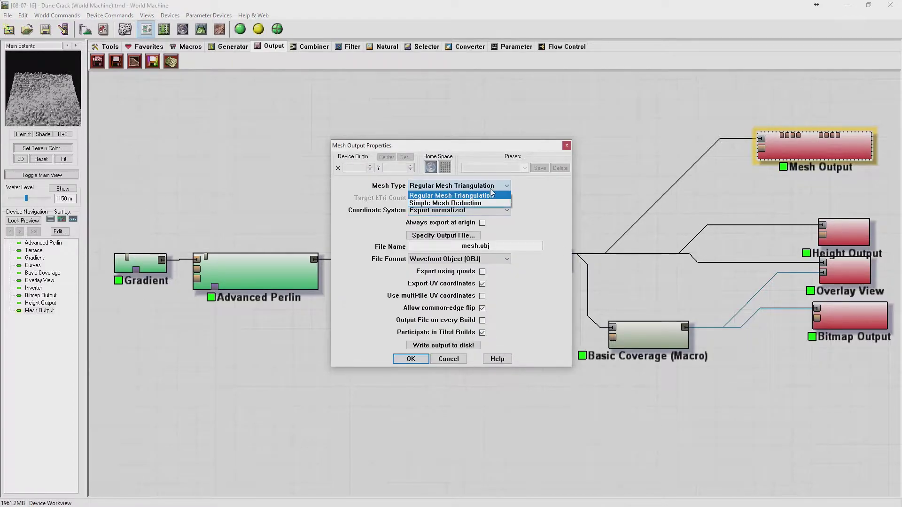
pyautogui.click(446, 203)
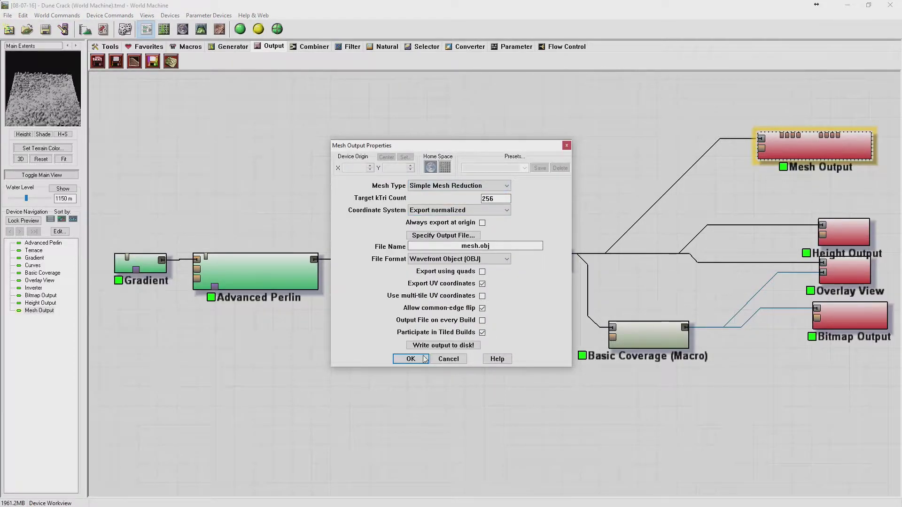
pyautogui.click(444, 237)
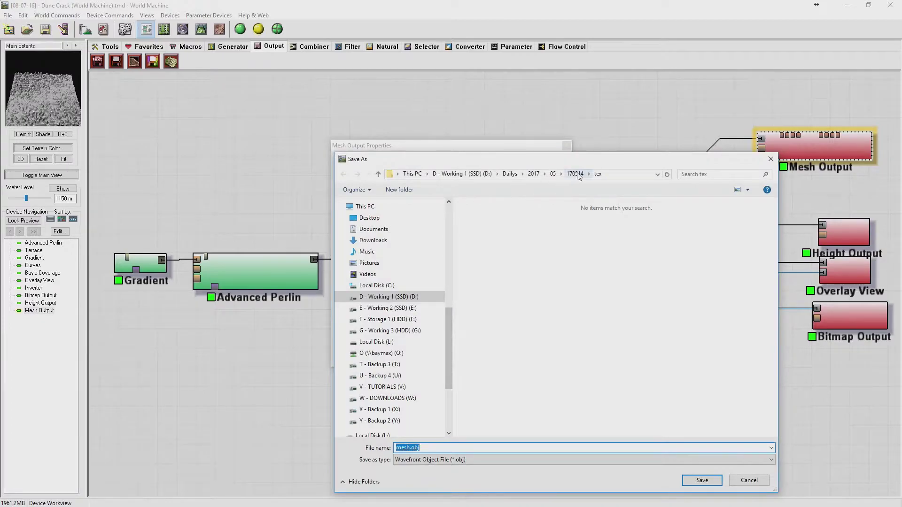
pyautogui.click(574, 174)
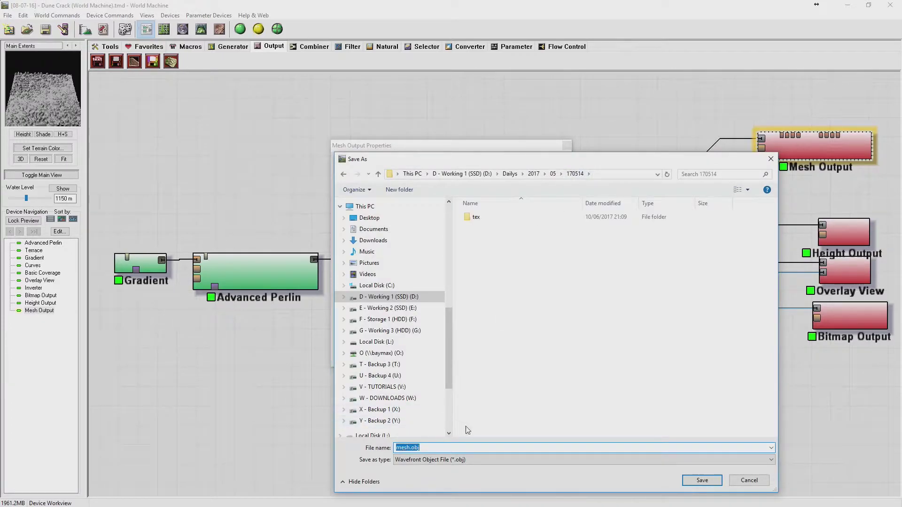
pyautogui.click(702, 480)
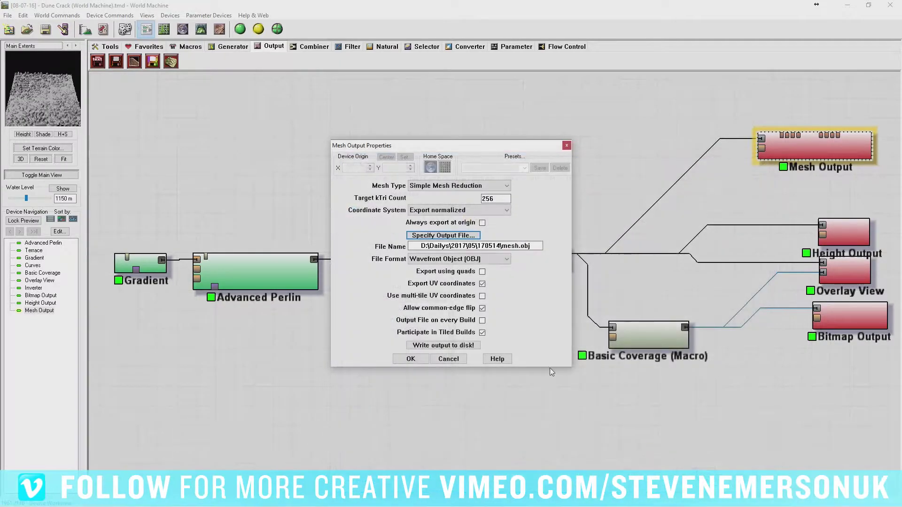
pyautogui.click(428, 348)
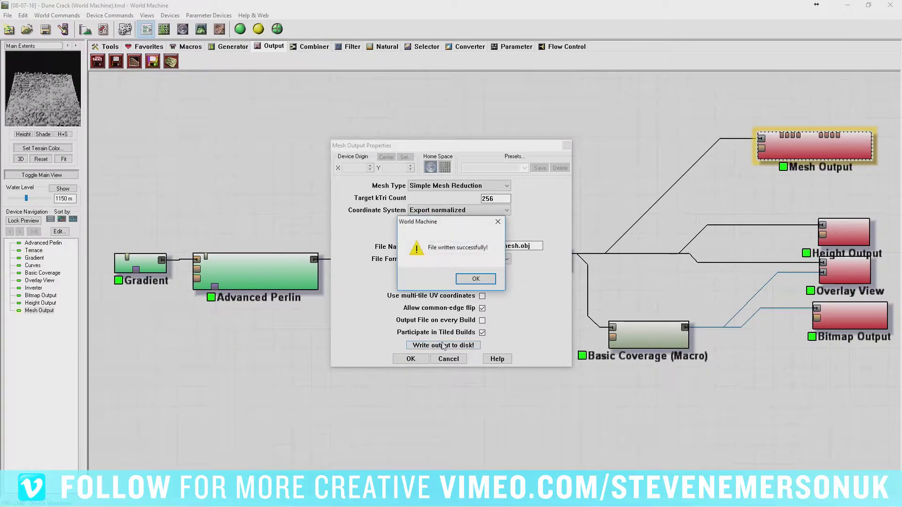
pyautogui.click(475, 281)
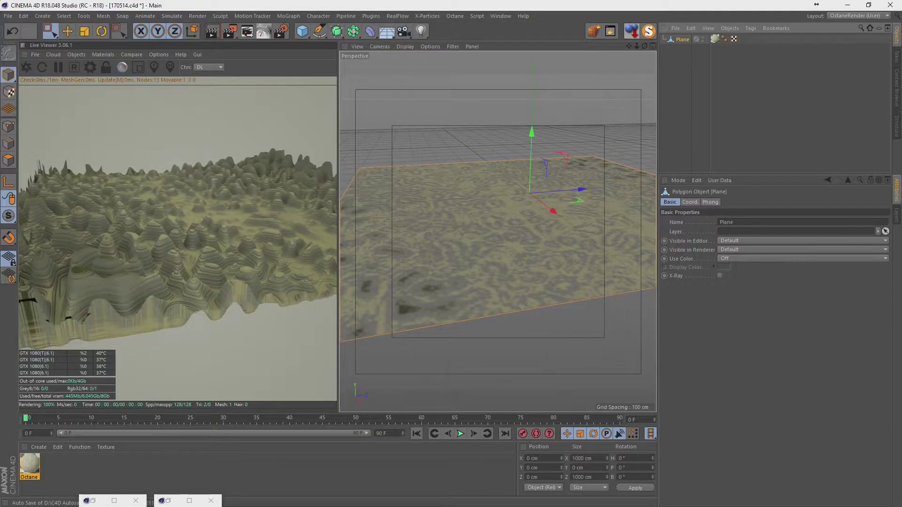
# Browse to D:\Dailys\2017\05\170514 and drag mesh.obj onto Cinema 4D
pyautogui.press('super+e')
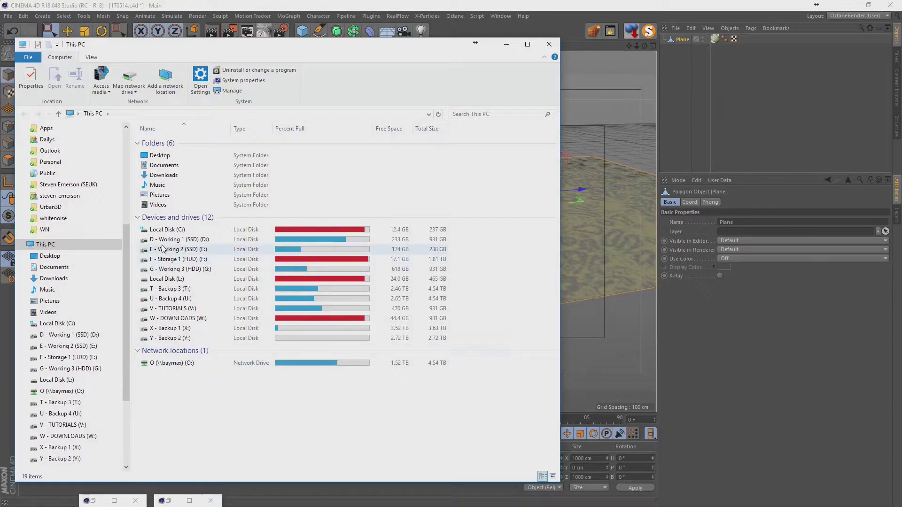
pyautogui.click(165, 241)
pyautogui.doubleClick(165, 241)
pyautogui.doubleClick(162, 201)
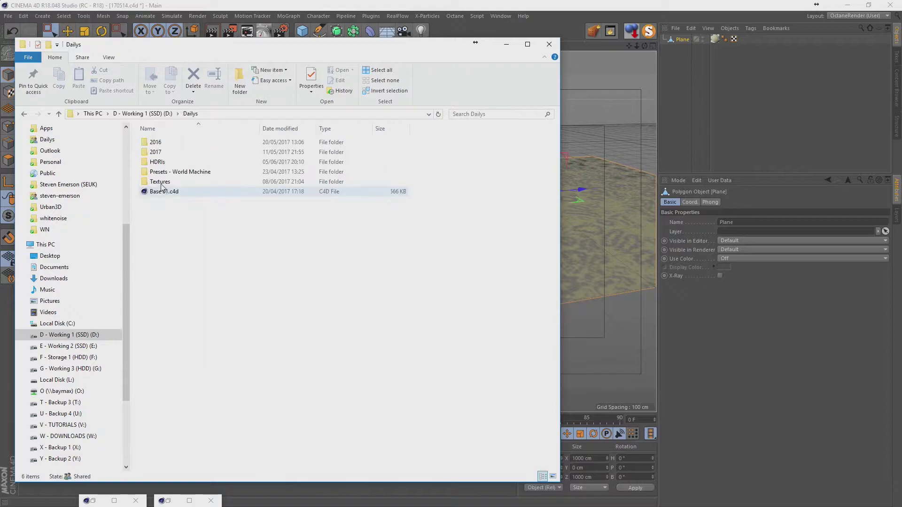
pyautogui.doubleClick(156, 152)
pyautogui.doubleClick(160, 162)
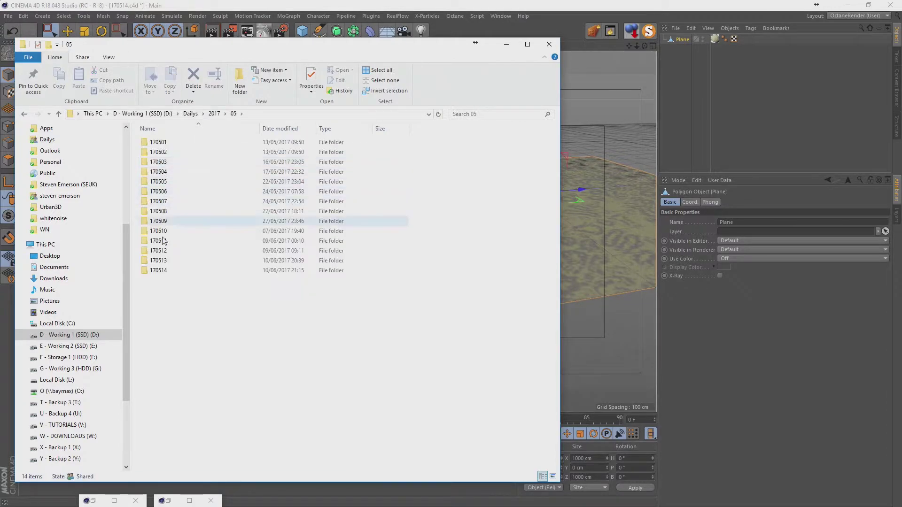
pyautogui.doubleClick(169, 274)
pyautogui.moveTo(160, 162); pyautogui.dragTo(755, 140)
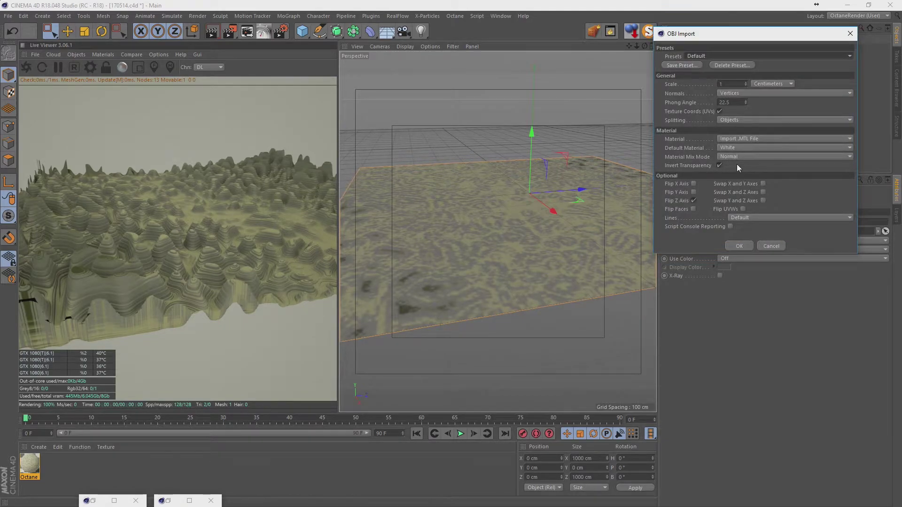
# Import mesh.obj with Flip Z Axis cleared and show TerrainMesh's coordinates
pyautogui.click(694, 201)
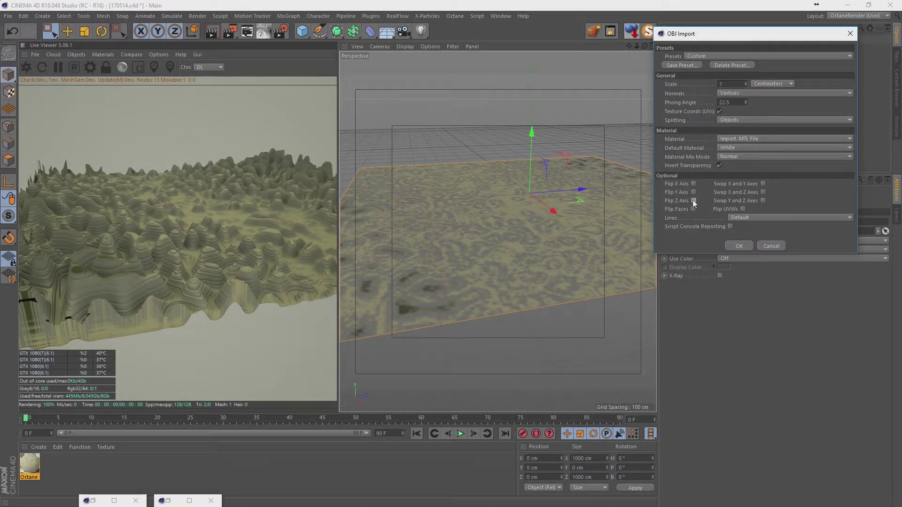
pyautogui.click(739, 246)
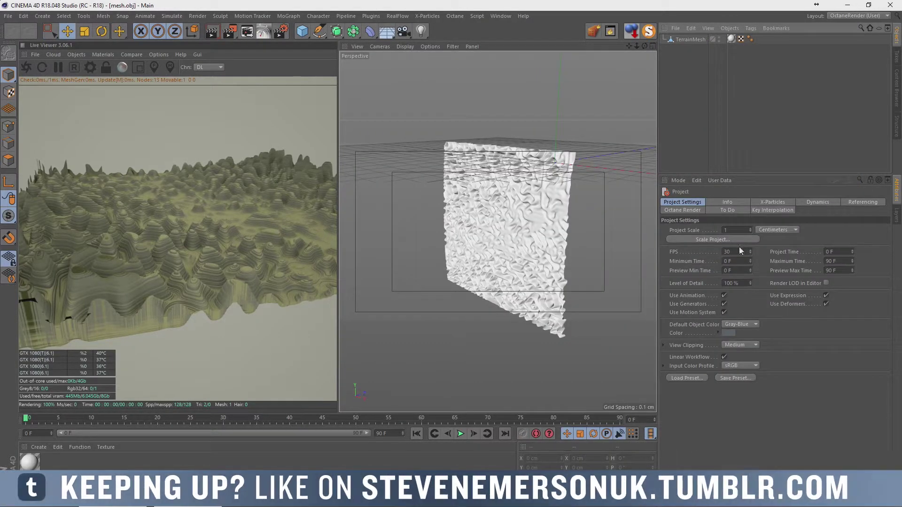
pyautogui.click(690, 39)
pyautogui.click(691, 201)
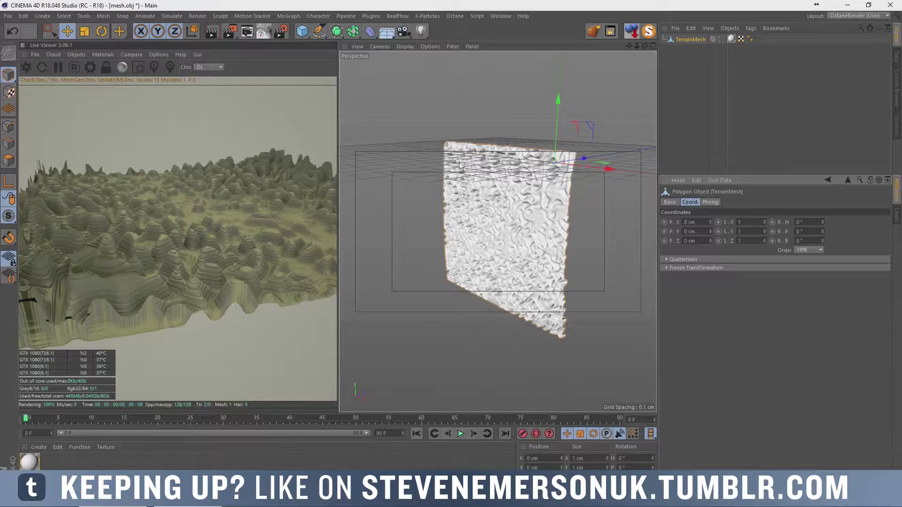
# Centre the TerrainMesh axis using Axis Center with Z allowed and Auto Update
pyautogui.click(103, 16)
pyautogui.moveTo(116, 102)
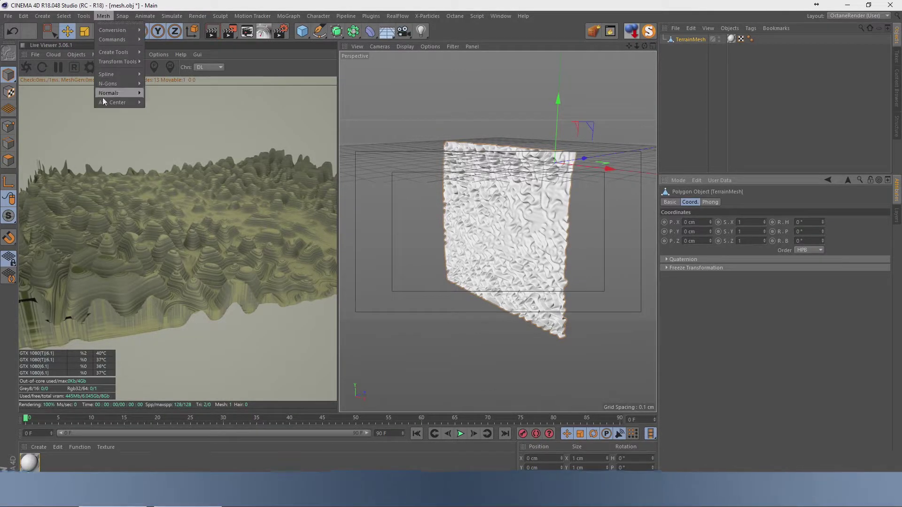
pyautogui.click(165, 105)
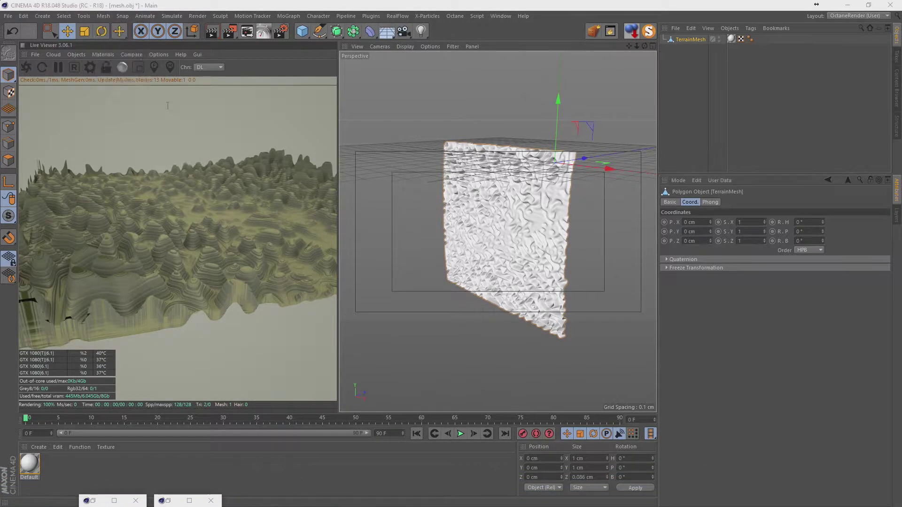
pyautogui.click(174, 30)
pyautogui.moveTo(174, 41); pyautogui.dragTo(434, 113)
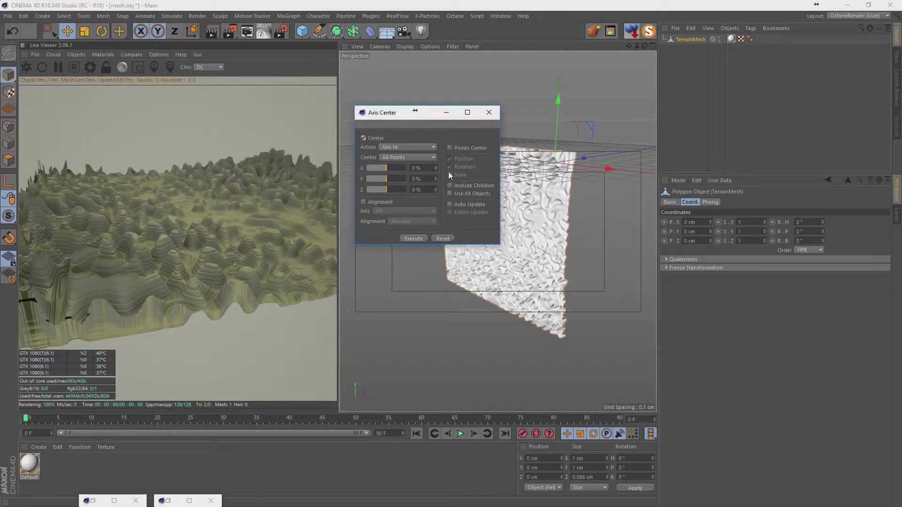
pyautogui.click(464, 205)
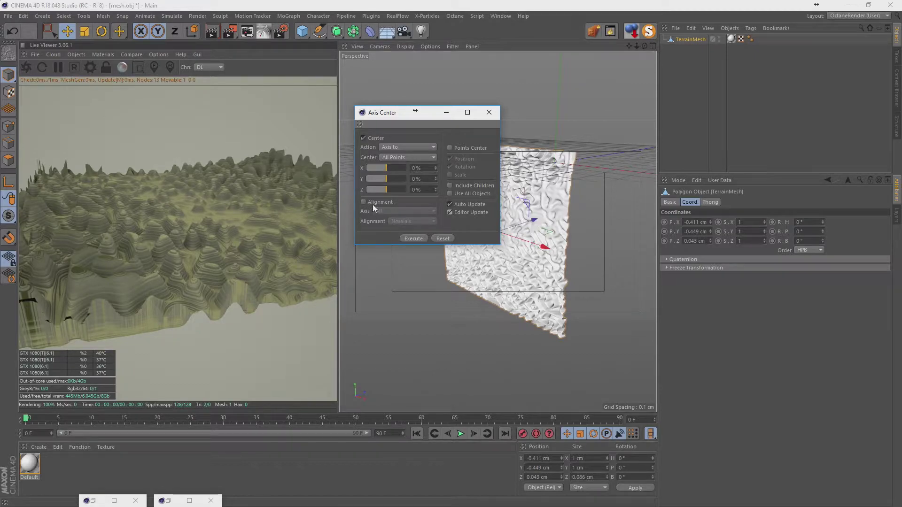
pyautogui.moveTo(398, 116); pyautogui.dragTo(325, 119)
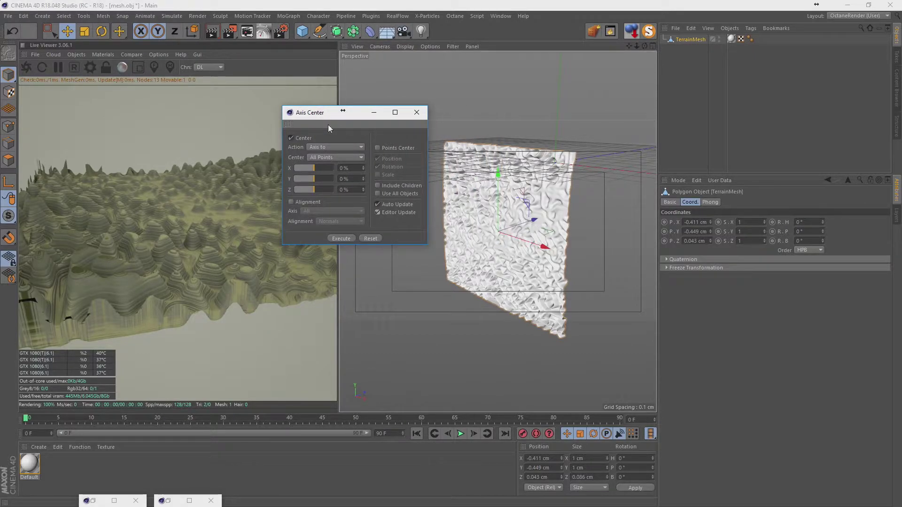
# Rotate the TerrainMesh axis and set its pitch to 0° so it lies flat
pyautogui.click(8, 181)
pyautogui.click(102, 31)
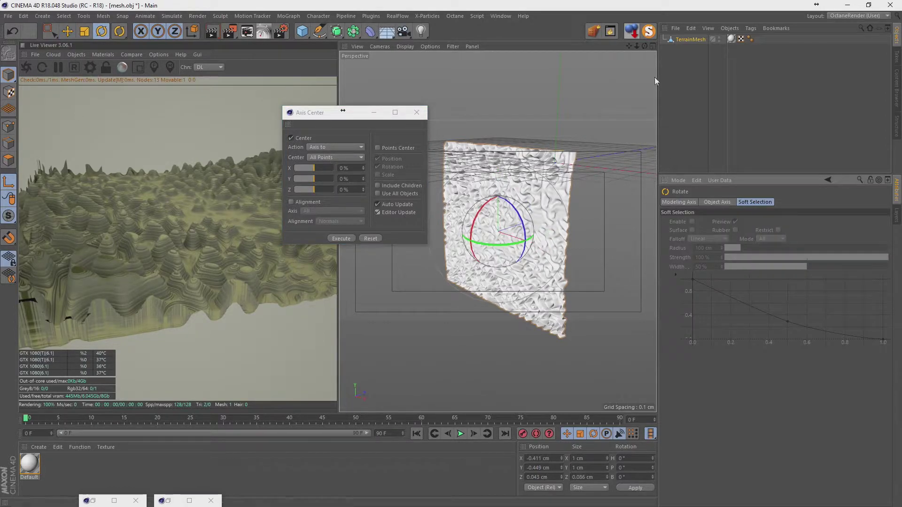
pyautogui.moveTo(478, 213); pyautogui.dragTo(550, 142)
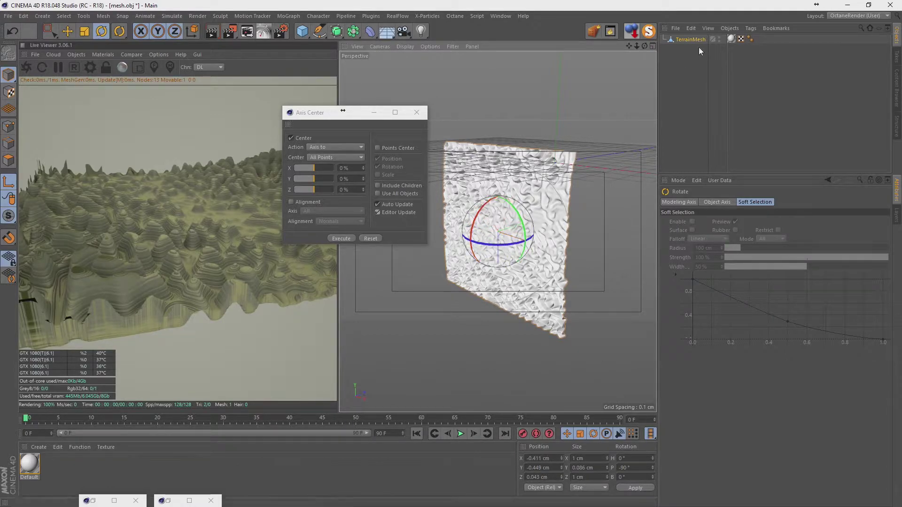
pyautogui.click(681, 41)
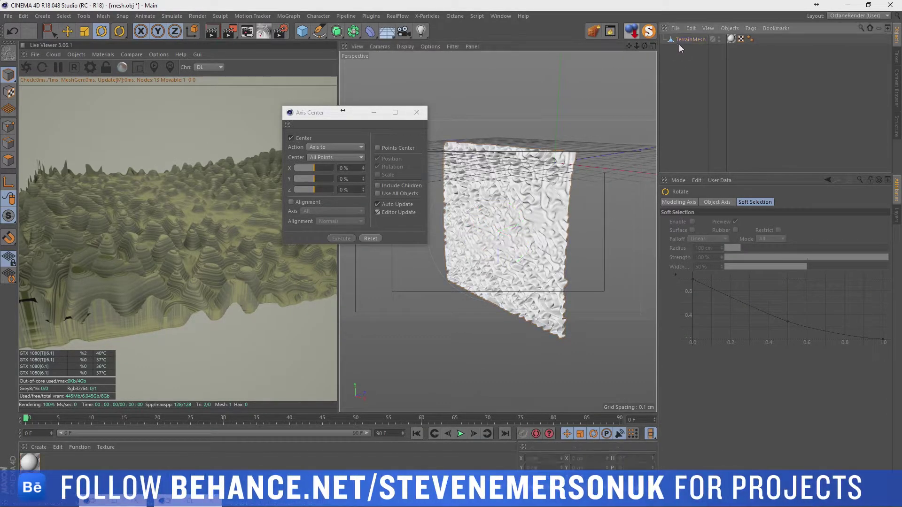
pyautogui.click(816, 232)
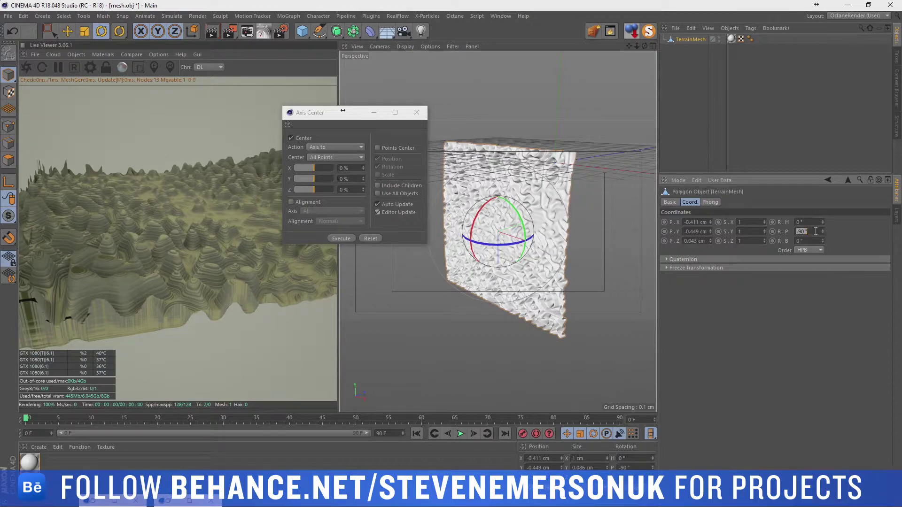
pyautogui.write('0')
pyautogui.press('Return')
# Select the TerrainMesh and switch to the 170514.c4d scene
pyautogui.keyDown('alt'); pyautogui.moveTo(619, 284); pyautogui.dragTo(529, 208); pyautogui.keyUp('alt')
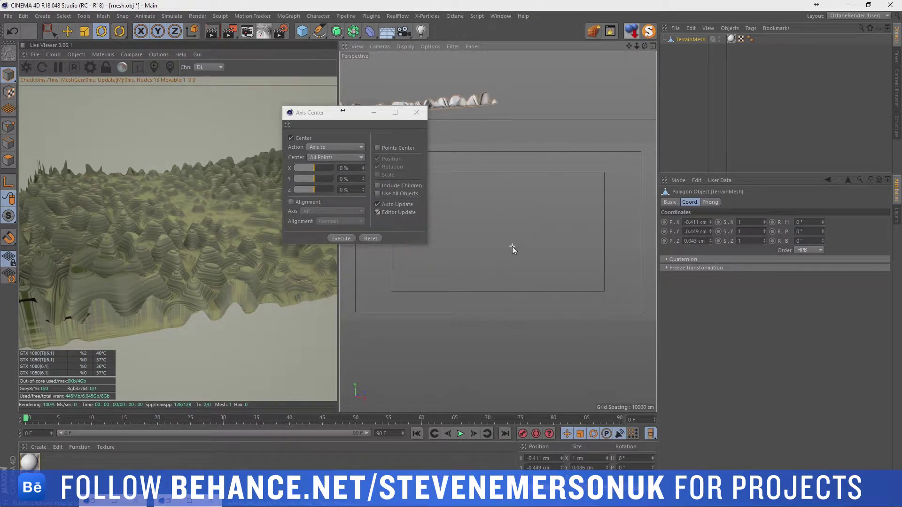
pyautogui.click(731, 77)
pyautogui.click(692, 42)
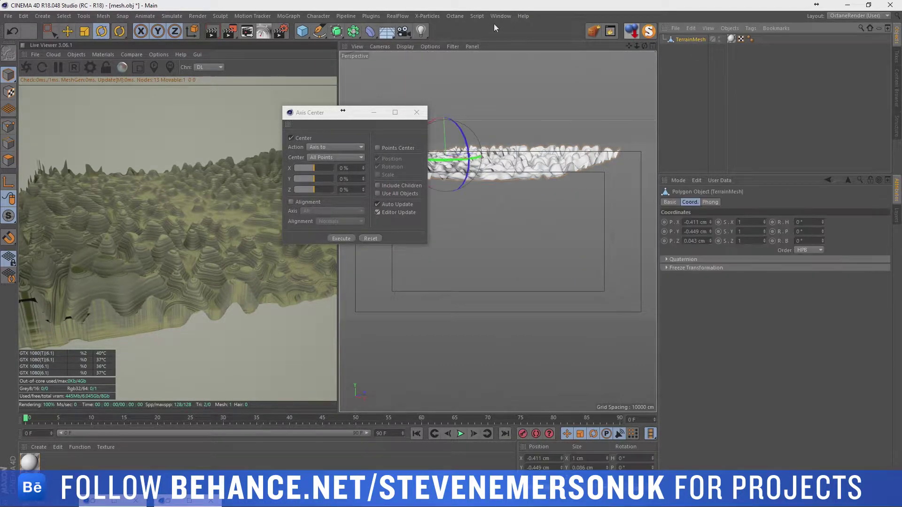
pyautogui.click(499, 16)
pyautogui.click(530, 244)
# Paste the TerrainMesh into 170514.c4d and set its X, Y and Z scale to 100
pyautogui.hotkey('ctrl', 'v')
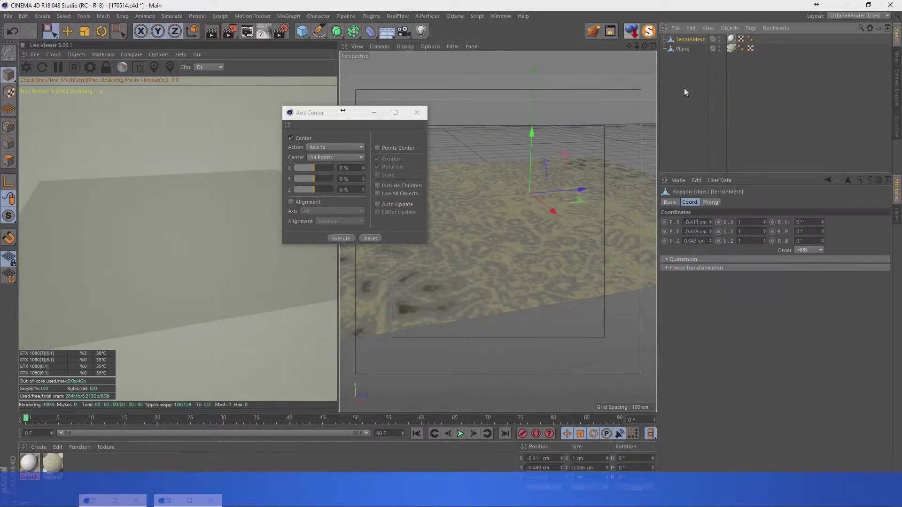
pyautogui.doubleClick(748, 222)
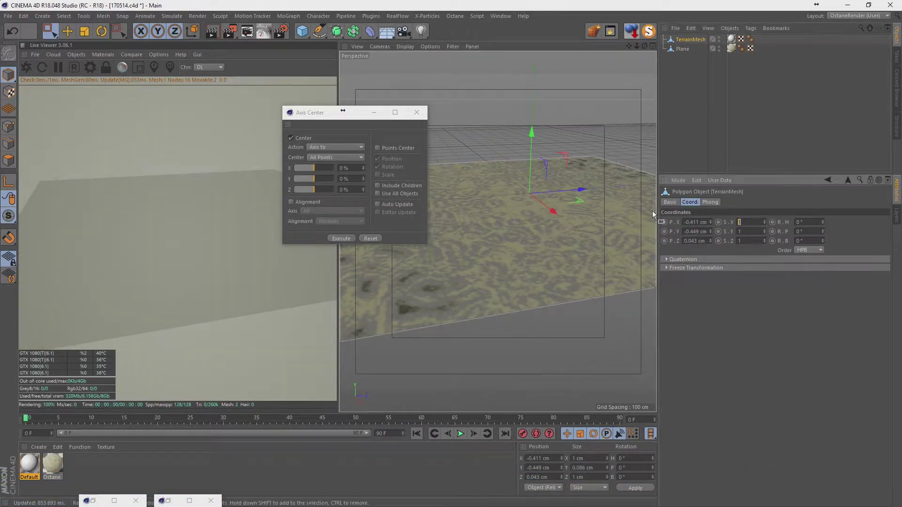
pyautogui.write('100')
pyautogui.press('Tab')
pyautogui.write('10')
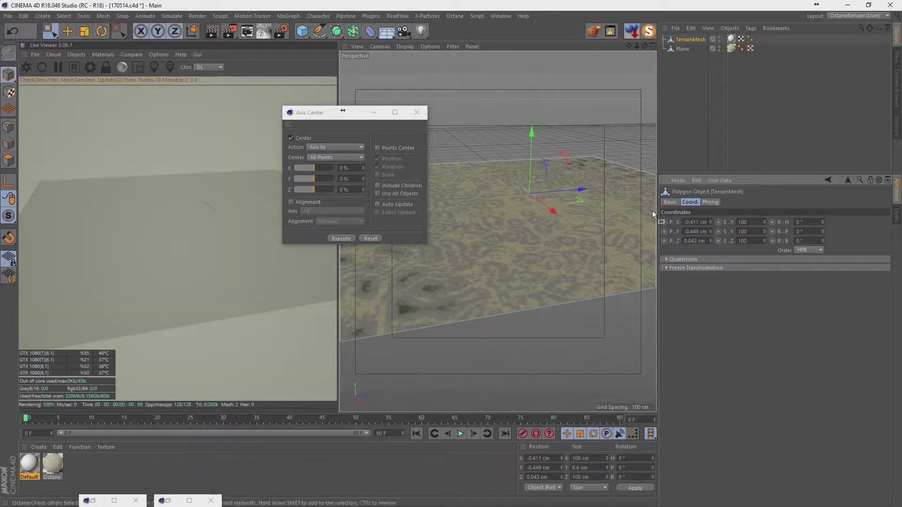
pyautogui.write('0')
pyautogui.press('Tab')
pyautogui.write('100')
pyautogui.press('Return')
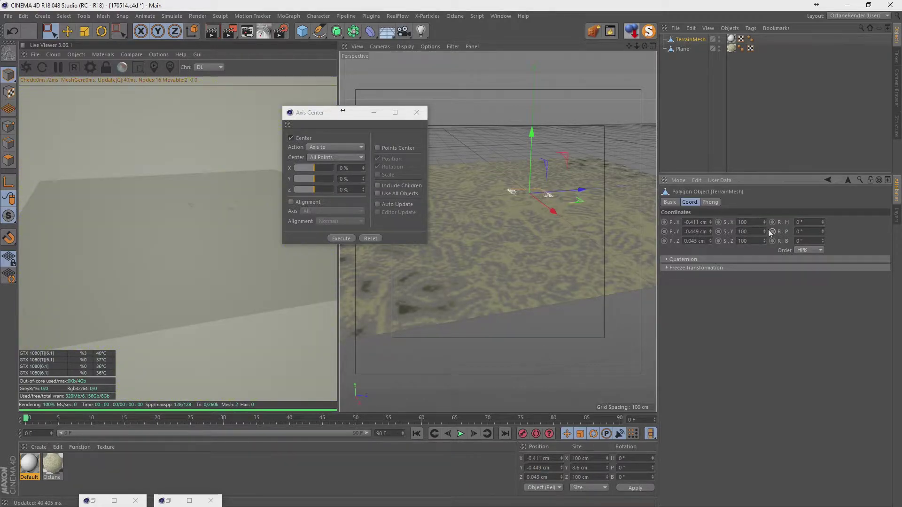
pyautogui.click(741, 160)
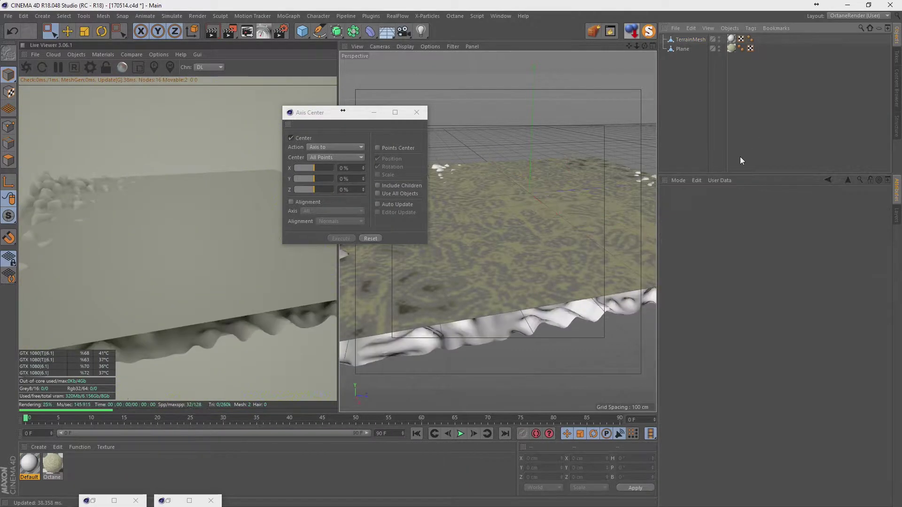
pyautogui.click(417, 112)
# Raise and lower the TerrainMesh against the plane, refreshing the Live Viewer
pyautogui.keyDown('alt'); pyautogui.moveTo(528, 210); pyautogui.dragTo(679, 133); pyautogui.keyUp('alt')
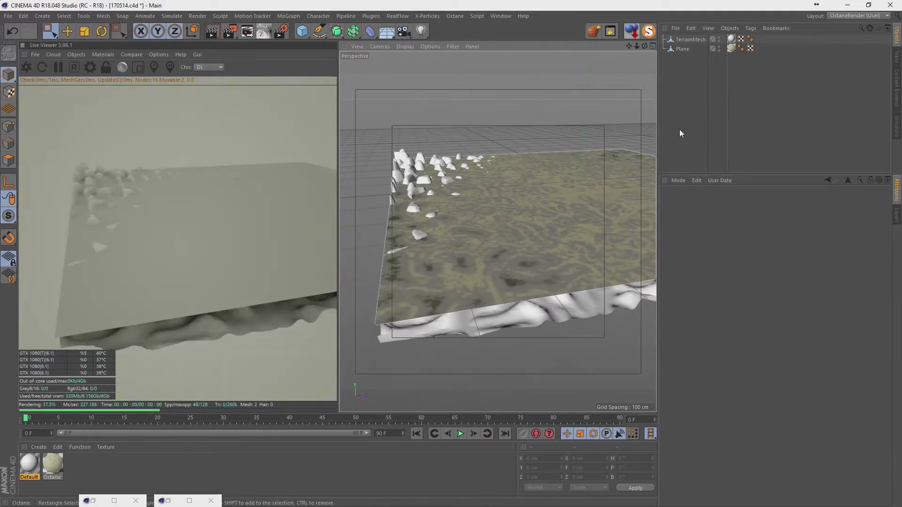
pyautogui.click(689, 39)
pyautogui.moveTo(581, 148); pyautogui.dragTo(588, 96)
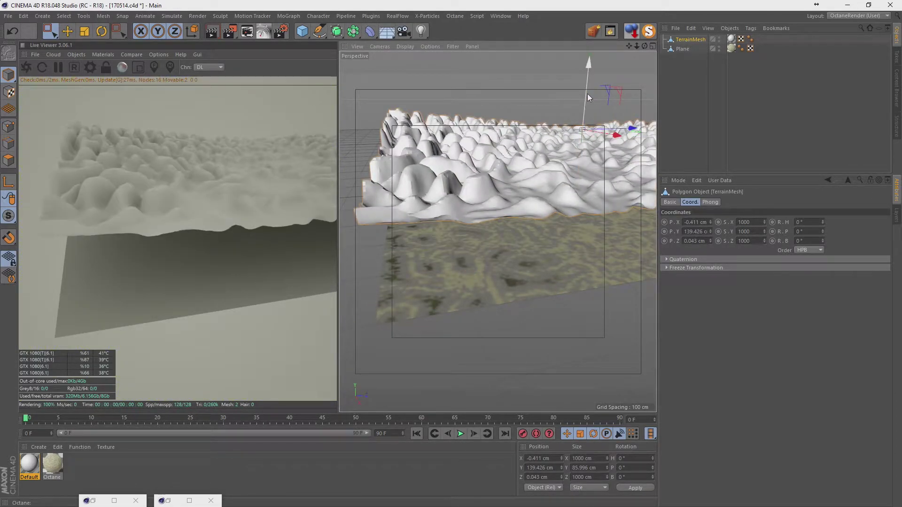
pyautogui.click(30, 69)
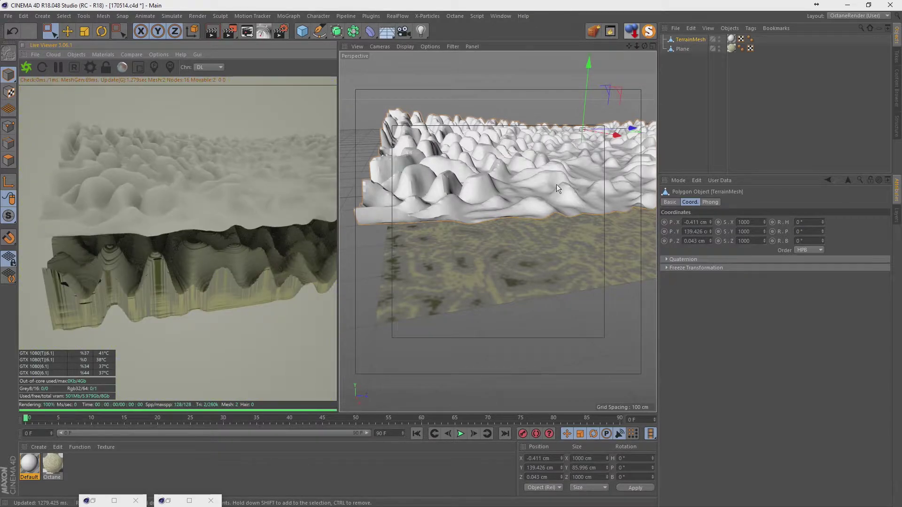
pyautogui.moveTo(579, 66); pyautogui.dragTo(568, 104)
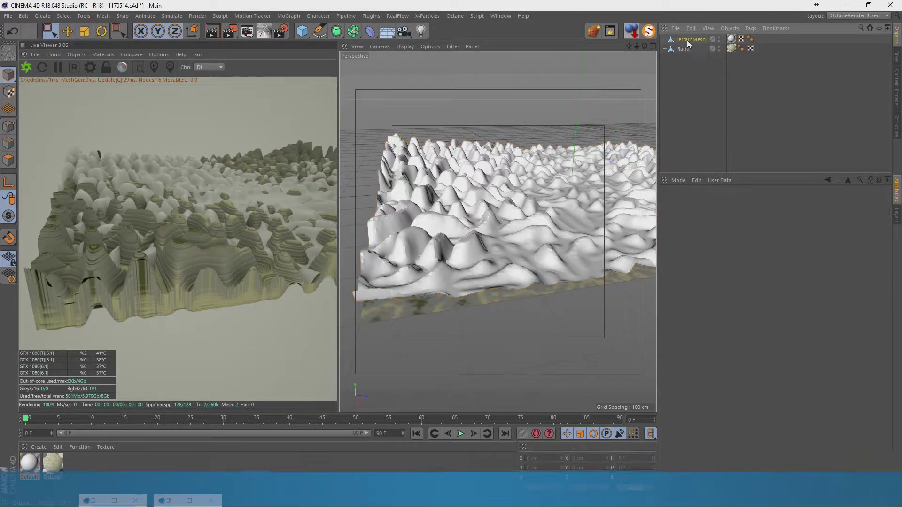
pyautogui.click(632, 36)
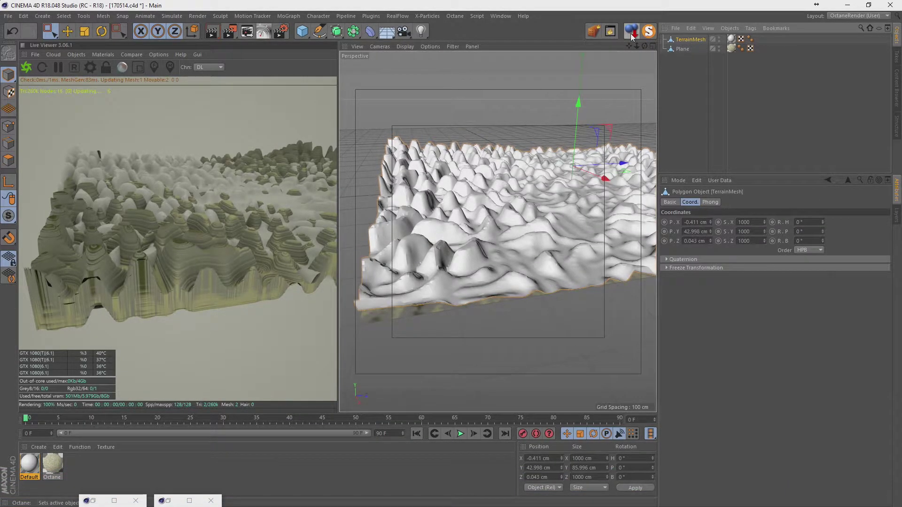
# Give the Plane the TerrainMesh's 42.998 cm P.Y height
pyautogui.click(686, 50)
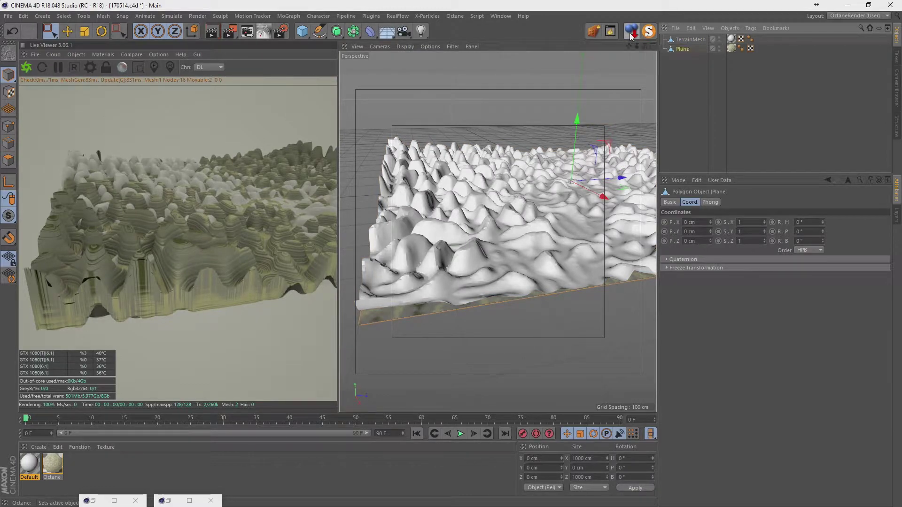
pyautogui.click(689, 60)
pyautogui.click(689, 40)
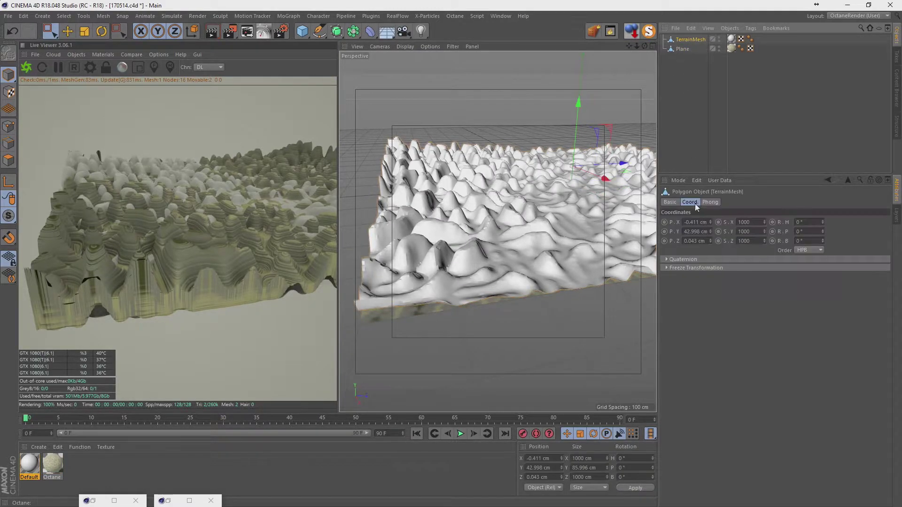
pyautogui.click(696, 231)
pyautogui.click(682, 49)
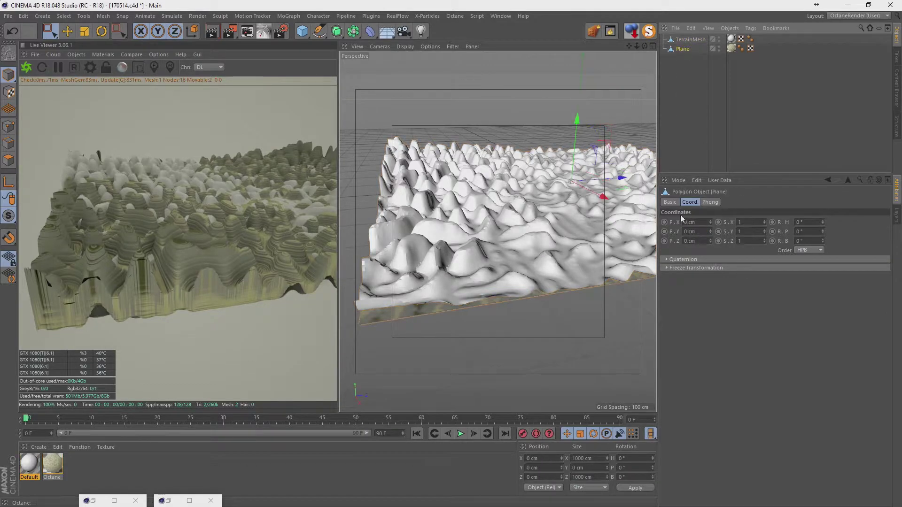
pyautogui.click(689, 231)
pyautogui.write('42.998')
pyautogui.press('Return')
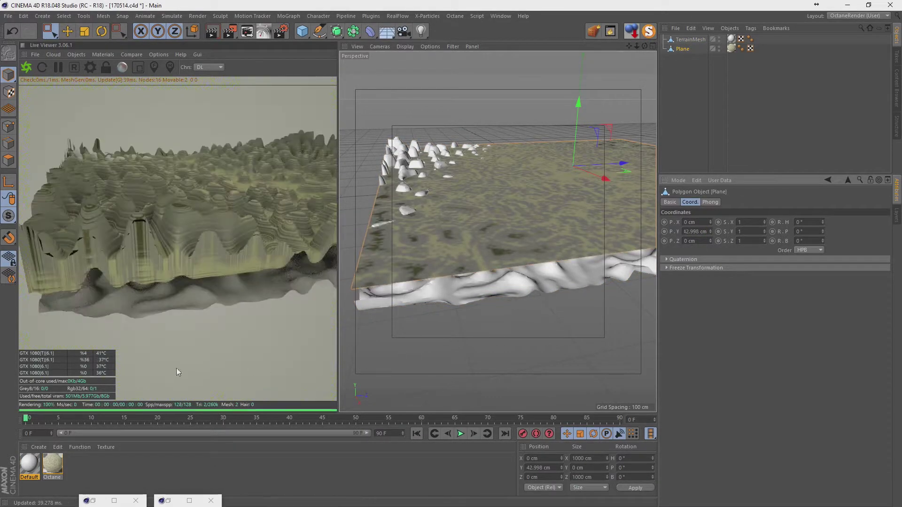
# Try Octane displacement amounts of 10, about 24 and 100 cm, checking the render
pyautogui.doubleClick(53, 465)
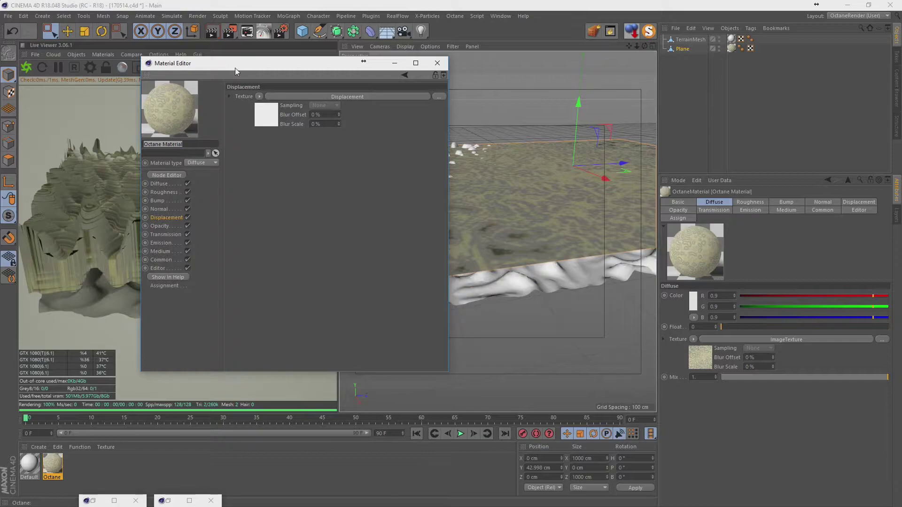
pyautogui.moveTo(235, 67); pyautogui.dragTo(513, 103)
pyautogui.click(545, 155)
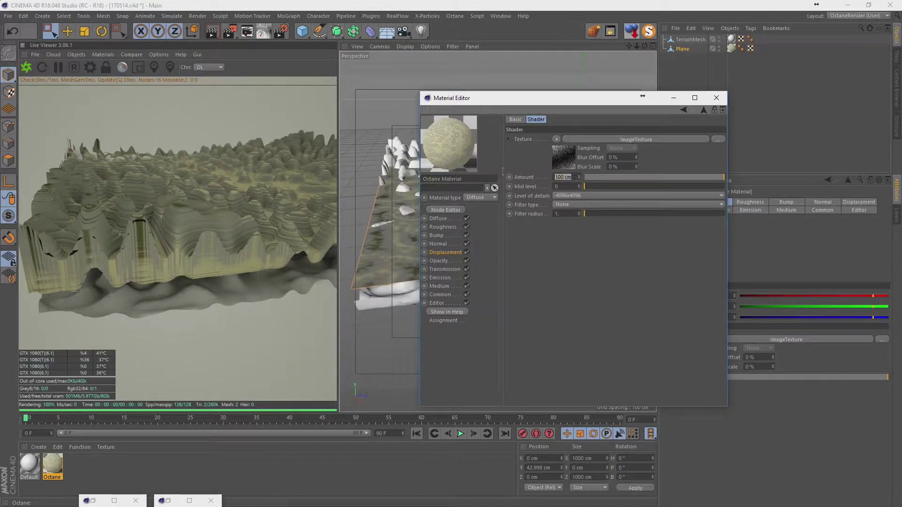
pyautogui.write('0')
pyautogui.press('Return')
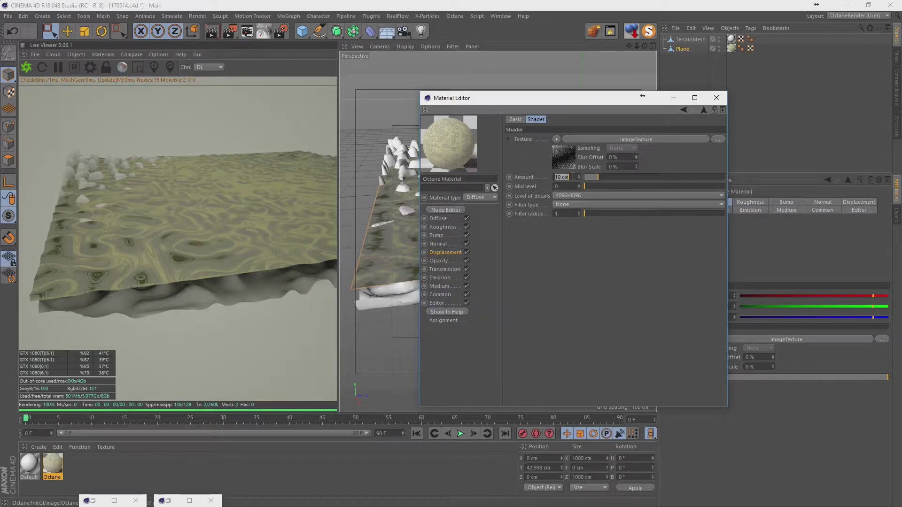
pyautogui.moveTo(613, 181); pyautogui.dragTo(632, 177)
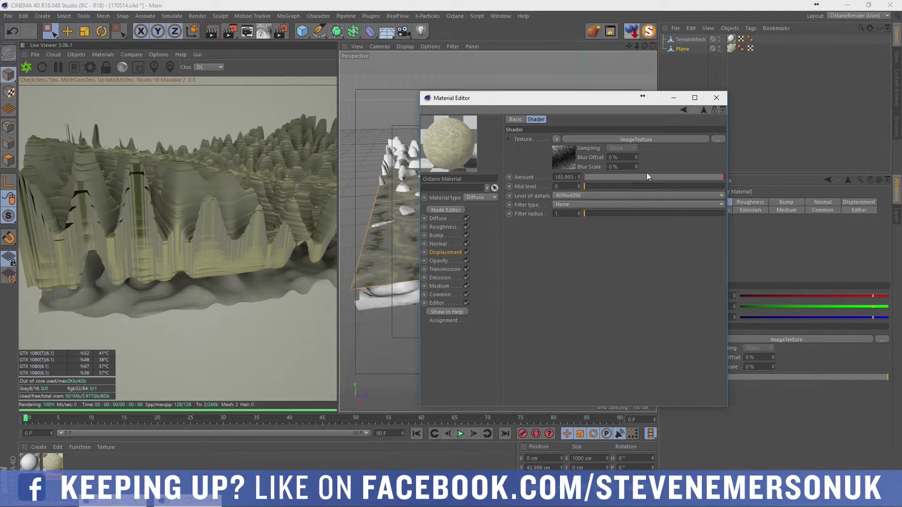
pyautogui.click(616, 176)
pyautogui.click(557, 177)
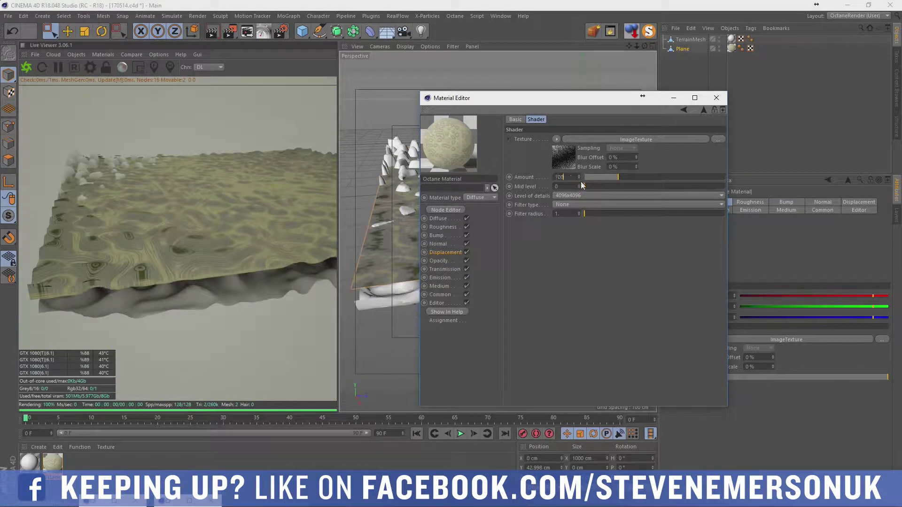
pyautogui.press('Return')
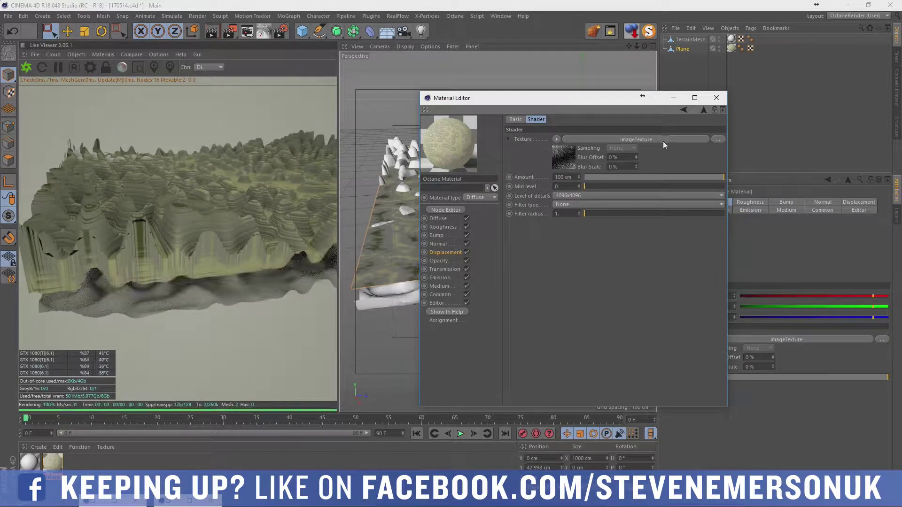
pyautogui.click(716, 98)
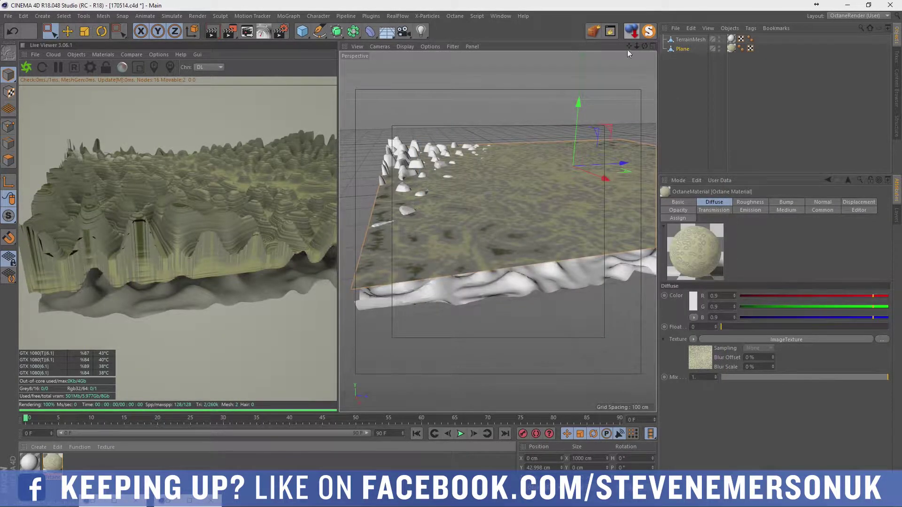
pyautogui.moveTo(637, 46)
pyautogui.mouseDown()
pyautogui.moveTo(636, 65)
pyautogui.moveTo(611, 75)
pyautogui.mouseUp()
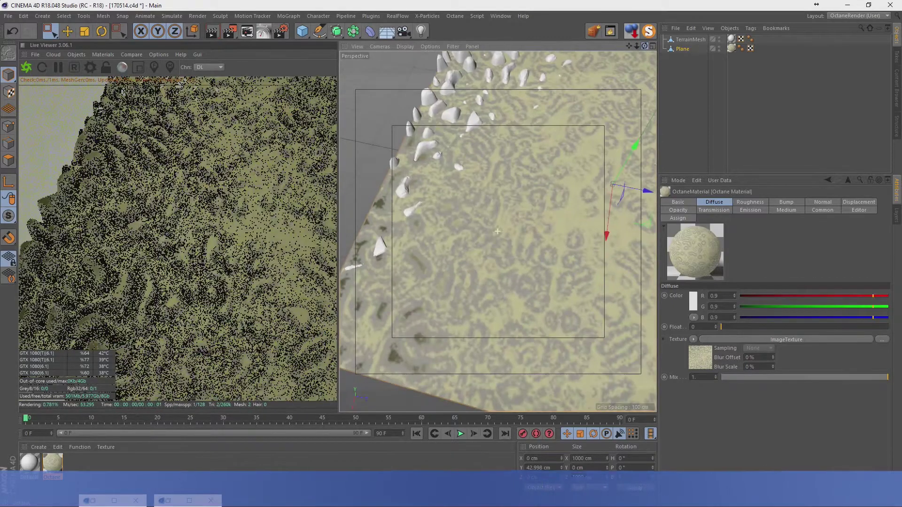
pyautogui.moveTo(645, 46); pyautogui.dragTo(642, 46)
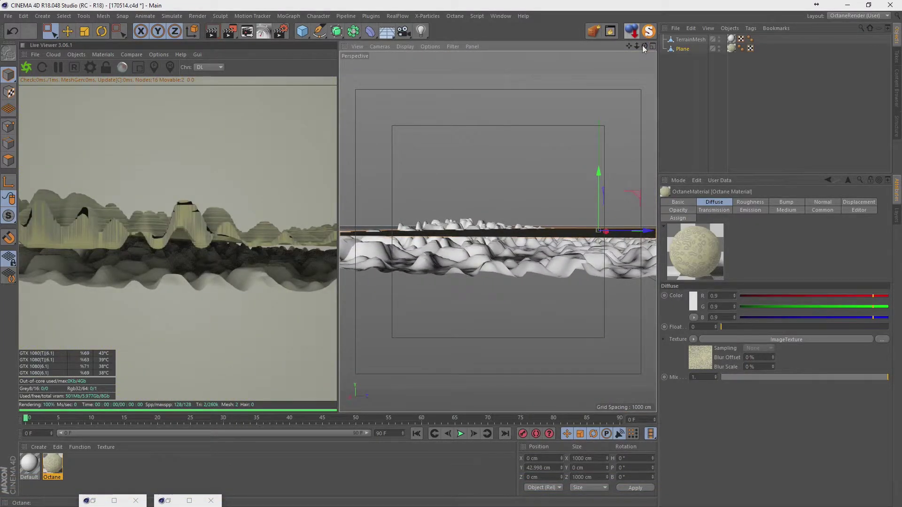
# Set the Octane displacement Amount to 50 cm
pyautogui.doubleClick(52, 466)
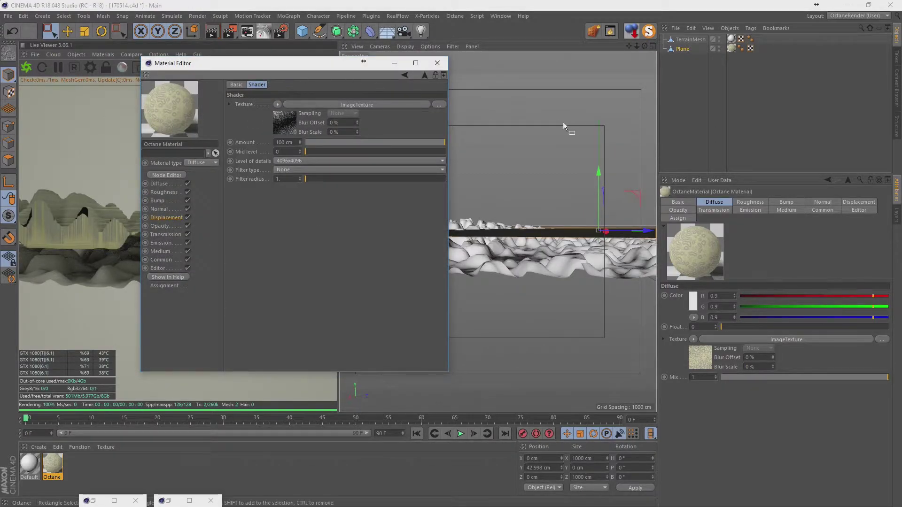
pyautogui.moveTo(278, 63); pyautogui.dragTo(580, 121)
pyautogui.write('50')
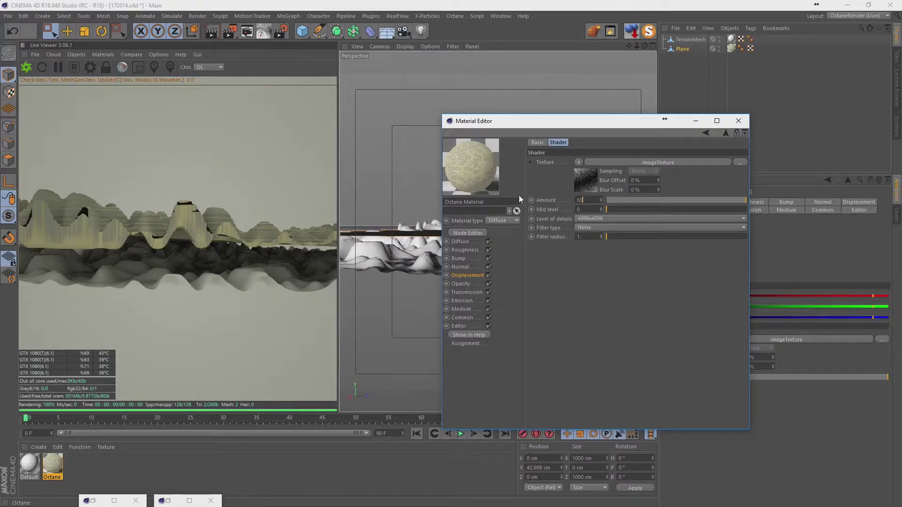
pyautogui.press('Return')
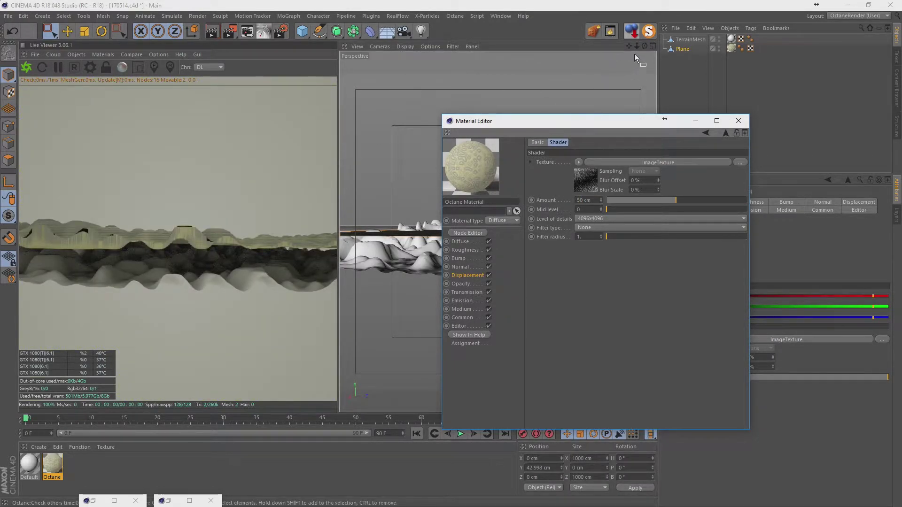
pyautogui.moveTo(644, 43); pyautogui.dragTo(645, 45)
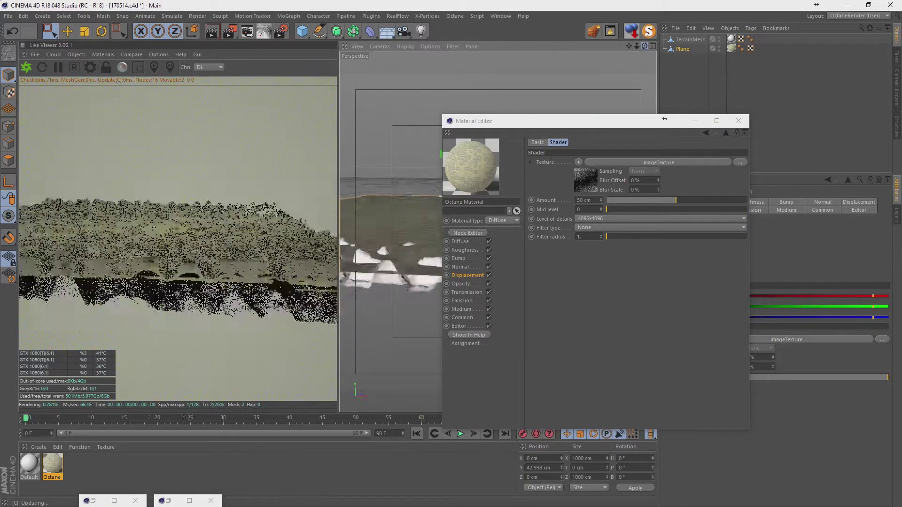
pyautogui.click(738, 120)
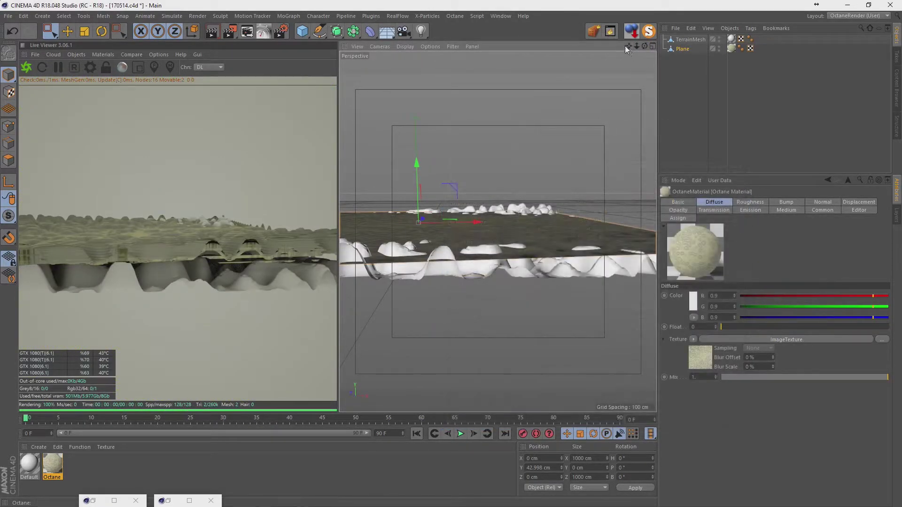
pyautogui.moveTo(629, 46)
pyautogui.mouseDown()
pyautogui.moveTo(644, 66)
pyautogui.moveTo(668, 46)
pyautogui.moveTo(652, 58)
pyautogui.mouseUp()
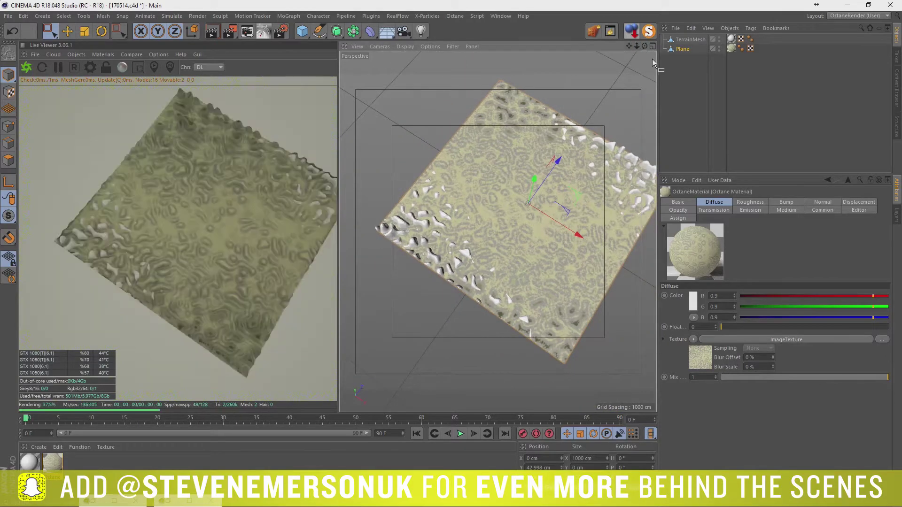
pyautogui.click(719, 48)
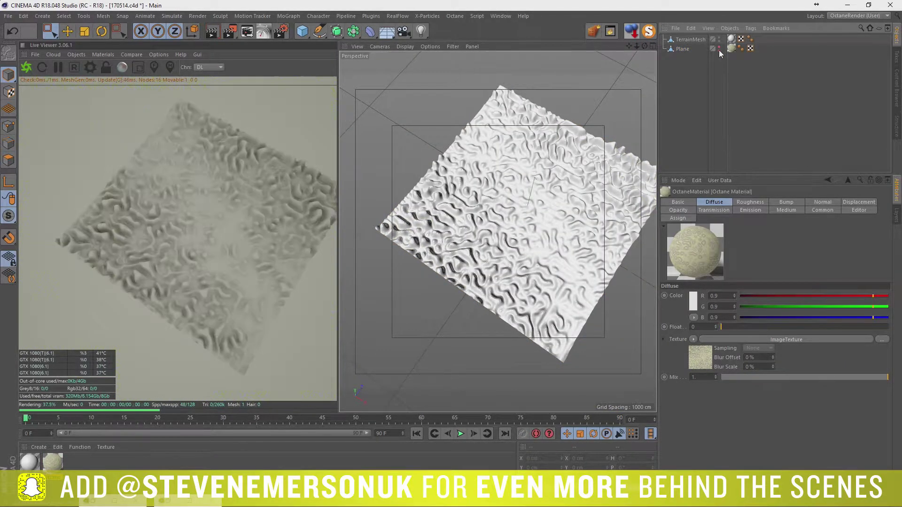
pyautogui.click(719, 45)
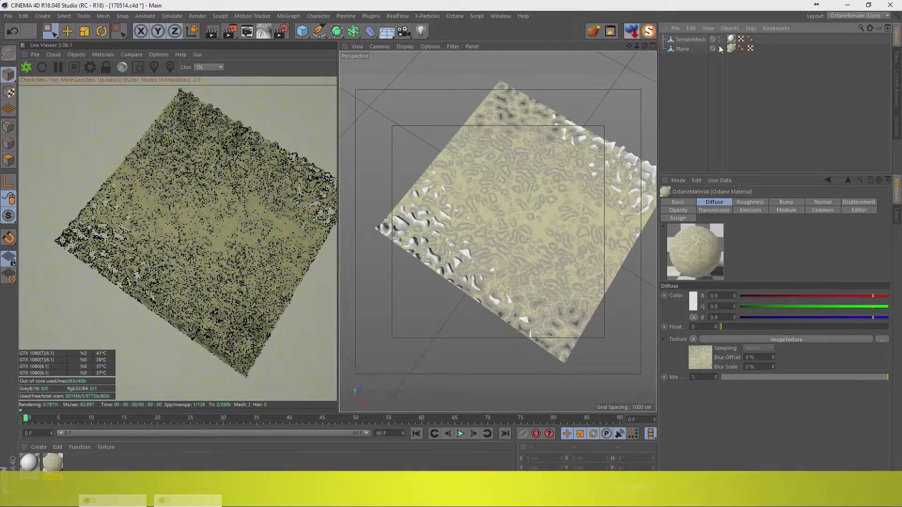
pyautogui.click(719, 49)
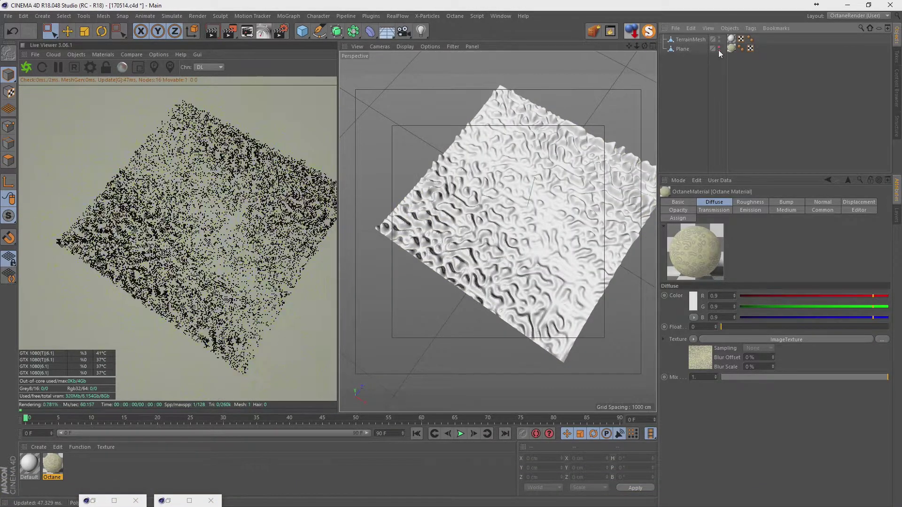
pyautogui.click(719, 48)
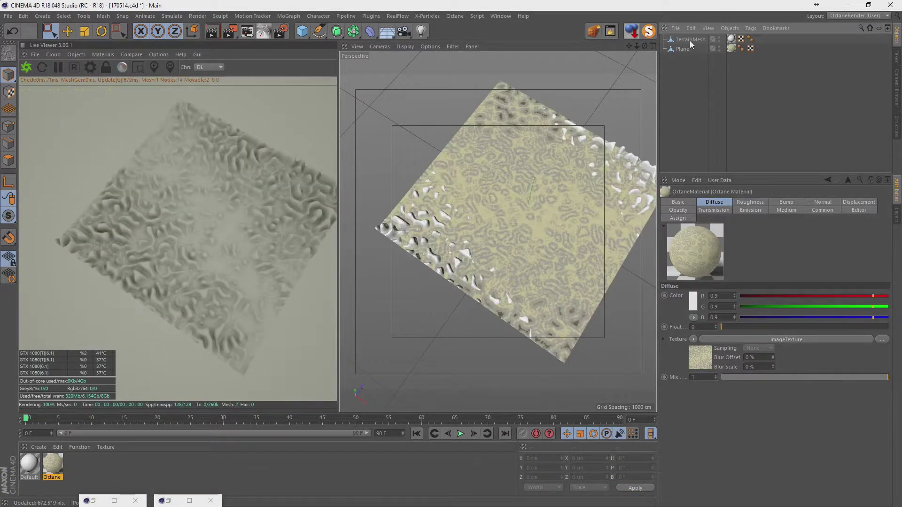
pyautogui.click(719, 40)
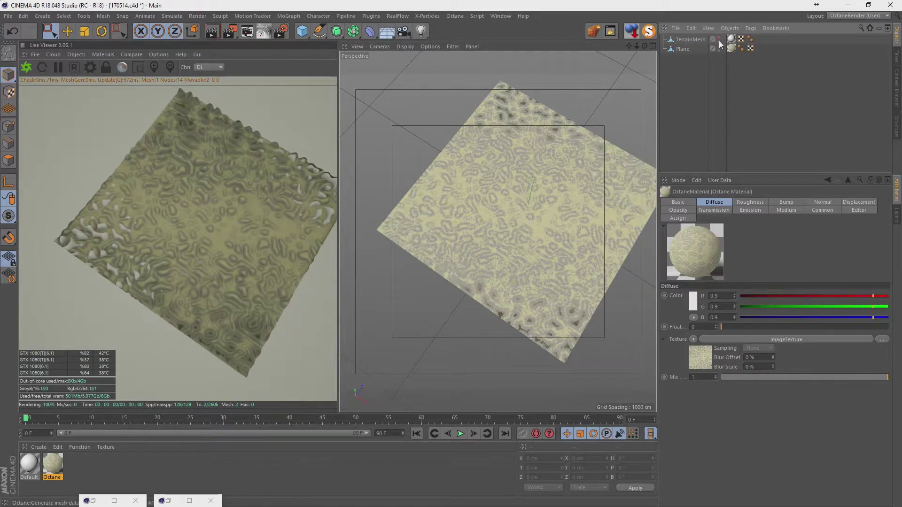
pyautogui.click(719, 39)
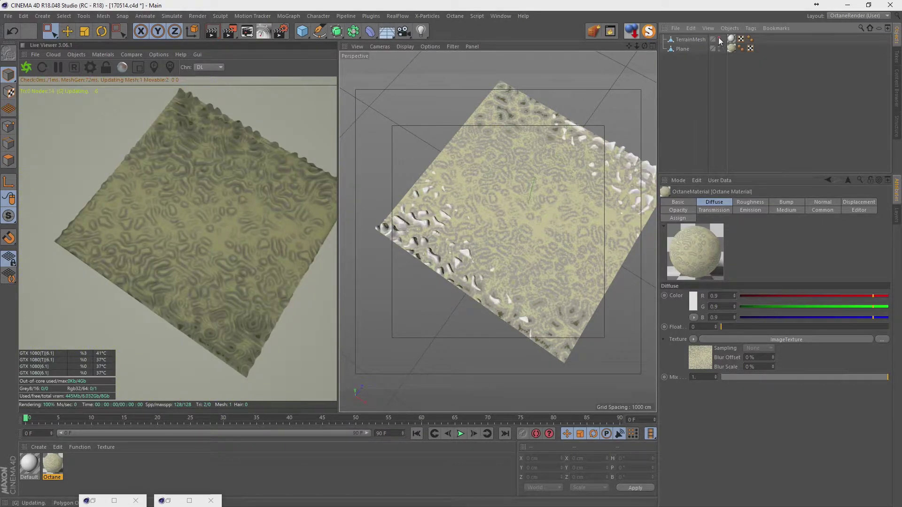
pyautogui.click(683, 49)
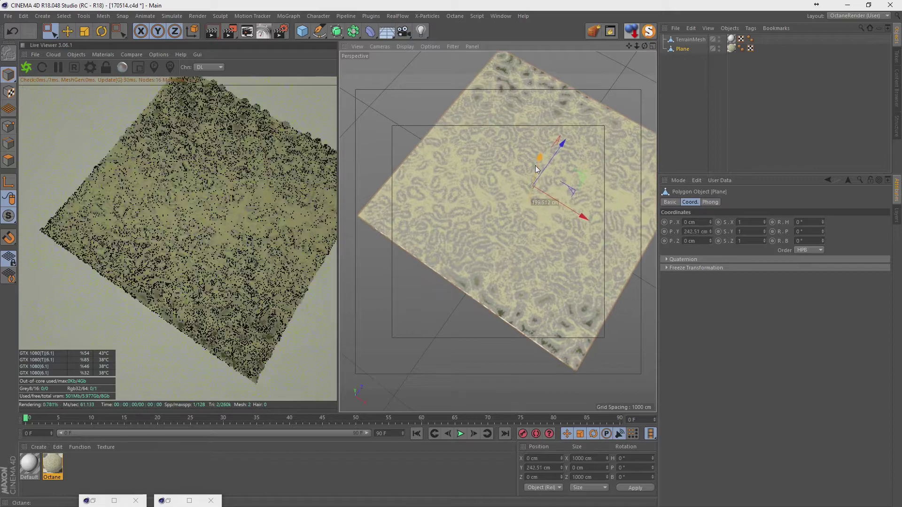
# Lower the Plane to about 200 cm and show textures in a maximised Top view
pyautogui.moveTo(536, 165); pyautogui.dragTo(536, 168)
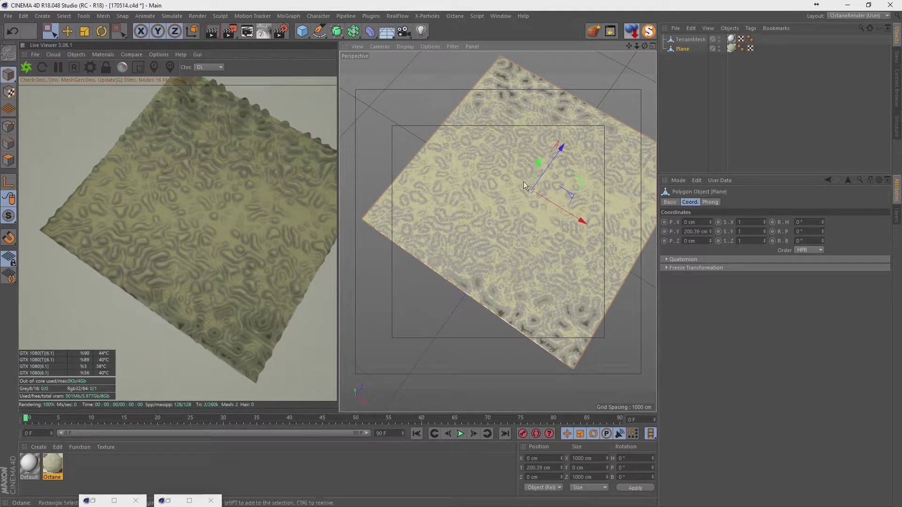
pyautogui.middleClick(556, 150)
pyautogui.middleClick(461, 151)
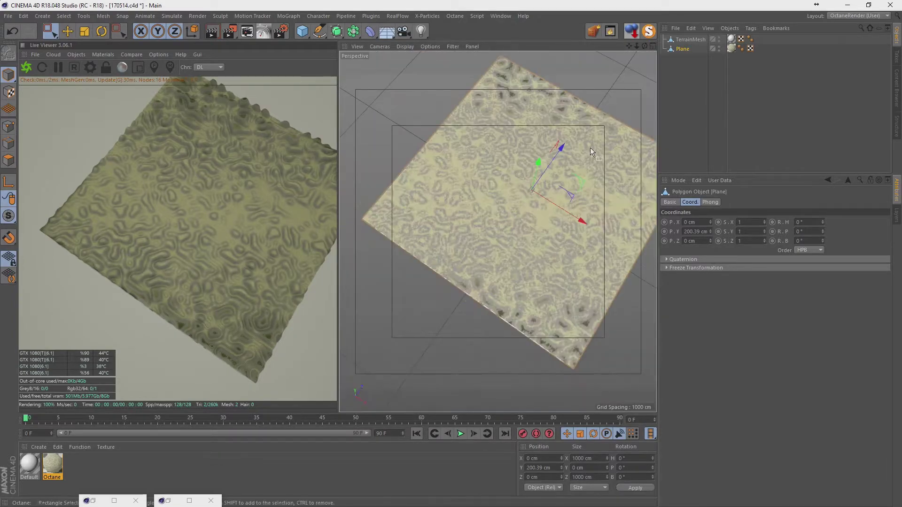
pyautogui.middleClick(590, 148)
pyautogui.click(420, 46)
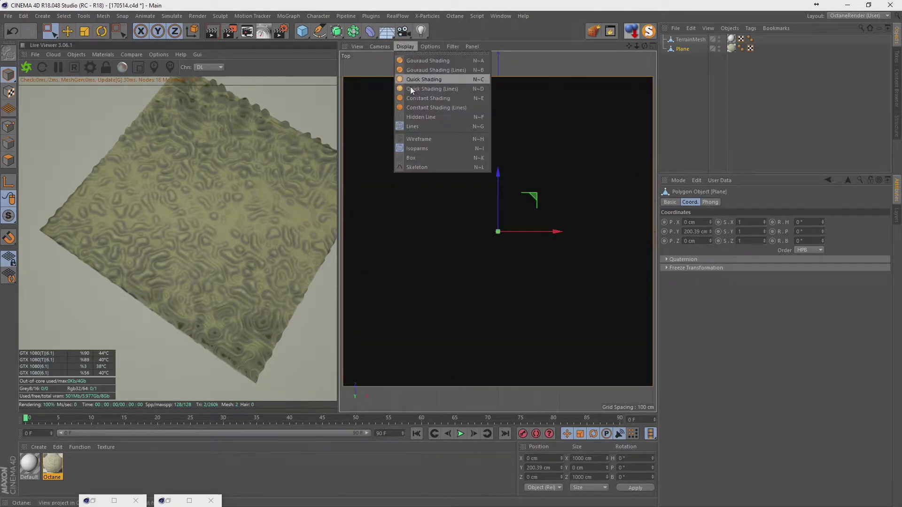
pyautogui.click(416, 70)
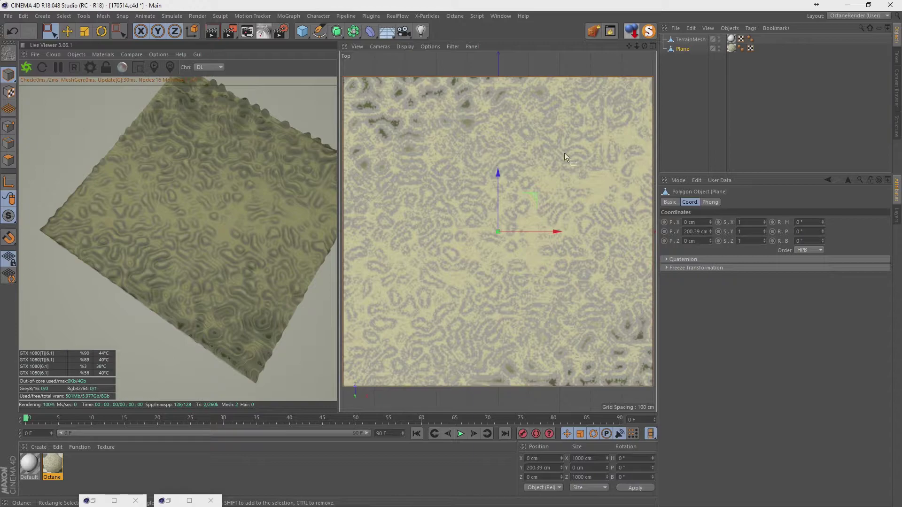
# Turn the Plane's heading to -90°, toggling its visibility to compare with the TerrainMesh
pyautogui.click(718, 47)
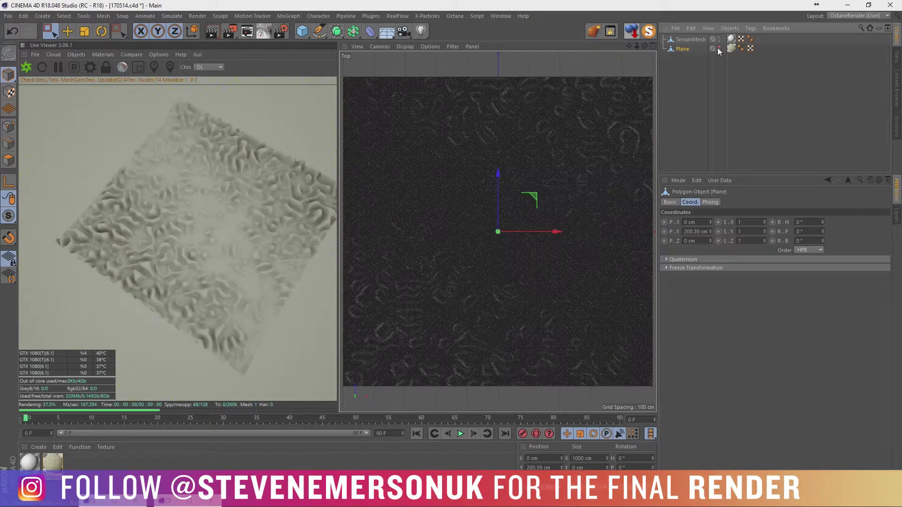
pyautogui.click(718, 48)
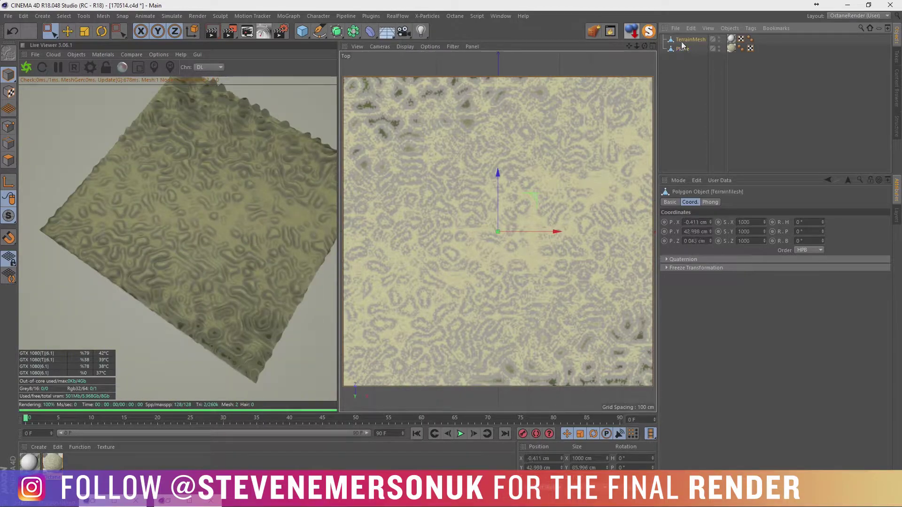
pyautogui.moveTo(822, 222); pyautogui.dragTo(822, 220)
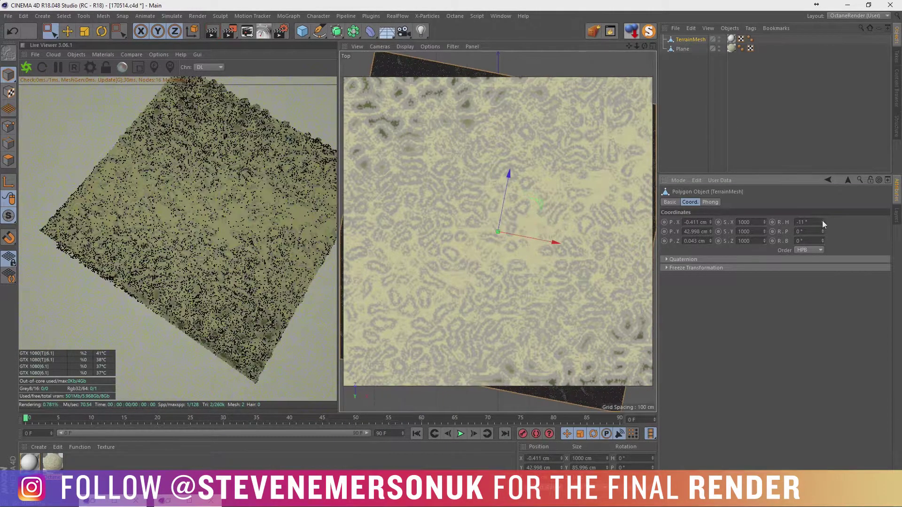
pyautogui.hotkey('ctrl', 'z')
pyautogui.click(686, 48)
pyautogui.moveTo(822, 222)
pyautogui.mouseDown()
pyautogui.moveTo(822, 207)
pyautogui.moveTo(822, 219)
pyautogui.mouseUp()
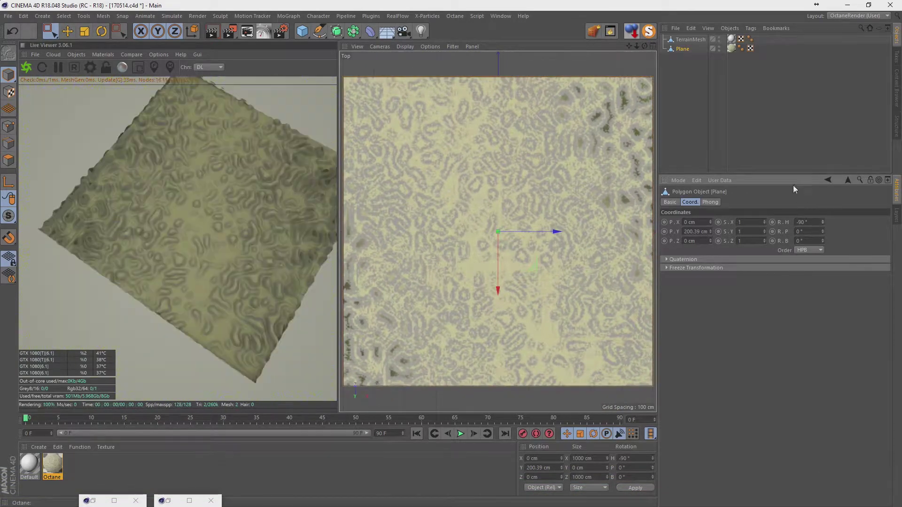
pyautogui.click(734, 97)
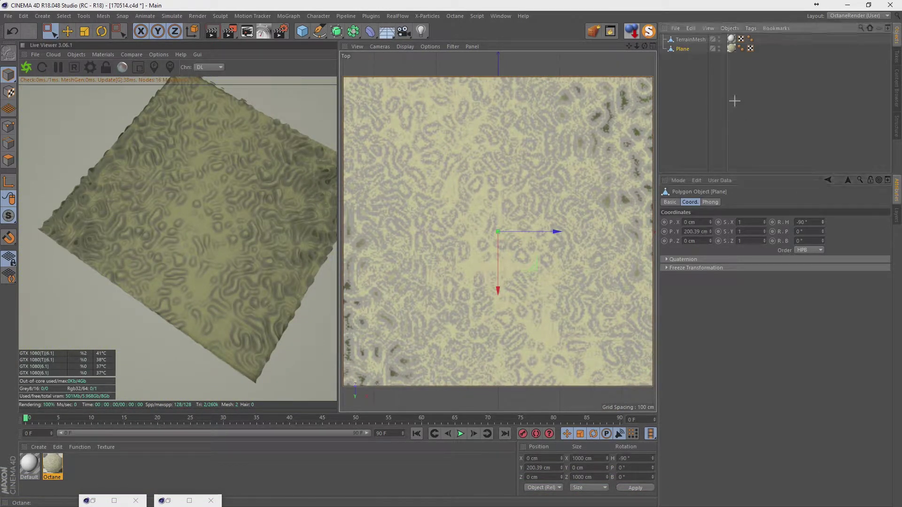
pyautogui.click(719, 47)
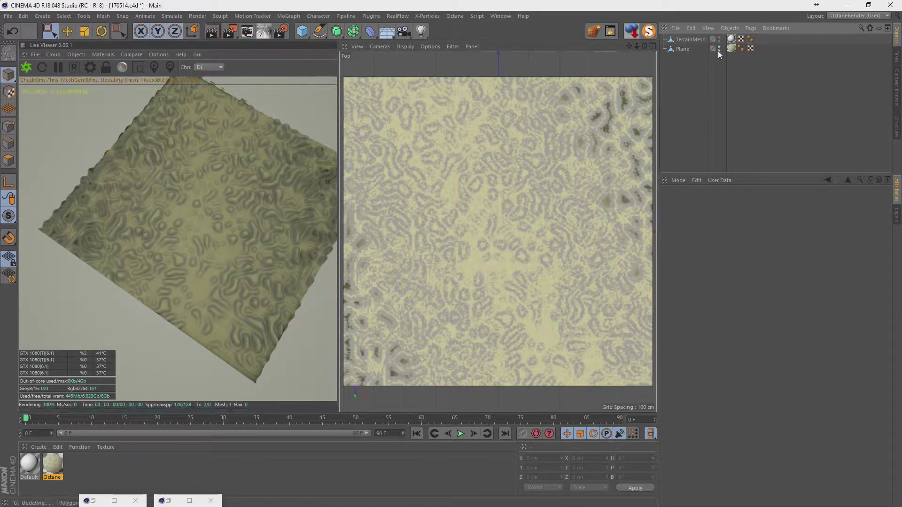
pyautogui.click(718, 50)
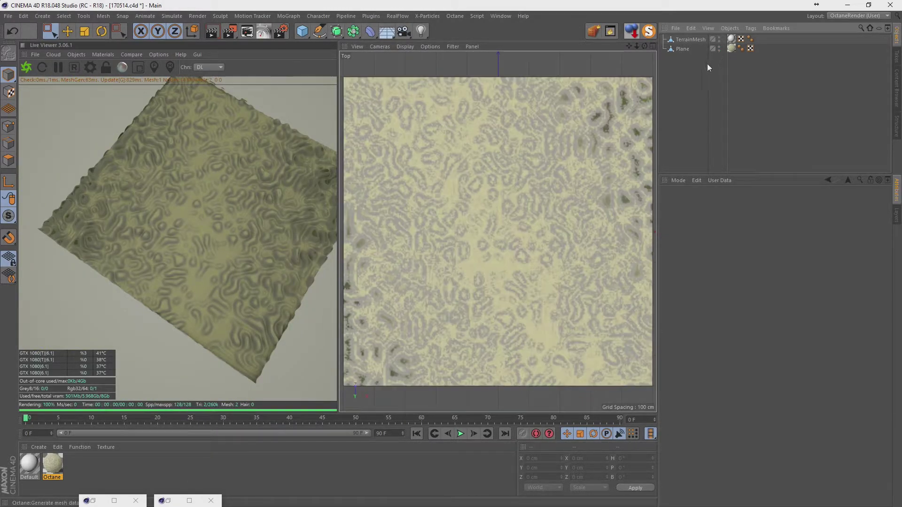
pyautogui.middleClick(499, 162)
# Set the Octane material's displacement Amount back to 100 cm in the Material Editor
pyautogui.middleClick(447, 135)
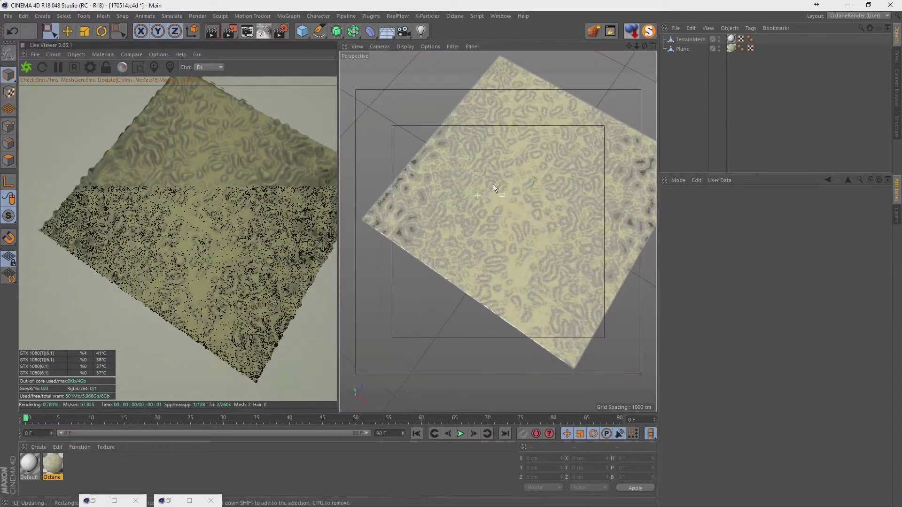
pyautogui.moveTo(492, 185)
pyautogui.keyDown('alt'); pyautogui.mouseDown()
pyautogui.moveTo(542, 103)
pyautogui.moveTo(514, 195)
pyautogui.moveTo(528, 112)
pyautogui.moveTo(532, 158)
pyautogui.moveTo(556, 100)
pyautogui.moveTo(540, 160)
pyautogui.mouseUp(); pyautogui.keyUp('alt')
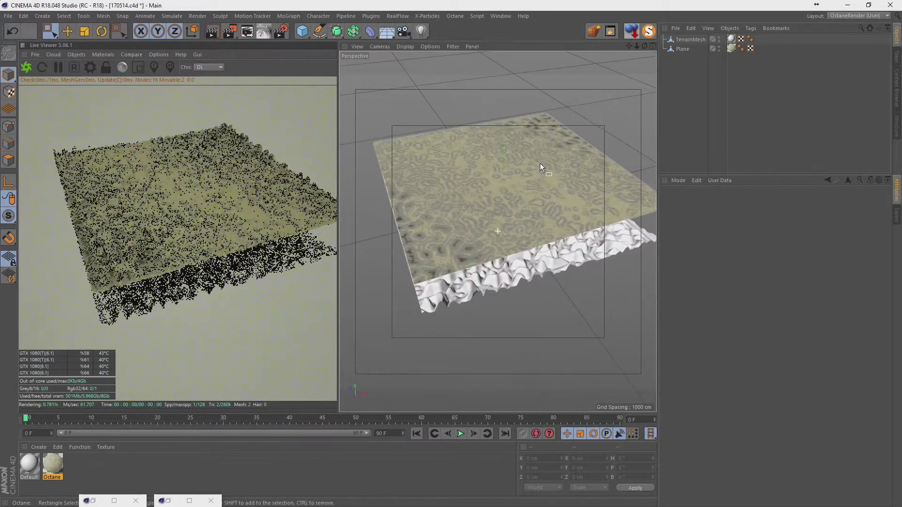
pyautogui.doubleClick(54, 463)
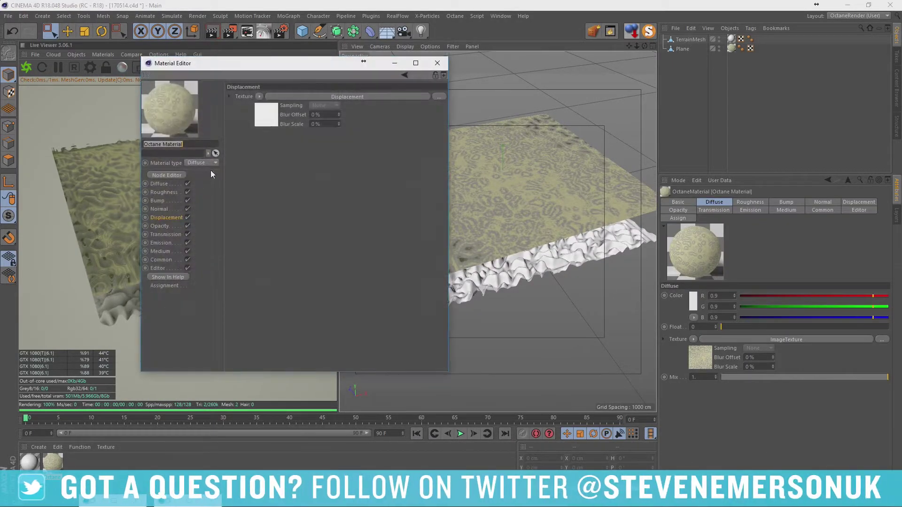
pyautogui.click(347, 97)
pyautogui.moveTo(266, 69); pyautogui.dragTo(510, 96)
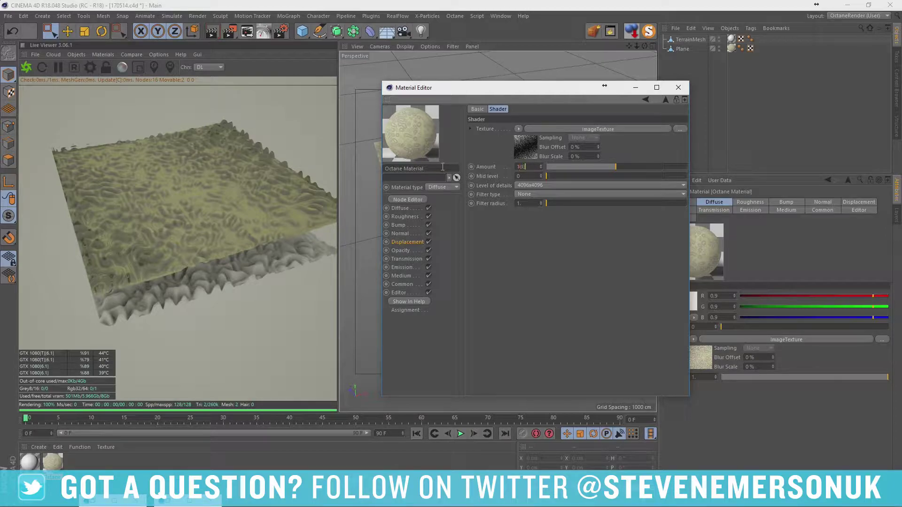
pyautogui.write('0')
pyautogui.press('Return')
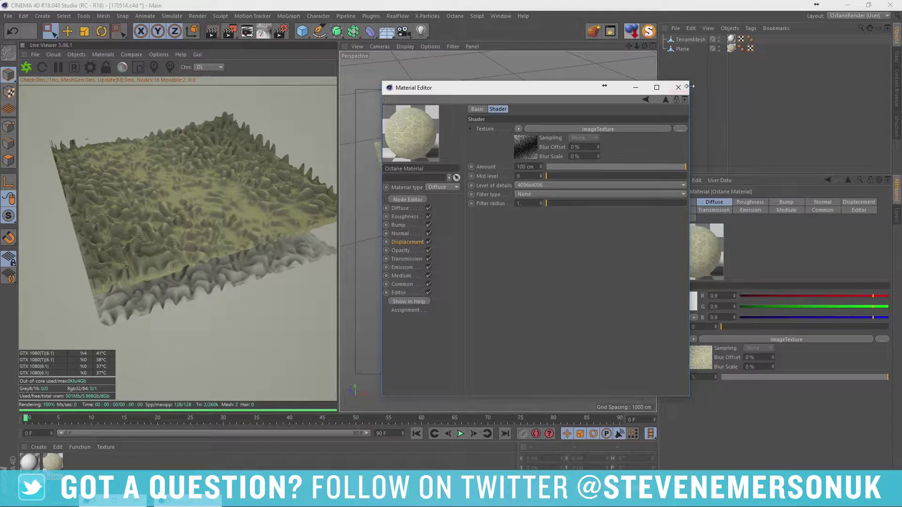
pyautogui.click(679, 87)
pyautogui.click(683, 49)
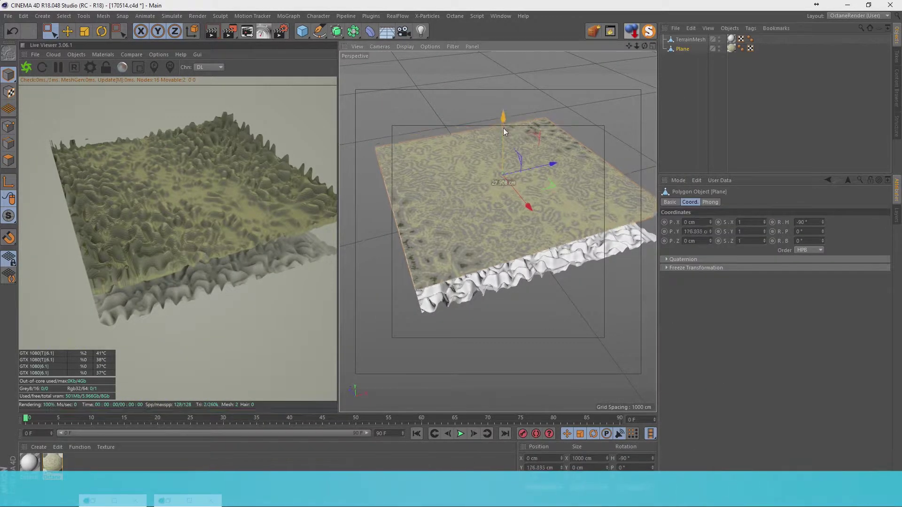
# Drag the Plane down to about 8.418 cm Y and zoom in on the terrain
pyautogui.moveTo(504, 132); pyautogui.dragTo(506, 154)
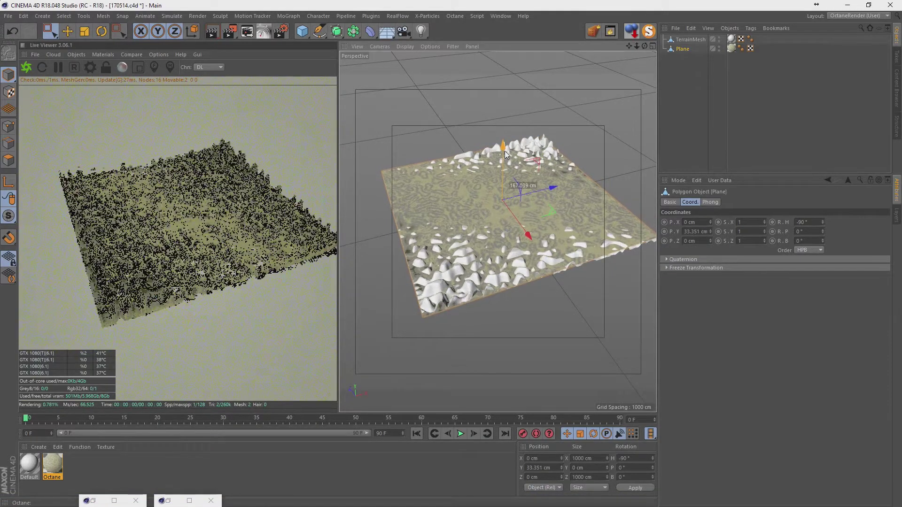
pyautogui.moveTo(504, 154); pyautogui.dragTo(506, 158)
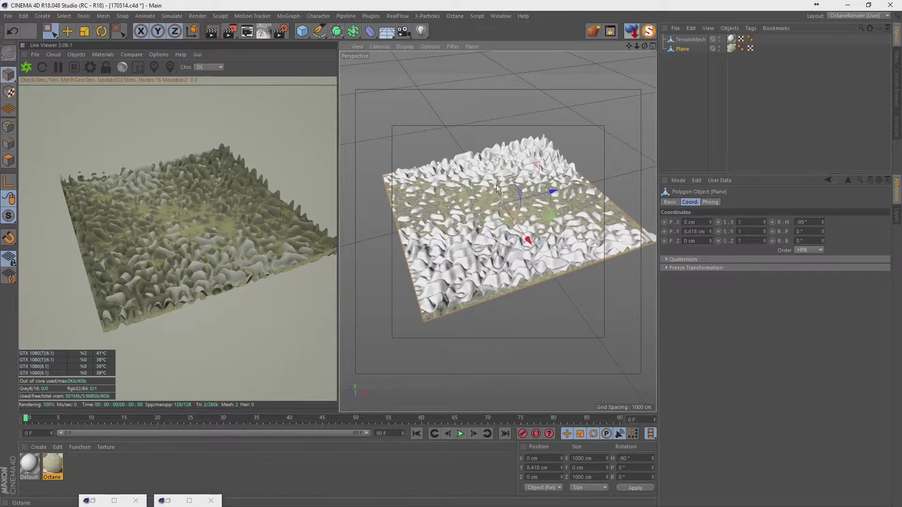
pyautogui.scroll(3, 476, 236)
pyautogui.scroll(4, 501, 182)
pyautogui.scroll(3, 501, 182)
pyautogui.scroll(3, 507, 188)
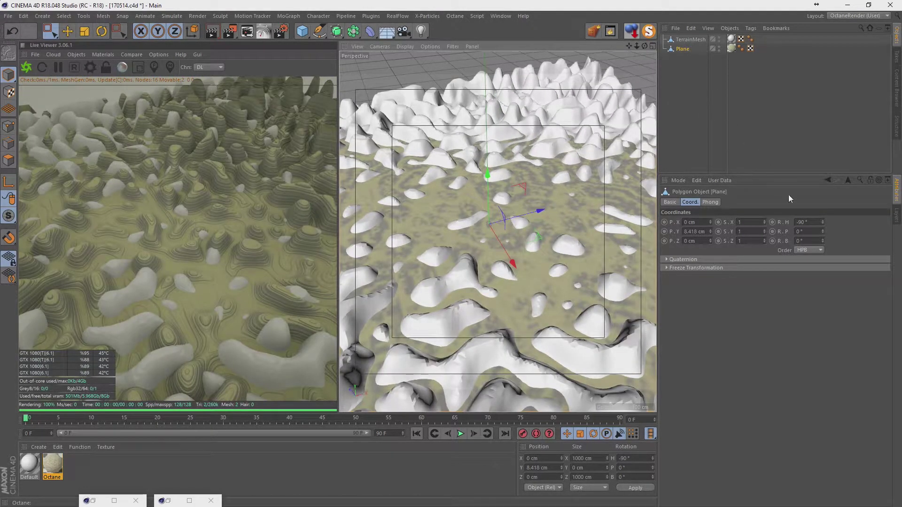
pyautogui.click(815, 222)
pyautogui.write('90')
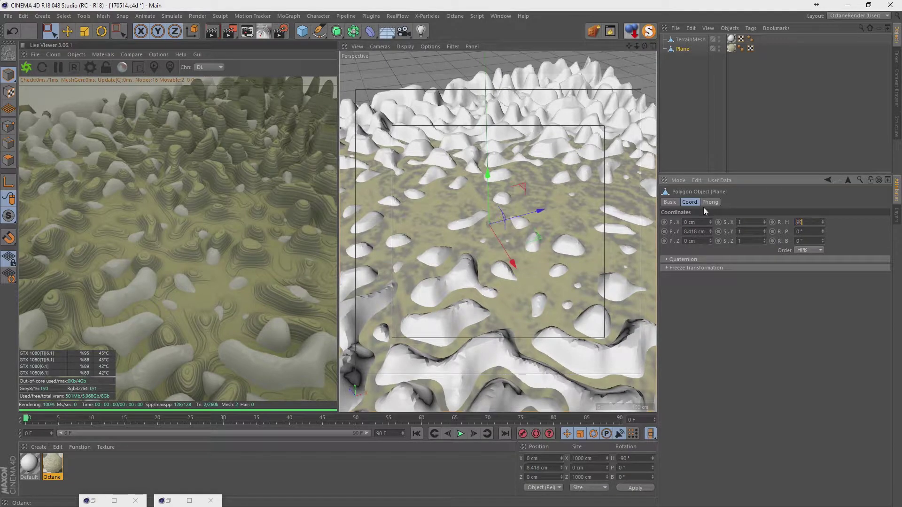
# Try Plane headings of 90°, -90°, 0° and -180°, comparing against the TerrainMesh
pyautogui.press('Return')
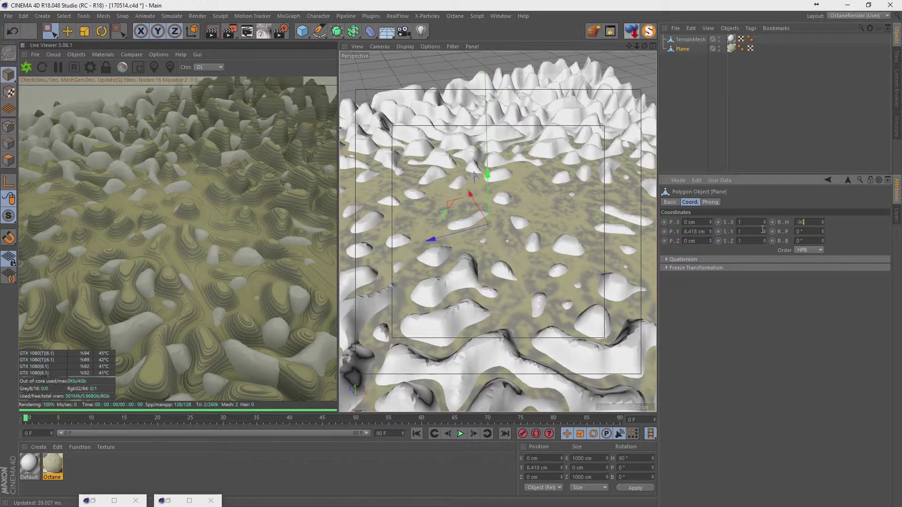
pyautogui.press('Return')
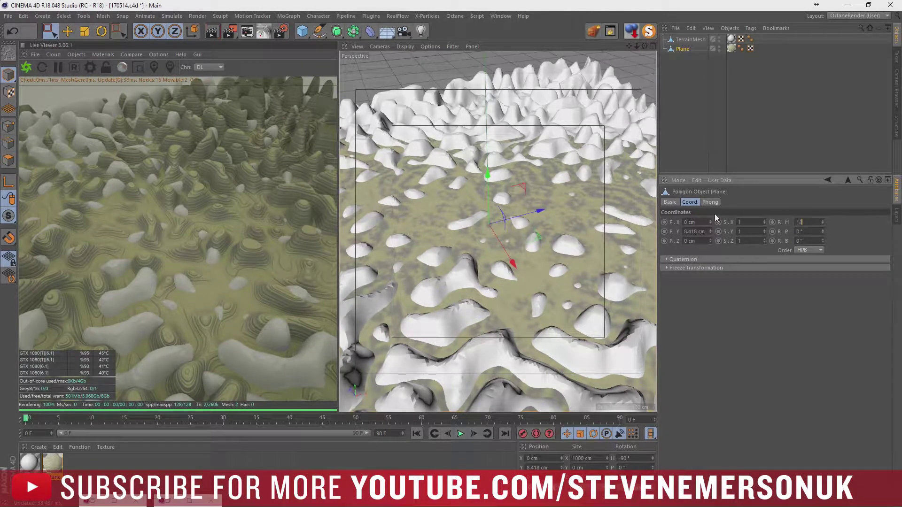
pyautogui.press('Return')
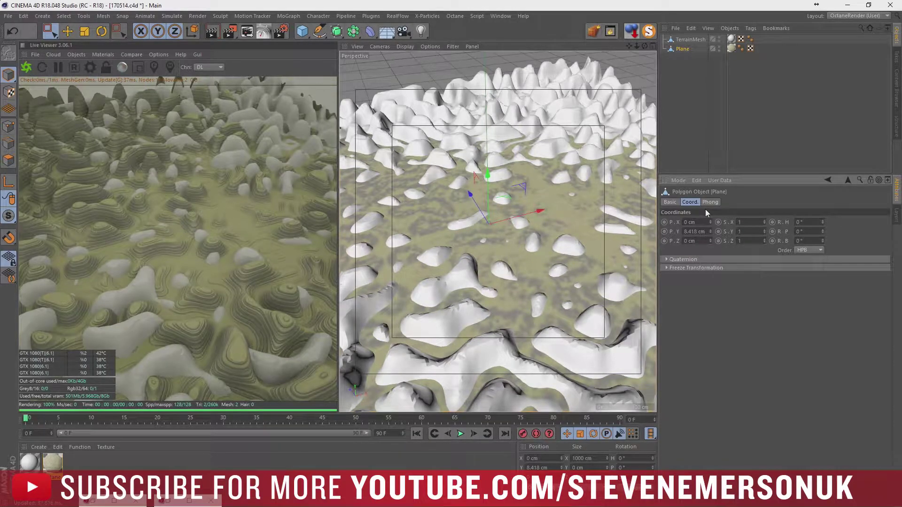
pyautogui.write('-180')
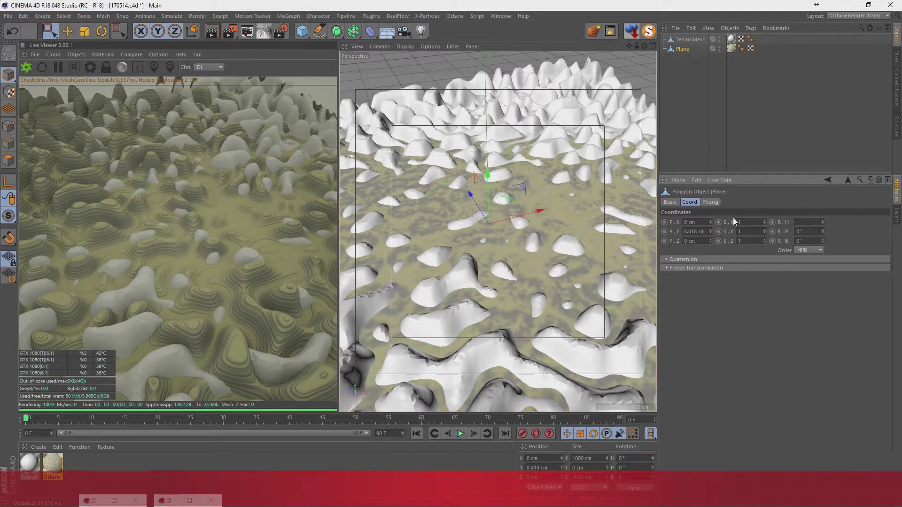
pyautogui.press('Return')
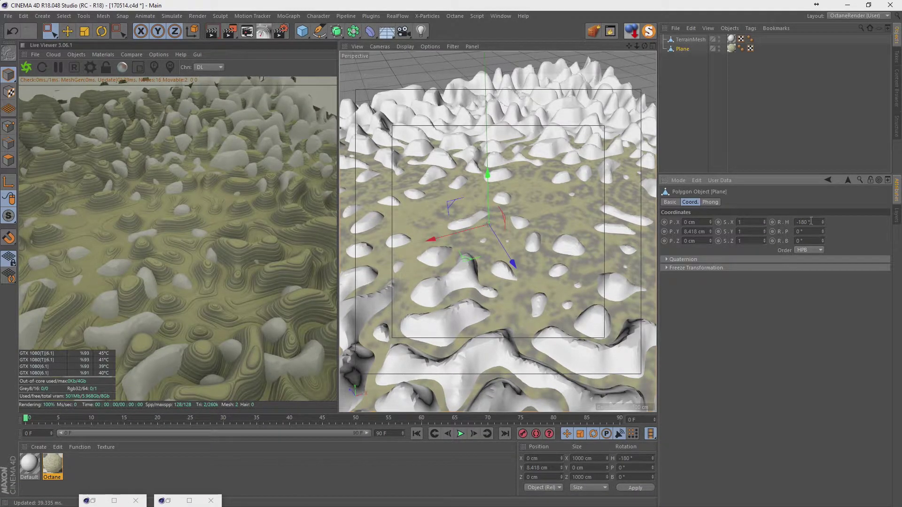
pyautogui.write('0')
pyautogui.press('Return')
# Drag the Plane's heading through -65° and -95° before settling at 90°
pyautogui.moveTo(823, 231); pyautogui.dragTo(821, 229)
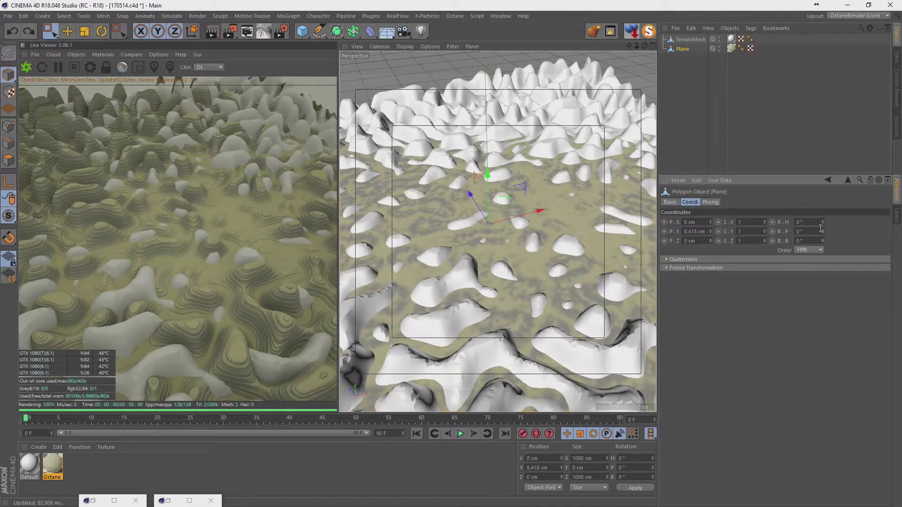
pyautogui.moveTo(823, 222); pyautogui.dragTo(823, 253)
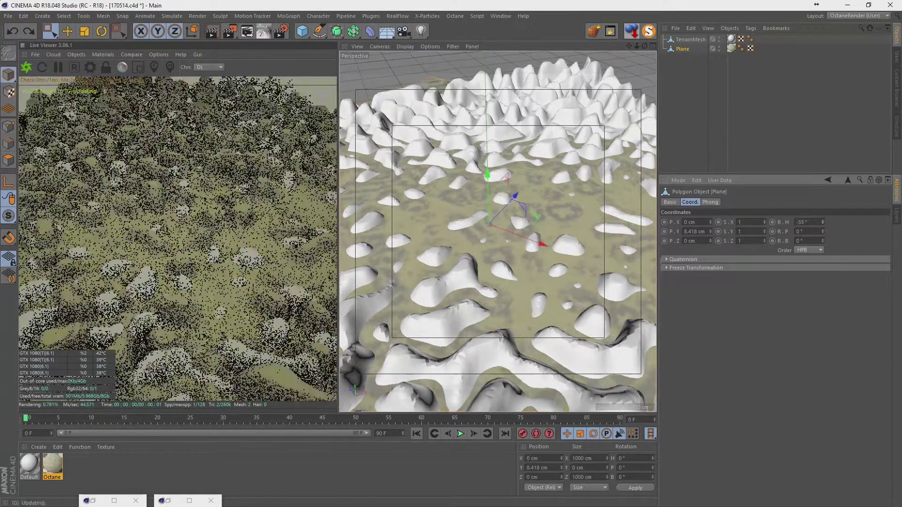
pyautogui.doubleClick(809, 222)
pyautogui.write('0')
pyautogui.press('Return')
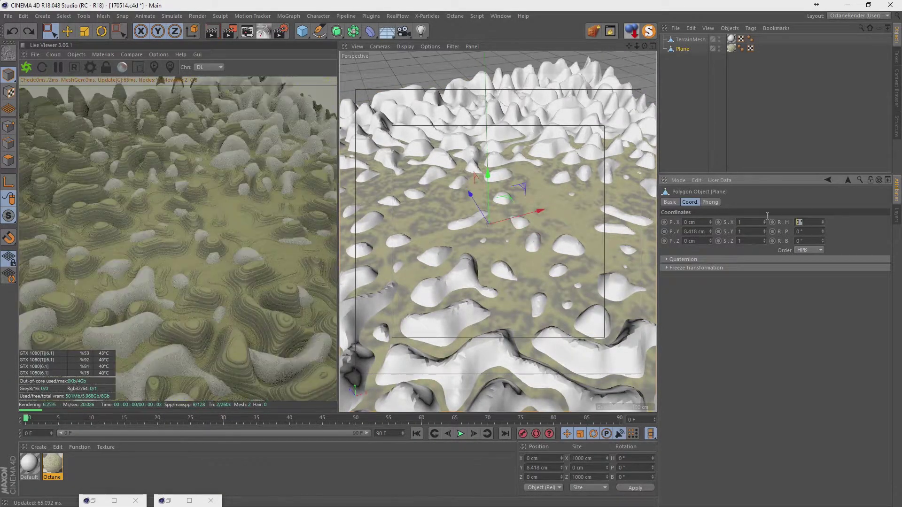
pyautogui.moveTo(822, 223); pyautogui.dragTo(822, 266)
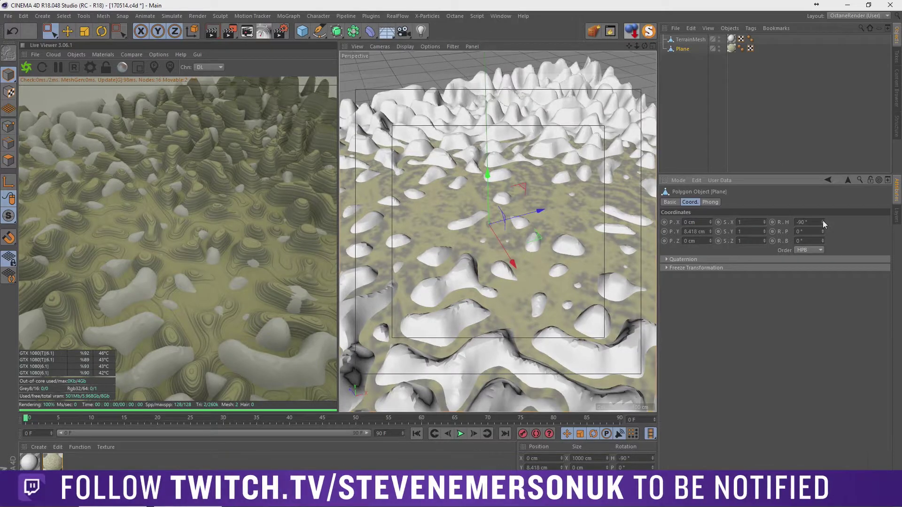
pyautogui.moveTo(822, 224); pyautogui.dragTo(823, 143)
pyautogui.moveTo(473, 175); pyautogui.dragTo(476, 176)
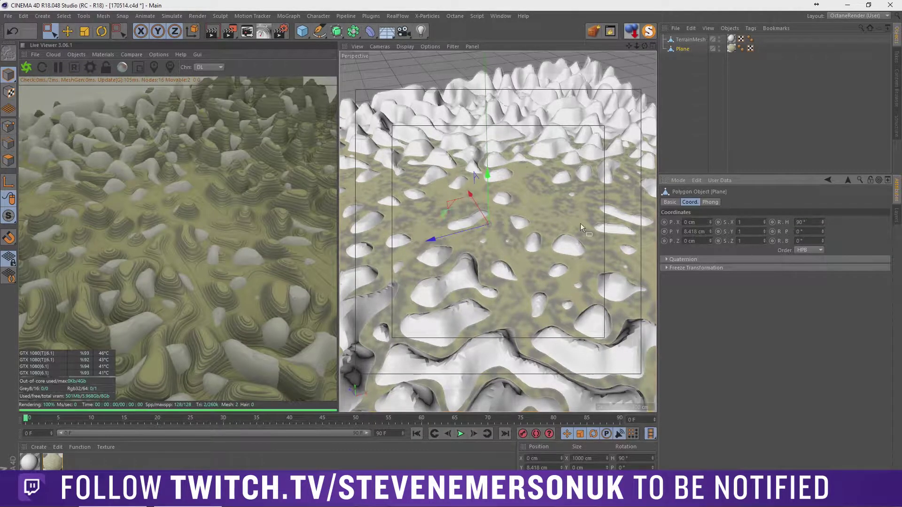
# Orbit to a low view across the terrain and select TerrainMesh to compare its coordinates (scale 1000, Y 42.998 cm)
pyautogui.moveTo(490, 180)
pyautogui.keyDown('alt'); pyautogui.mouseDown()
pyautogui.moveTo(498, 247)
pyautogui.moveTo(576, 160)
pyautogui.moveTo(543, 293)
pyautogui.moveTo(496, 276)
pyautogui.mouseUp(); pyautogui.keyUp('alt')
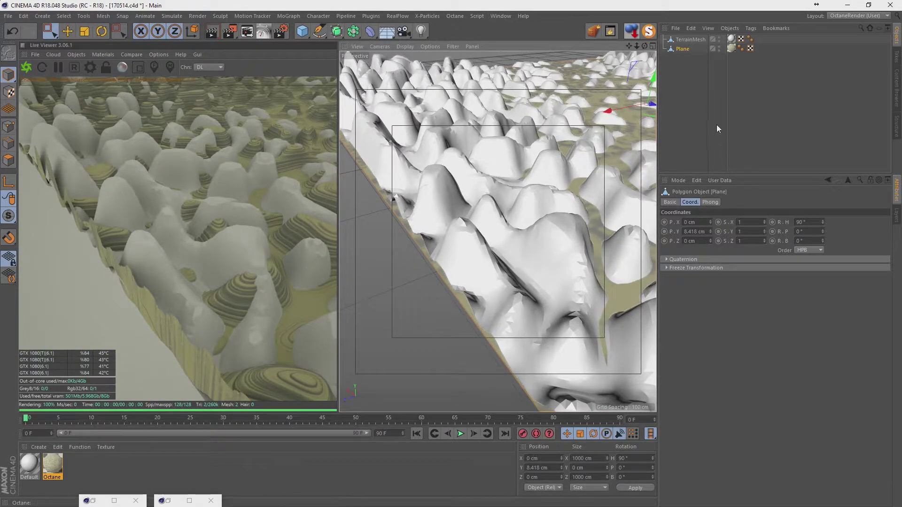
pyautogui.click(666, 96)
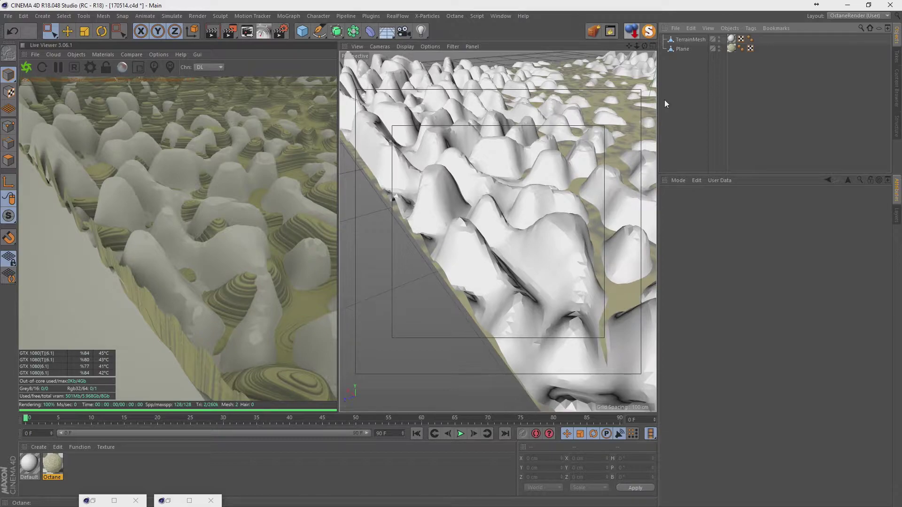
pyautogui.click(692, 47)
pyautogui.click(678, 40)
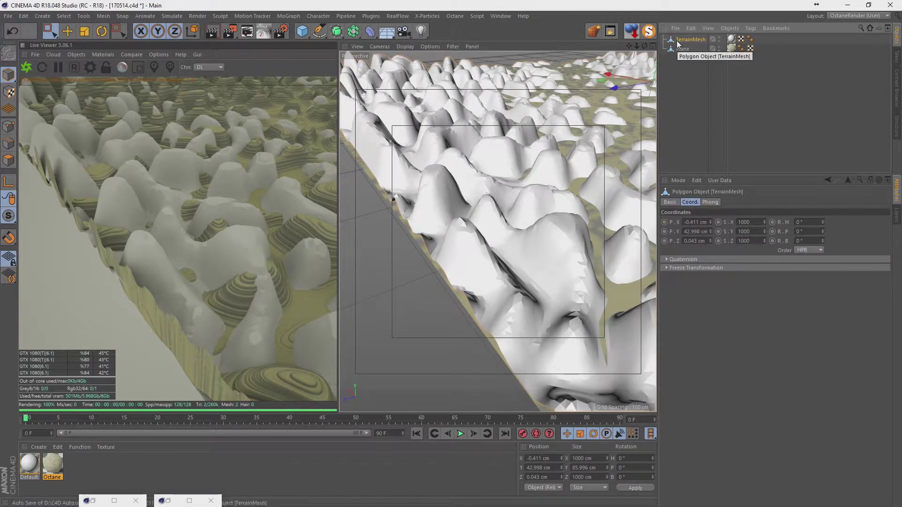
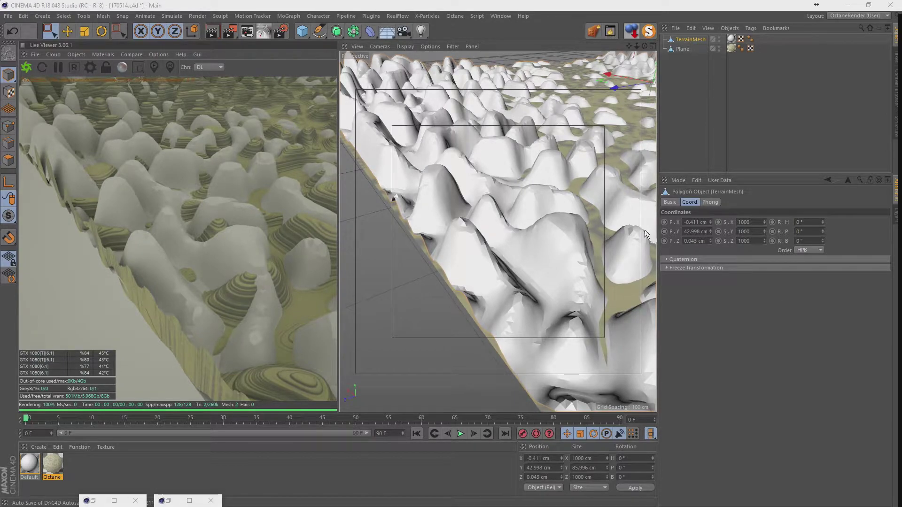
# Move the Plane up through the terrain, undoing the overshoot, so it ends at Y 13.306 cm
pyautogui.click(683, 49)
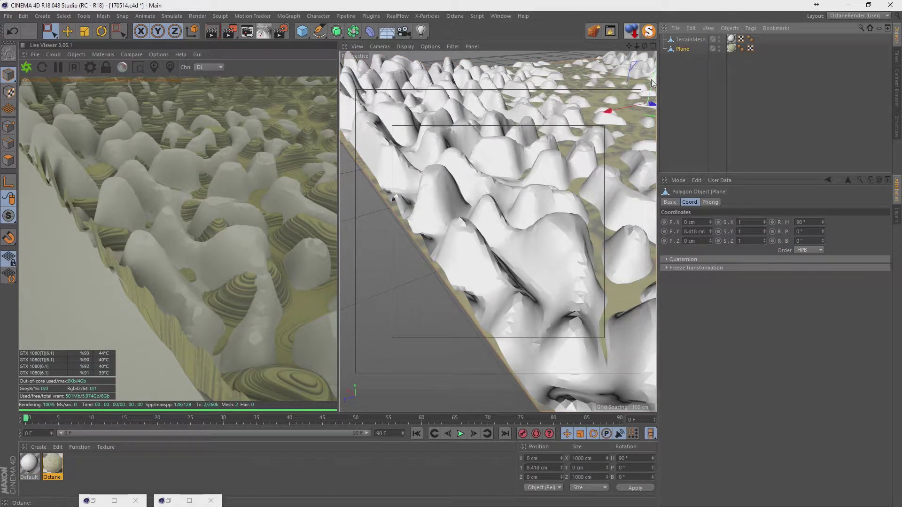
pyautogui.moveTo(652, 82)
pyautogui.mouseDown()
pyautogui.moveTo(652, 101)
pyautogui.moveTo(652, 79)
pyautogui.mouseUp()
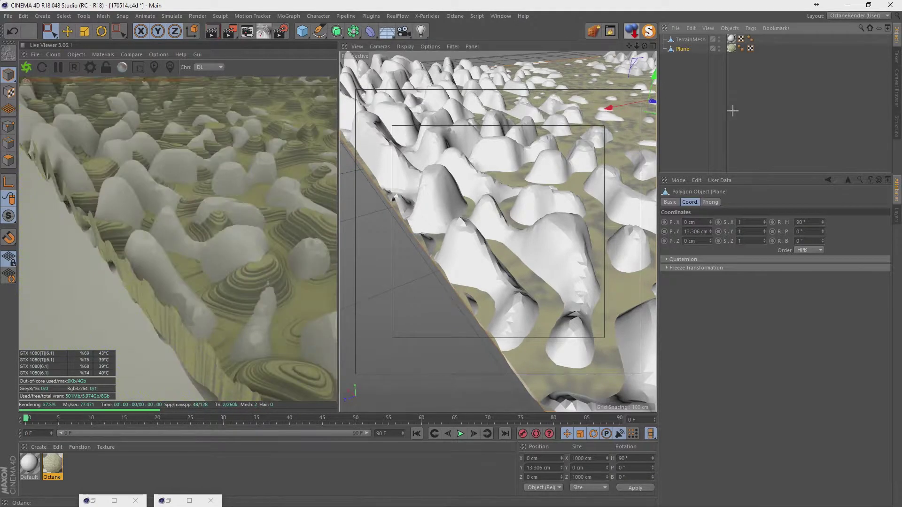
pyautogui.click(687, 41)
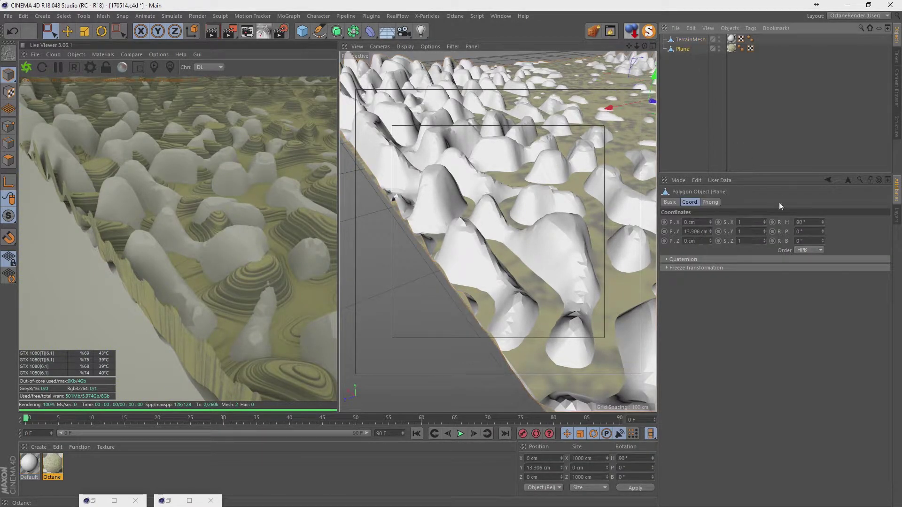
pyautogui.click(683, 49)
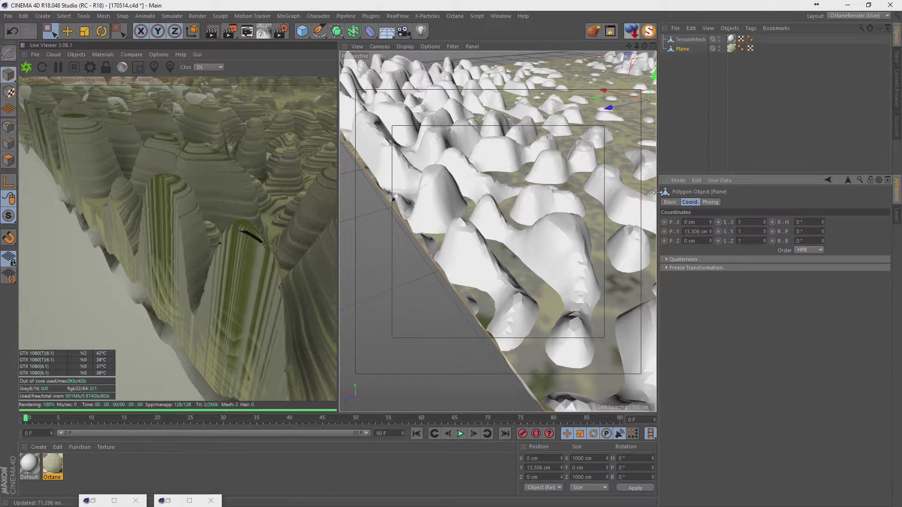
pyautogui.click(687, 40)
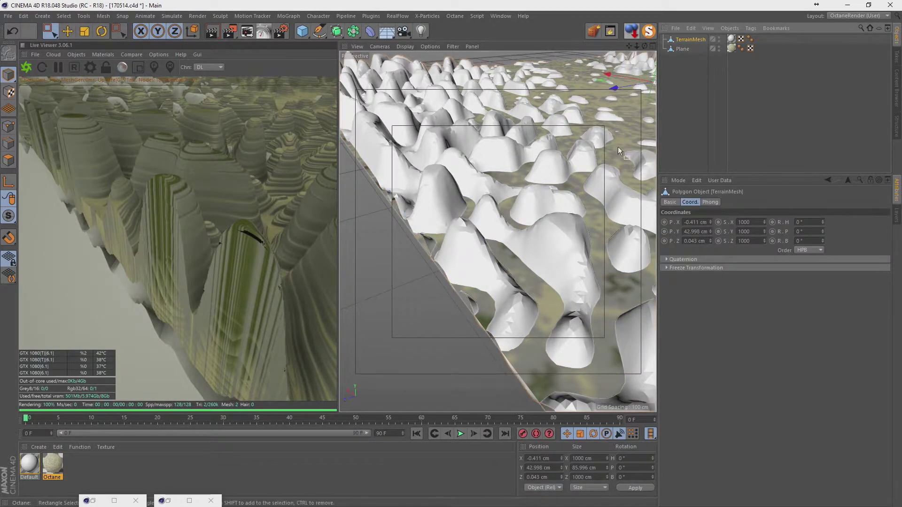
pyautogui.keyDown('alt'); pyautogui.moveTo(618, 147); pyautogui.dragTo(588, 157); pyautogui.keyUp('alt')
pyautogui.moveTo(529, 157)
pyautogui.keyDown('alt'); pyautogui.mouseDown()
pyautogui.moveTo(435, 179)
pyautogui.moveTo(568, 145)
pyautogui.mouseUp(); pyautogui.keyUp('alt')
pyautogui.click(683, 48)
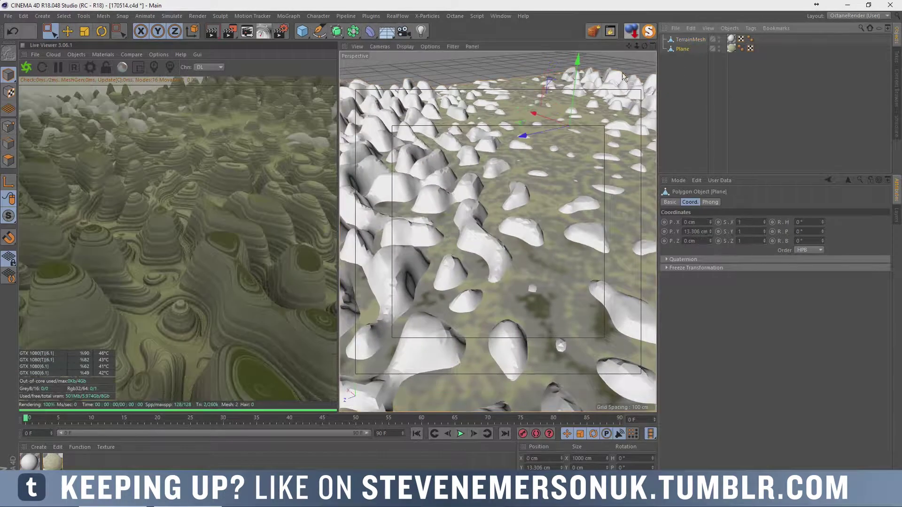
pyautogui.moveTo(578, 85)
pyautogui.mouseDown()
pyautogui.moveTo(584, 67)
pyautogui.moveTo(580, 129)
pyautogui.moveTo(589, 114)
pyautogui.mouseUp()
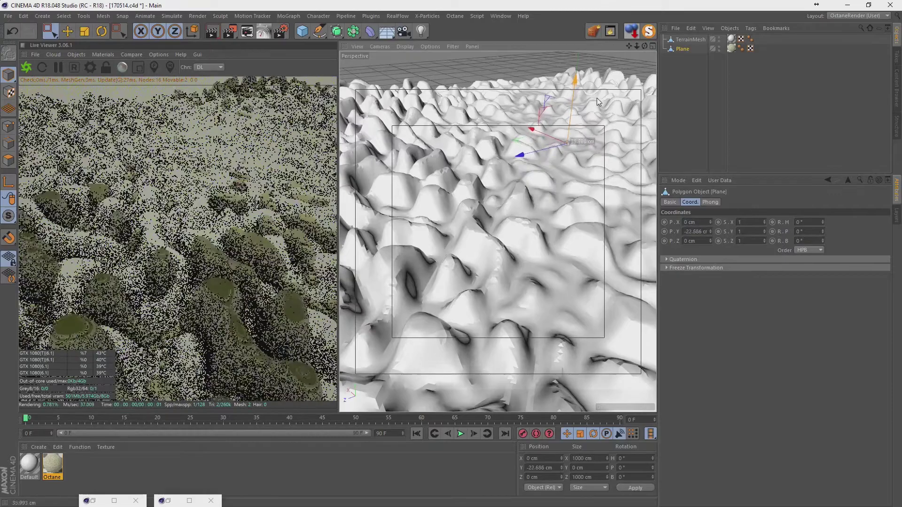
pyautogui.hotkey('ctrl', 'z')
pyautogui.moveTo(606, 215)
pyautogui.keyDown('alt'); pyautogui.mouseDown()
pyautogui.moveTo(587, 263)
pyautogui.moveTo(604, 159)
pyautogui.moveTo(452, 111)
pyautogui.moveTo(481, 137)
pyautogui.moveTo(498, 136)
pyautogui.moveTo(496, 164)
pyautogui.mouseUp(); pyautogui.keyUp('alt')
pyautogui.click(711, 100)
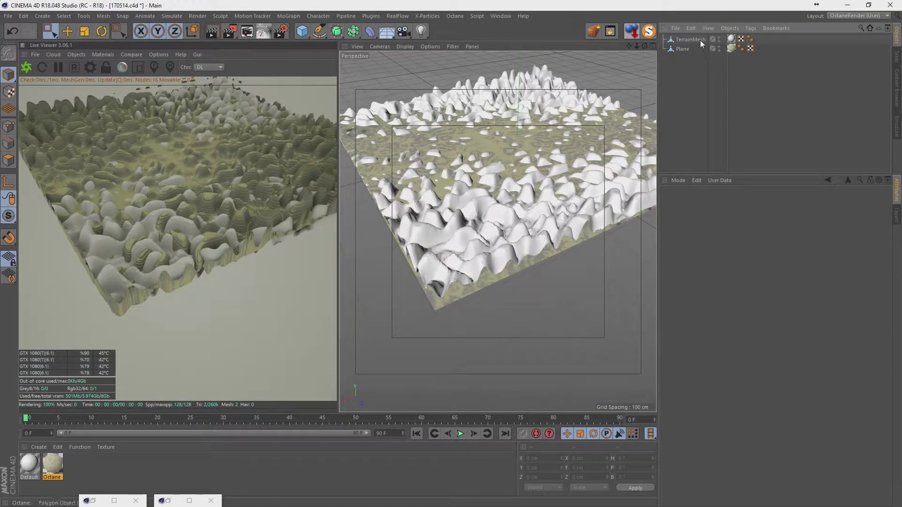
# Turn the TerrainMesh to a -90° heading and raise it to Y 75.998 cm
pyautogui.click(731, 39)
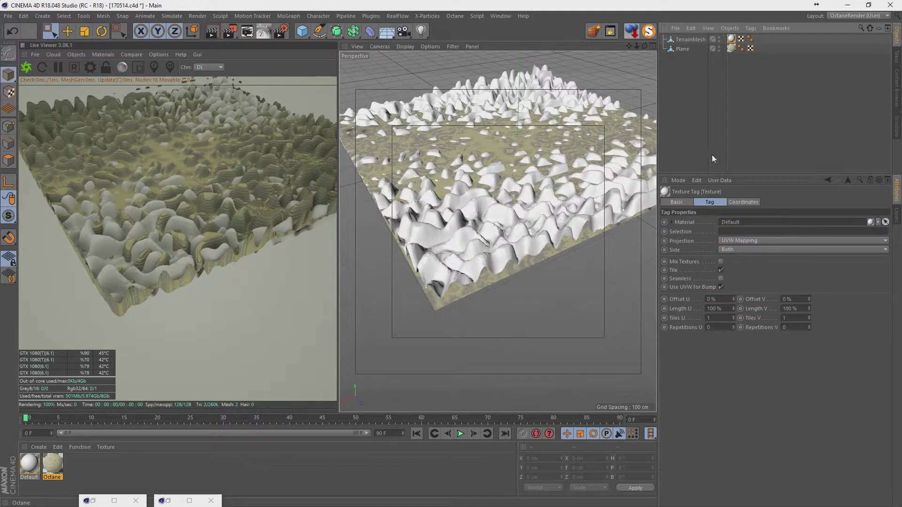
pyautogui.click(685, 39)
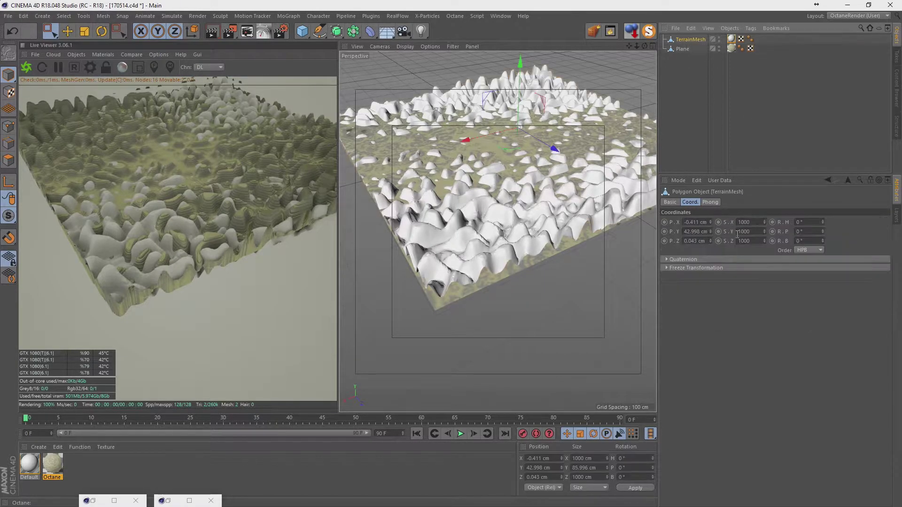
pyautogui.moveTo(816, 224); pyautogui.dragTo(792, 224)
pyautogui.click(818, 221)
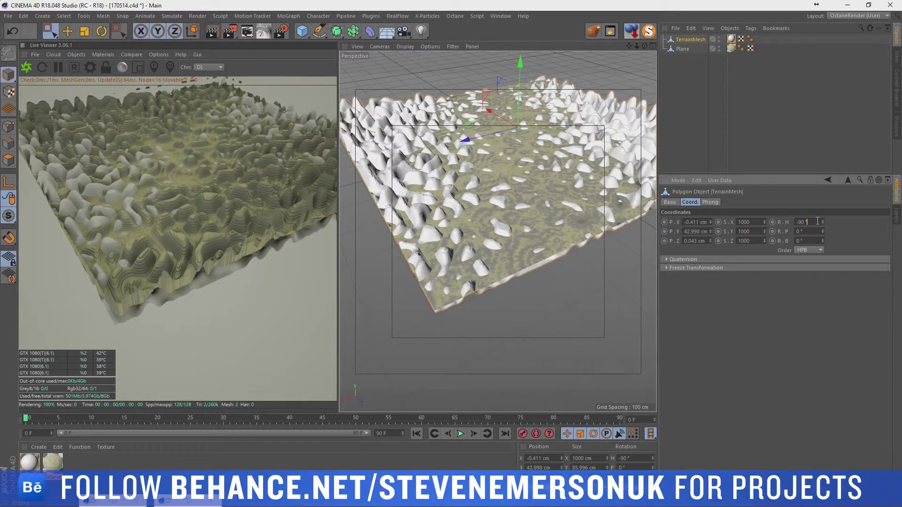
pyautogui.click(695, 41)
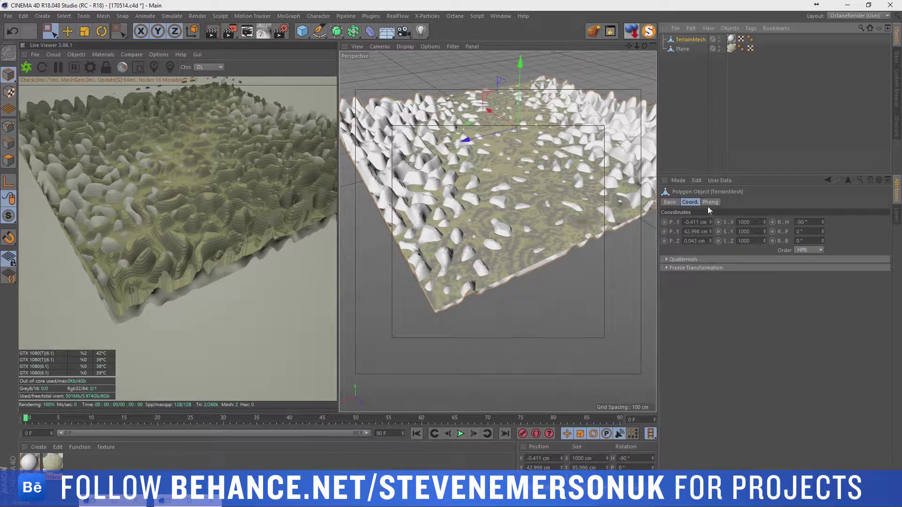
pyautogui.moveTo(712, 232); pyautogui.dragTo(712, 223)
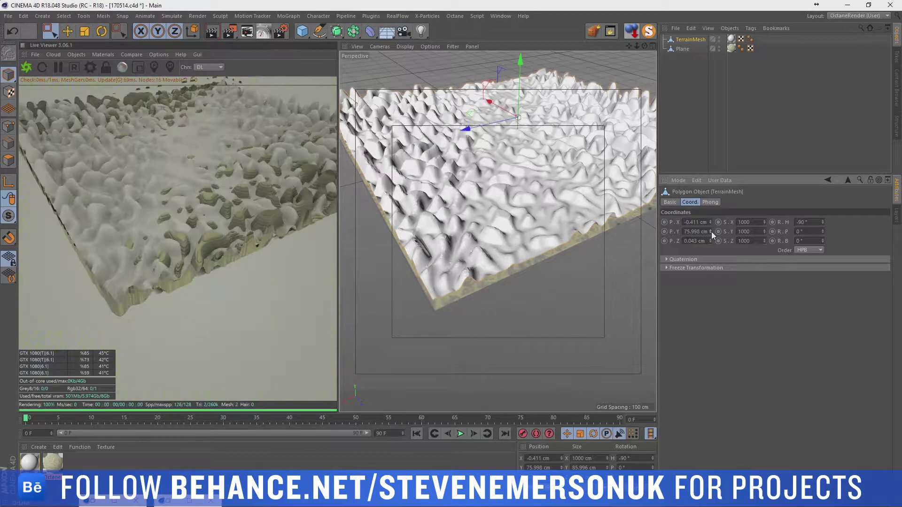
# Apply the Octane material to the TerrainMesh
pyautogui.click(694, 90)
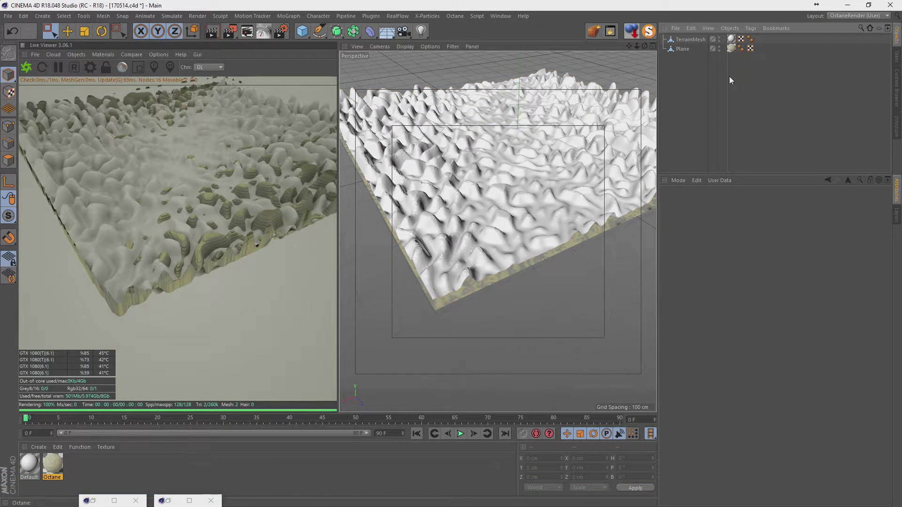
pyautogui.click(685, 40)
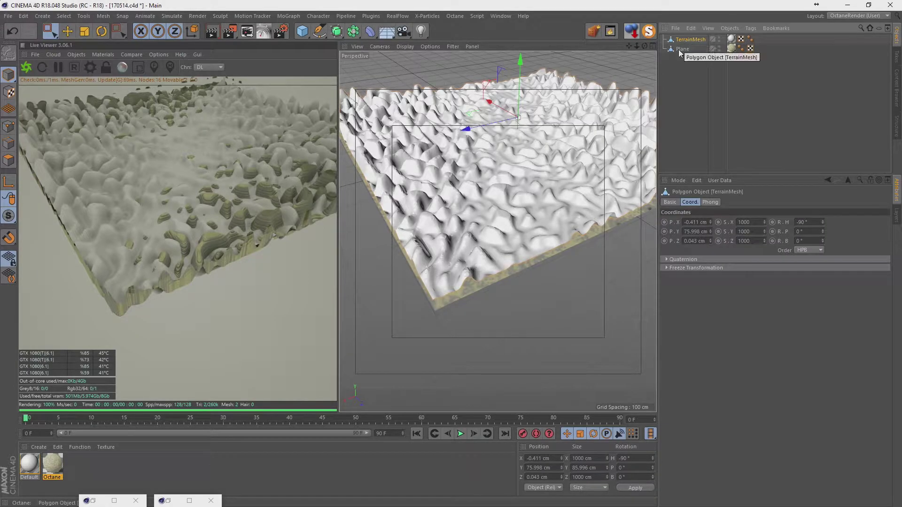
pyautogui.moveTo(61, 465)
pyautogui.mouseDown()
pyautogui.moveTo(697, 62)
pyautogui.moveTo(702, 40)
pyautogui.mouseUp()
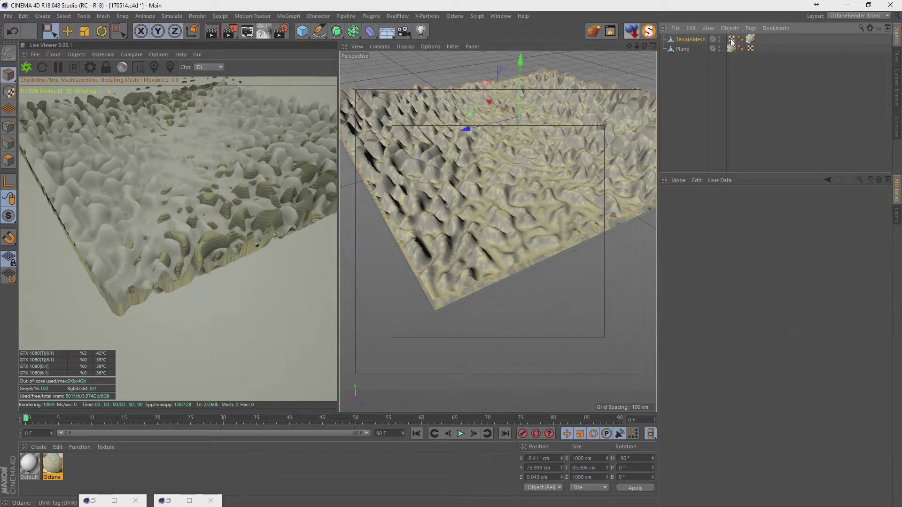
# Delete the Plane object and restart the Octane live render
pyautogui.click(720, 64)
pyautogui.click(683, 47)
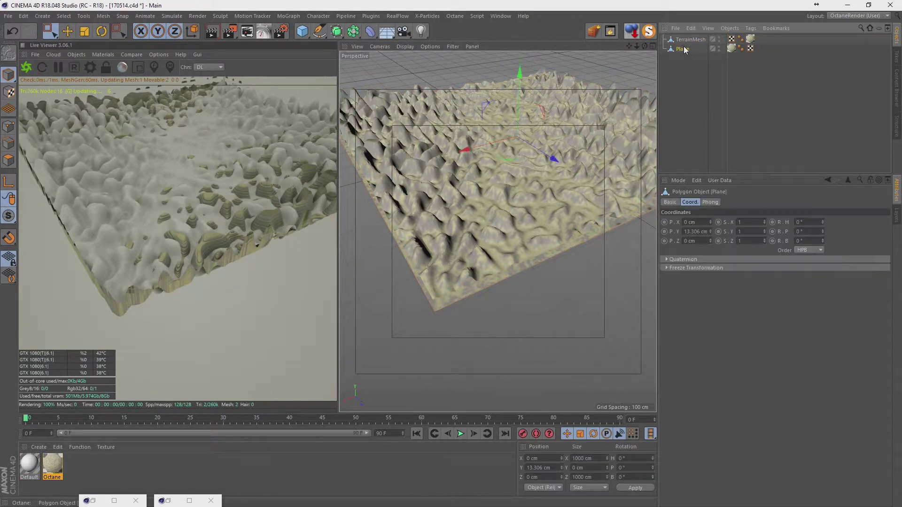
pyautogui.press('Delete')
pyautogui.keyDown('alt'); pyautogui.moveTo(576, 148); pyautogui.dragTo(571, 185); pyautogui.keyUp('alt')
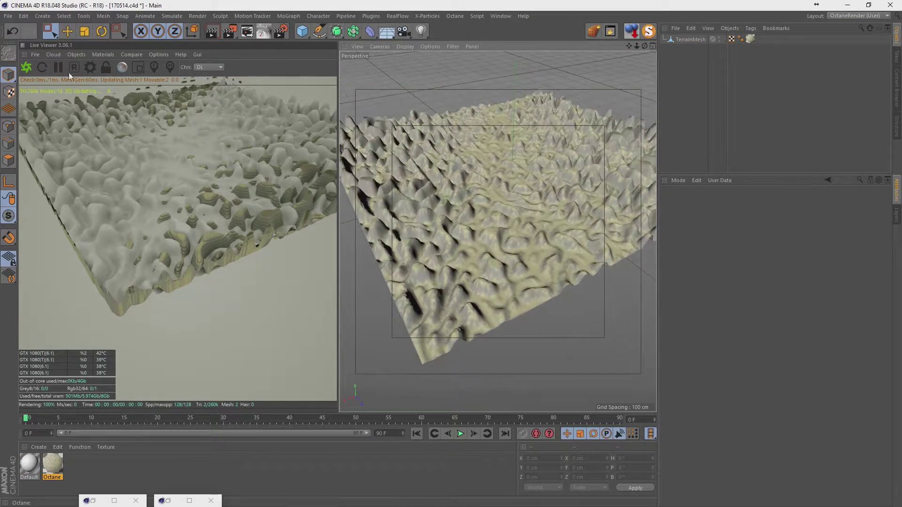
pyautogui.click(30, 64)
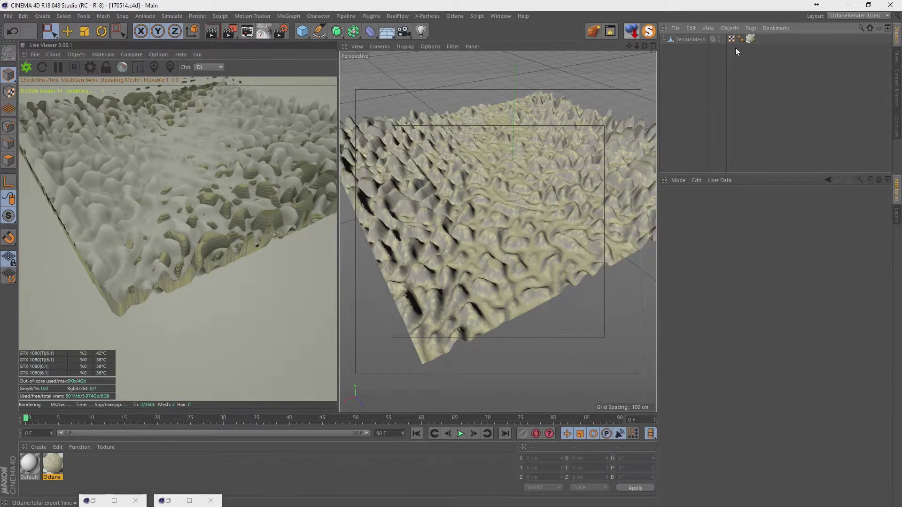
# Turn off Displacement in the Octane material
pyautogui.click(751, 39)
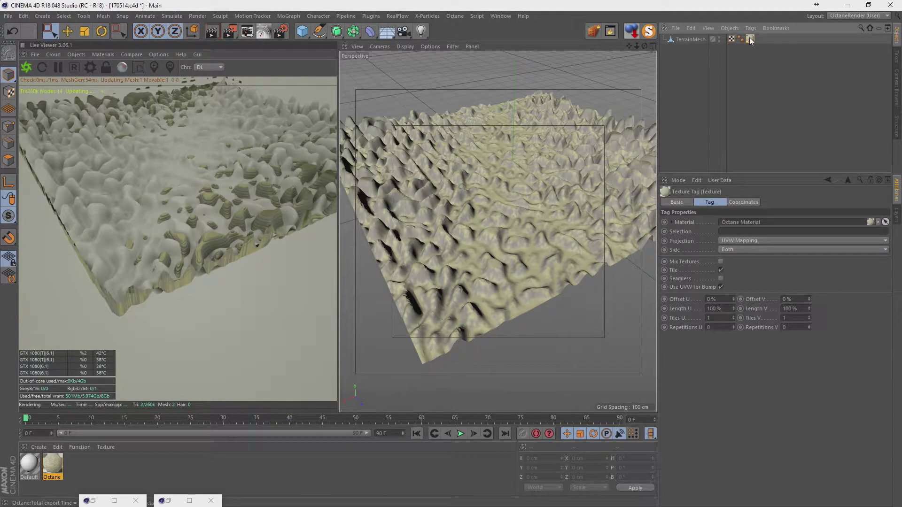
pyautogui.doubleClick(52, 466)
pyautogui.click(188, 218)
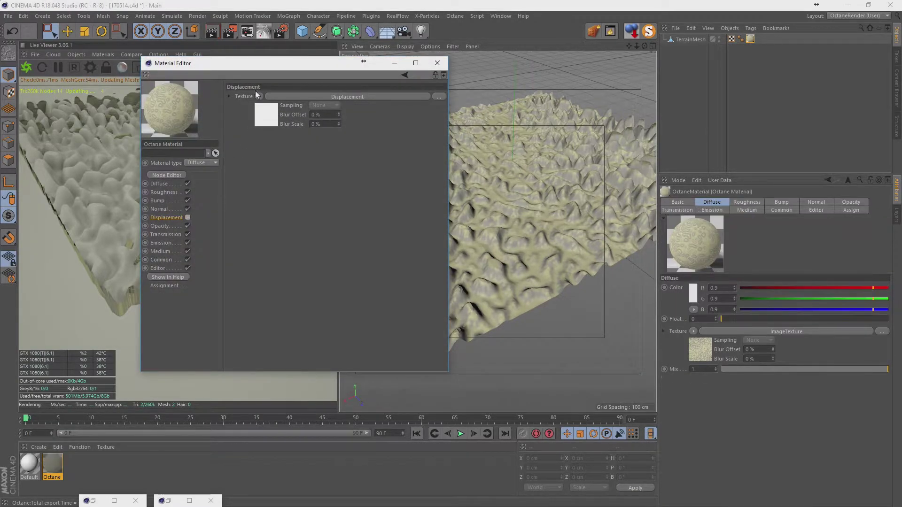
pyautogui.moveTo(269, 63); pyautogui.dragTo(523, 145)
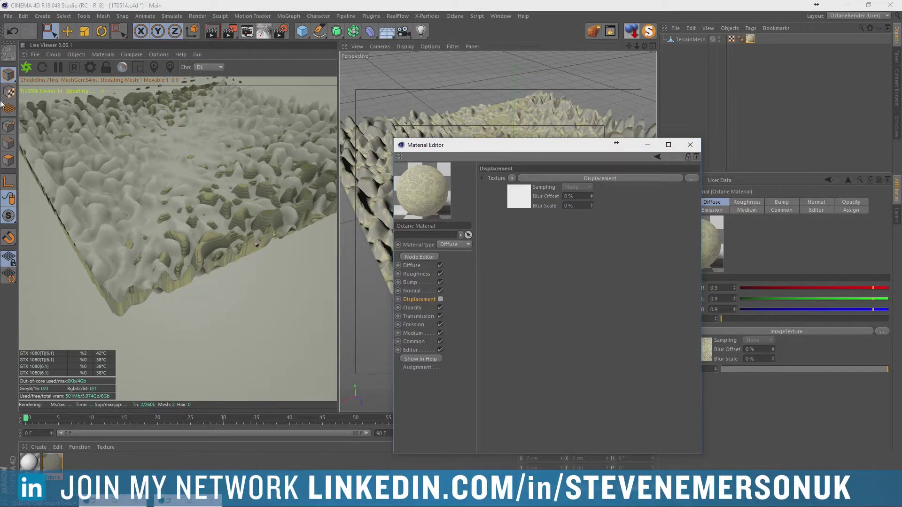
# Check the Octane Settings, restart the live render and view the terraced terrain at an oblique angle
pyautogui.click(31, 70)
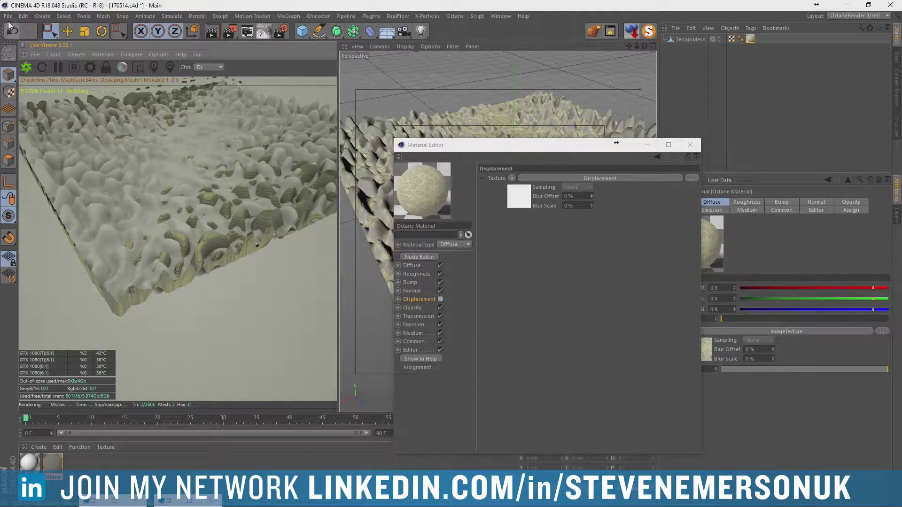
pyautogui.click(89, 67)
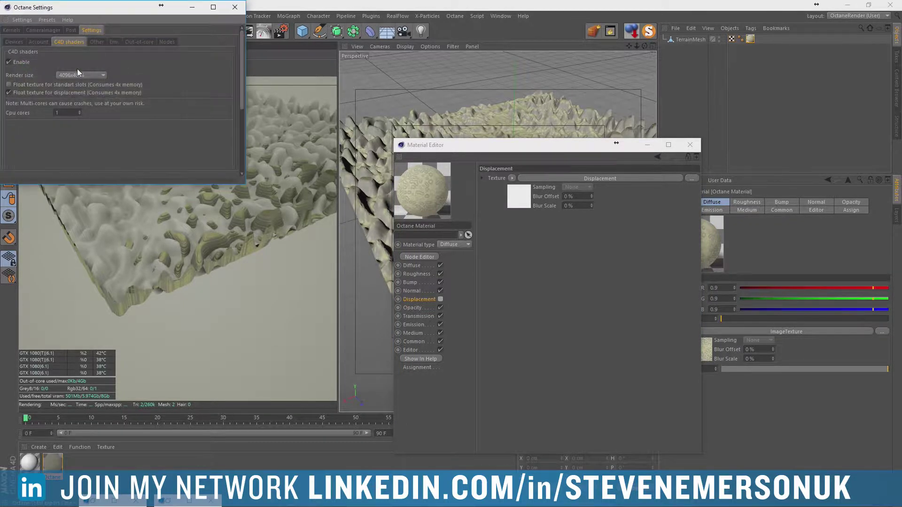
pyautogui.click(242, 6)
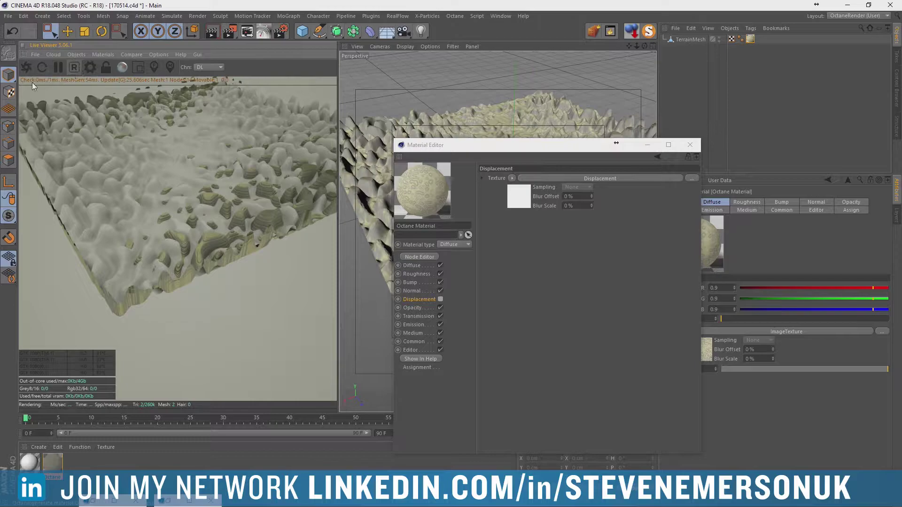
pyautogui.click(26, 67)
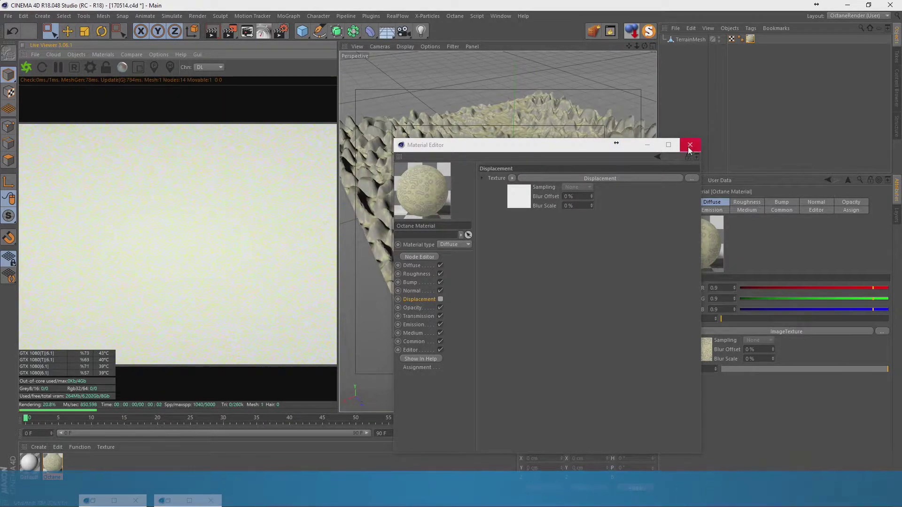
pyautogui.click(690, 145)
pyautogui.scroll(2, 498, 207)
pyautogui.scroll(3, 491, 235)
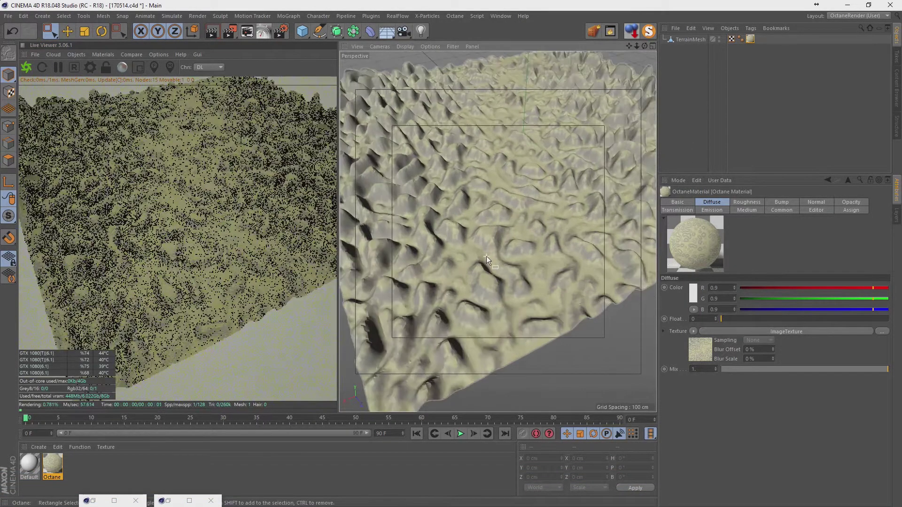
pyautogui.scroll(4, 486, 258)
pyautogui.keyDown('alt'); pyautogui.moveTo(503, 247); pyautogui.dragTo(534, 213); pyautogui.keyUp('alt')
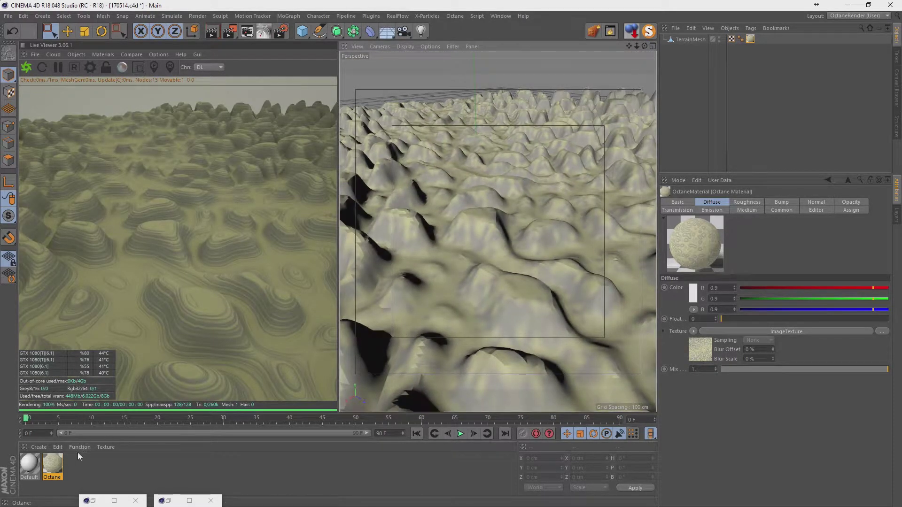
# Change the Gamma of the Diffuse ImageTexture in the Octane material, then open the Node Editor
pyautogui.doubleClick(52, 464)
pyautogui.moveTo(281, 70); pyautogui.dragTo(485, 97)
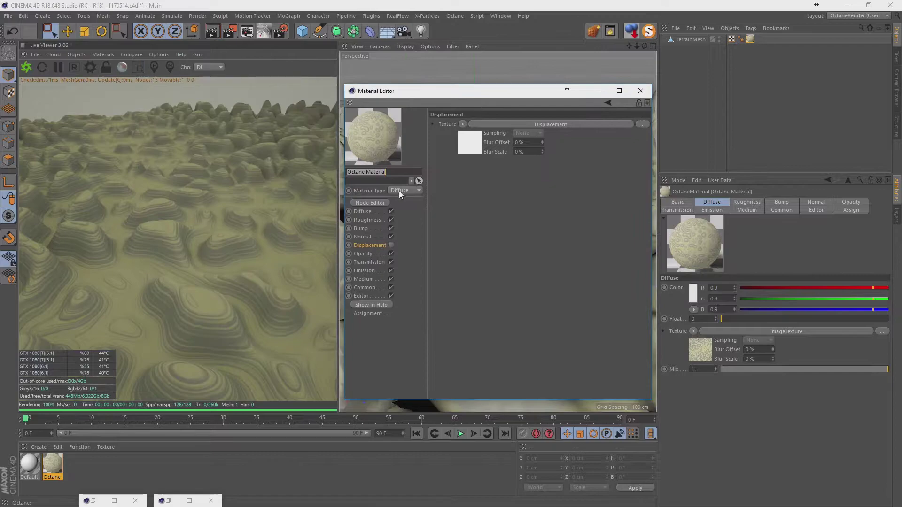
pyautogui.click(378, 211)
pyautogui.click(477, 187)
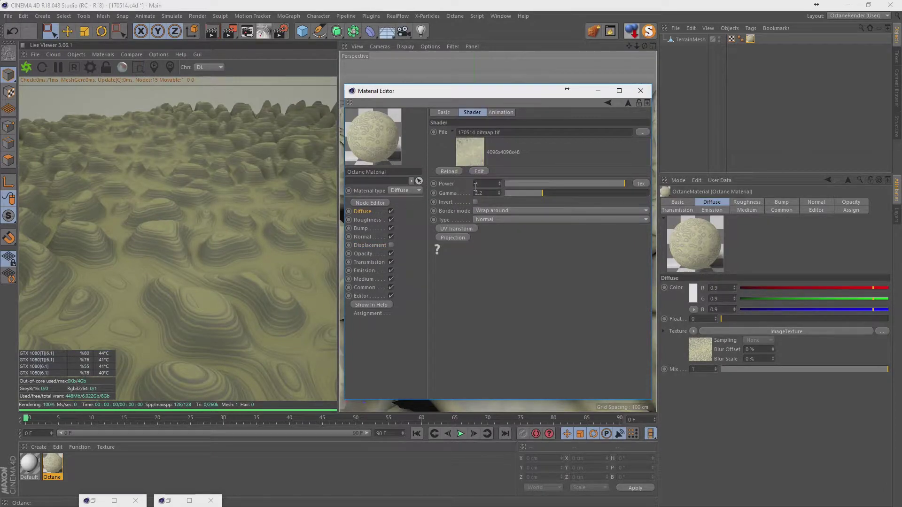
pyautogui.moveTo(533, 193); pyautogui.dragTo(576, 193)
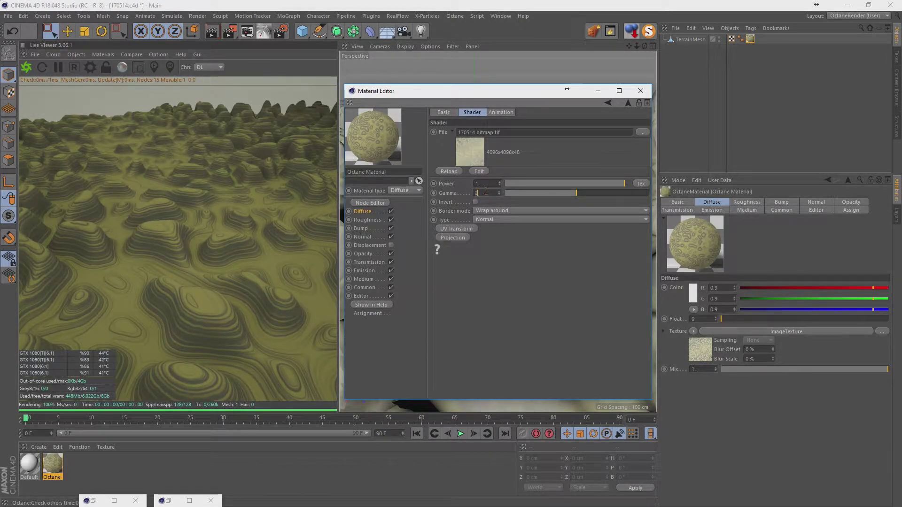
pyautogui.press('Return')
pyautogui.click(376, 203)
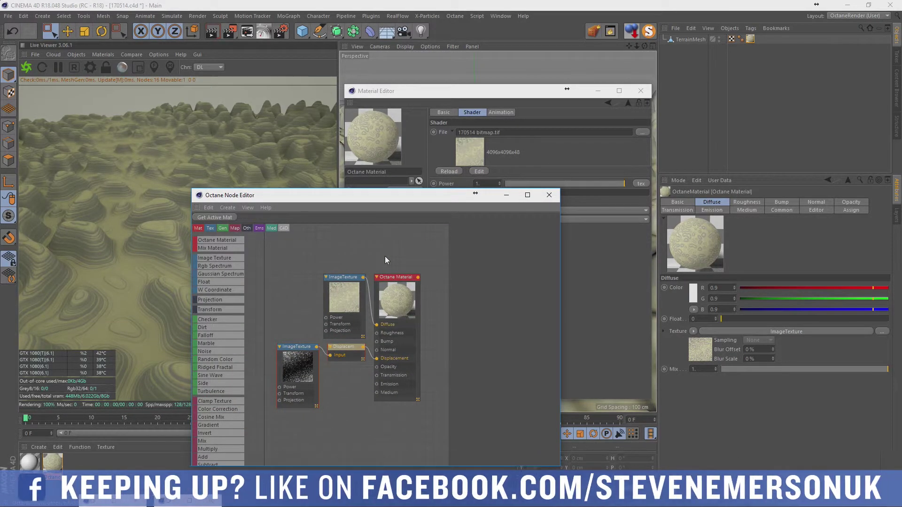
# Raise the diffuse image texture's gamma to about 3.9 and rearrange the nodes
pyautogui.click(336, 325)
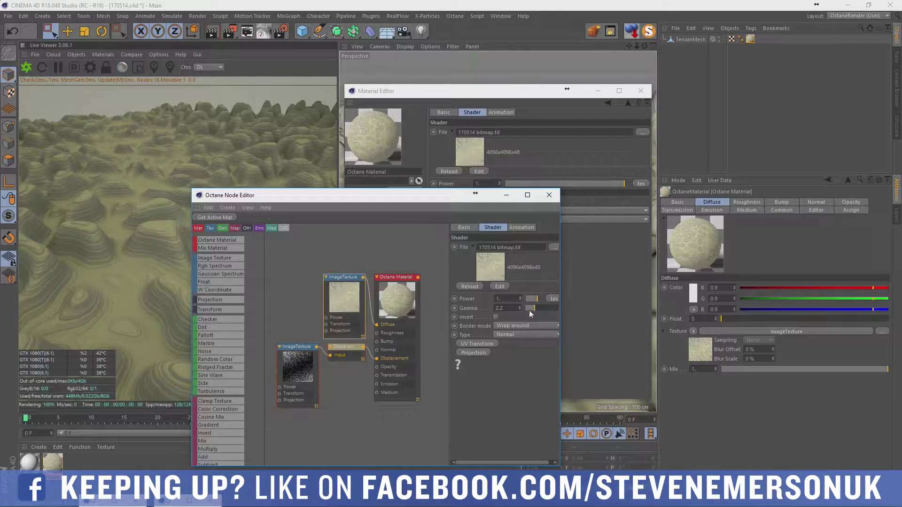
pyautogui.moveTo(532, 308); pyautogui.dragTo(542, 307)
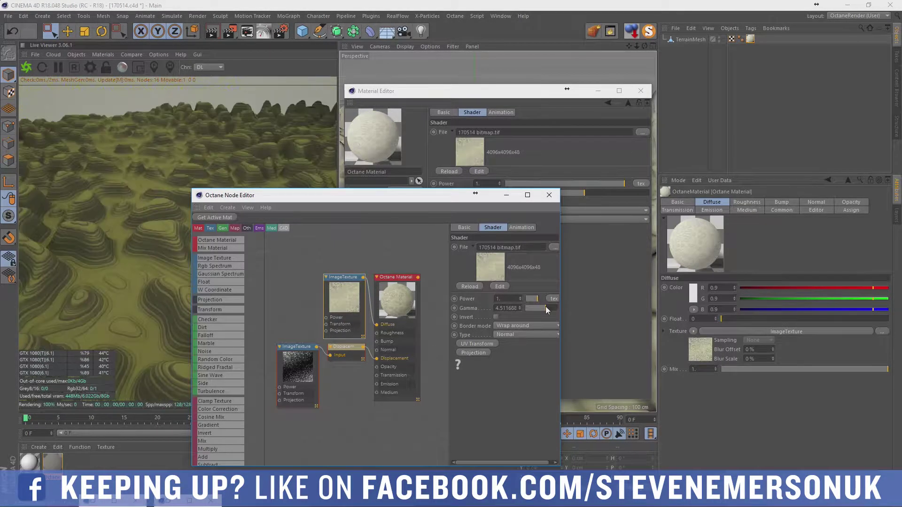
pyautogui.moveTo(343, 277); pyautogui.dragTo(307, 257)
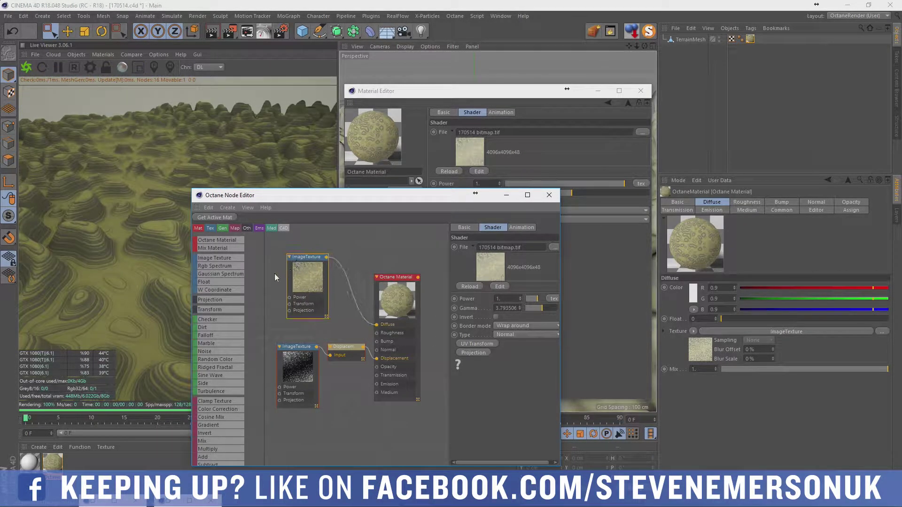
pyautogui.scroll(-2, 233, 358)
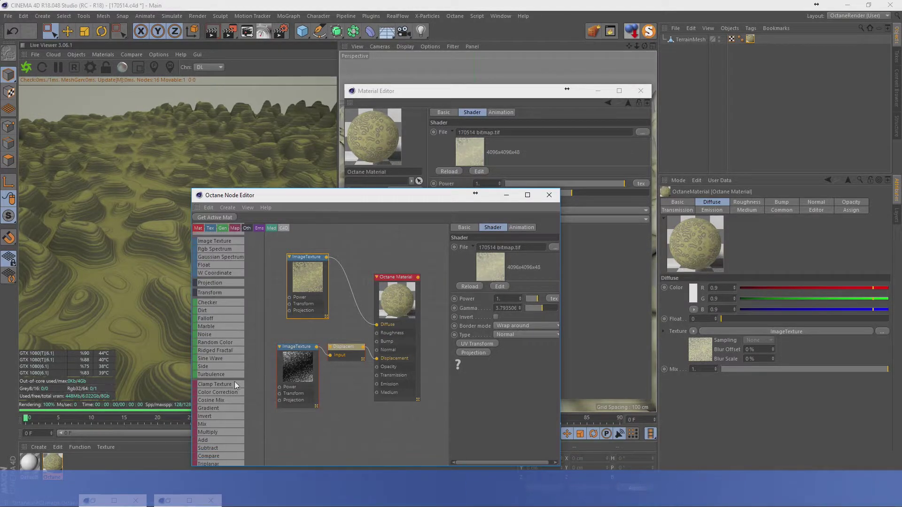
pyautogui.moveTo(225, 394)
pyautogui.mouseDown()
pyautogui.moveTo(320, 300)
pyautogui.moveTo(345, 291)
pyautogui.mouseUp()
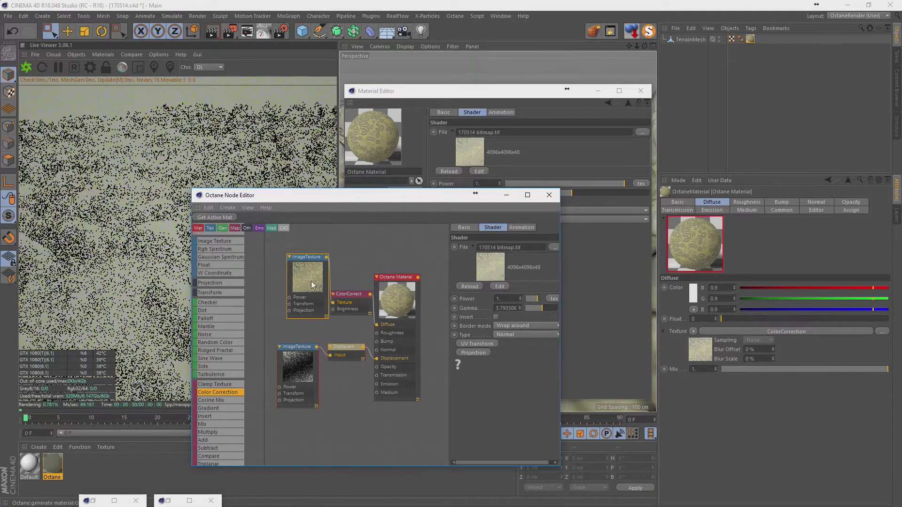
# Insert a Color Correction node before Diffuse, inverting the texture and shifting the hue purple
pyautogui.moveTo(306, 257); pyautogui.dragTo(275, 258)
pyautogui.click(336, 285)
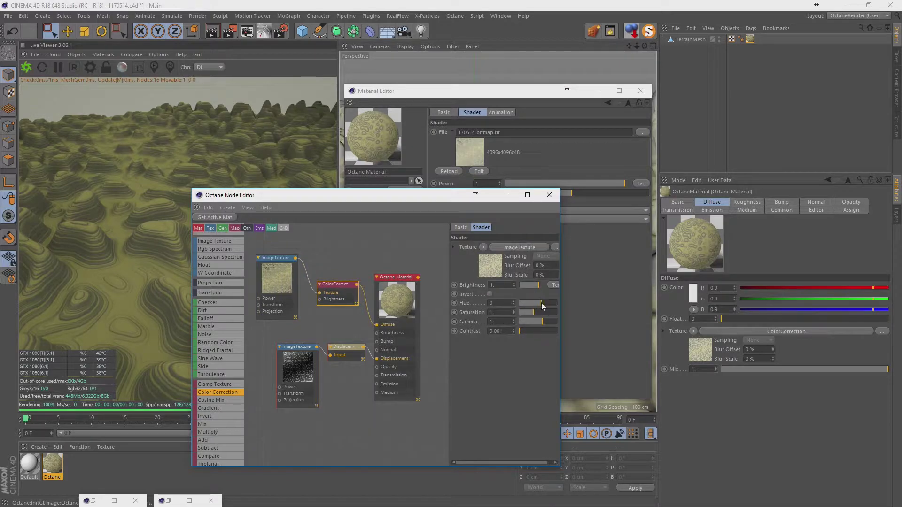
pyautogui.moveTo(538, 306); pyautogui.dragTo(527, 307)
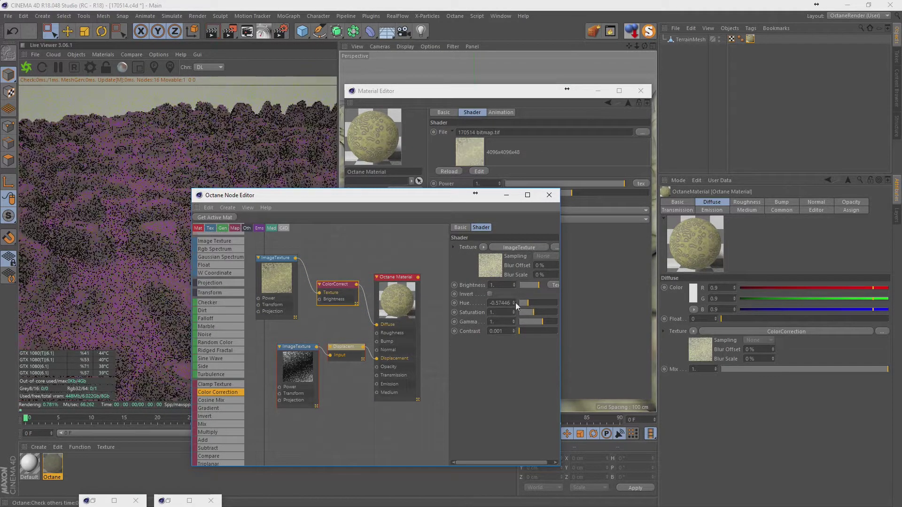
pyautogui.click(490, 294)
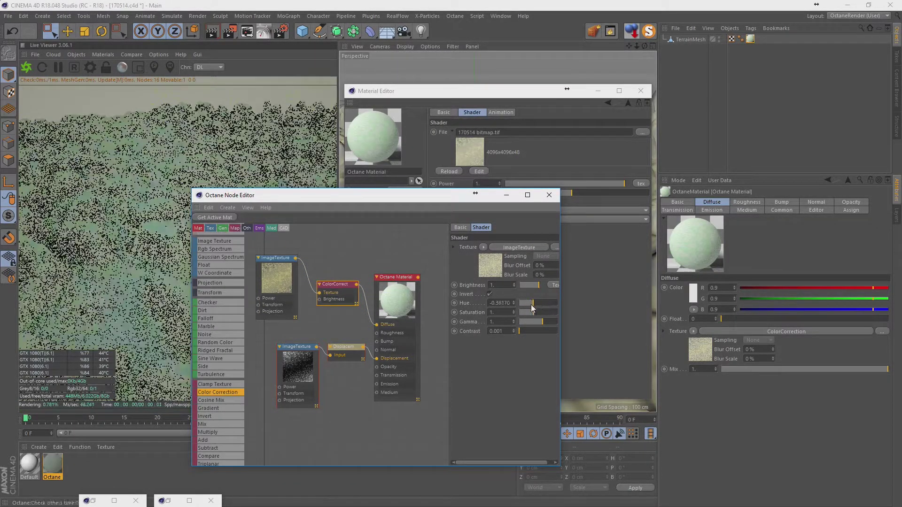
pyautogui.moveTo(529, 306)
pyautogui.mouseDown()
pyautogui.moveTo(550, 308)
pyautogui.moveTo(527, 309)
pyautogui.mouseUp()
# Set the diffuse image texture's gamma back to 2.2
pyautogui.click(293, 291)
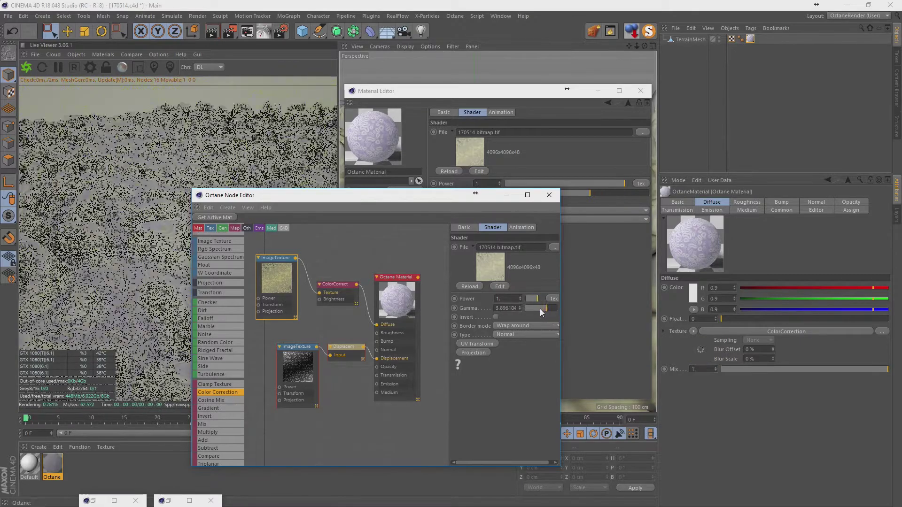
pyautogui.doubleClick(511, 309)
pyautogui.write('1')
pyautogui.press('Return')
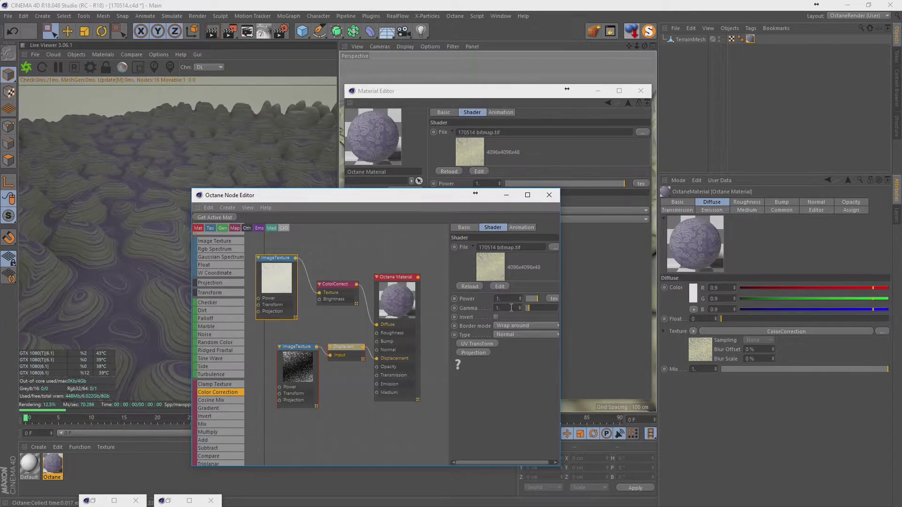
pyautogui.write('2.2')
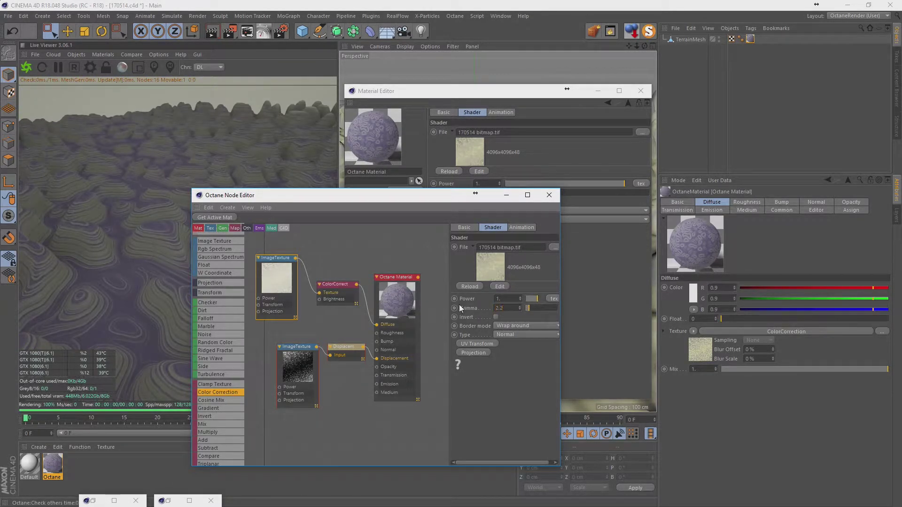
pyautogui.press('Return')
# Lower the Color Correction hue slightly and raise its gamma
pyautogui.click(318, 304)
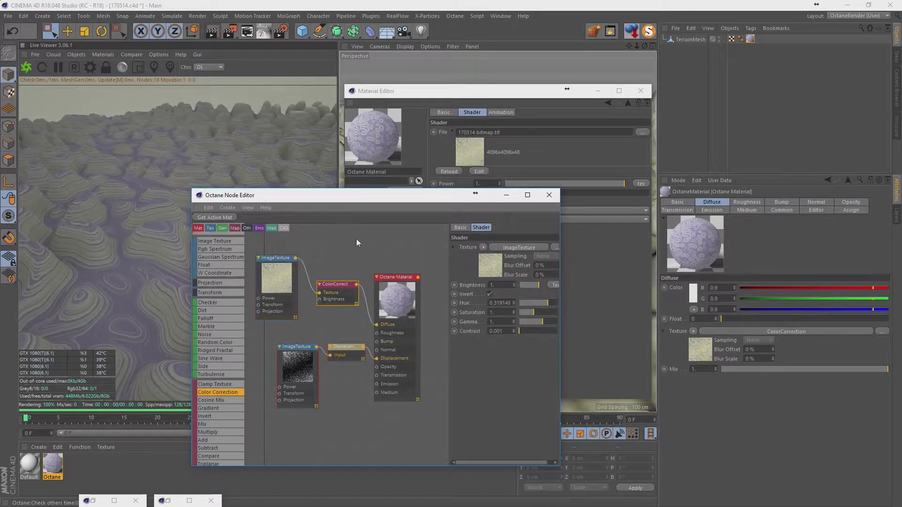
pyautogui.moveTo(380, 195); pyautogui.dragTo(540, 186)
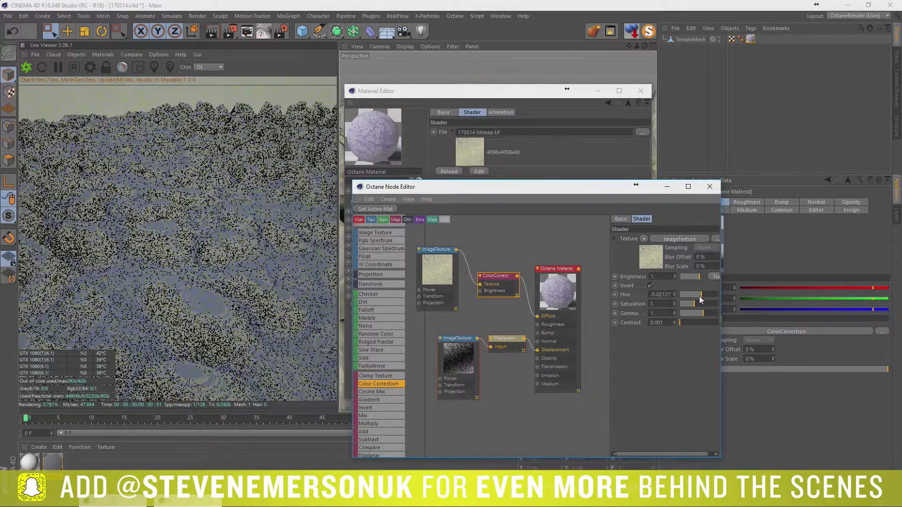
pyautogui.moveTo(699, 296); pyautogui.dragTo(703, 304)
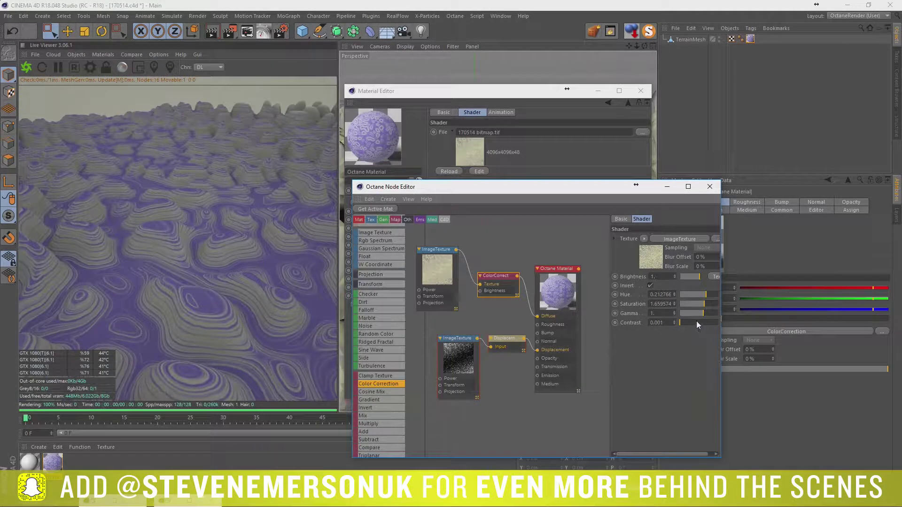
pyautogui.moveTo(696, 314)
pyautogui.mouseDown()
pyautogui.moveTo(712, 322)
pyautogui.moveTo(702, 313)
pyautogui.mouseUp()
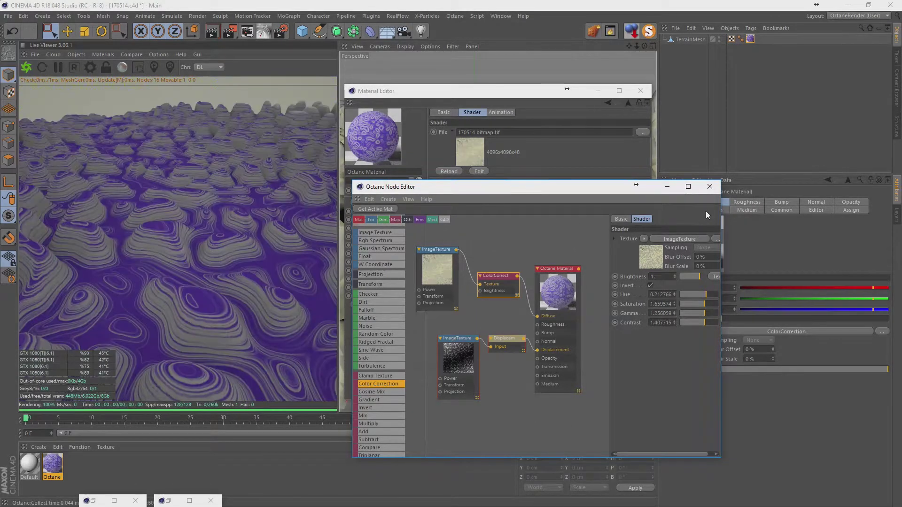
# Close the editors, inspect the terrain mesh, and Ctrl-drag it to create TerrainMesh.1
pyautogui.click(640, 90)
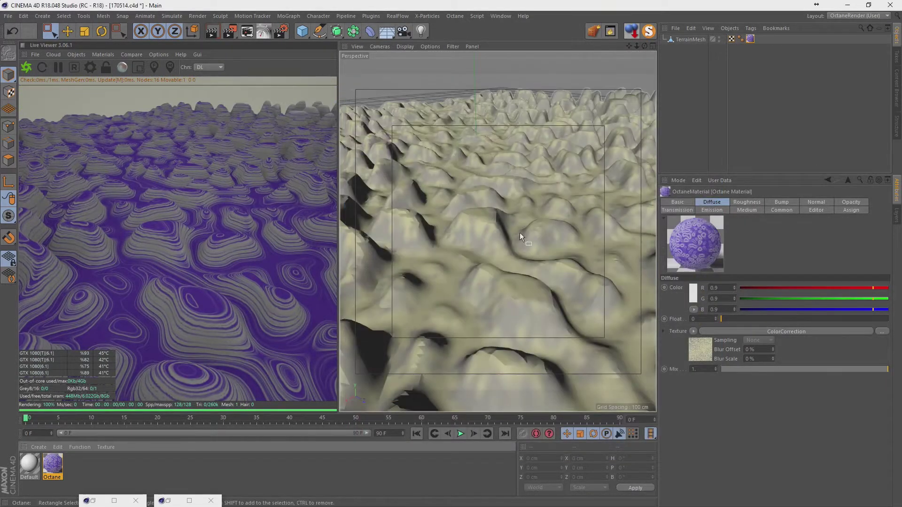
pyautogui.moveTo(516, 214); pyautogui.dragTo(553, 235)
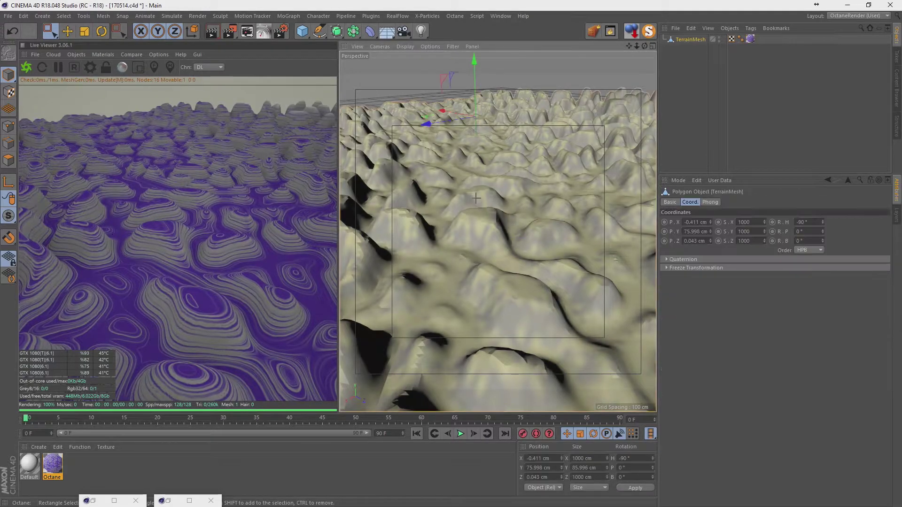
pyautogui.moveTo(456, 163)
pyautogui.keyDown('alt'); pyautogui.mouseDown()
pyautogui.moveTo(556, 183)
pyautogui.moveTo(576, 240)
pyautogui.moveTo(629, 268)
pyautogui.mouseUp(); pyautogui.keyUp('alt')
pyautogui.keyDown('alt'); pyautogui.moveTo(521, 222); pyautogui.dragTo(599, 232, button='middle'); pyautogui.keyUp('alt')
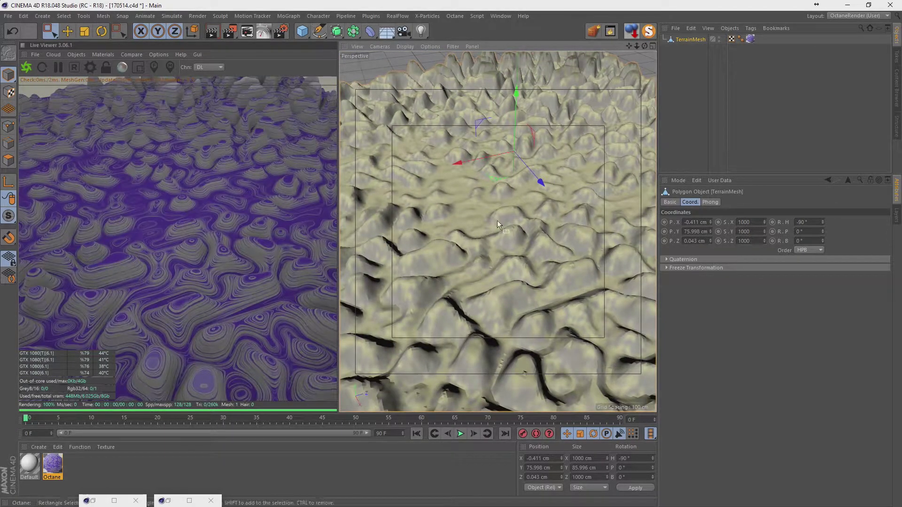
pyautogui.moveTo(497, 221)
pyautogui.keyDown('alt'); pyautogui.mouseDown()
pyautogui.moveTo(509, 193)
pyautogui.moveTo(515, 222)
pyautogui.moveTo(542, 198)
pyautogui.mouseUp(); pyautogui.keyUp('alt')
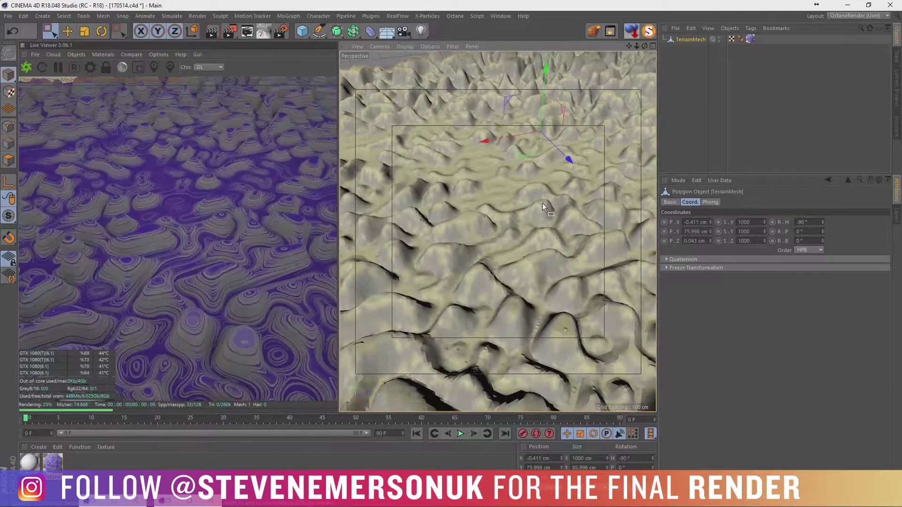
pyautogui.click(717, 87)
pyautogui.keyDown('ctrl'); pyautogui.moveTo(687, 73); pyautogui.dragTo(688, 68); pyautogui.keyUp('ctrl')
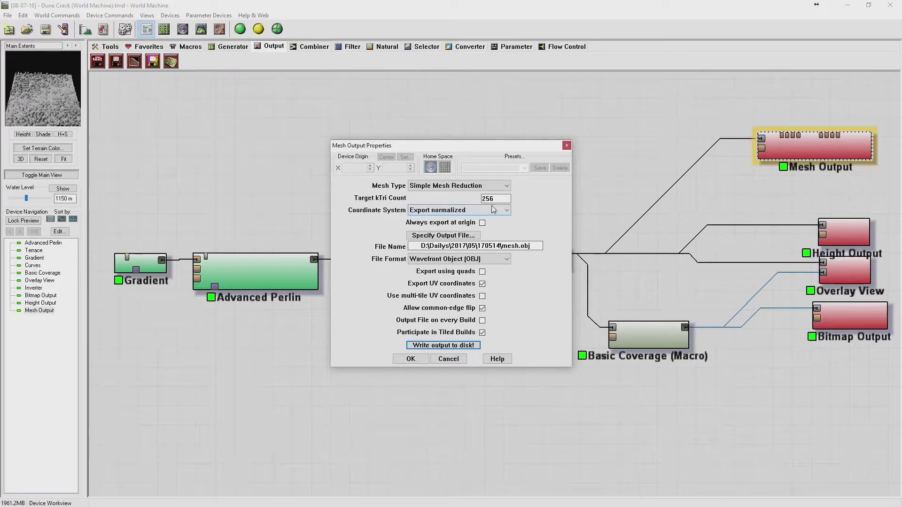
# Set the mesh output Target kTri Count to 1024
pyautogui.doubleClick(504, 199)
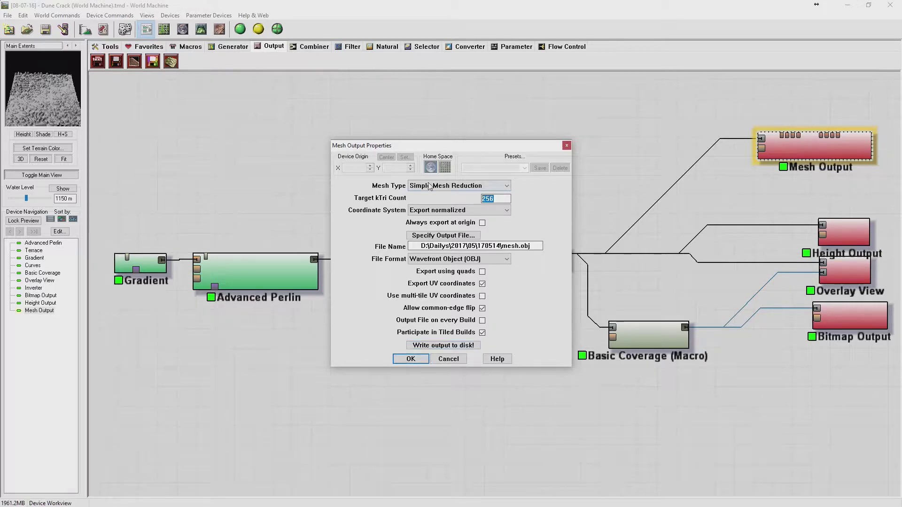
pyautogui.write('1024')
pyautogui.press('Return')
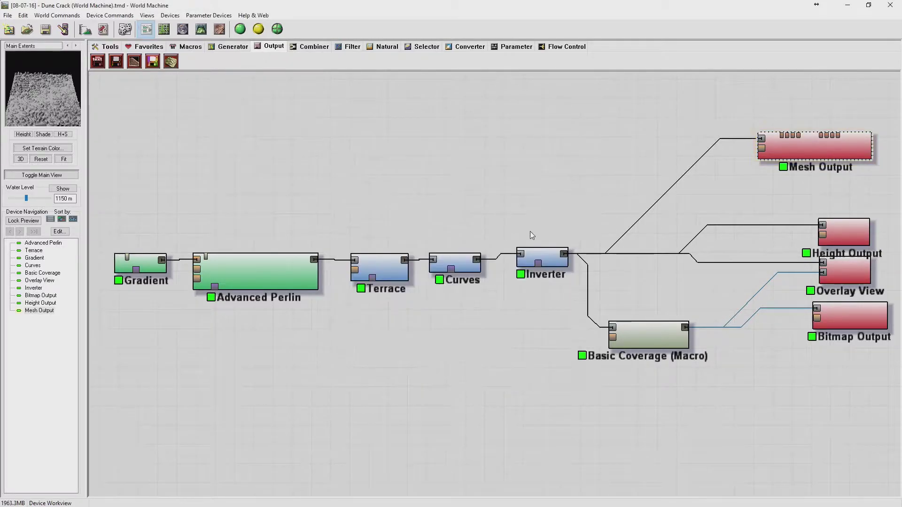
pyautogui.doubleClick(795, 154)
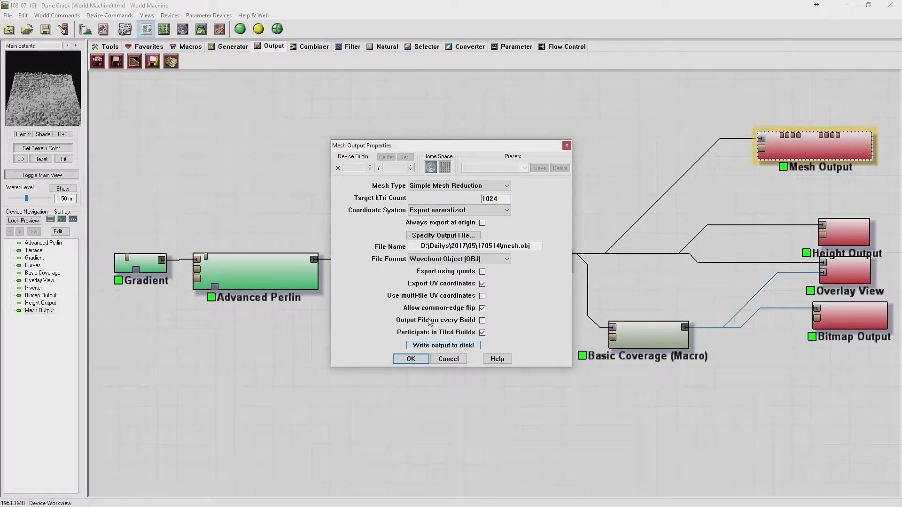
# Set the output file to mesh 2.obj and write the mesh to disk
pyautogui.click(452, 236)
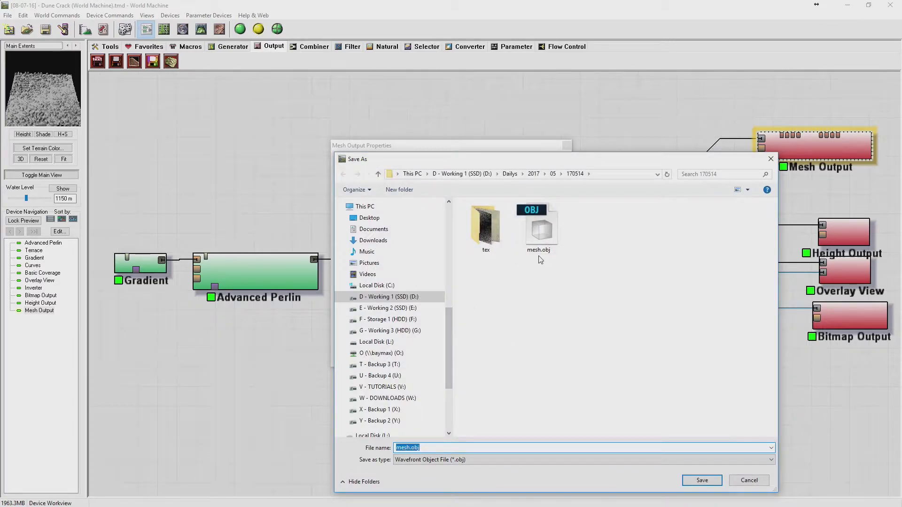
pyautogui.click(410, 447)
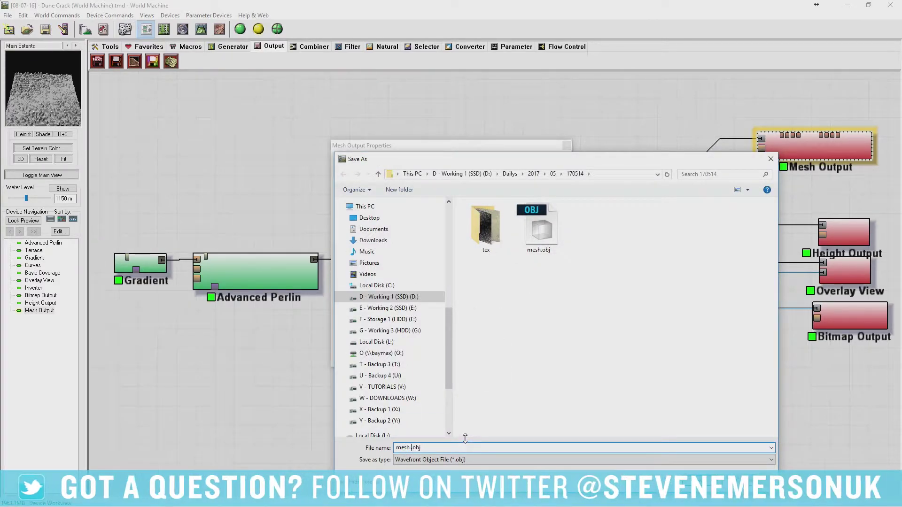
pyautogui.write('2')
pyautogui.press('Return')
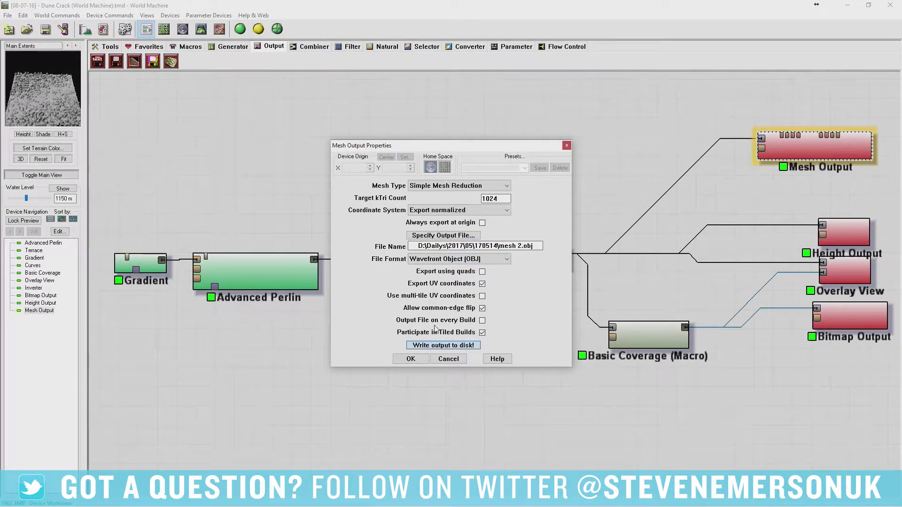
pyautogui.click(437, 345)
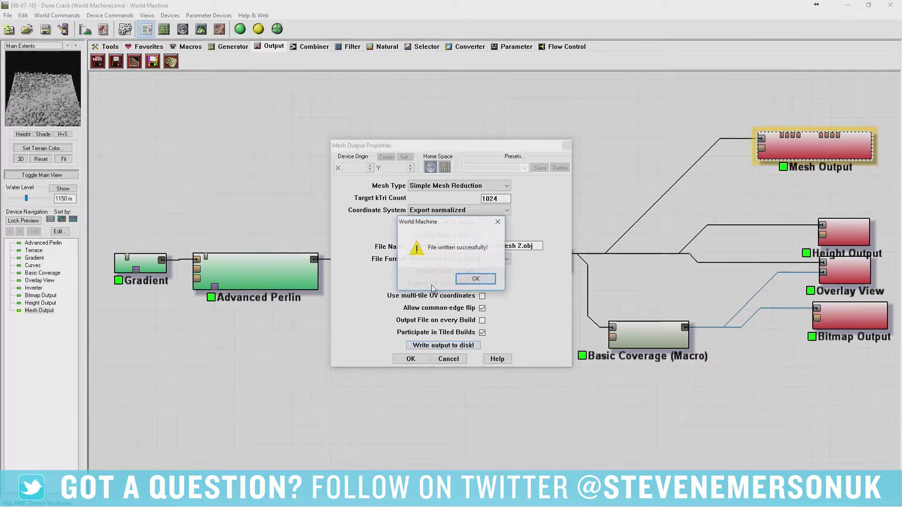
pyautogui.click(488, 285)
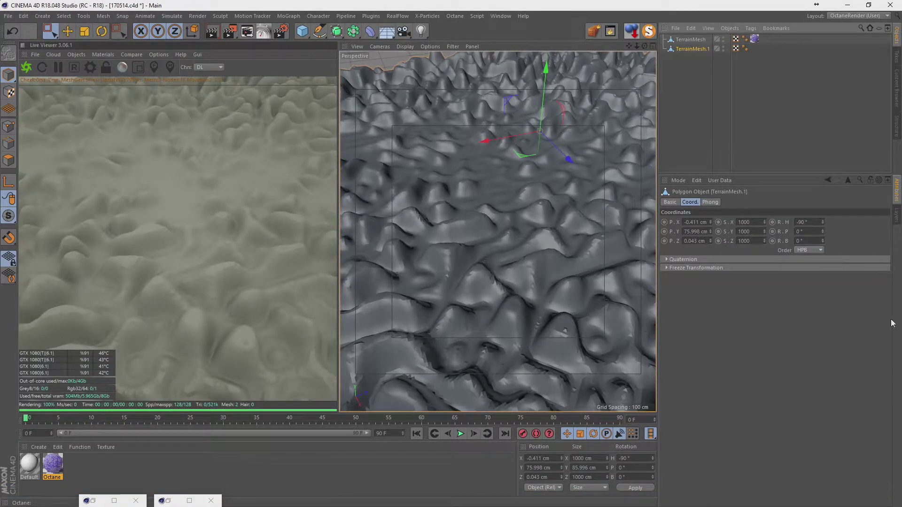
# Import mesh 2.obj into Cinema 4D, accepting the OBJ import settings
pyautogui.hotkey('alt', 'Tab')
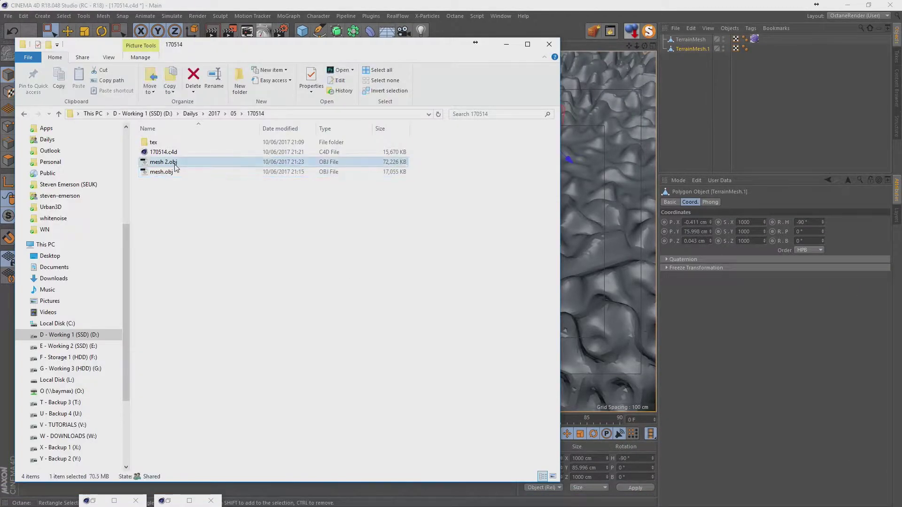
pyautogui.moveTo(167, 165); pyautogui.dragTo(735, 124)
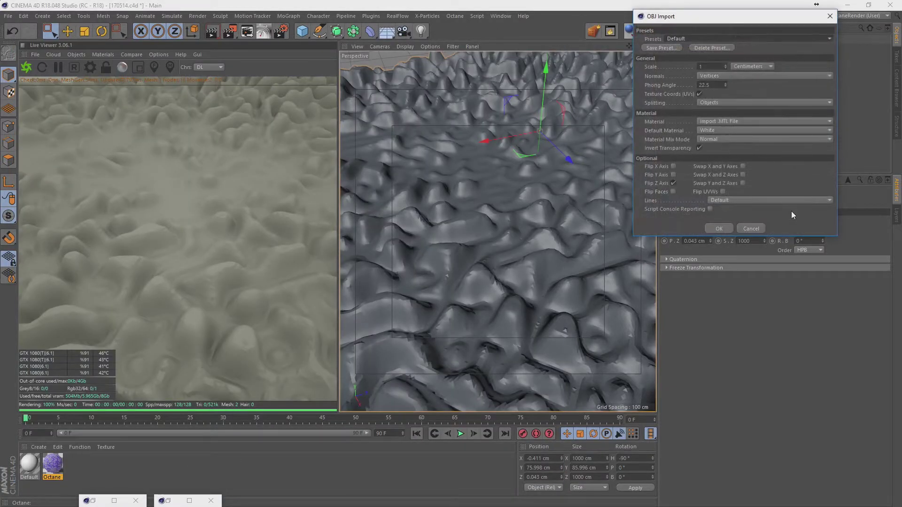
pyautogui.click(718, 229)
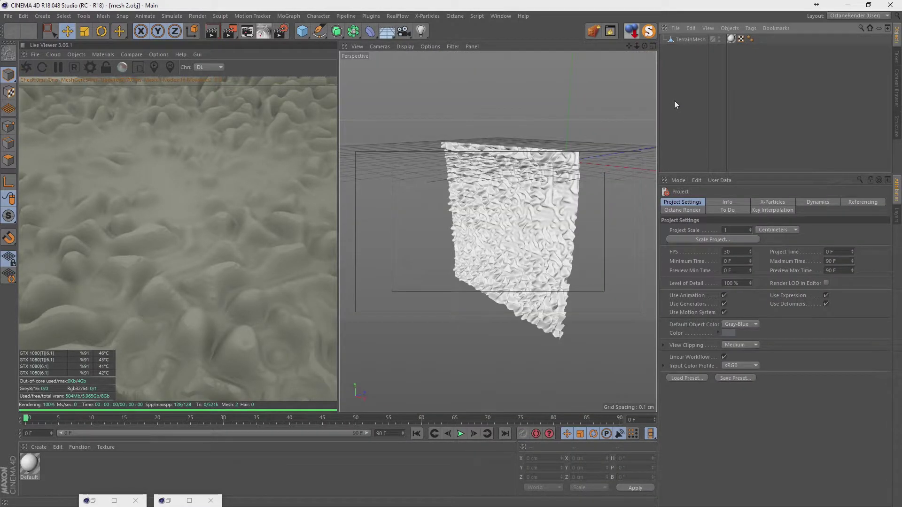
# Take the imported TerrainMesh and switch to the 170514.c4d document
pyautogui.click(687, 40)
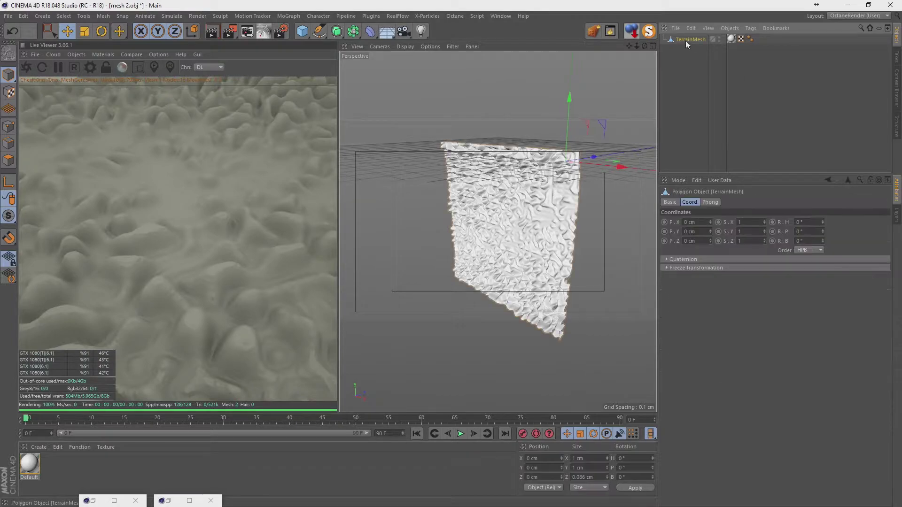
pyautogui.click(500, 15)
pyautogui.click(526, 250)
# Paste the terrain mesh in as TerrainMesh.2 and adjust its heading rotation
pyautogui.hotkey('ctrl', 'v')
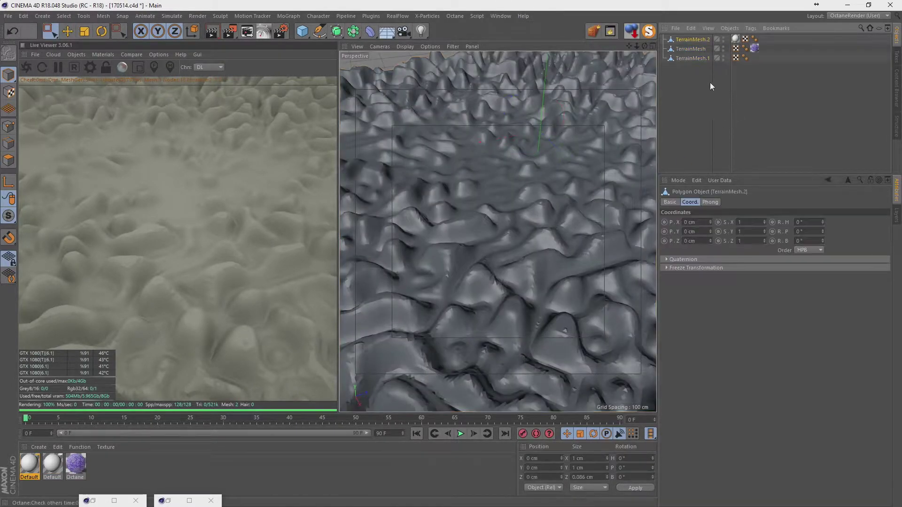
pyautogui.click(796, 222)
pyautogui.write('90')
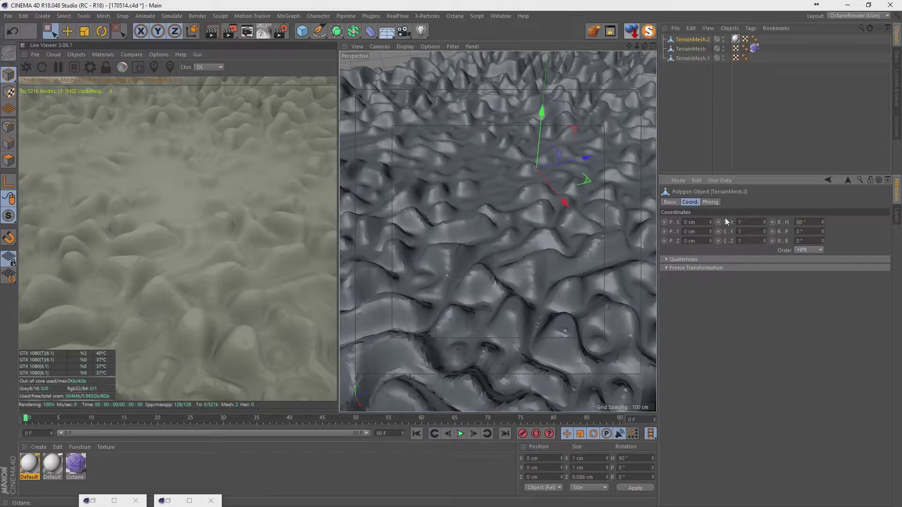
pyautogui.press('Return')
# Scale TerrainMesh.2 to 1000 on the X, Y and Z axes
pyautogui.click(709, 127)
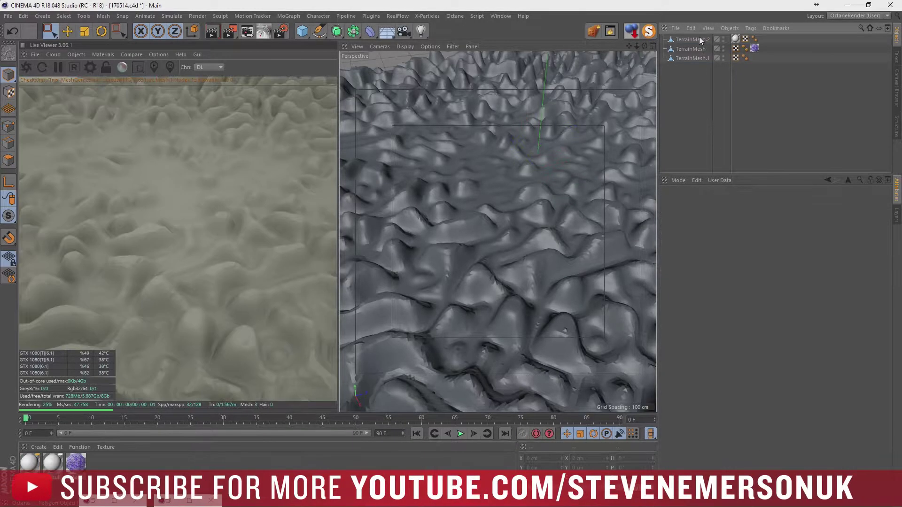
pyautogui.click(699, 39)
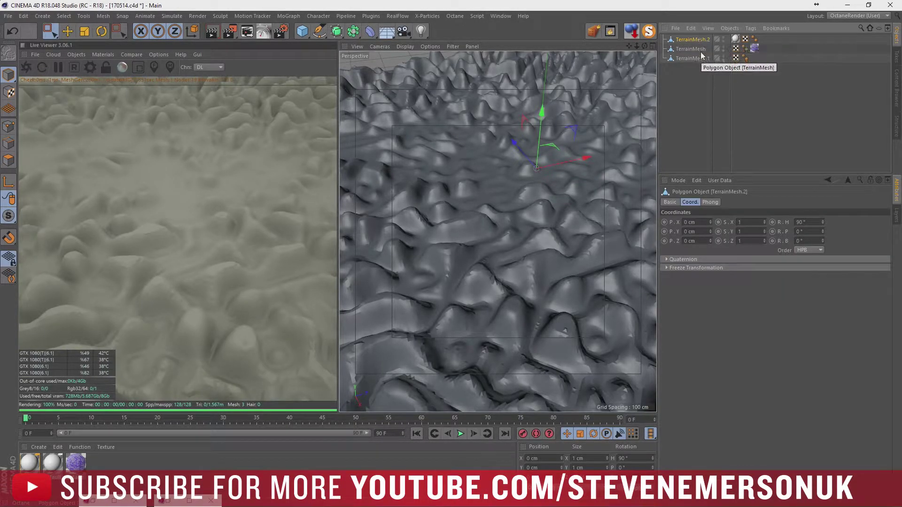
pyautogui.click(692, 49)
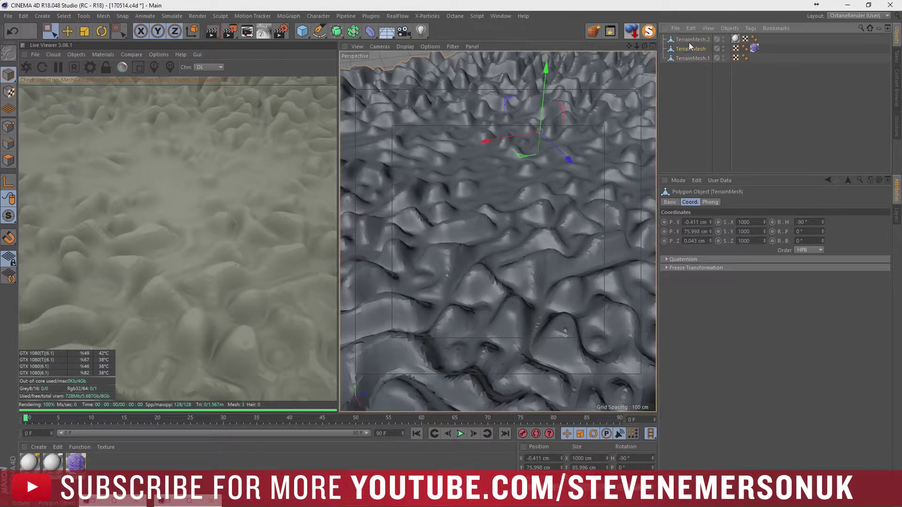
pyautogui.click(690, 42)
pyautogui.click(747, 222)
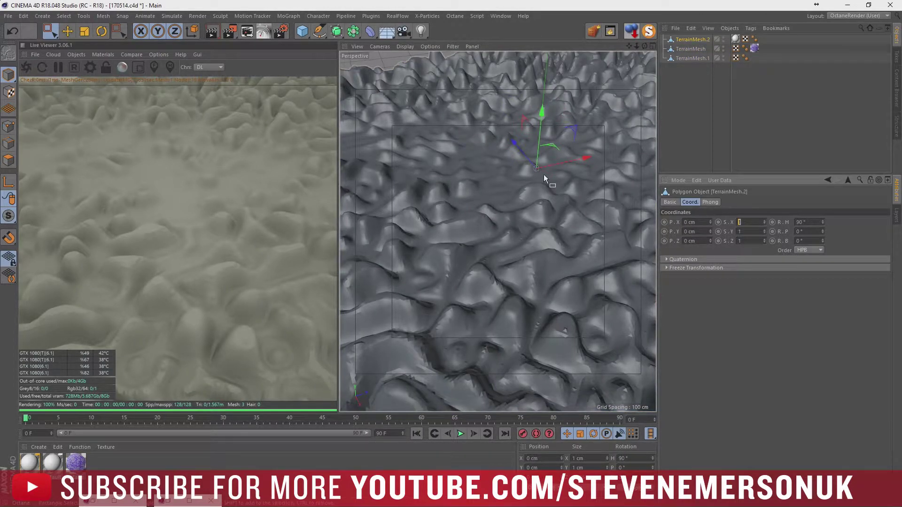
pyautogui.press('Tab')
pyautogui.write('1000')
pyautogui.press('Tab')
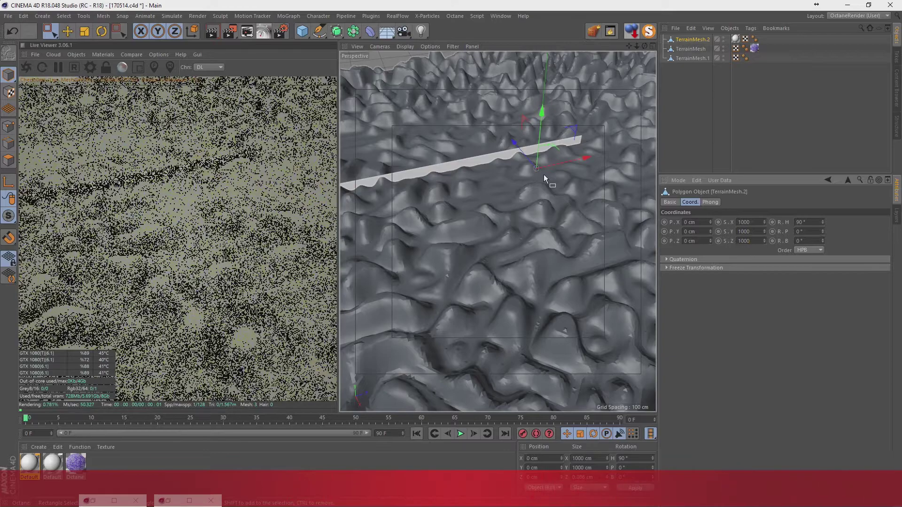
pyautogui.write('1000')
pyautogui.press('Return')
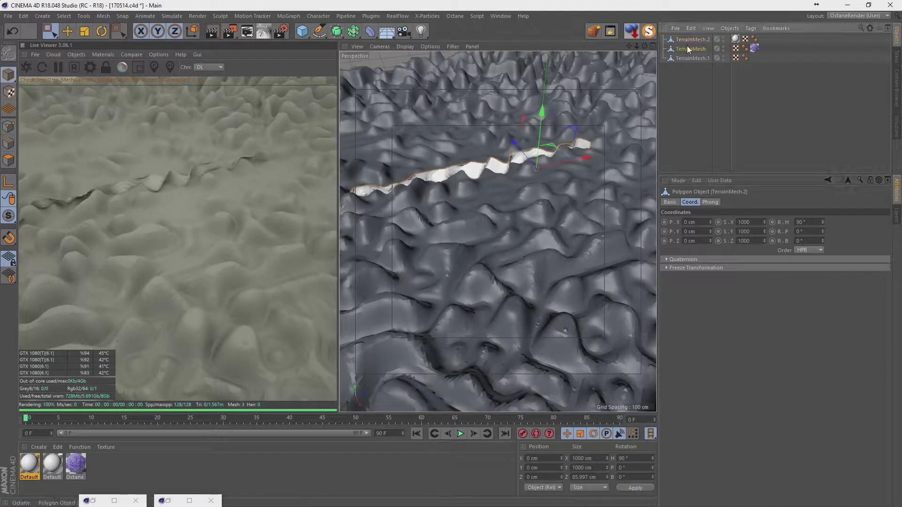
# Add an Octane Camera to the scene from the Live Viewer Objects menu
pyautogui.click(687, 47)
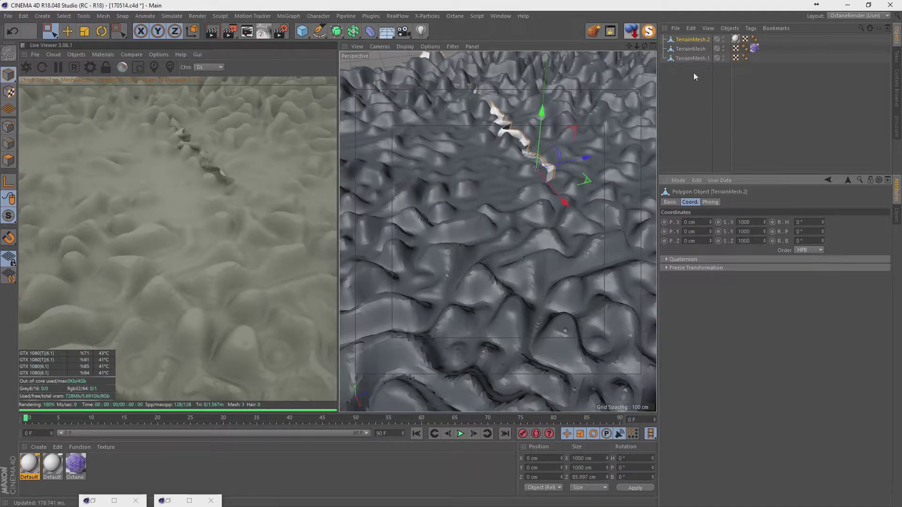
pyautogui.keyDown('ctrl'); pyautogui.click(698, 57); pyautogui.keyUp('ctrl')
pyautogui.moveTo(698, 57); pyautogui.dragTo(687, 47)
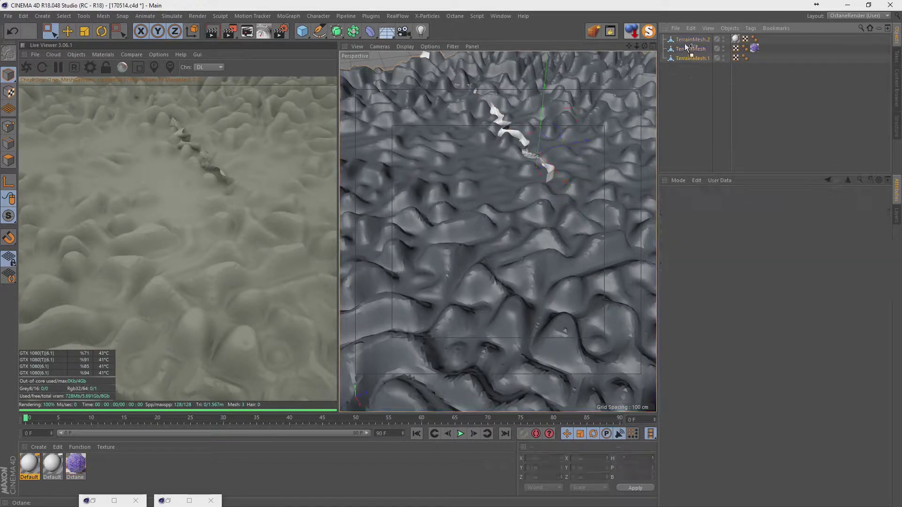
pyautogui.click(75, 55)
pyautogui.click(89, 70)
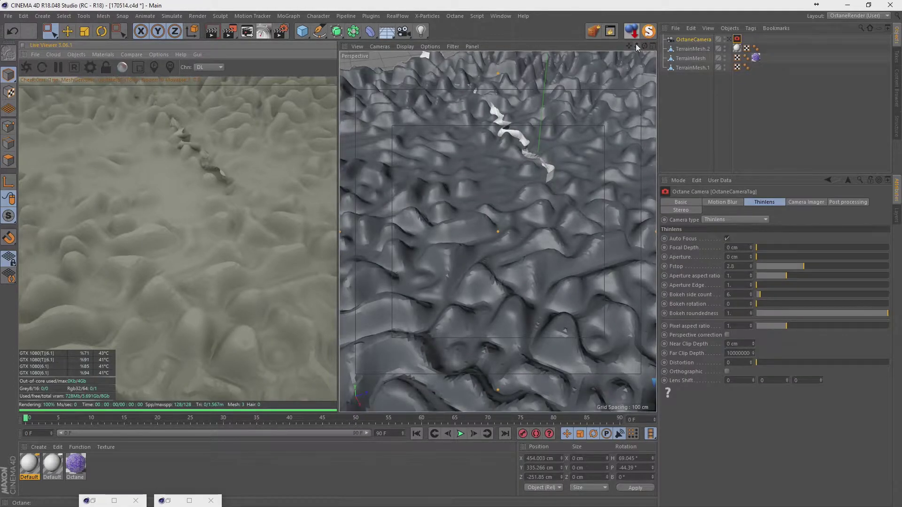
pyautogui.moveTo(635, 45)
pyautogui.mouseDown()
pyautogui.moveTo(562, 161)
pyautogui.moveTo(599, 119)
pyautogui.moveTo(629, 125)
pyautogui.moveTo(589, 139)
pyautogui.mouseUp()
pyautogui.click(694, 49)
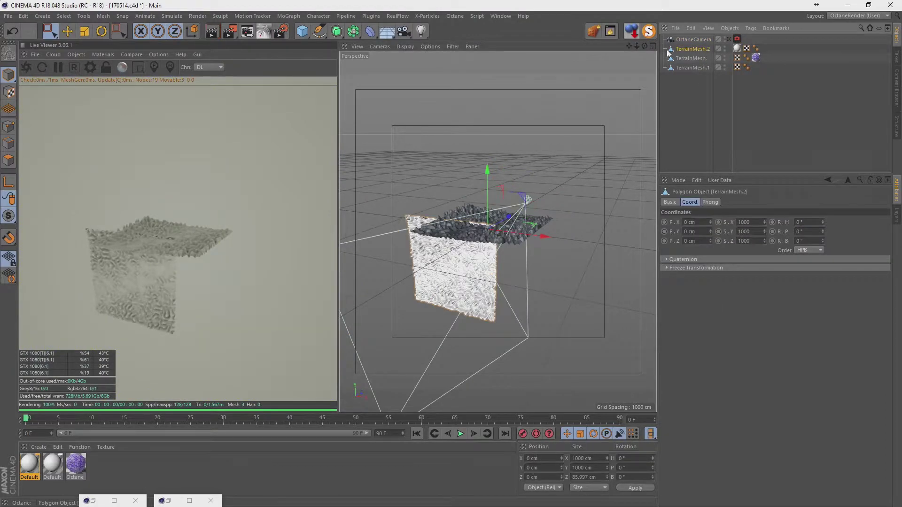
# Centre TerrainMesh.2's axis with Axis Center, enabling Auto Update
pyautogui.click(83, 16)
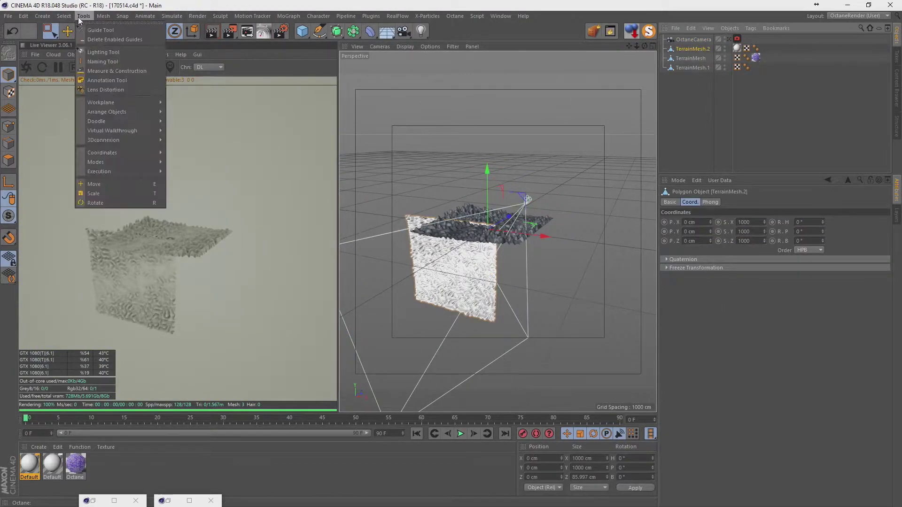
pyautogui.click(103, 15)
pyautogui.click(176, 103)
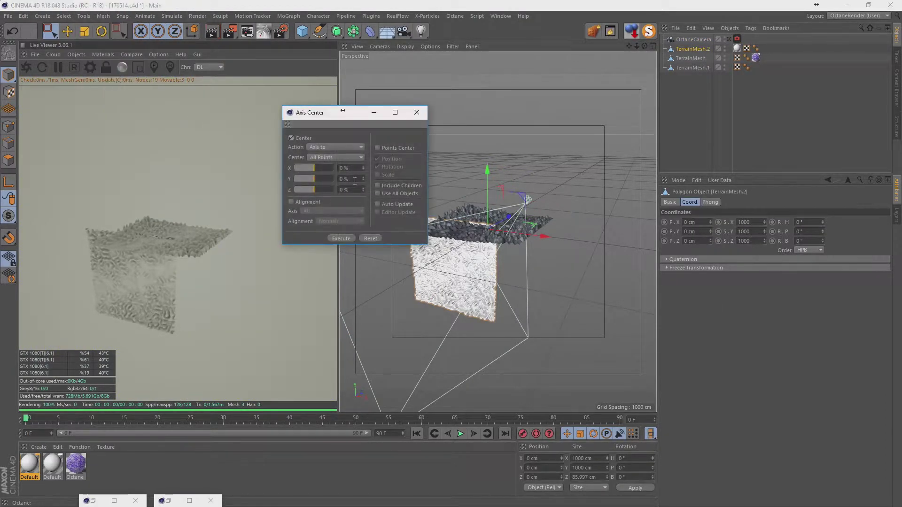
pyautogui.click(393, 206)
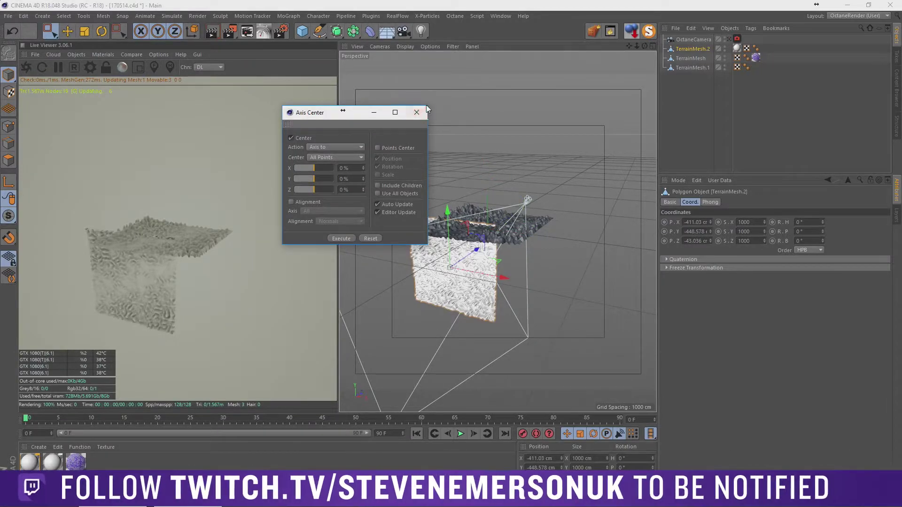
pyautogui.click(422, 116)
# Set TerrainMesh.2's pitch to -90°
pyautogui.moveTo(823, 231)
pyautogui.mouseDown()
pyautogui.moveTo(822, 221)
pyautogui.moveTo(815, 233)
pyautogui.mouseUp()
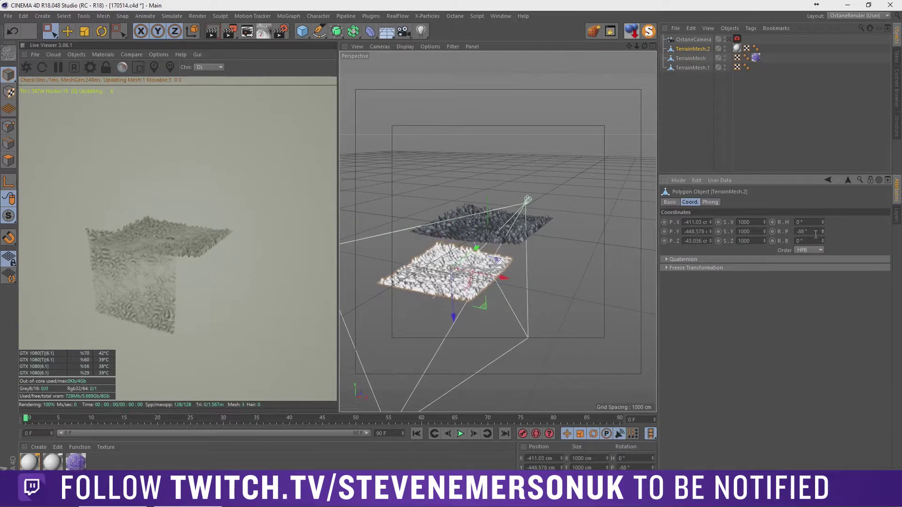
pyautogui.write('0')
pyautogui.press('Return')
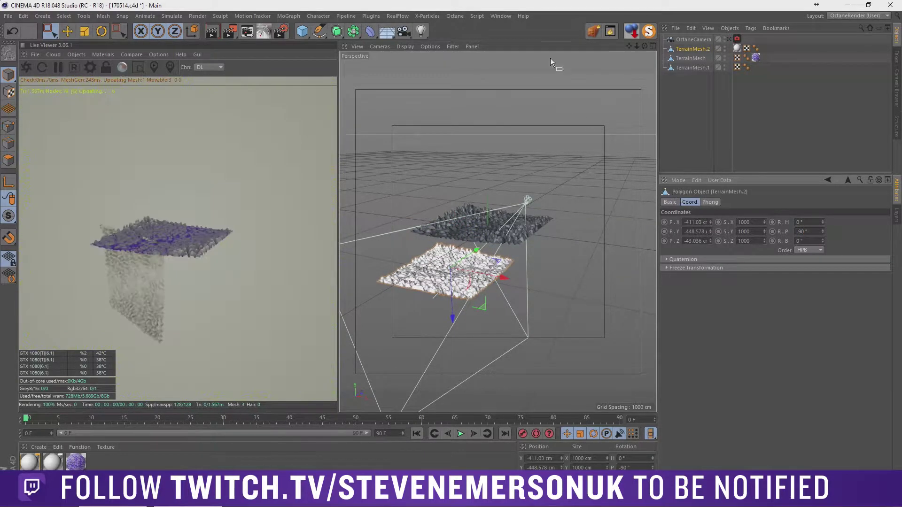
# Zero TerrainMesh.2's X, Y and Z position and view it against the purple terrain
pyautogui.doubleClick(696, 222)
pyautogui.write('0')
pyautogui.press('Return')
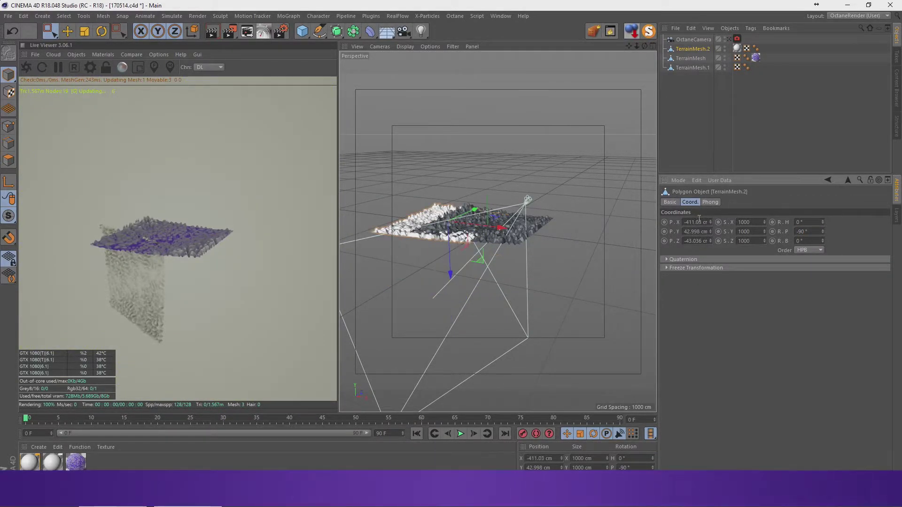
pyautogui.doubleClick(700, 231)
pyautogui.write('0')
pyautogui.press('Return')
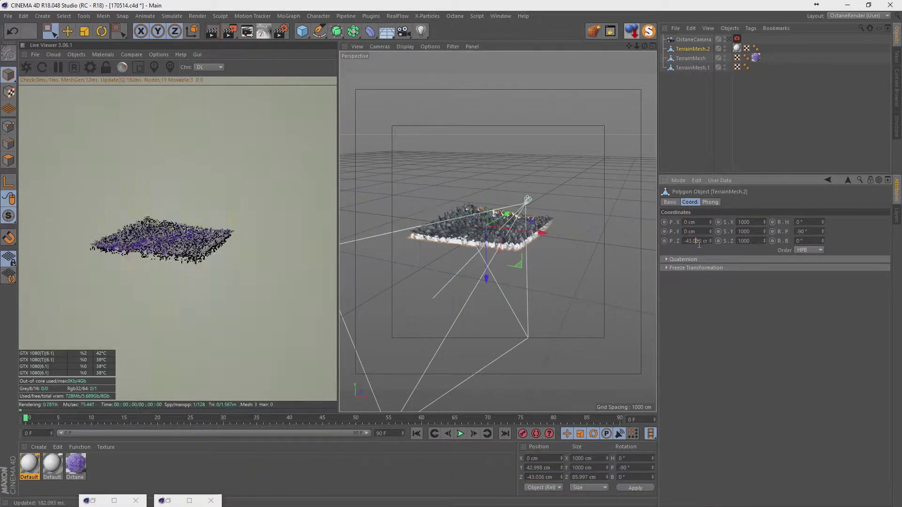
pyautogui.write('0')
pyautogui.press('Return')
pyautogui.keyDown('alt'); pyautogui.moveTo(501, 233); pyautogui.dragTo(566, 140); pyautogui.keyUp('alt')
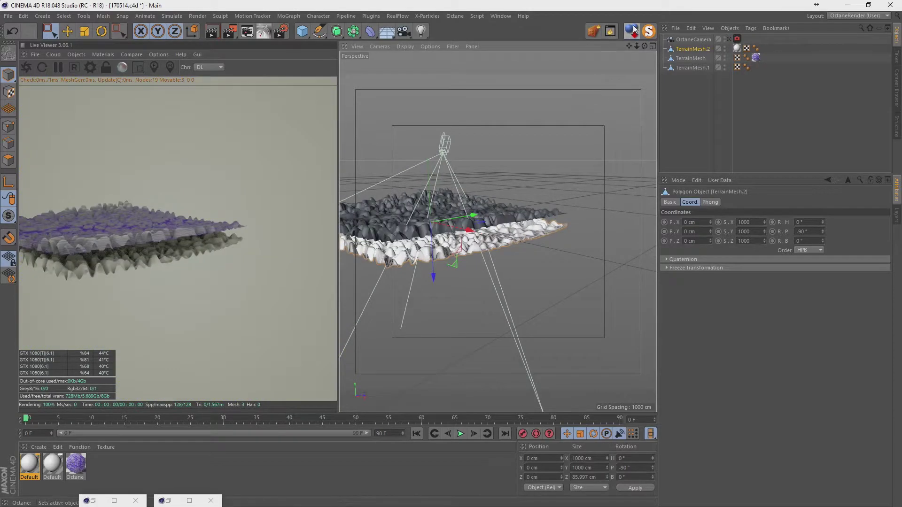
pyautogui.keyDown('alt'); pyautogui.moveTo(523, 101); pyautogui.dragTo(481, 145); pyautogui.keyUp('alt')
# Move the Octane material tag onto TerrainMesh.2 and delete its extra tag
pyautogui.keyDown('alt'); pyautogui.moveTo(480, 145); pyautogui.dragTo(611, 128, button='right'); pyautogui.keyUp('alt')
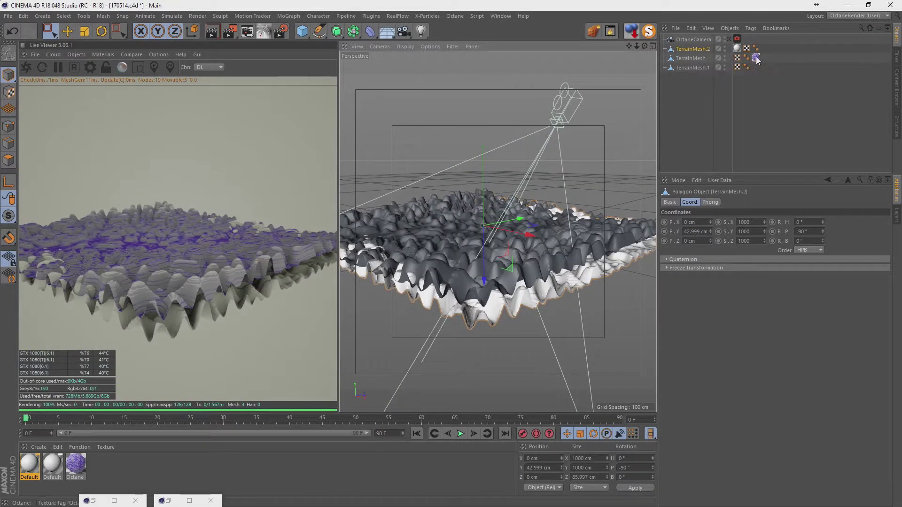
pyautogui.moveTo(755, 57); pyautogui.dragTo(764, 49)
pyautogui.press('Delete')
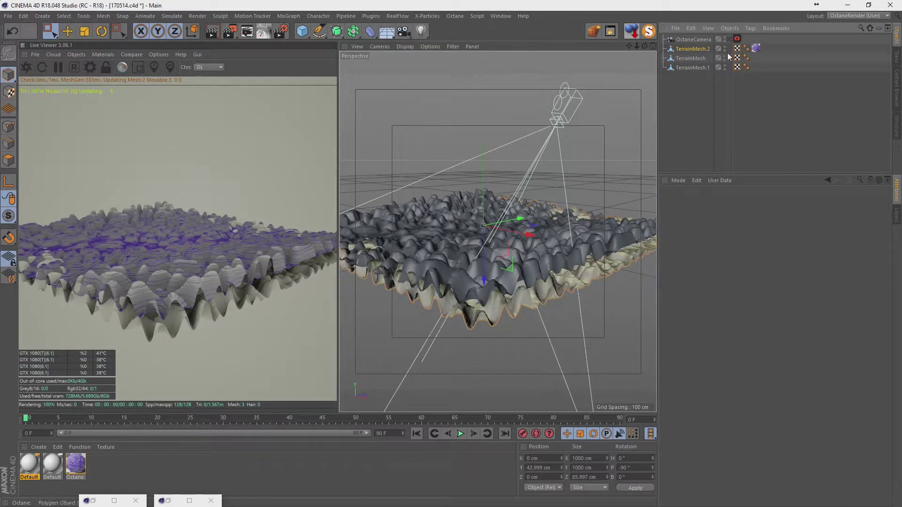
# Hide the original TerrainMesh and TerrainMesh.1 objects
pyautogui.click(708, 95)
pyautogui.click(690, 58)
pyautogui.keyDown('shift'); pyautogui.click(692, 67); pyautogui.keyUp('shift')
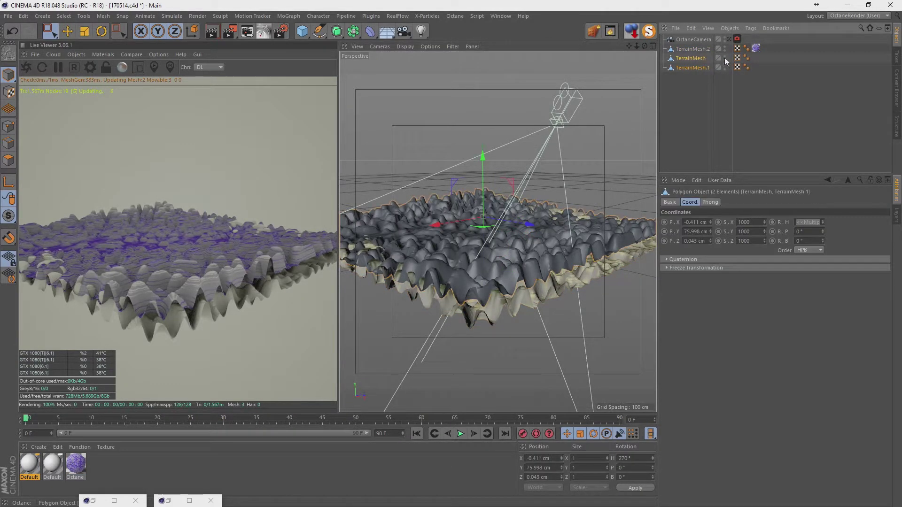
pyautogui.click(725, 66)
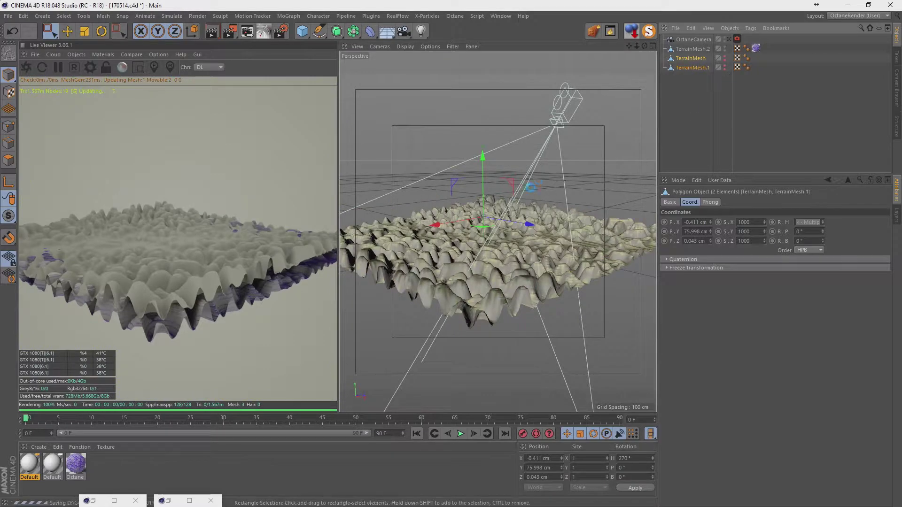
# Save the scene, then select TerrainMesh.2 and orbit to check its material
pyautogui.click(8, 16)
pyautogui.click(239, 136)
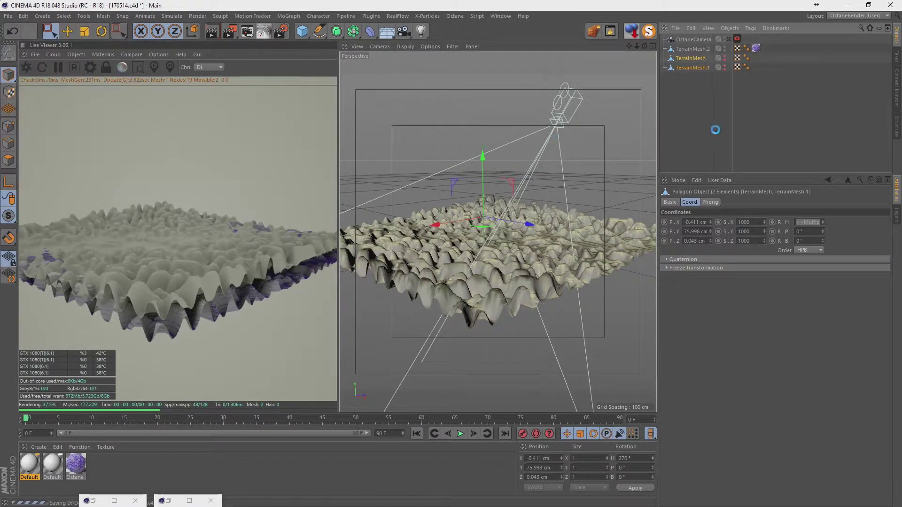
pyautogui.click(756, 47)
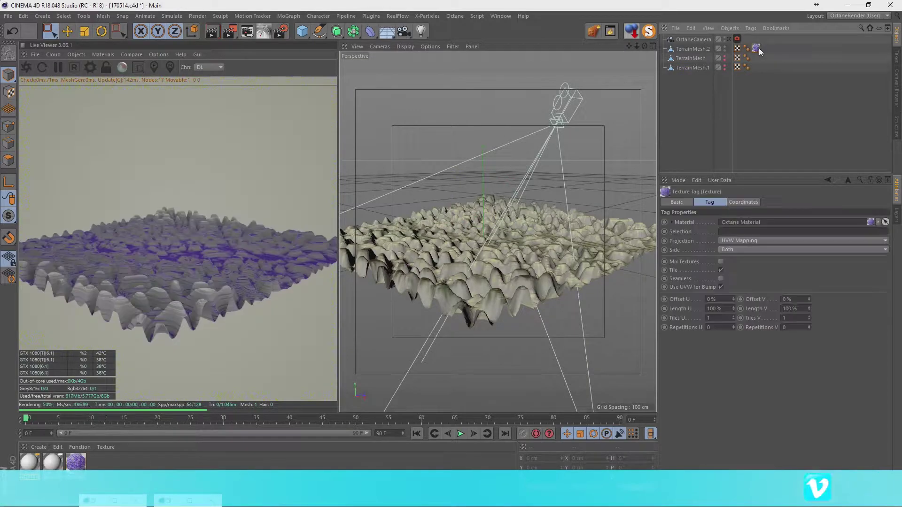
pyautogui.click(693, 49)
pyautogui.moveTo(481, 230)
pyautogui.keyDown('alt'); pyautogui.mouseDown()
pyautogui.moveTo(503, 262)
pyautogui.moveTo(504, 235)
pyautogui.moveTo(514, 230)
pyautogui.moveTo(526, 255)
pyautogui.moveTo(541, 238)
pyautogui.moveTo(525, 240)
pyautogui.moveTo(535, 232)
pyautogui.mouseUp(); pyautogui.keyUp('alt')
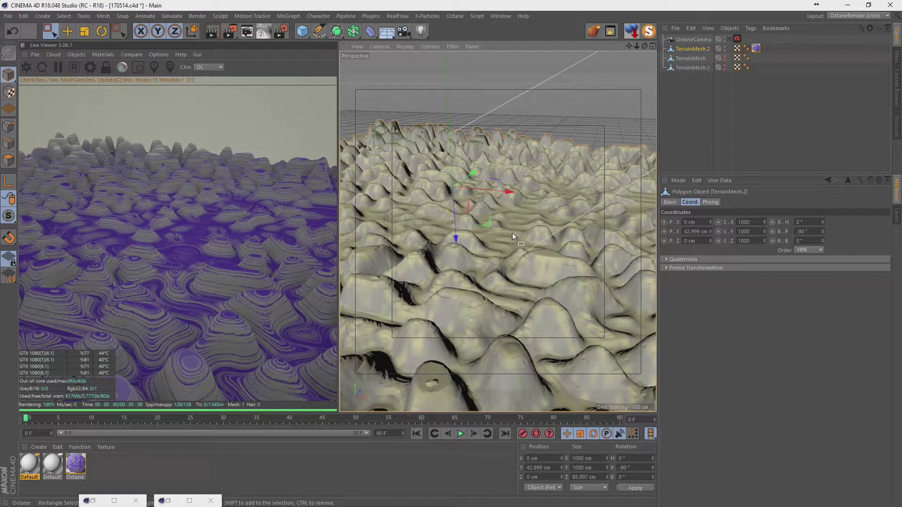
# Orbit around the terrain and add a 400 × 400 cm Plane primitive at the origin
pyautogui.hotkey('ctrl', 'shift', 'z')
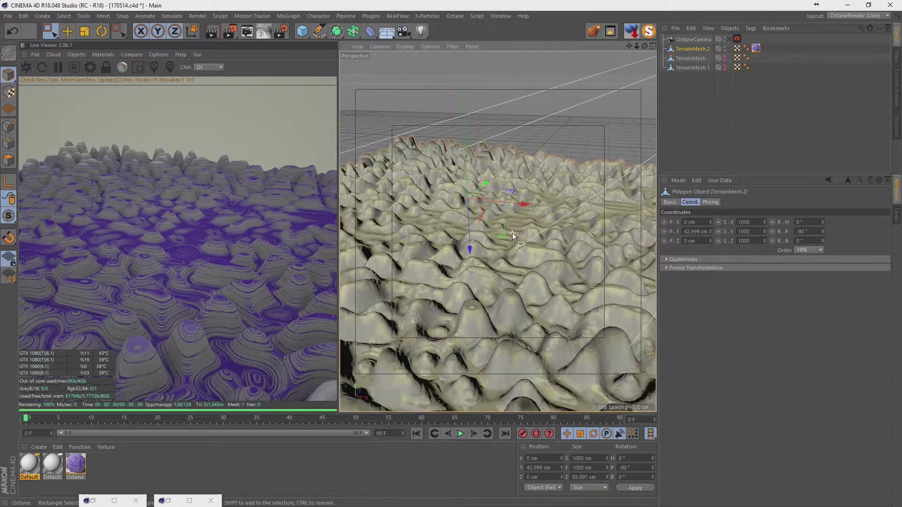
pyautogui.moveTo(512, 232)
pyautogui.keyDown('alt'); pyautogui.mouseDown()
pyautogui.moveTo(509, 268)
pyautogui.moveTo(582, 225)
pyautogui.mouseUp(); pyautogui.keyUp('alt')
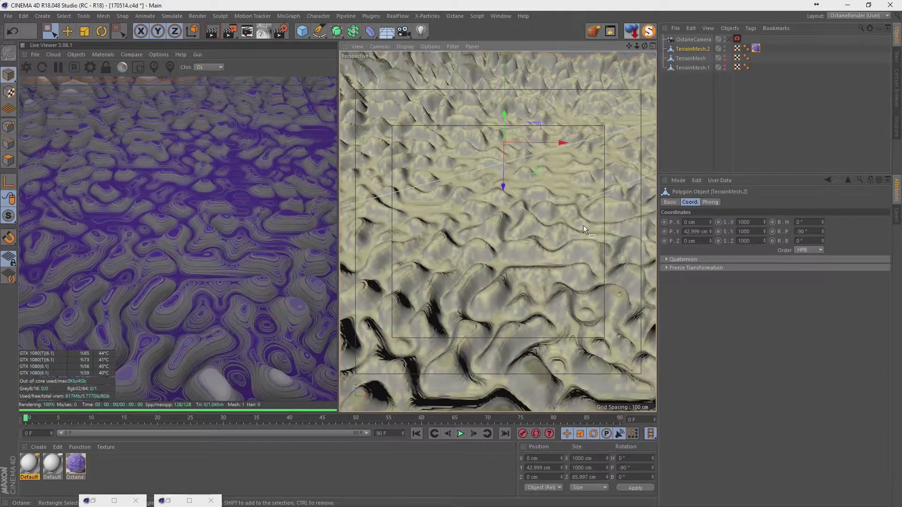
pyautogui.moveTo(503, 250)
pyautogui.keyDown('alt'); pyautogui.mouseDown()
pyautogui.moveTo(560, 210)
pyautogui.moveTo(588, 239)
pyautogui.moveTo(596, 227)
pyautogui.moveTo(586, 236)
pyautogui.moveTo(554, 233)
pyautogui.moveTo(560, 242)
pyautogui.moveTo(543, 244)
pyautogui.moveTo(493, 208)
pyautogui.moveTo(481, 186)
pyautogui.moveTo(486, 195)
pyautogui.mouseUp(); pyautogui.keyUp('alt')
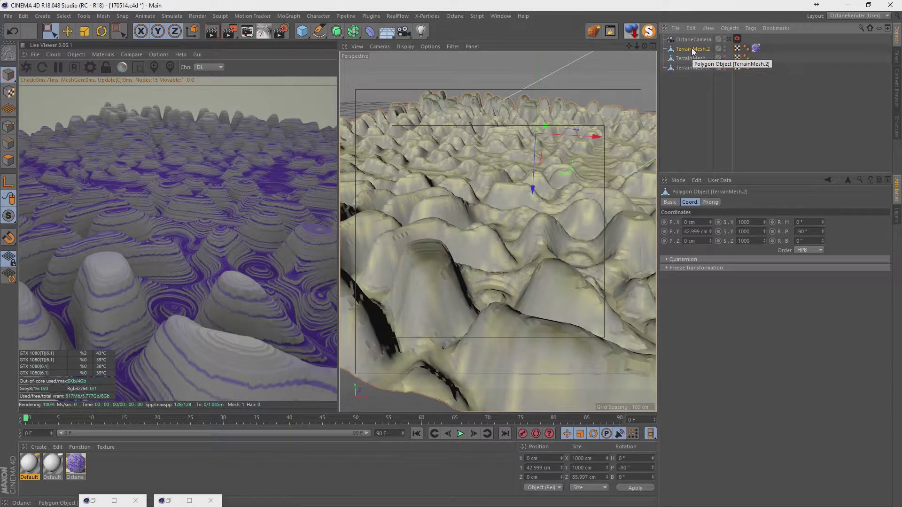
pyautogui.click(508, 16)
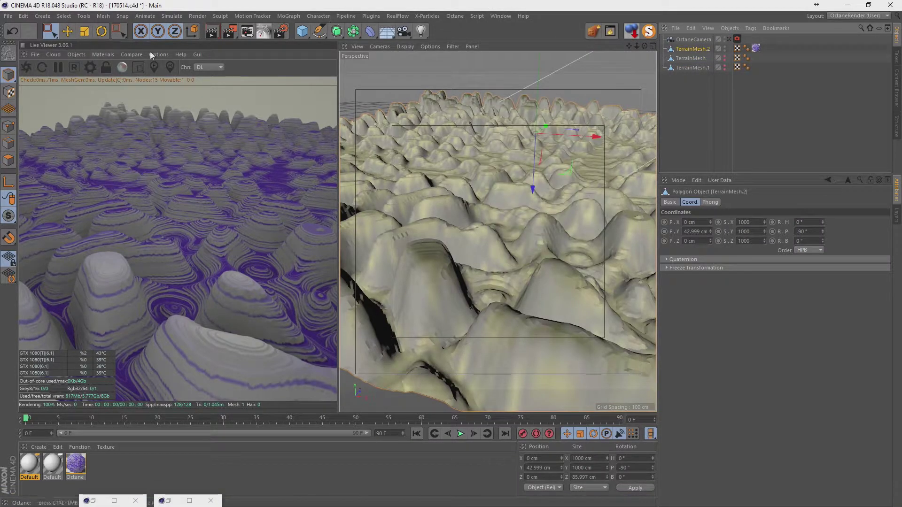
pyautogui.moveTo(311, 34); pyautogui.dragTo(399, 57)
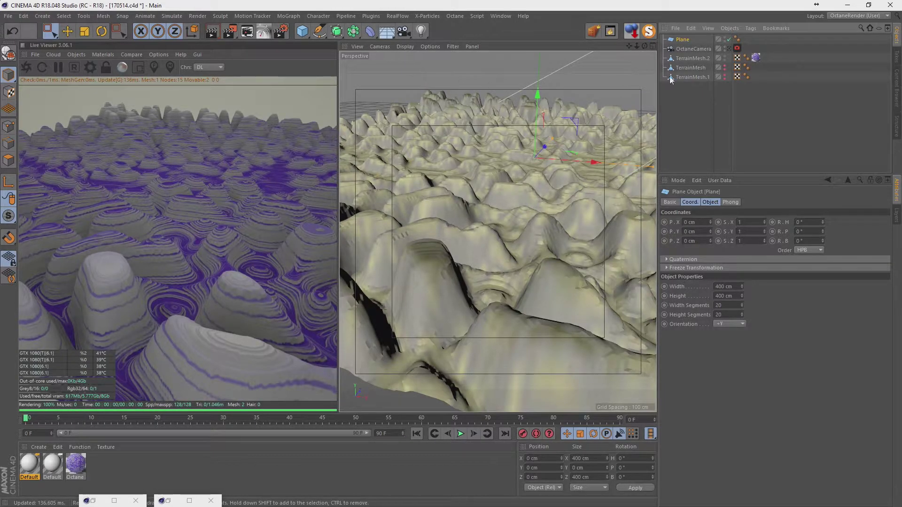
# Set the Plane to 1 × 1 segments and 1000 × 1000 cm size
pyautogui.click(732, 306)
pyautogui.press('Tab')
pyautogui.write('1')
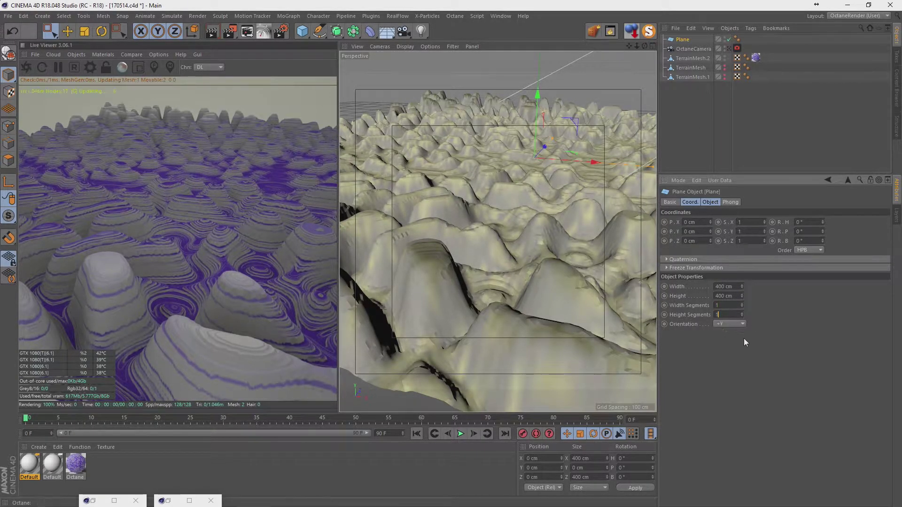
pyautogui.press('Tab')
pyautogui.write('1000')
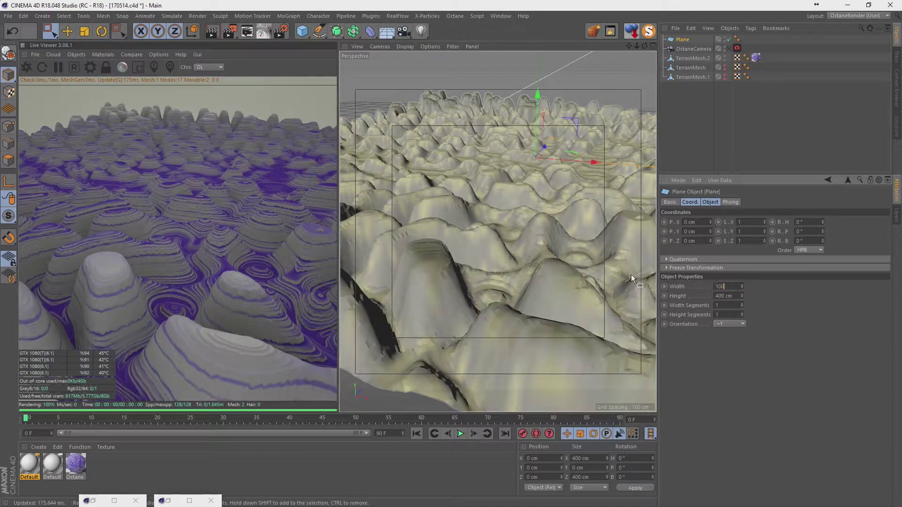
pyautogui.press('Tab')
pyautogui.write('1000')
pyautogui.press('Return')
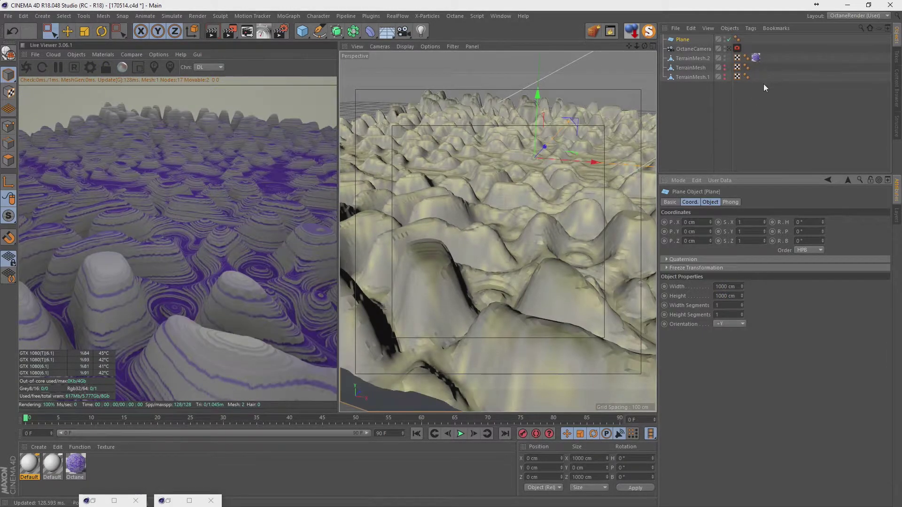
# Convert the Plane into an editable polygon object and keep it selected
pyautogui.press('c')
pyautogui.click(683, 40)
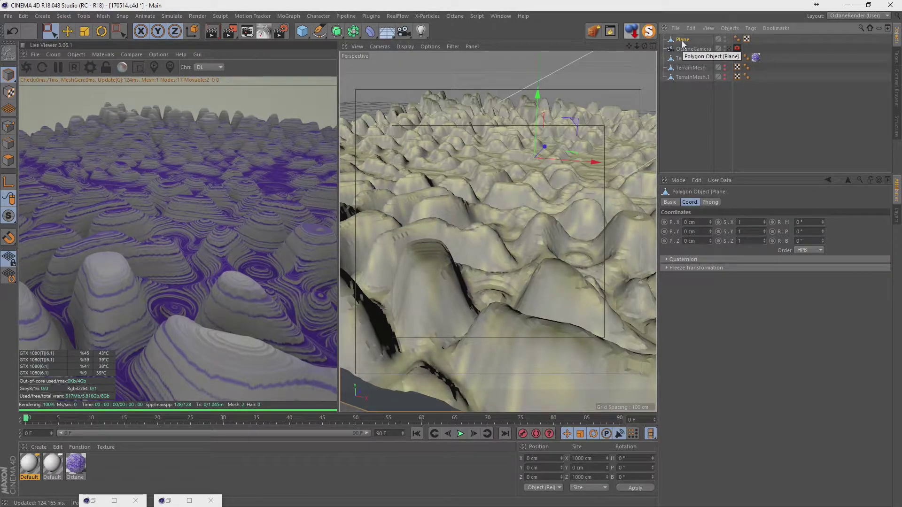
pyautogui.click(709, 95)
pyautogui.click(685, 43)
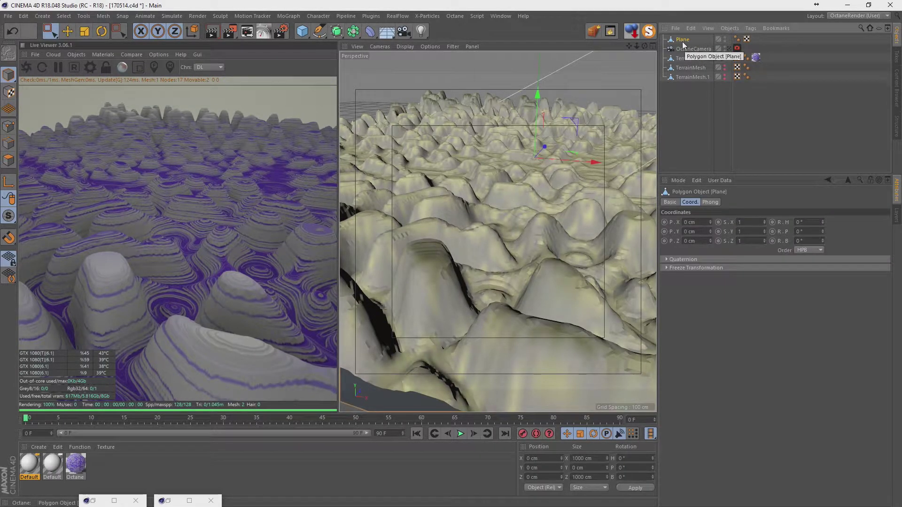
# Create a new Octane material, apply it to the Plane and open it for editing
pyautogui.click(39, 449)
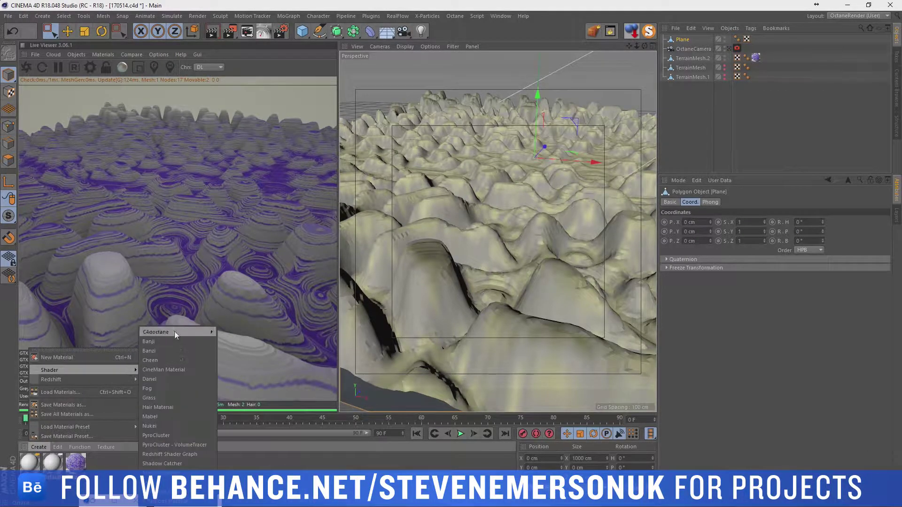
pyautogui.click(252, 329)
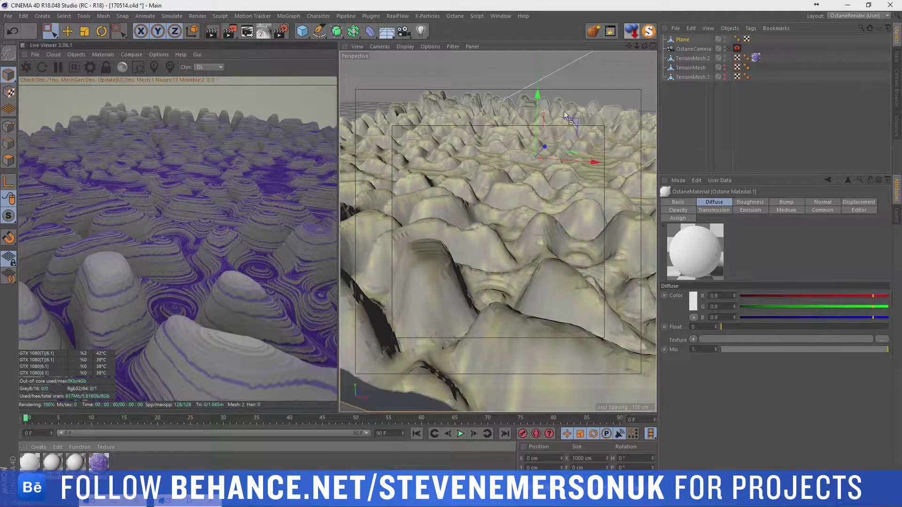
pyautogui.moveTo(39, 468); pyautogui.dragTo(682, 39)
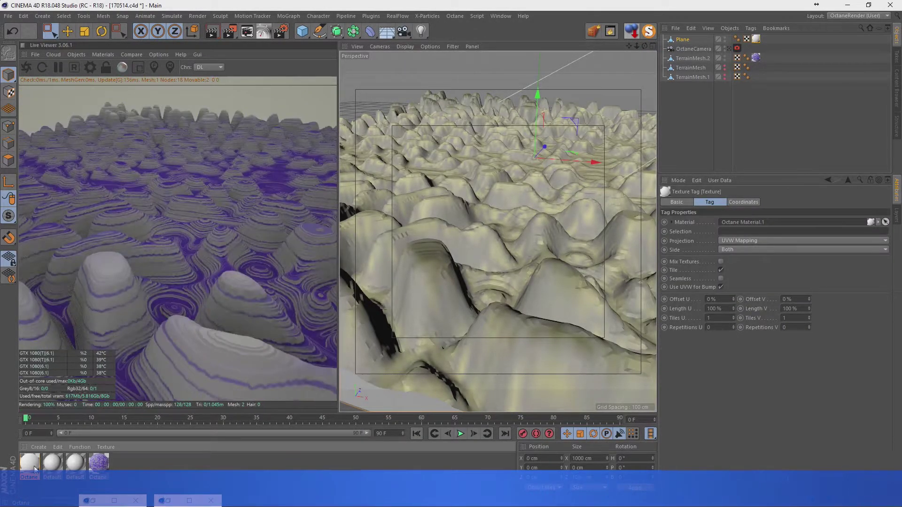
pyautogui.doubleClick(29, 463)
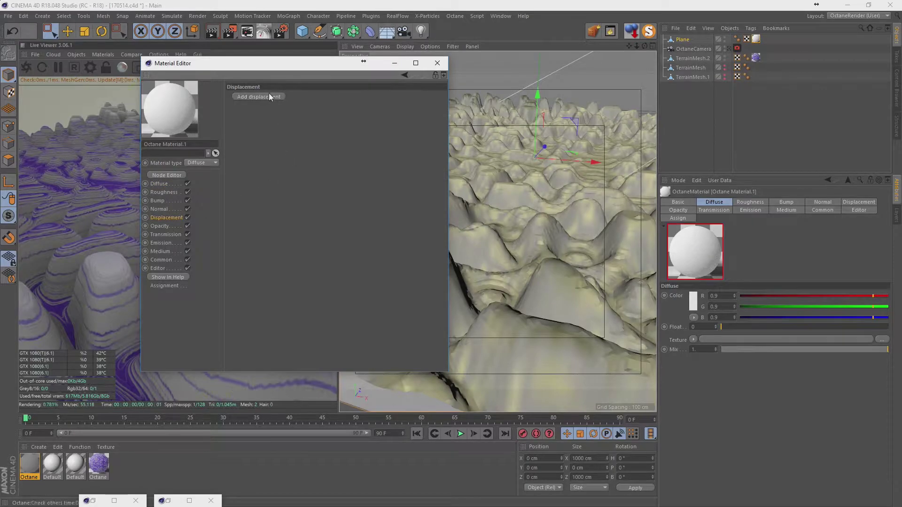
# Add displacement to the material using 170514 height.tif as its texture
pyautogui.click(258, 97)
pyautogui.click(439, 105)
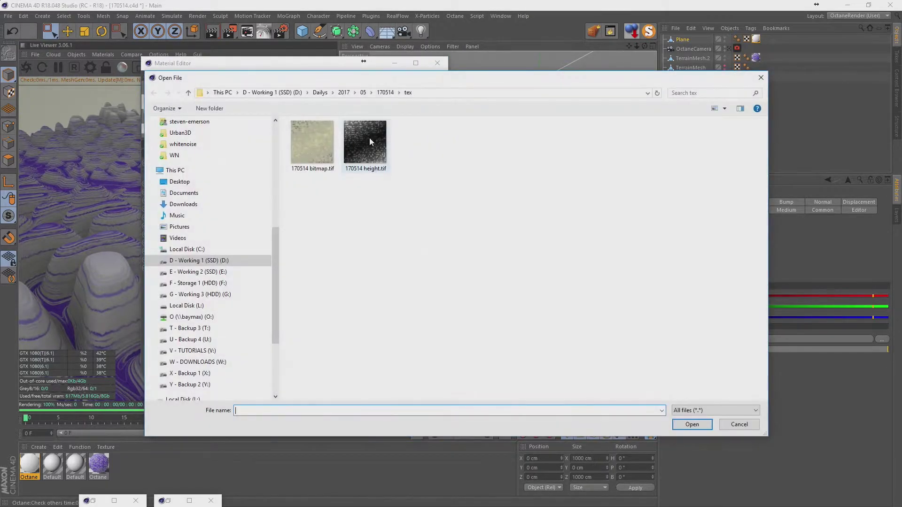
pyautogui.doubleClick(369, 137)
# Load 170514 bitmap.tif as the material's diffuse colour texture
pyautogui.click(169, 184)
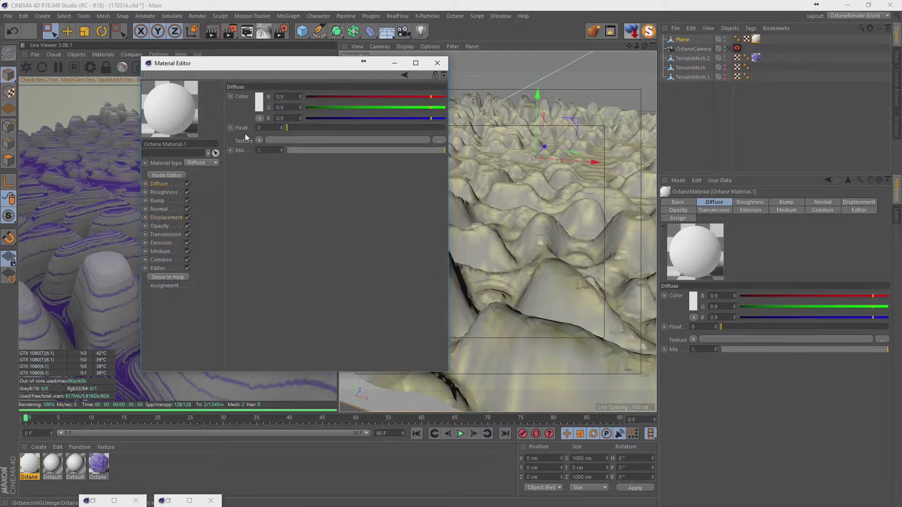
pyautogui.click(260, 140)
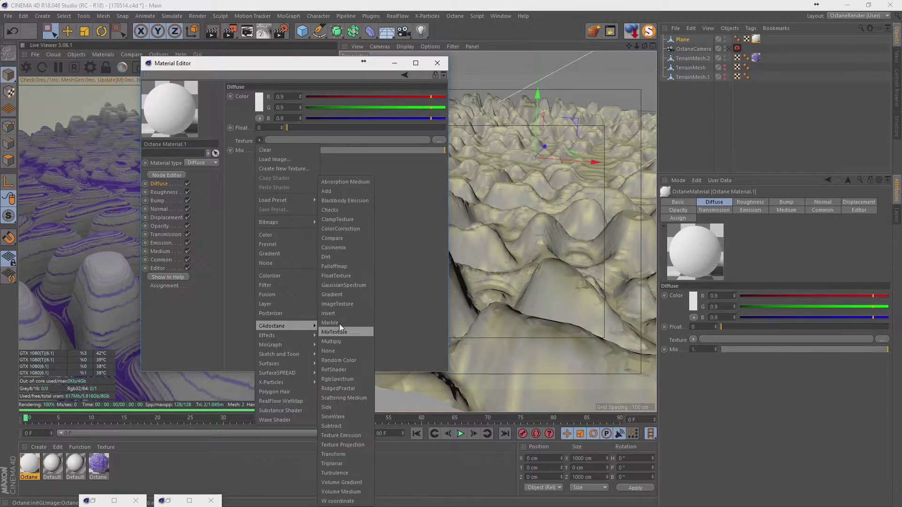
pyautogui.click(423, 225)
pyautogui.click(438, 141)
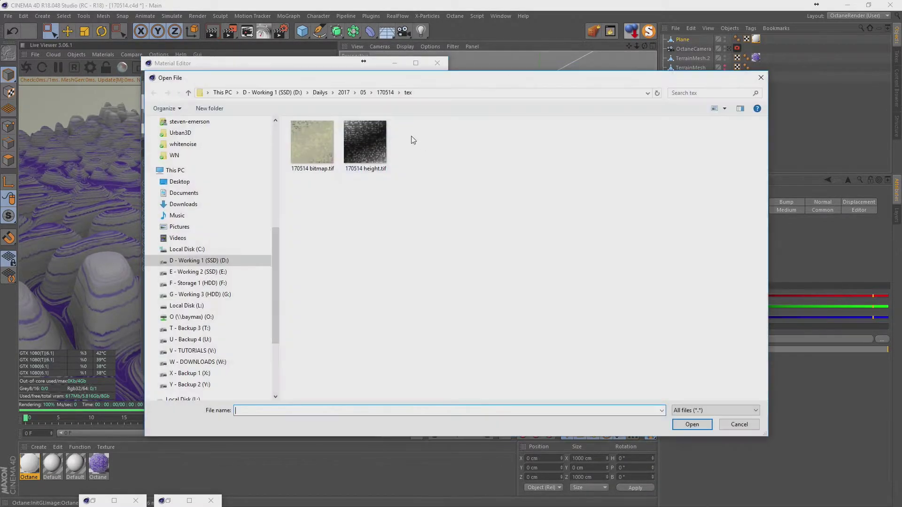
pyautogui.doubleClick(317, 142)
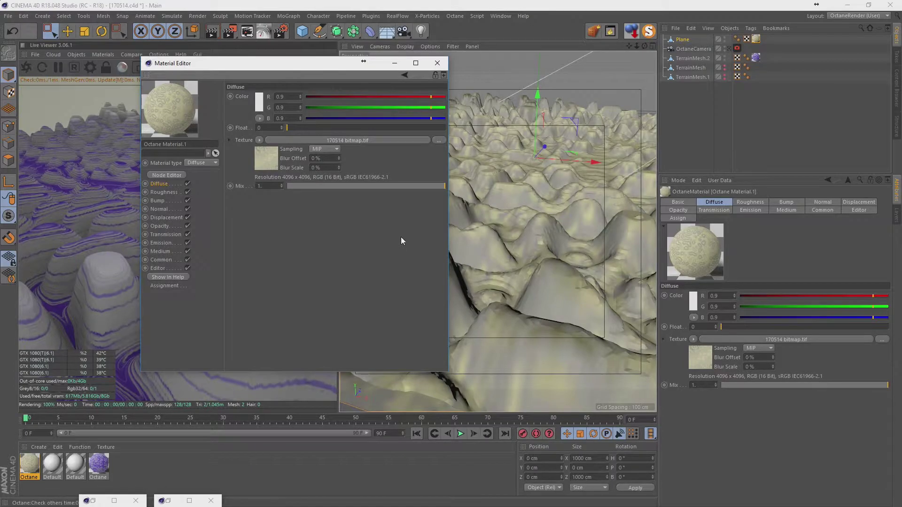
# Set displacement detail to 4096x4096 and amount to 100 cm, then close the editor
pyautogui.click(167, 218)
pyautogui.click(272, 119)
pyautogui.click(289, 169)
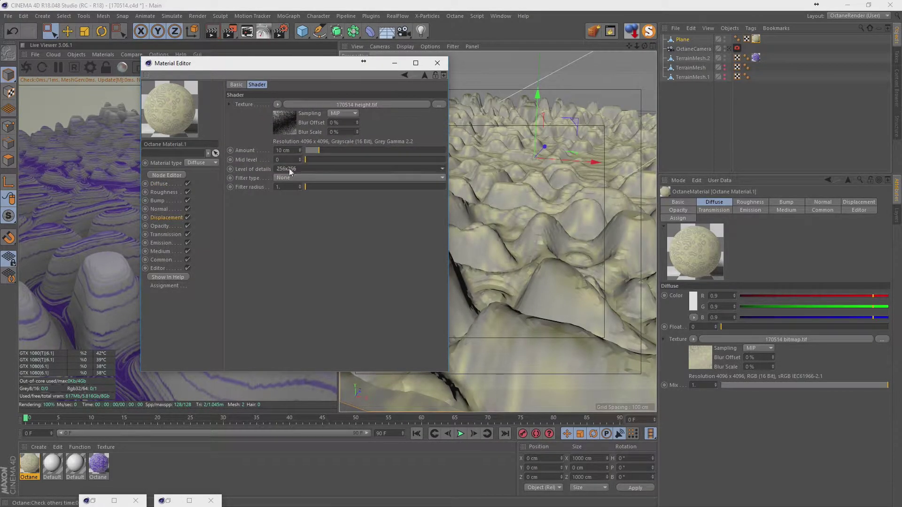
pyautogui.click(294, 213)
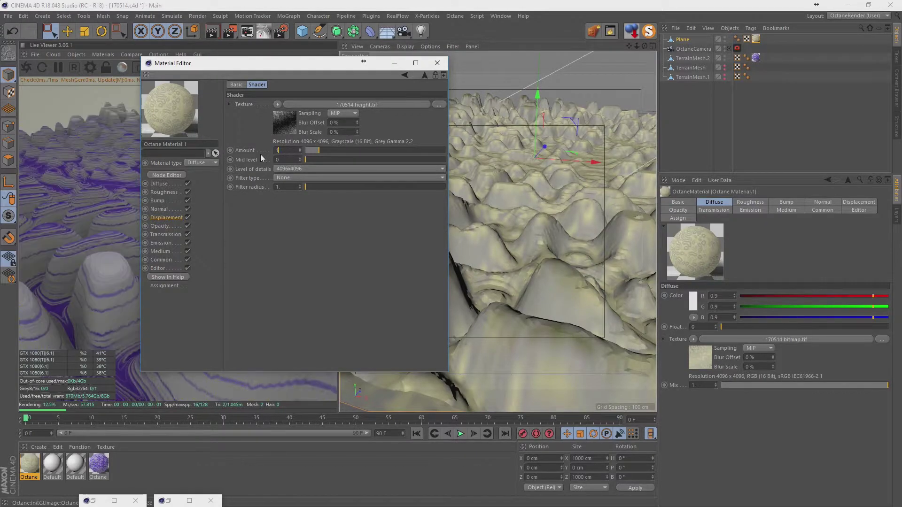
pyautogui.write('100')
pyautogui.press('Return')
pyautogui.moveTo(542, 225); pyautogui.dragTo(714, 110)
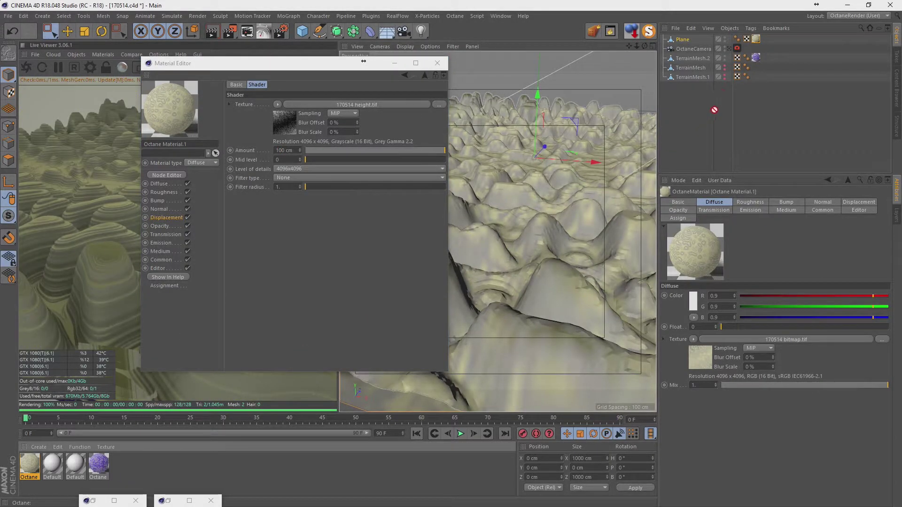
pyautogui.moveTo(724, 78); pyautogui.dragTo(33, 460)
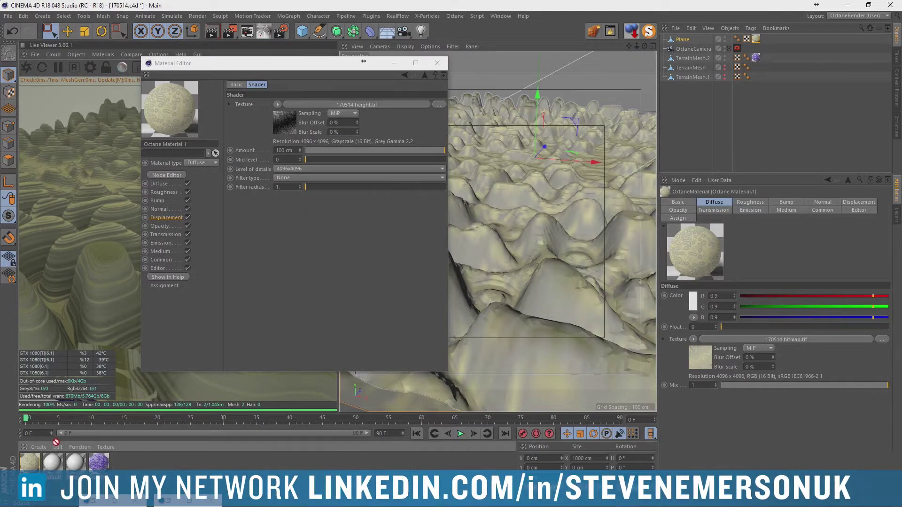
pyautogui.click(437, 63)
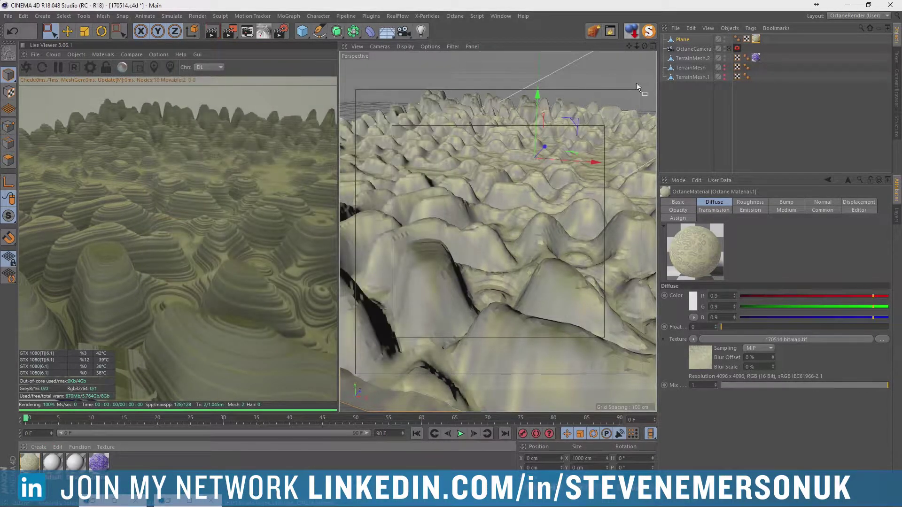
# Nudge the Plane down along Y so it settles at -3.862 cm
pyautogui.moveTo(540, 103); pyautogui.dragTo(539, 114)
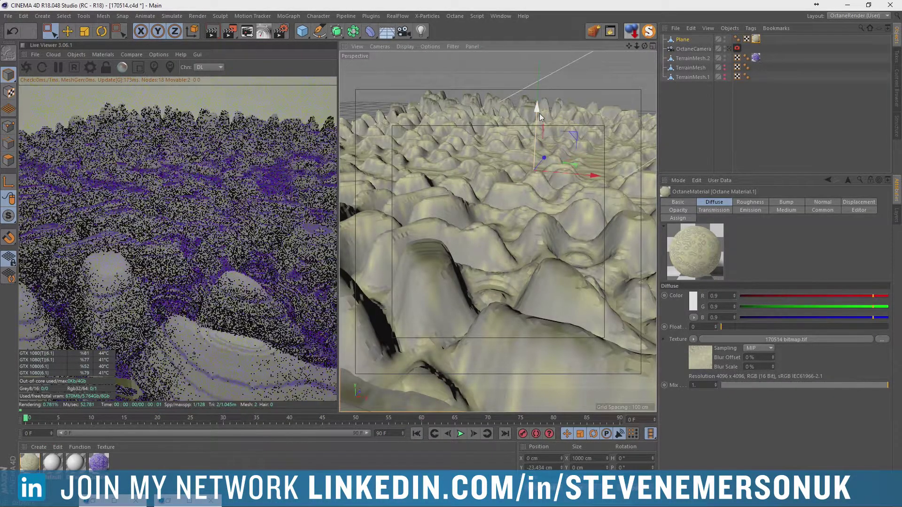
pyautogui.hotkey('ctrl', 'z')
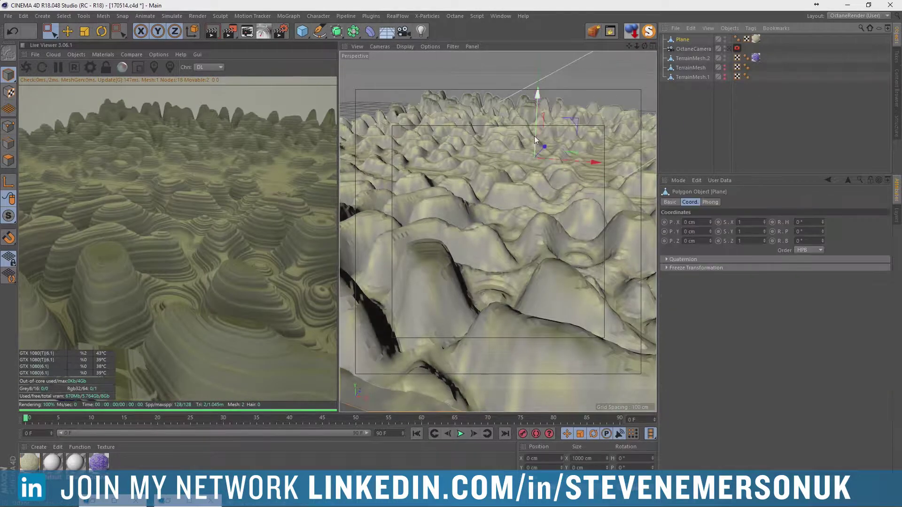
pyautogui.moveTo(539, 111); pyautogui.dragTo(540, 105)
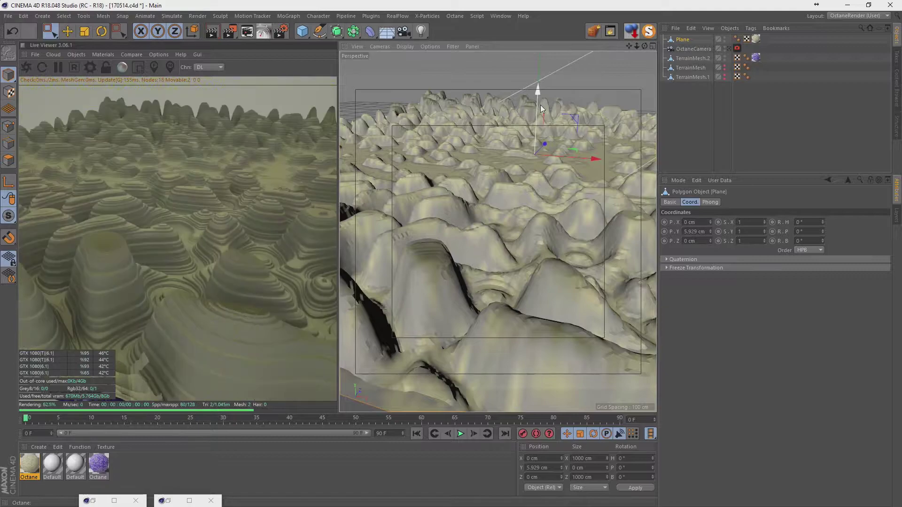
pyautogui.hotkey('ctrl', 'z')
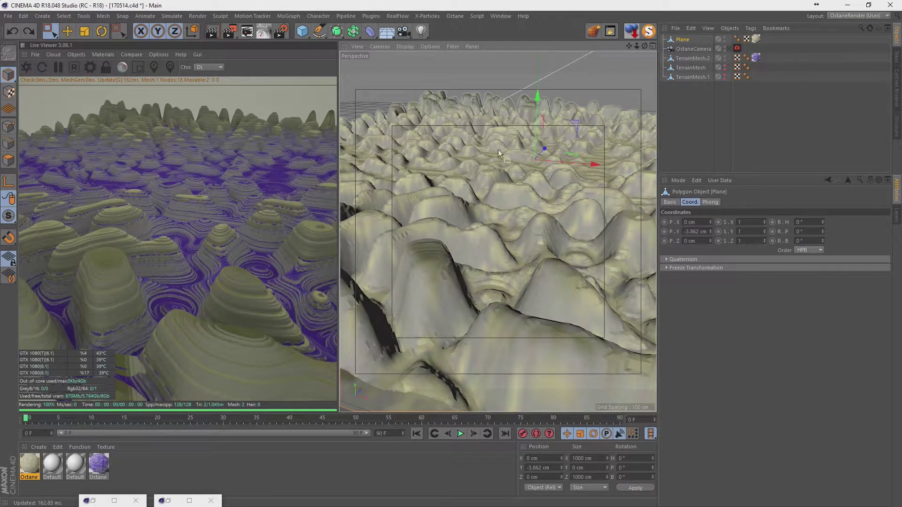
# Raise Material.1's displacement amount to 120 cm and reselect the Plane
pyautogui.doubleClick(29, 464)
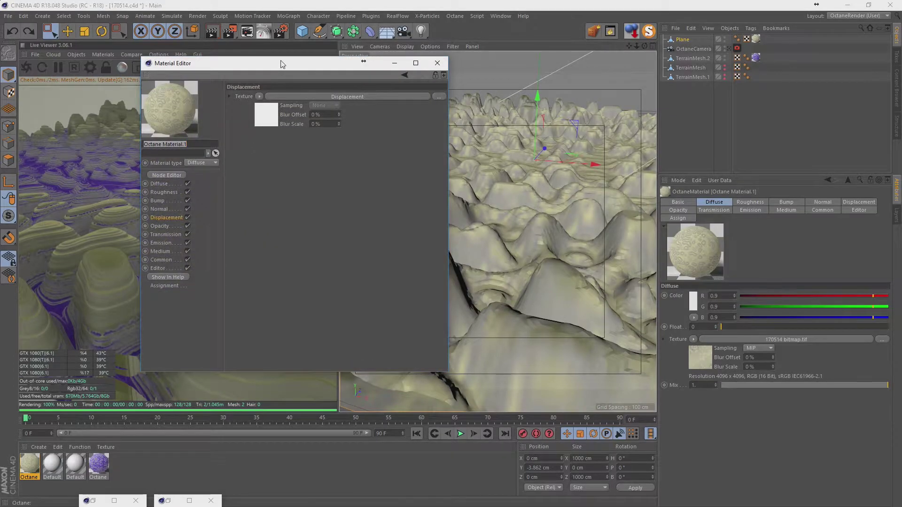
pyautogui.moveTo(281, 64); pyautogui.dragTo(447, 106)
pyautogui.click(425, 137)
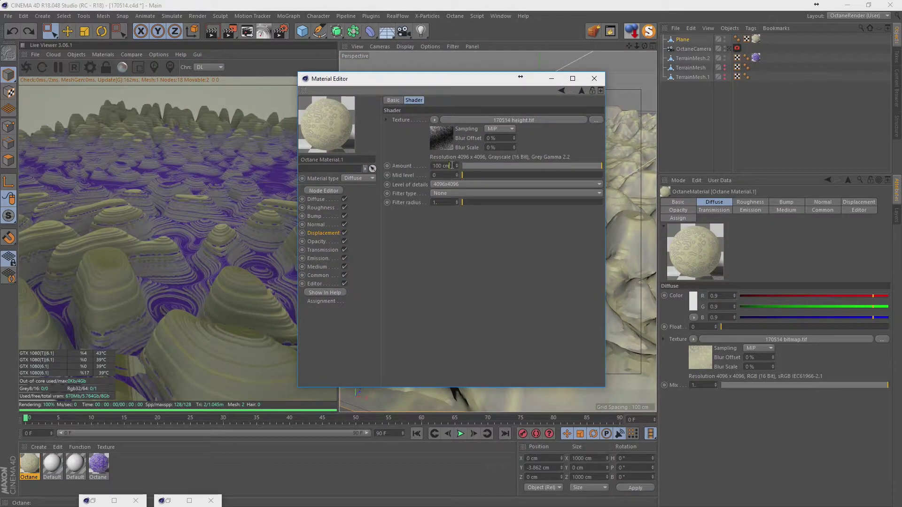
pyautogui.write('120')
pyautogui.press('Return')
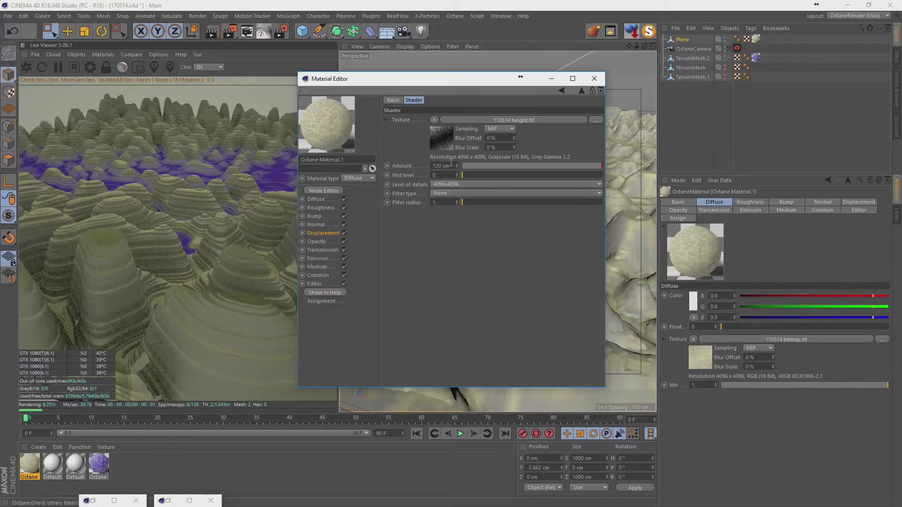
pyautogui.click(594, 78)
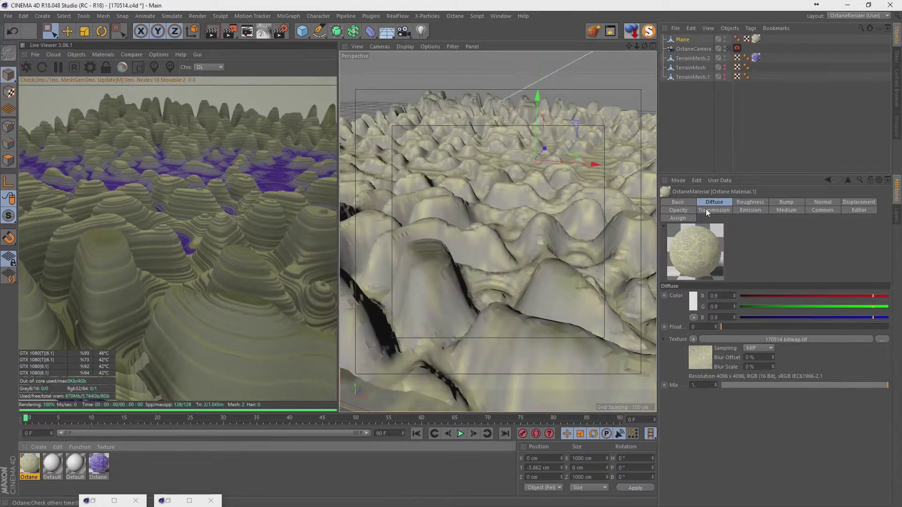
pyautogui.click(717, 143)
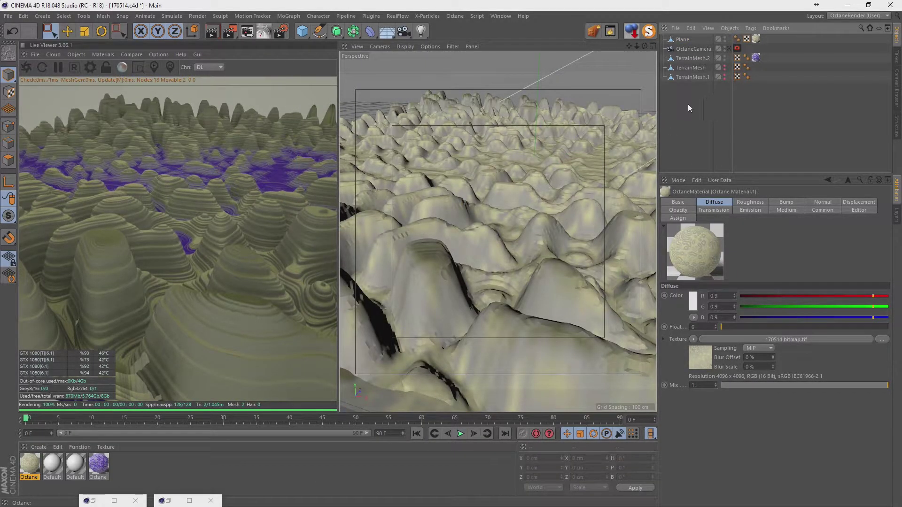
pyautogui.click(687, 40)
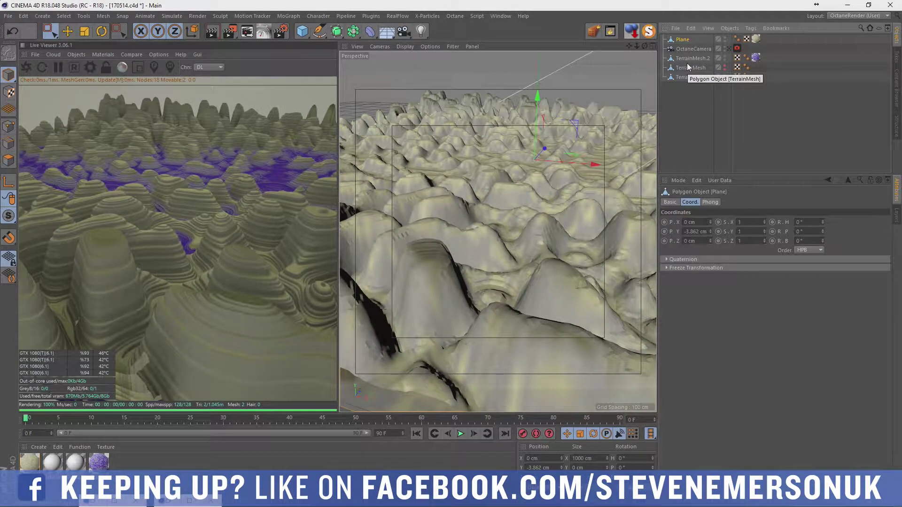
# Reset the Plane to Y 0 cm, then step it down to -16 cm
pyautogui.click(709, 232)
pyautogui.write('0')
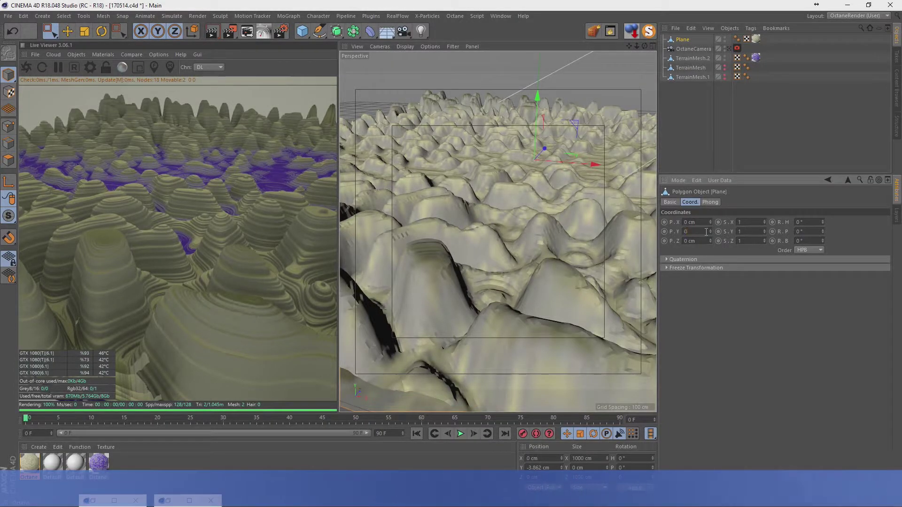
pyautogui.press('Return')
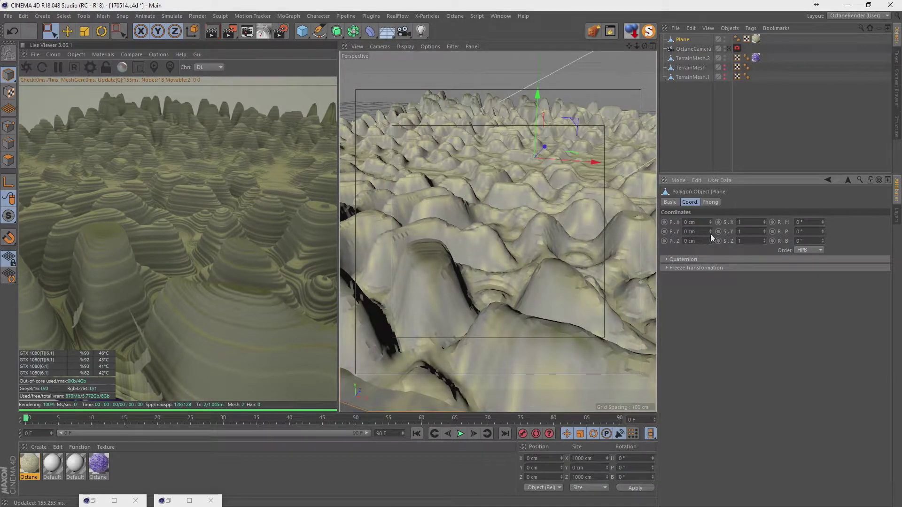
pyautogui.click(711, 234)
pyautogui.click(710, 234)
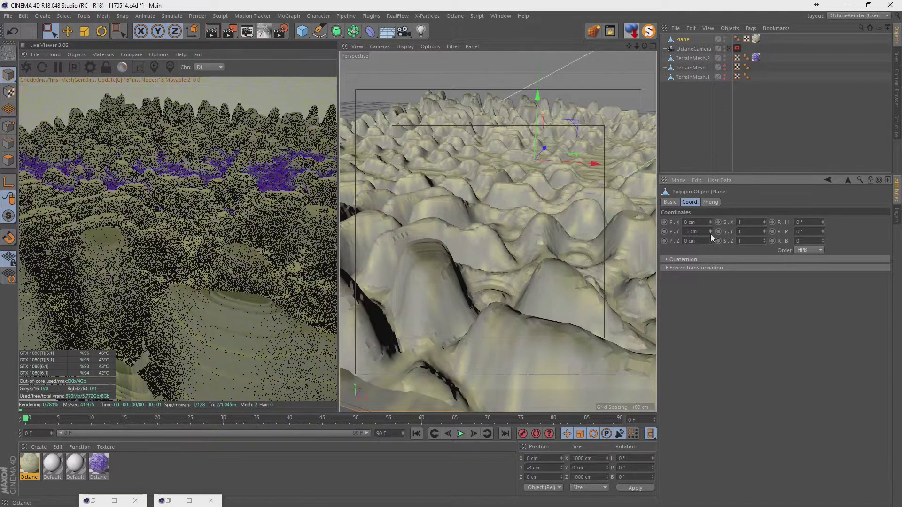
pyautogui.click(711, 234)
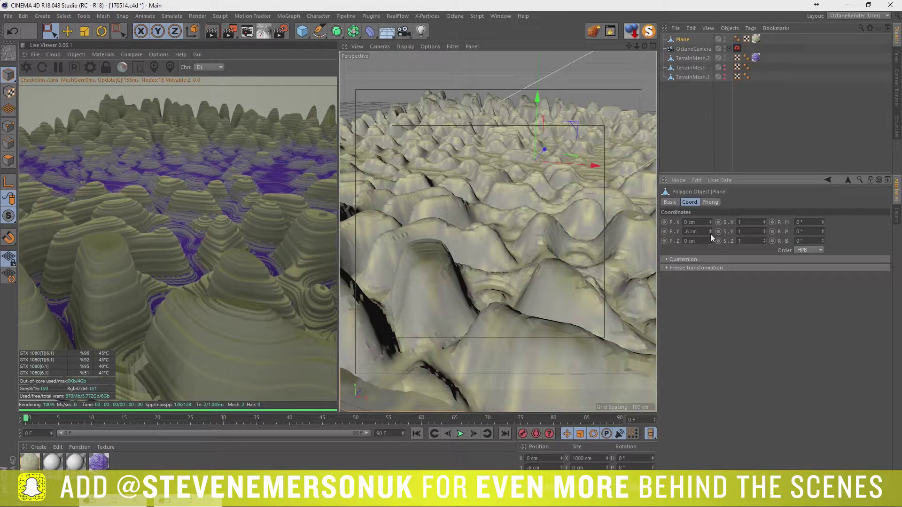
pyautogui.click(710, 234)
pyautogui.click(711, 233)
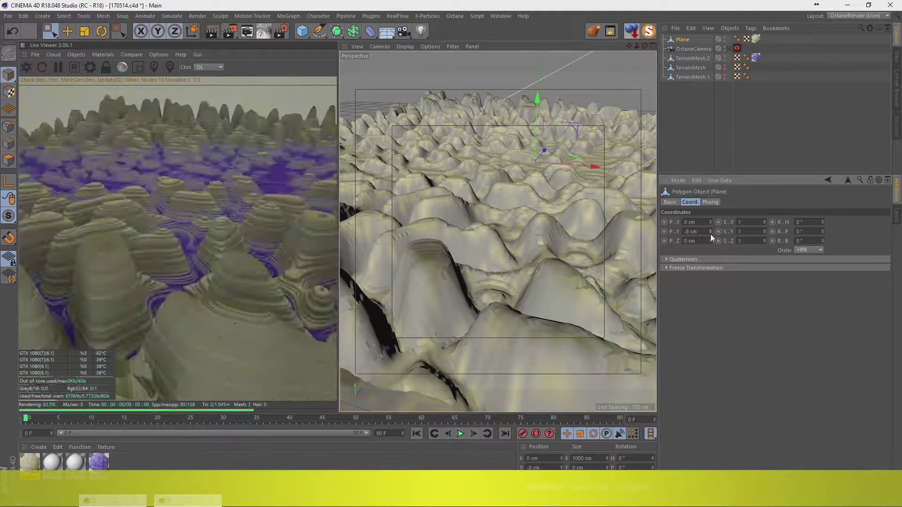
pyautogui.click(710, 233)
pyautogui.click(710, 233)
pyautogui.click(710, 234)
pyautogui.click(710, 234)
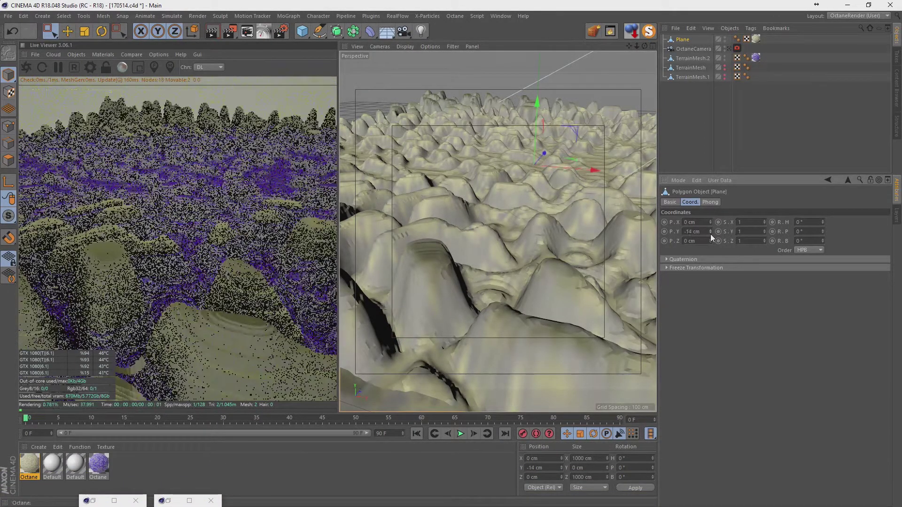
pyautogui.click(711, 234)
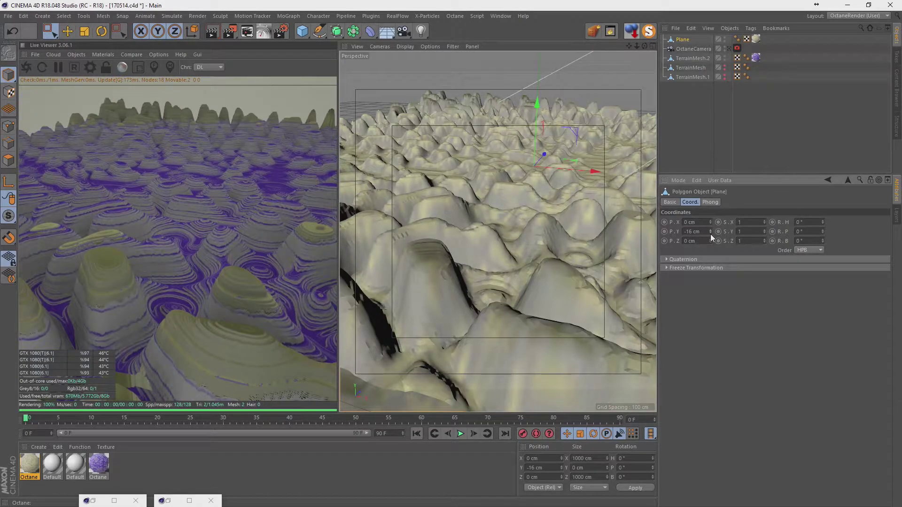
# Review the displacement texture settings and raise the Plane back to -11 cm
pyautogui.doubleClick(29, 464)
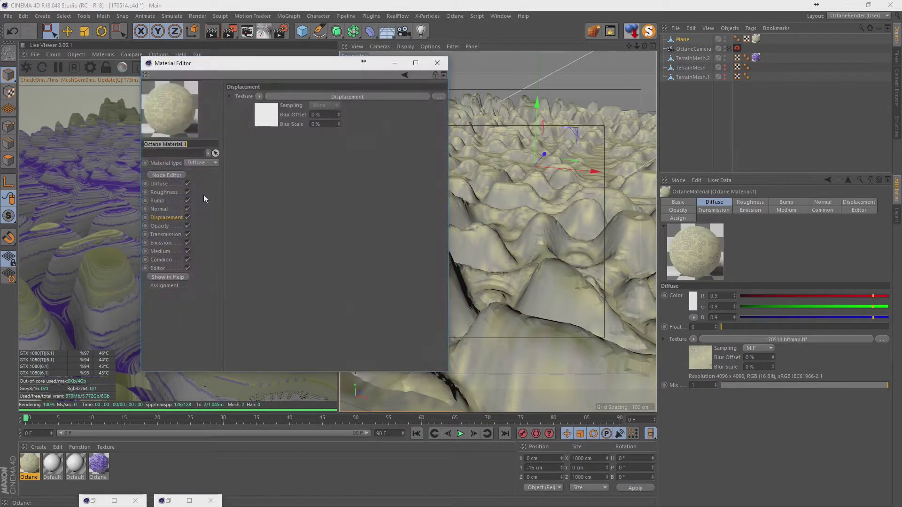
pyautogui.click(269, 118)
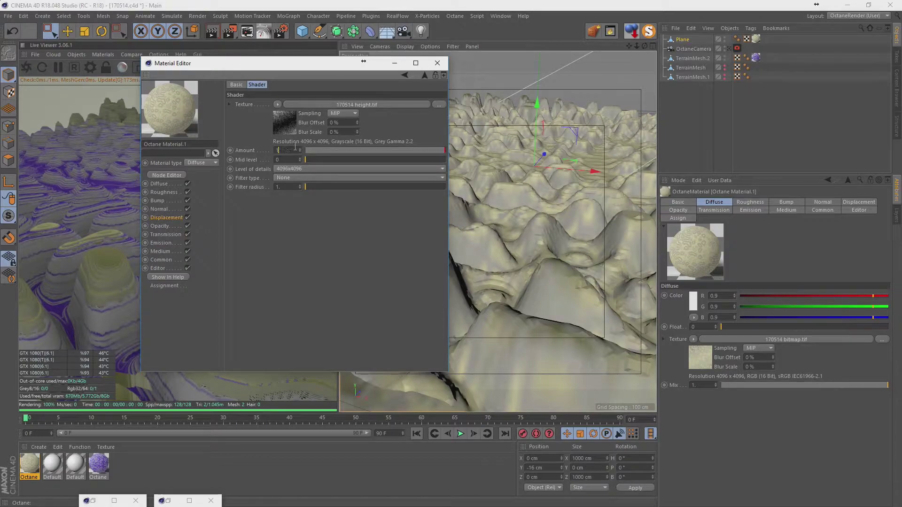
pyautogui.write('100')
pyautogui.click(436, 63)
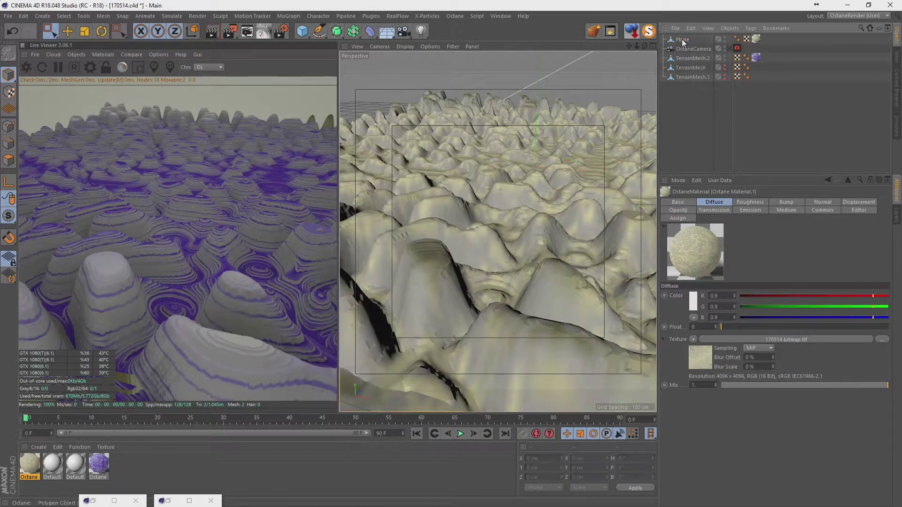
pyautogui.click(682, 40)
pyautogui.moveTo(712, 230); pyautogui.dragTo(710, 234)
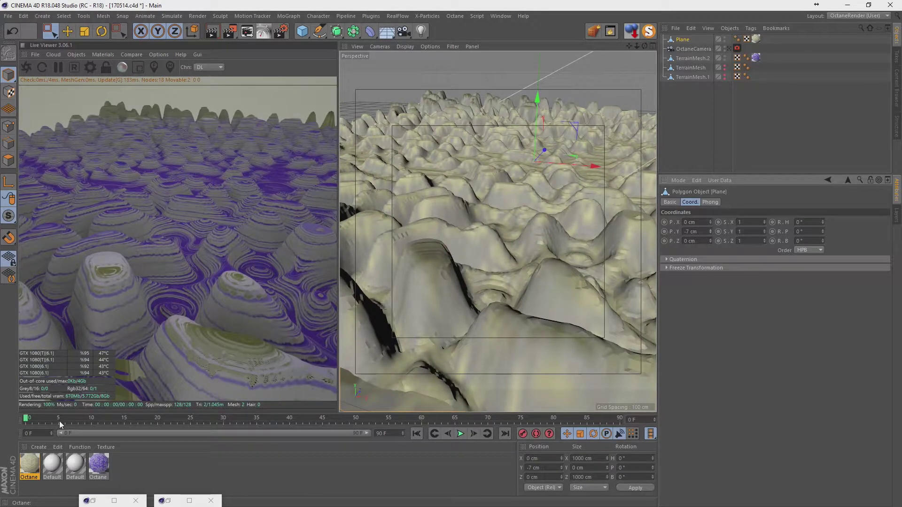
# Re-enter the displacement amount and raise the Plane to -2 cm
pyautogui.doubleClick(35, 470)
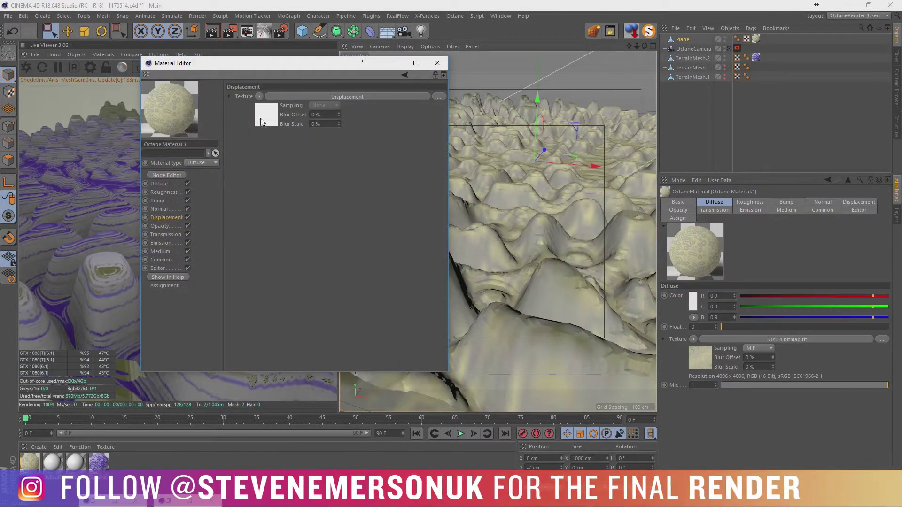
pyautogui.click(166, 218)
pyautogui.doubleClick(280, 150)
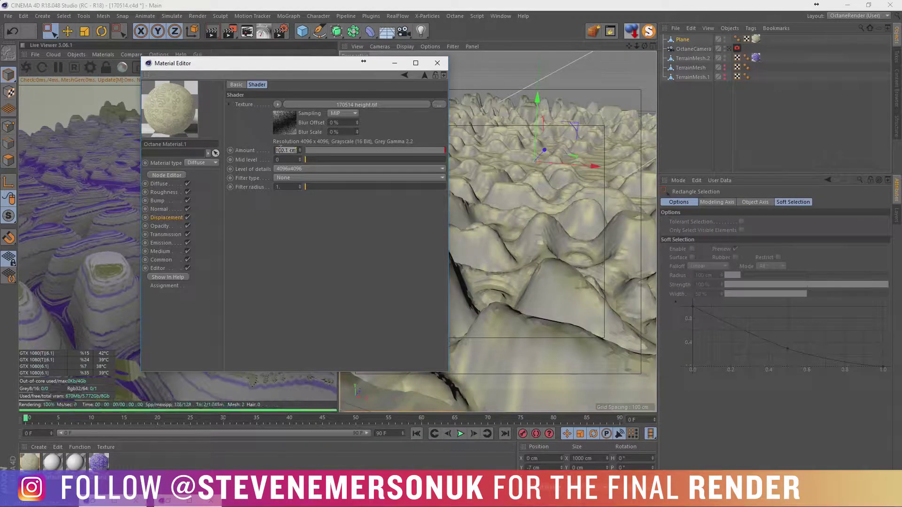
pyautogui.write('80')
pyautogui.press('Return')
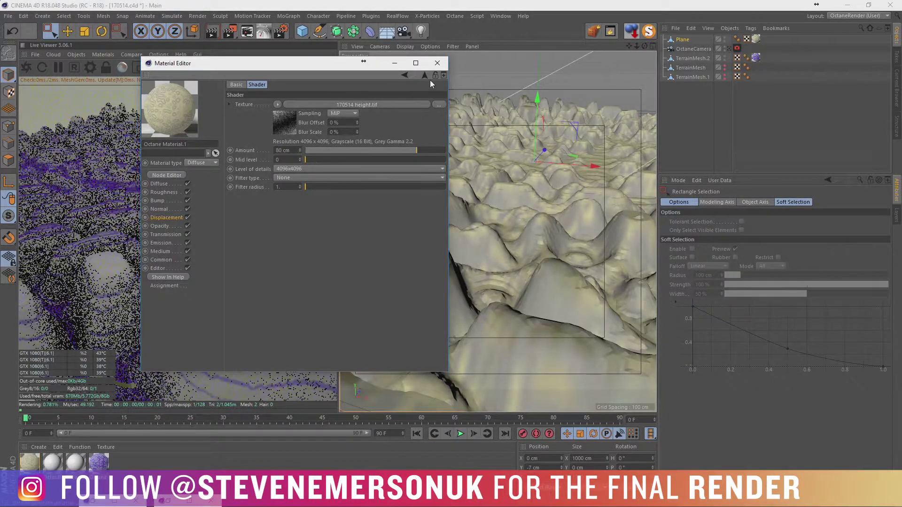
pyautogui.click(437, 63)
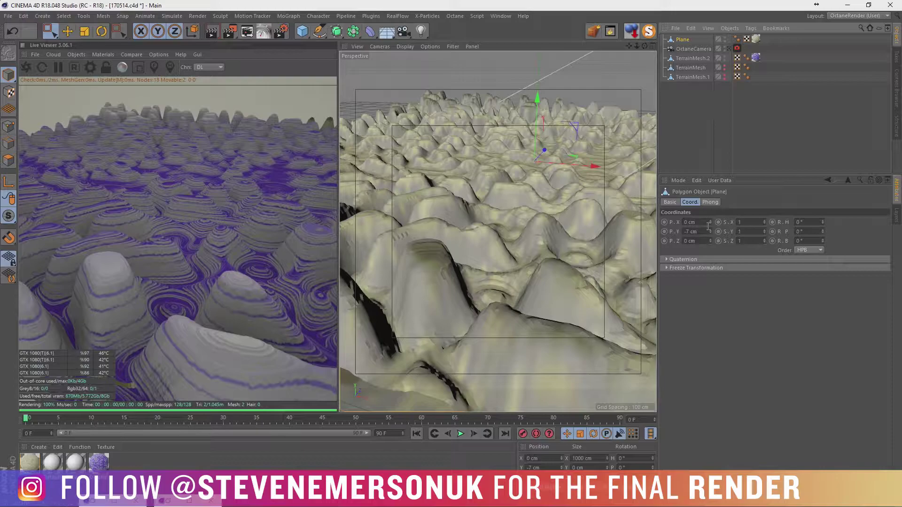
pyautogui.moveTo(709, 226); pyautogui.dragTo(710, 235)
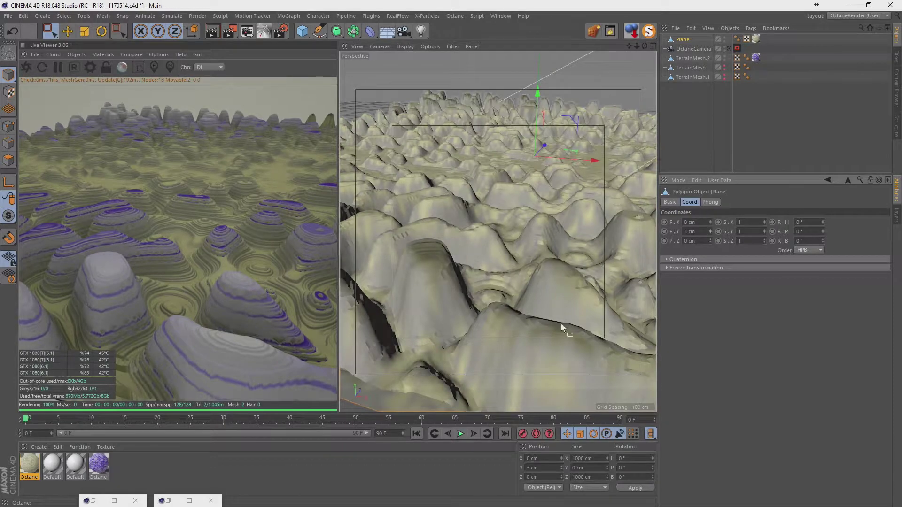
# Set the displacement amount to 70 cm and move the Plane to Y 2 cm
pyautogui.click(29, 469)
pyautogui.doubleClick(29, 470)
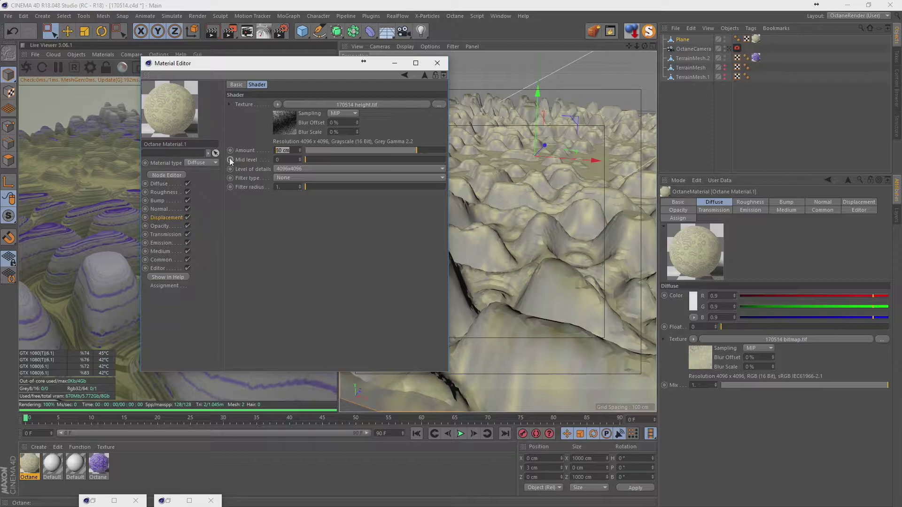
pyautogui.write('70')
pyautogui.press('Return')
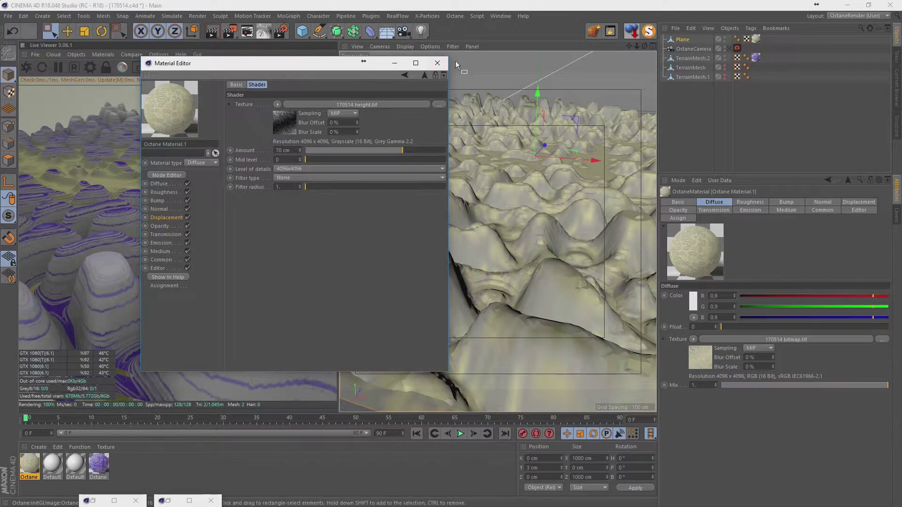
pyautogui.click(437, 63)
pyautogui.click(683, 40)
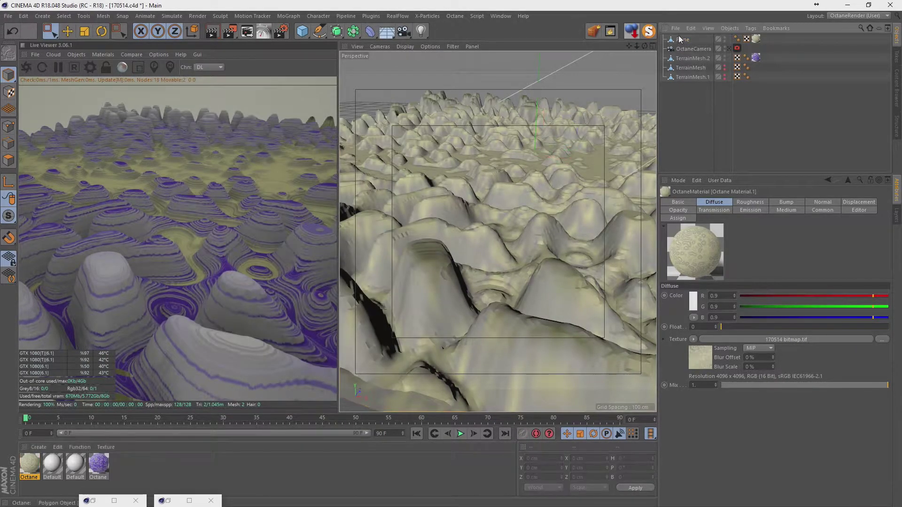
pyautogui.click(710, 230)
pyautogui.moveTo(710, 229); pyautogui.dragTo(711, 227)
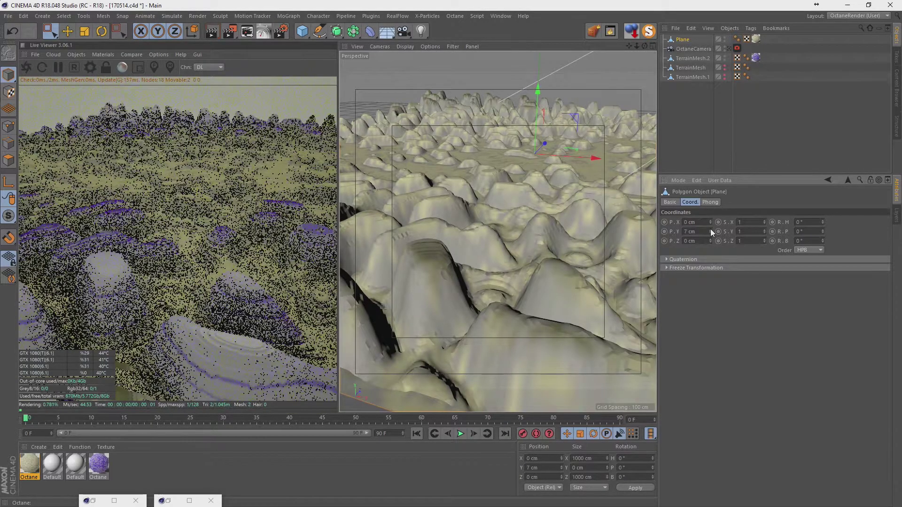
# Reconfirm the displacement amount and step the Plane down to Y -4 cm
pyautogui.doubleClick(29, 463)
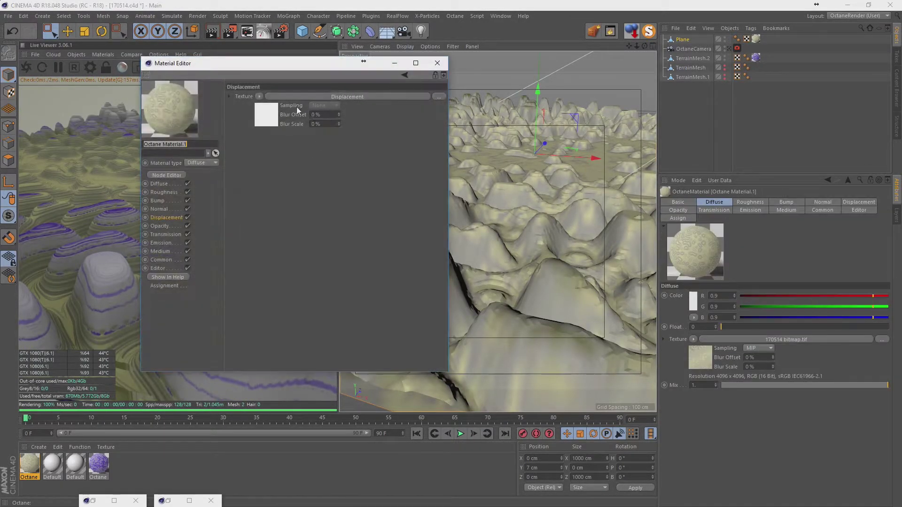
pyautogui.click(297, 104)
pyautogui.click(295, 151)
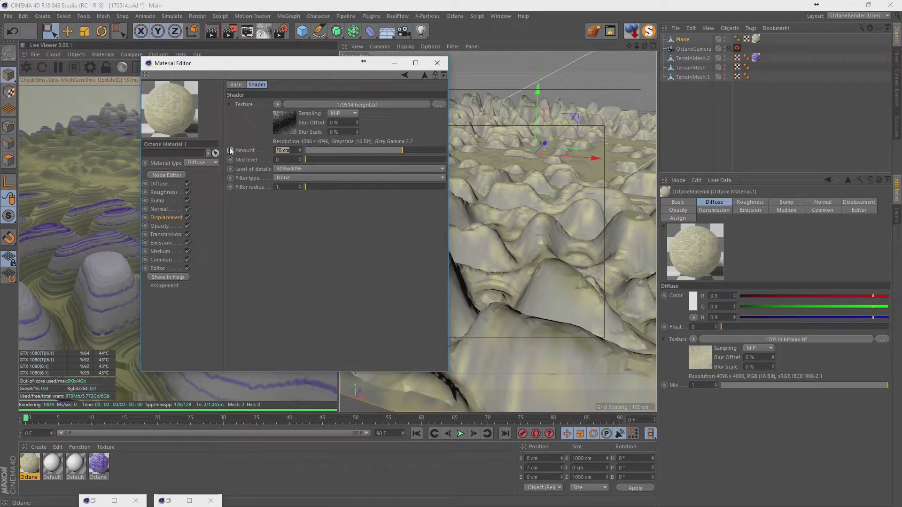
pyautogui.press('Return')
pyautogui.click(437, 63)
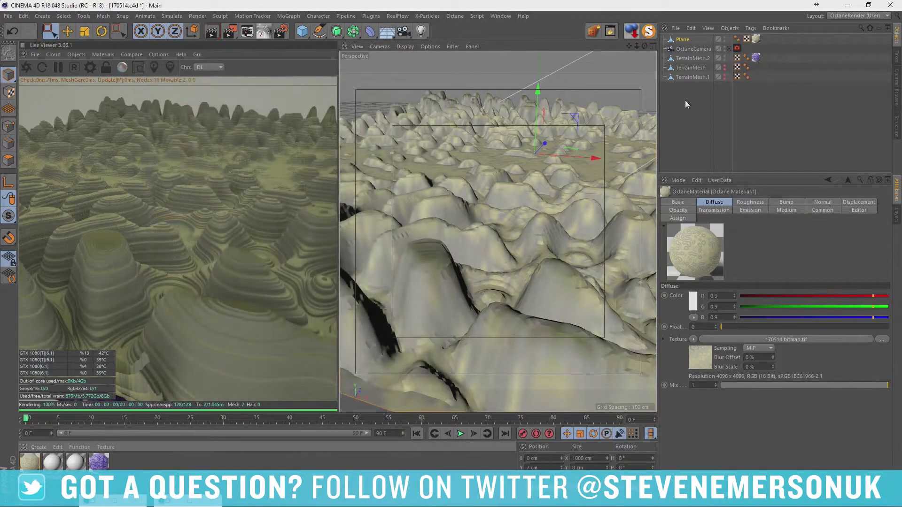
pyautogui.click(681, 40)
pyautogui.moveTo(711, 231); pyautogui.dragTo(710, 233)
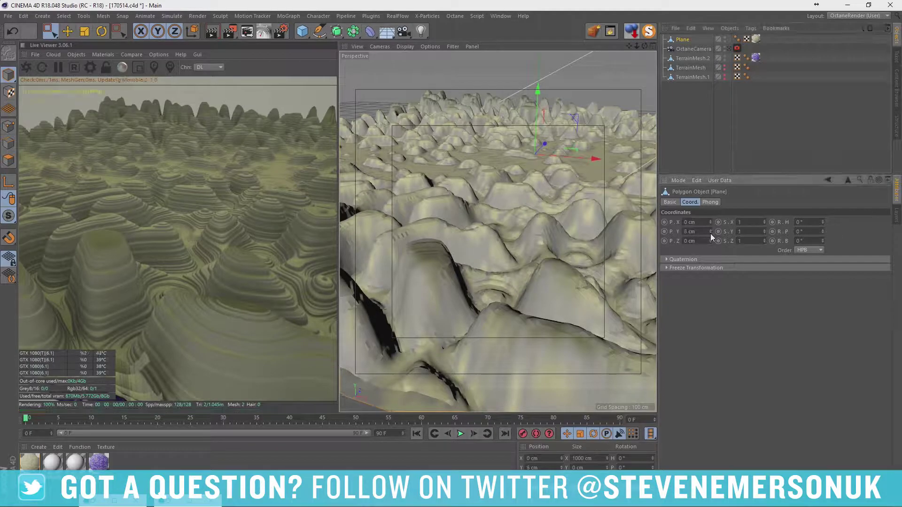
pyautogui.click(711, 233)
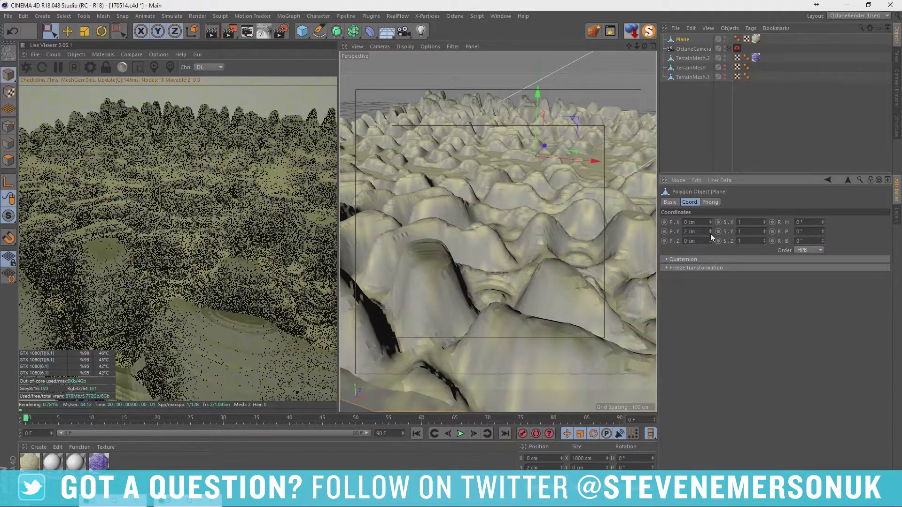
pyautogui.click(710, 233)
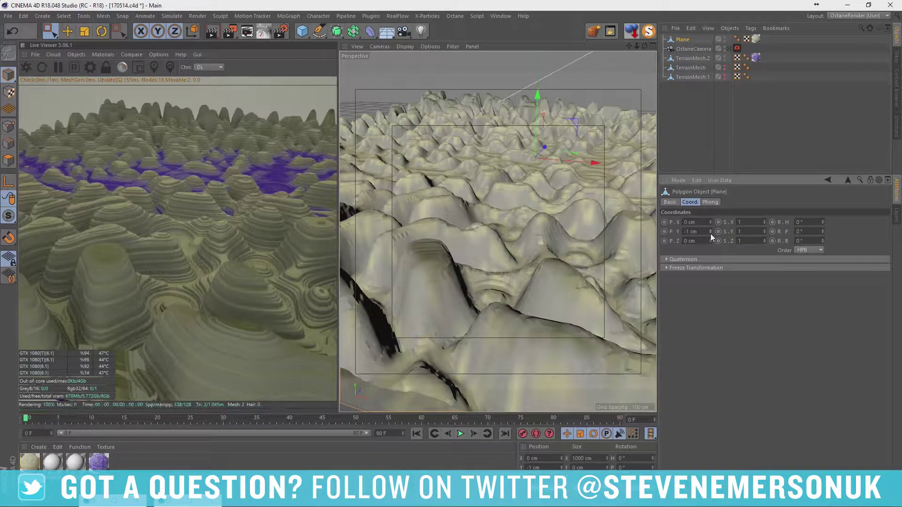
pyautogui.click(711, 233)
pyautogui.click(711, 233)
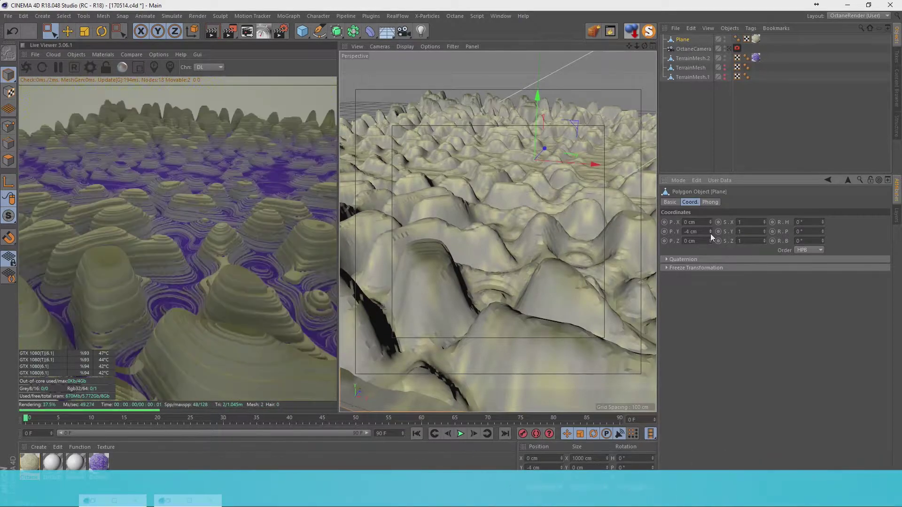
pyautogui.click(711, 233)
# Reconfirm the displacement amount and step the Plane back up to Y 3 cm
pyautogui.doubleClick(26, 466)
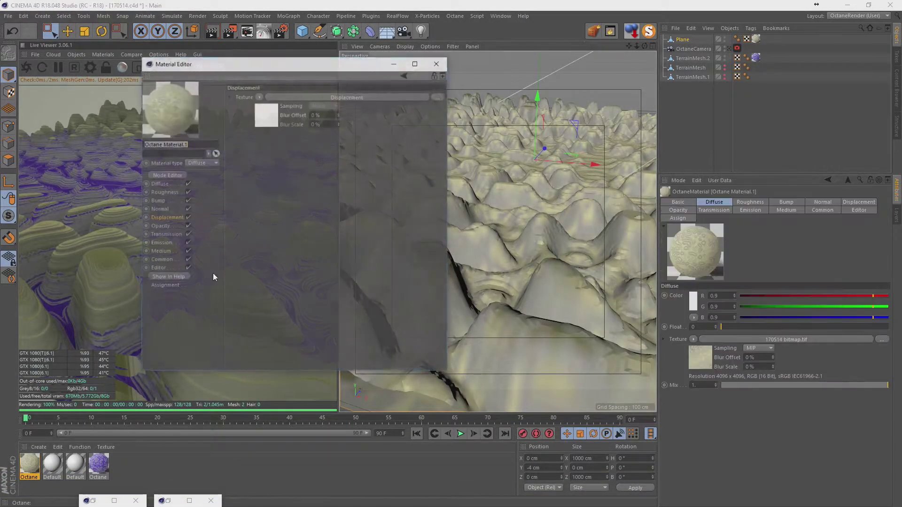
pyautogui.click(166, 217)
pyautogui.press('Return')
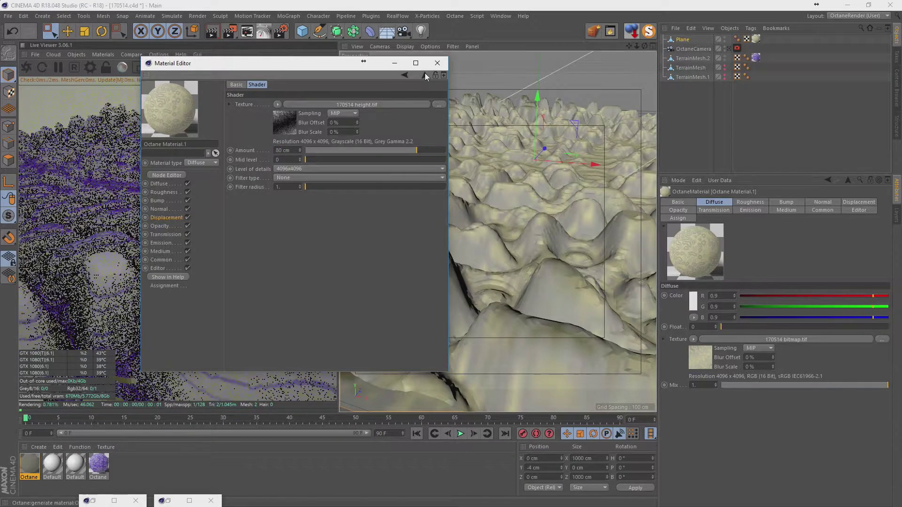
pyautogui.click(437, 62)
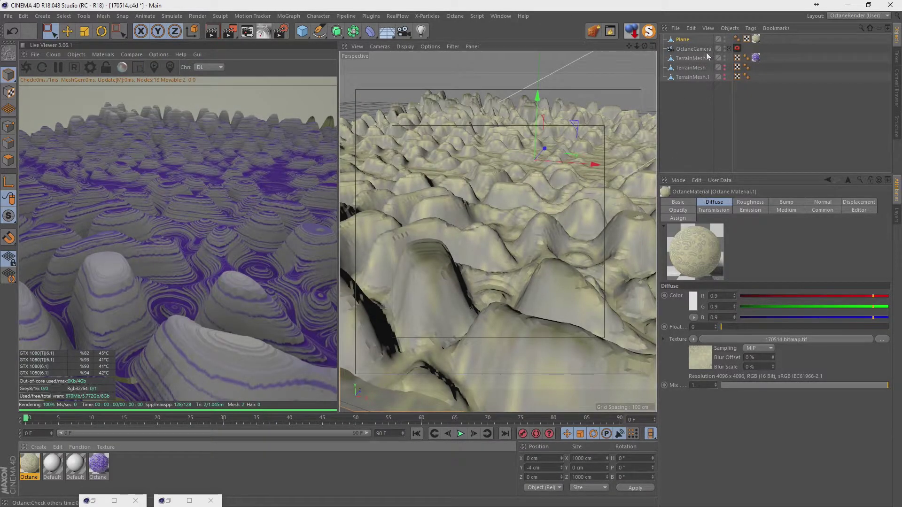
pyautogui.click(683, 40)
pyautogui.click(709, 230)
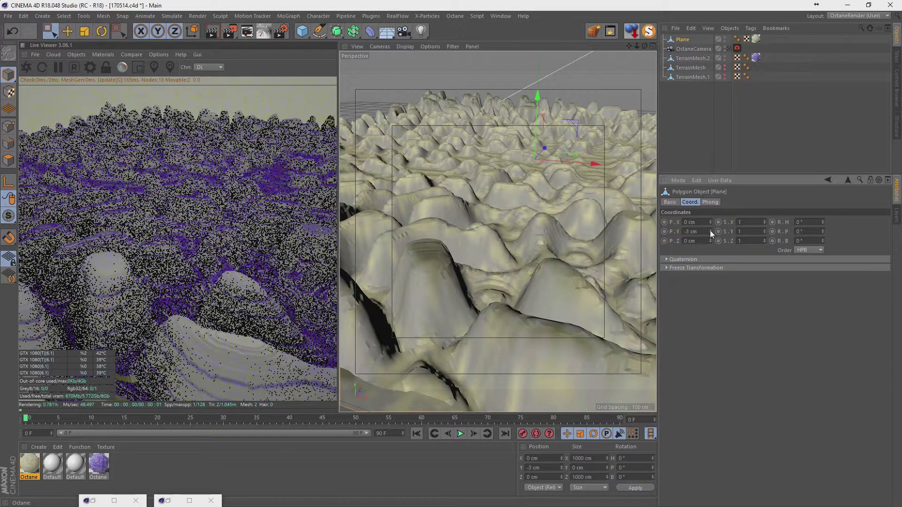
pyautogui.click(709, 229)
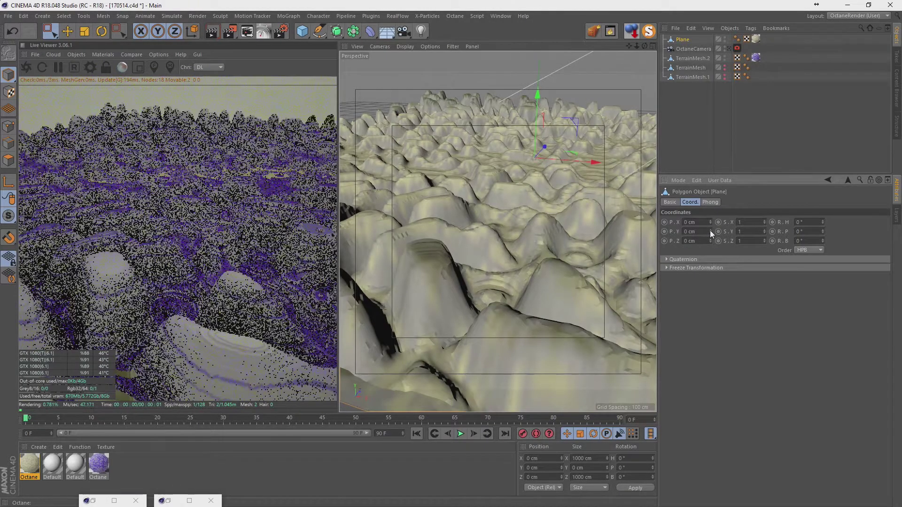
pyautogui.click(710, 229)
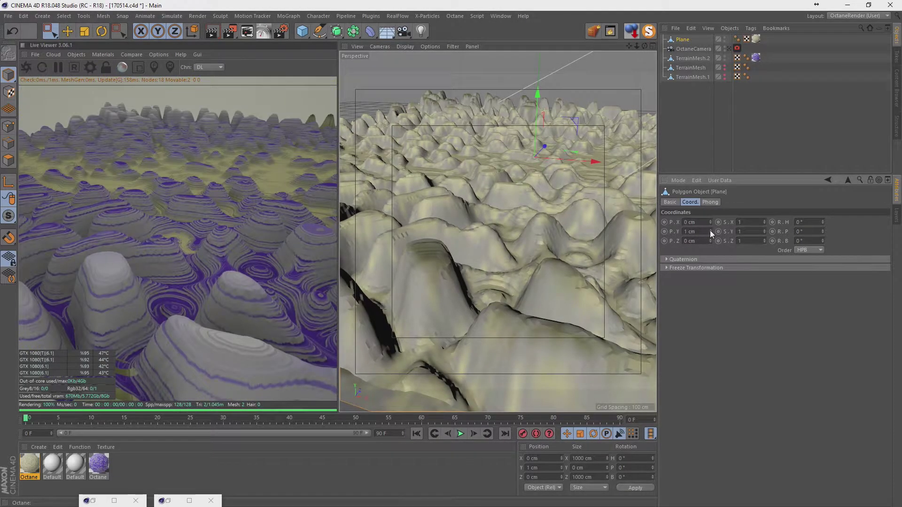
pyautogui.click(710, 229)
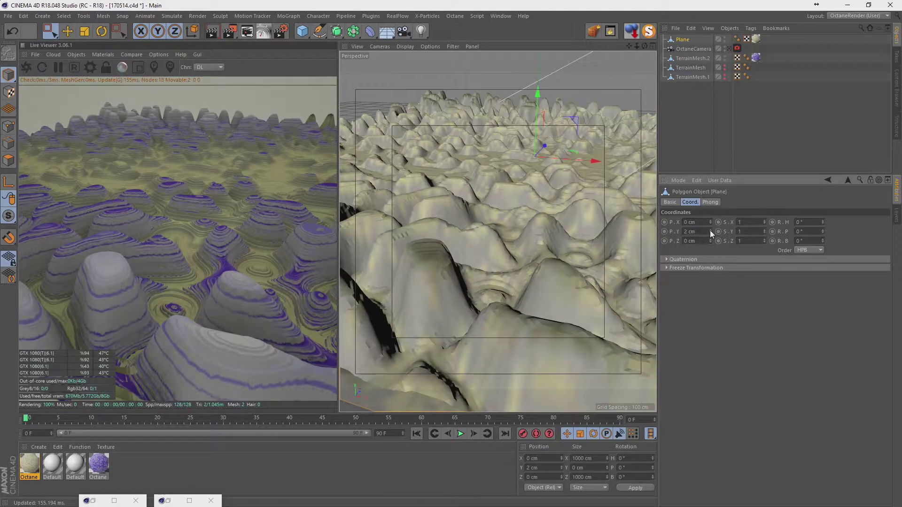
pyautogui.click(709, 230)
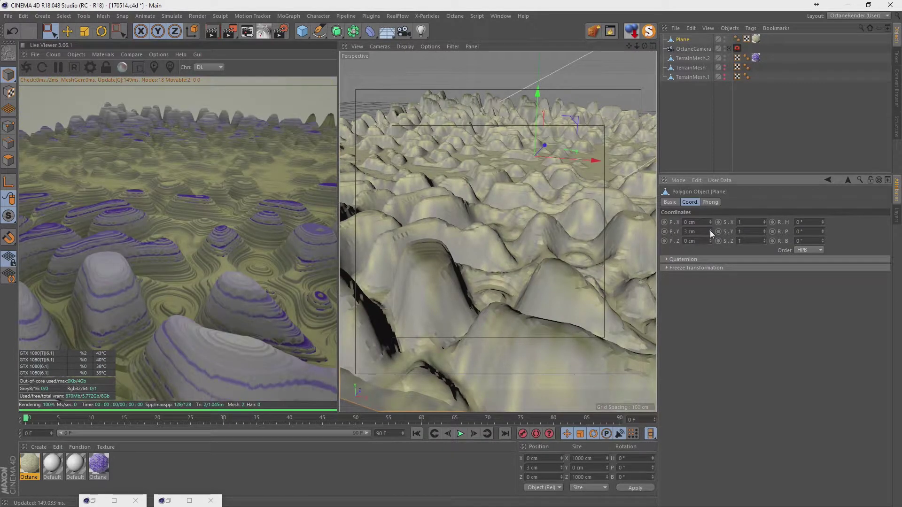
pyautogui.doubleClick(29, 464)
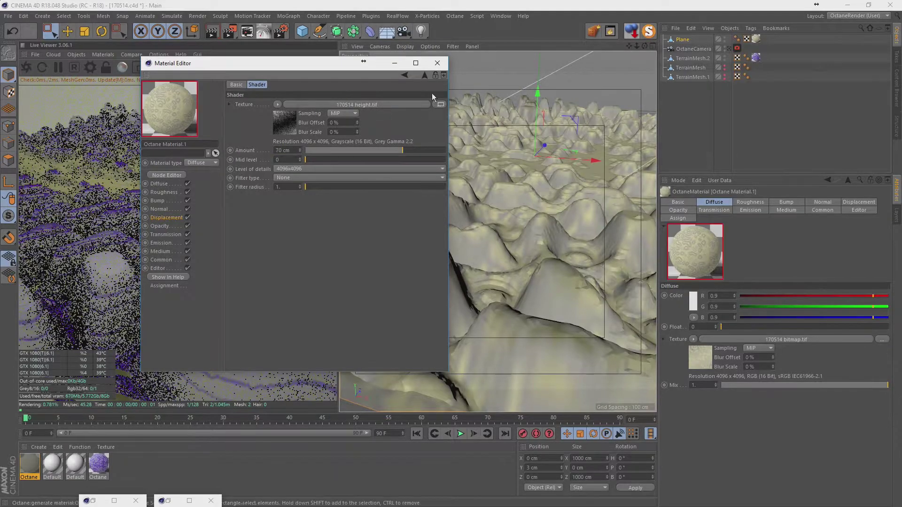
# Move the material window aside and nudge the Plane's Y position up to 7 cm
pyautogui.moveTo(326, 66); pyautogui.dragTo(466, 285)
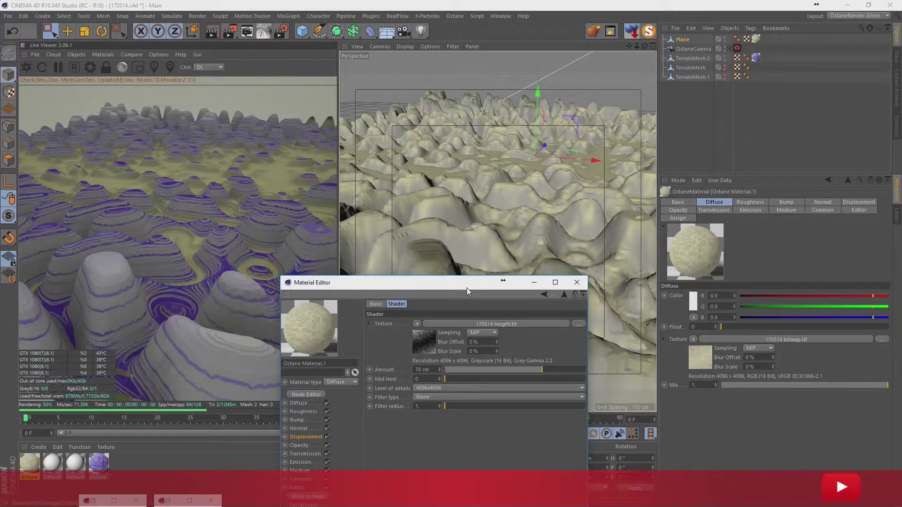
pyautogui.click(681, 41)
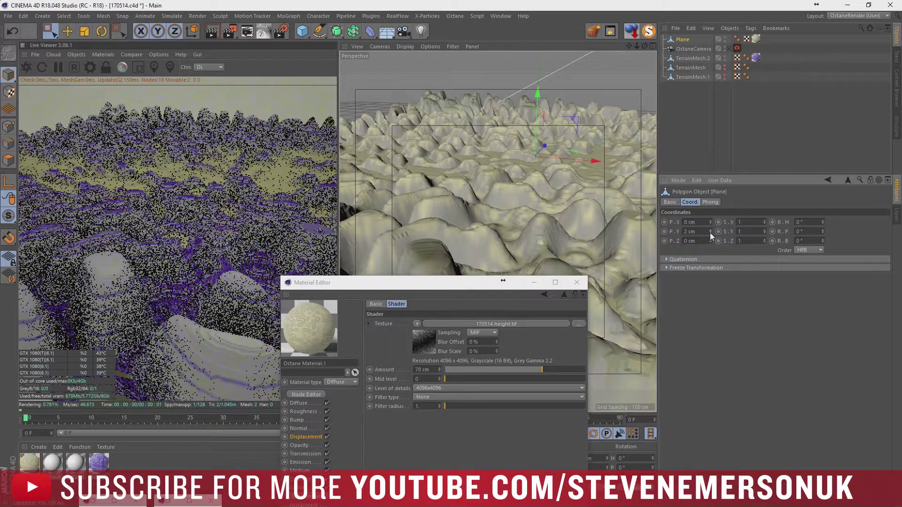
pyautogui.click(711, 230)
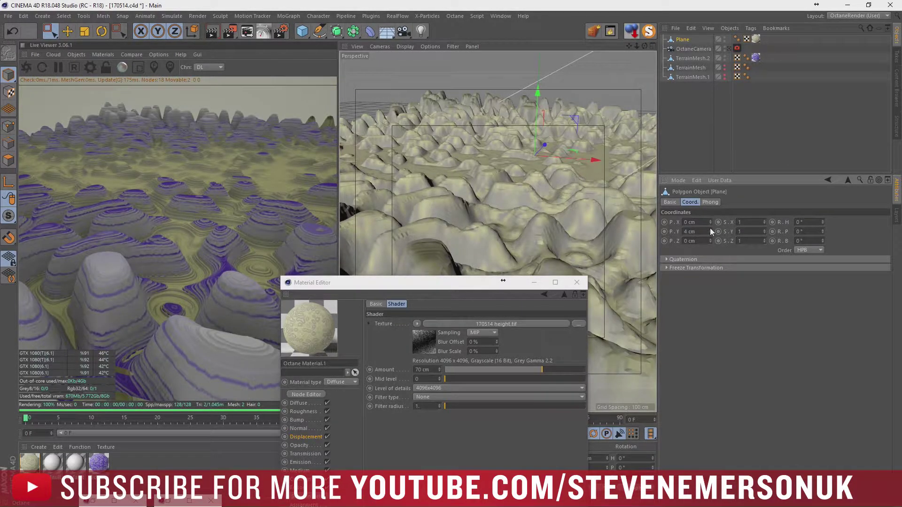
pyautogui.click(710, 228)
pyautogui.click(711, 229)
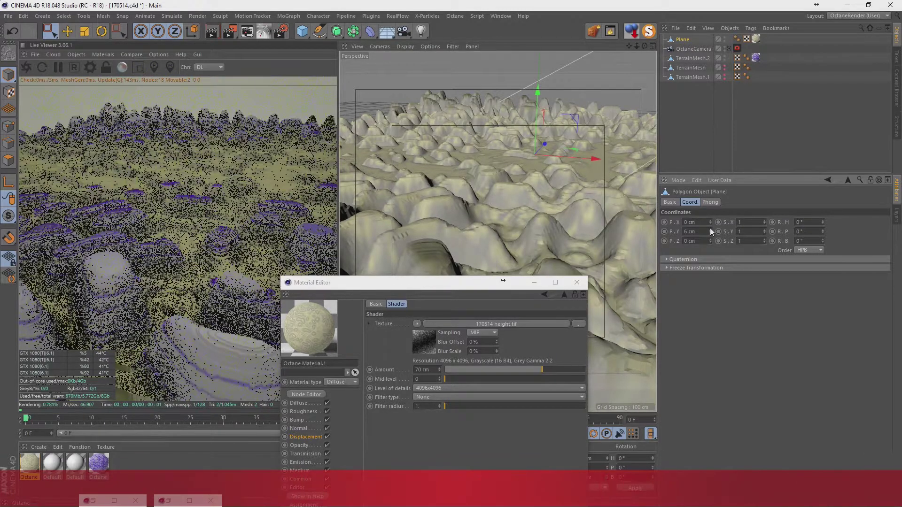
pyautogui.click(711, 230)
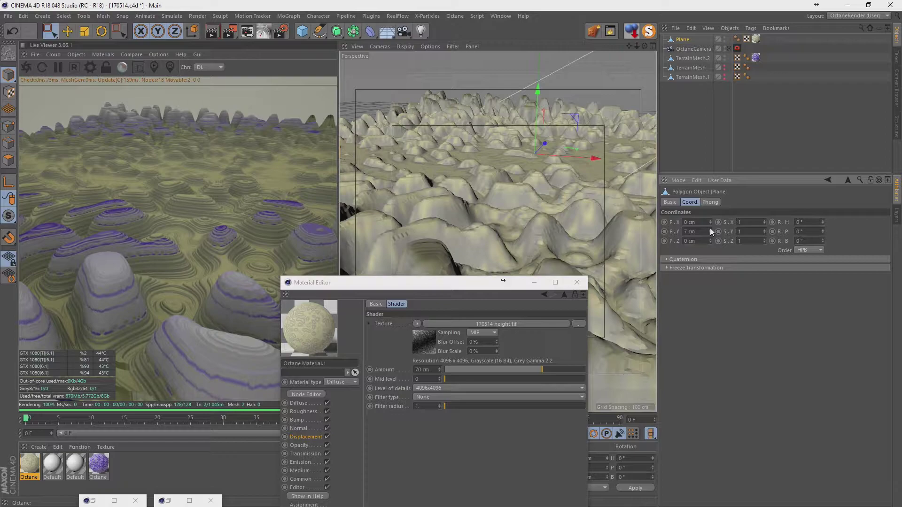
# Try displacement Amount values of 60 cm, then 75 cm
pyautogui.doubleClick(430, 369)
pyautogui.write('60')
pyautogui.press('Return')
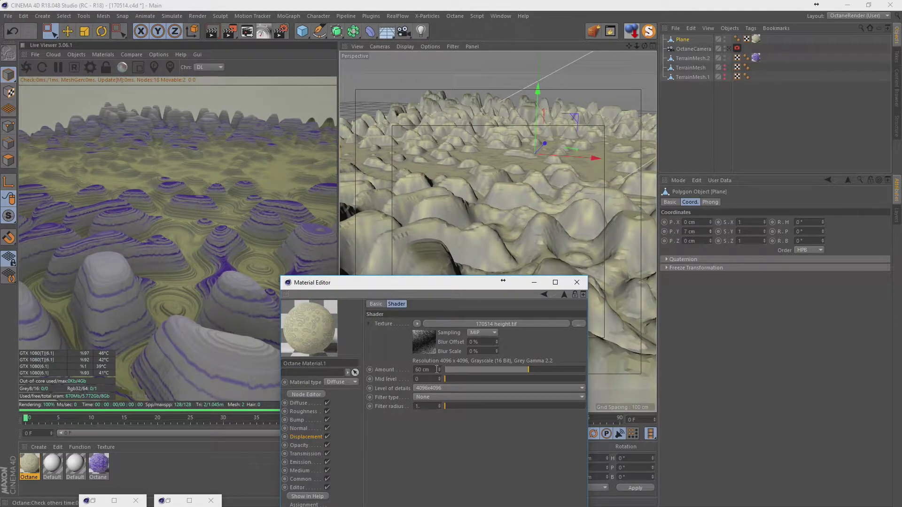
pyautogui.write('75')
pyautogui.press('Return')
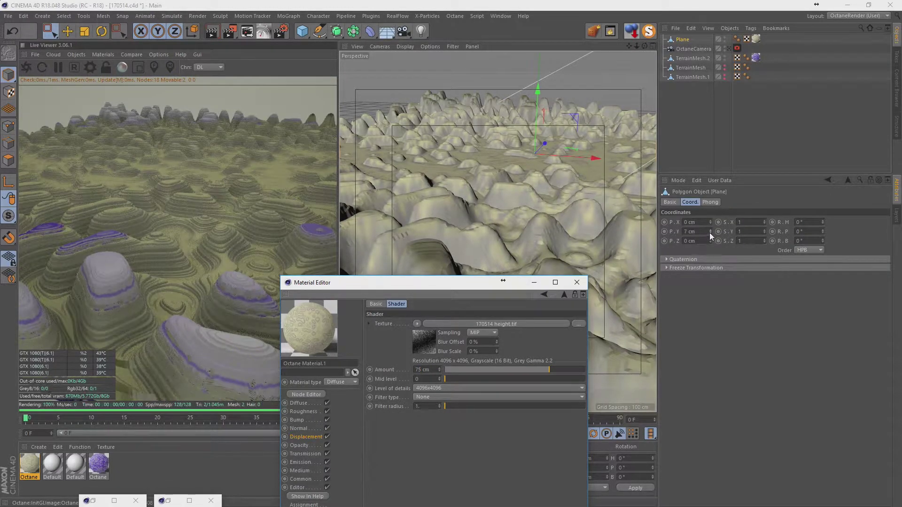
# Lower the Plane toward 1 cm while raising displacement Amount to 80, then 85 cm
pyautogui.click(710, 233)
pyautogui.click(709, 232)
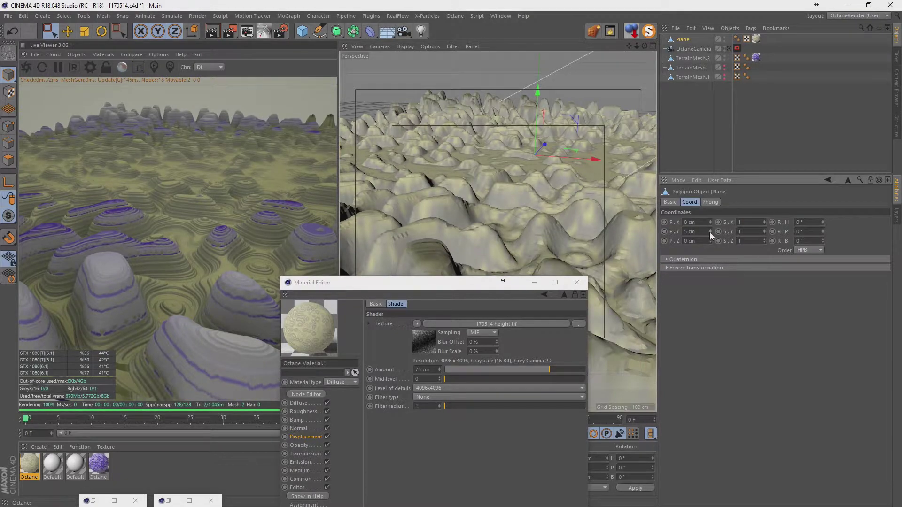
pyautogui.click(710, 233)
pyautogui.click(709, 232)
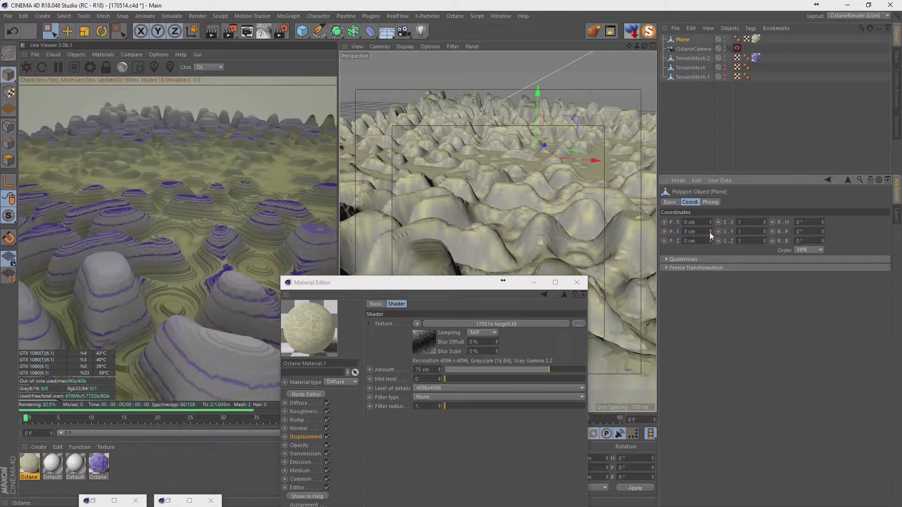
pyautogui.click(709, 232)
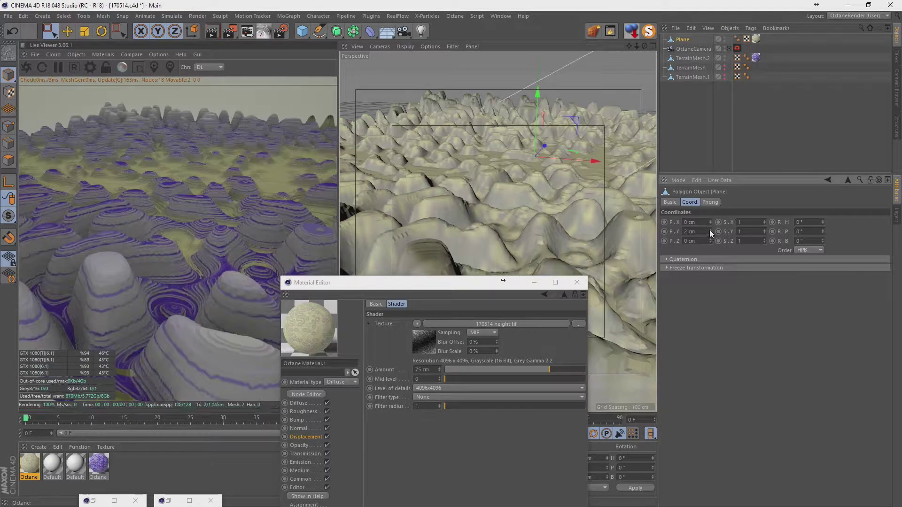
pyautogui.click(710, 229)
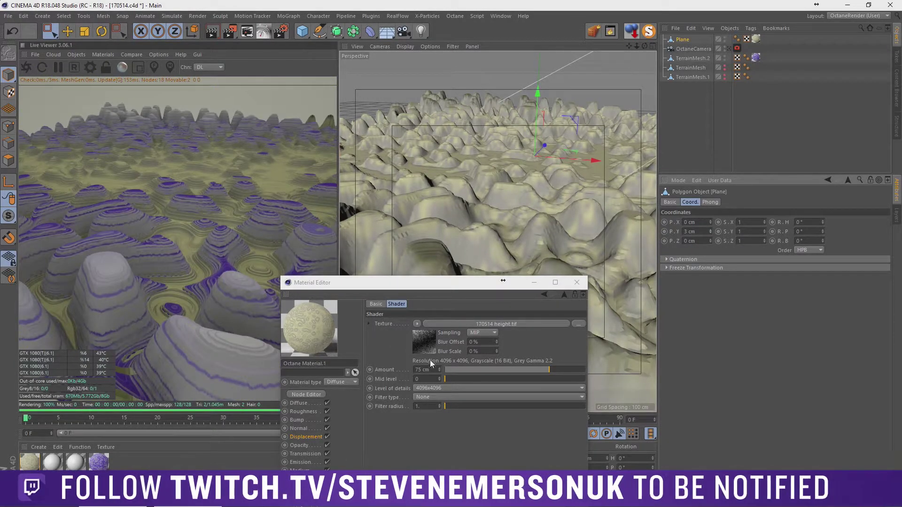
pyautogui.click(422, 369)
pyautogui.write('80')
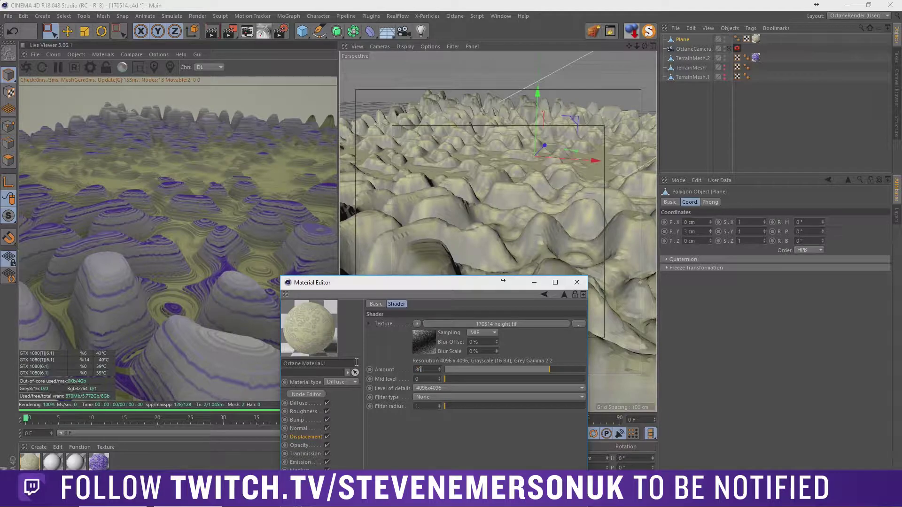
pyautogui.press('Return')
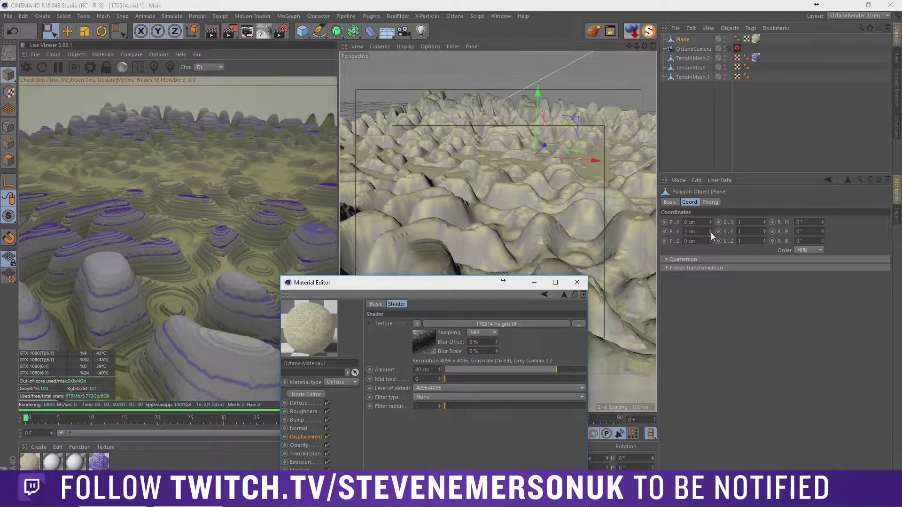
pyautogui.click(712, 233)
pyautogui.click(712, 233)
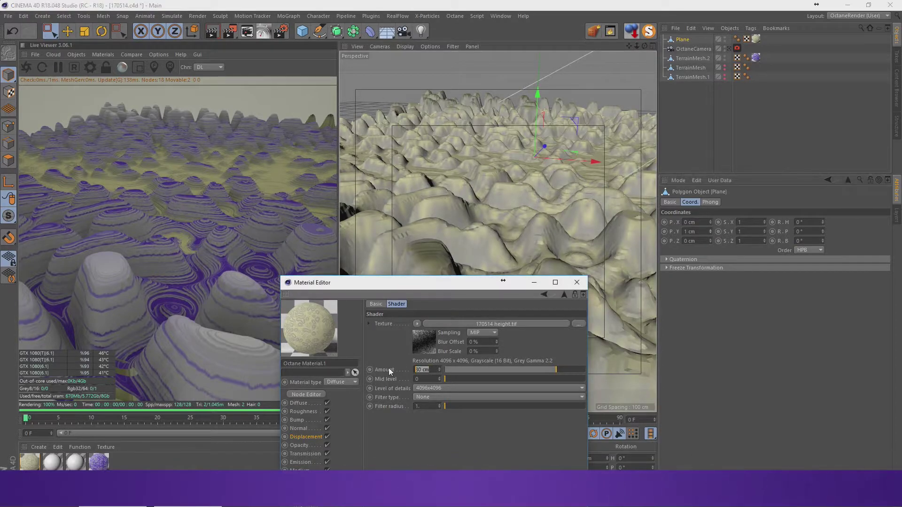
pyautogui.moveTo(439, 370); pyautogui.dragTo(440, 362)
# Fine-tune the Plane's Y position, settling it at 1 cm
pyautogui.click(709, 233)
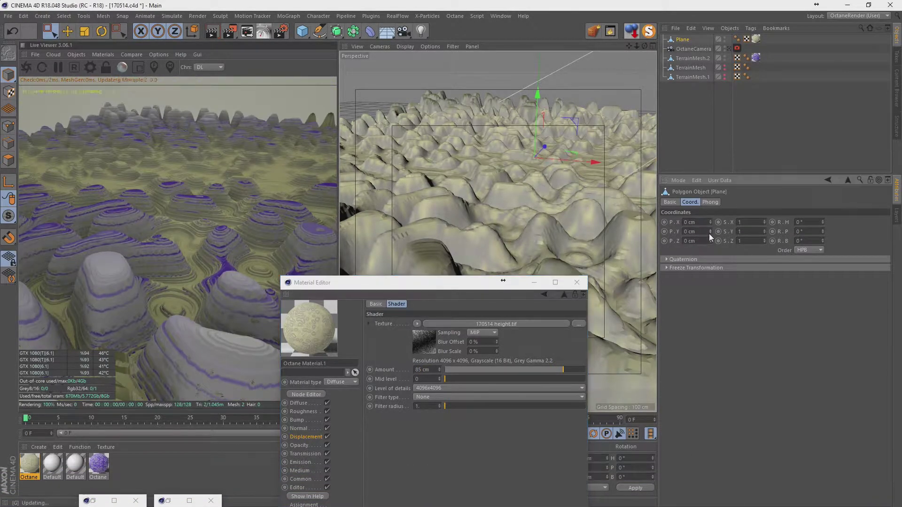
pyautogui.click(711, 230)
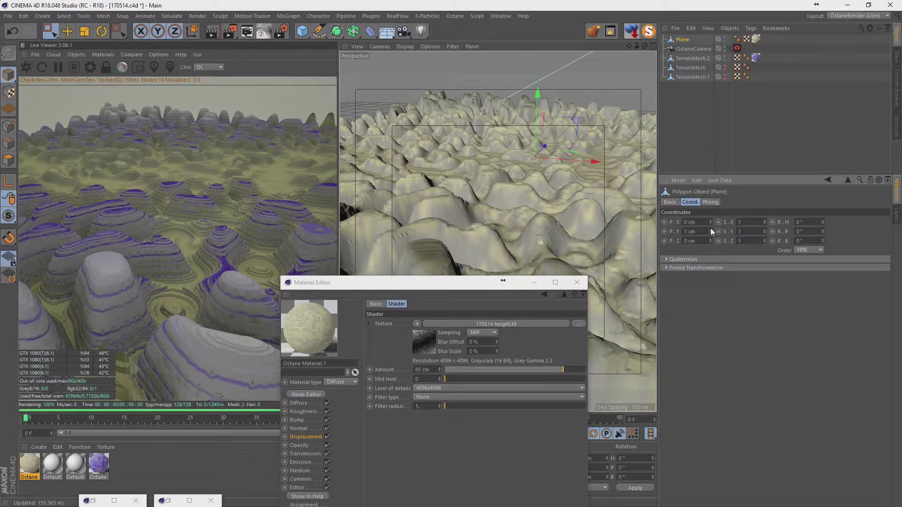
pyautogui.click(711, 228)
pyautogui.click(709, 232)
# Close the Material Editor, save the scene with Ctrl+S, and select TerrainMesh.2
pyautogui.click(577, 281)
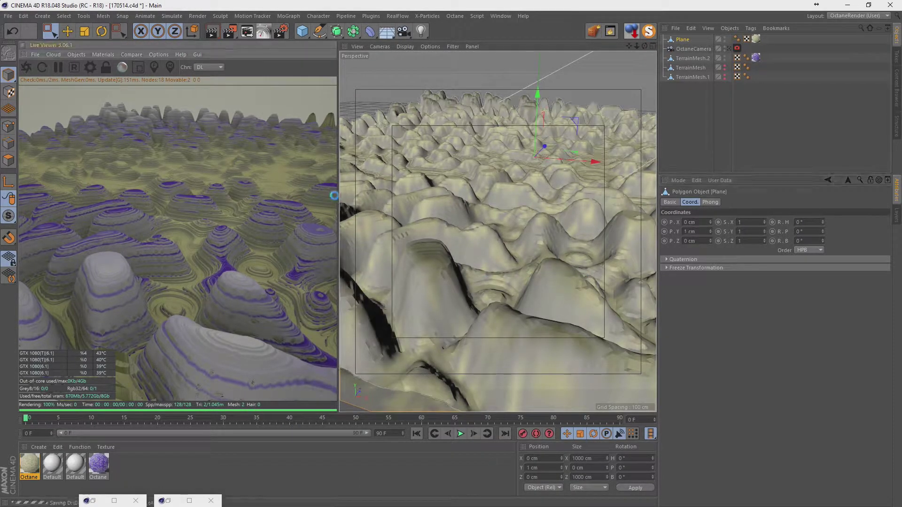
pyautogui.hotkey('ctrl', 's')
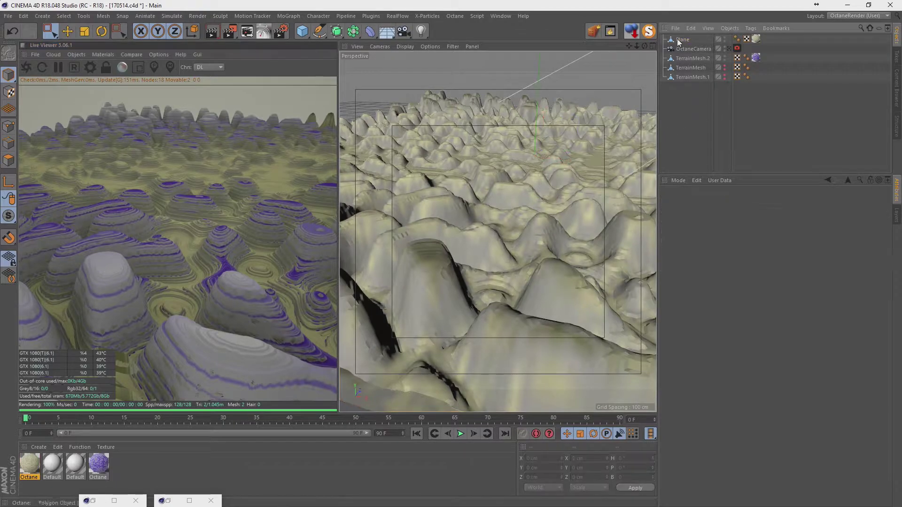
pyautogui.click(666, 50)
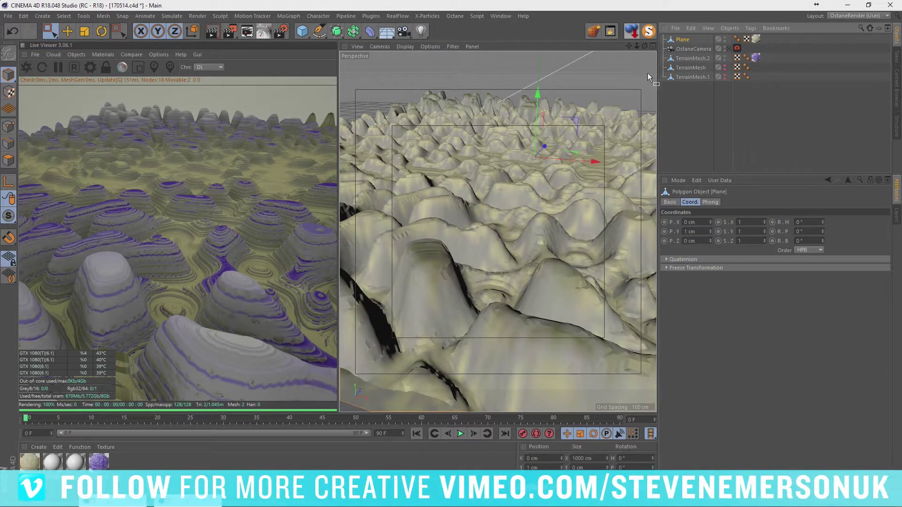
pyautogui.click(697, 58)
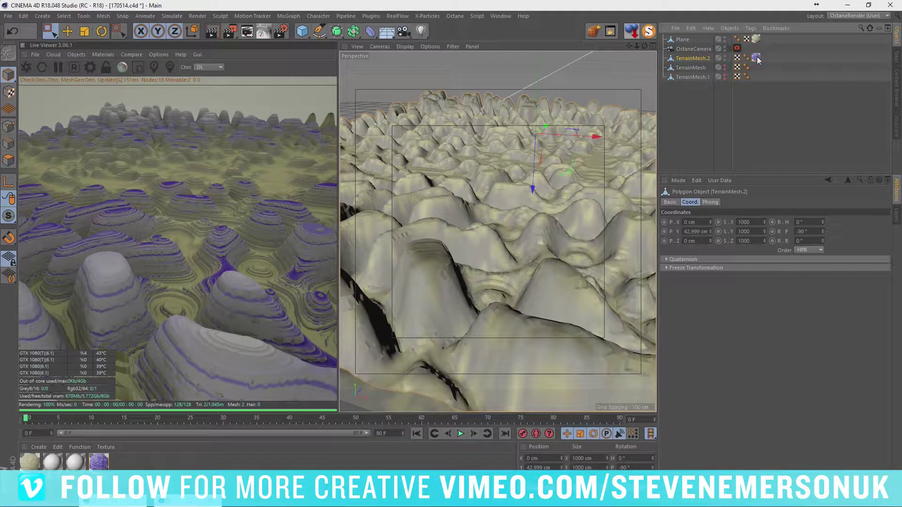
# Move the purple material tag onto the Plane and save the scene
pyautogui.moveTo(756, 57); pyautogui.dragTo(765, 39)
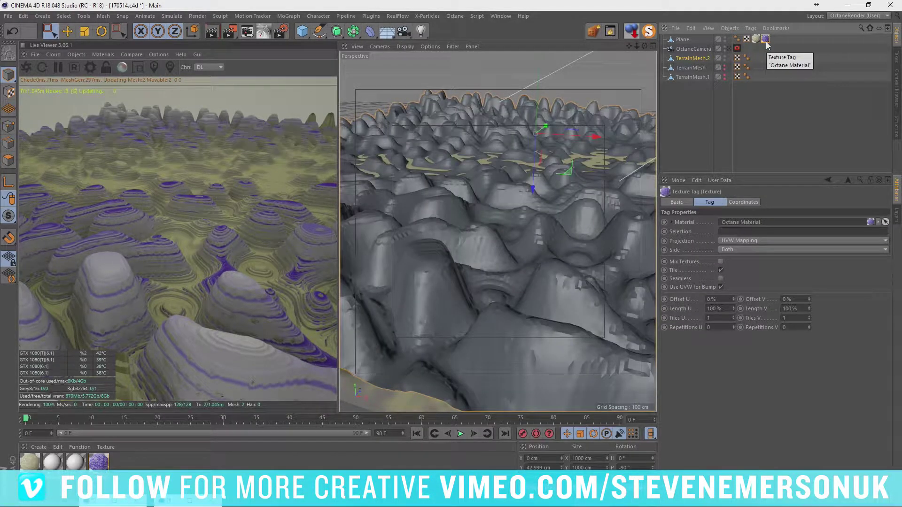
pyautogui.click(8, 16)
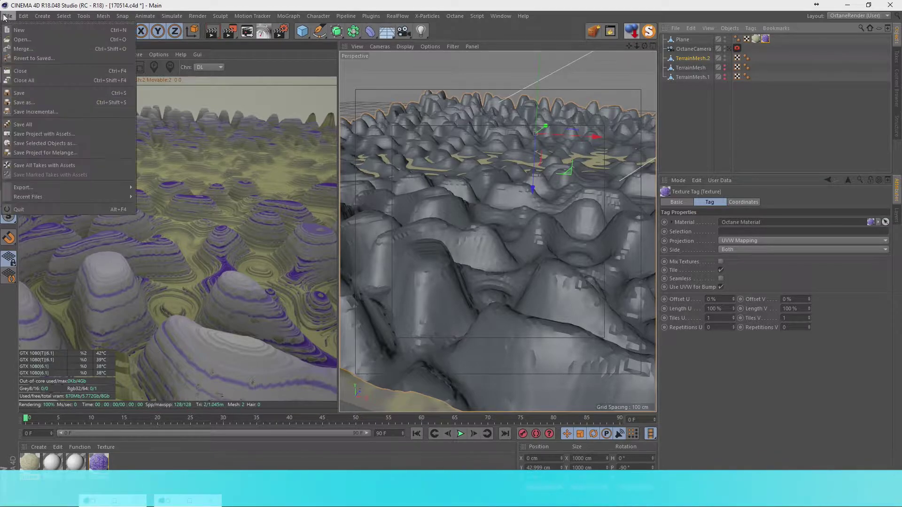
pyautogui.click(18, 93)
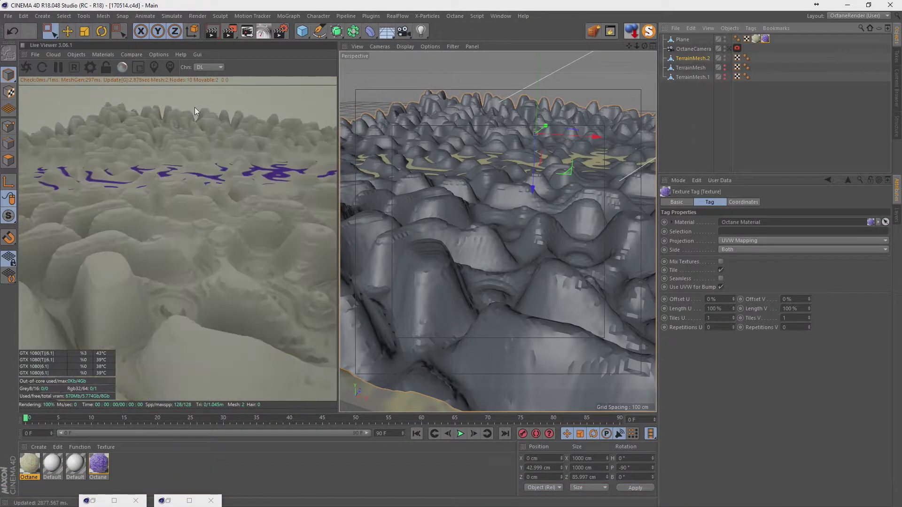
# Hide TerrainMesh.2 and review the purple and beige Octane materials' settings
pyautogui.click(724, 57)
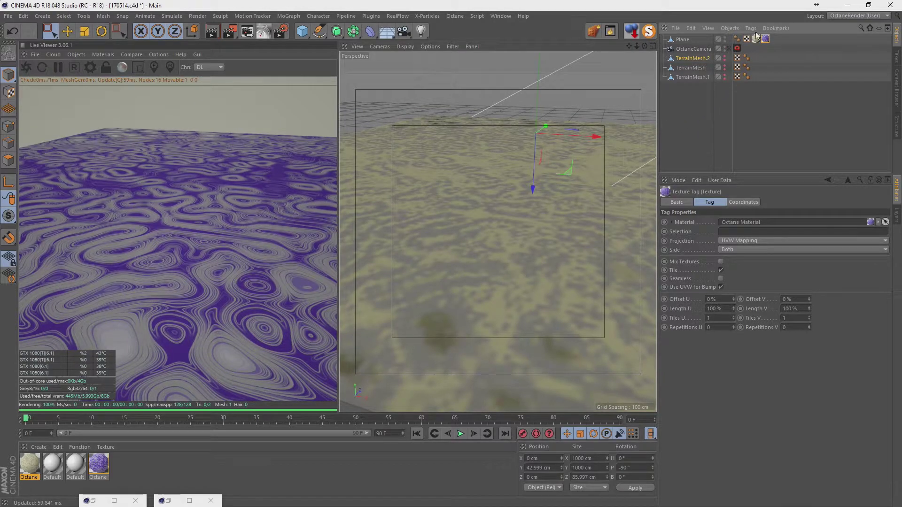
pyautogui.doubleClick(89, 469)
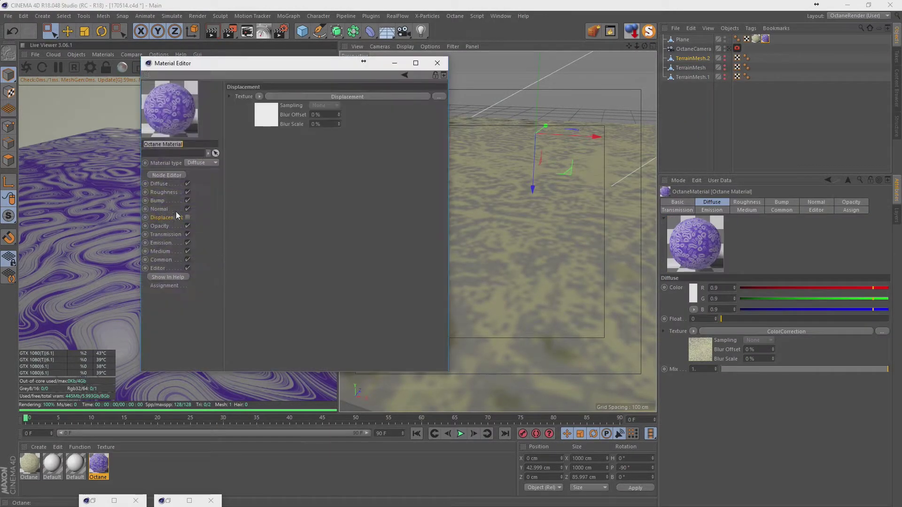
pyautogui.click(158, 184)
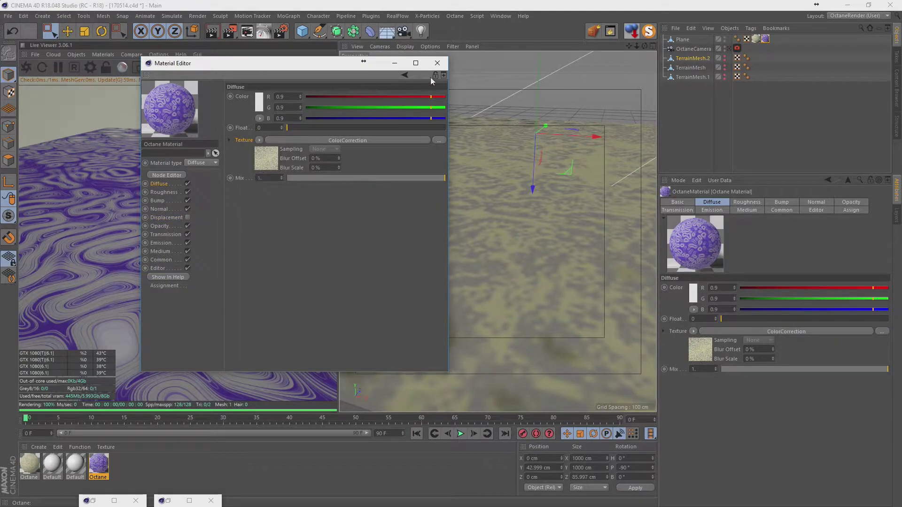
pyautogui.click(437, 62)
pyautogui.doubleClick(29, 464)
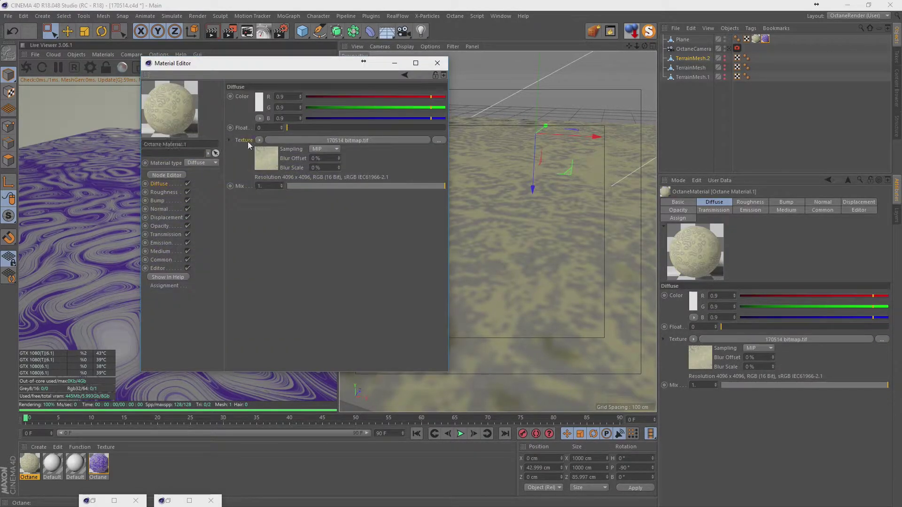
pyautogui.click(258, 140)
pyautogui.click(277, 178)
# Delete the Plane's extra texture tag, then delete TerrainMesh and TerrainMesh.1
pyautogui.click(766, 40)
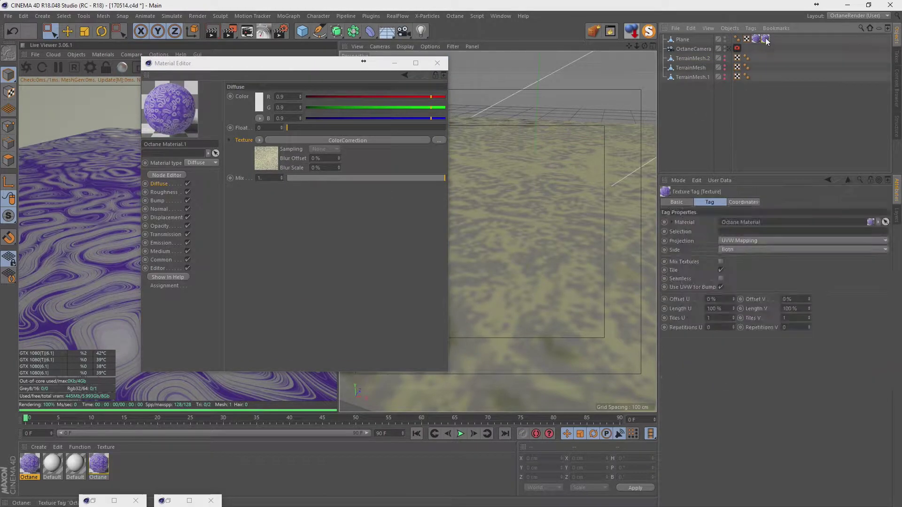
pyautogui.press('Delete')
pyautogui.click(436, 62)
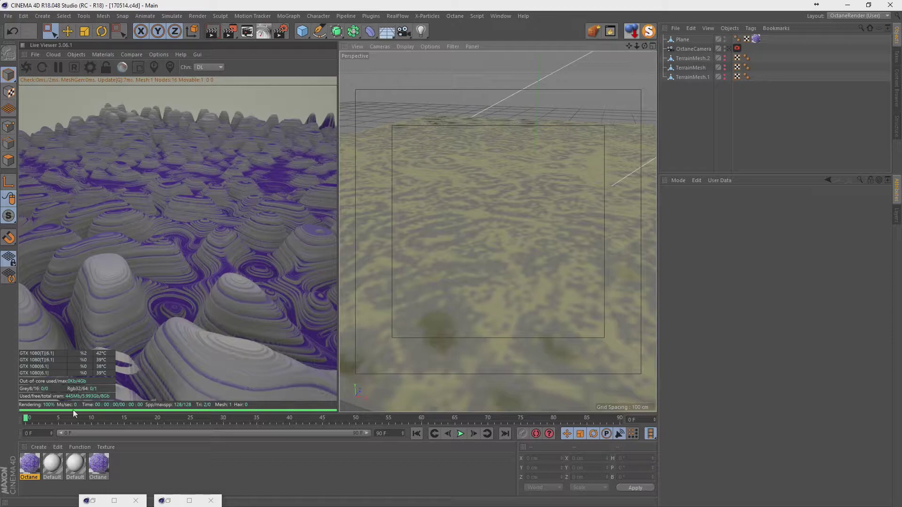
pyautogui.click(692, 58)
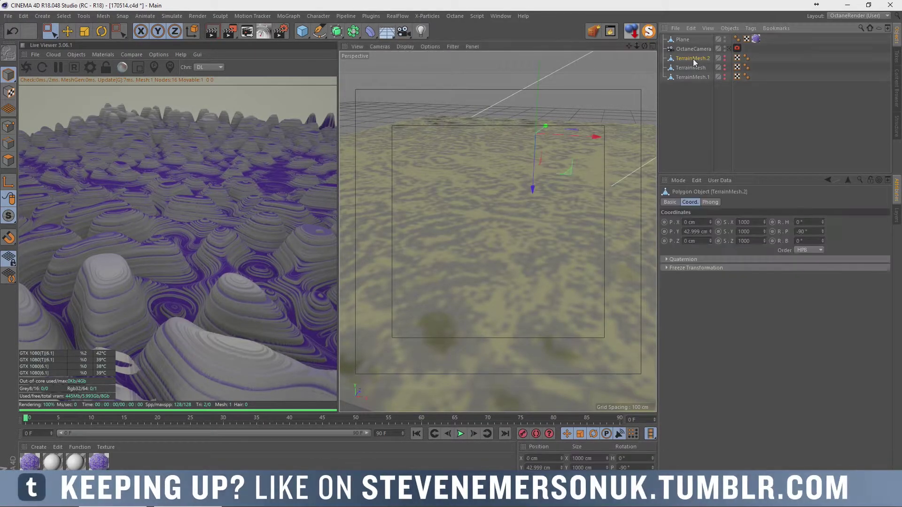
pyautogui.press('Delete')
# Create an xpEmitter in the Emitters folder with Object shape, using the Plane as source
pyautogui.click(427, 16)
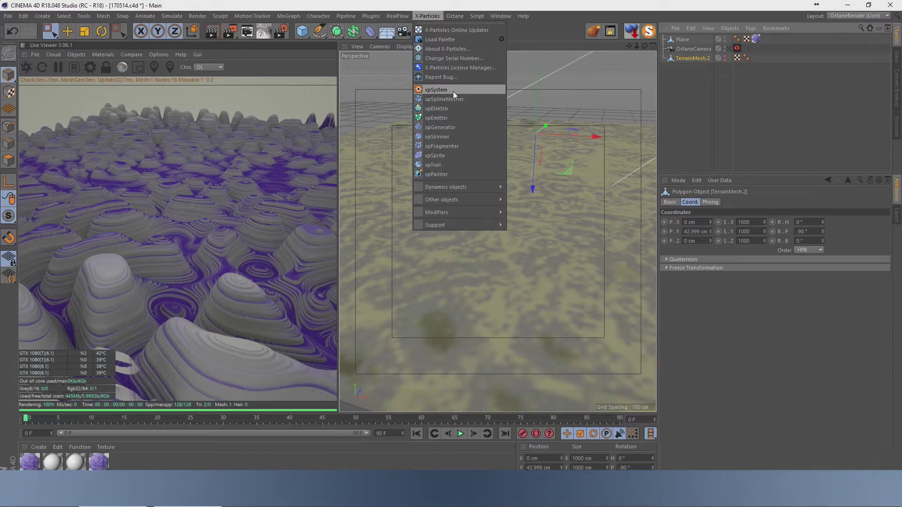
pyautogui.click(453, 89)
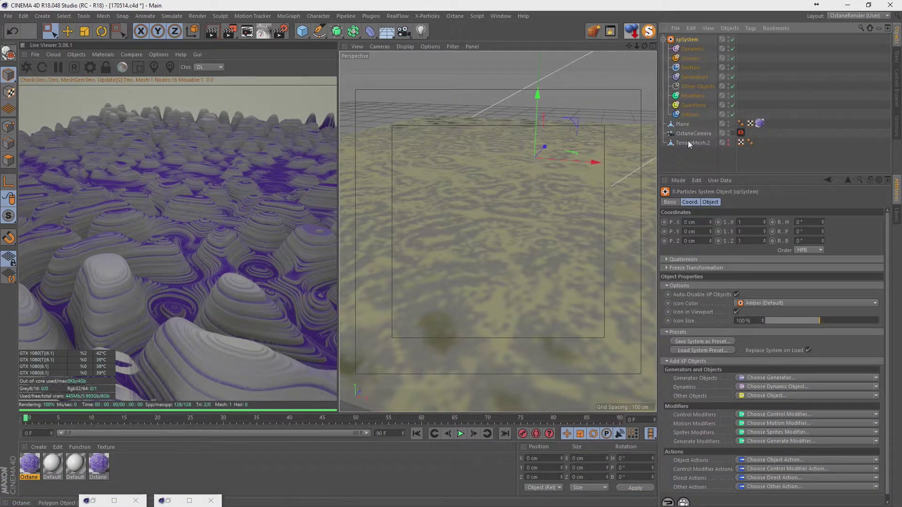
pyautogui.click(691, 68)
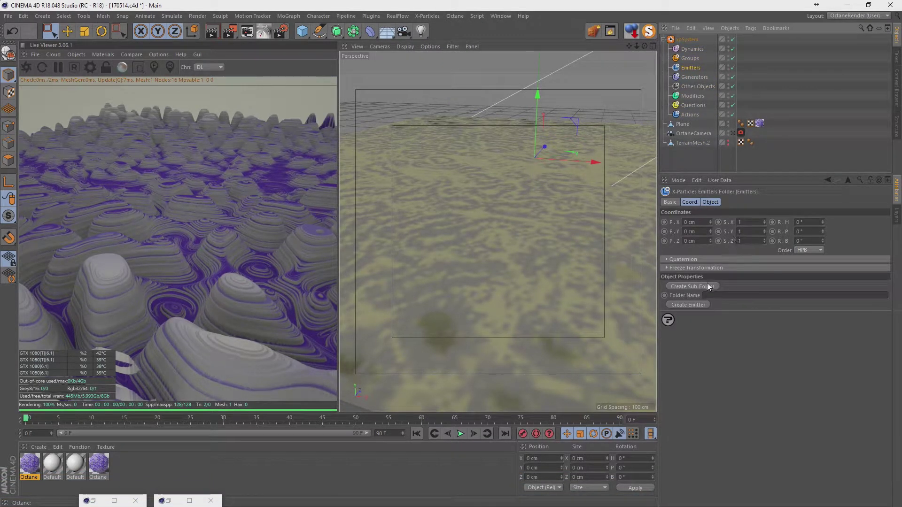
pyautogui.click(699, 306)
pyautogui.click(723, 311)
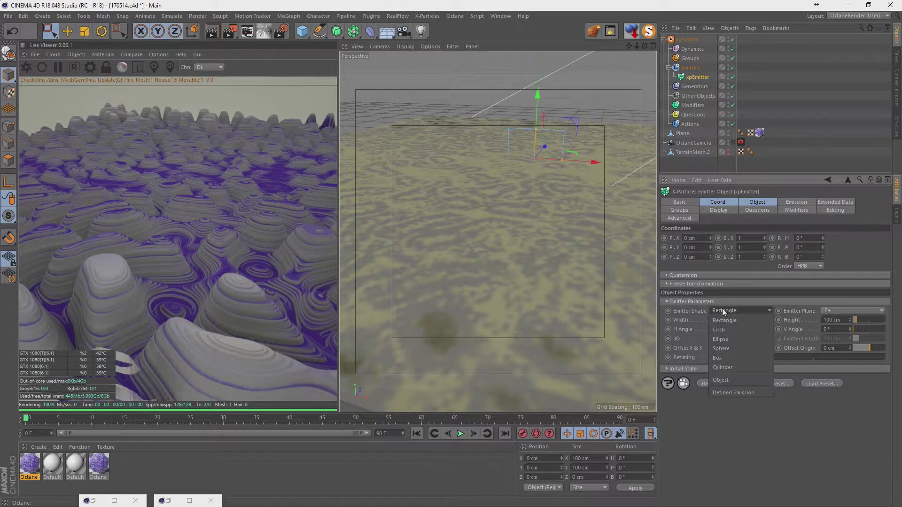
pyautogui.click(732, 380)
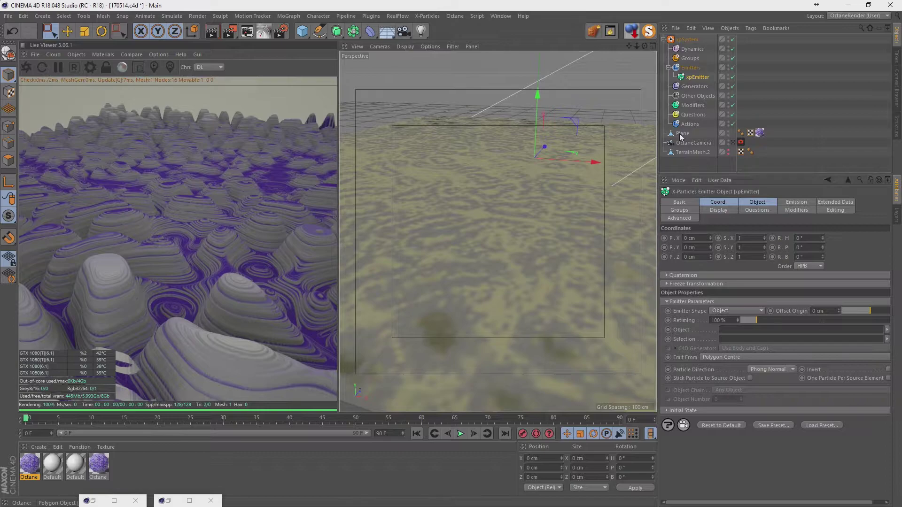
pyautogui.moveTo(680, 135); pyautogui.dragTo(742, 331)
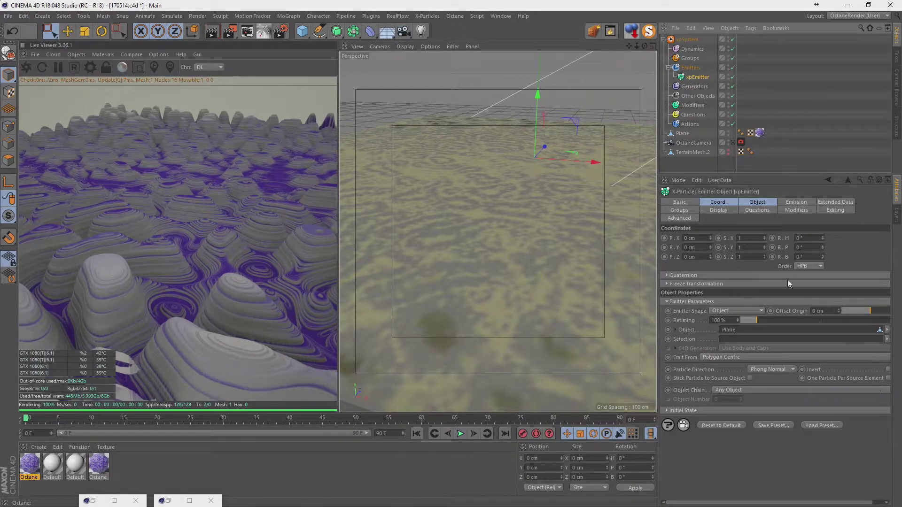
# Stop playback and inspect the emitter, Plane and terrain mesh settings
pyautogui.click(791, 204)
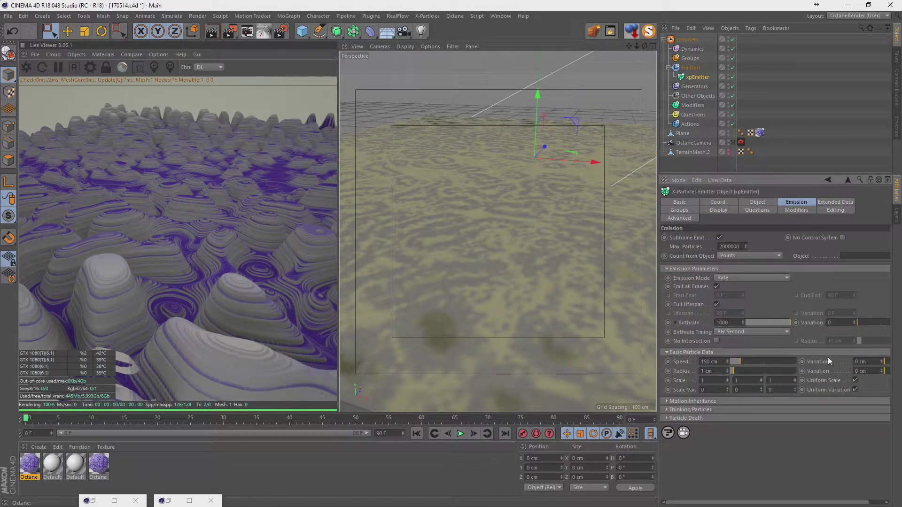
pyautogui.click(757, 202)
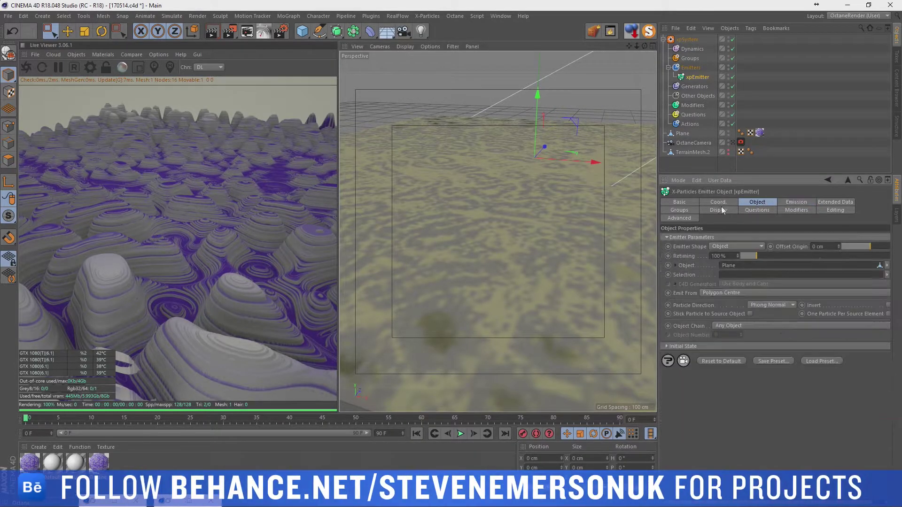
pyautogui.moveTo(661, 210)
pyautogui.mouseDown()
pyautogui.moveTo(625, 211)
pyautogui.moveTo(645, 213)
pyautogui.mouseUp()
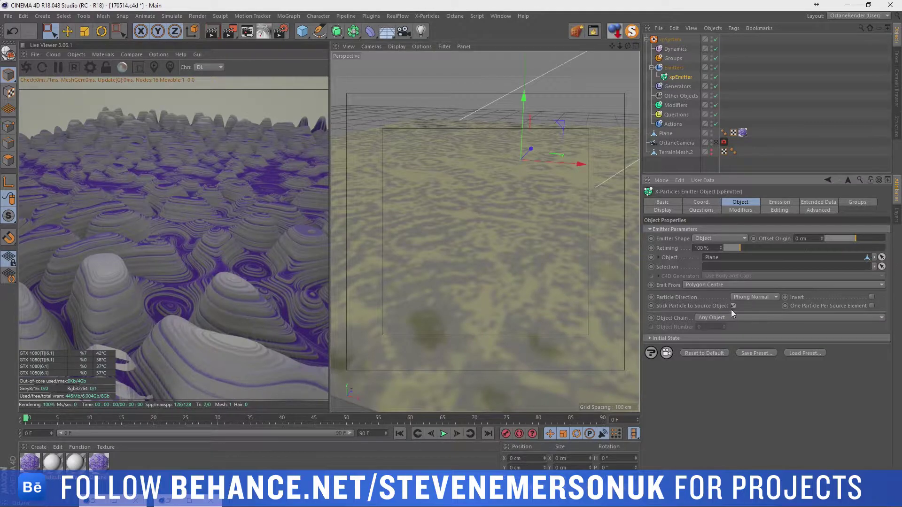
pyautogui.click(444, 434)
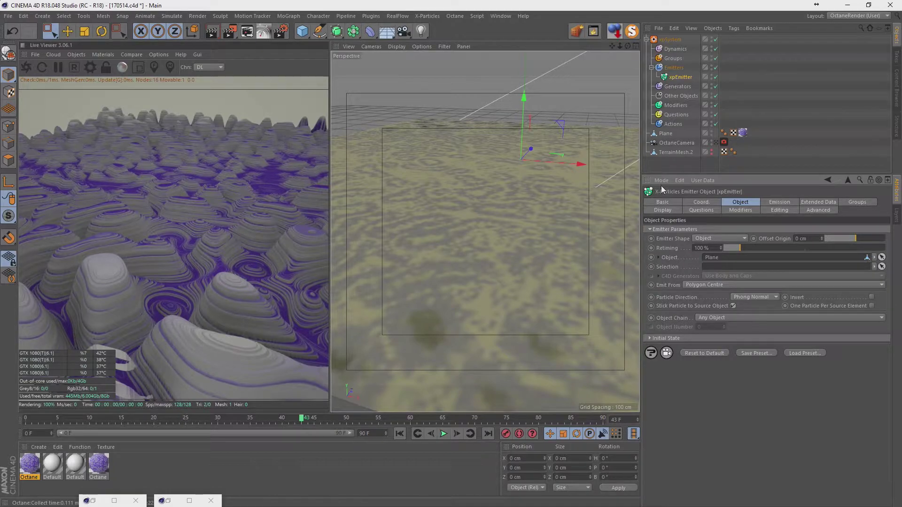
pyautogui.click(664, 134)
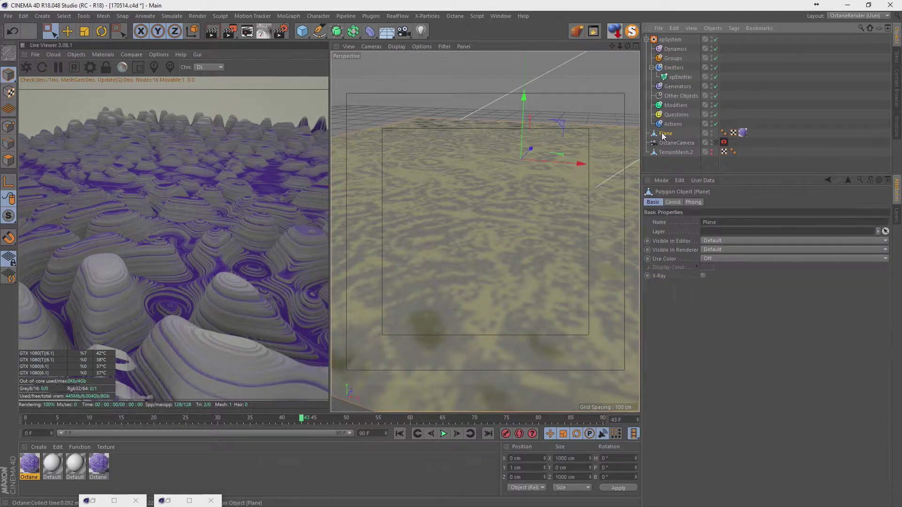
pyautogui.click(673, 202)
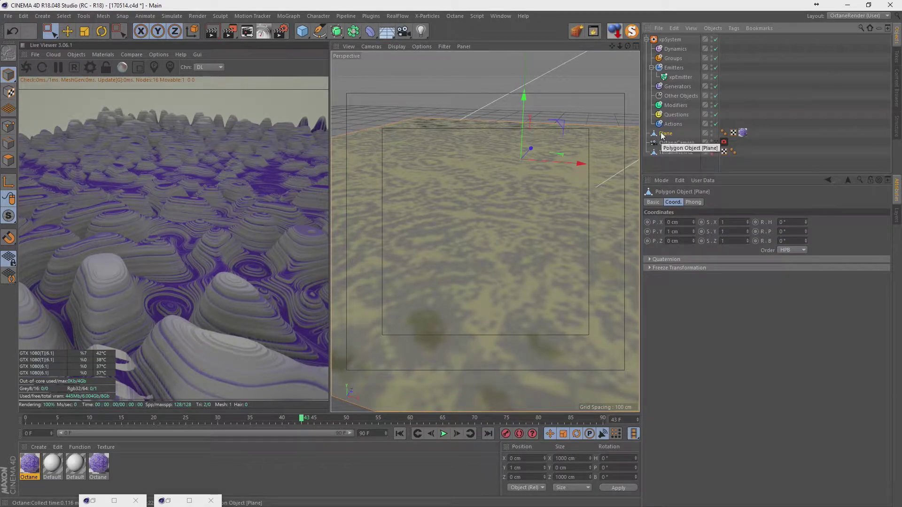
pyautogui.click(672, 152)
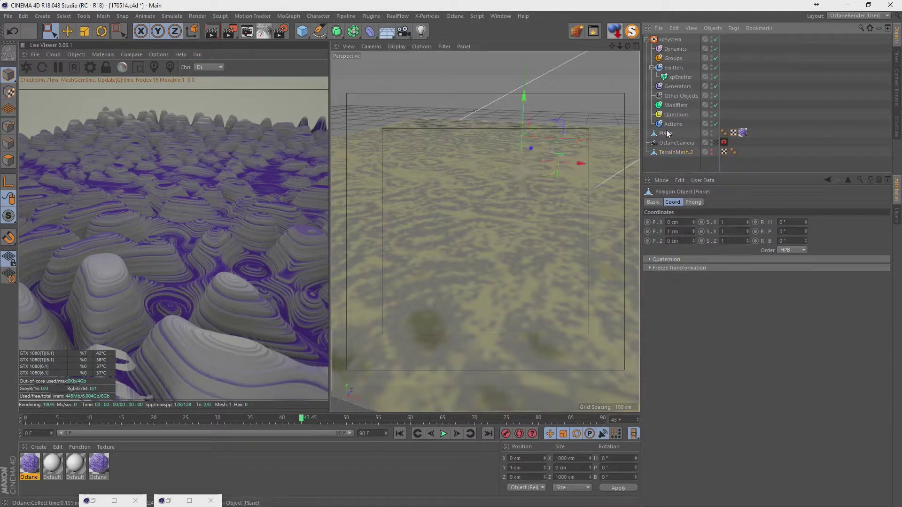
pyautogui.click(677, 78)
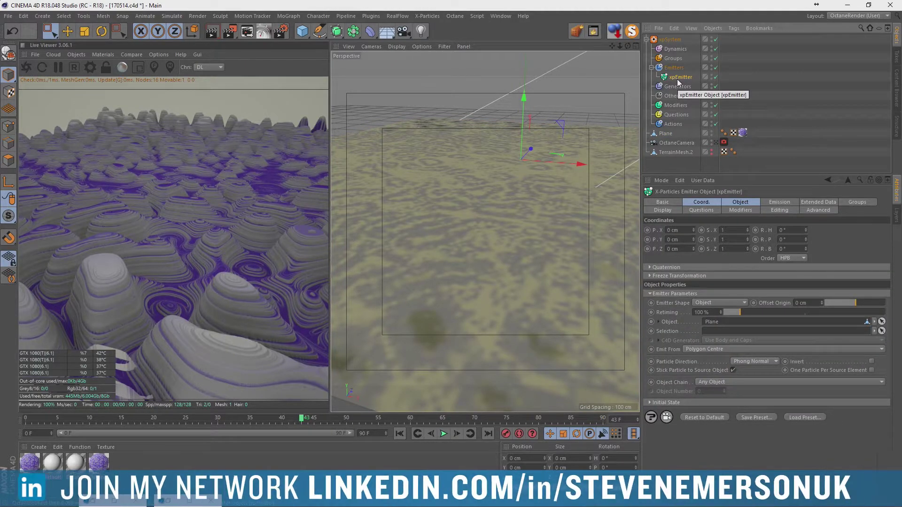
pyautogui.click(668, 133)
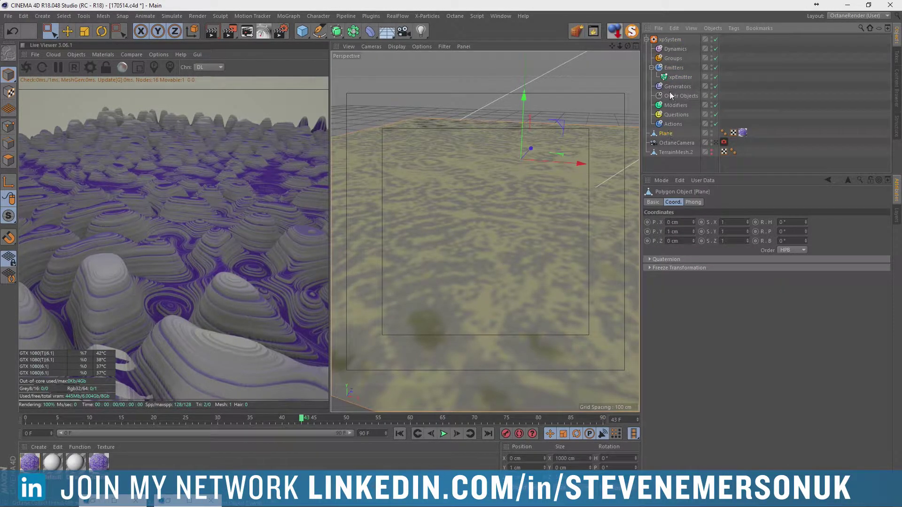
pyautogui.click(678, 78)
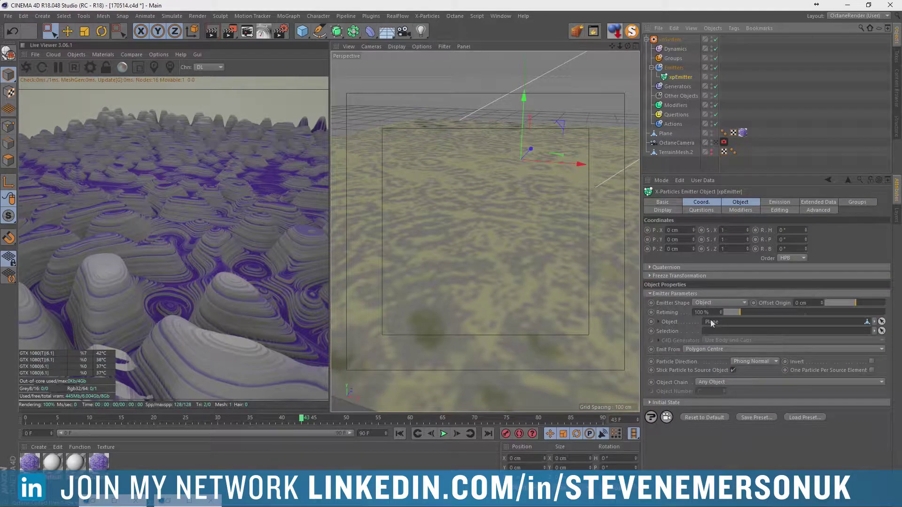
# Set Emit From to Texture with the Plane's Octane material tag as Texture Tag
pyautogui.click(710, 349)
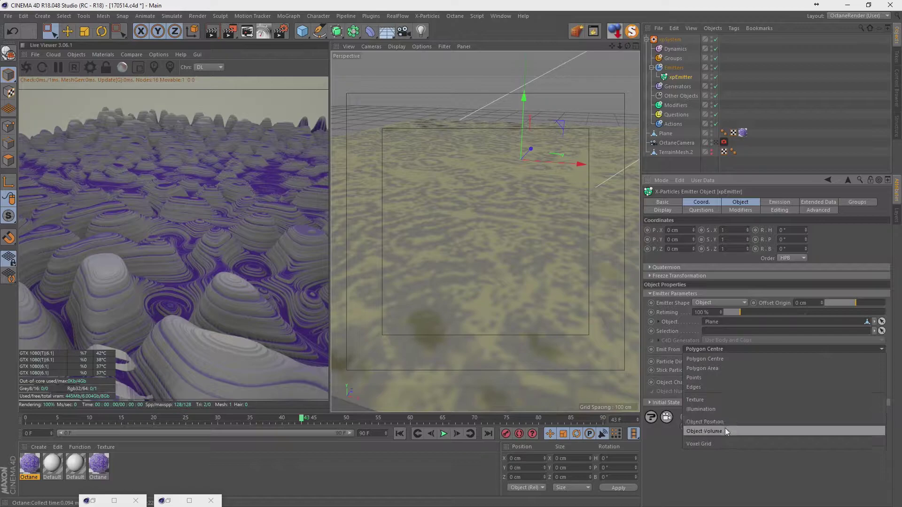
pyautogui.click(715, 399)
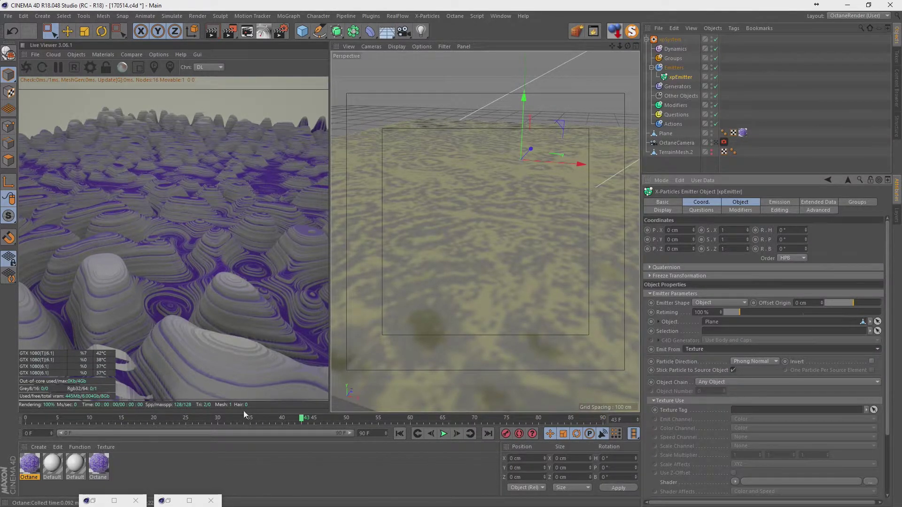
pyautogui.moveTo(743, 132); pyautogui.dragTo(753, 241)
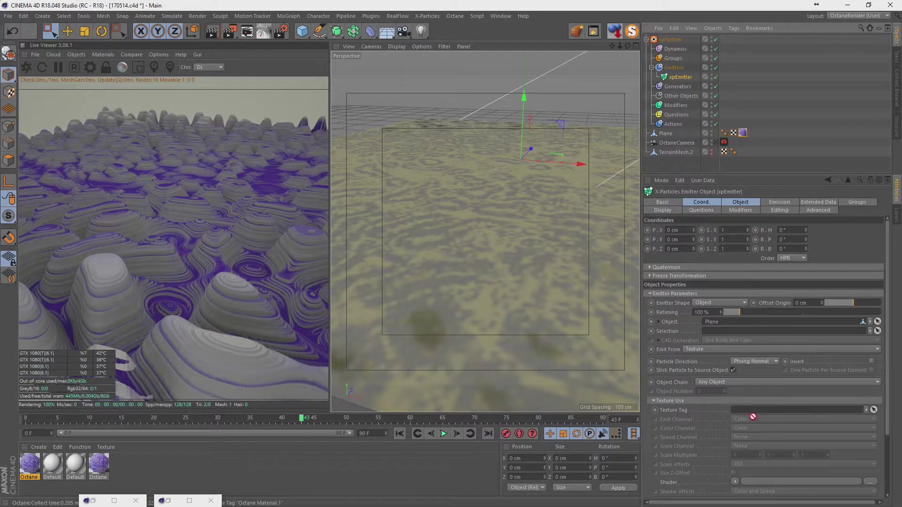
pyautogui.moveTo(754, 417); pyautogui.dragTo(756, 410)
# Play the emission preview, then stop and rewind to frame 0
pyautogui.click(399, 433)
pyautogui.click(444, 433)
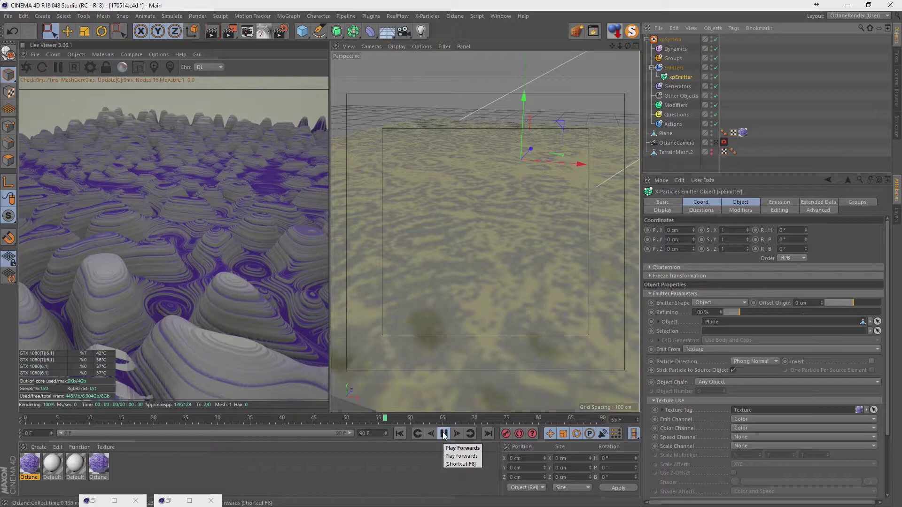
pyautogui.click(444, 433)
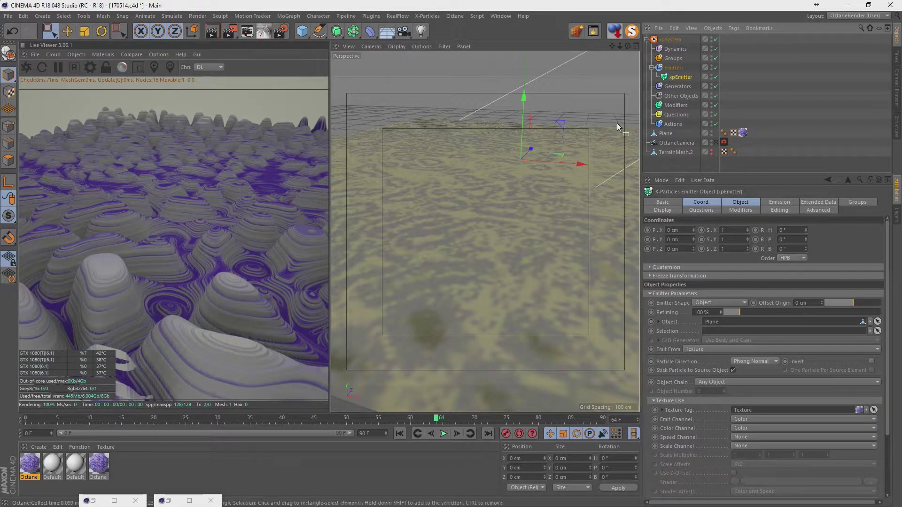
pyautogui.click(398, 435)
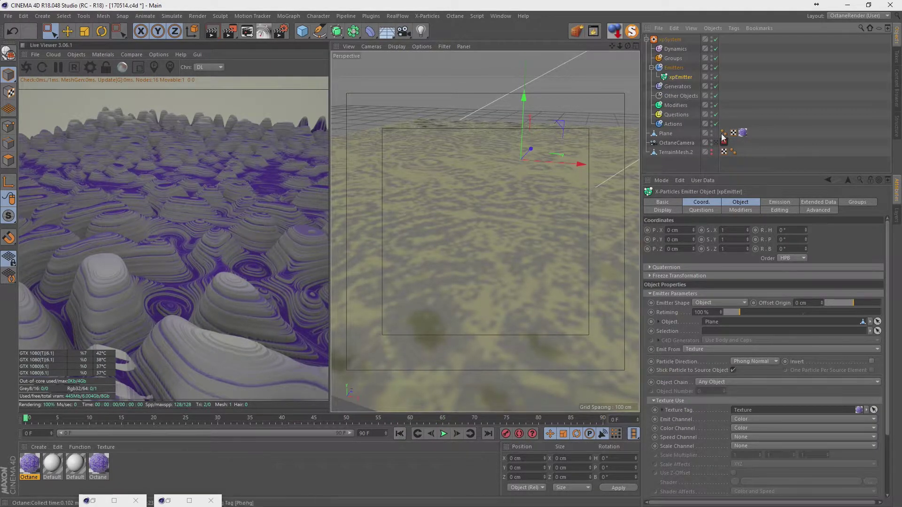
# Add an Octane object tag to xpEmitter and create a small Sphere
pyautogui.rightClick(684, 77)
pyautogui.moveTo(714, 73)
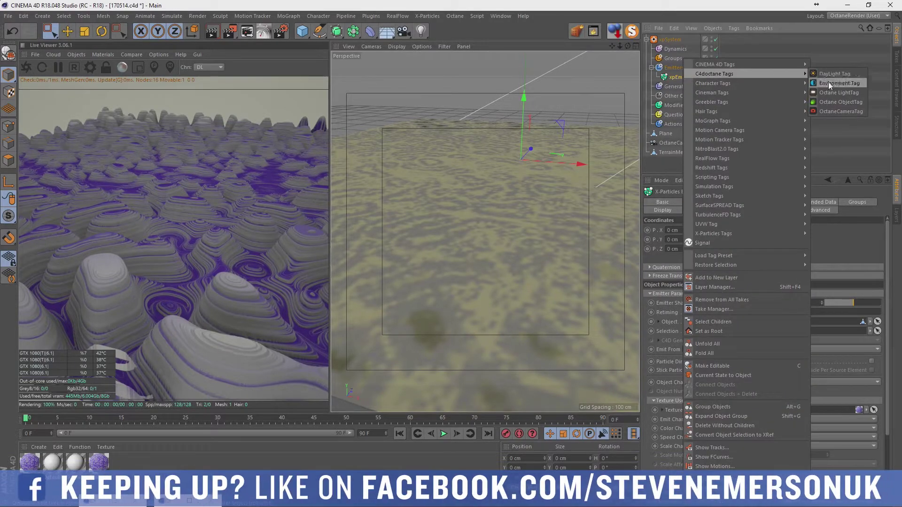
pyautogui.click(834, 102)
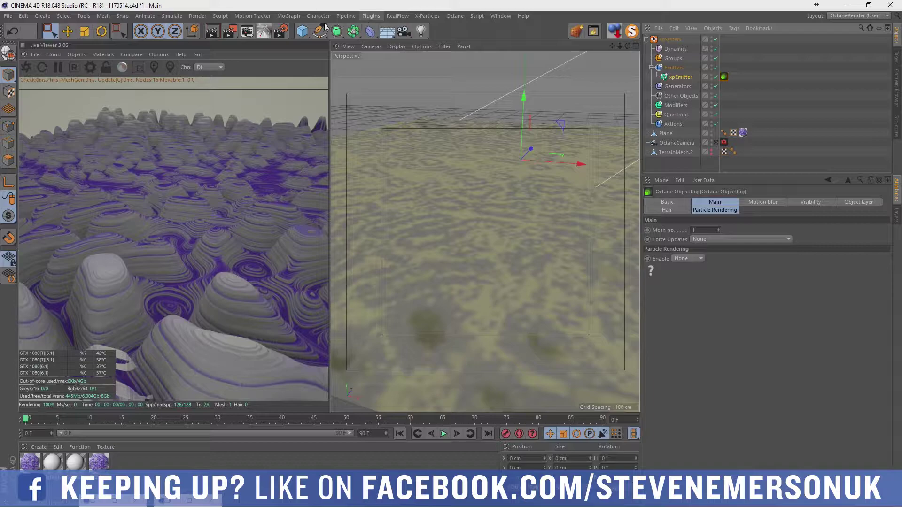
pyautogui.moveTo(303, 31); pyautogui.dragTo(512, 56)
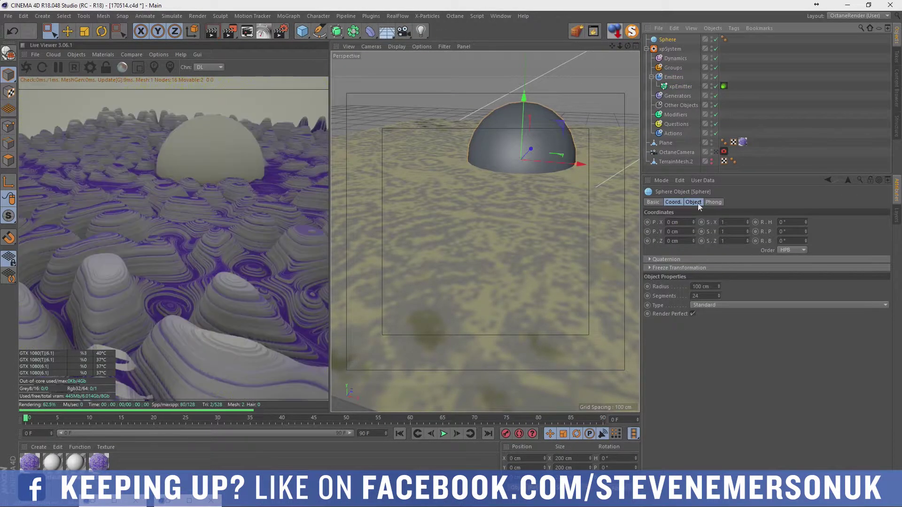
pyautogui.doubleClick(702, 286)
pyautogui.write('2')
pyautogui.press('Return')
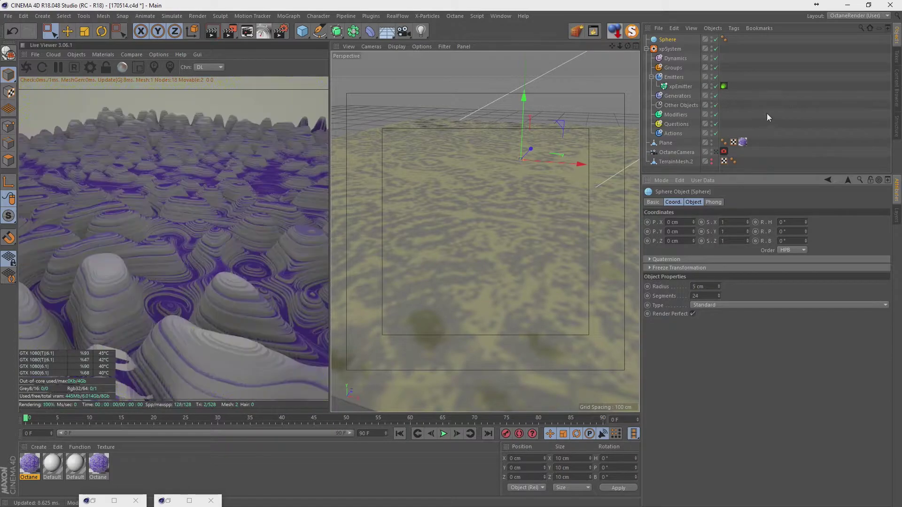
# Set the emitter tag's Particle Rendering to render particles as the Sphere
pyautogui.click(778, 101)
pyautogui.click(724, 86)
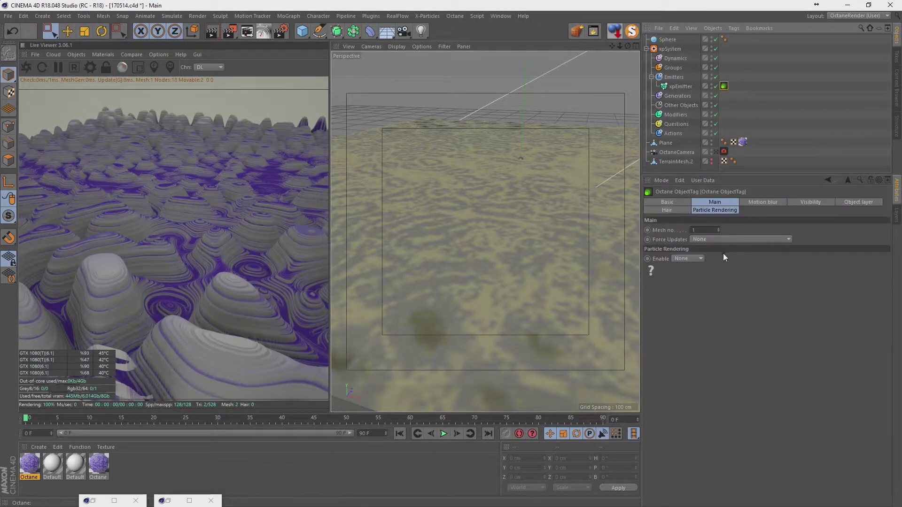
pyautogui.click(712, 211)
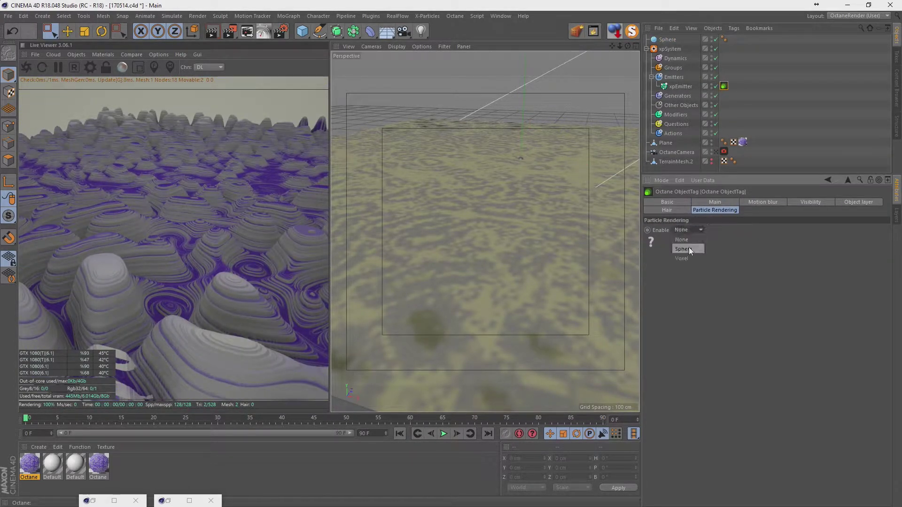
pyautogui.click(689, 249)
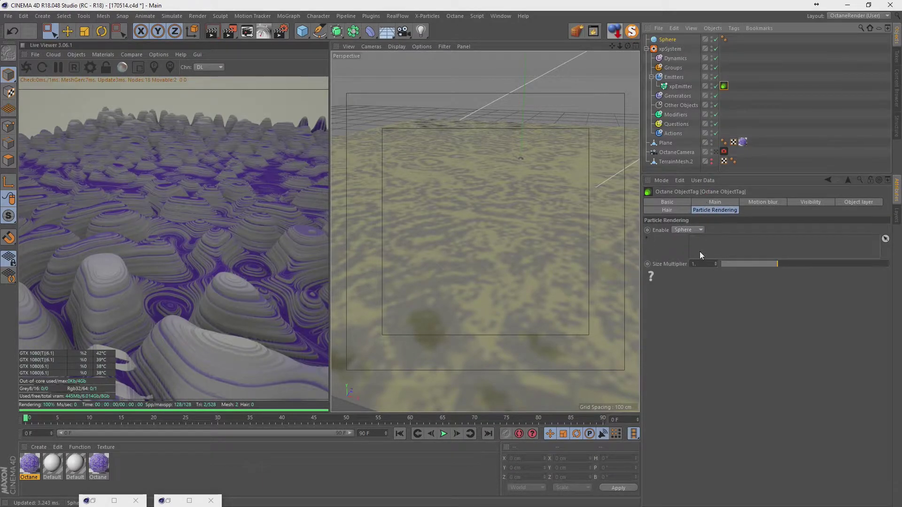
# Save the scene and preview the particles by playing and stopping the animation
pyautogui.click(10, 16)
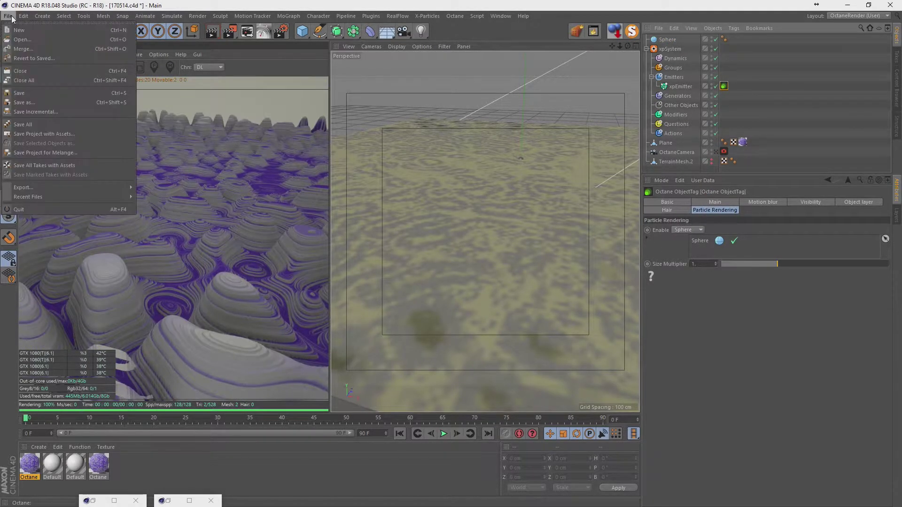
pyautogui.click(28, 93)
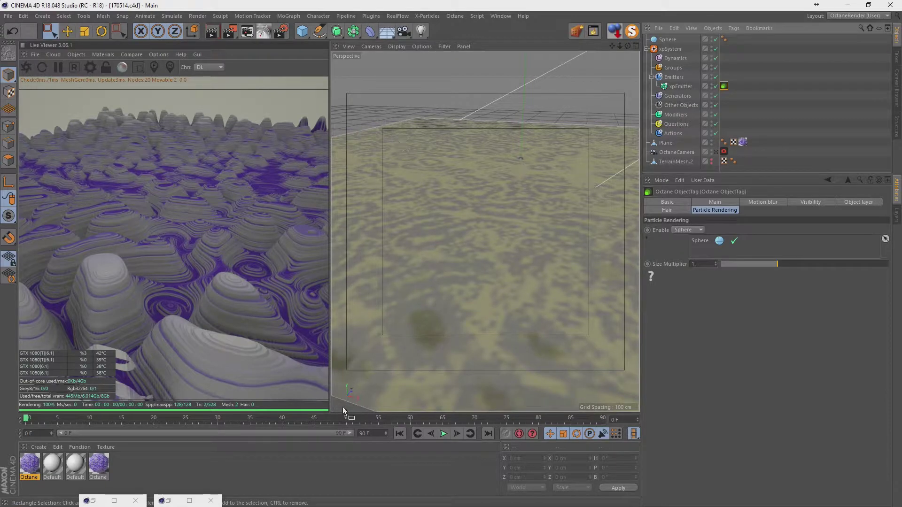
pyautogui.click(444, 433)
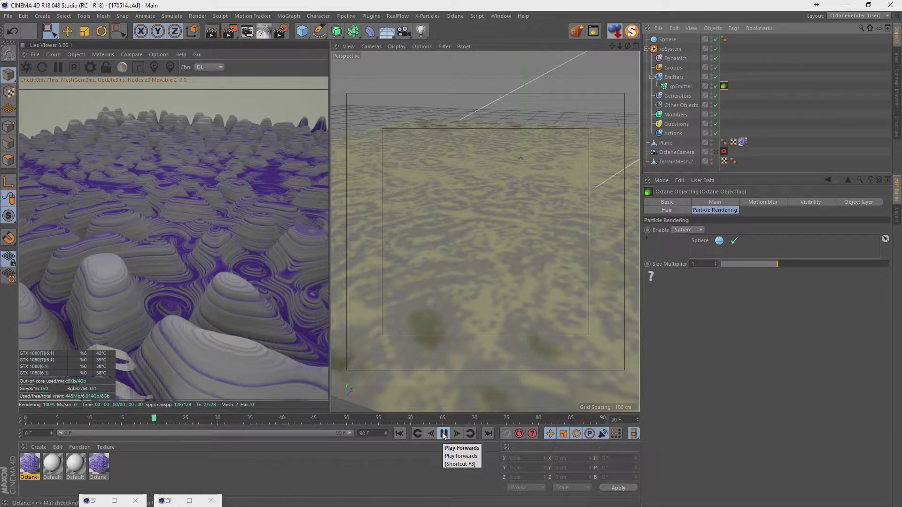
pyautogui.click(444, 434)
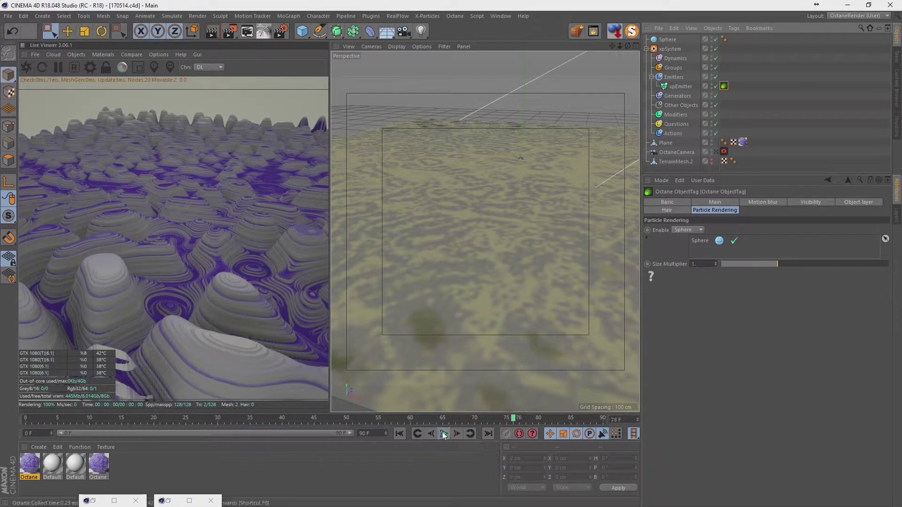
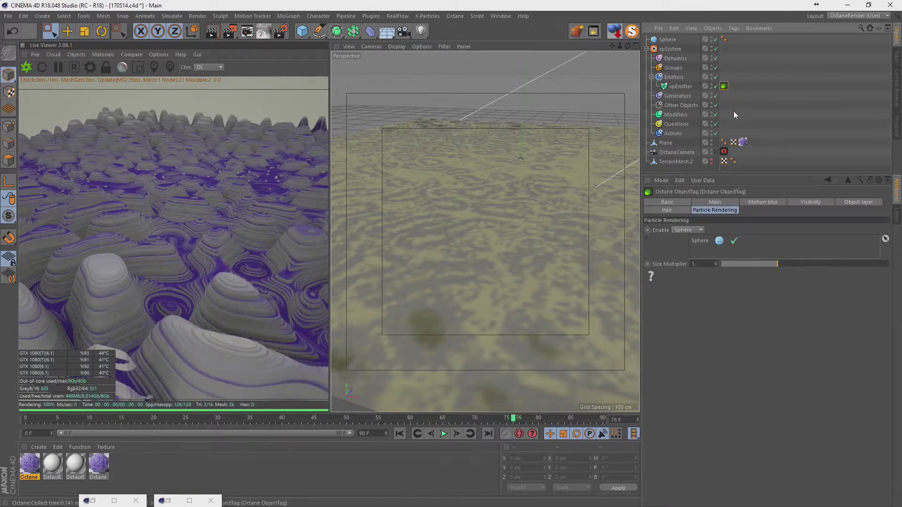
# Check that the xpEmitter's Octane tag renders particles as Sphere, then select the xpEmitter
pyautogui.click(665, 143)
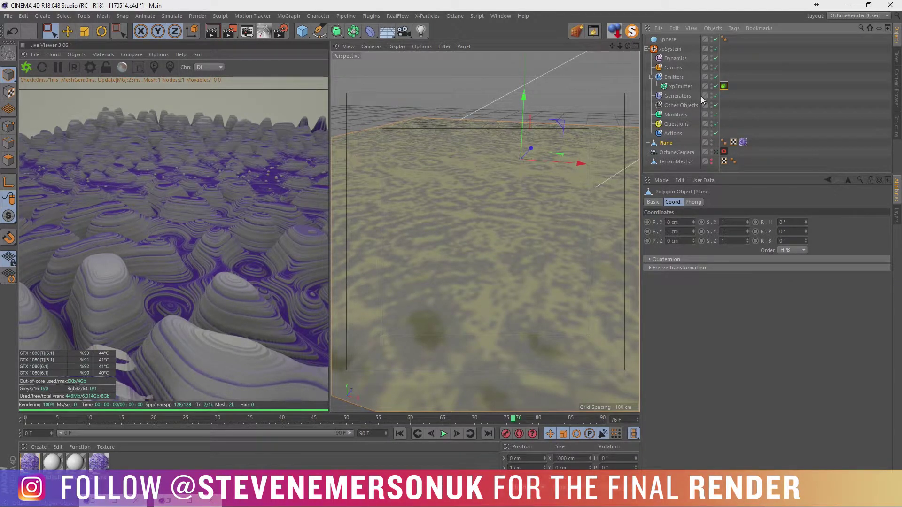
pyautogui.click(745, 94)
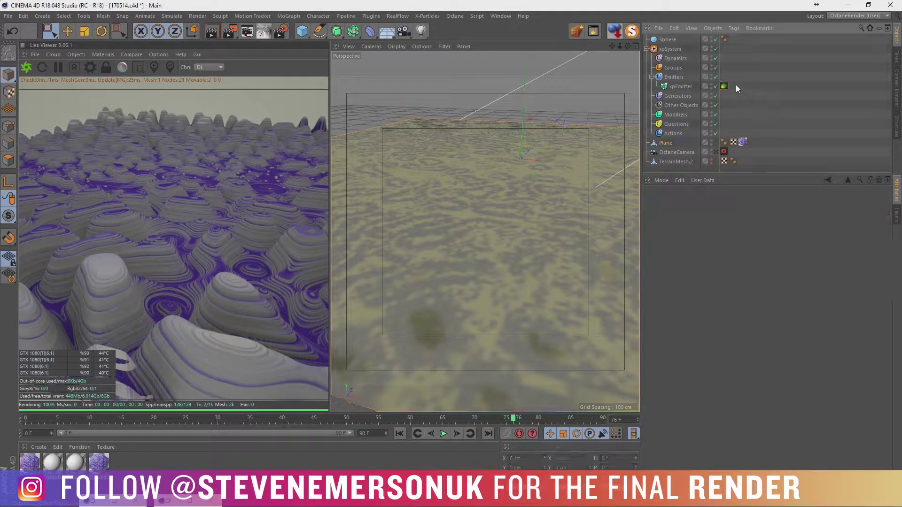
pyautogui.click(723, 86)
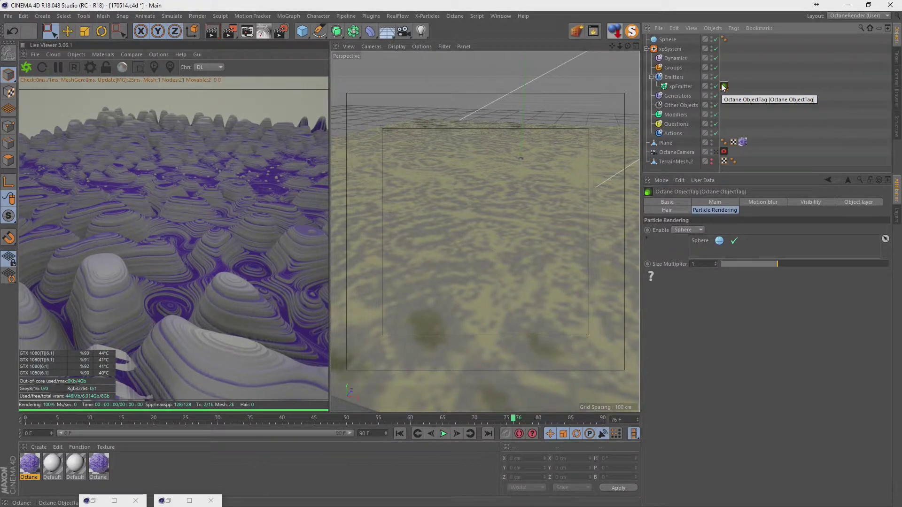
pyautogui.click(748, 104)
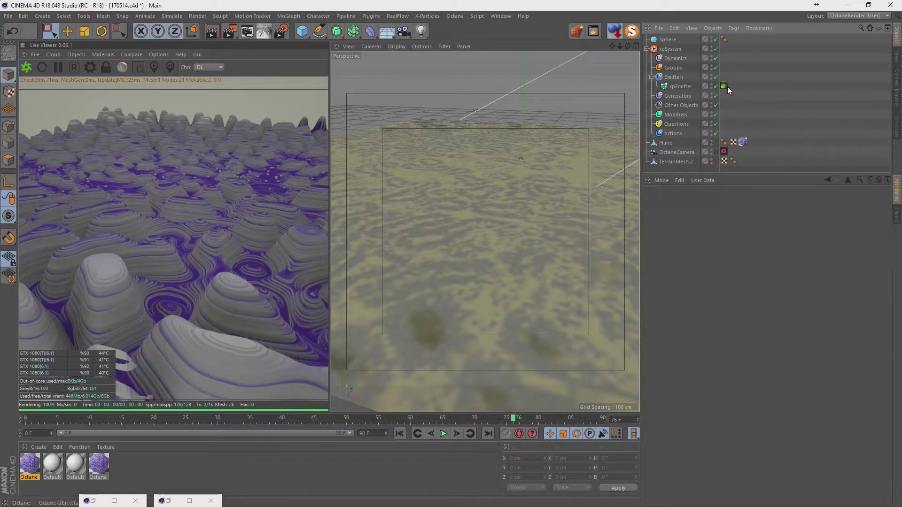
pyautogui.click(727, 87)
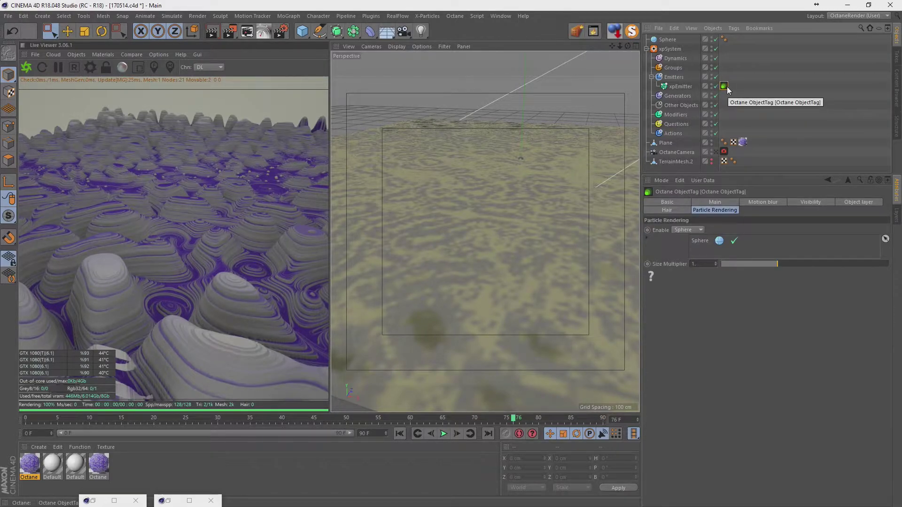
pyautogui.click(681, 86)
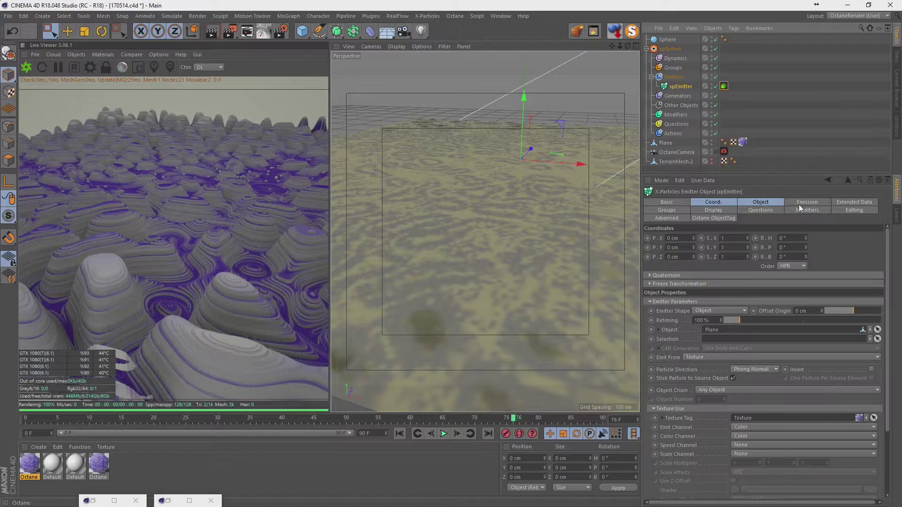
# Set the emitter's particle Radius to 5 cm and Radius Variation to 5 cm
pyautogui.click(807, 202)
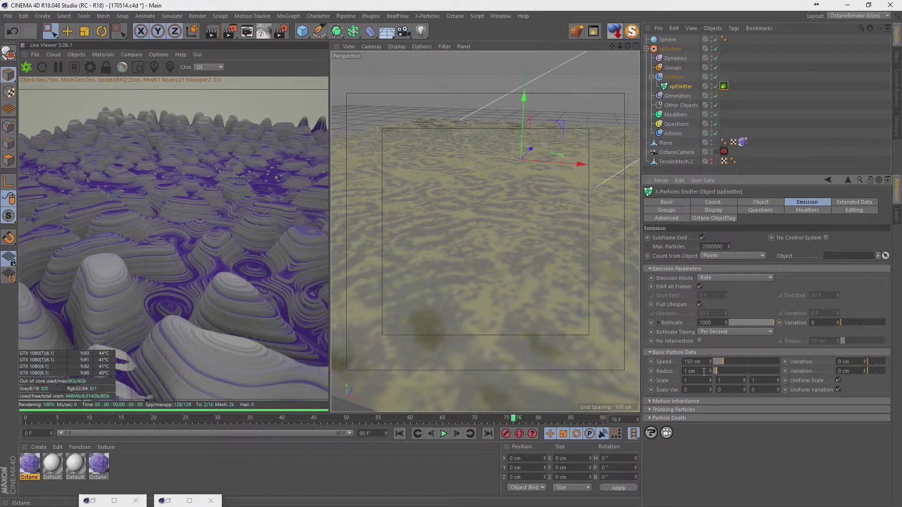
pyautogui.write('5')
pyautogui.click(854, 372)
pyautogui.write('5')
pyautogui.press('Return')
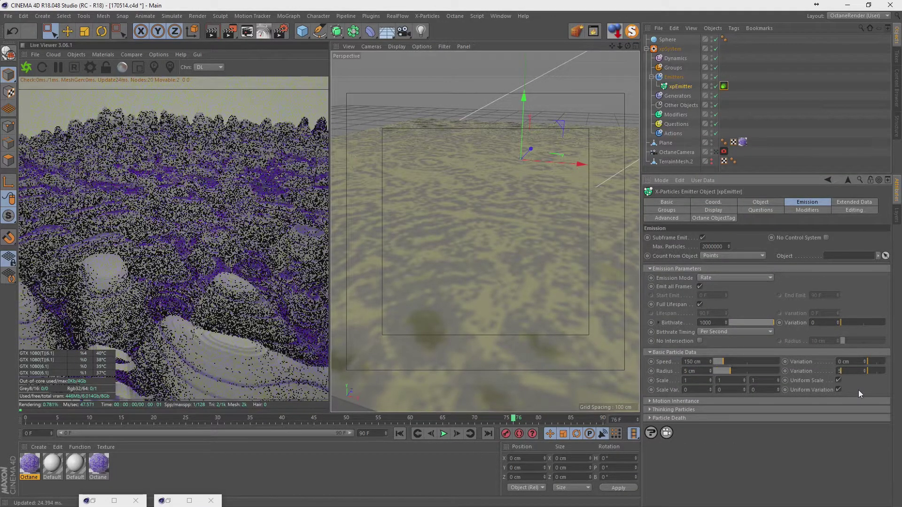
# Play and rewind the timeline to preview the larger sphere particles over the terrain
pyautogui.click(429, 434)
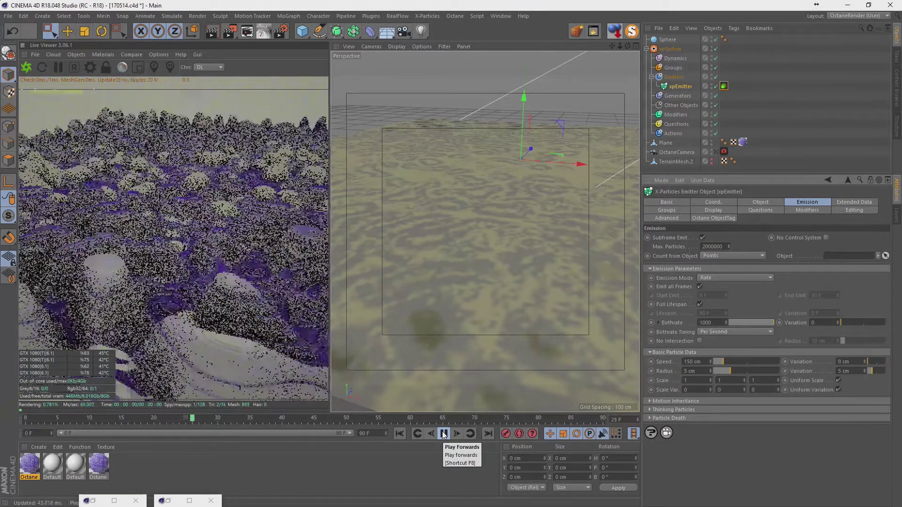
pyautogui.click(443, 434)
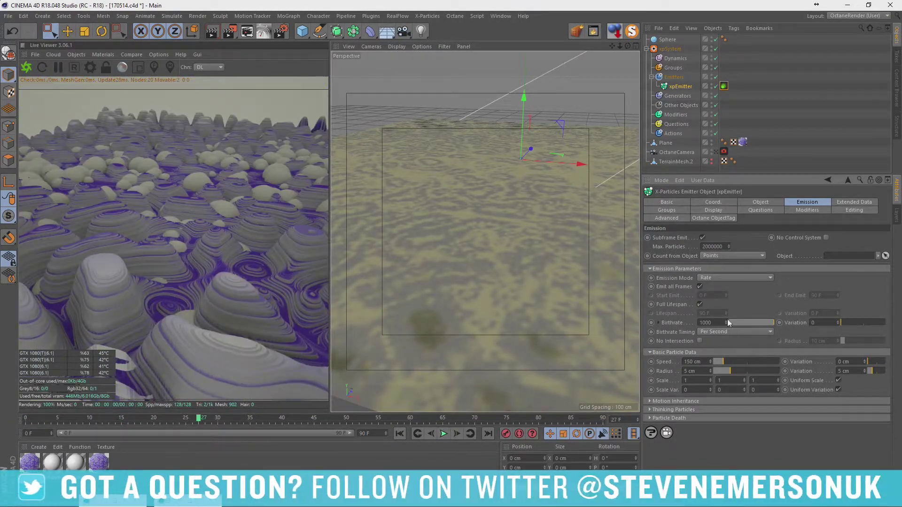
pyautogui.click(668, 40)
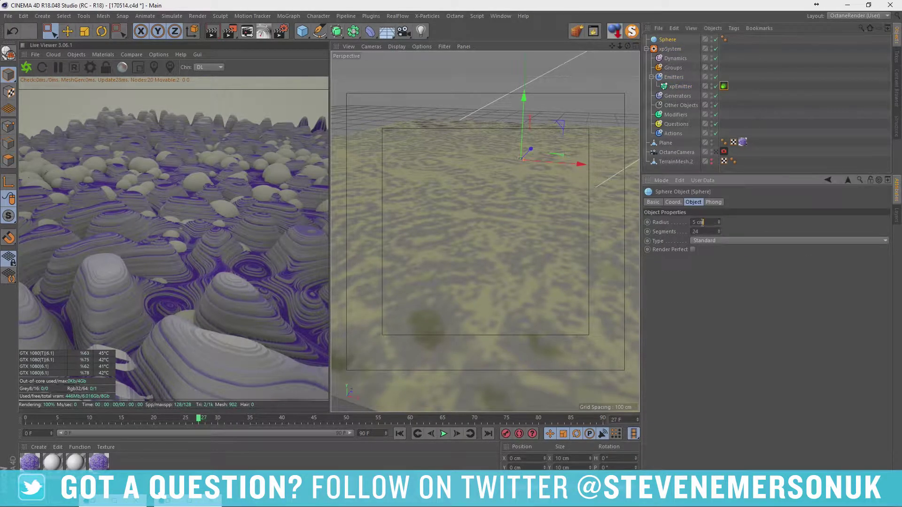
pyautogui.write('1')
pyautogui.click(403, 434)
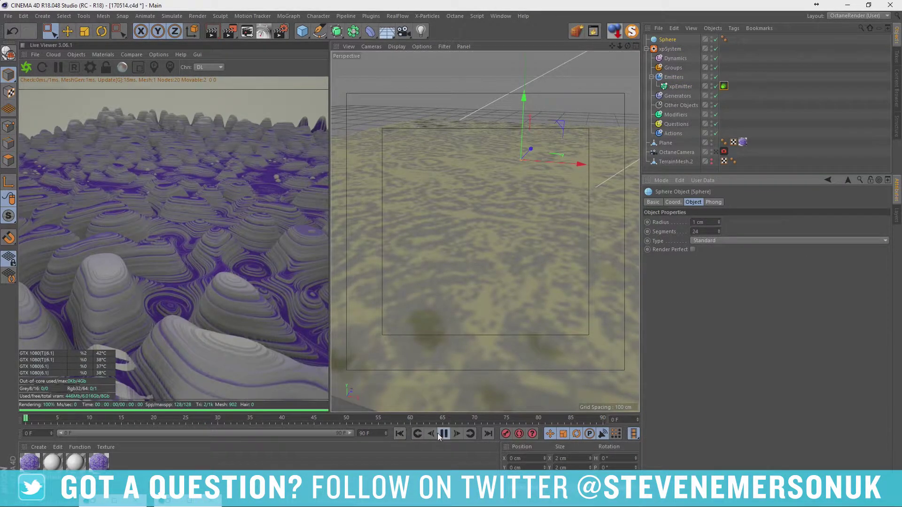
pyautogui.click(443, 434)
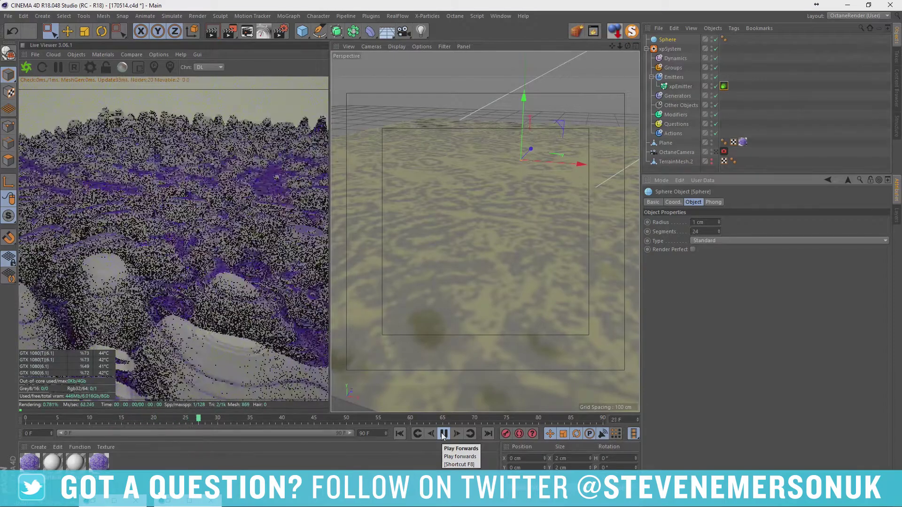
pyautogui.click(442, 433)
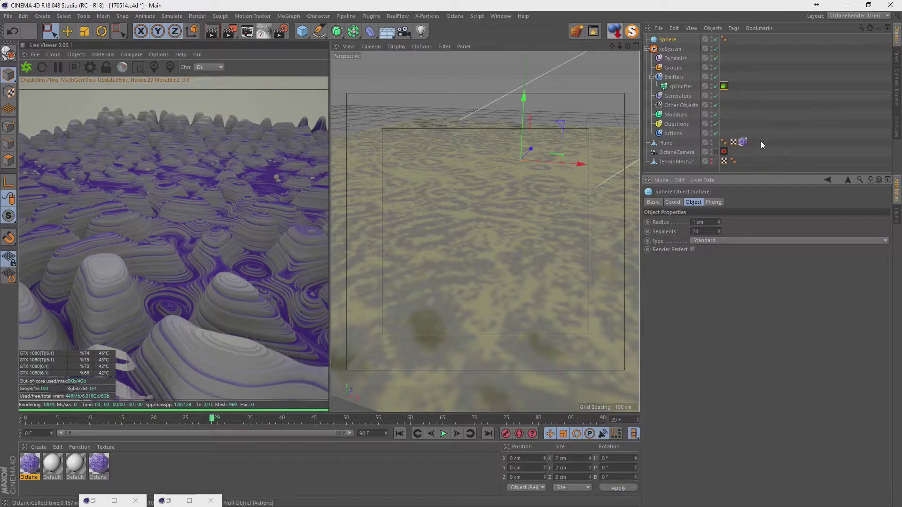
# Review the Sphere, the Plane's texture tag and the emitter's Octane tag settings
pyautogui.click(729, 89)
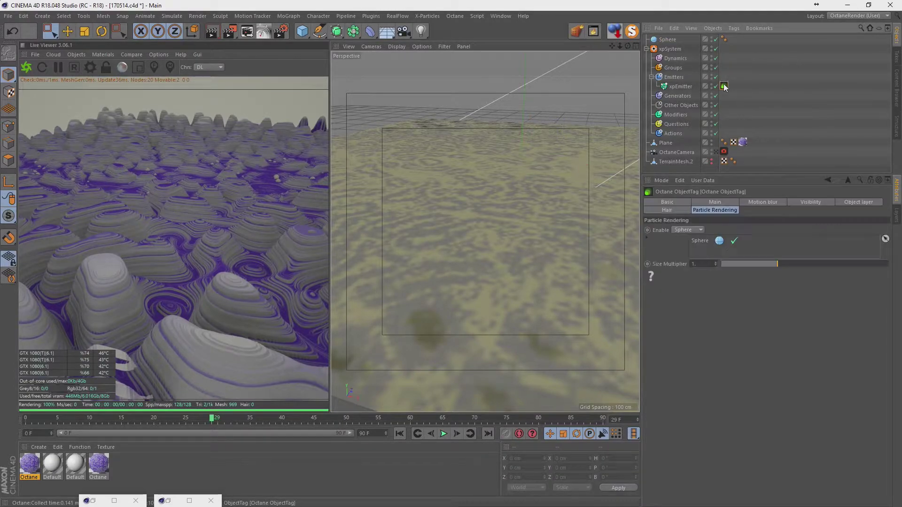
pyautogui.click(668, 40)
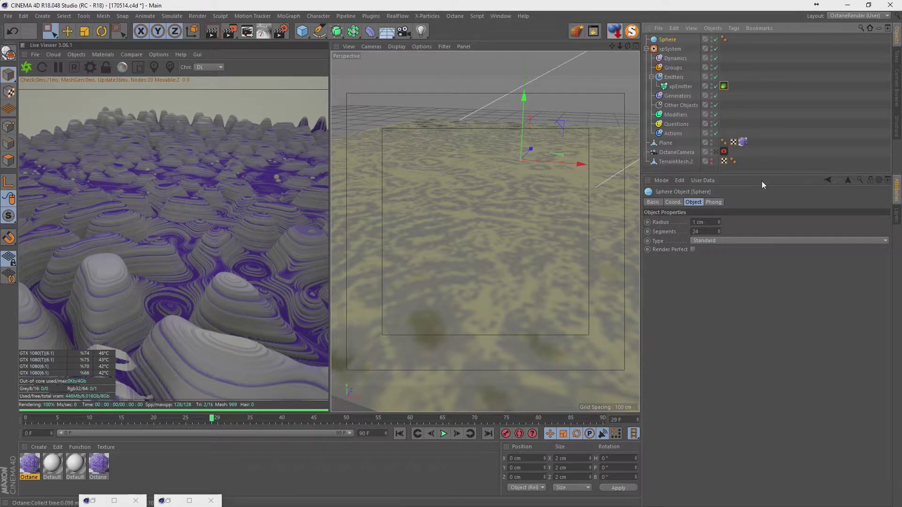
pyautogui.click(745, 142)
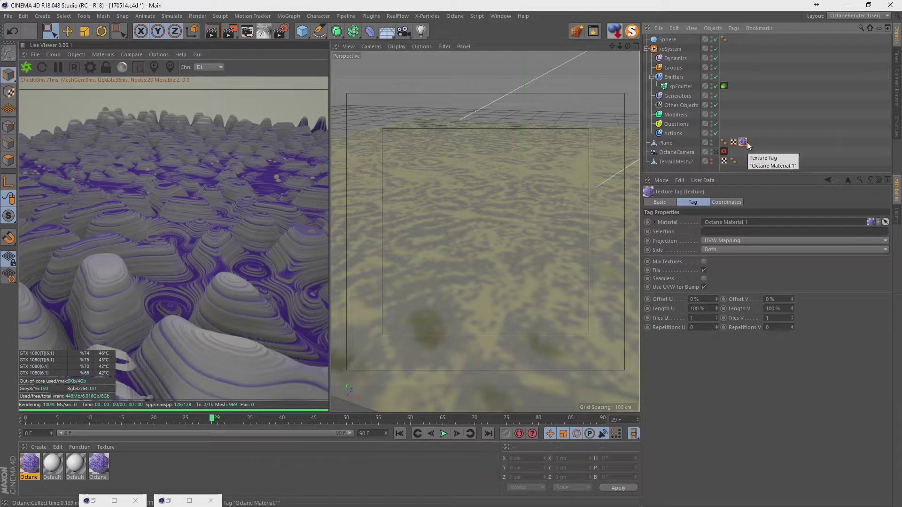
pyautogui.click(680, 86)
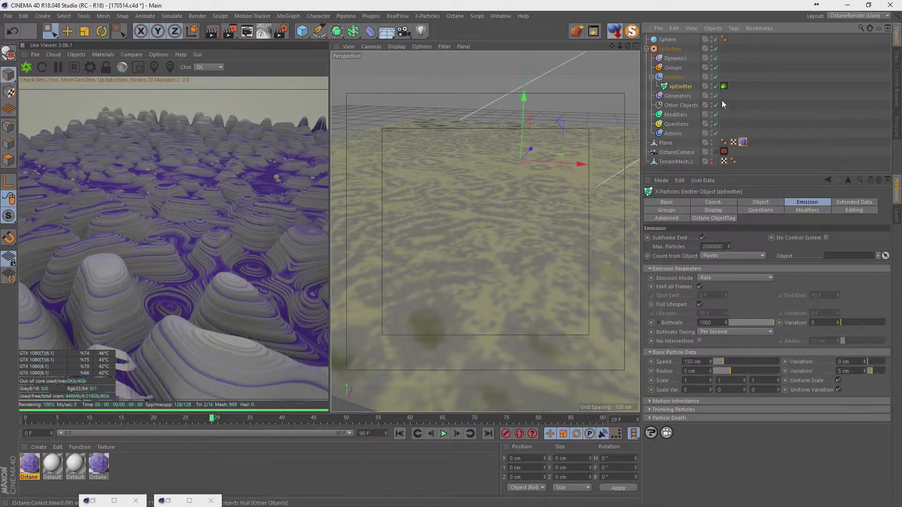
pyautogui.click(724, 86)
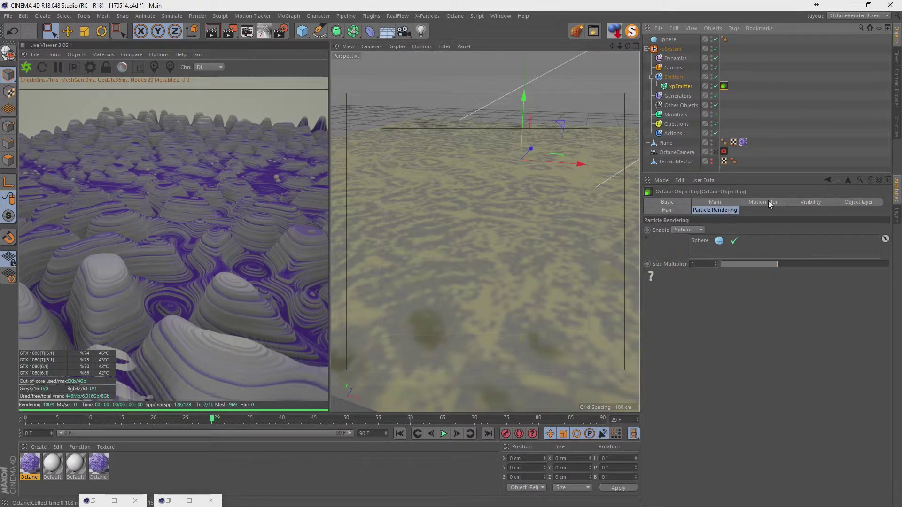
pyautogui.click(692, 88)
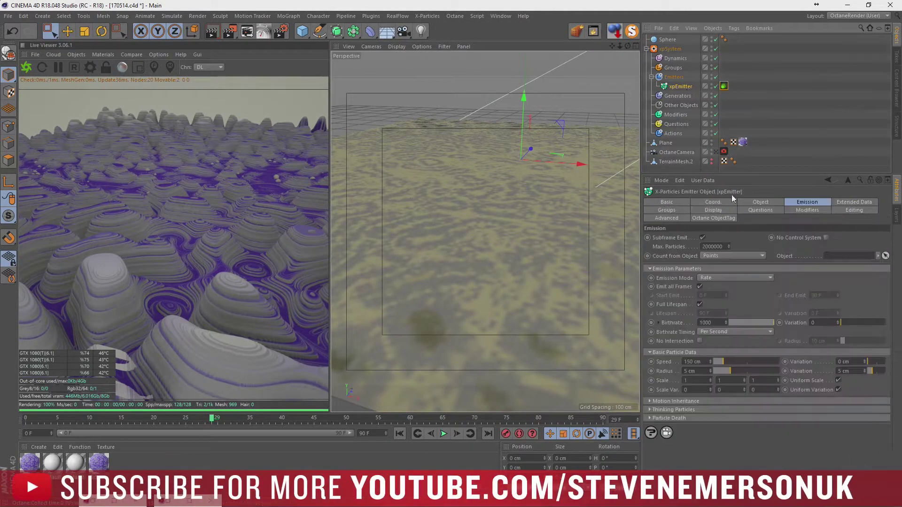
# Set the emitter's Emit Channel to Displacement with Color Brightness sampling, and preview playback
pyautogui.click(758, 202)
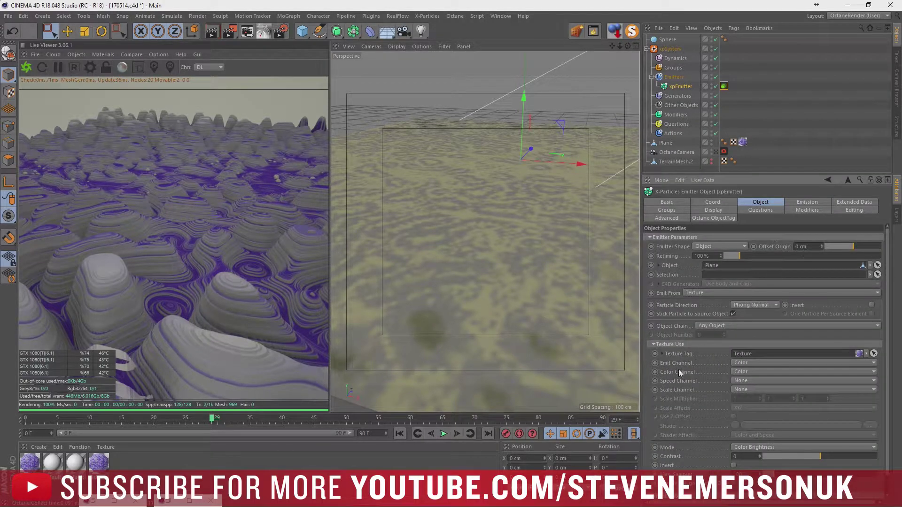
pyautogui.scroll(-1, 678, 369)
pyautogui.click(753, 427)
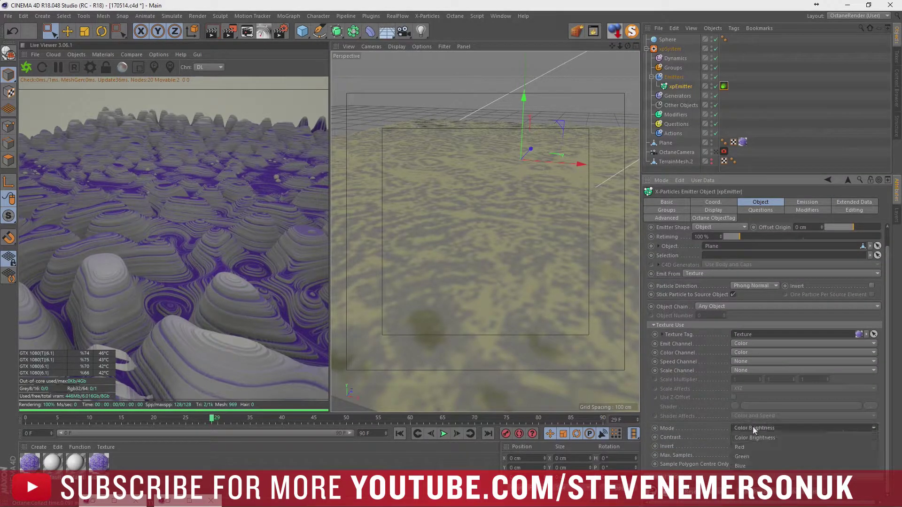
pyautogui.click(753, 426)
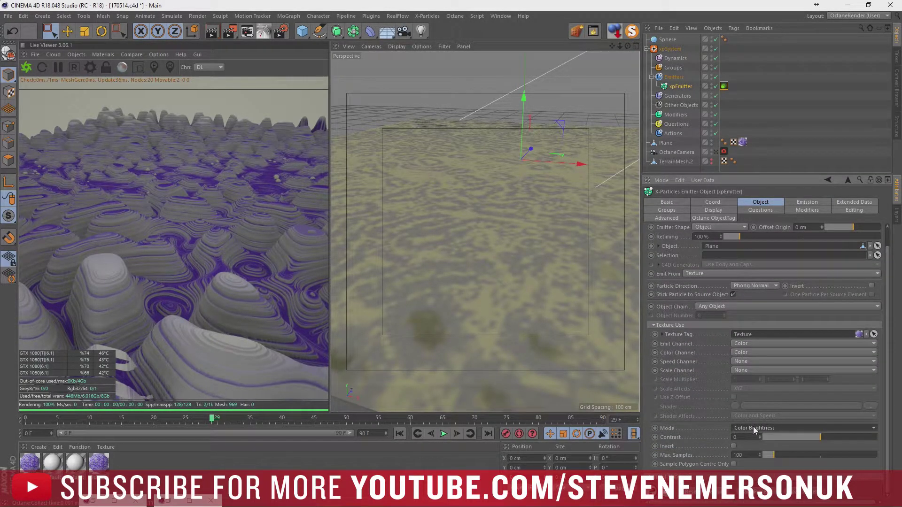
pyautogui.click(752, 343)
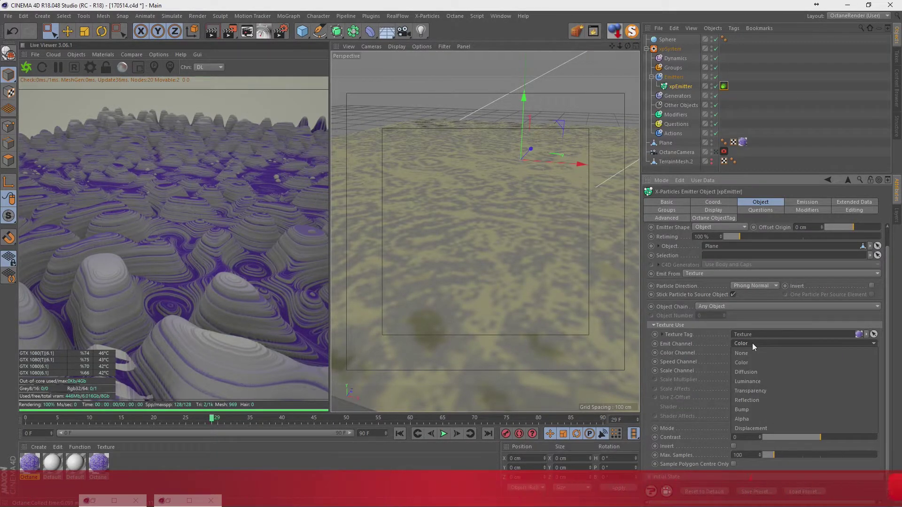
pyautogui.click(751, 428)
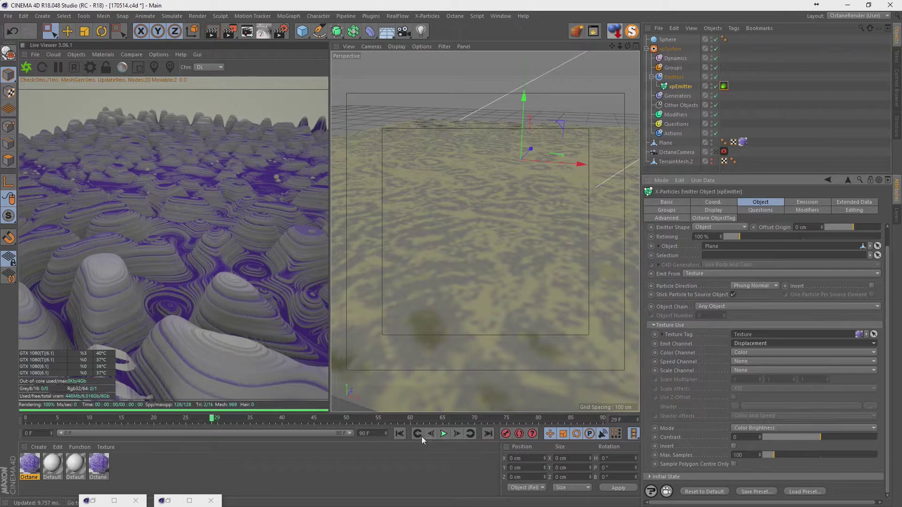
pyautogui.click(443, 433)
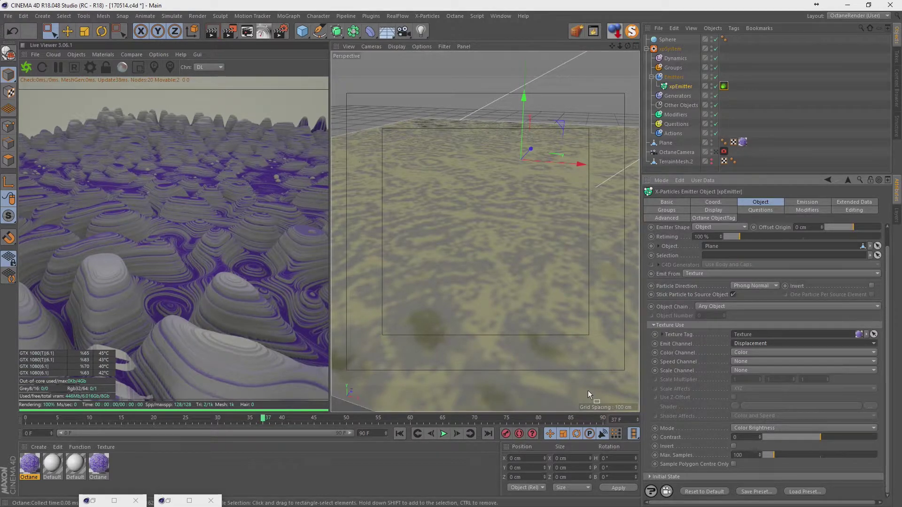
# Leave Scale Channel at None, keep Displacement as emit channel, and view the terrain from another angle
pyautogui.click(761, 371)
pyautogui.click(755, 454)
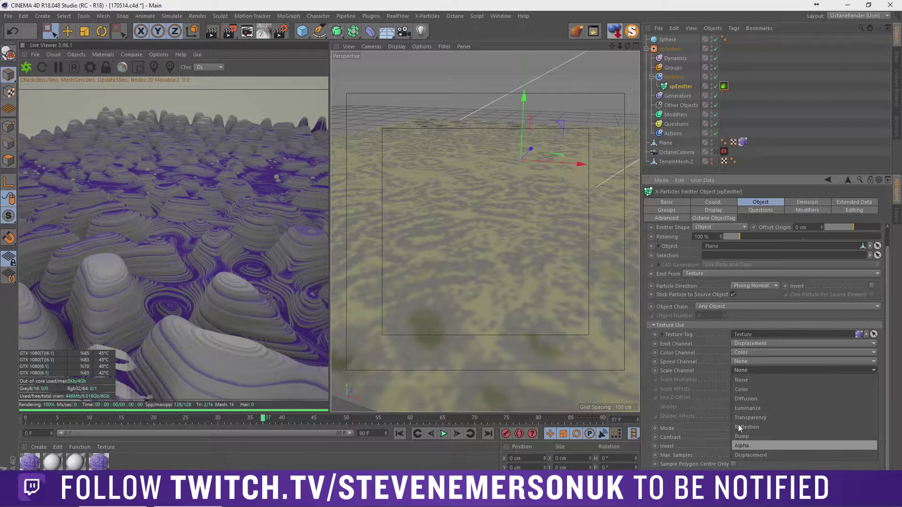
pyautogui.click(752, 343)
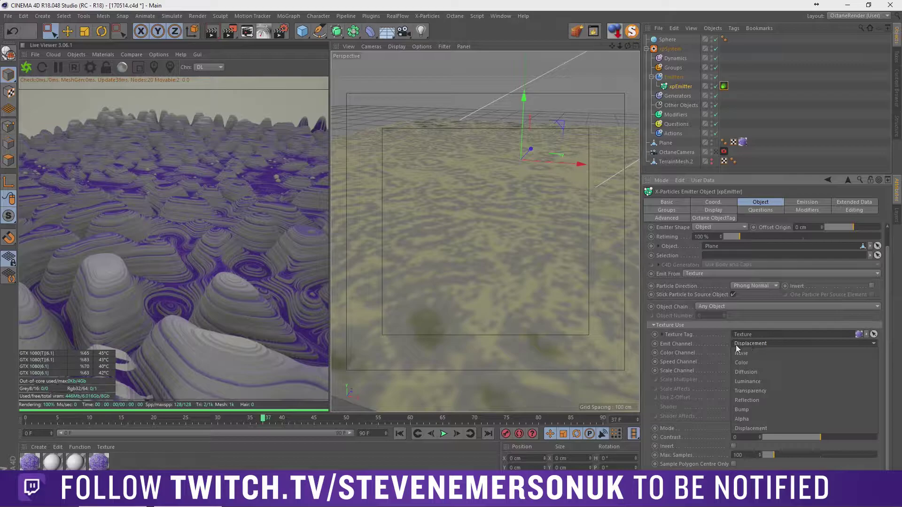
pyautogui.click(706, 341)
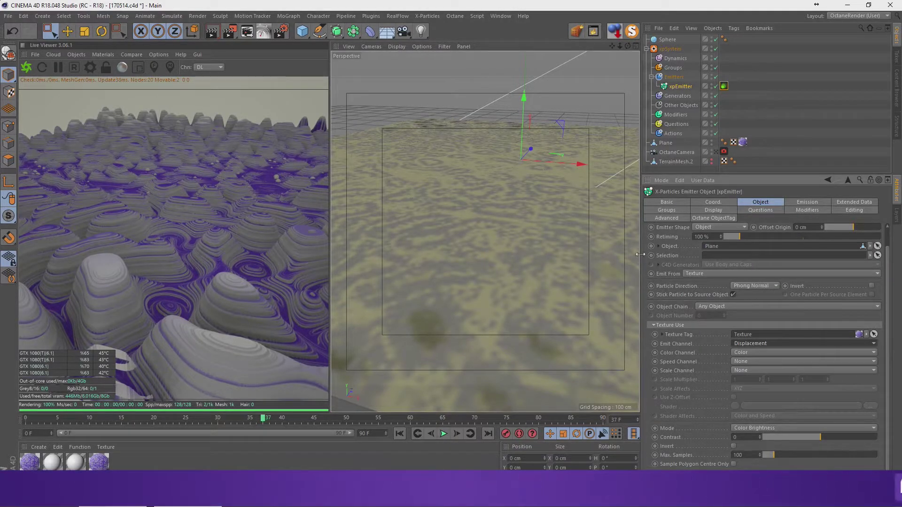
pyautogui.click(715, 152)
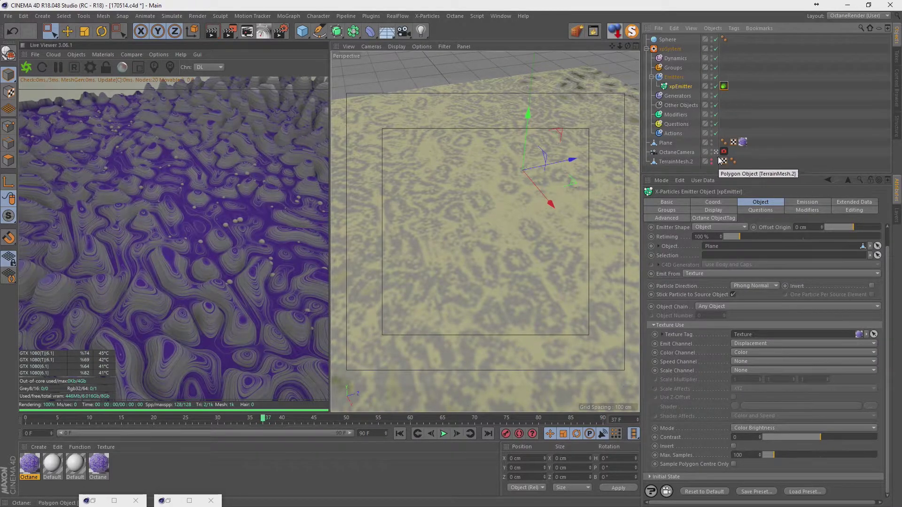
# Make TerrainMesh.2 the emitter's source object, emitting from its Points
pyautogui.click(667, 162)
pyautogui.click(677, 88)
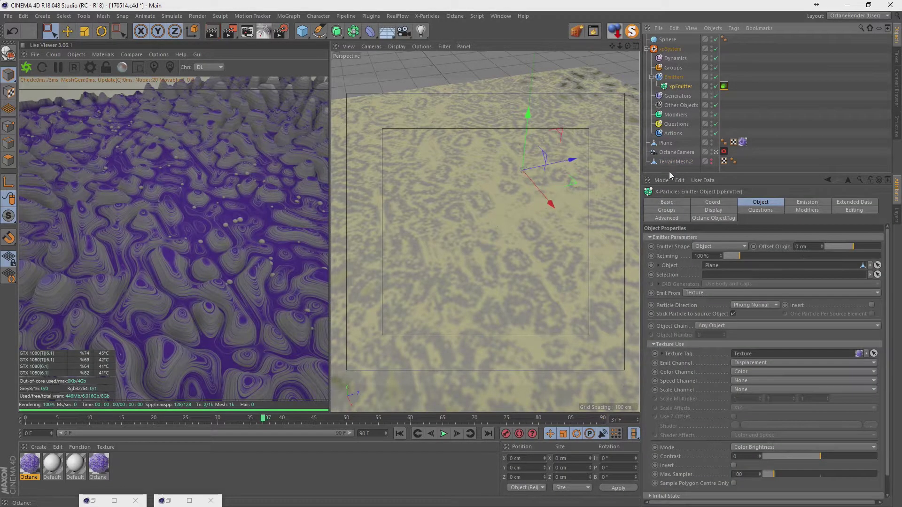
pyautogui.moveTo(671, 161); pyautogui.dragTo(724, 266)
pyautogui.click(675, 355)
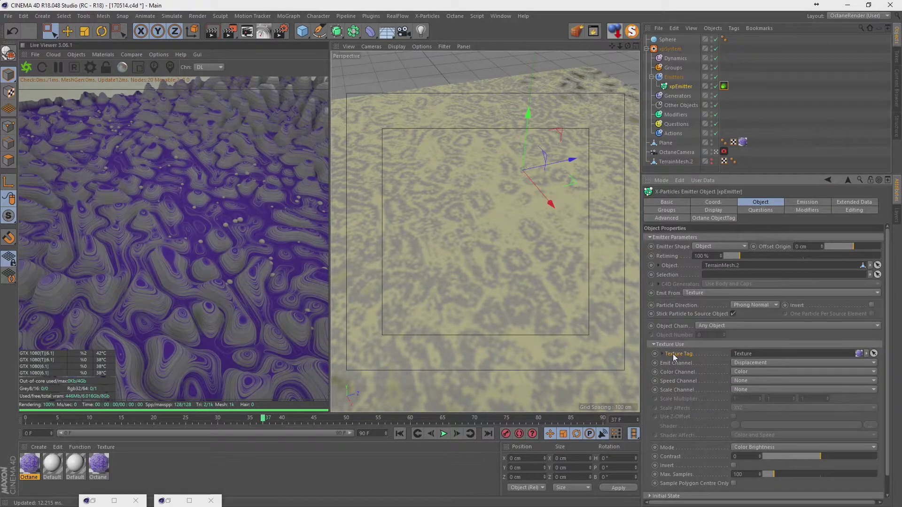
pyautogui.click(705, 292)
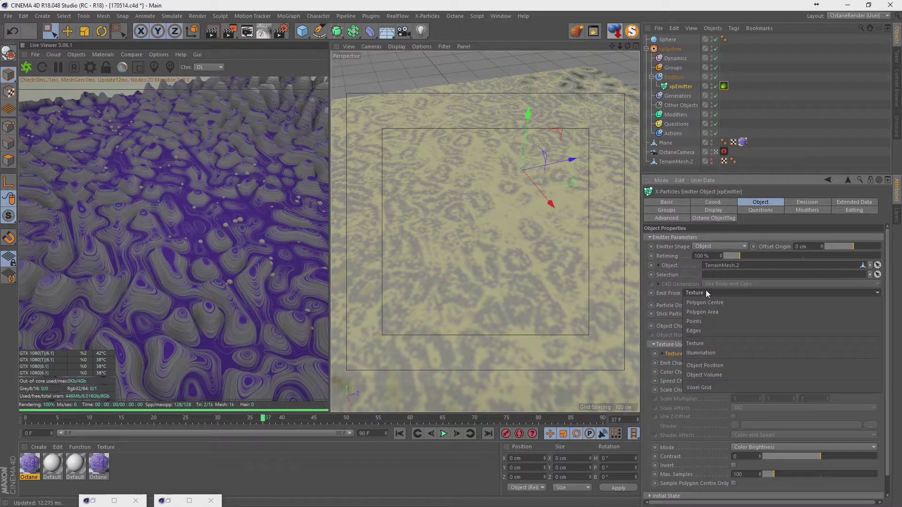
pyautogui.click(709, 322)
# Rewind and play the particle simulation, then restart the Live Viewer render
pyautogui.click(402, 436)
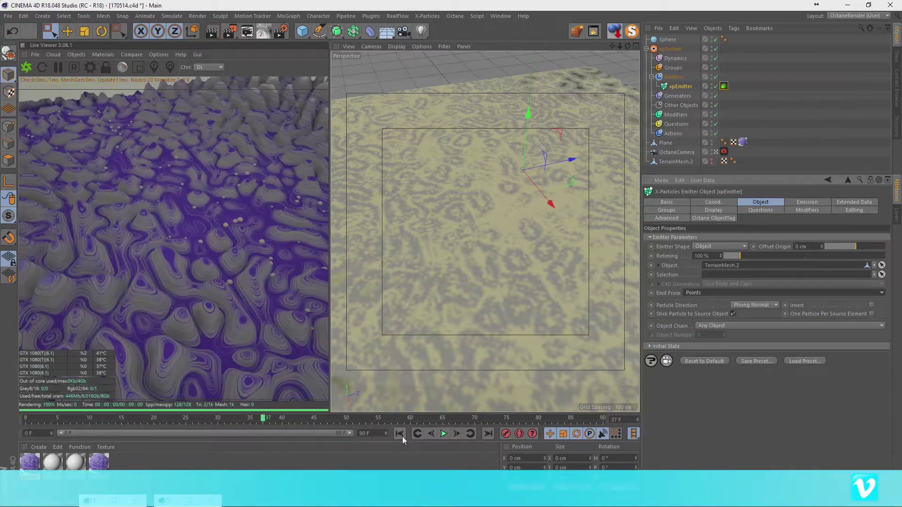
pyautogui.click(443, 434)
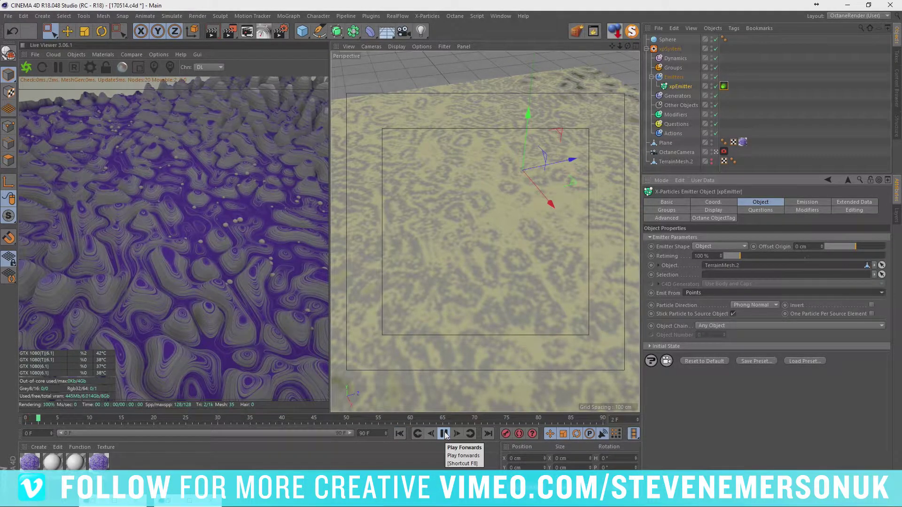
pyautogui.click(444, 433)
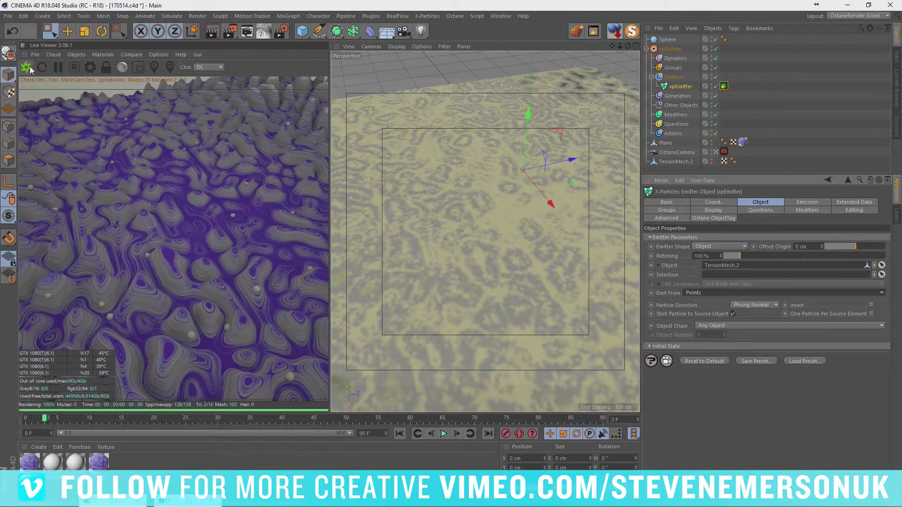
pyautogui.click(28, 68)
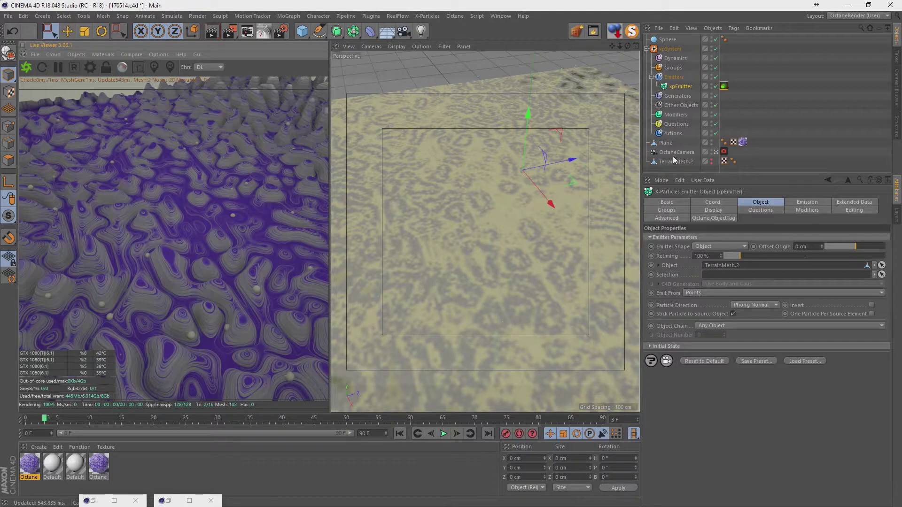
pyautogui.click(795, 113)
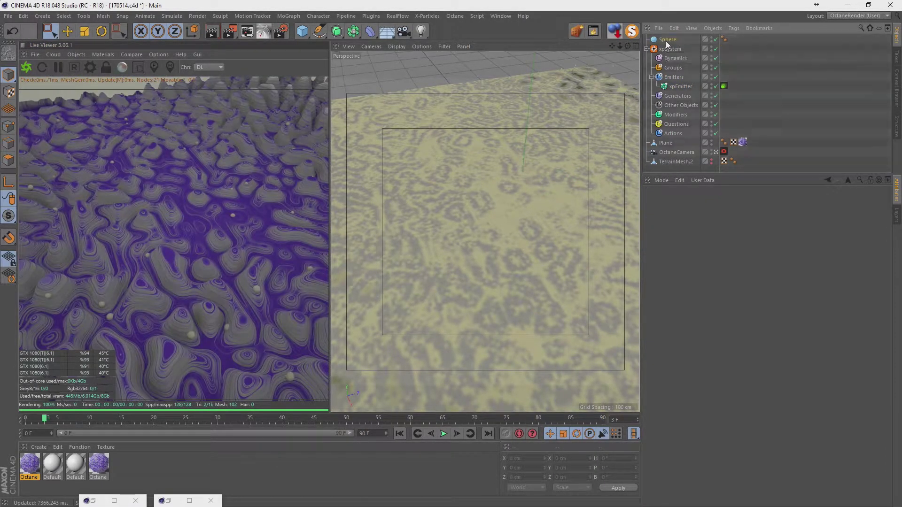
# Check the Plane's Coord. and Phong settings, then save the project
pyautogui.click(666, 142)
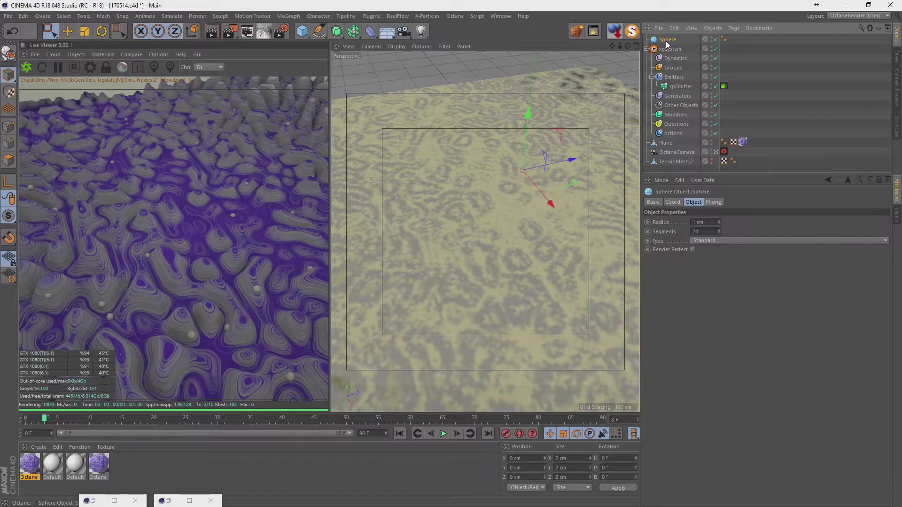
pyautogui.click(673, 201)
pyautogui.click(693, 201)
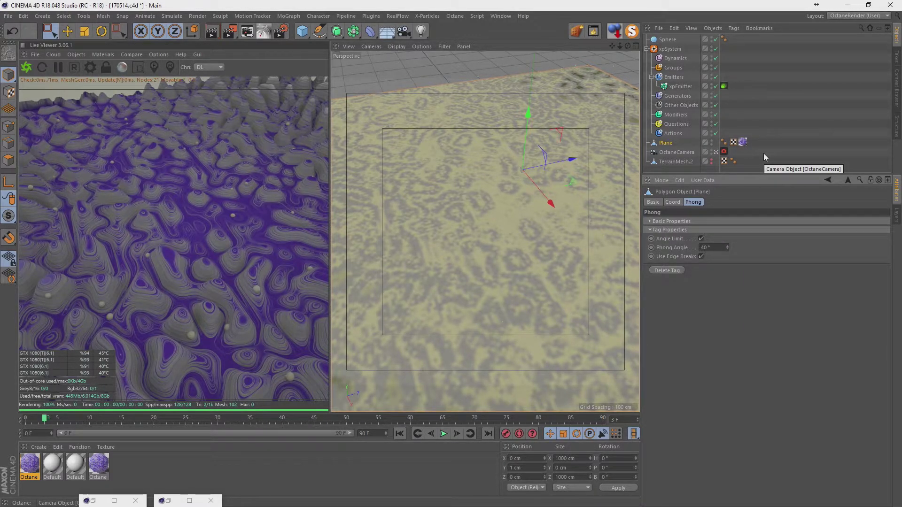
pyautogui.click(8, 15)
pyautogui.click(25, 93)
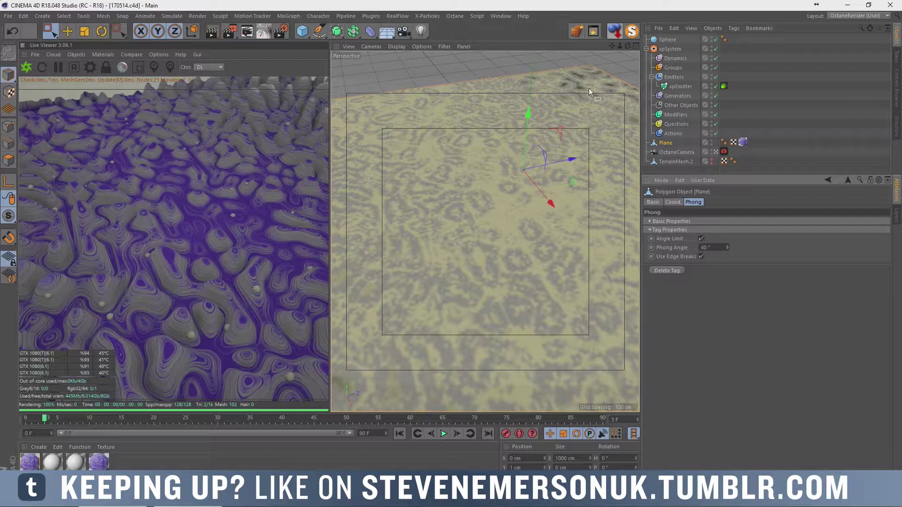
# Show the xpEmitter's Emission settings, with Count from Object Points and birthrate 1000
pyautogui.moveTo(613, 46); pyautogui.dragTo(615, 47)
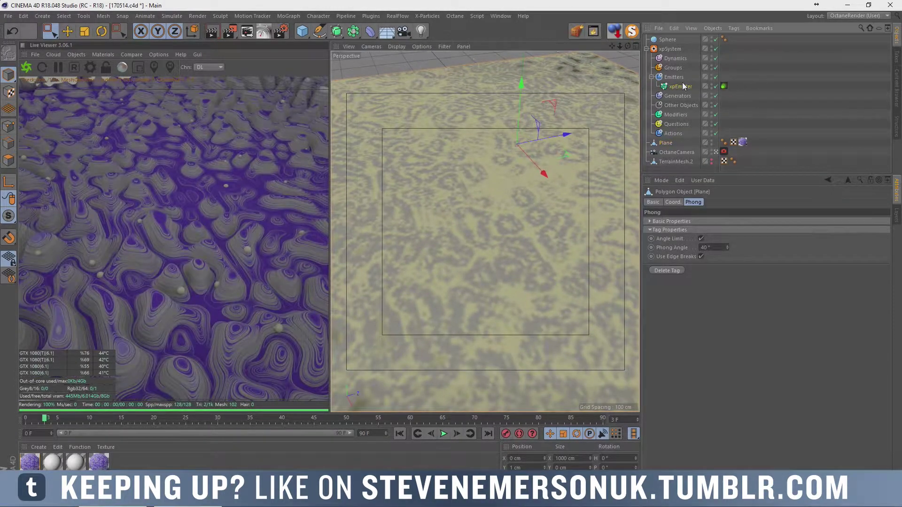
pyautogui.click(680, 86)
pyautogui.click(794, 202)
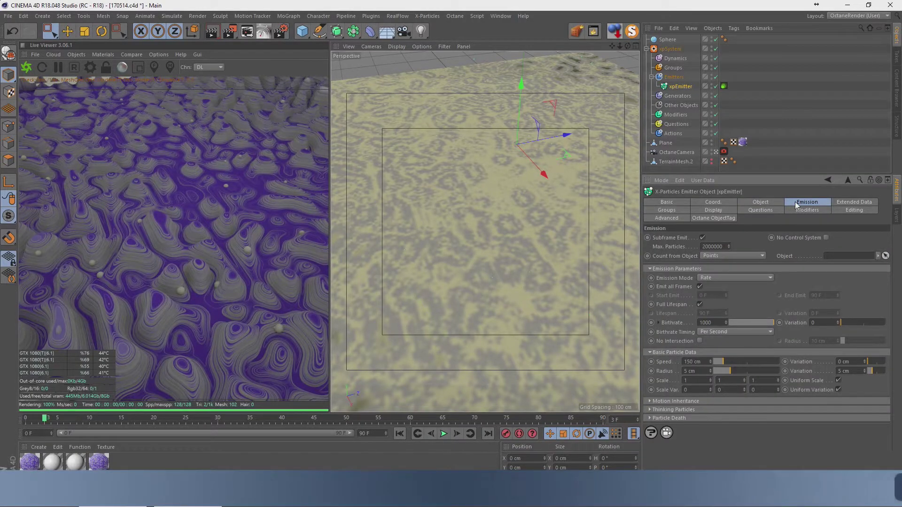
# Switch the emitter to Shot emission mode with a Shot Count of 10000
pyautogui.click(719, 277)
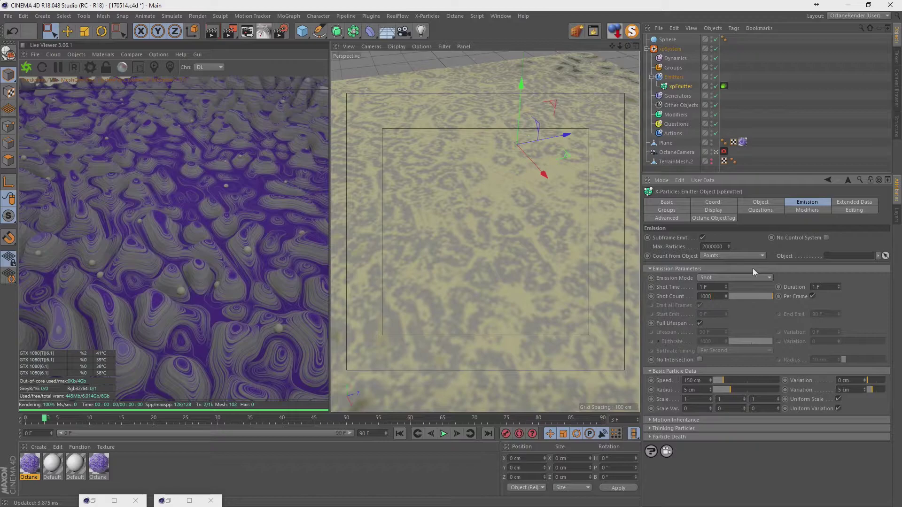
pyautogui.write('0')
pyautogui.press('Return')
pyautogui.click(399, 434)
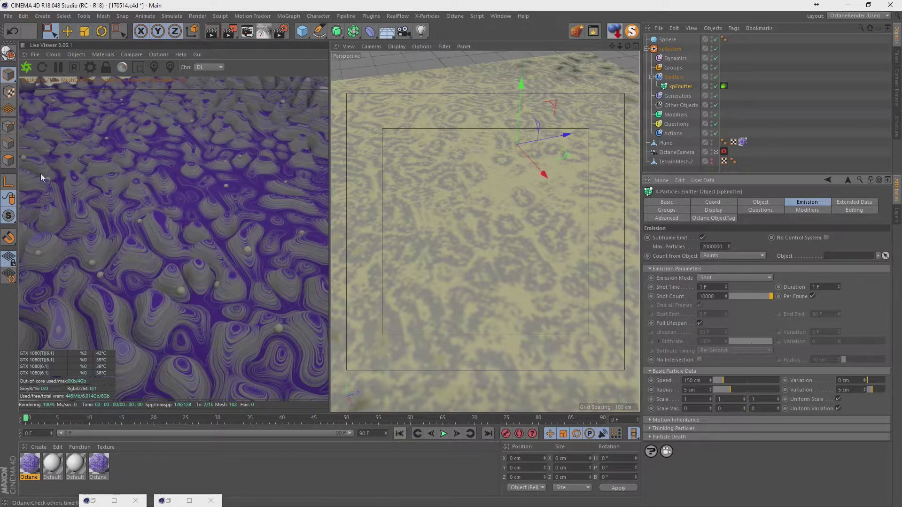
# Save the project and play the particle simulation
pyautogui.click(8, 16)
pyautogui.click(27, 92)
pyautogui.click(444, 434)
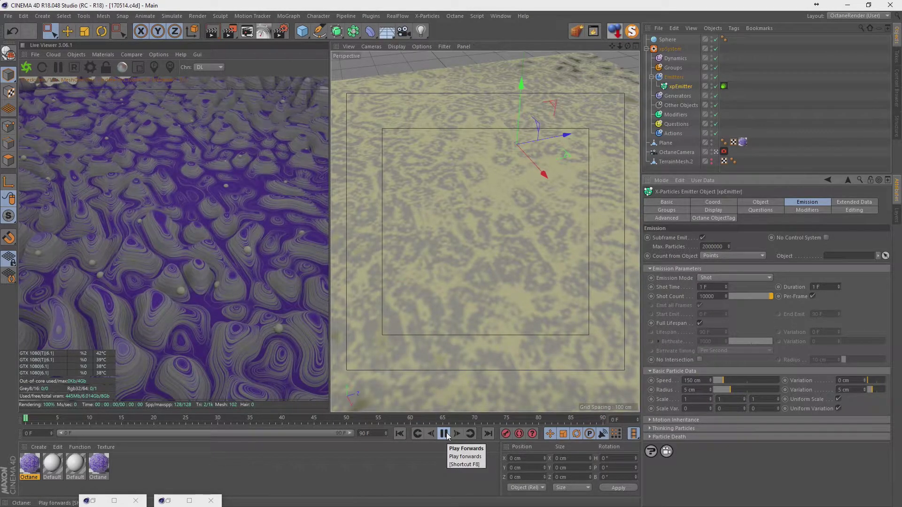
# Stop playback and add xpPPCollisions to the xpSystem's Dynamics folder
pyautogui.click(446, 434)
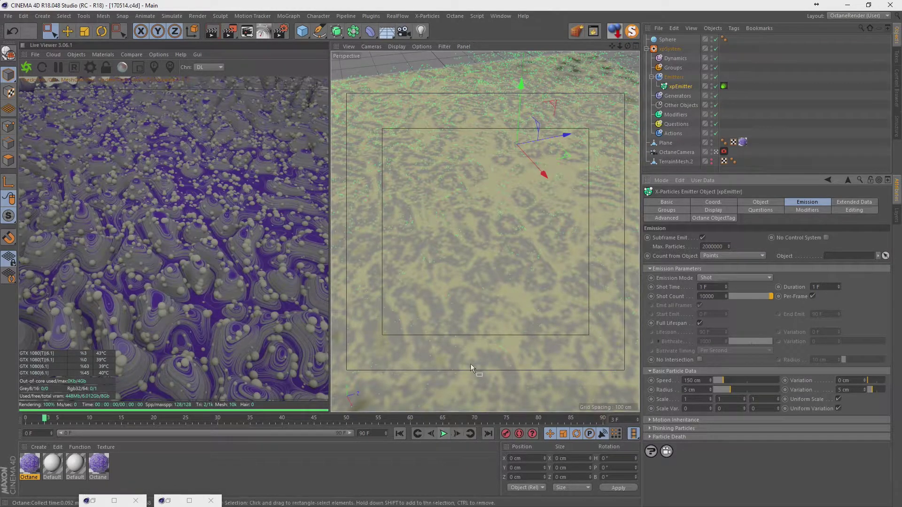
pyautogui.click(784, 132)
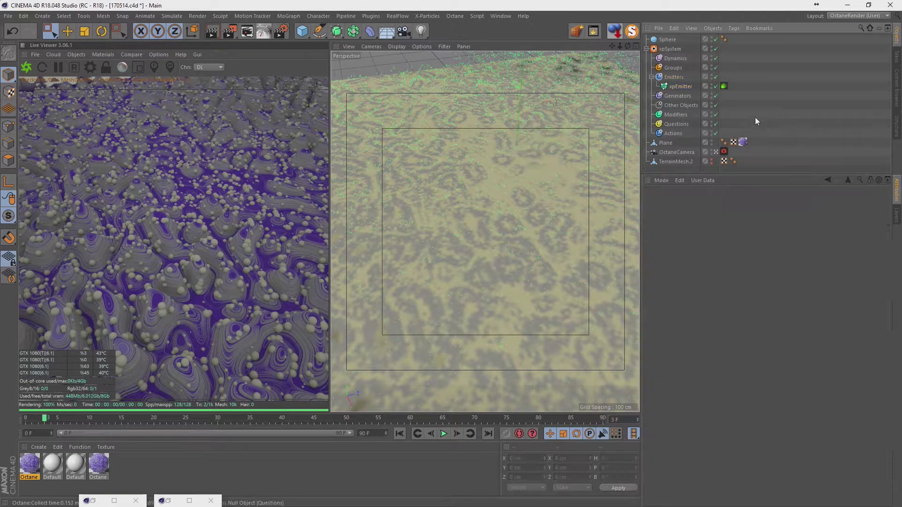
pyautogui.click(675, 59)
pyautogui.click(827, 240)
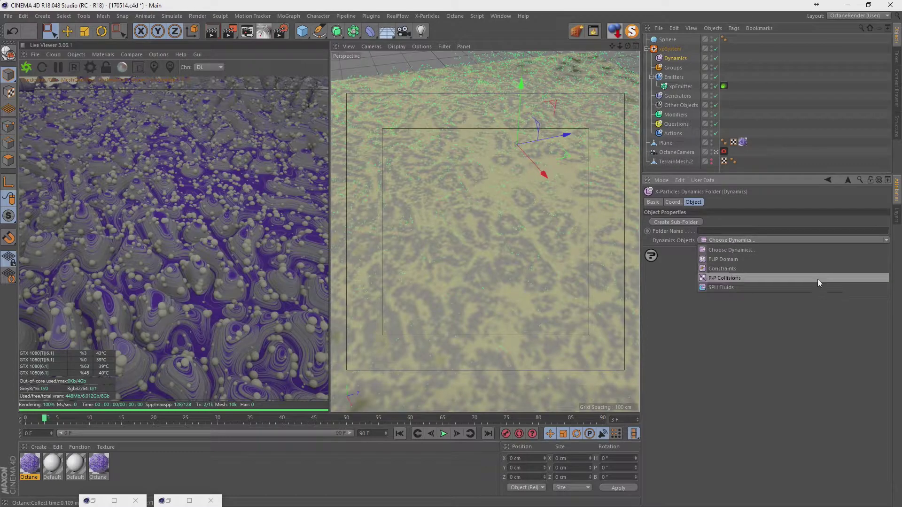
pyautogui.click(818, 279)
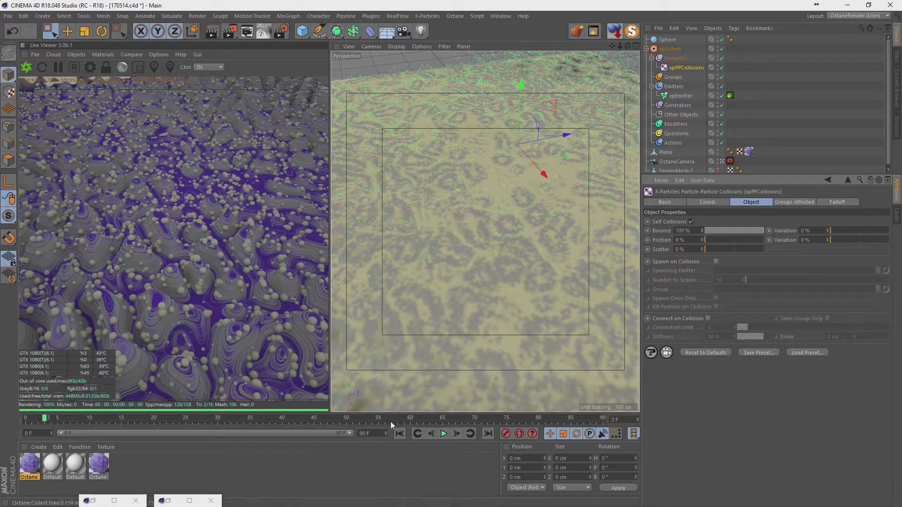
pyautogui.click(399, 434)
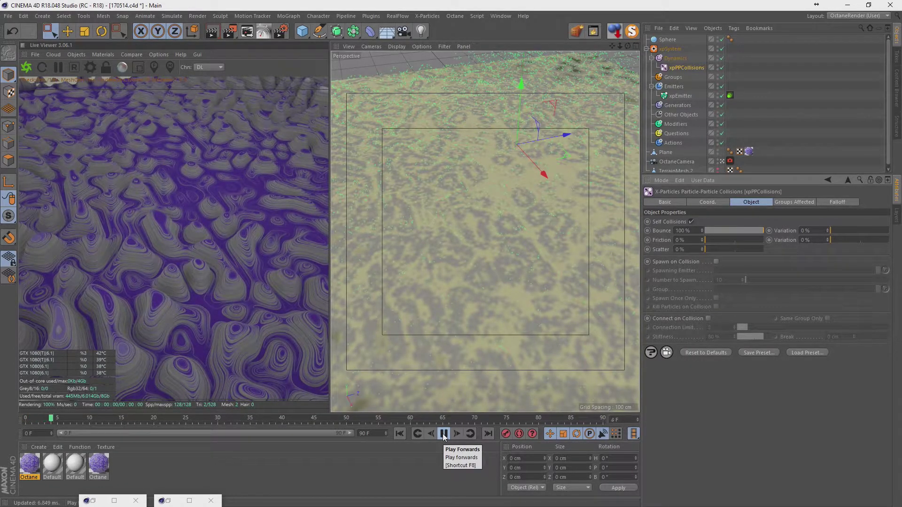
pyautogui.click(443, 433)
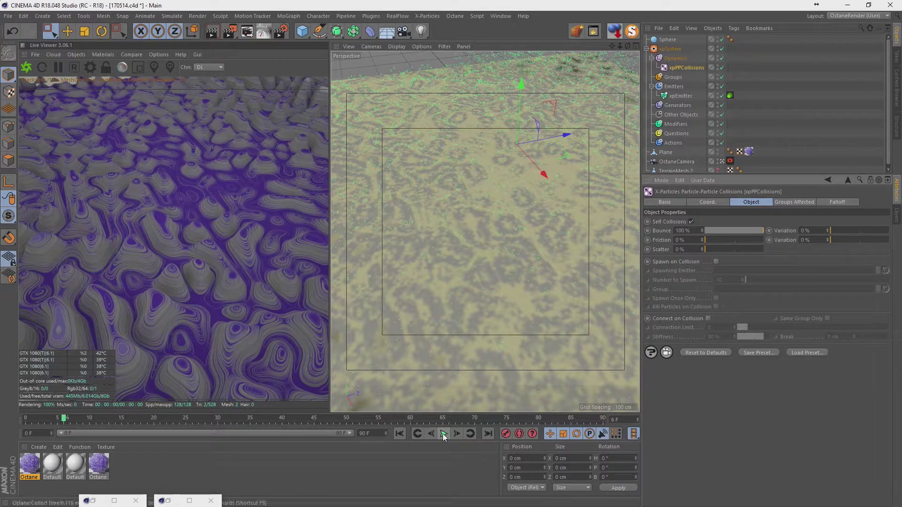
pyautogui.click(31, 67)
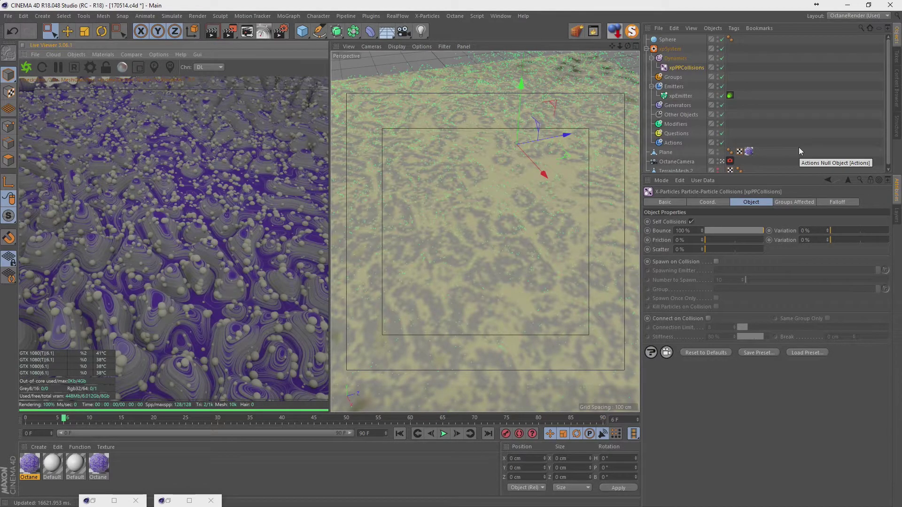
pyautogui.click(730, 95)
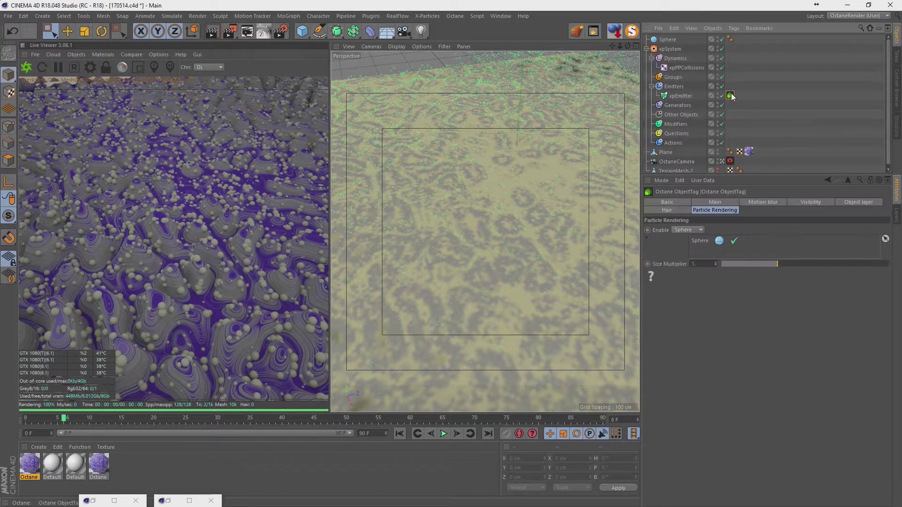
pyautogui.click(691, 96)
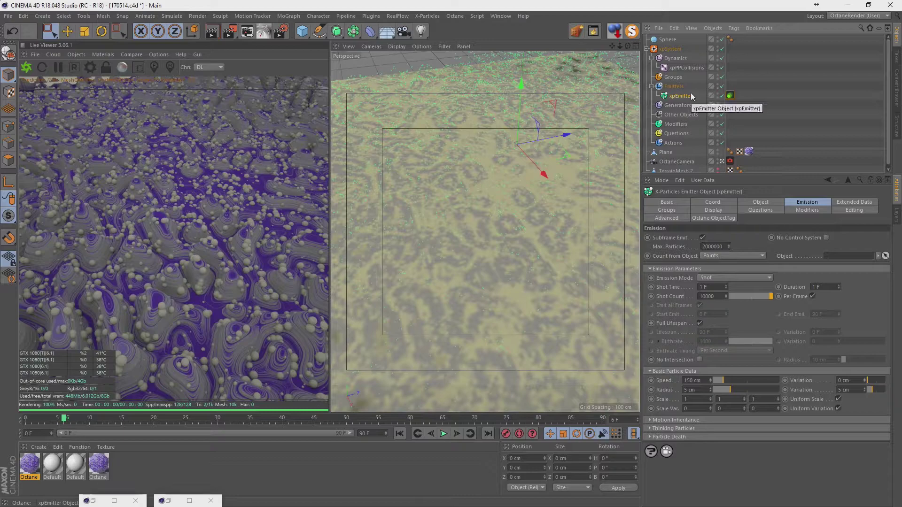
pyautogui.click(682, 67)
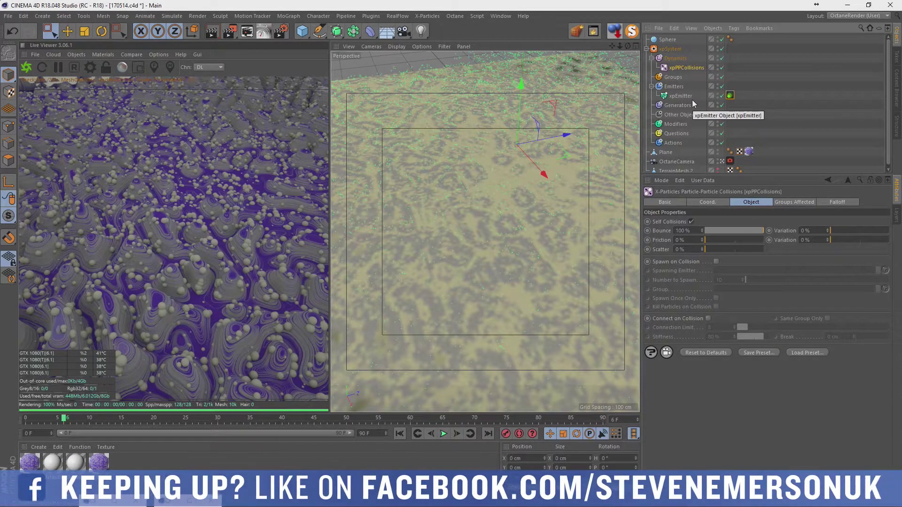
pyautogui.click(37, 447)
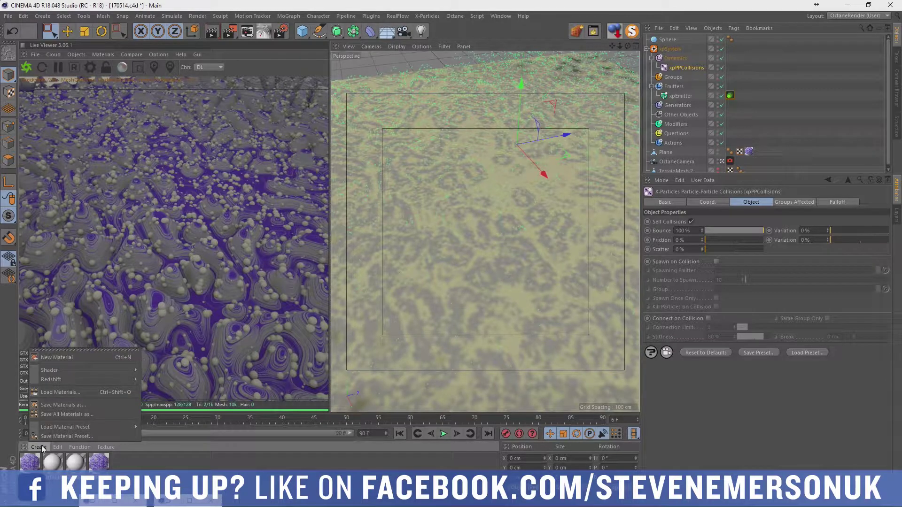
# Duplicate the first Octane material as Octane Material.2 and load it into the Node Editor
pyautogui.click(23, 461)
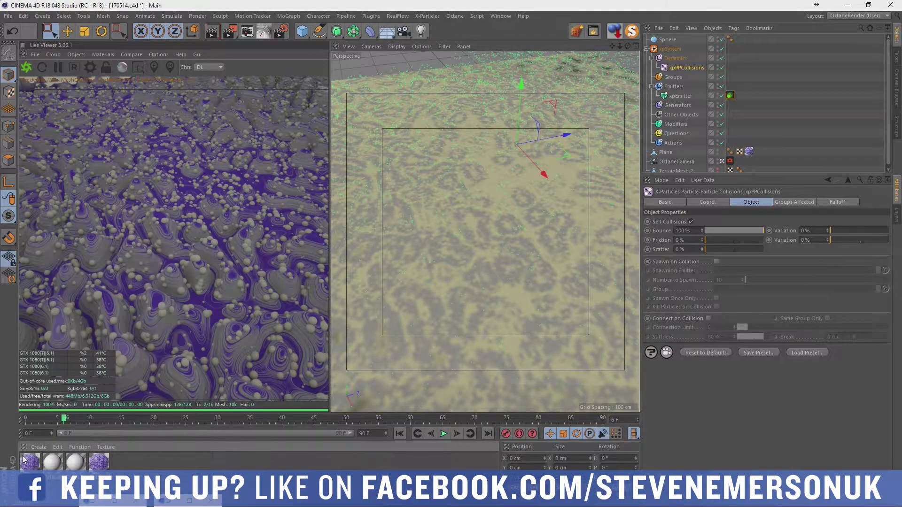
pyautogui.click(26, 461)
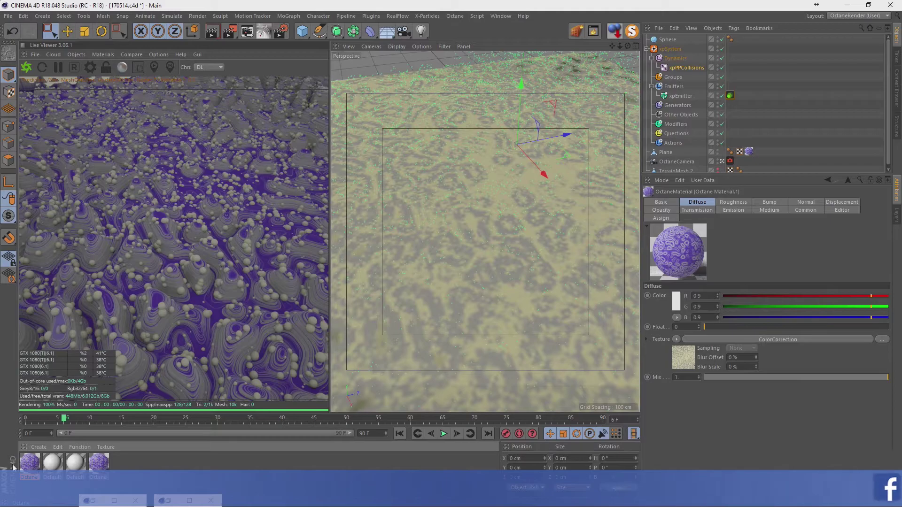
pyautogui.keyDown('ctrl'); pyautogui.moveTo(29, 462); pyautogui.dragTo(130, 463); pyautogui.keyUp('ctrl')
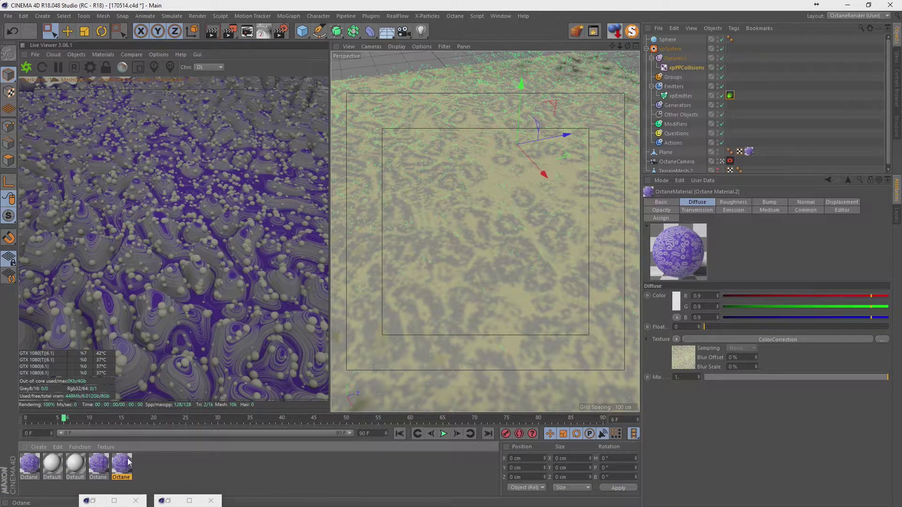
pyautogui.doubleClick(128, 463)
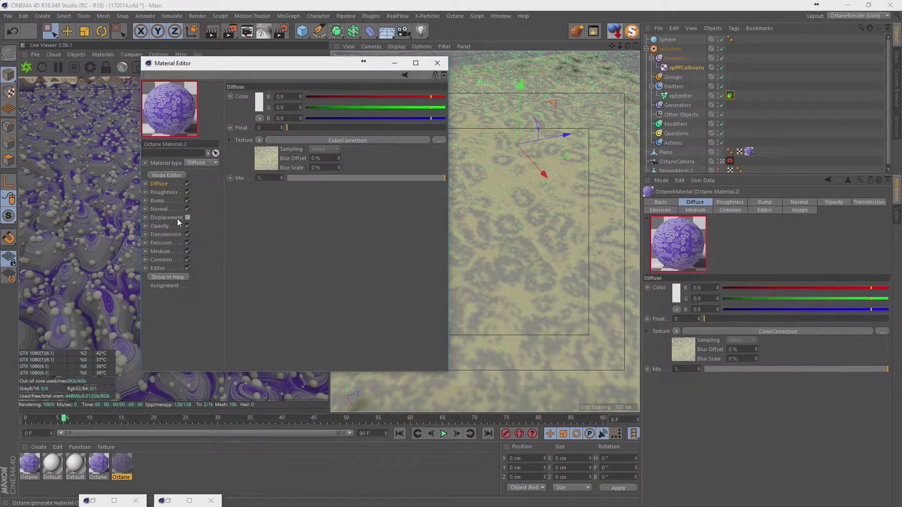
pyautogui.click(168, 175)
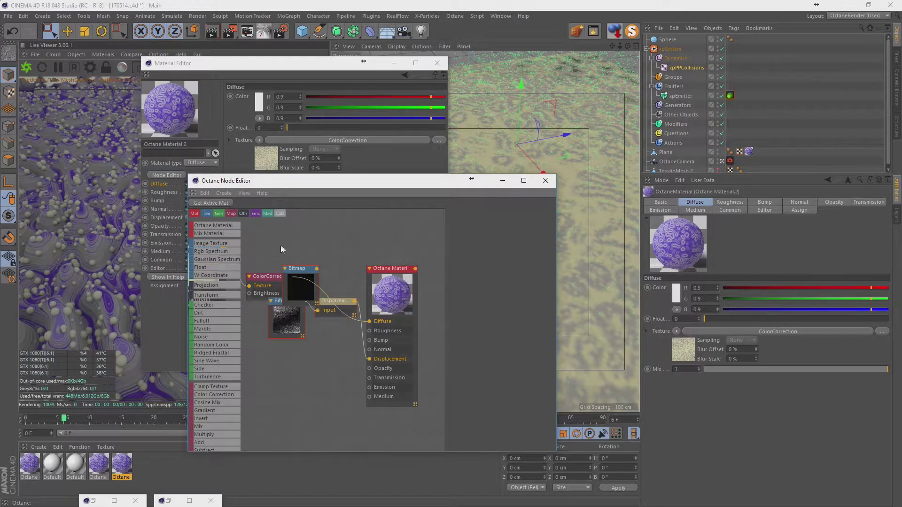
pyautogui.moveTo(304, 276); pyautogui.dragTo(355, 255, button='middle')
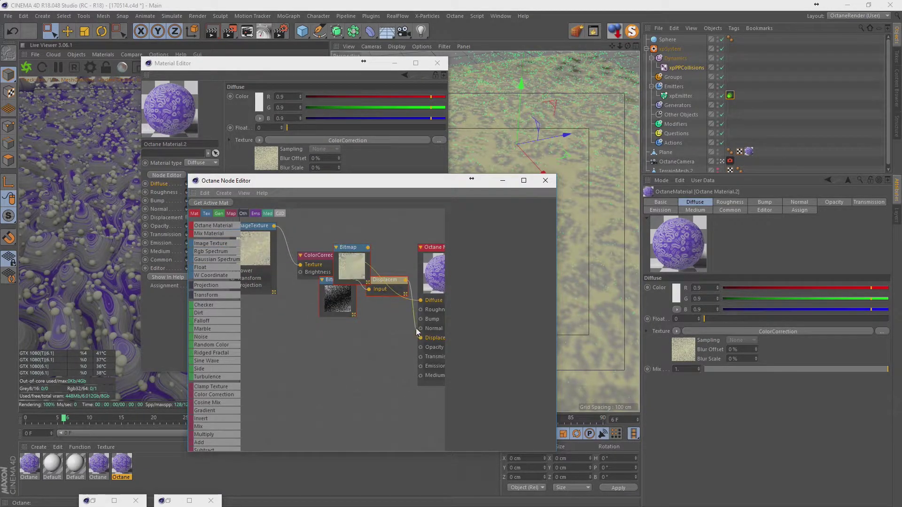
pyautogui.click(221, 202)
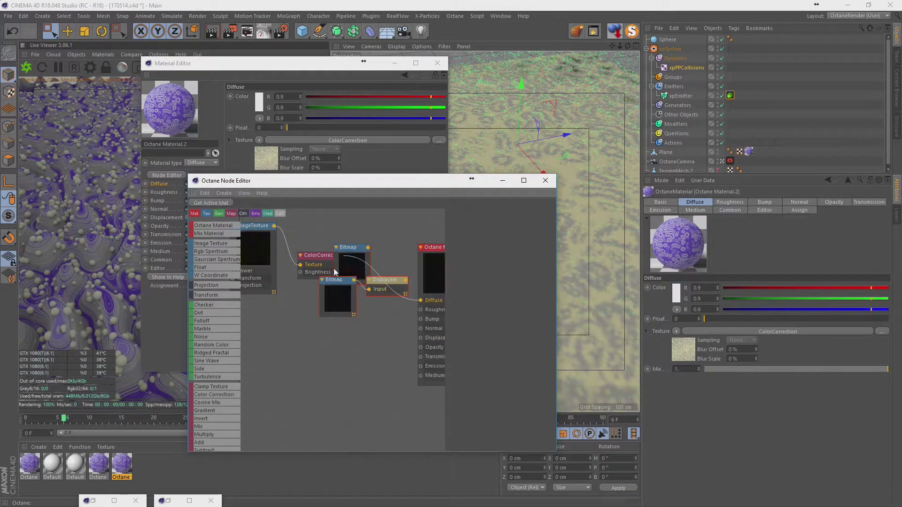
# Delete the Displacement and both Bitmap nodes, arranging ImageTexture and ColorCorrection feeding Diffuse
pyautogui.moveTo(309, 314); pyautogui.dragTo(302, 373)
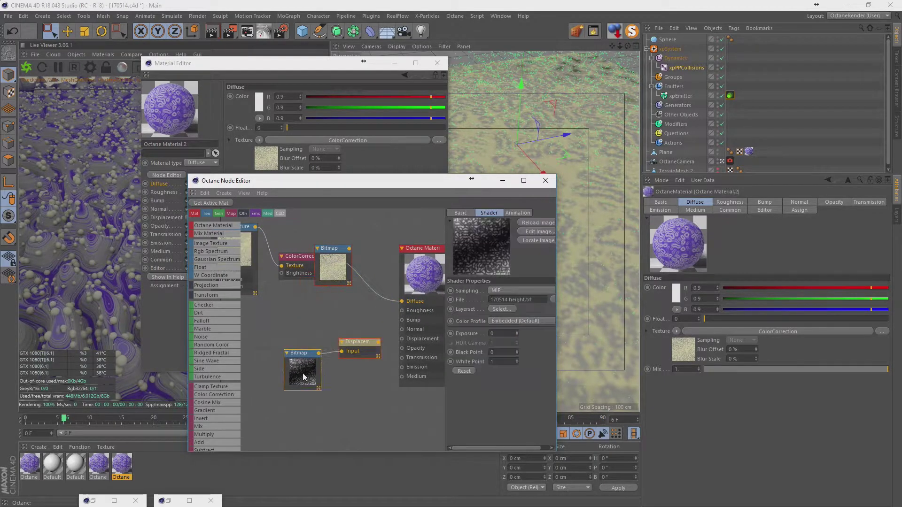
pyautogui.click(355, 348)
pyautogui.press('Delete')
pyautogui.click(313, 362)
pyautogui.press('Delete')
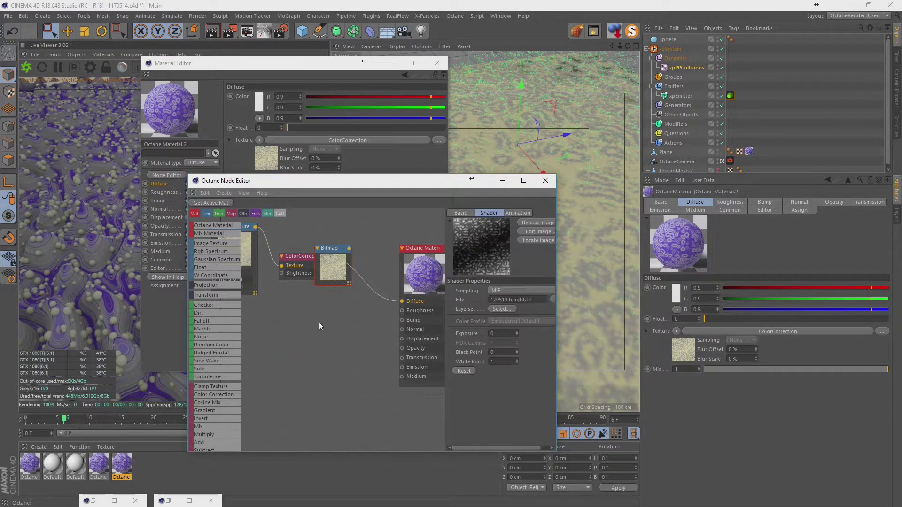
pyautogui.moveTo(287, 264); pyautogui.dragTo(262, 324)
pyautogui.click(333, 265)
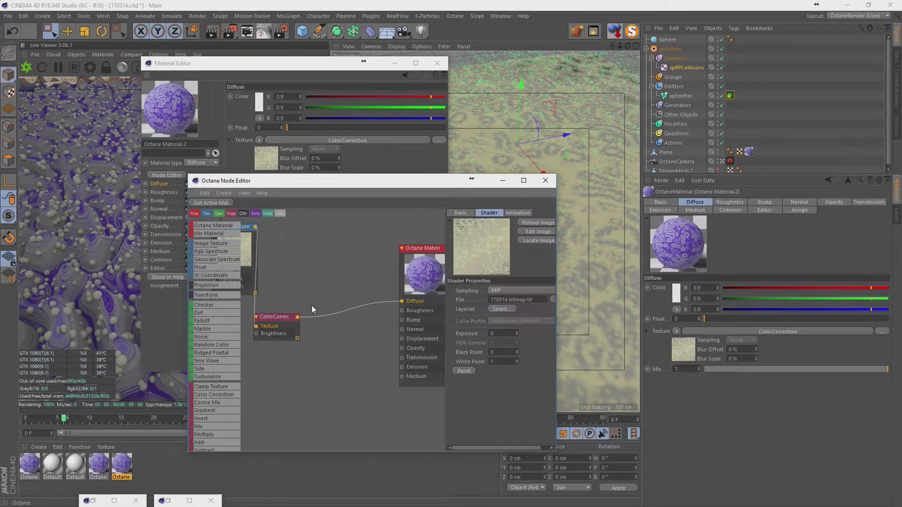
pyautogui.press('Delete')
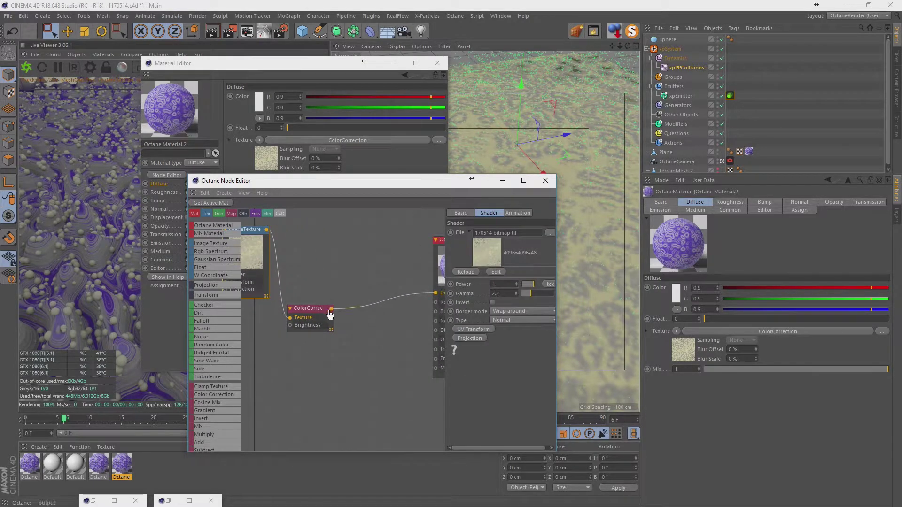
pyautogui.moveTo(330, 316); pyautogui.dragTo(396, 275)
pyautogui.moveTo(268, 260); pyautogui.dragTo(316, 266)
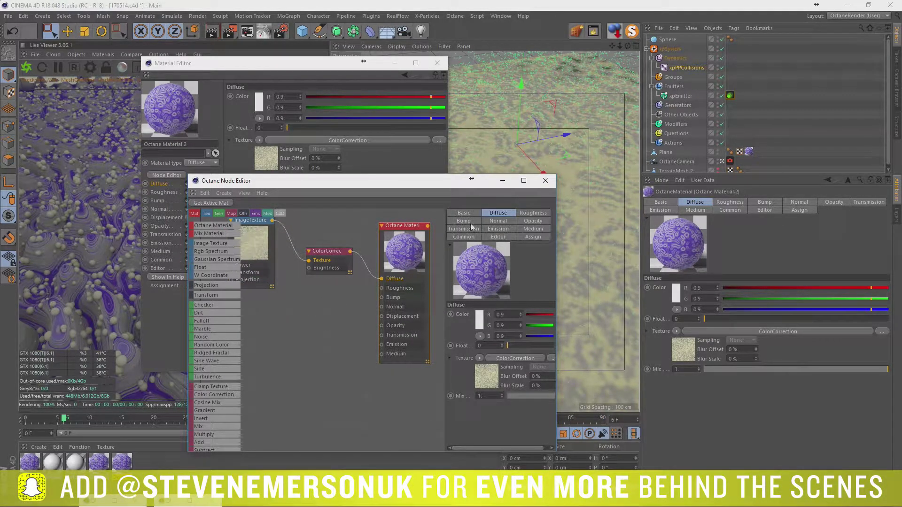
pyautogui.moveTo(328, 263); pyautogui.dragTo(393, 315, button='middle')
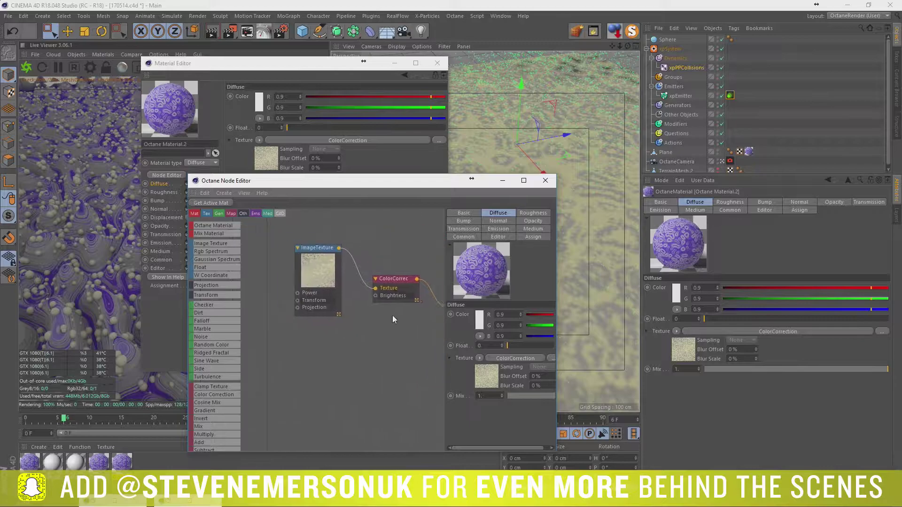
# Copy the ImageTexture node used by the ColorCorrection Texture input
pyautogui.click(317, 264)
pyautogui.rightClick(317, 256)
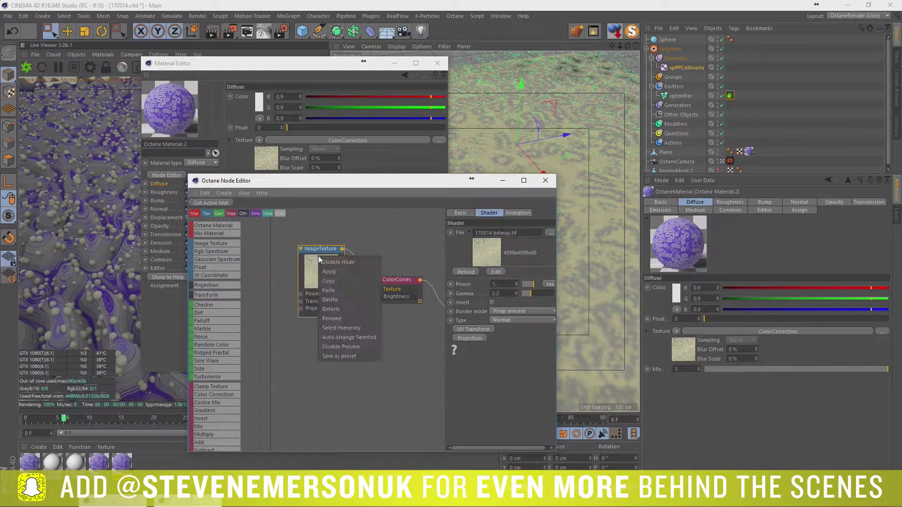
pyautogui.click(308, 252)
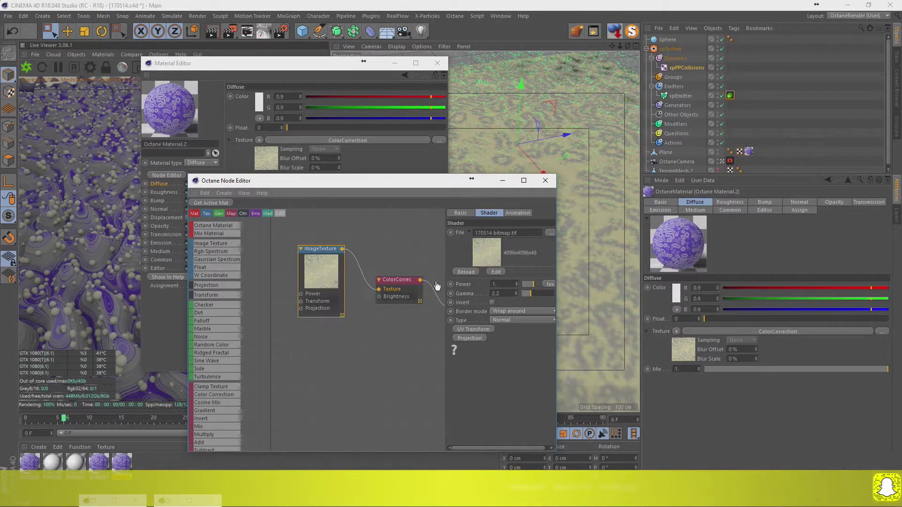
pyautogui.click(395, 280)
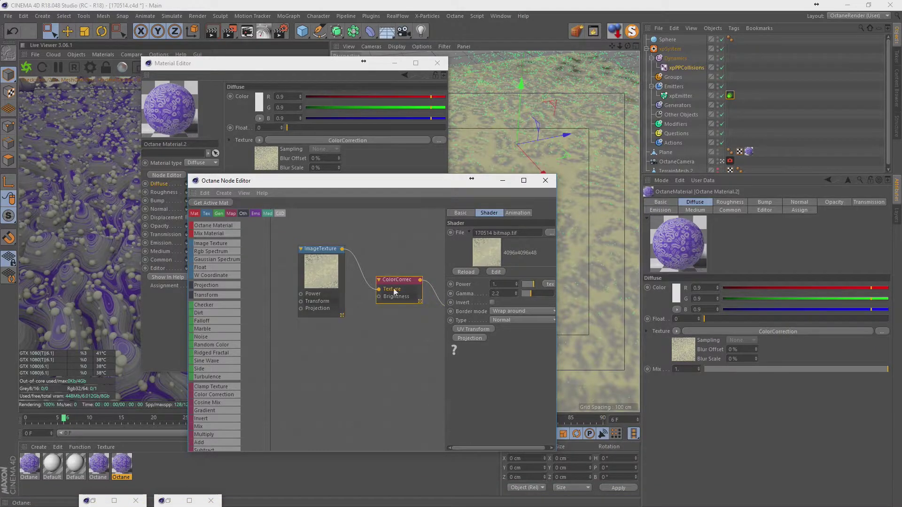
pyautogui.rightClick(463, 236)
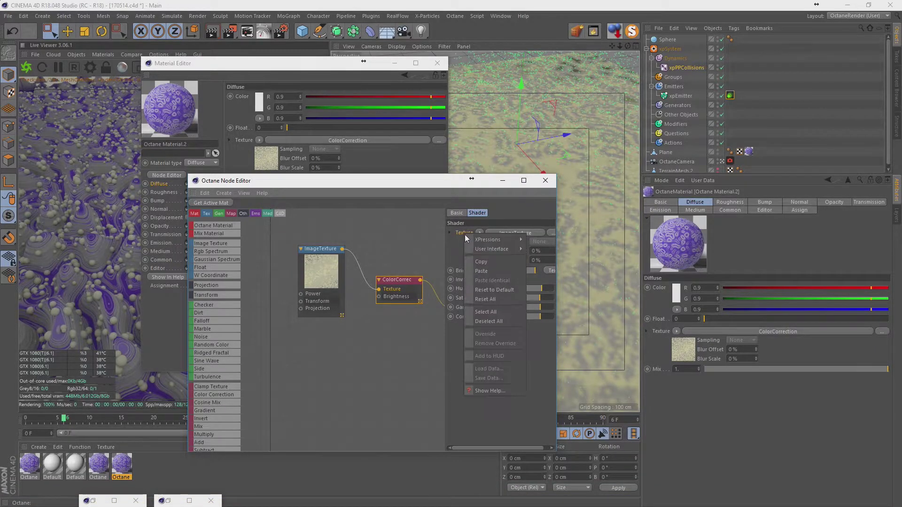
pyautogui.click(476, 260)
# Add a Blackbody Emission node to the material's Emission input
pyautogui.click(412, 321)
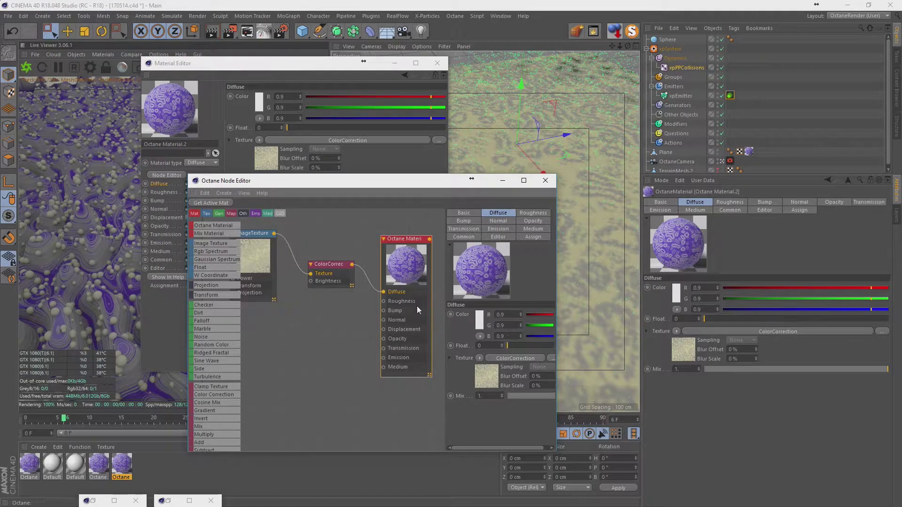
pyautogui.click(501, 230)
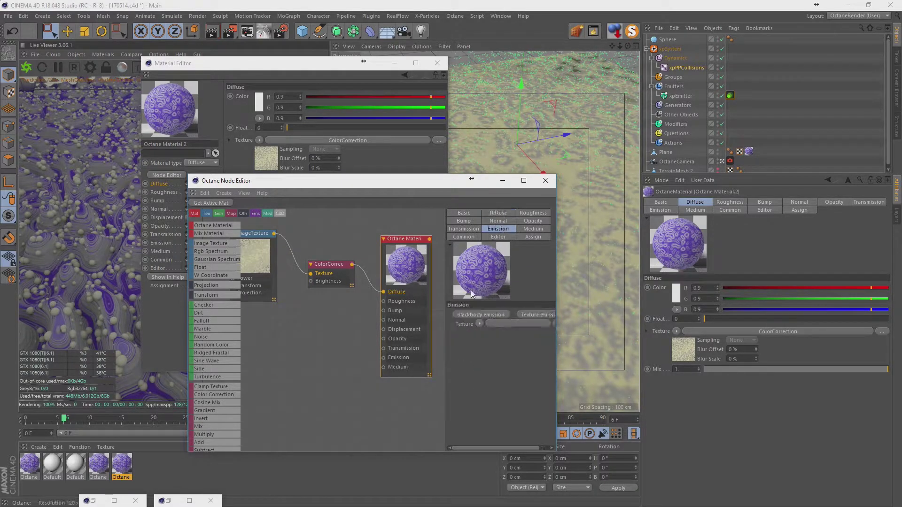
pyautogui.click(473, 315)
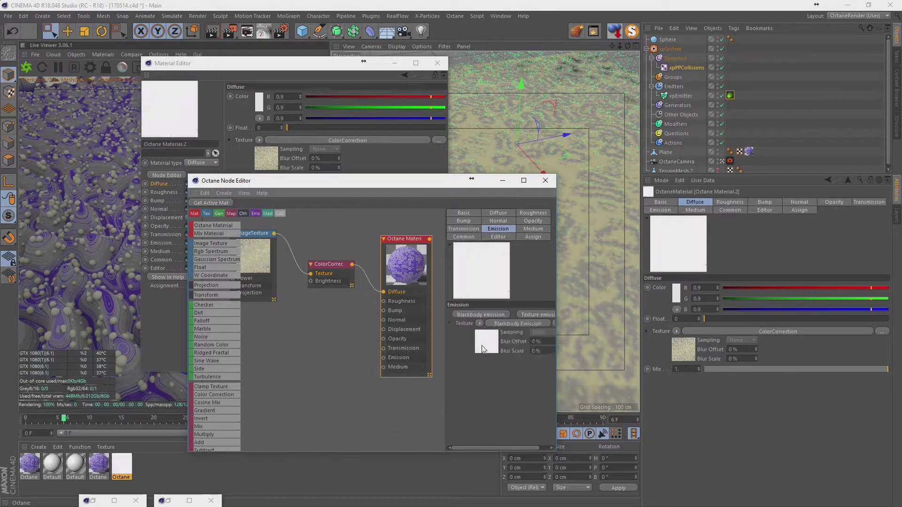
pyautogui.click(214, 203)
pyautogui.click(326, 338)
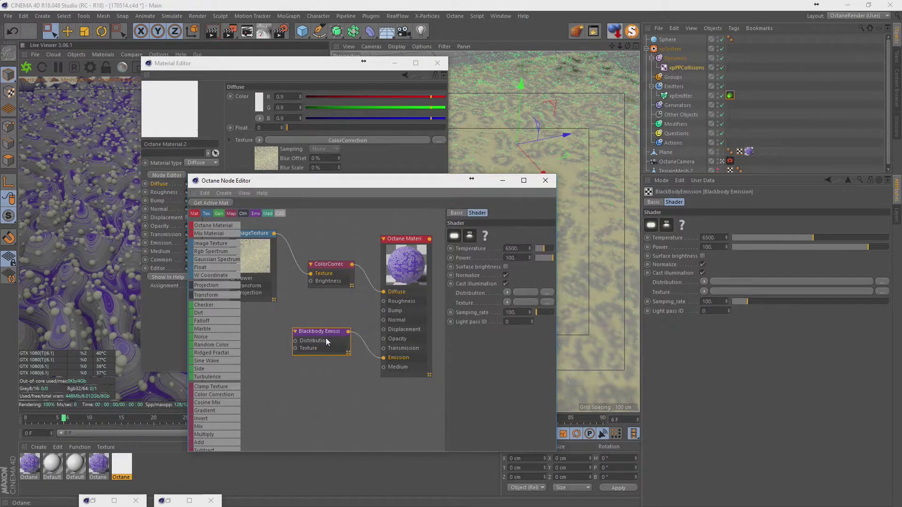
pyautogui.rightClick(469, 304)
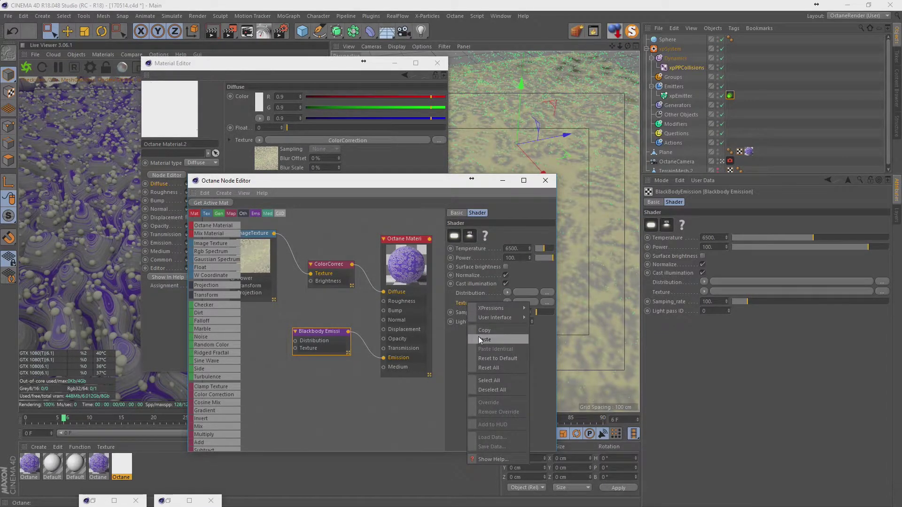
pyautogui.click(480, 340)
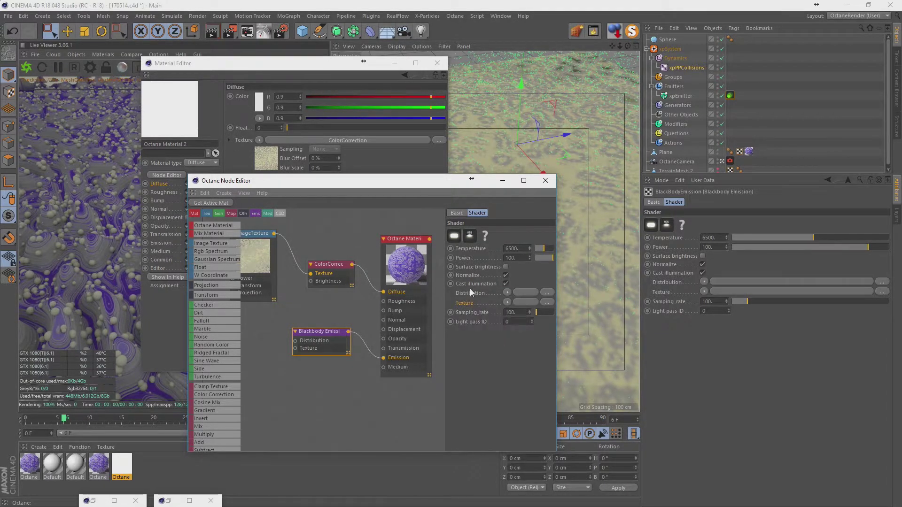
# Enable Surface brightness and paste the copied ImageTexture into the emission's Distribution
pyautogui.click(504, 266)
pyautogui.rightClick(470, 294)
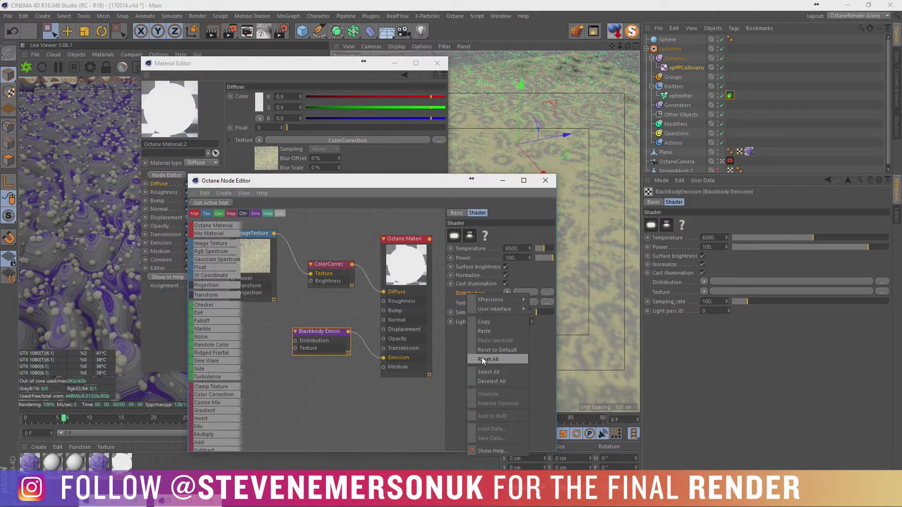
pyautogui.click(484, 333)
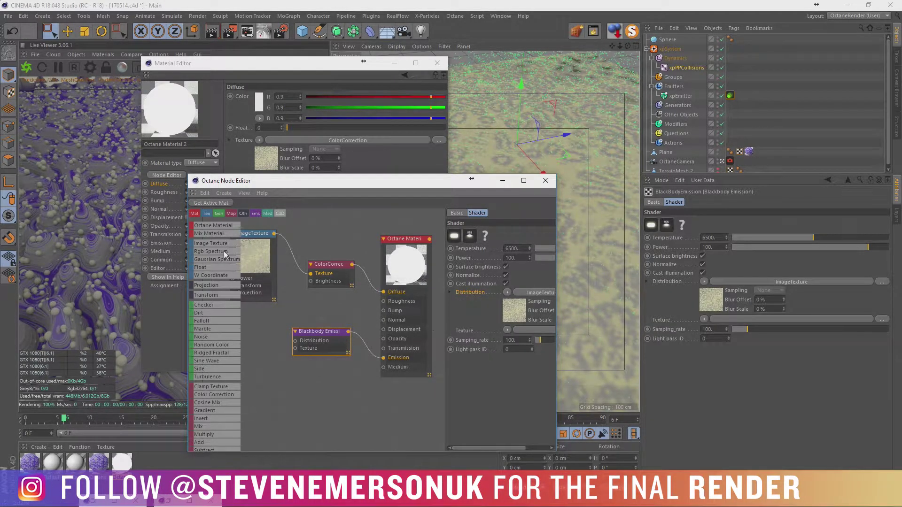
pyautogui.moveTo(308, 253)
pyautogui.mouseDown()
pyautogui.moveTo(282, 318)
pyautogui.moveTo(288, 349)
pyautogui.mouseUp()
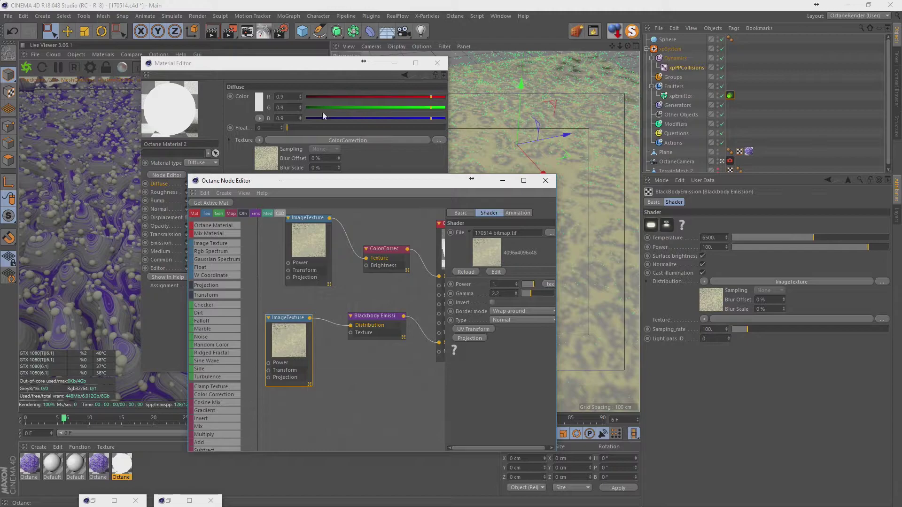
# Apply Octane Material.2 to the xpEmitter, refresh the live render, and close the material editor
pyautogui.moveTo(310, 337); pyautogui.dragTo(263, 297)
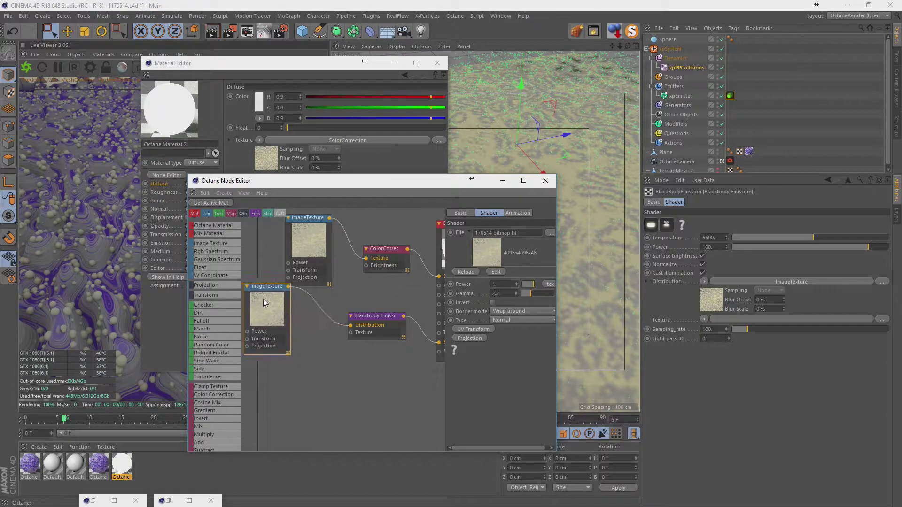
pyautogui.click(26, 69)
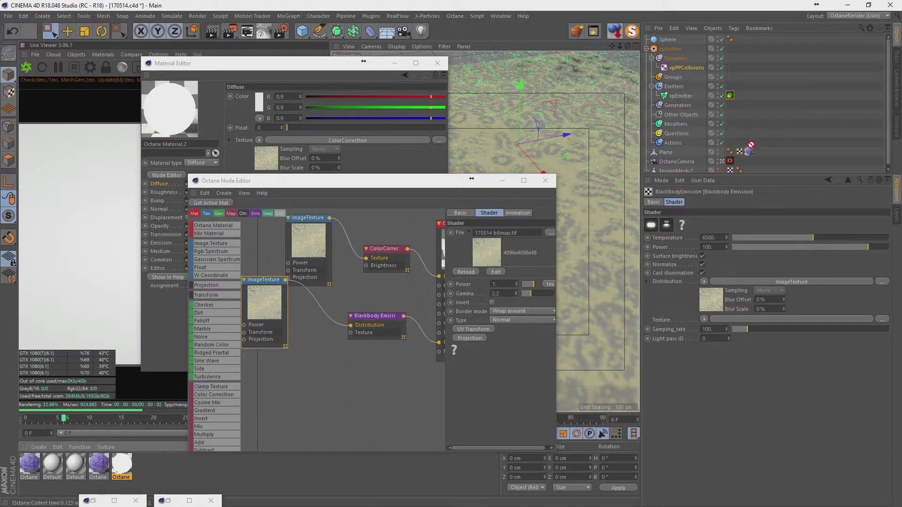
pyautogui.moveTo(718, 133); pyautogui.dragTo(683, 96)
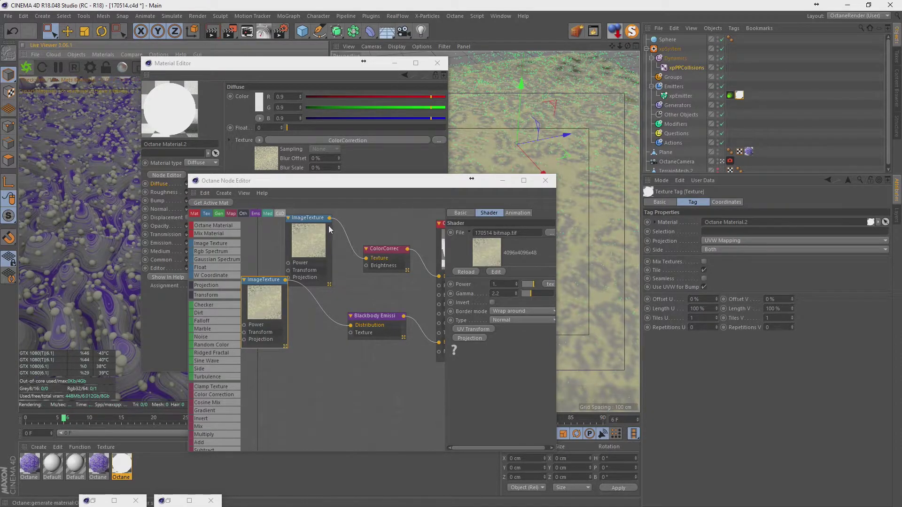
pyautogui.moveTo(301, 180); pyautogui.dragTo(473, 194)
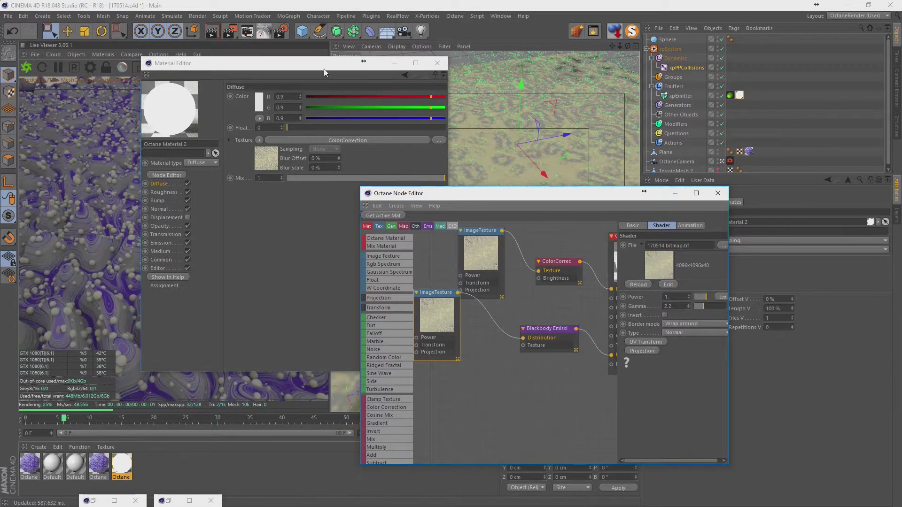
pyautogui.moveTo(323, 66); pyautogui.dragTo(394, 78)
pyautogui.click(508, 75)
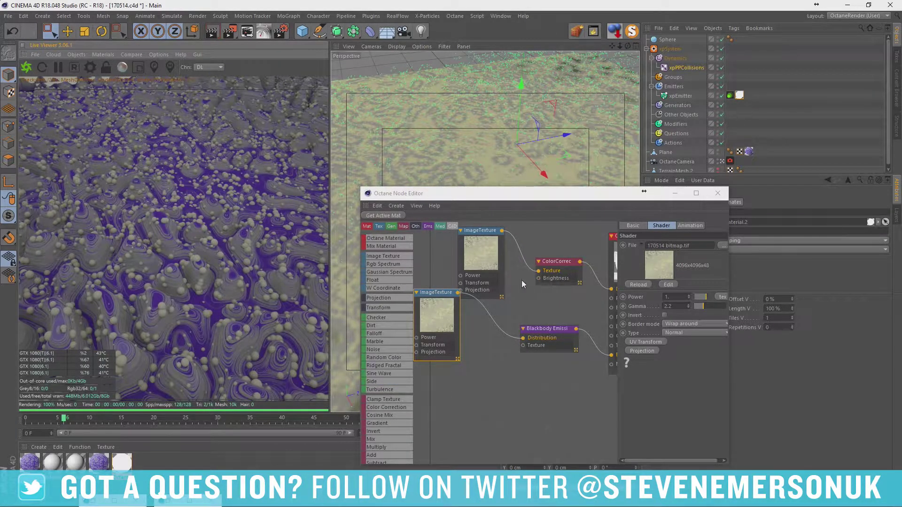
# Review the Blackbody emission and material nodes, and reposition the material tag in the Object Manager
pyautogui.moveTo(538, 321); pyautogui.dragTo(466, 315, button='middle')
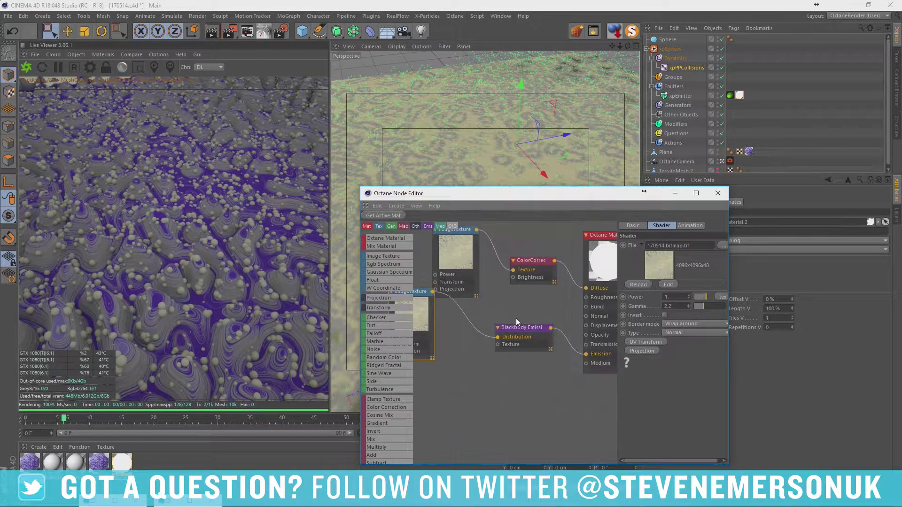
pyautogui.click(552, 331)
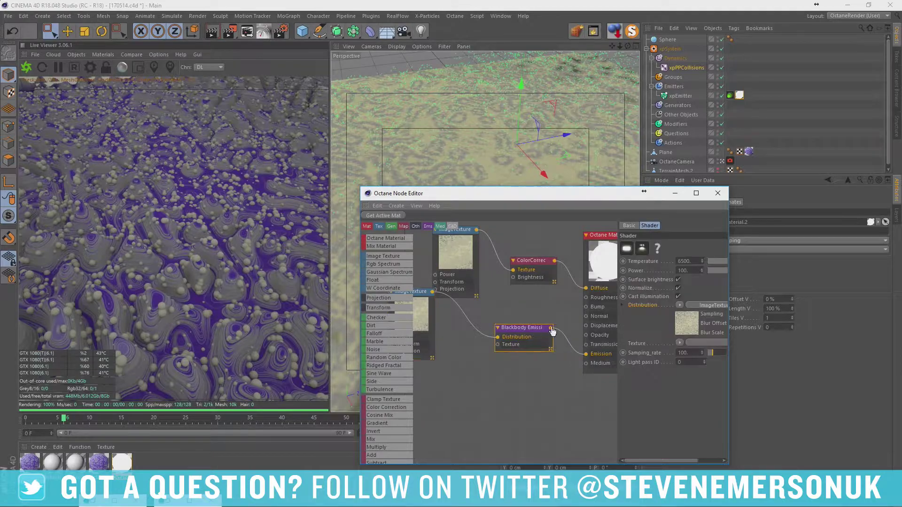
pyautogui.click(604, 299)
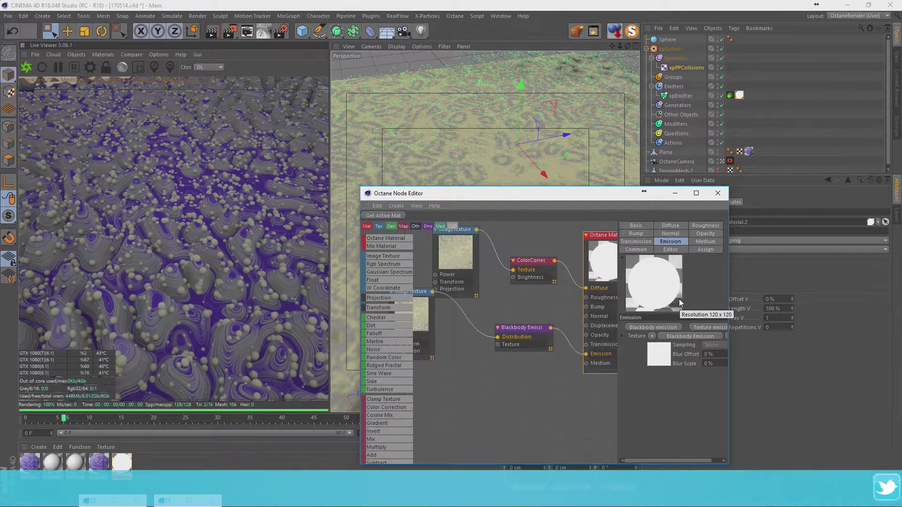
pyautogui.moveTo(739, 95); pyautogui.dragTo(740, 39)
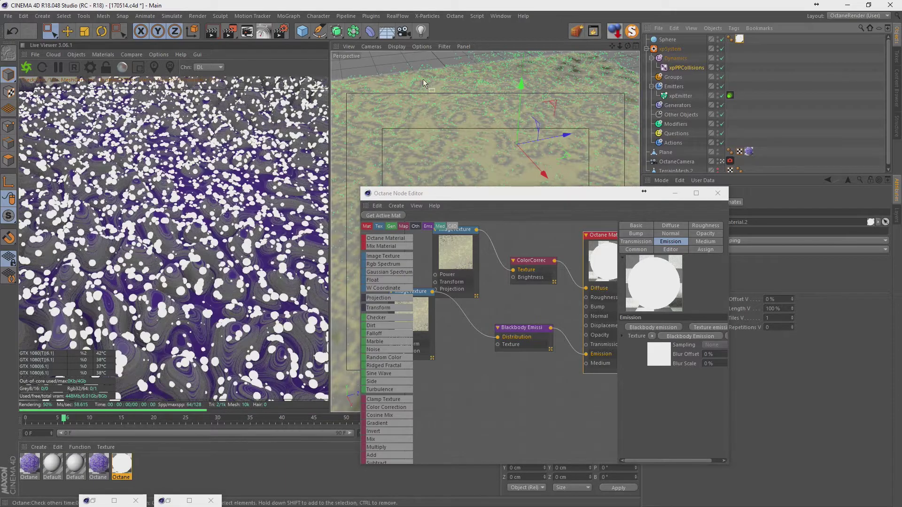
pyautogui.click(461, 253)
pyautogui.moveTo(462, 252); pyautogui.dragTo(485, 249, button='middle')
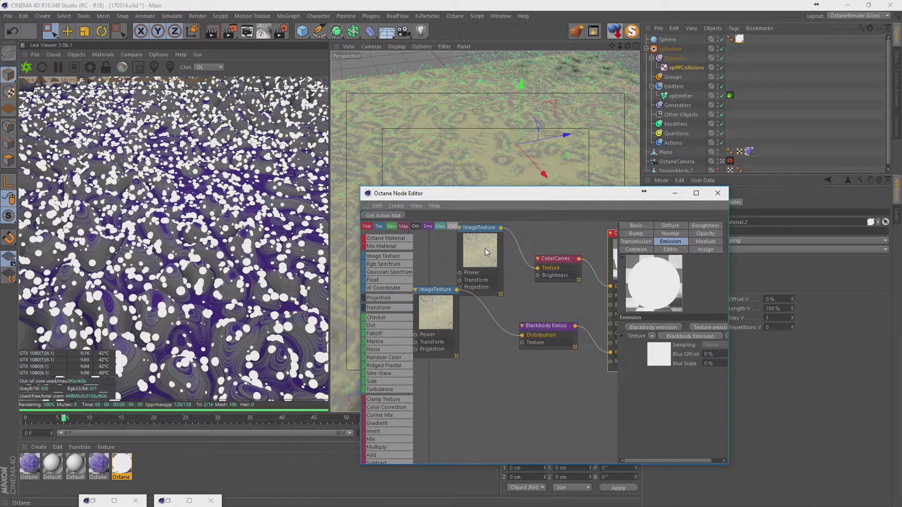
pyautogui.moveTo(740, 39); pyautogui.dragTo(679, 95)
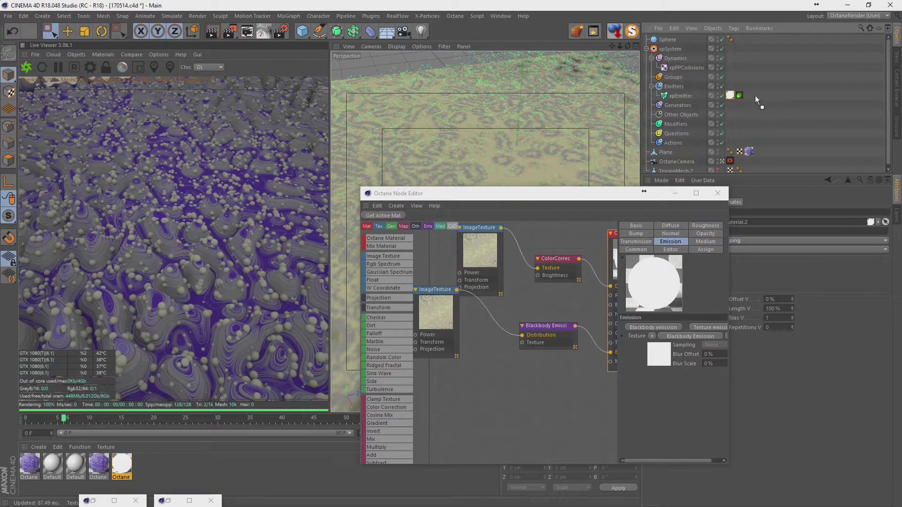
# Move the emission material tag from xpEmitter onto the Sphere and shift the lower ImageTexture node
pyautogui.moveTo(754, 95); pyautogui.dragTo(741, 96)
pyautogui.moveTo(731, 46); pyautogui.dragTo(743, 40)
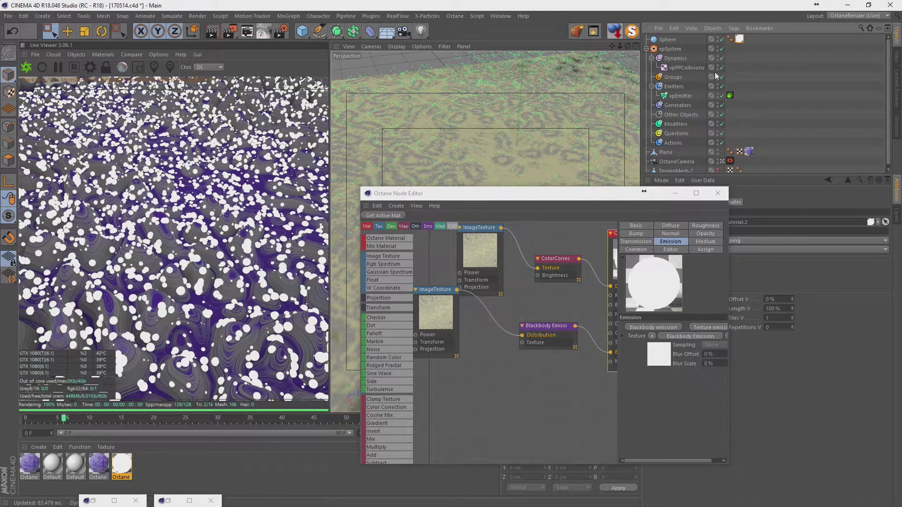
pyautogui.moveTo(436, 311); pyautogui.dragTo(435, 331)
pyautogui.moveTo(435, 331); pyautogui.dragTo(479, 318, button='middle')
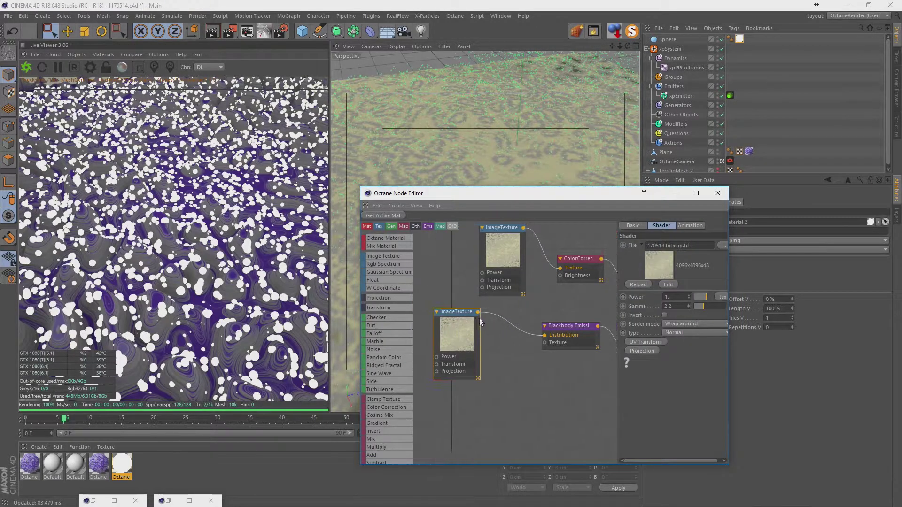
# Raise the emission ImageTexture's gamma to about 7.83 so the particles glow pale yellow
pyautogui.moveTo(360, 187)
pyautogui.mouseDown()
pyautogui.moveTo(322, 100)
pyautogui.moveTo(428, 86)
pyautogui.mouseUp()
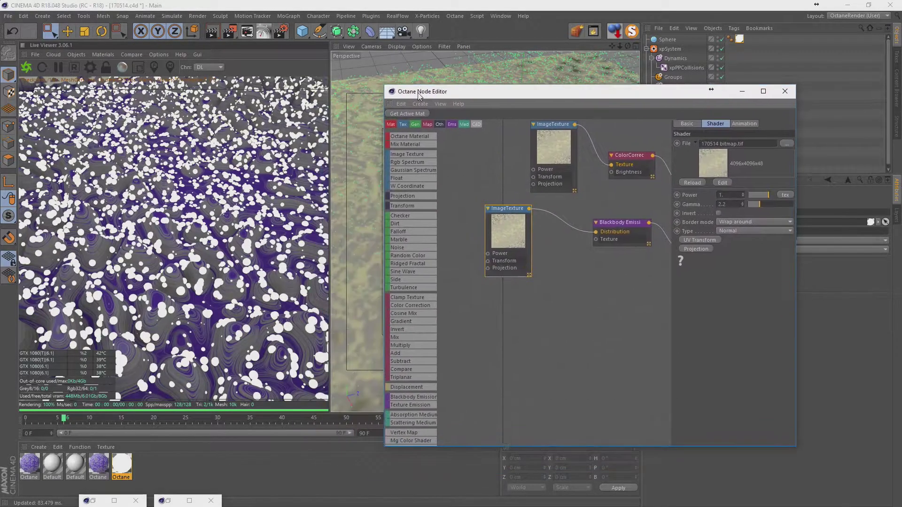
pyautogui.moveTo(499, 203); pyautogui.dragTo(508, 216, button='middle')
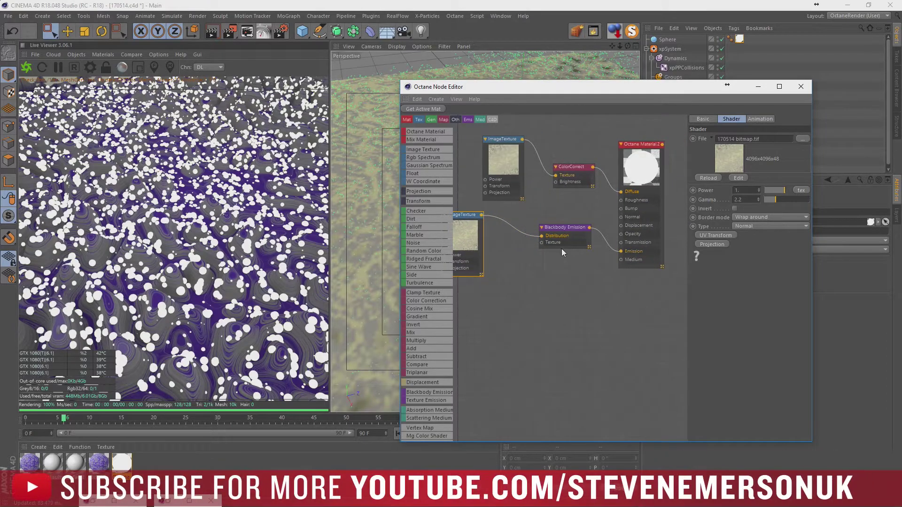
pyautogui.click(561, 249)
pyautogui.moveTo(542, 256); pyautogui.dragTo(601, 247, button='middle')
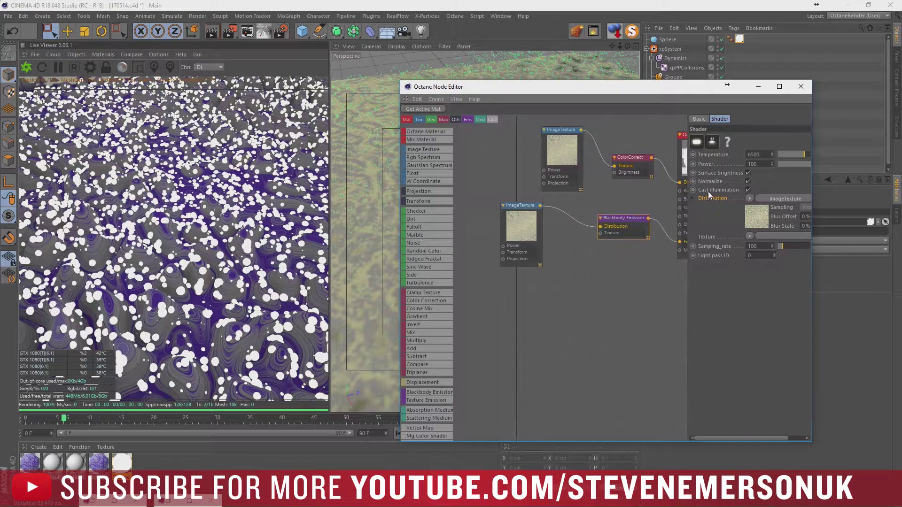
pyautogui.click(519, 230)
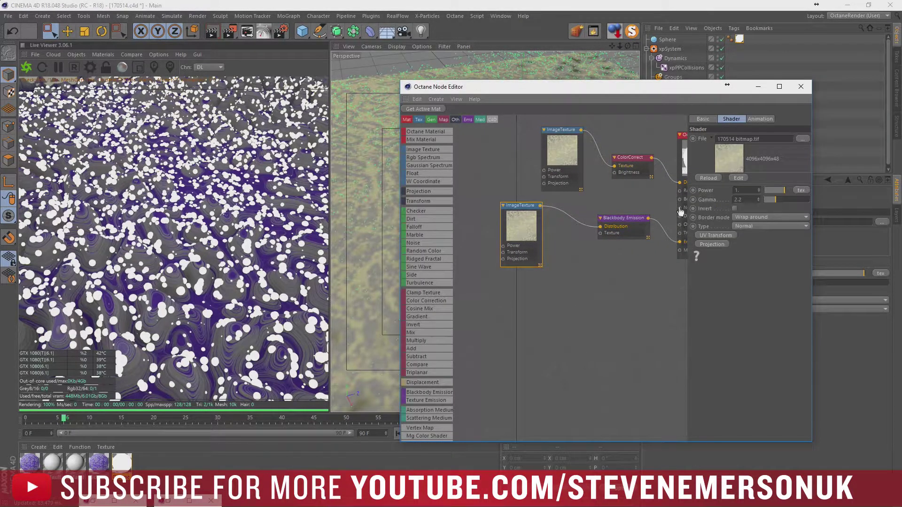
pyautogui.moveTo(770, 200); pyautogui.dragTo(808, 200)
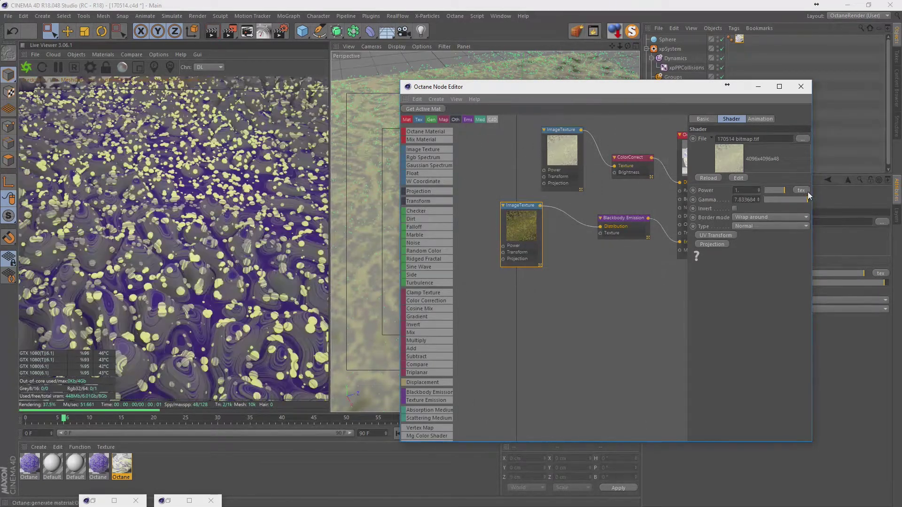
pyautogui.click(632, 235)
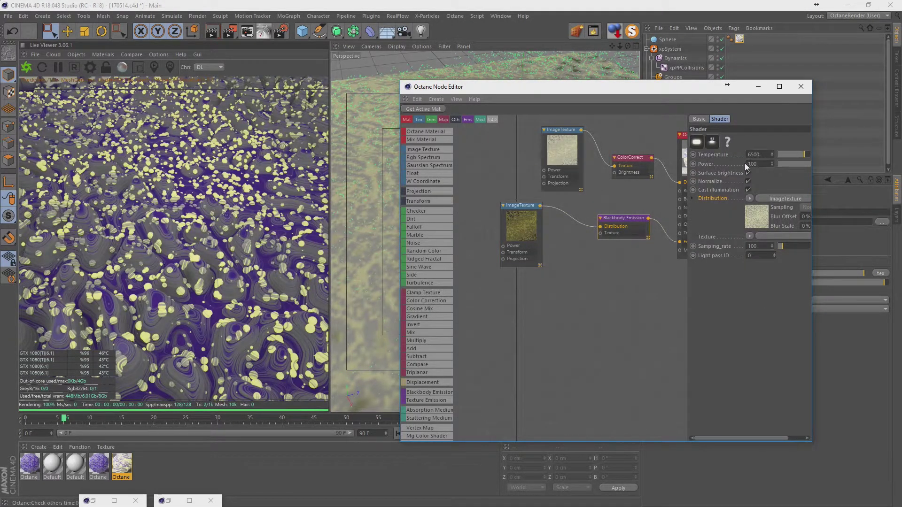
pyautogui.moveTo(613, 201); pyautogui.dragTo(564, 209, button='middle')
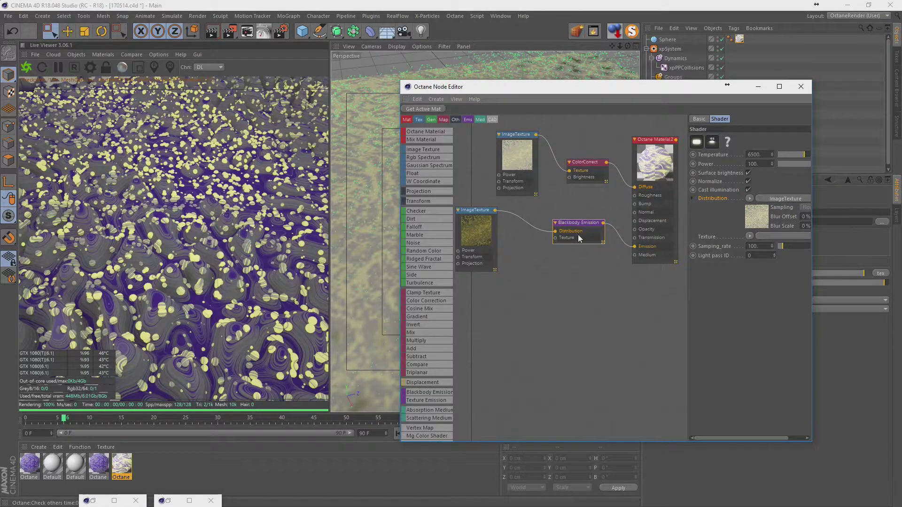
pyautogui.click(486, 244)
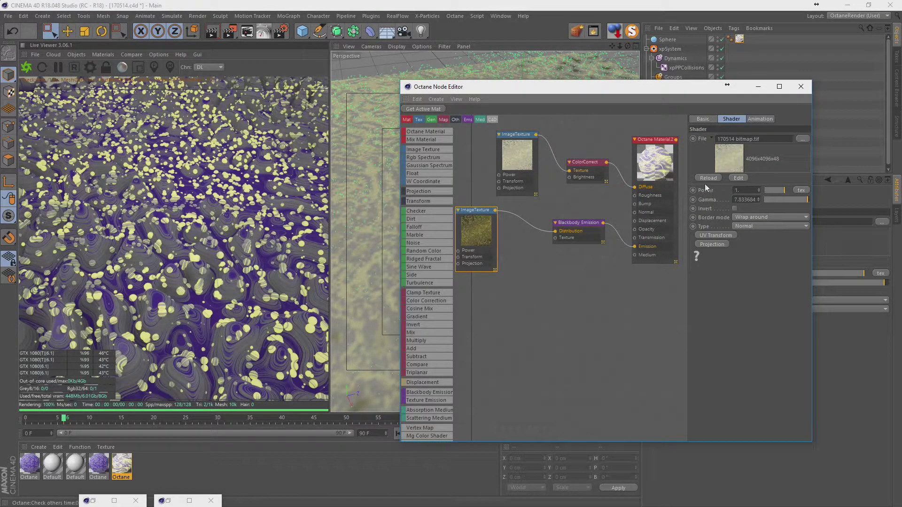
pyautogui.click(572, 228)
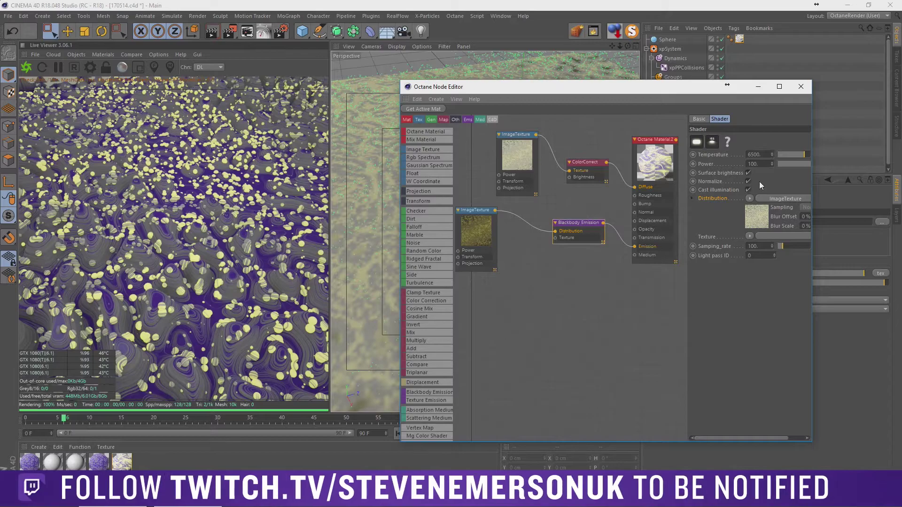
# Widen the node editor's attribute panel and drag Blackbody Emission power to about 341.45
pyautogui.moveTo(687, 182)
pyautogui.mouseDown()
pyautogui.moveTo(615, 183)
pyautogui.moveTo(658, 184)
pyautogui.mouseUp()
pyautogui.scroll(-2, 616, 174)
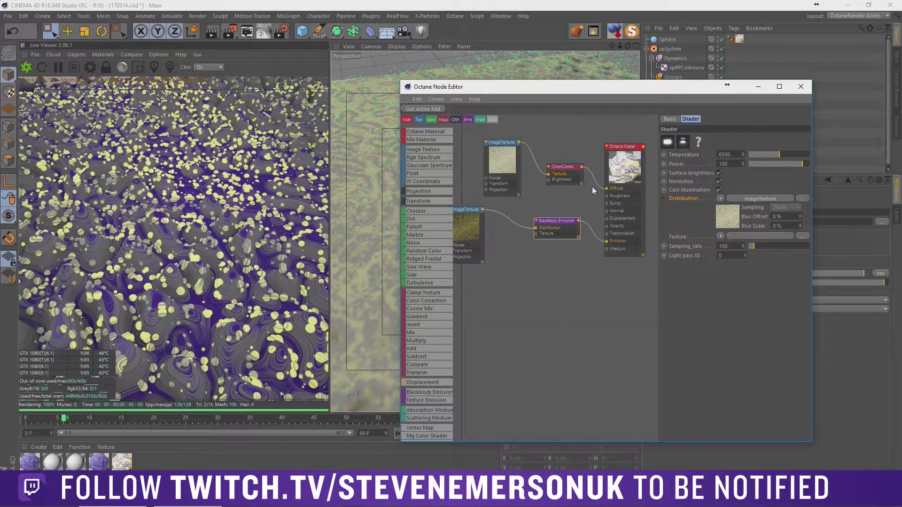
pyautogui.scroll(-1, 591, 187)
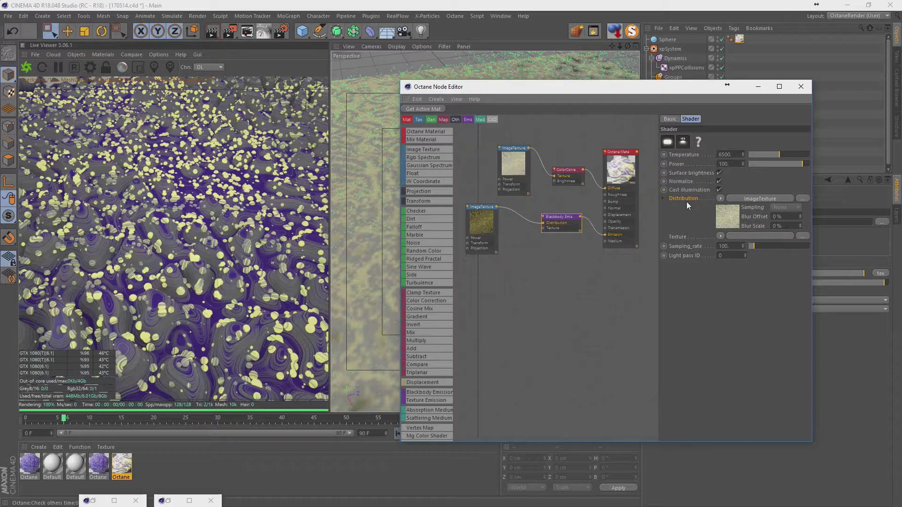
pyautogui.click(480, 222)
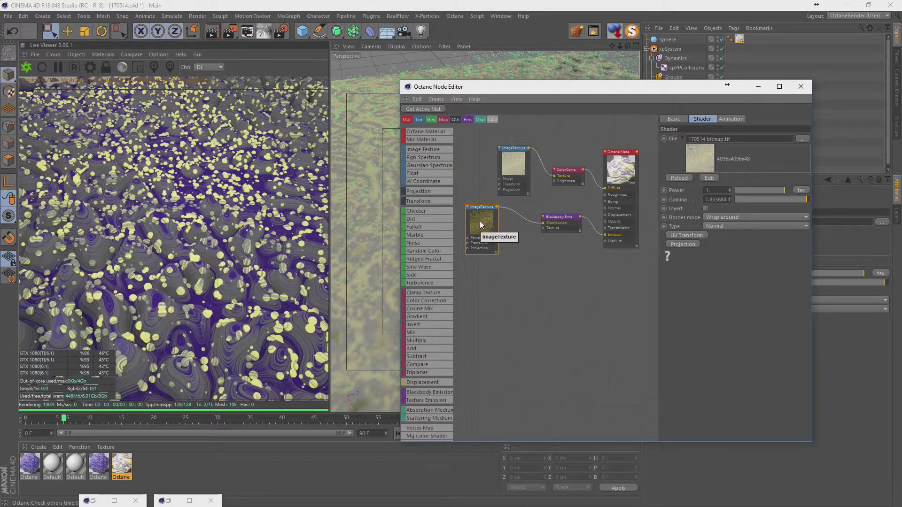
pyautogui.click(567, 223)
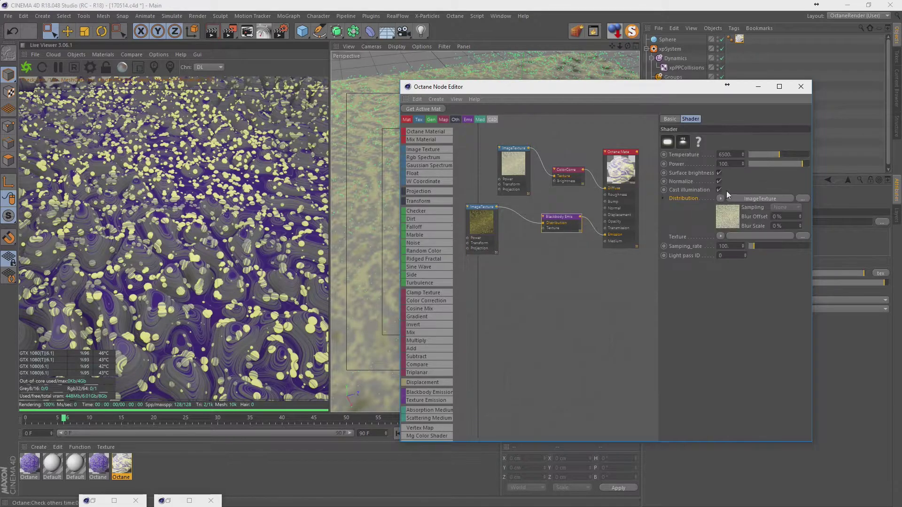
pyautogui.moveTo(791, 165); pyautogui.dragTo(807, 160)
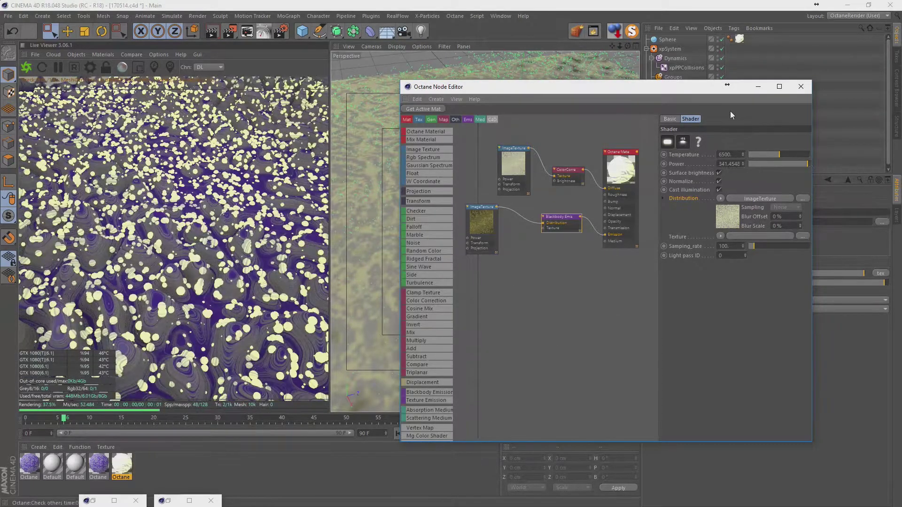
pyautogui.moveTo(687, 94)
pyautogui.mouseDown()
pyautogui.moveTo(629, 167)
pyautogui.moveTo(468, 179)
pyautogui.mouseUp()
pyautogui.click(668, 40)
# Enter a new Sphere radius so it reads 0.5 cm, shrinking the glowing particles to dots
pyautogui.click(693, 202)
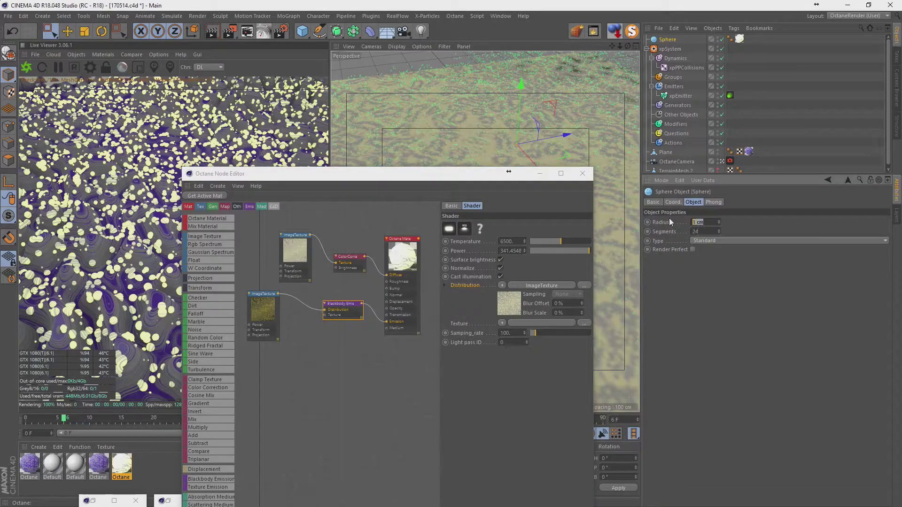
pyautogui.write('1')
pyautogui.press('Return')
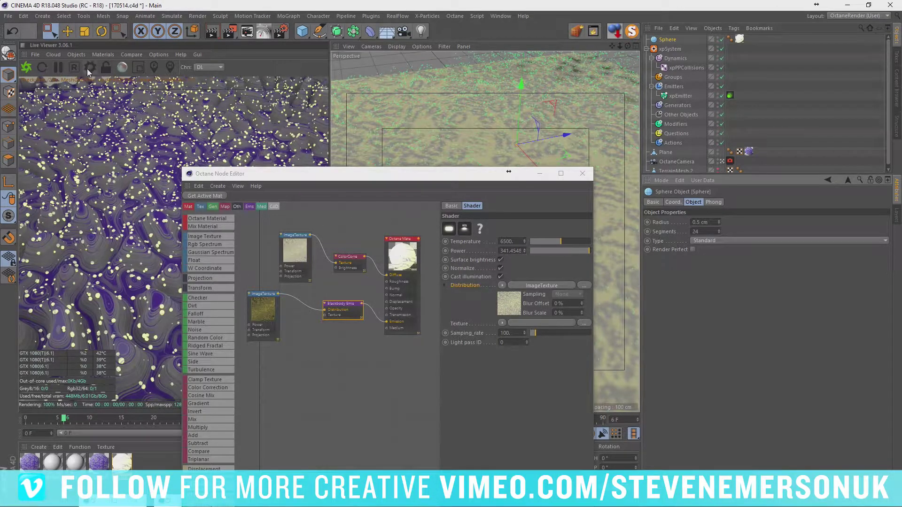
# Add an Octane HDRI sky environment and show its environment tag's image texture
pyautogui.click(77, 54)
pyautogui.click(82, 82)
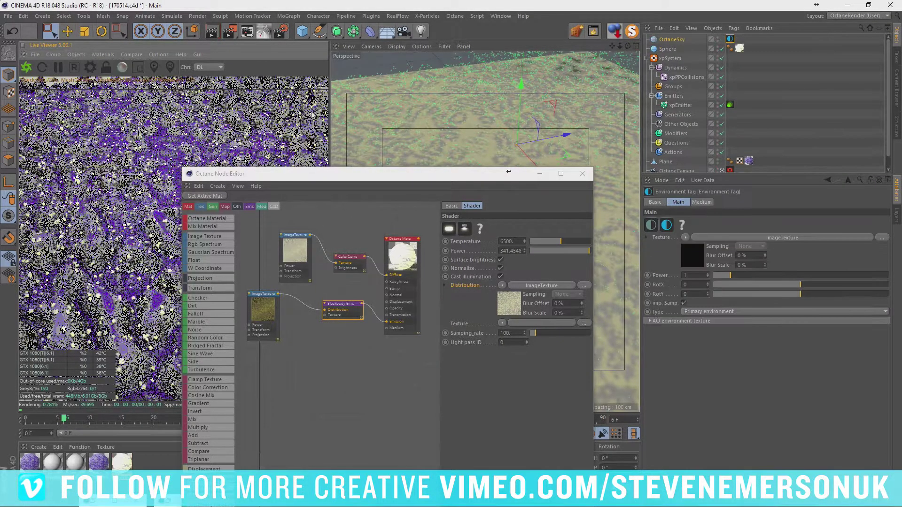
pyautogui.click(729, 39)
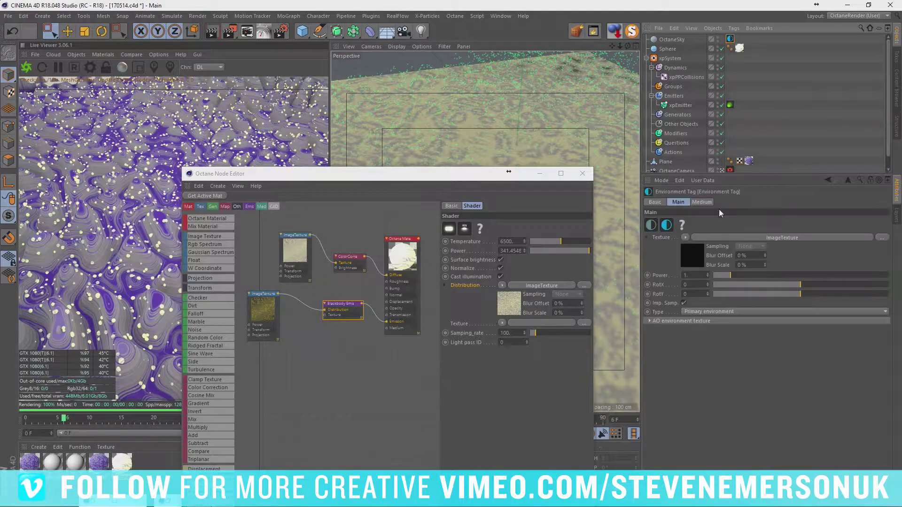
pyautogui.click(691, 255)
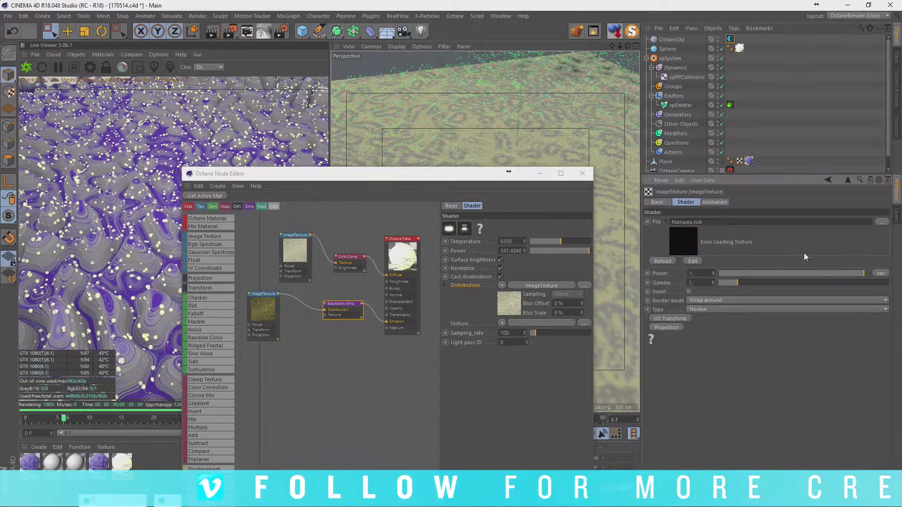
# Load HDRIs\Desert-Road_Ref.hdr into the sky texture, copying it to the project, and close the node editor
pyautogui.click(882, 222)
pyautogui.click(178, 33)
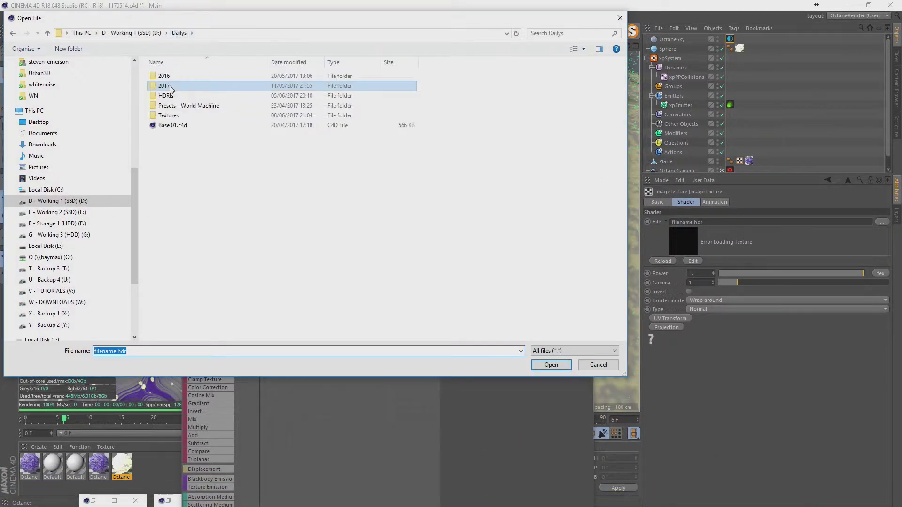
pyautogui.doubleClick(169, 87)
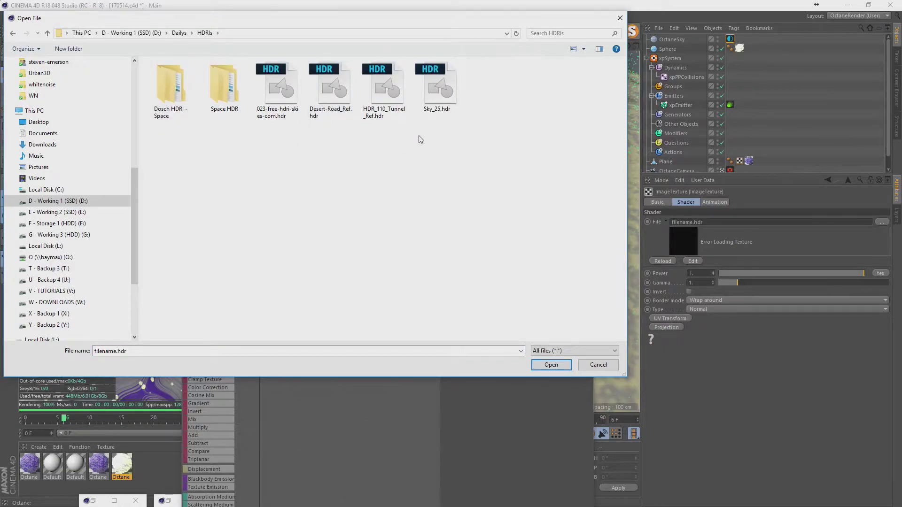
pyautogui.doubleClick(334, 90)
pyautogui.click(498, 292)
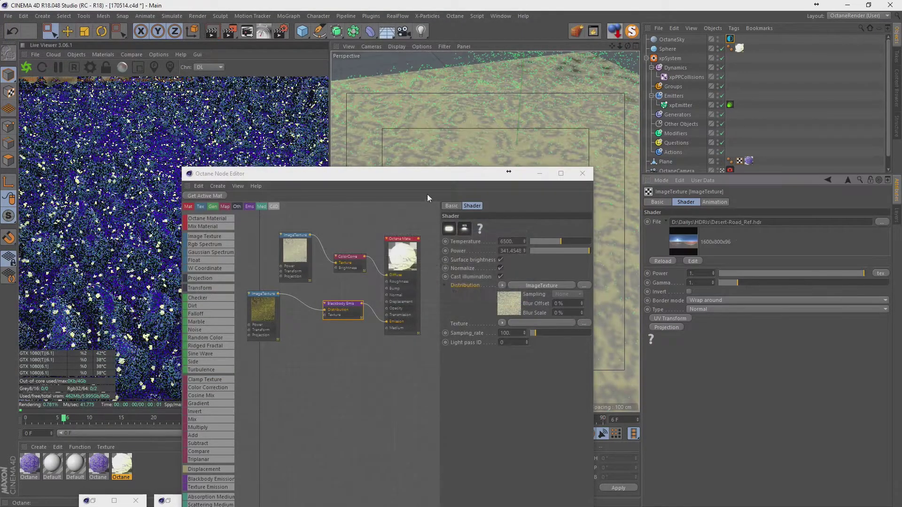
pyautogui.moveTo(427, 173); pyautogui.dragTo(427, 258)
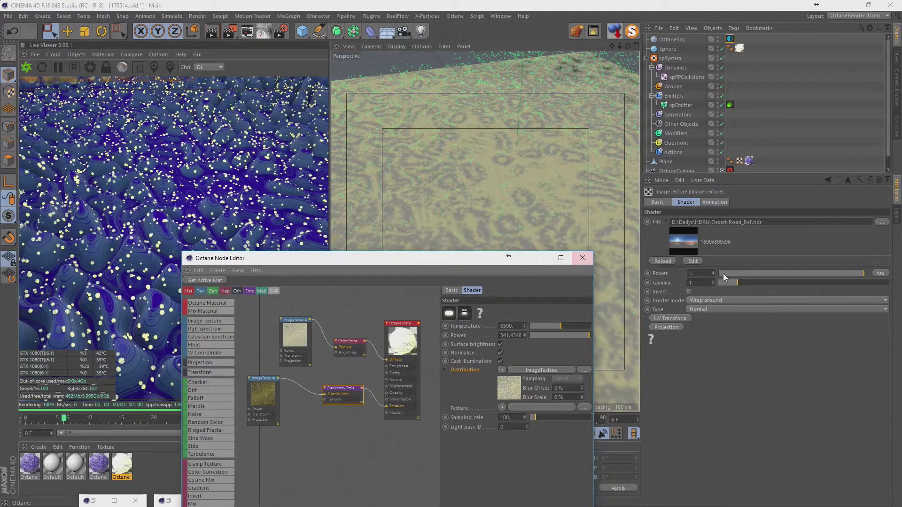
pyautogui.click(582, 258)
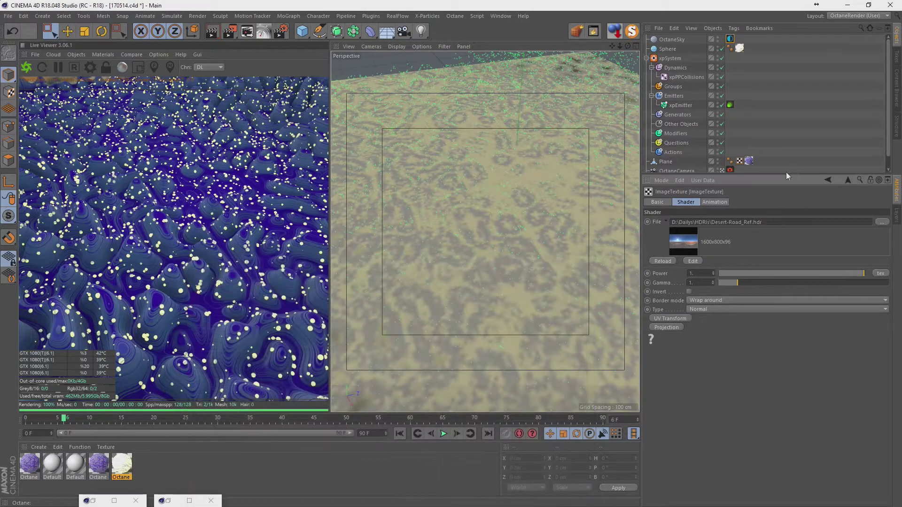
# Rotate the OctaneSky environment tag to change the terrain lighting
pyautogui.click(731, 40)
pyautogui.moveTo(798, 294); pyautogui.dragTo(754, 295)
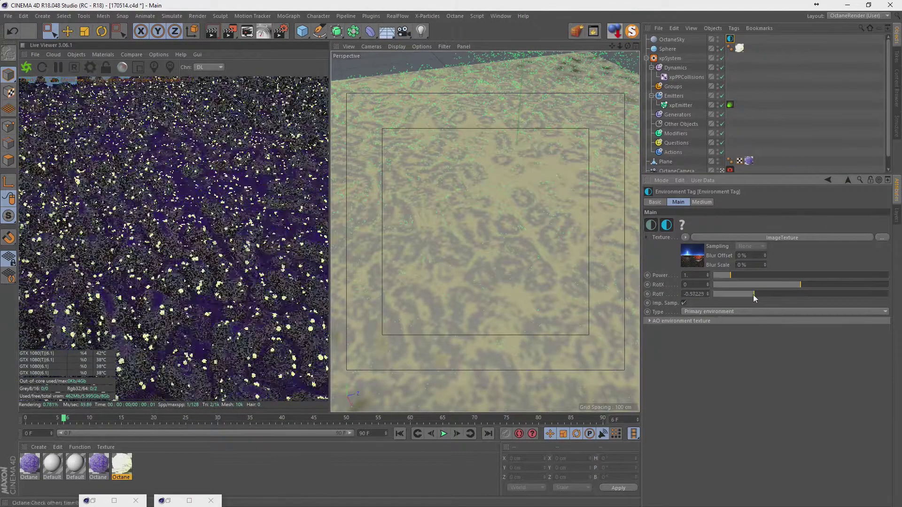
pyautogui.click(750, 292)
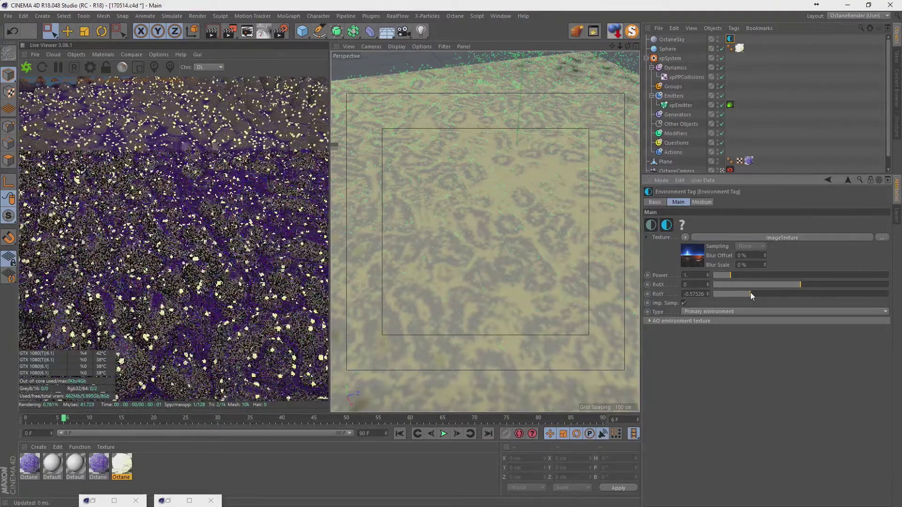
pyautogui.moveTo(751, 292)
pyautogui.mouseDown()
pyautogui.moveTo(836, 293)
pyautogui.moveTo(736, 283)
pyautogui.moveTo(781, 284)
pyautogui.mouseUp()
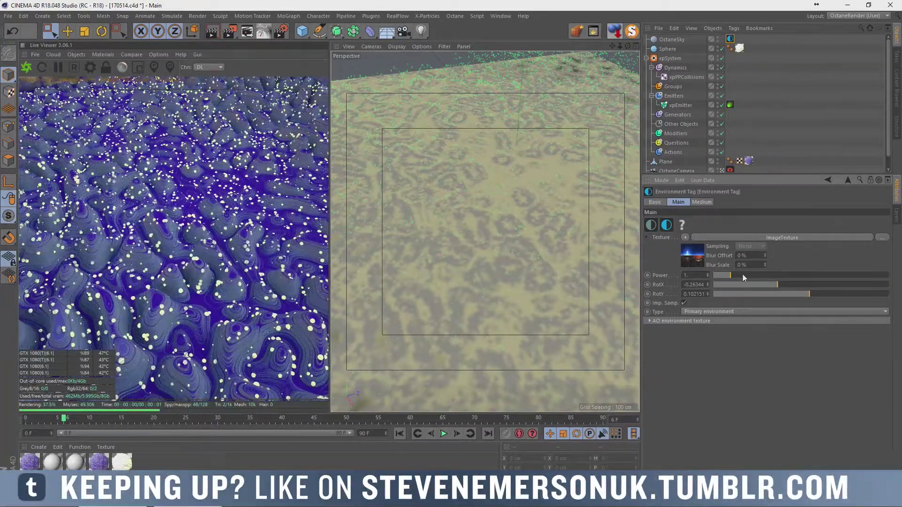
# Set the sky ImageTexture gamma to 2.2 and rotate the sky to about RotY -0.11, RotX -0.29
pyautogui.click(701, 261)
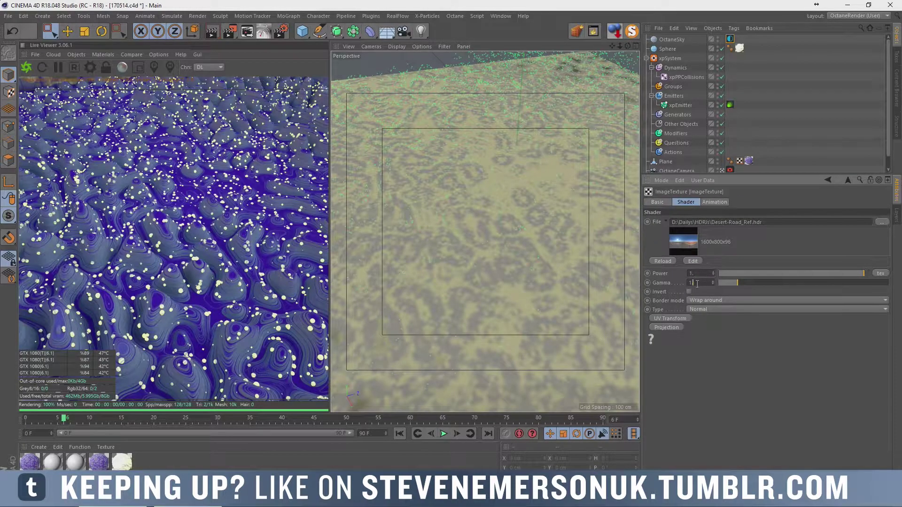
pyautogui.write('2.2')
pyautogui.press('Return')
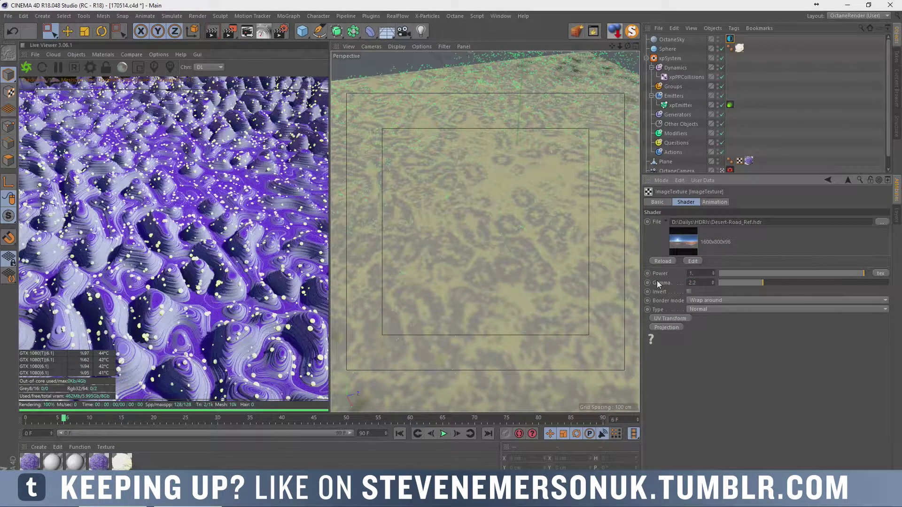
pyautogui.click(731, 39)
pyautogui.moveTo(809, 294); pyautogui.dragTo(792, 294)
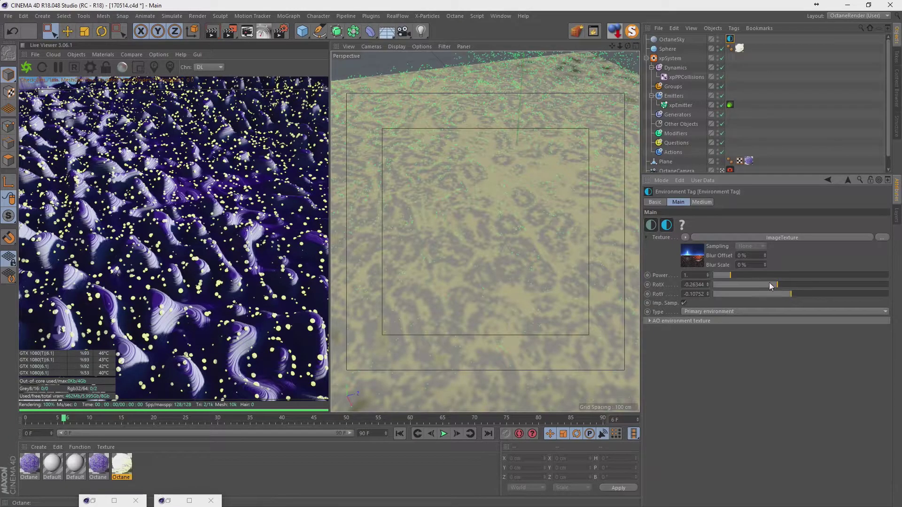
pyautogui.moveTo(770, 283); pyautogui.dragTo(790, 292)
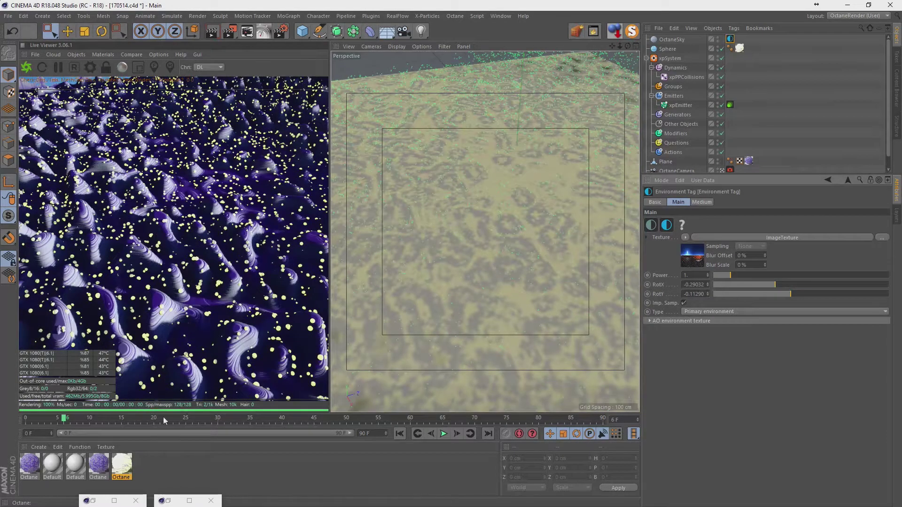
# Open Octane Material.2's node graph and inspect its Blackbody Emission node
pyautogui.doubleClick(118, 469)
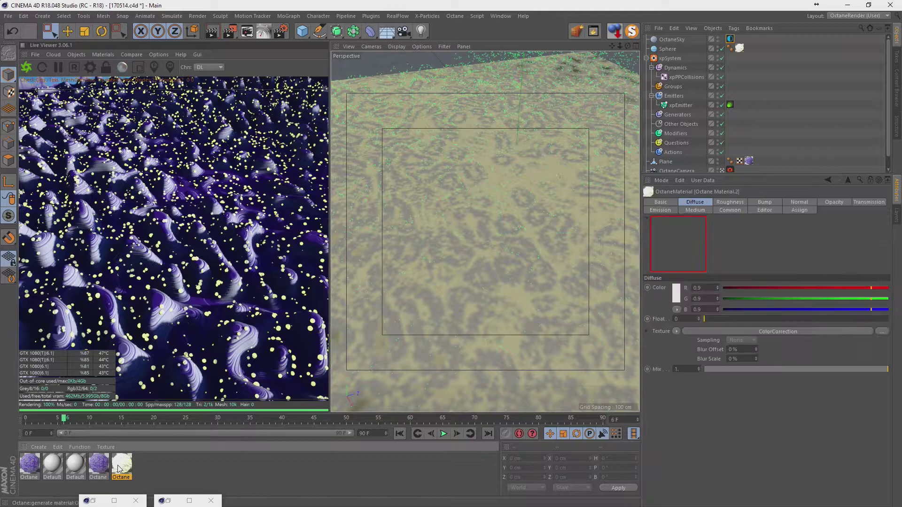
pyautogui.moveTo(256, 70); pyautogui.dragTo(452, 80)
pyautogui.click(367, 185)
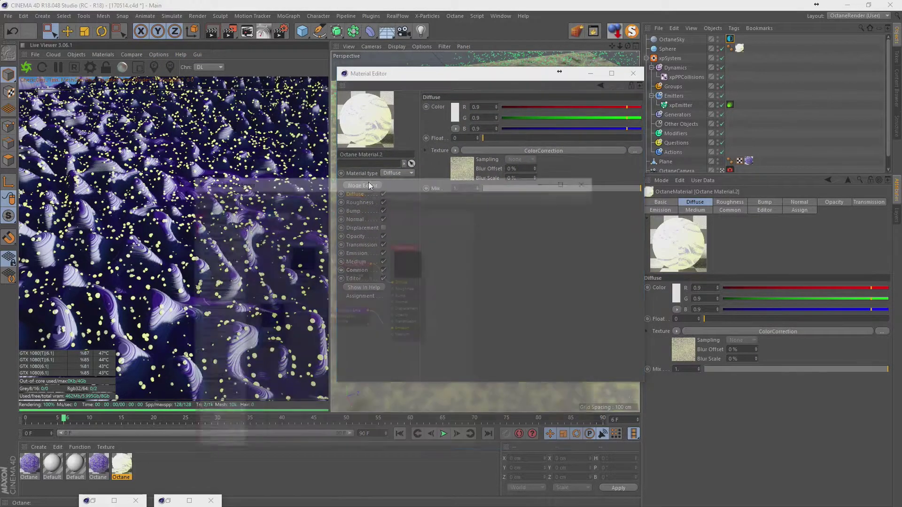
pyautogui.scroll(-2, 424, 290)
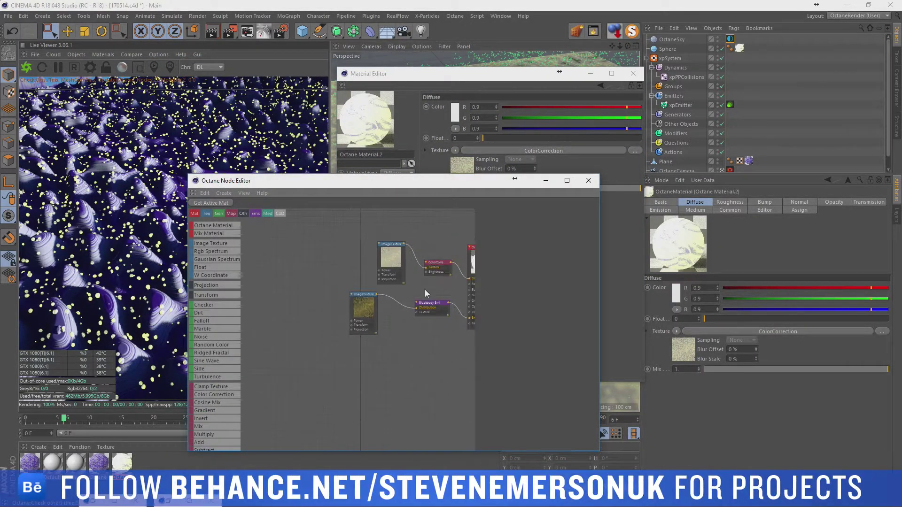
pyautogui.click(370, 309)
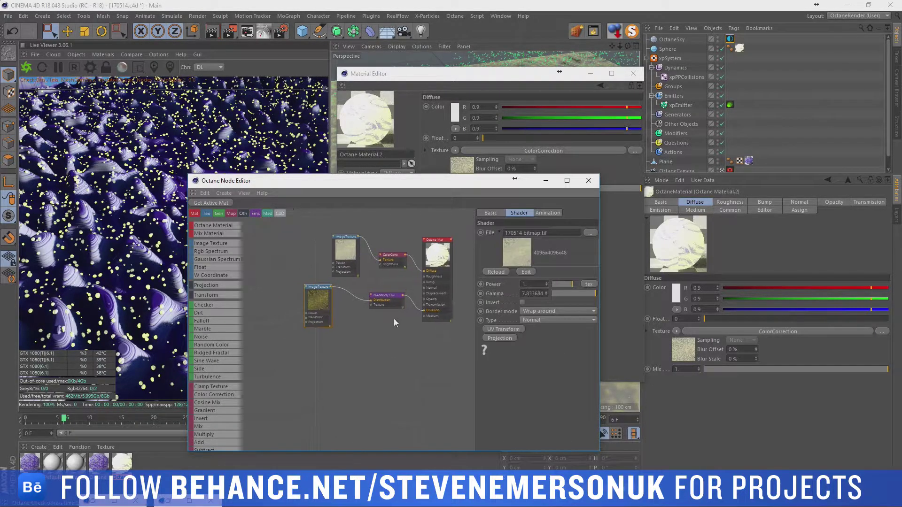
# Copy and paste a ColorCorrection node and position it near the ImageTexture node
pyautogui.click(407, 253)
pyautogui.rightClick(401, 256)
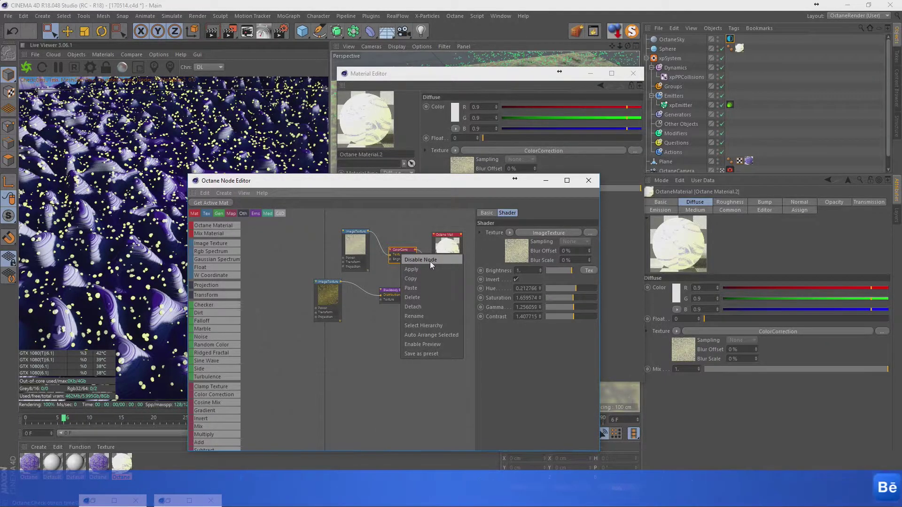
pyautogui.click(424, 279)
pyautogui.rightClick(291, 252)
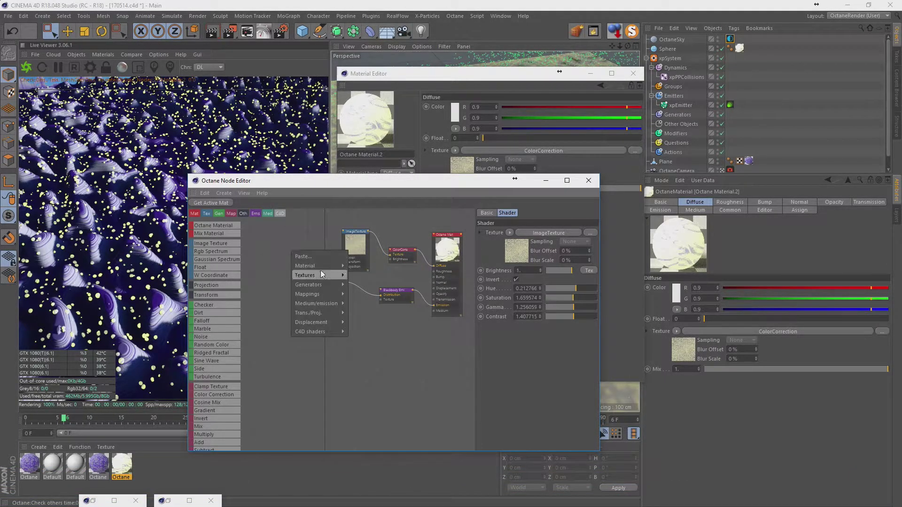
pyautogui.click(303, 256)
pyautogui.moveTo(301, 256); pyautogui.dragTo(362, 292)
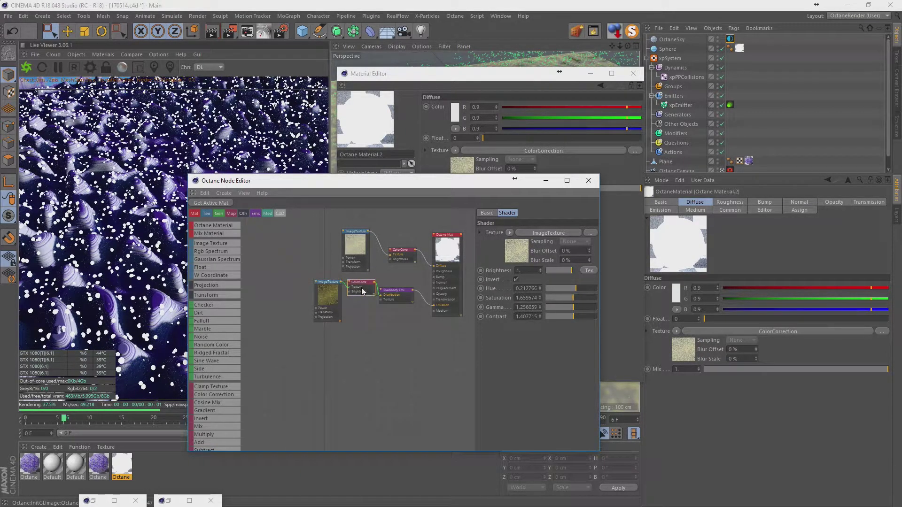
pyautogui.moveTo(362, 291); pyautogui.dragTo(358, 325)
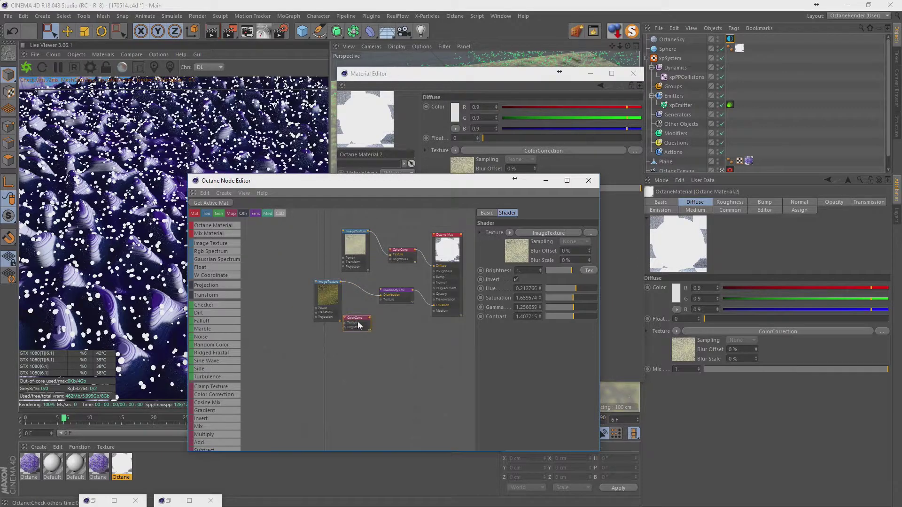
pyautogui.moveTo(342, 282); pyautogui.dragTo(312, 282)
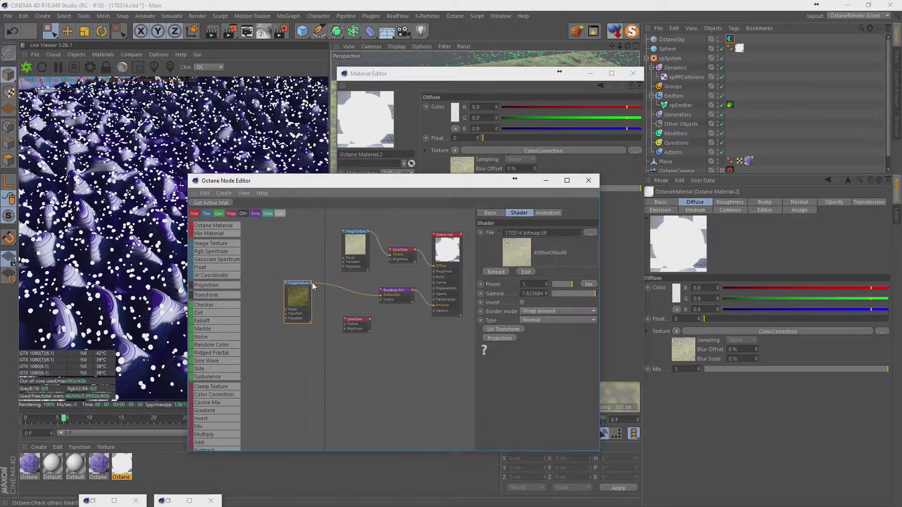
# Rewire ImageTexture through ColorCorrect into the Blackbody Emission's Distribution input
pyautogui.click(329, 287)
pyautogui.press('Delete')
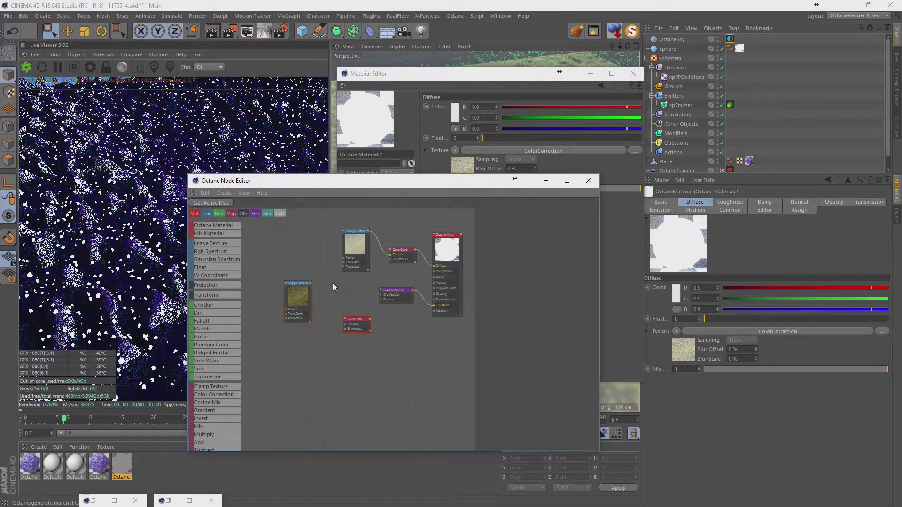
pyautogui.moveTo(308, 284); pyautogui.dragTo(328, 308)
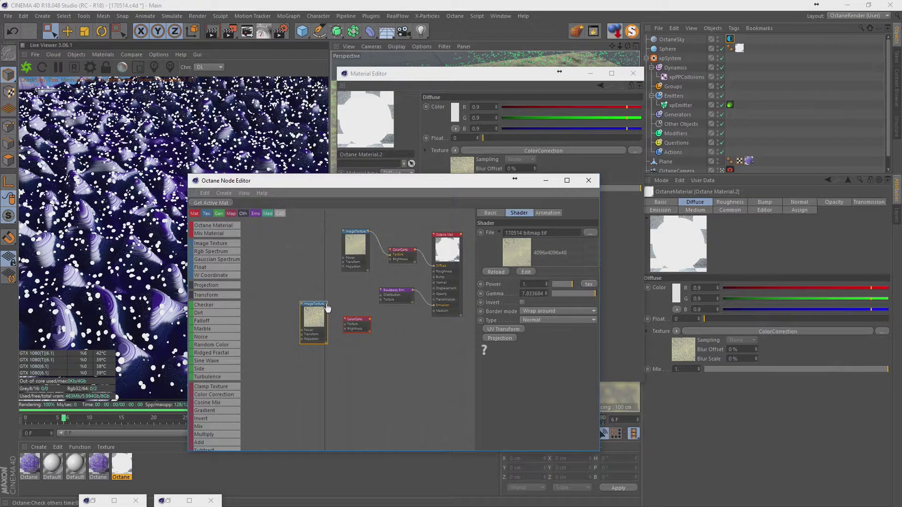
pyautogui.scroll(2, 337, 332)
pyautogui.scroll(2, 337, 331)
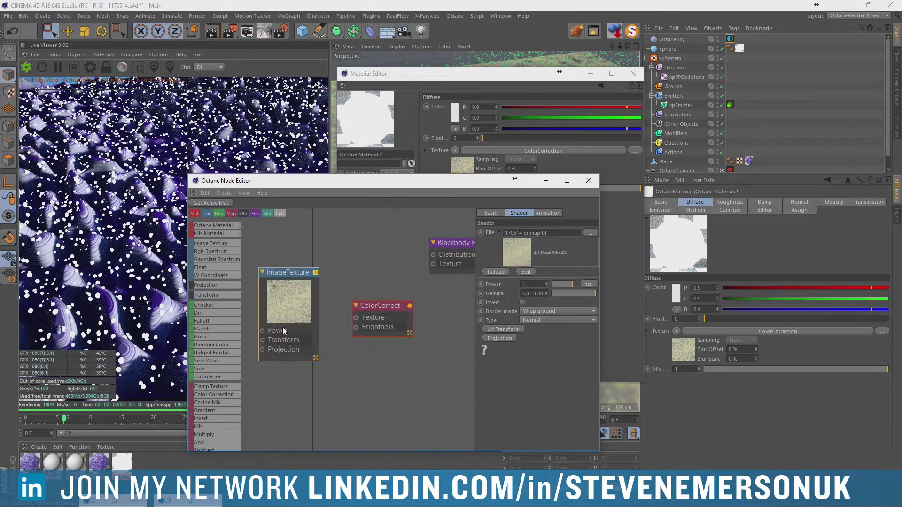
pyautogui.moveTo(382, 321); pyautogui.dragTo(370, 269)
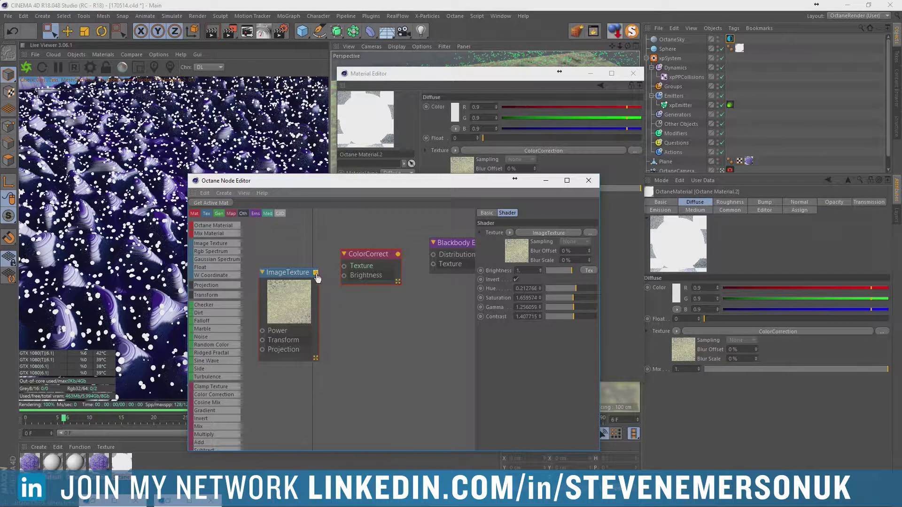
pyautogui.moveTo(345, 269); pyautogui.dragTo(345, 267)
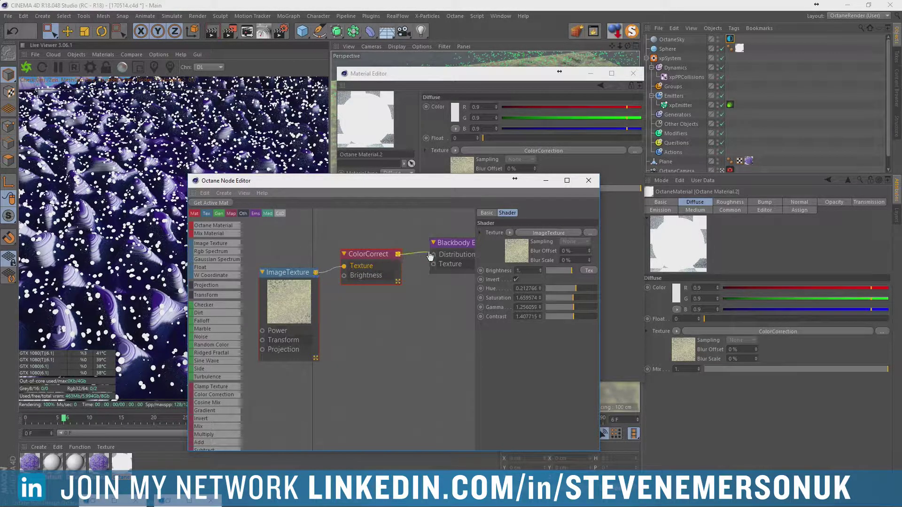
pyautogui.moveTo(431, 255); pyautogui.dragTo(433, 254)
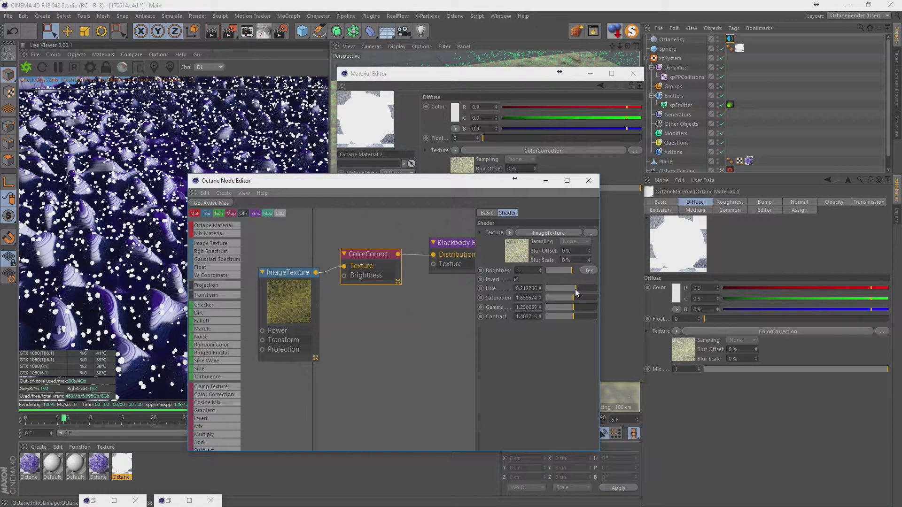
# Shift the ColorCorrect hue down, boost saturation, and save the scene
pyautogui.moveTo(576, 289); pyautogui.dragTo(559, 288)
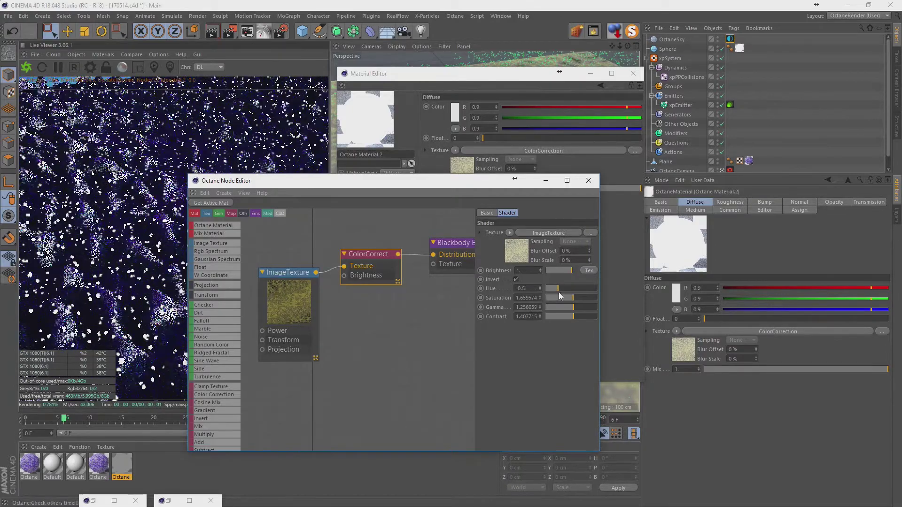
pyautogui.moveTo(575, 301)
pyautogui.mouseDown()
pyautogui.moveTo(590, 301)
pyautogui.moveTo(573, 289)
pyautogui.mouseUp()
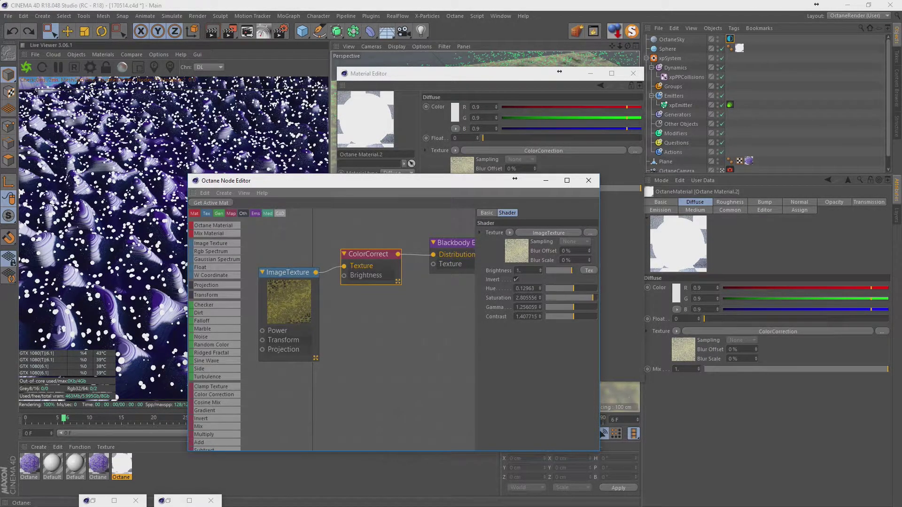
pyautogui.click(81, 85)
pyautogui.hotkey('ctrl', 's')
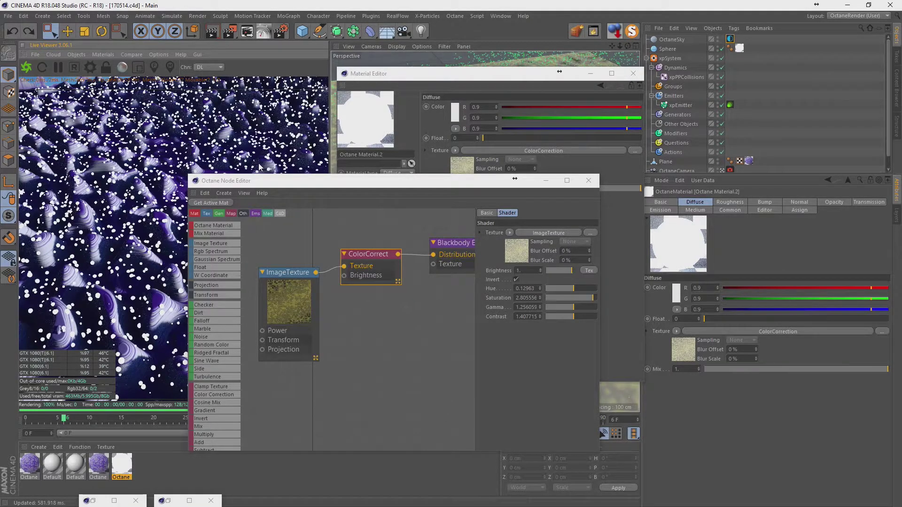
# Reset the ImageTexture gamma to 1 and settle ColorCorrect at hue about 0.21, saturation about 1.66
pyautogui.click(562, 289)
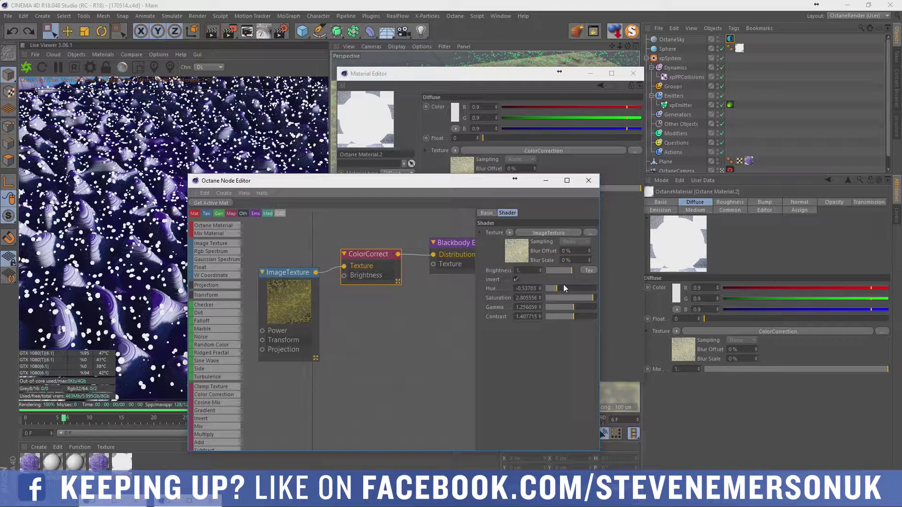
pyautogui.moveTo(596, 301); pyautogui.dragTo(606, 303)
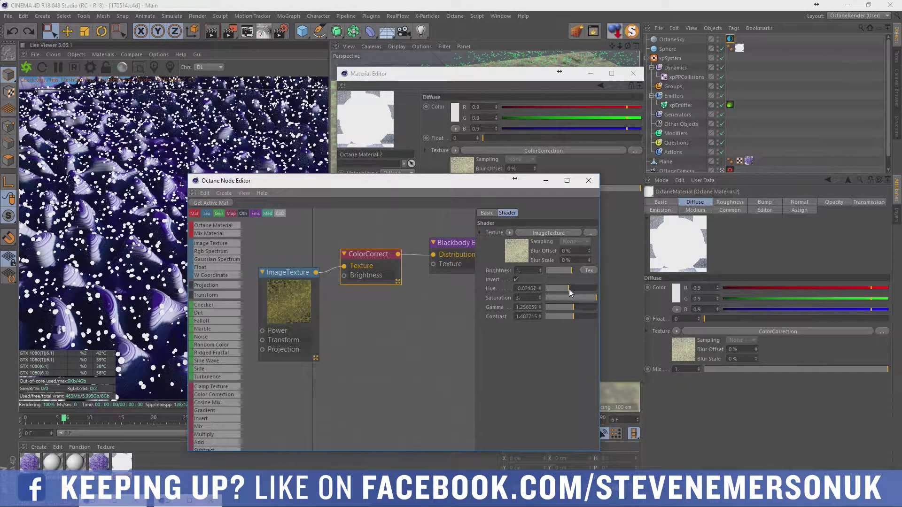
pyautogui.click(303, 295)
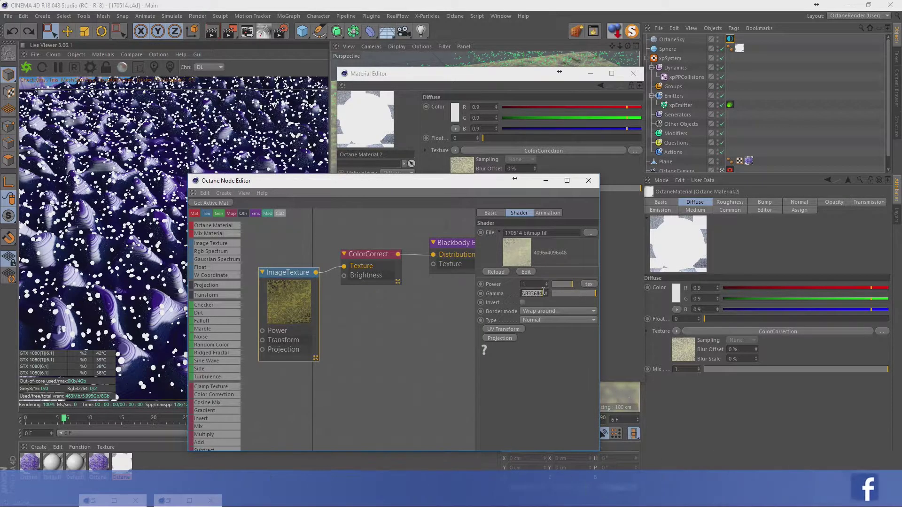
pyautogui.write('1')
pyautogui.press('Return')
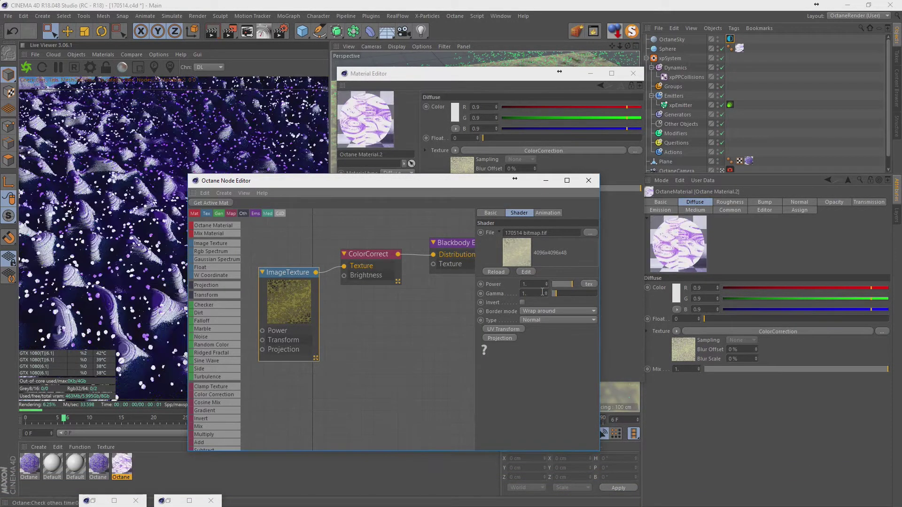
pyautogui.moveTo(310, 182); pyautogui.dragTo(474, 168)
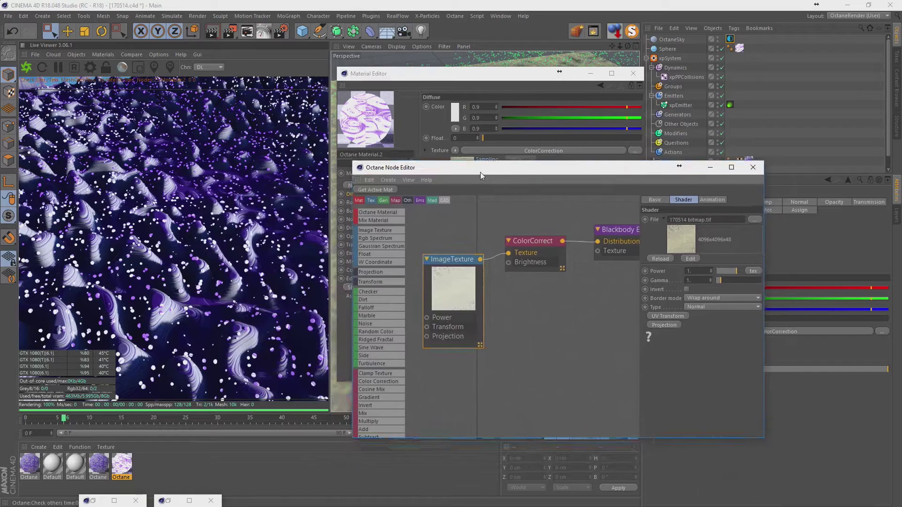
pyautogui.click(513, 259)
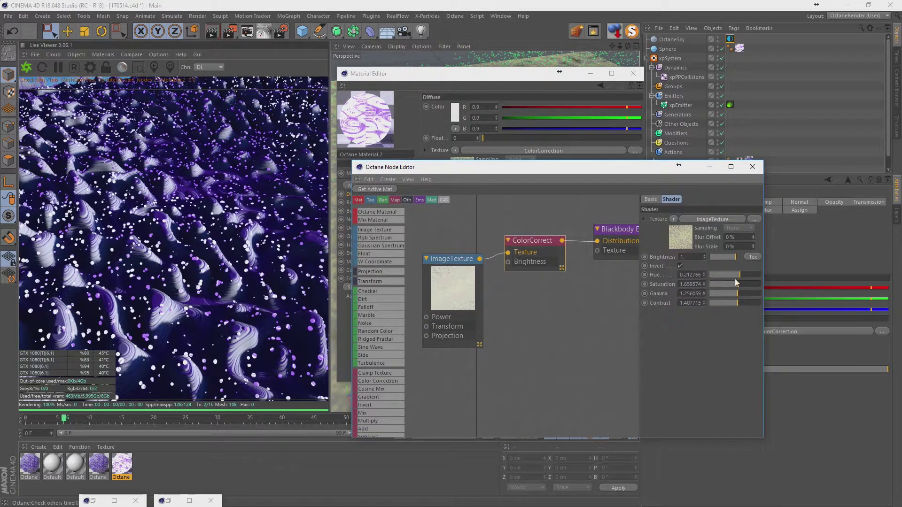
pyautogui.moveTo(736, 277); pyautogui.dragTo(740, 276)
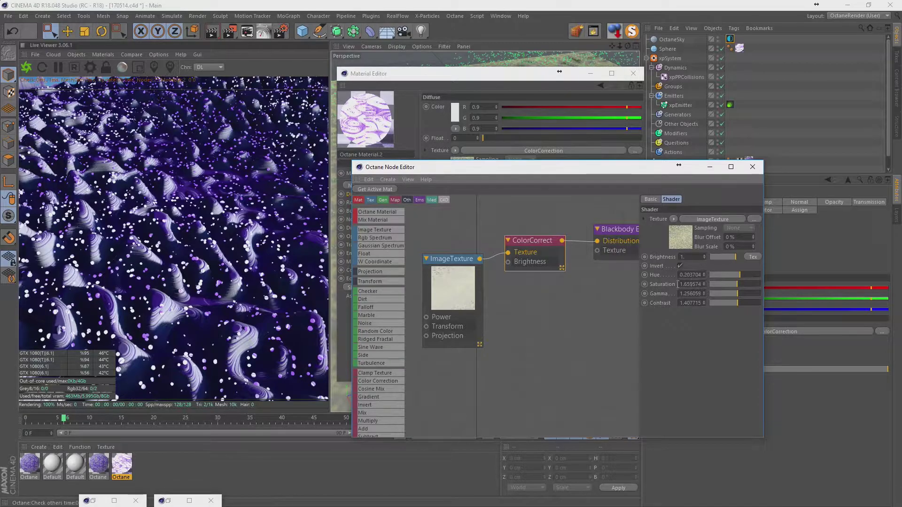
# Set the particle Sphere's radius to 0.5 cm
pyautogui.click(671, 49)
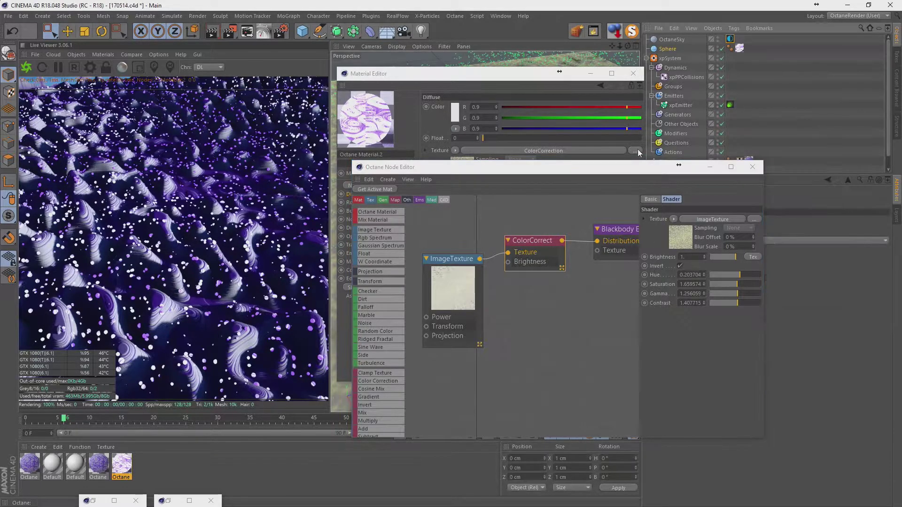
pyautogui.click(710, 168)
pyautogui.click(712, 224)
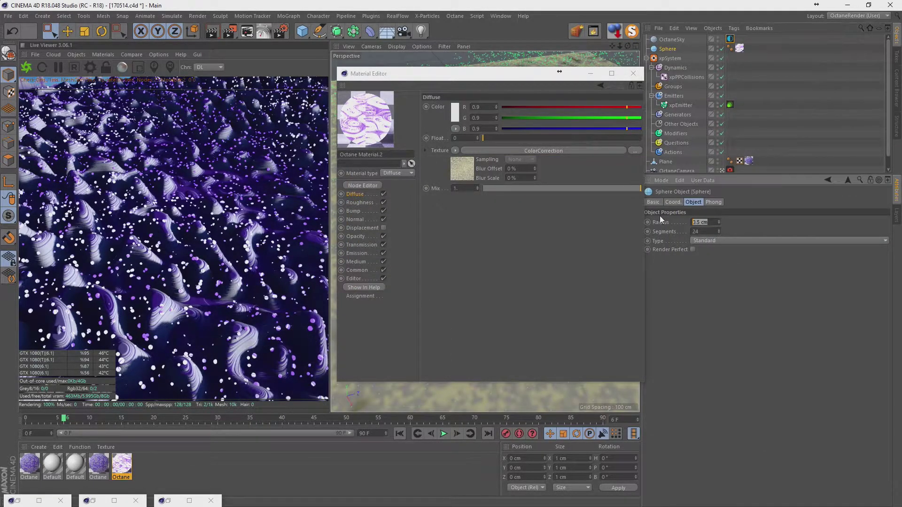
pyautogui.press('Return')
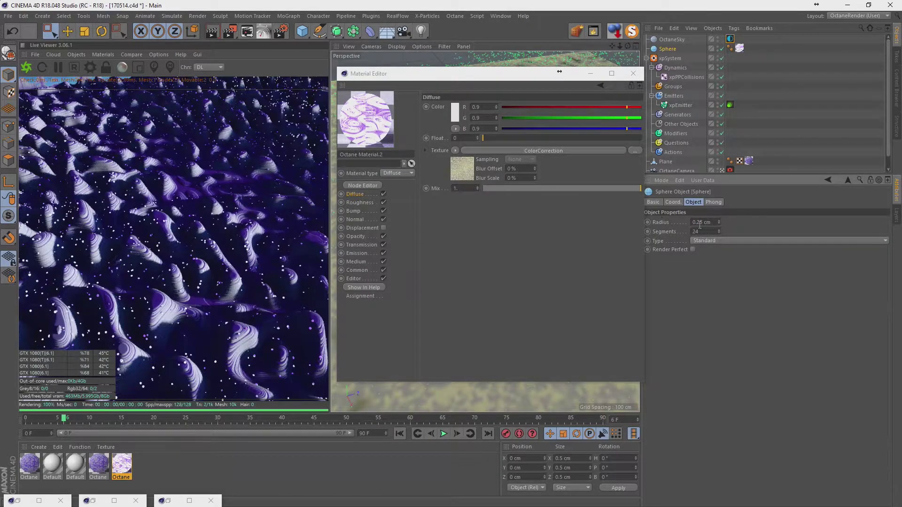
pyautogui.write('.5')
pyautogui.press('Return')
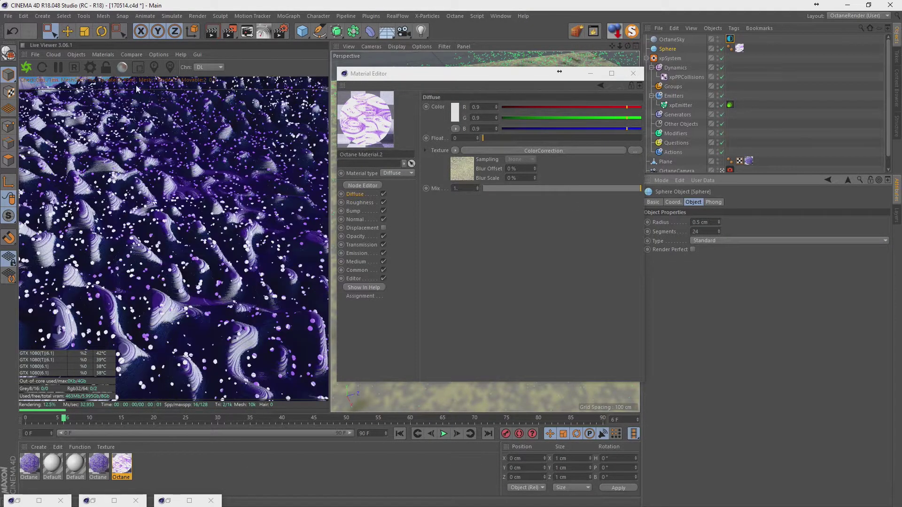
# Set the particle material's emission power to 600 and save the scene
pyautogui.click(128, 467)
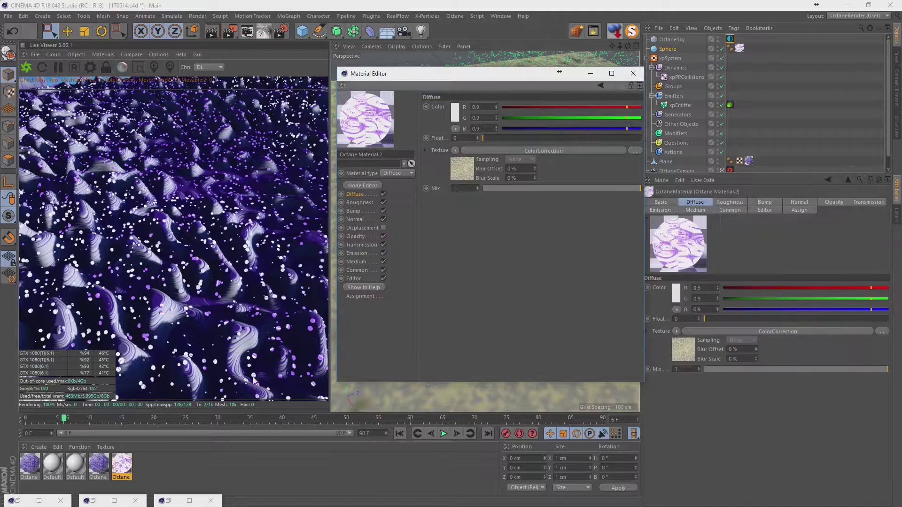
pyautogui.click(359, 253)
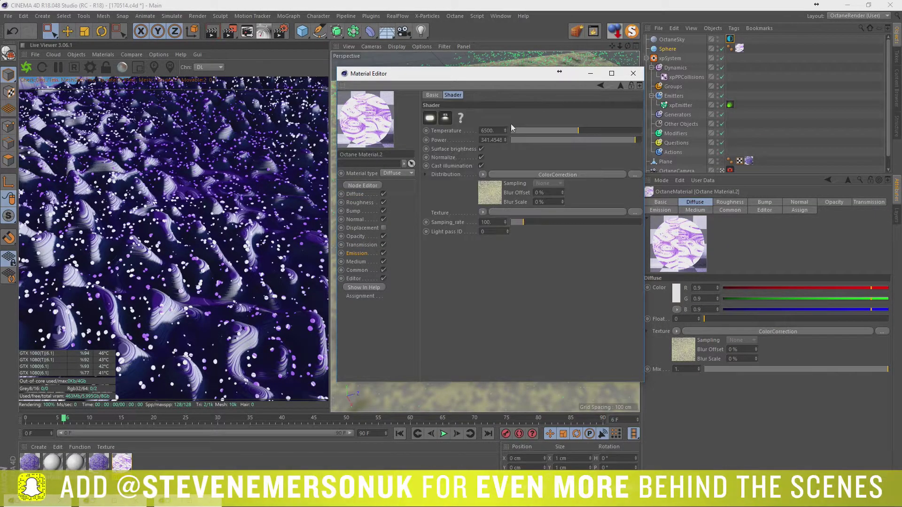
pyautogui.write('0')
pyautogui.press('Return')
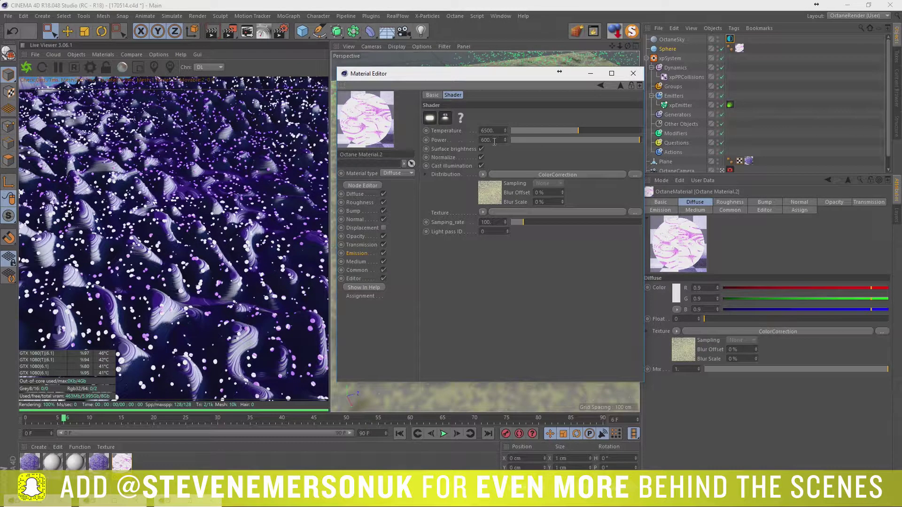
pyautogui.click(8, 18)
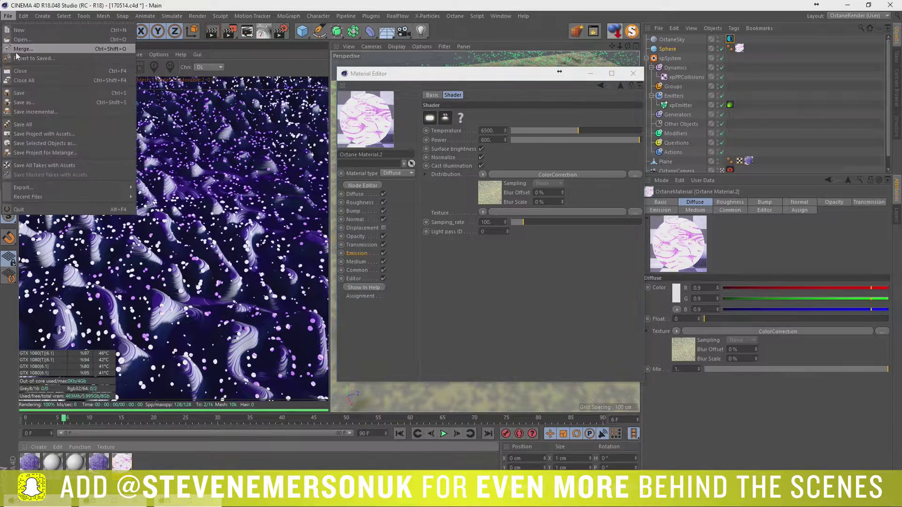
pyautogui.click(28, 96)
pyautogui.click(89, 67)
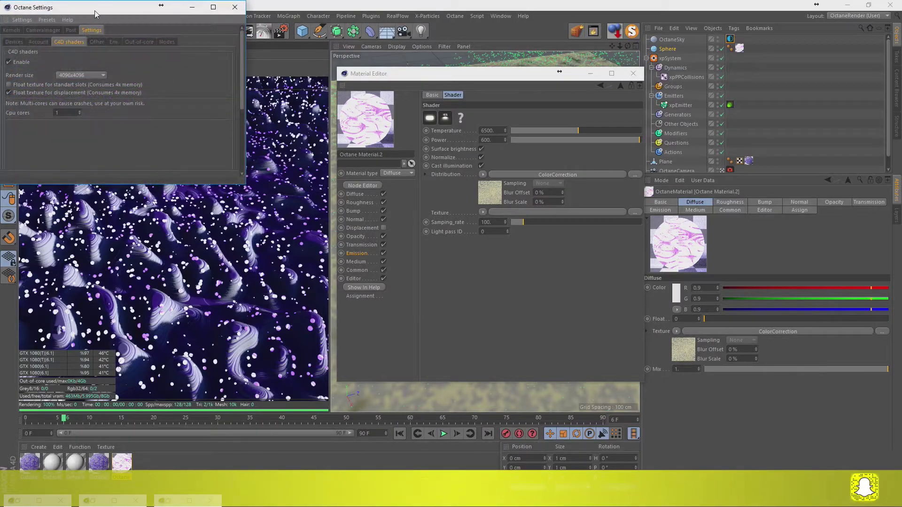
# Enable Octane post-processing, adjust bloom and glare power, and reduce glare to one ray
pyautogui.moveTo(94, 10); pyautogui.dragTo(489, 132)
pyautogui.click(465, 151)
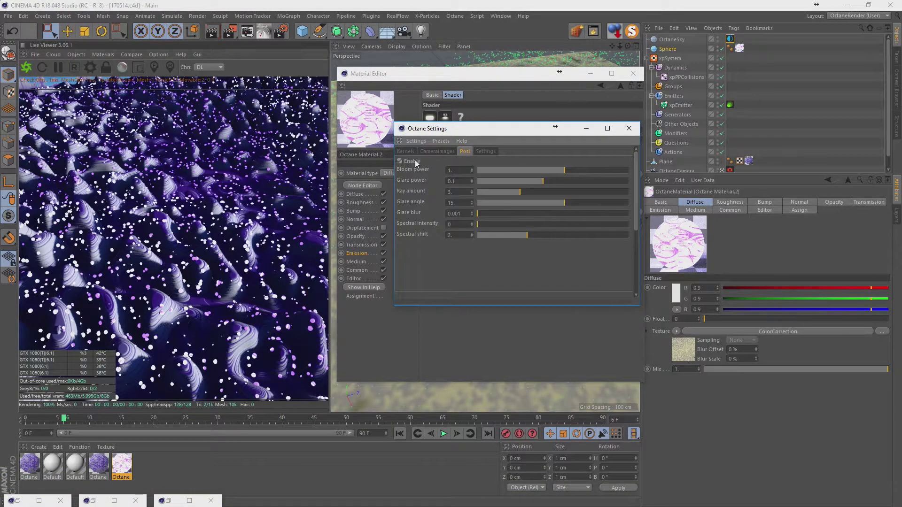
pyautogui.moveTo(566, 170); pyautogui.dragTo(595, 170)
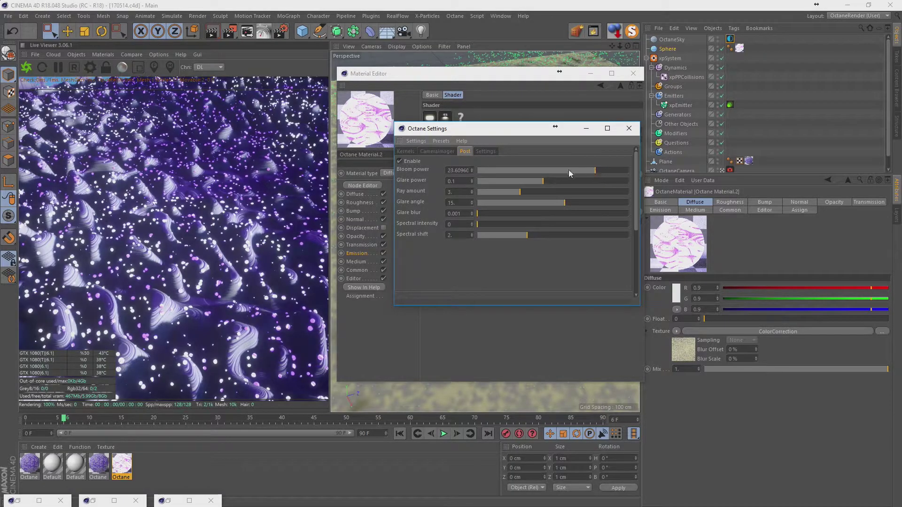
pyautogui.moveTo(543, 181); pyautogui.dragTo(595, 184)
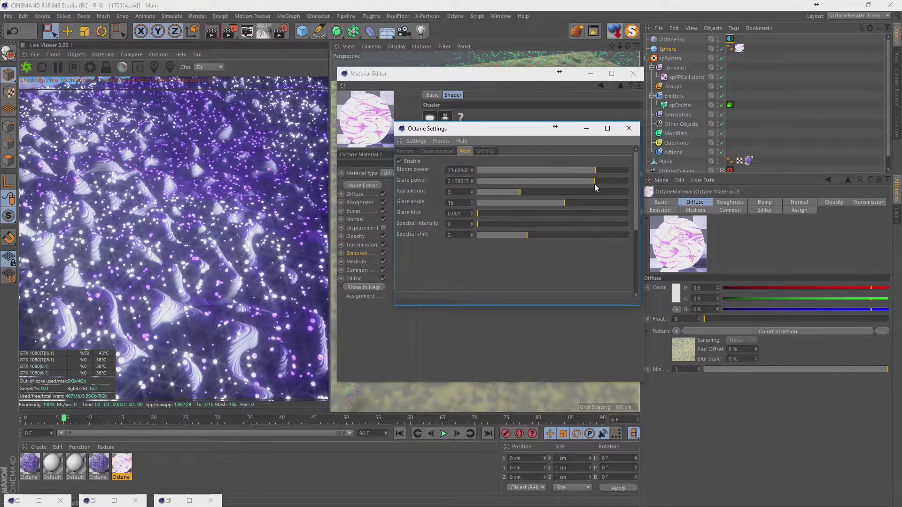
pyautogui.moveTo(519, 190); pyautogui.dragTo(441, 188)
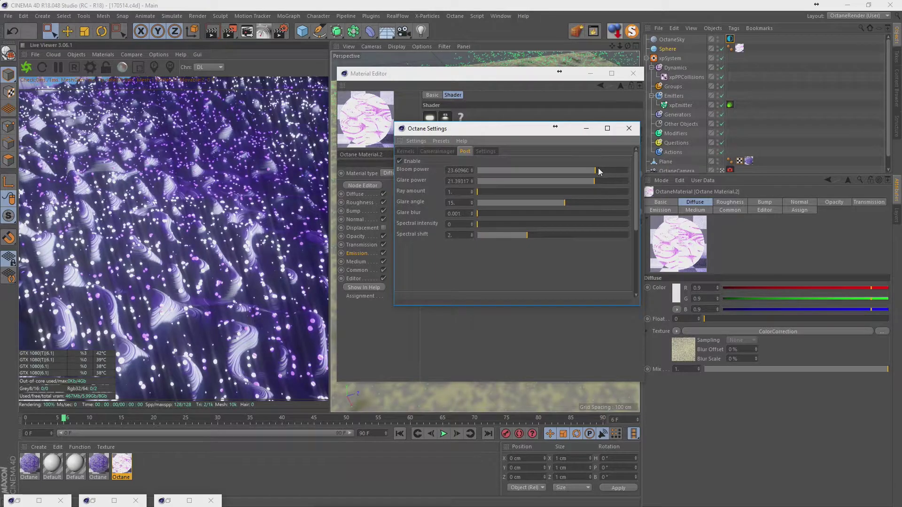
pyautogui.moveTo(598, 169); pyautogui.dragTo(592, 170)
pyautogui.write('0')
pyautogui.press('Return')
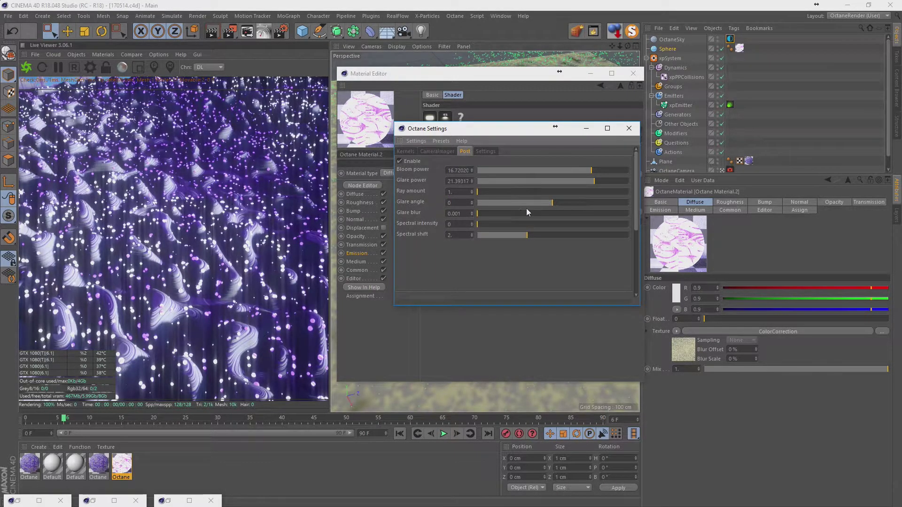
# Fine-tune bloom to about 28.8, glare angle 64.125 and glare blur 0.072
pyautogui.moveTo(593, 168)
pyautogui.mouseDown()
pyautogui.moveTo(605, 167)
pyautogui.moveTo(589, 180)
pyautogui.moveTo(600, 181)
pyautogui.mouseUp()
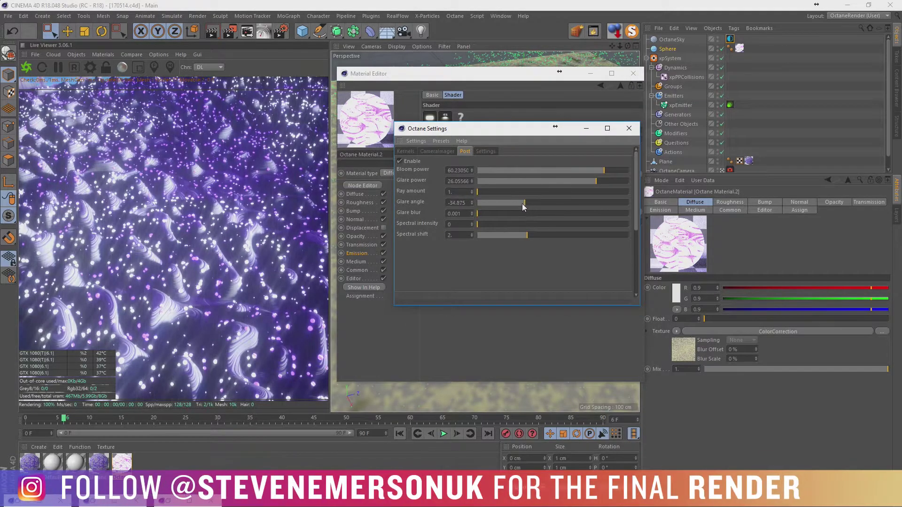
pyautogui.moveTo(522, 203); pyautogui.dragTo(606, 202)
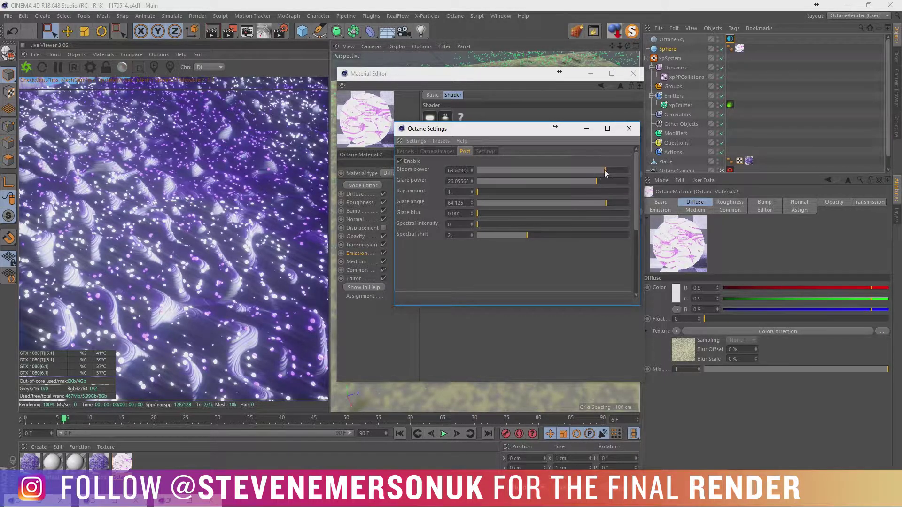
pyautogui.moveTo(605, 170)
pyautogui.mouseDown()
pyautogui.moveTo(587, 172)
pyautogui.moveTo(594, 181)
pyautogui.mouseUp()
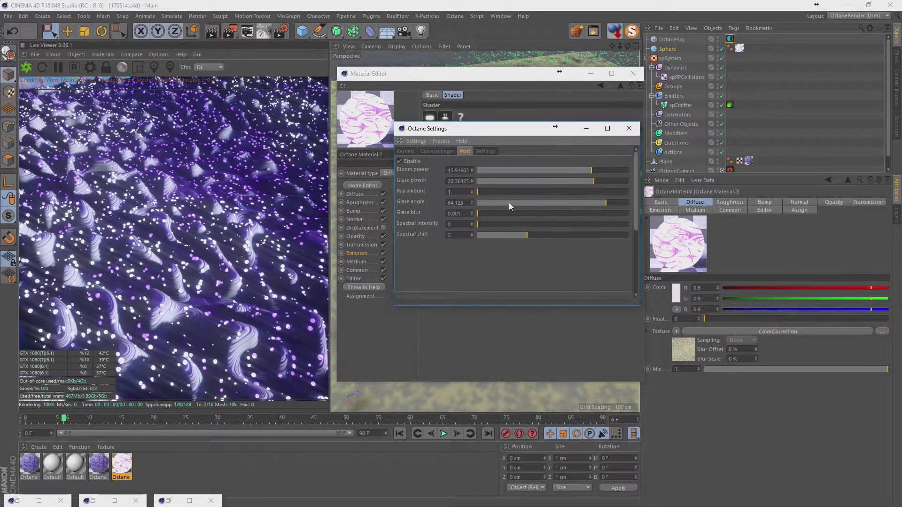
pyautogui.moveTo(504, 213); pyautogui.dragTo(601, 214)
pyautogui.moveTo(596, 170)
pyautogui.mouseDown()
pyautogui.moveTo(561, 181)
pyautogui.moveTo(592, 179)
pyautogui.mouseUp()
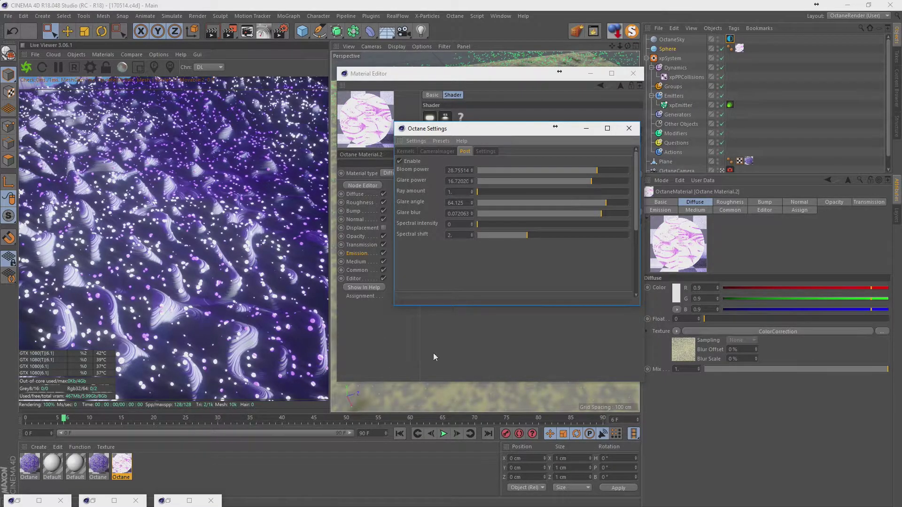
# Set spectral intensity to about 0.73, spectral shift about 3.4, and glare power about 6.9
pyautogui.moveTo(493, 225); pyautogui.dragTo(633, 227)
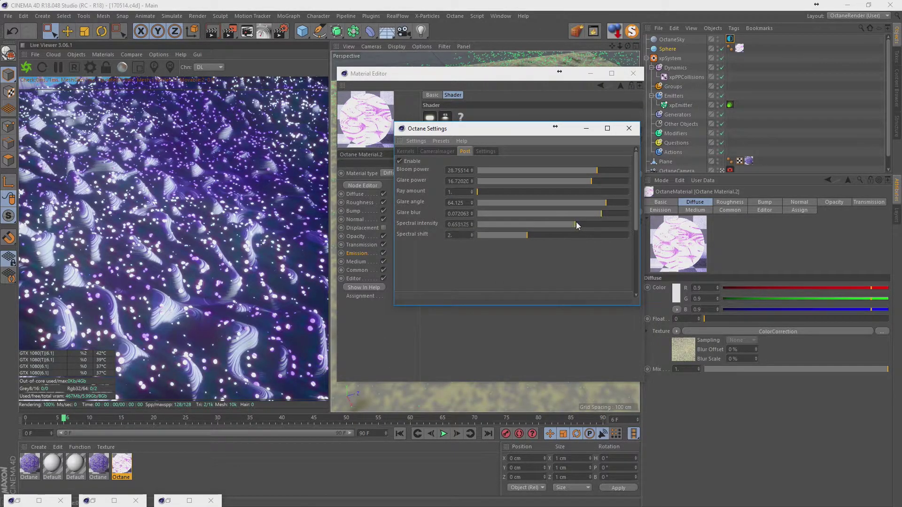
pyautogui.moveTo(545, 235)
pyautogui.mouseDown()
pyautogui.moveTo(625, 235)
pyautogui.moveTo(562, 238)
pyautogui.mouseUp()
pyautogui.moveTo(623, 225); pyautogui.dragTo(587, 224)
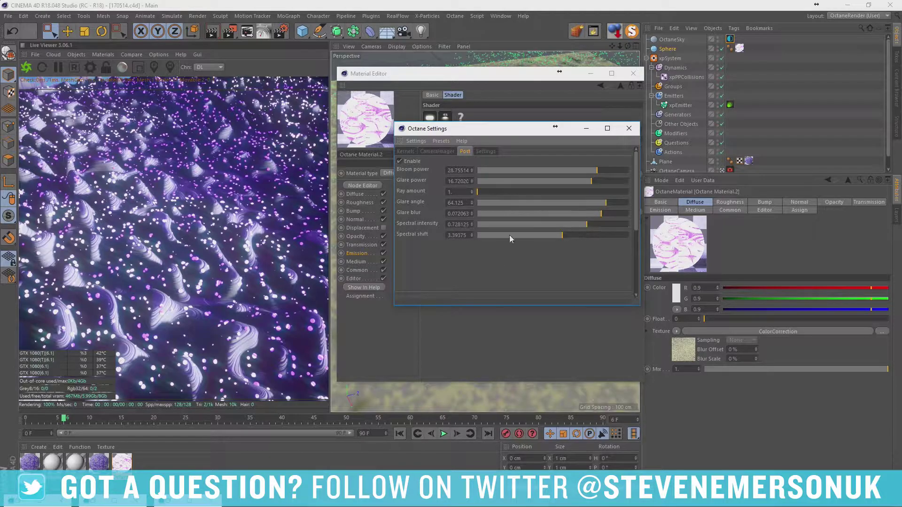
pyautogui.moveTo(592, 182); pyautogui.dragTo(569, 185)
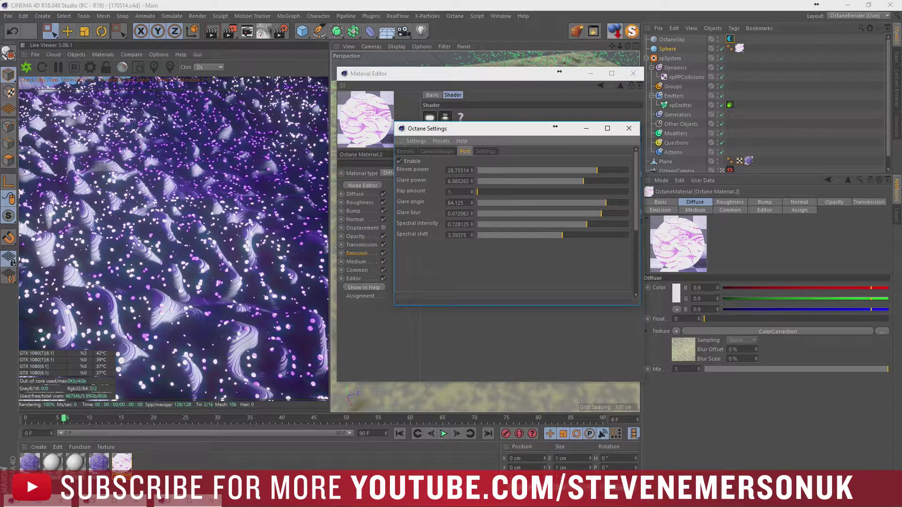
# Raise the particle emission power to 1000 and close the material editors
pyautogui.click(424, 167)
pyautogui.doubleClick(486, 140)
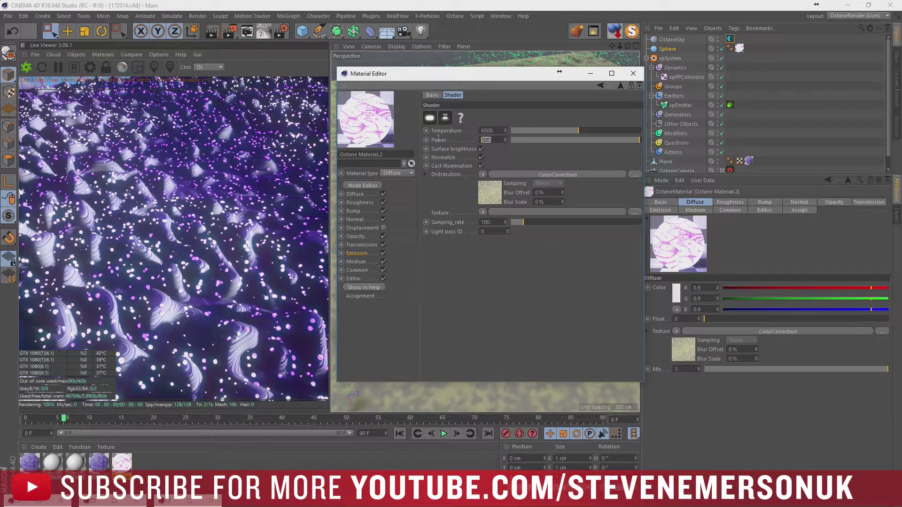
pyautogui.write('800')
pyautogui.press('Return')
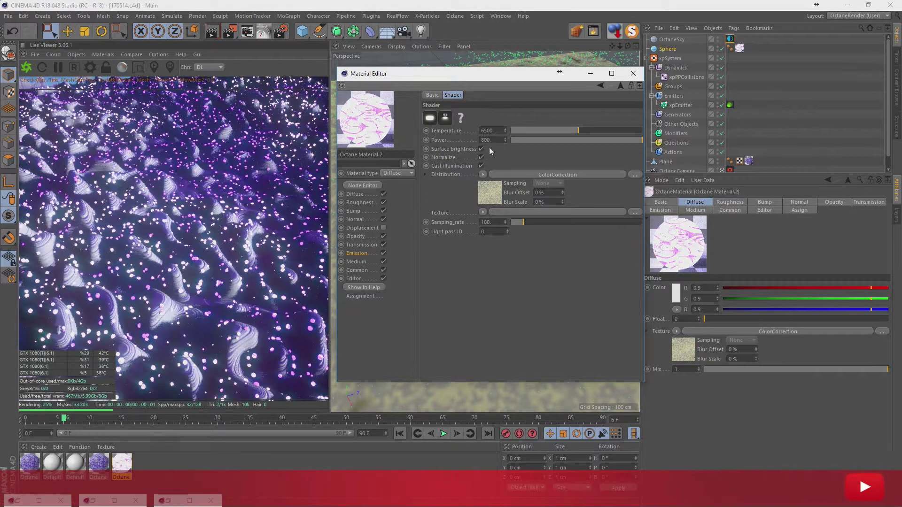
pyautogui.doubleClick(489, 139)
pyautogui.write('1000')
pyautogui.press('Return')
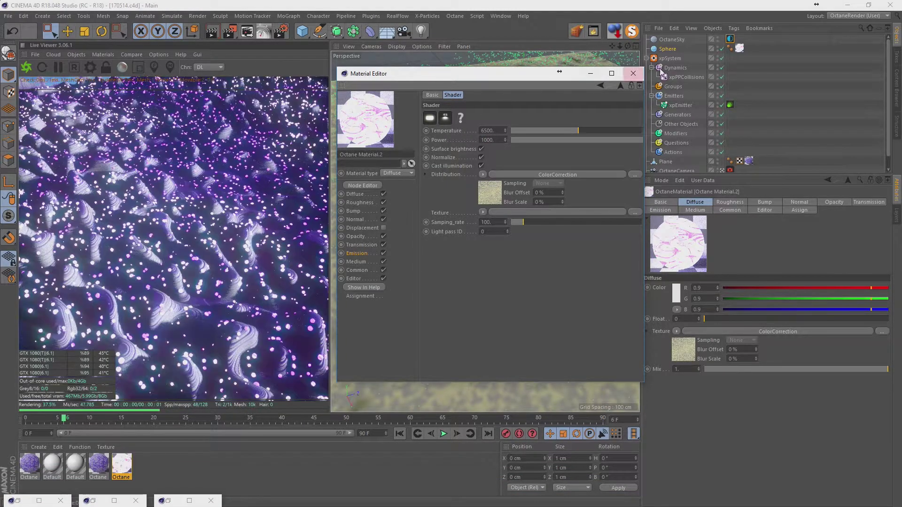
pyautogui.click(619, 79)
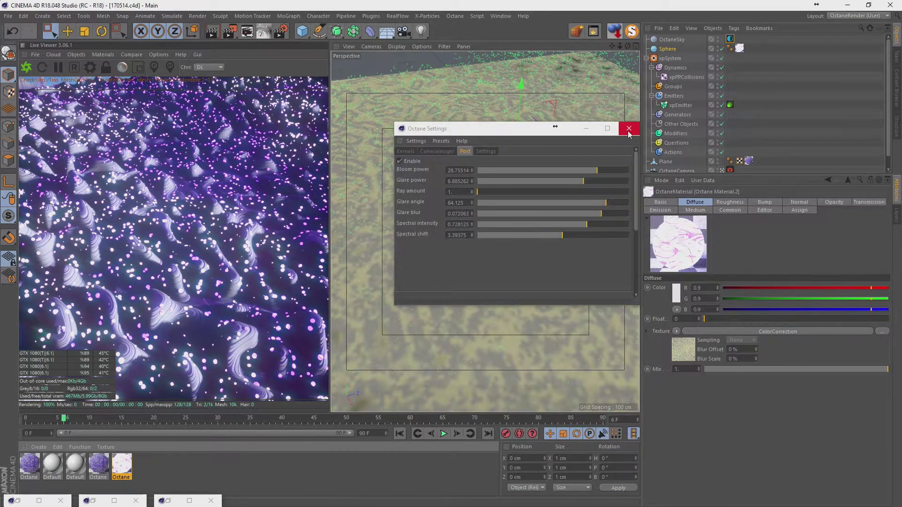
pyautogui.click(630, 130)
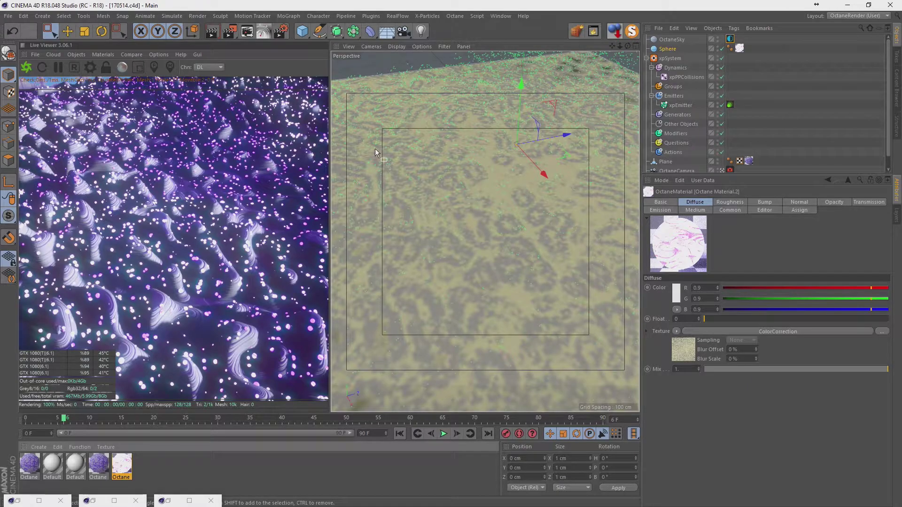
# Tweak bloom to about 38.65 and spectral intensity to 0.334, then close settings and save
pyautogui.click(90, 68)
pyautogui.moveTo(93, 8); pyautogui.dragTo(428, 62)
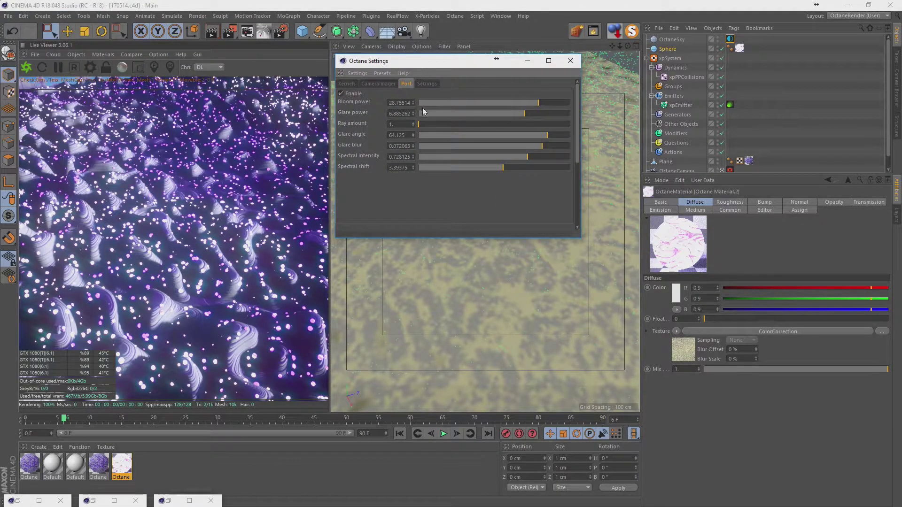
pyautogui.moveTo(528, 102)
pyautogui.mouseDown()
pyautogui.moveTo(545, 101)
pyautogui.moveTo(506, 114)
pyautogui.moveTo(540, 101)
pyautogui.mouseUp()
pyautogui.moveTo(527, 157)
pyautogui.mouseDown()
pyautogui.moveTo(429, 158)
pyautogui.moveTo(517, 158)
pyautogui.moveTo(462, 161)
pyautogui.moveTo(468, 157)
pyautogui.mouseUp()
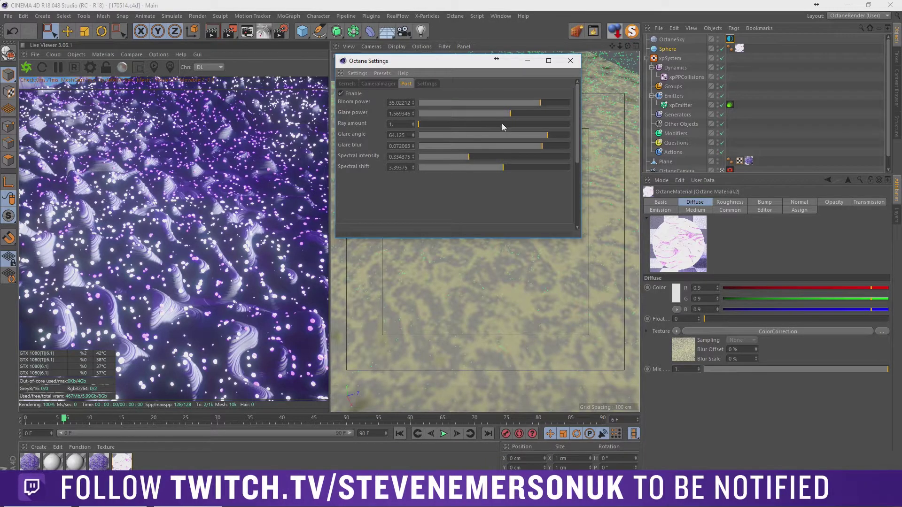
pyautogui.moveTo(492, 111)
pyautogui.mouseDown()
pyautogui.moveTo(532, 115)
pyautogui.moveTo(525, 103)
pyautogui.moveTo(535, 108)
pyautogui.moveTo(530, 115)
pyautogui.moveTo(549, 103)
pyautogui.moveTo(541, 103)
pyautogui.mouseUp()
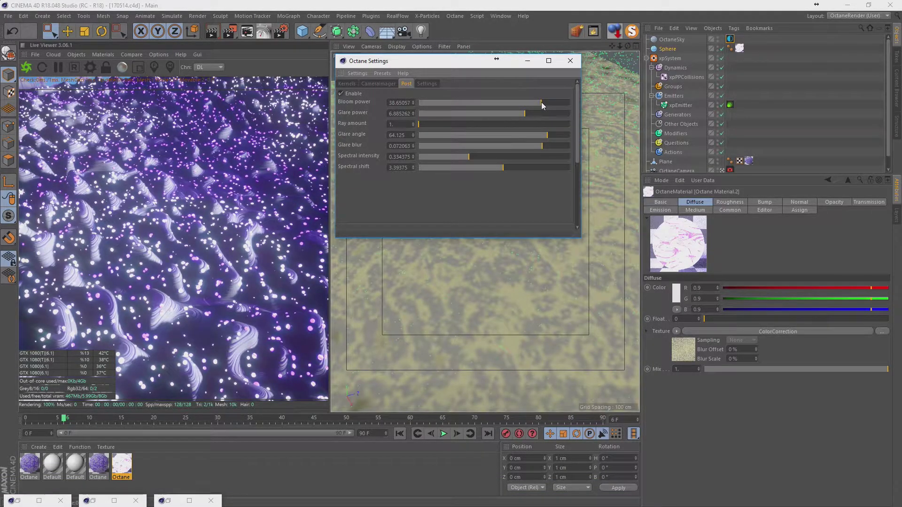
pyautogui.click(570, 61)
pyautogui.click(8, 16)
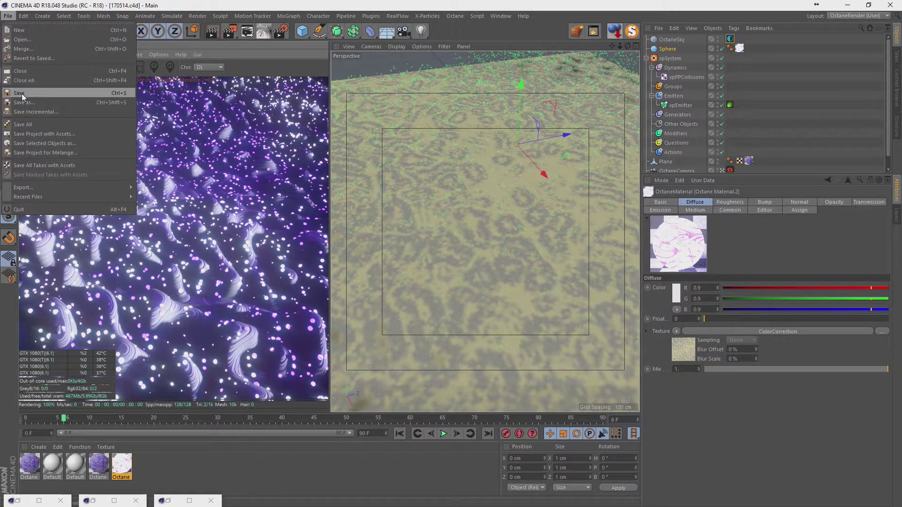
pyautogui.click(90, 93)
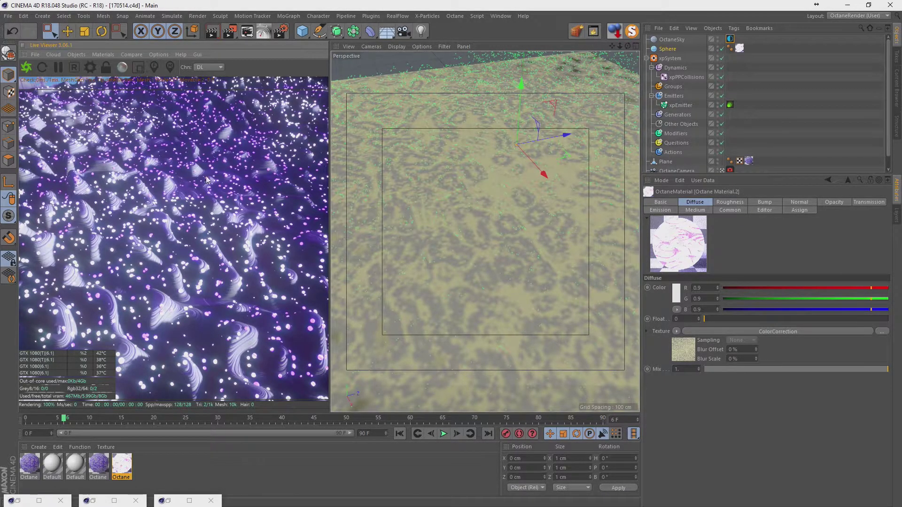
# Change the Octane Kernels GI mode from ambient occlusion to GI_DIFFUSE and restart the Live Viewer render
pyautogui.click(107, 67)
pyautogui.click(122, 66)
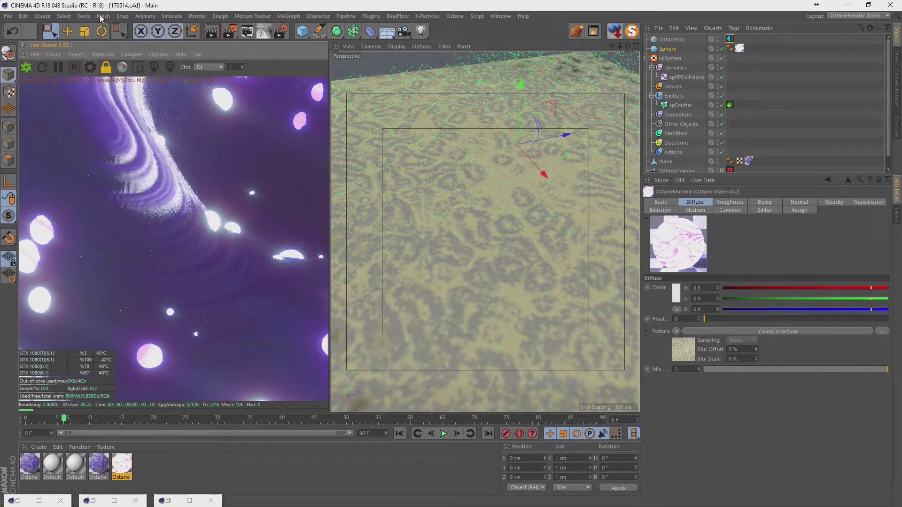
pyautogui.click(89, 66)
pyautogui.moveTo(103, 8); pyautogui.dragTo(361, 87)
pyautogui.click(270, 110)
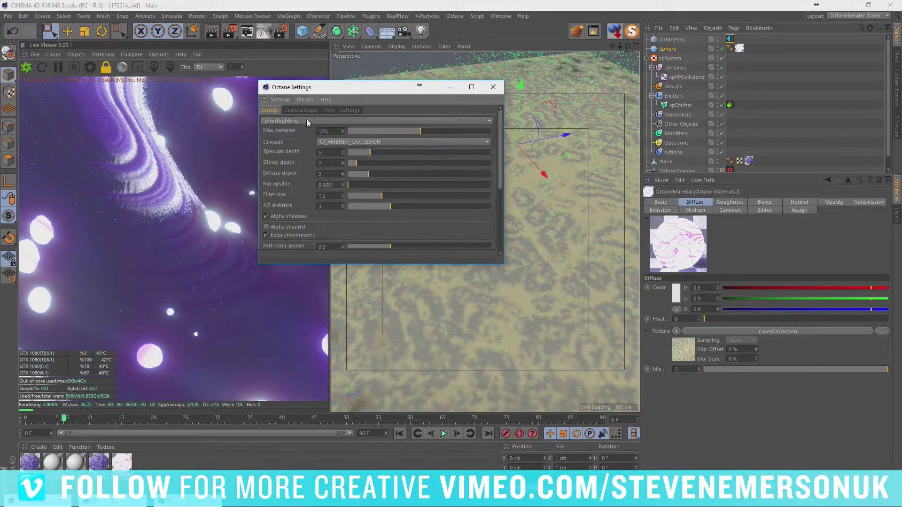
pyautogui.click(340, 141)
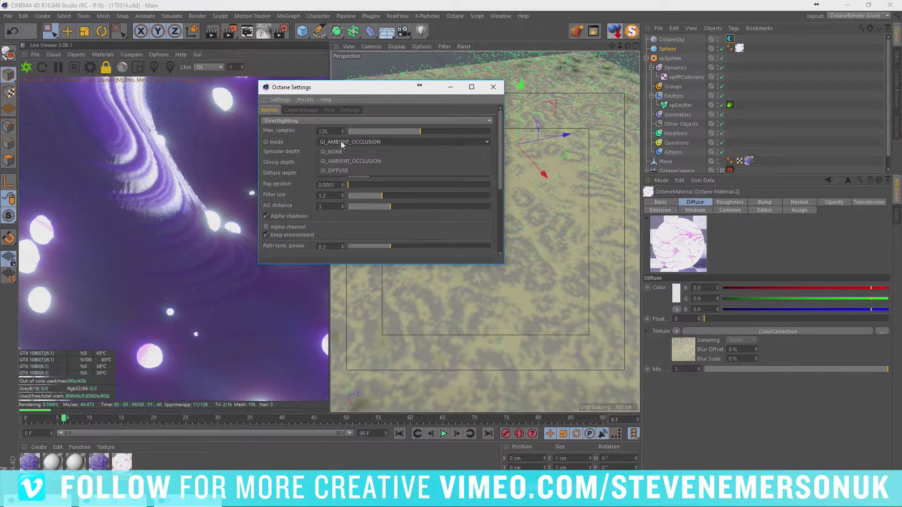
pyautogui.click(334, 171)
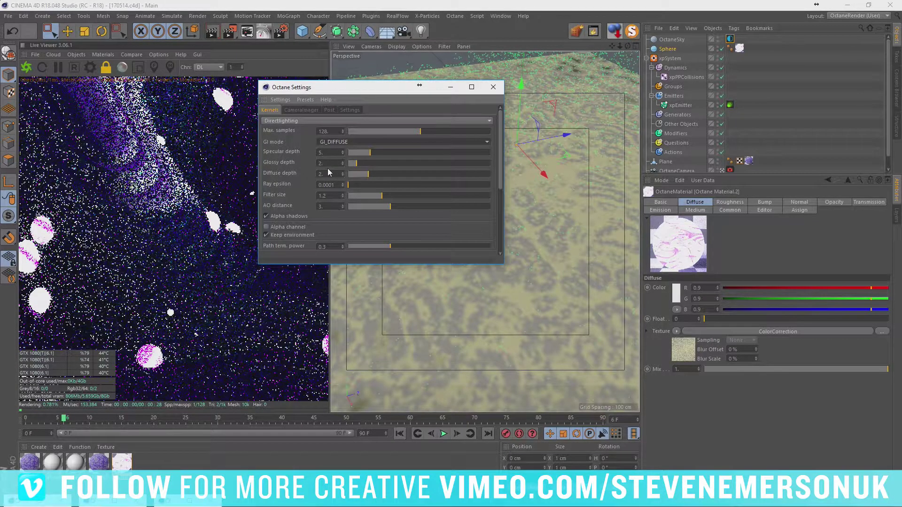
pyautogui.click(109, 69)
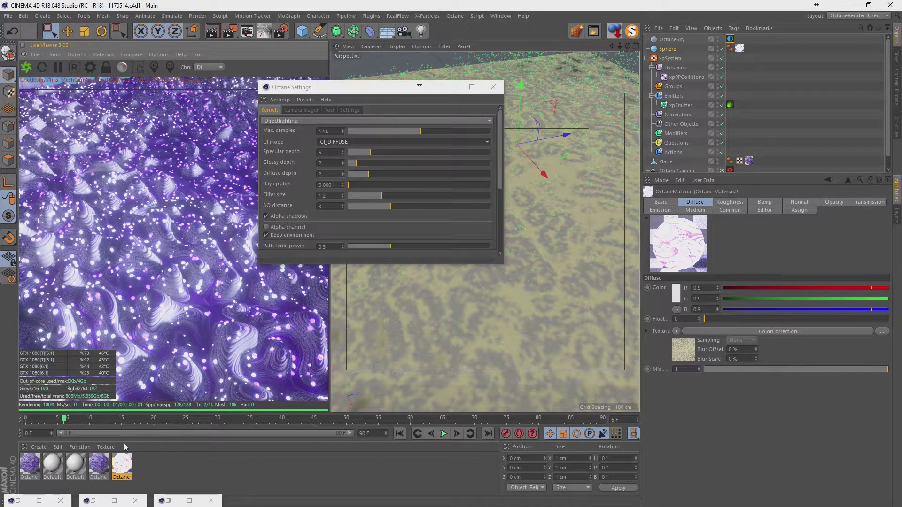
# Set Octane Material.2's emission Power to 600, after trying 800 and 300
pyautogui.doubleClick(122, 464)
pyautogui.click(347, 105)
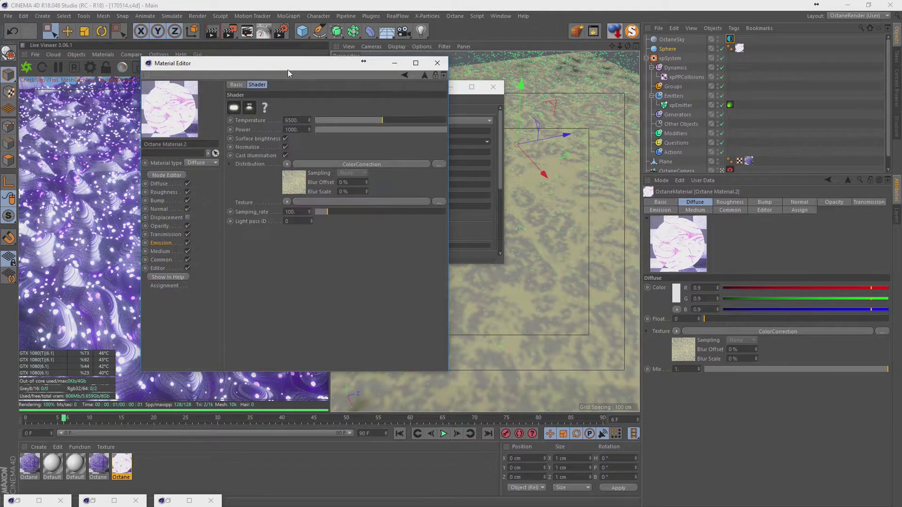
pyautogui.moveTo(329, 63); pyautogui.dragTo(543, 83)
pyautogui.click(510, 149)
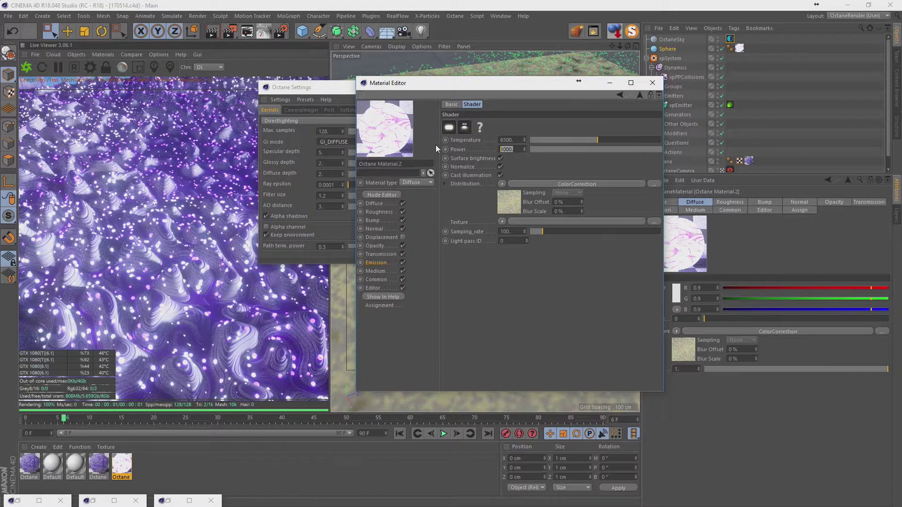
pyautogui.write('800')
pyautogui.press('Return')
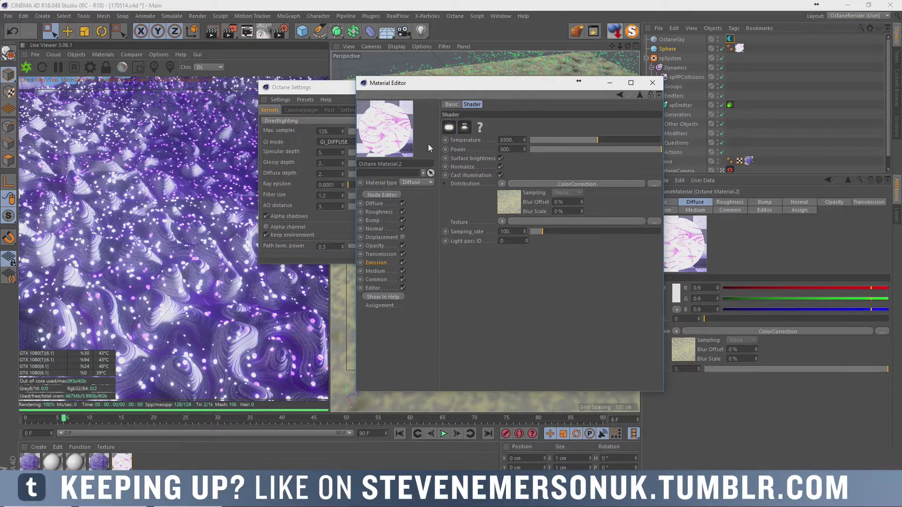
pyautogui.write('300')
pyautogui.press('Return')
pyautogui.write('600')
pyautogui.press('Return')
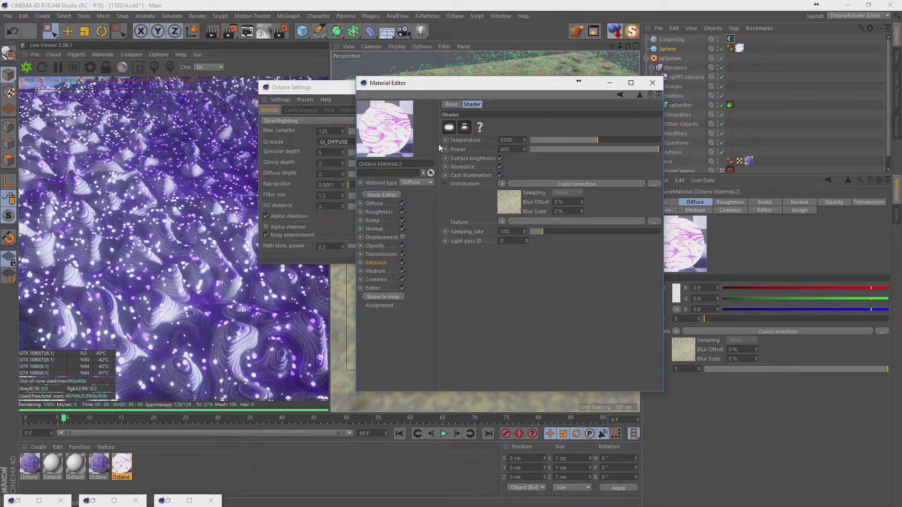
# Save the scene and close the Material Editor
pyautogui.click(8, 16)
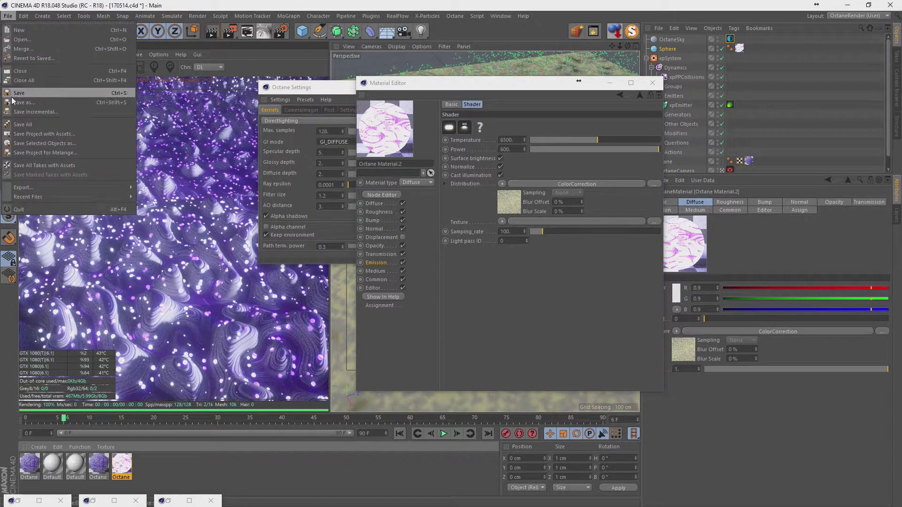
pyautogui.click(47, 96)
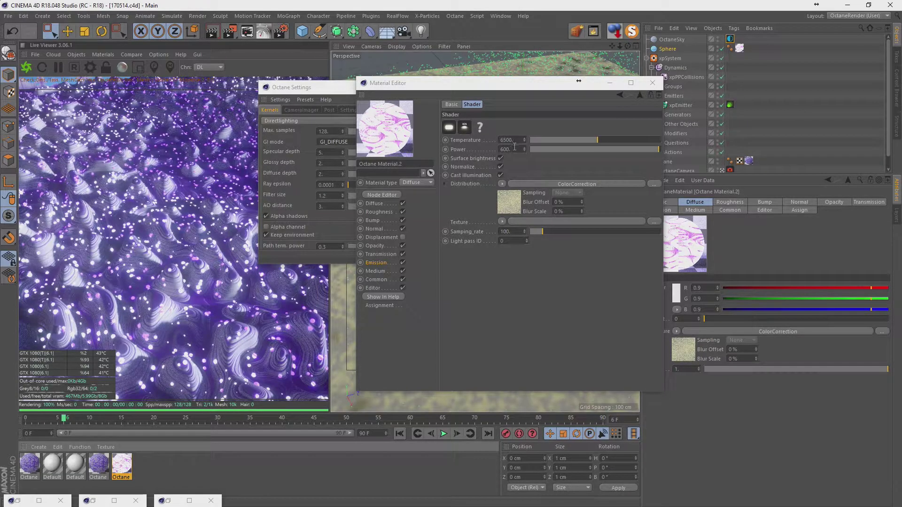
pyautogui.click(652, 83)
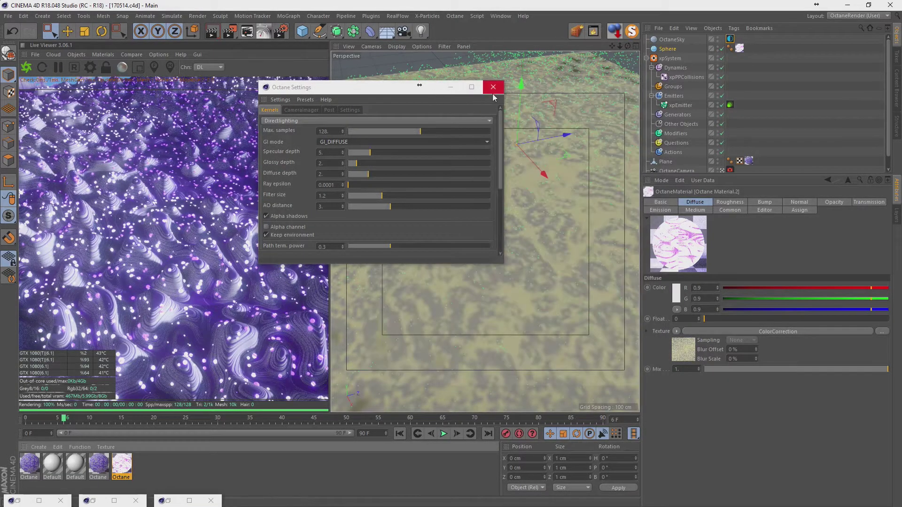
# Close Octane Settings and set the render Save format to Photoshop (PSD) at 16 Bit/Channel
pyautogui.click(493, 86)
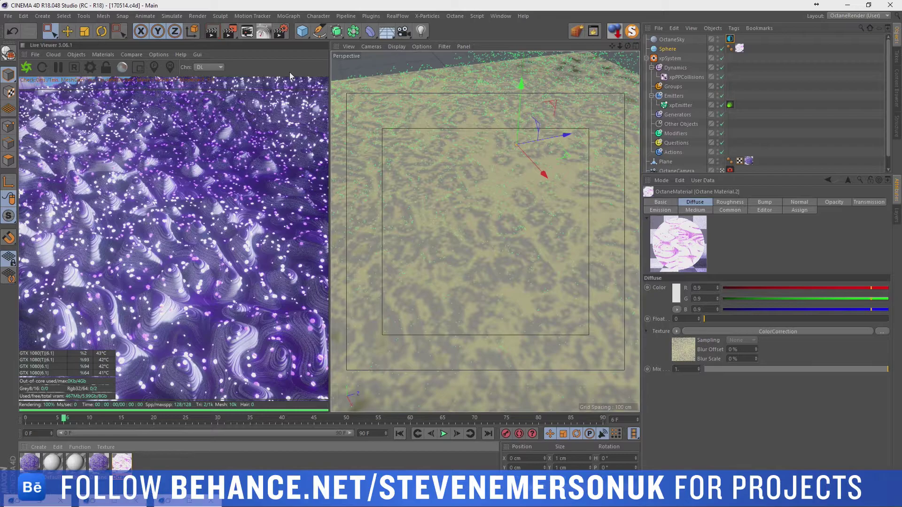
pyautogui.click(275, 38)
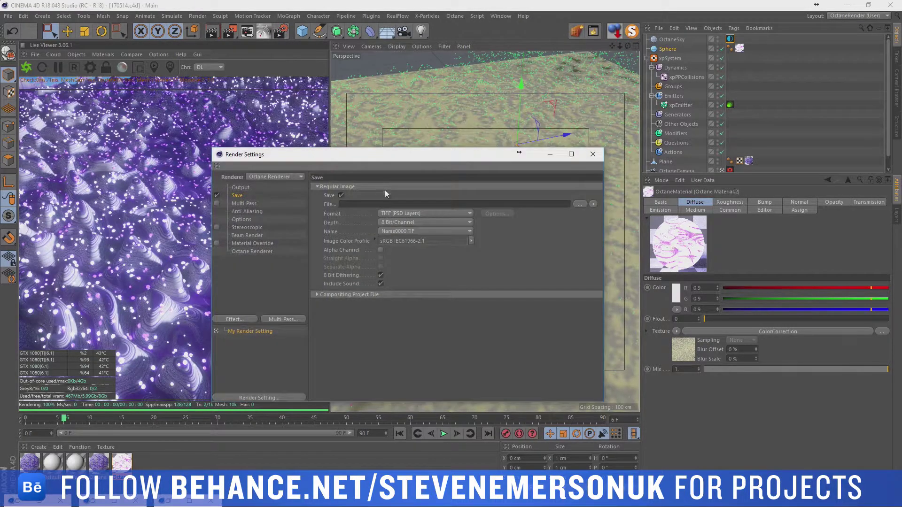
pyautogui.click(435, 215)
pyautogui.click(427, 279)
pyautogui.click(418, 222)
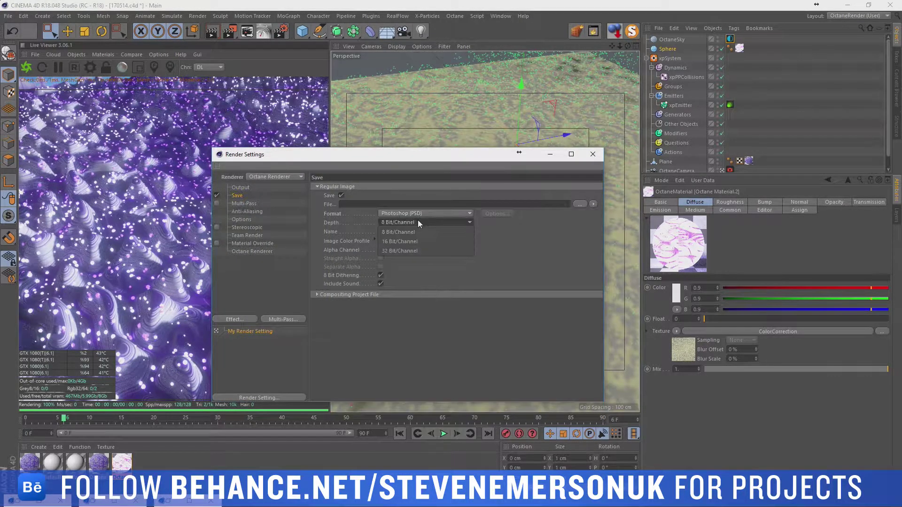
pyautogui.click(415, 239)
pyautogui.click(245, 251)
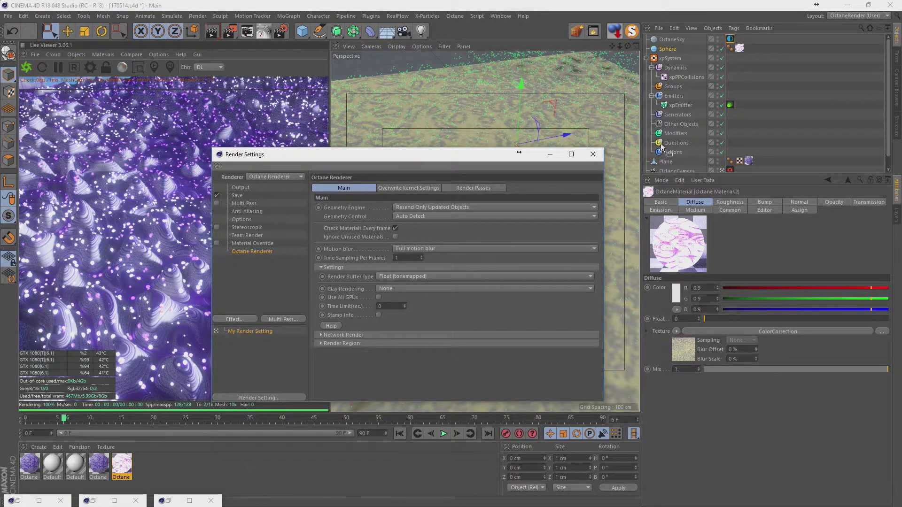
pyautogui.click(686, 106)
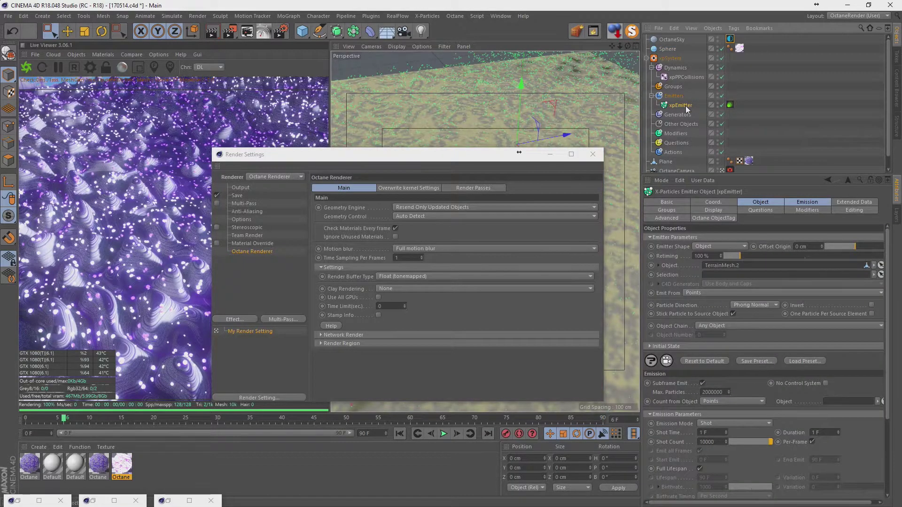
# Check the emitter's Octane tag and enable the ID2 and ID3 render layer mask passes
pyautogui.rightClick(684, 95)
pyautogui.press('Escape')
pyautogui.click(730, 104)
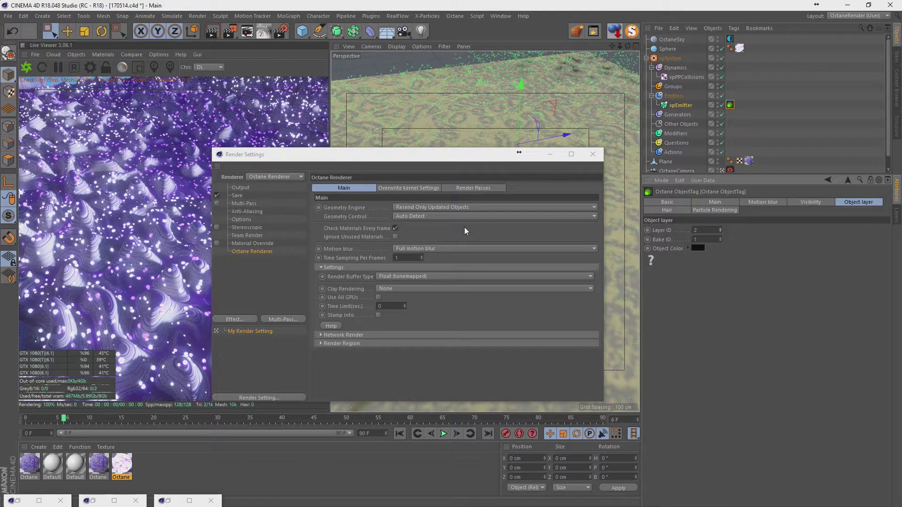
pyautogui.click(479, 189)
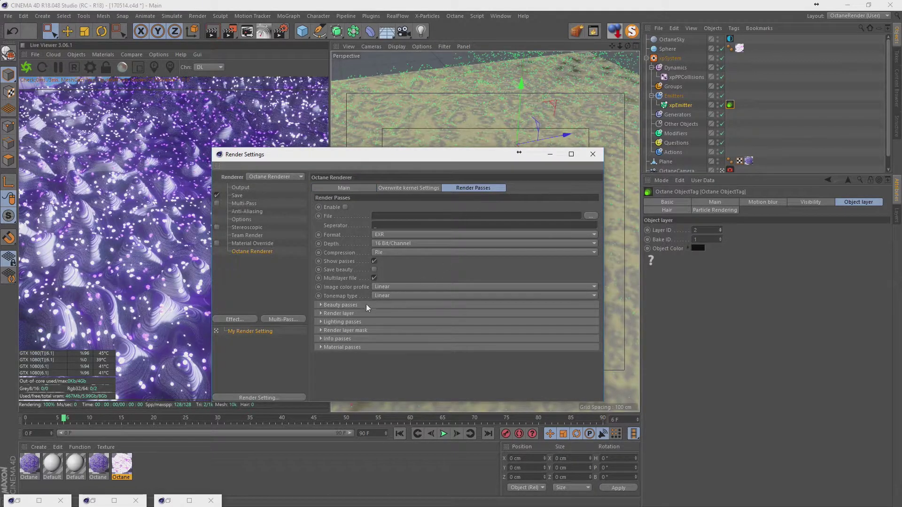
pyautogui.click(342, 305)
pyautogui.click(407, 305)
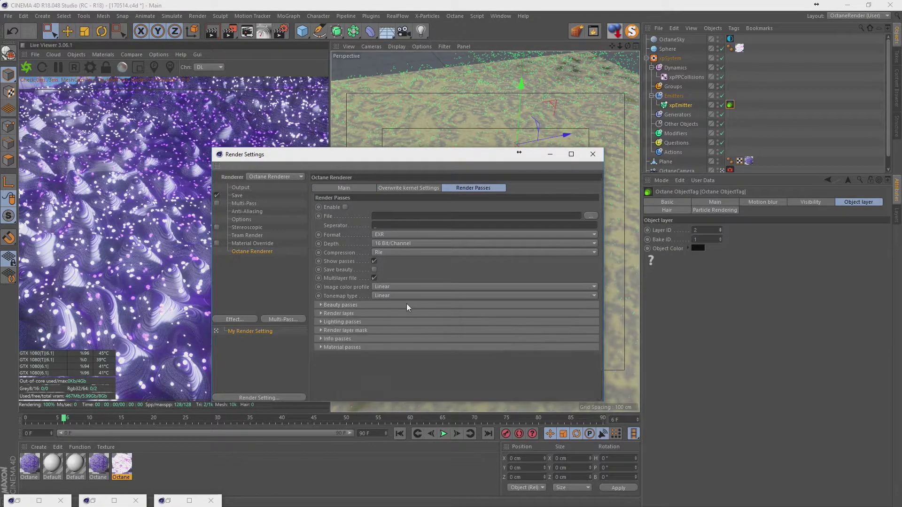
pyautogui.click(361, 331)
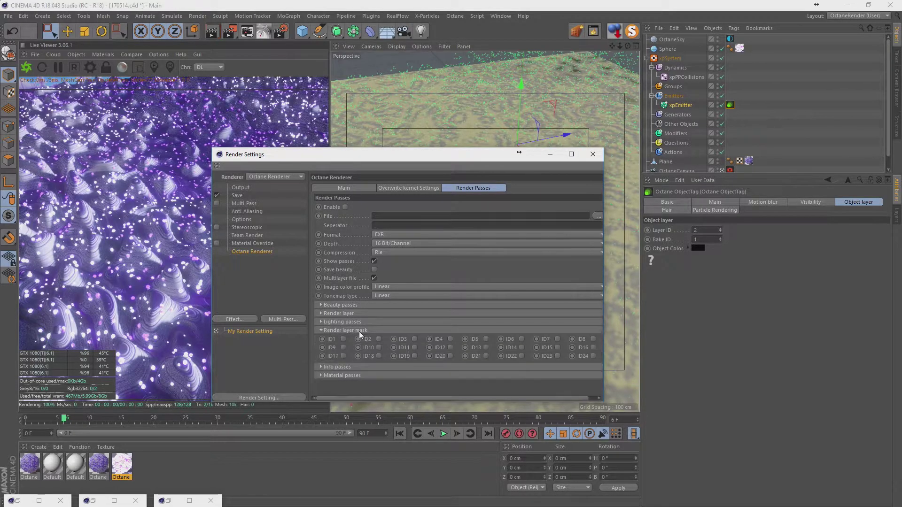
pyautogui.click(378, 339)
pyautogui.click(415, 338)
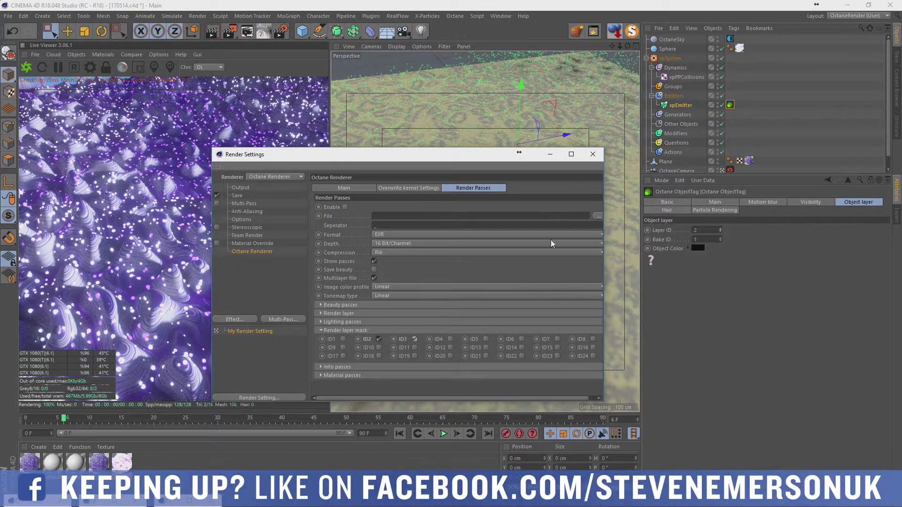
# Add an Octane object tag to the Plane with Layer ID 3
pyautogui.click(748, 72)
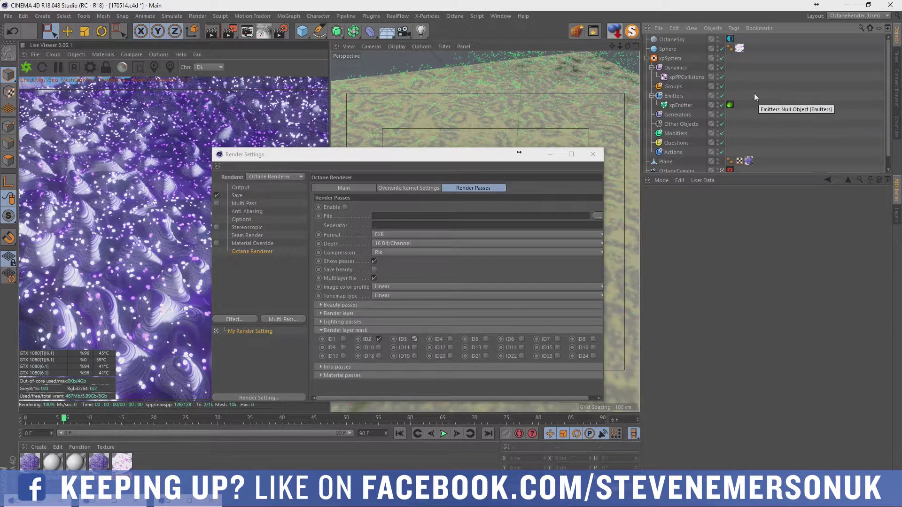
pyautogui.scroll(-1, 746, 93)
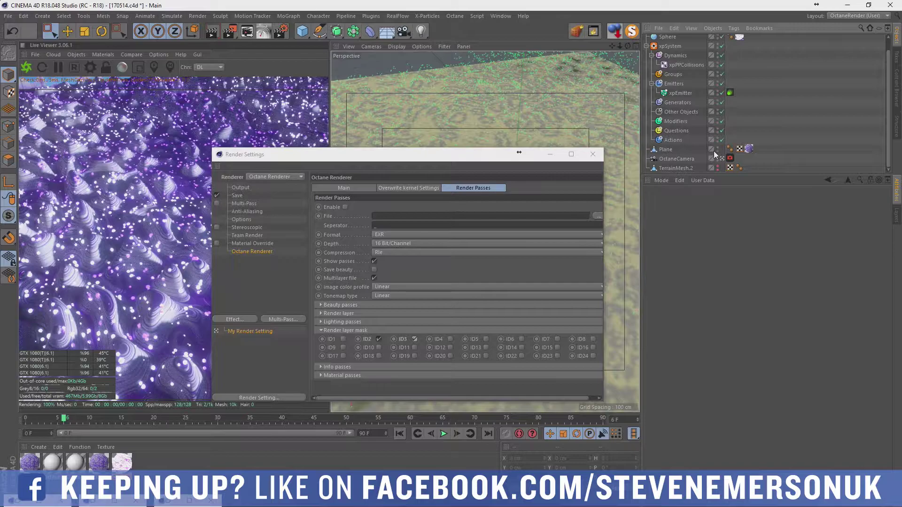
pyautogui.click(665, 148)
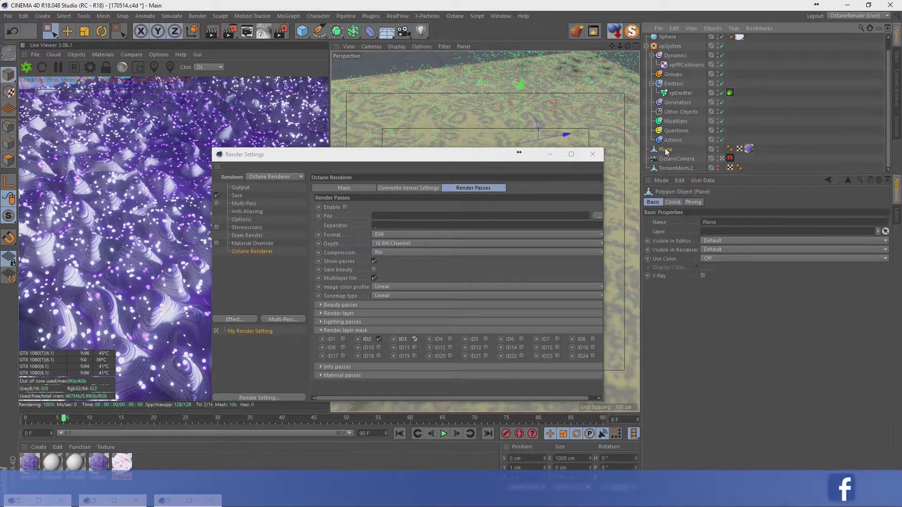
pyautogui.rightClick(664, 148)
pyautogui.moveTo(699, 148)
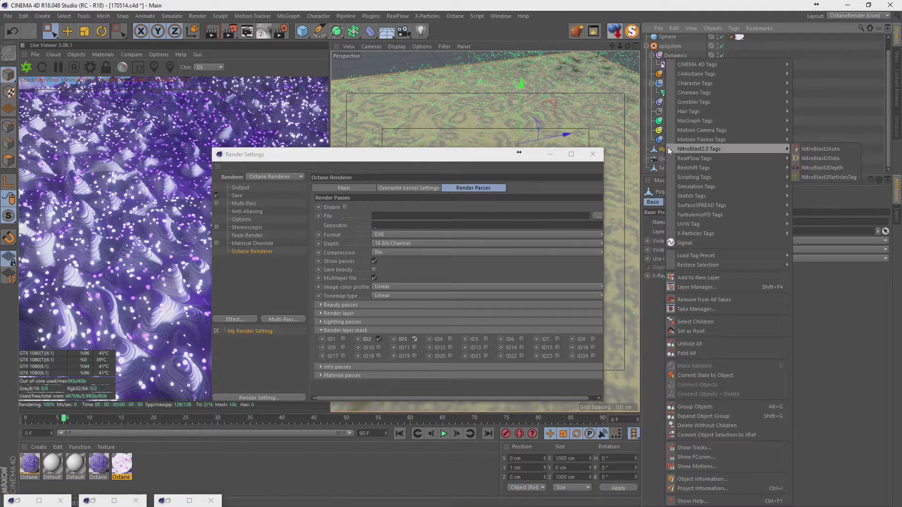
pyautogui.click(820, 101)
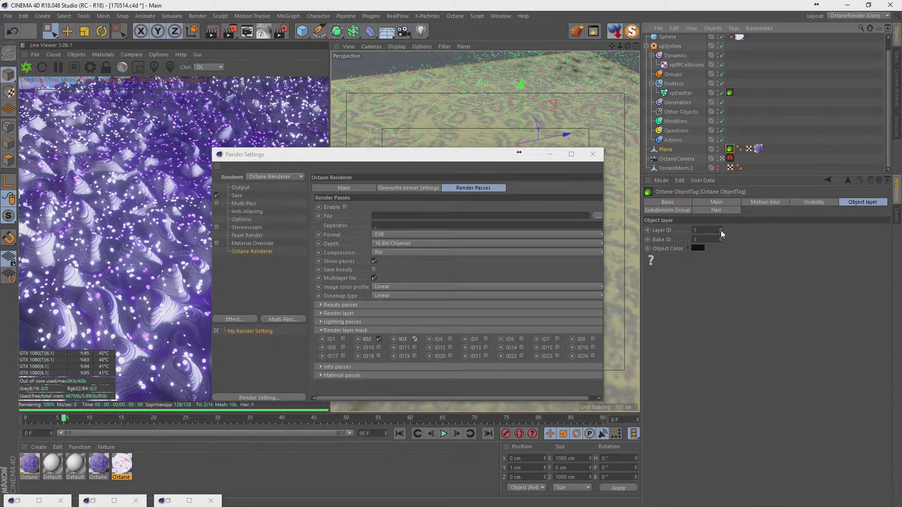
pyautogui.click(720, 228)
pyautogui.click(720, 228)
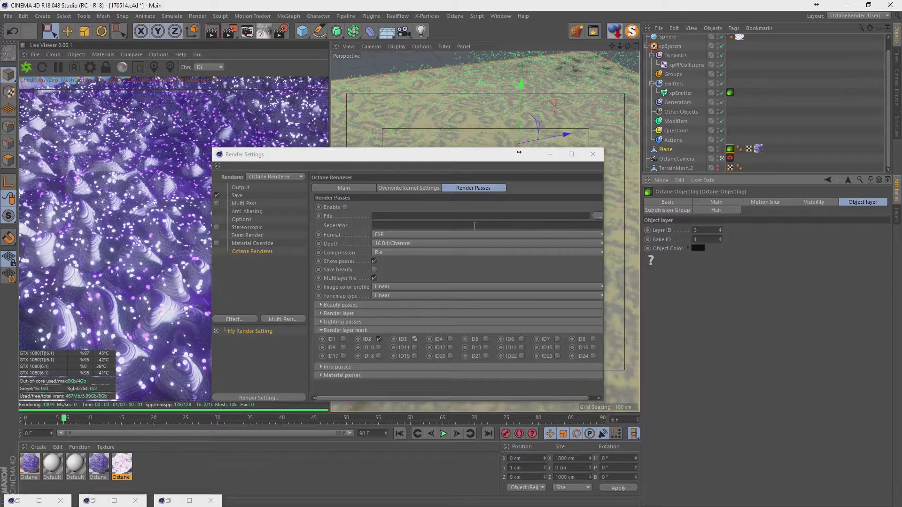
# Set the render passes file format to PSD and browse for the passes file location
pyautogui.click(553, 236)
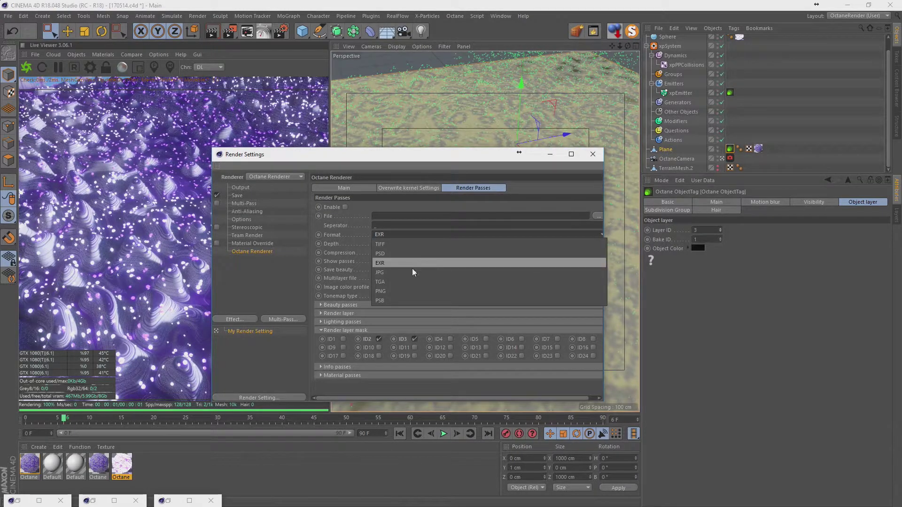
pyautogui.click(407, 250)
pyautogui.click(598, 216)
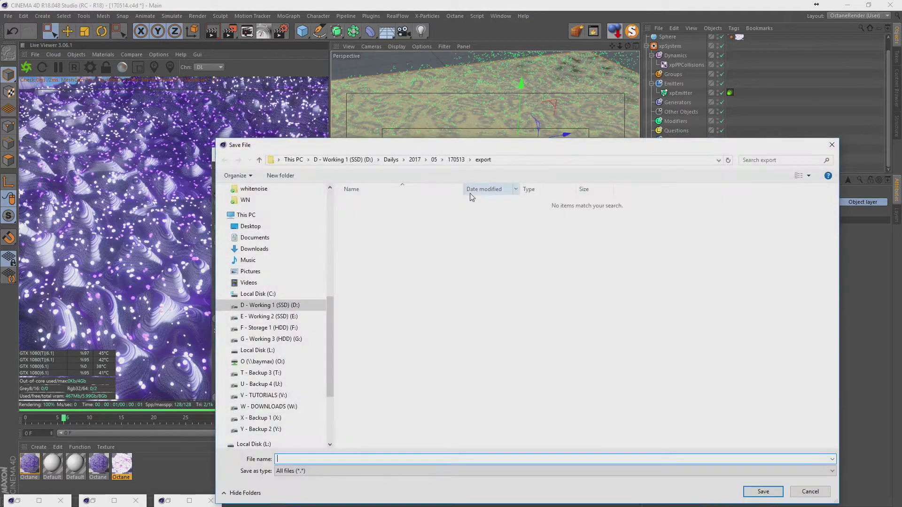
# Create an 'export' folder inside 170514 and save the render passes there as 170514
pyautogui.click(456, 157)
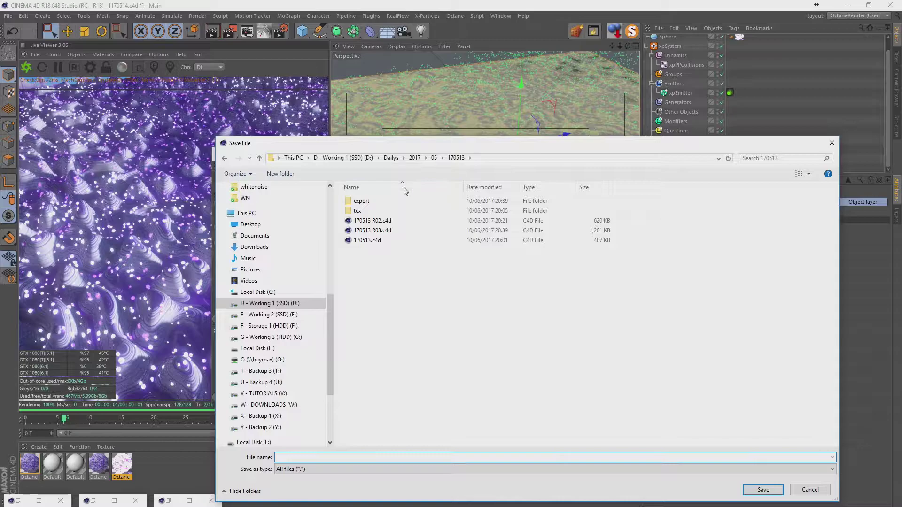
pyautogui.click(434, 158)
pyautogui.click(368, 329)
pyautogui.doubleClick(368, 329)
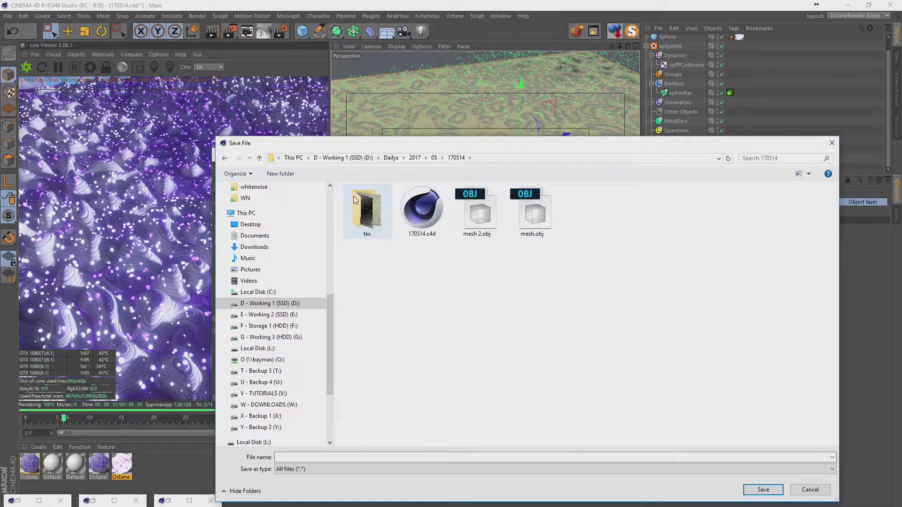
pyautogui.click(280, 173)
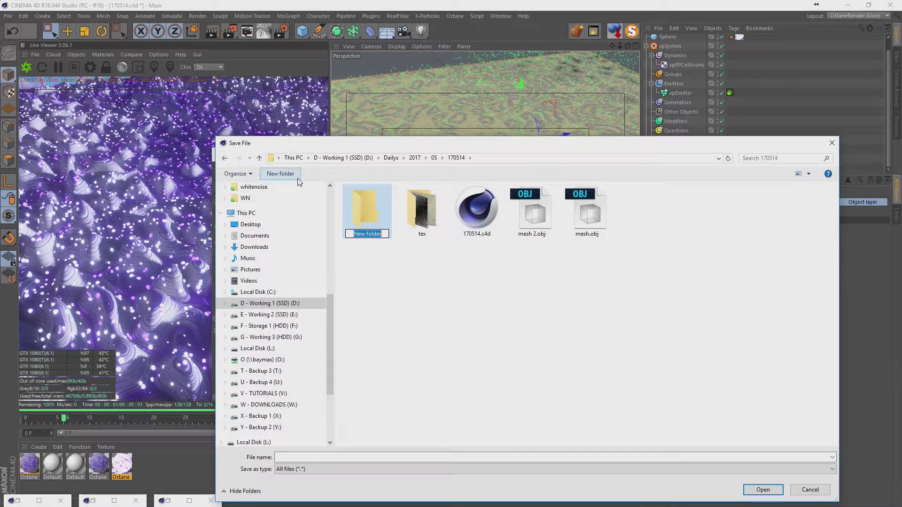
pyautogui.write('export')
pyautogui.press('Return')
pyautogui.press('Return')
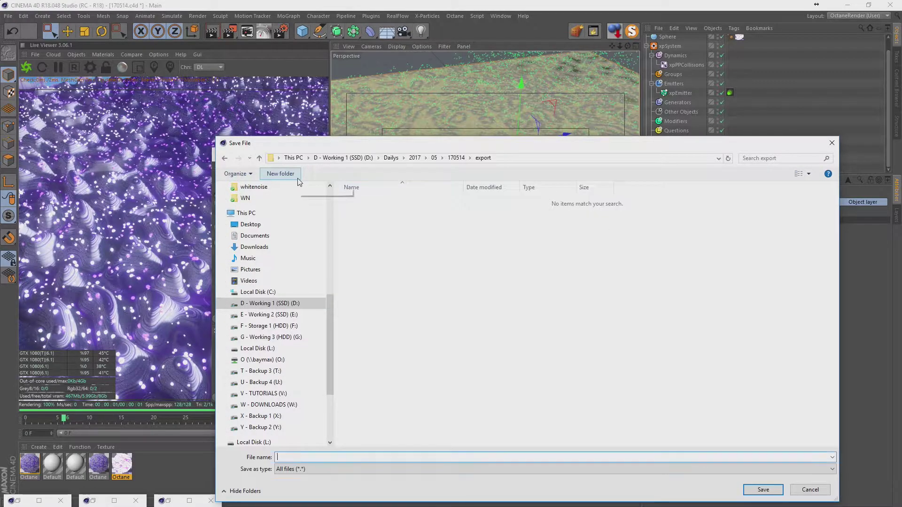
pyautogui.write('17051')
pyautogui.write('4_MP')
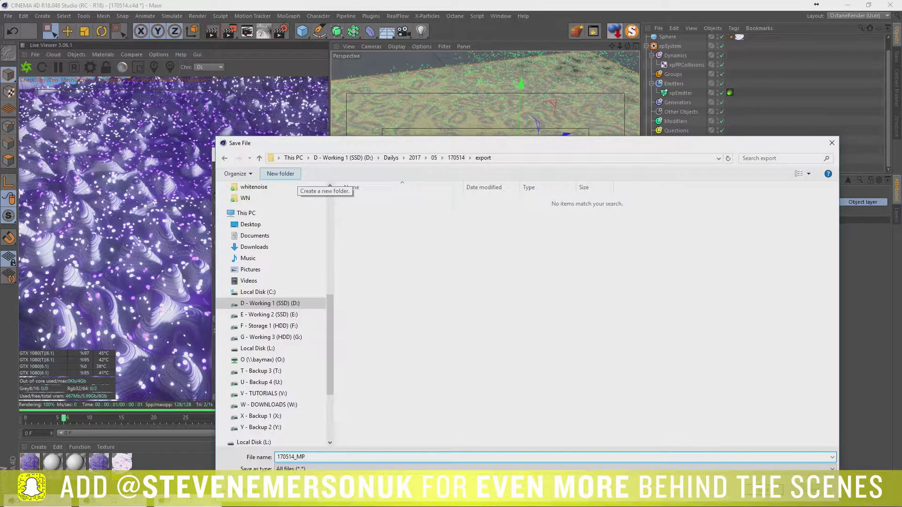
pyautogui.press('Return')
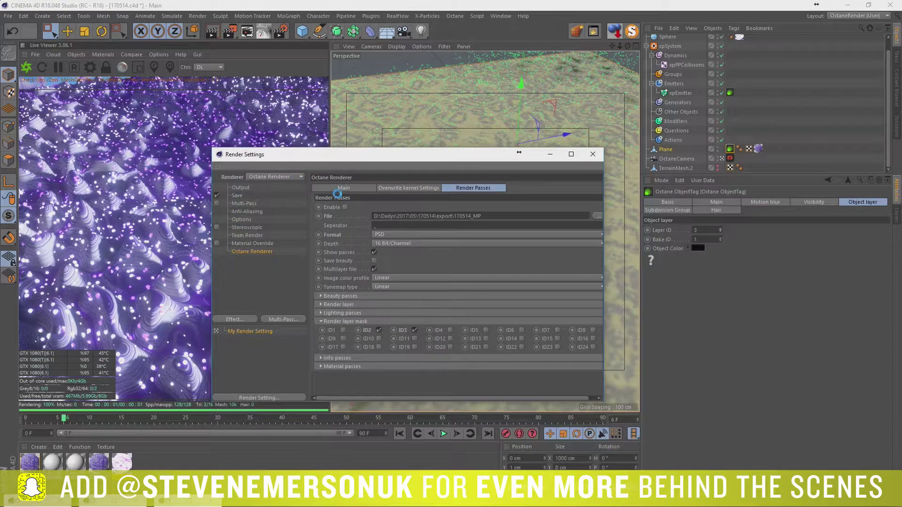
# Set the main render output to export\170514 and save the project with Ctrl+S
pyautogui.click(238, 196)
pyautogui.click(580, 205)
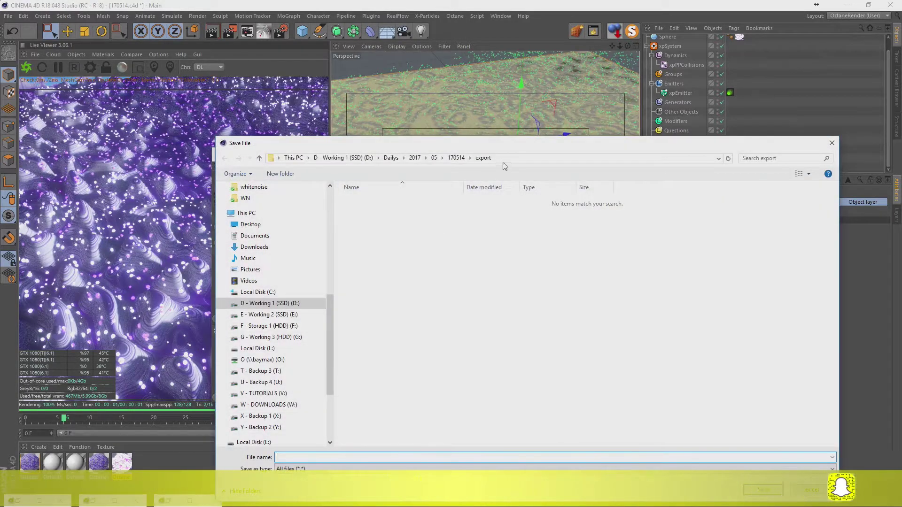
pyautogui.write('170')
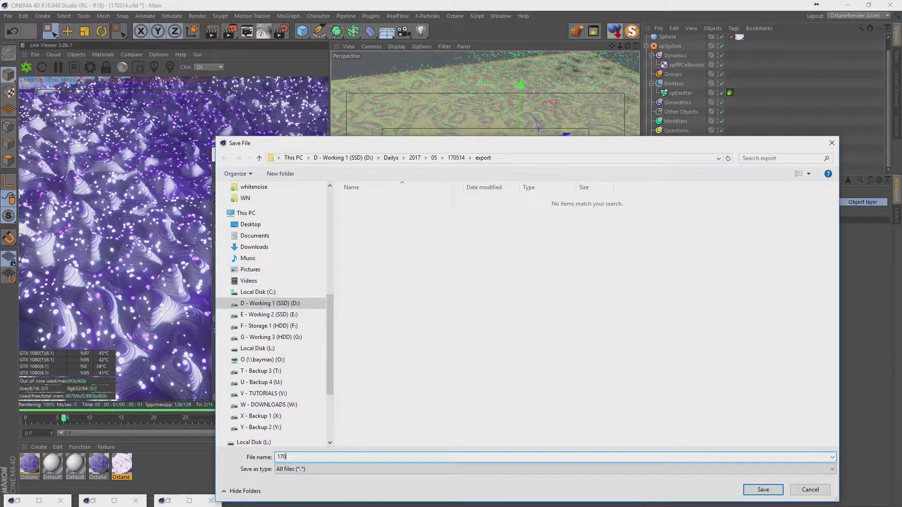
pyautogui.write('514')
pyautogui.press('Return')
pyautogui.hotkey('ctrl', 's')
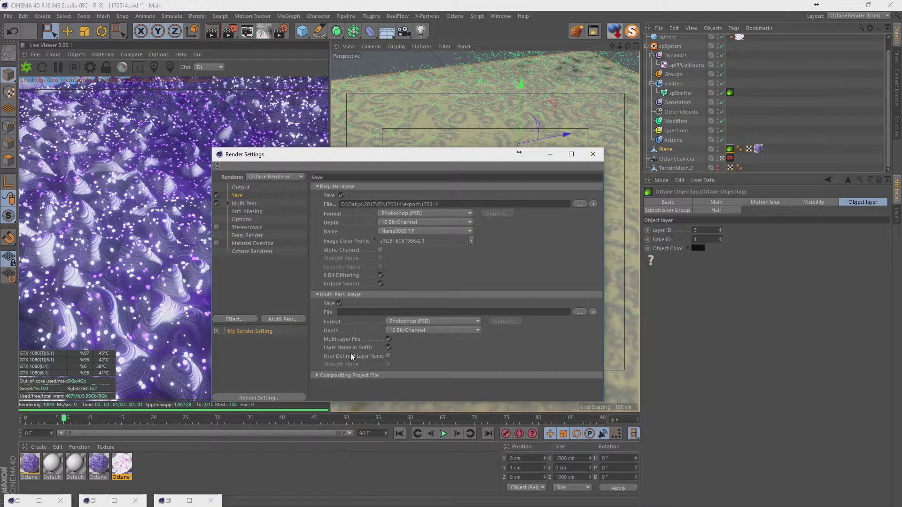
# Open the Render Queue and select the job to render the 6000x6000 frame
pyautogui.click(246, 32)
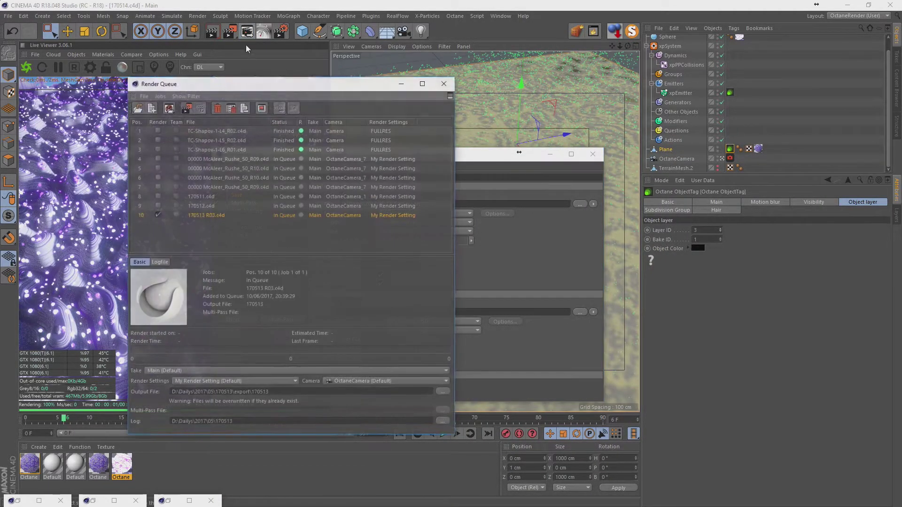
pyautogui.click(215, 216)
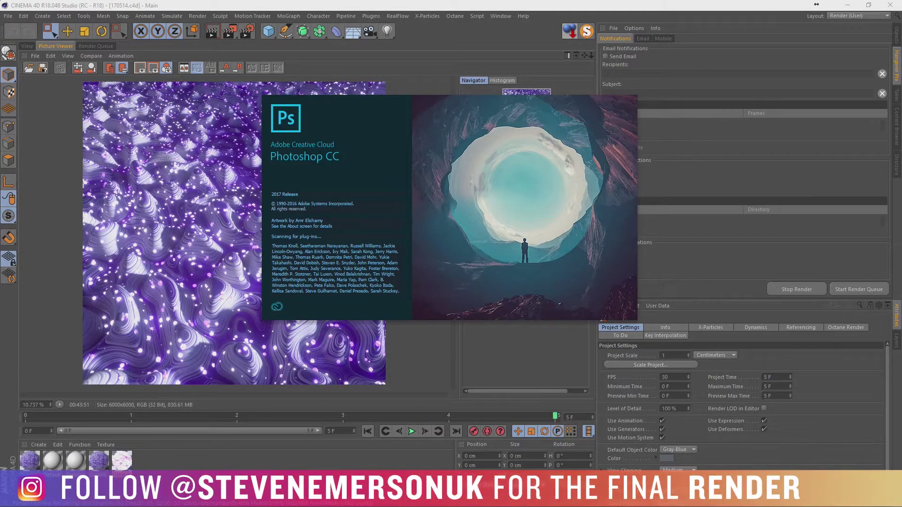
# Browse File Explorer to D:\Dailys\2017\05\170514\export
pyautogui.hotkey('alt', 'Tab')
pyautogui.scroll(-2, 498, 375)
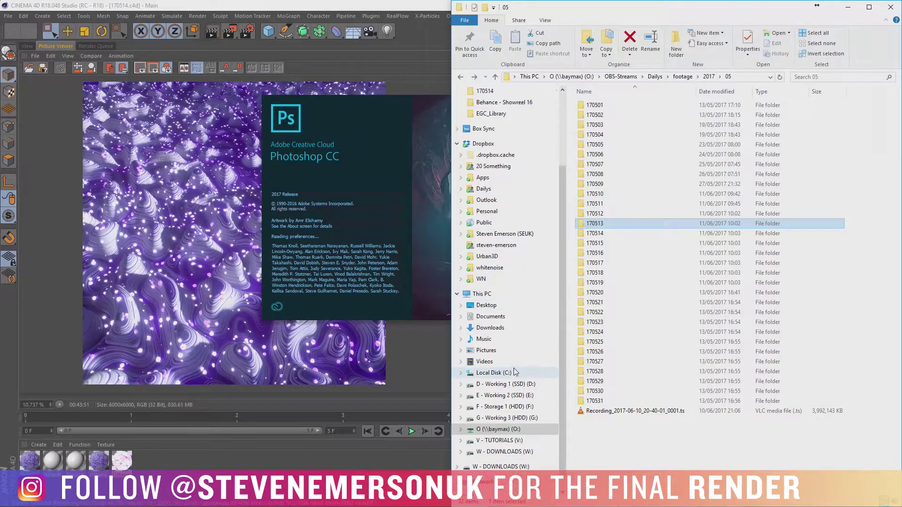
pyautogui.click(498, 383)
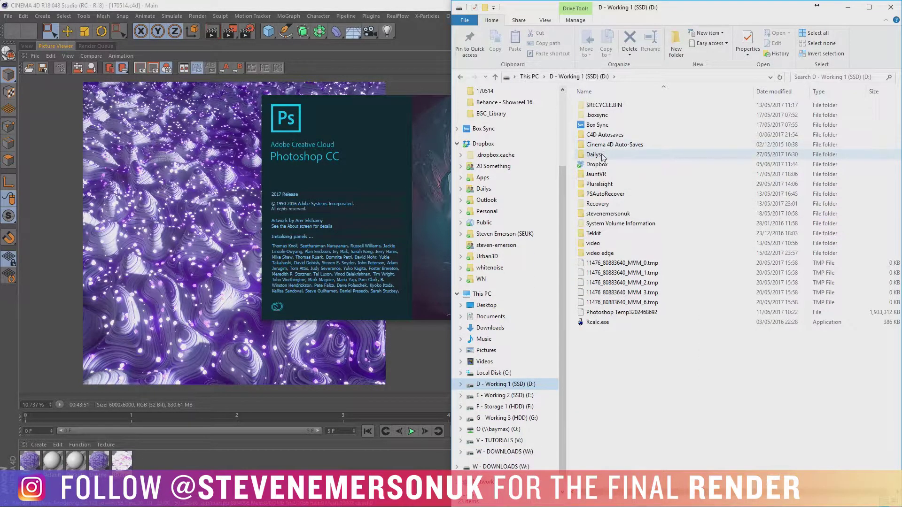
pyautogui.doubleClick(595, 154)
pyautogui.doubleClick(592, 115)
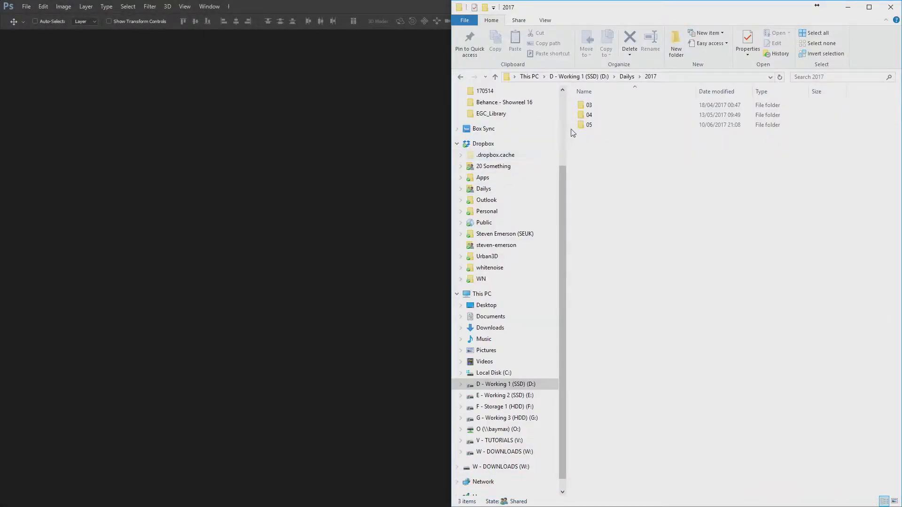
pyautogui.doubleClick(588, 124)
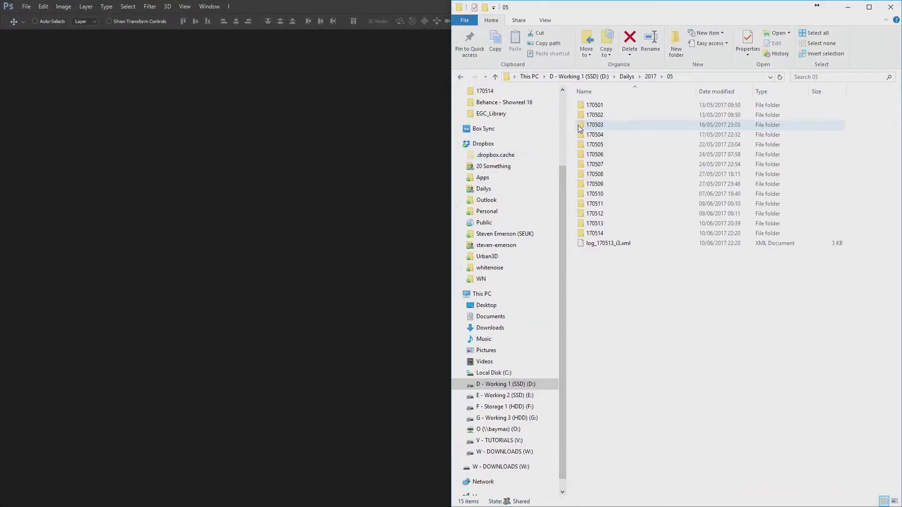
pyautogui.doubleClick(593, 229)
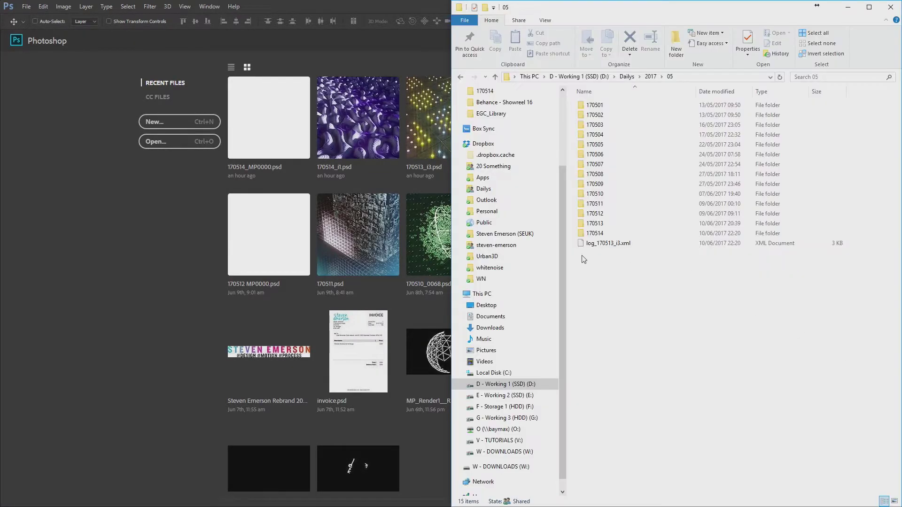
pyautogui.doubleClick(594, 233)
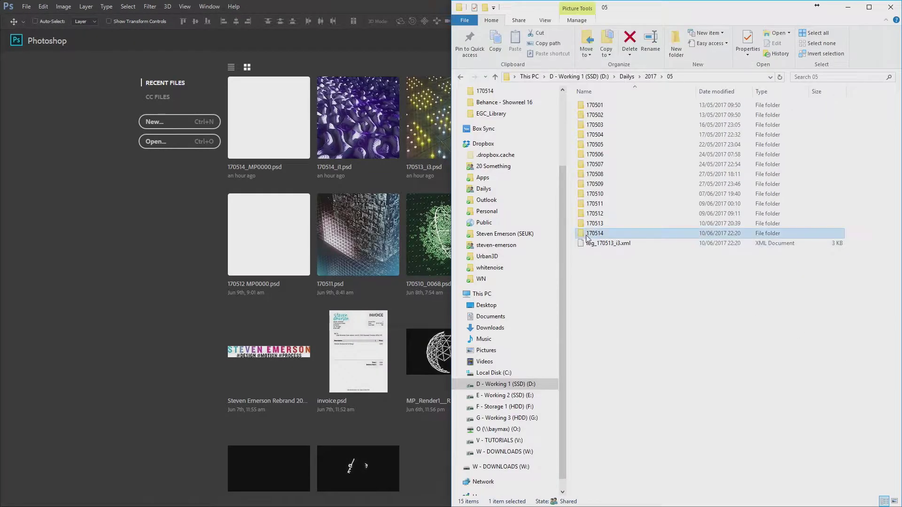
pyautogui.doubleClick(595, 105)
# Sort by date, open 170514_0005.psd and 170514_MP0005.psd in Photoshop, and hide RLMask3
pyautogui.doubleClick(625, 107)
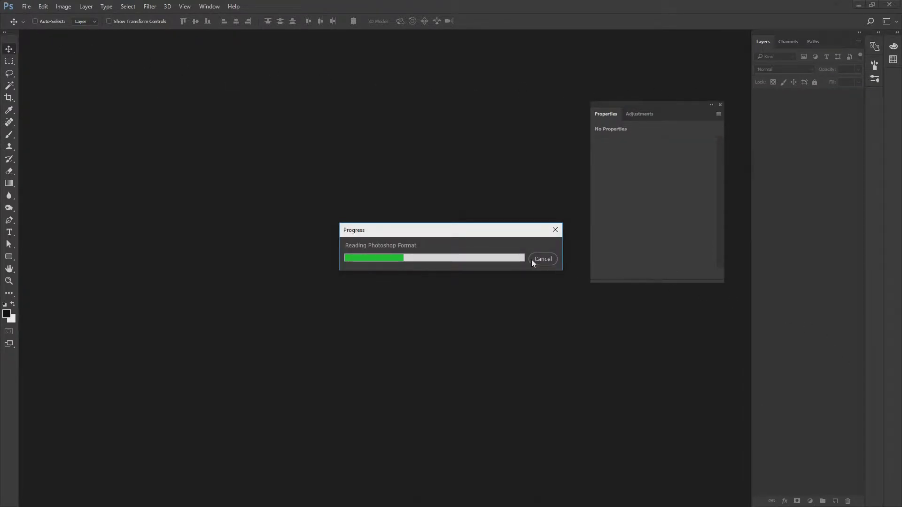
pyautogui.click(535, 259)
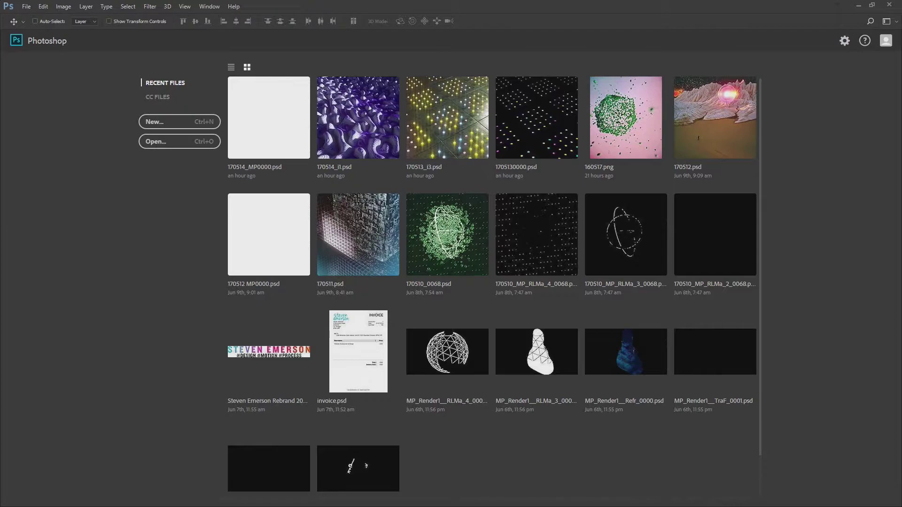
pyautogui.hotkey('alt', 'Tab')
pyautogui.hotkey('alt', 'Left')
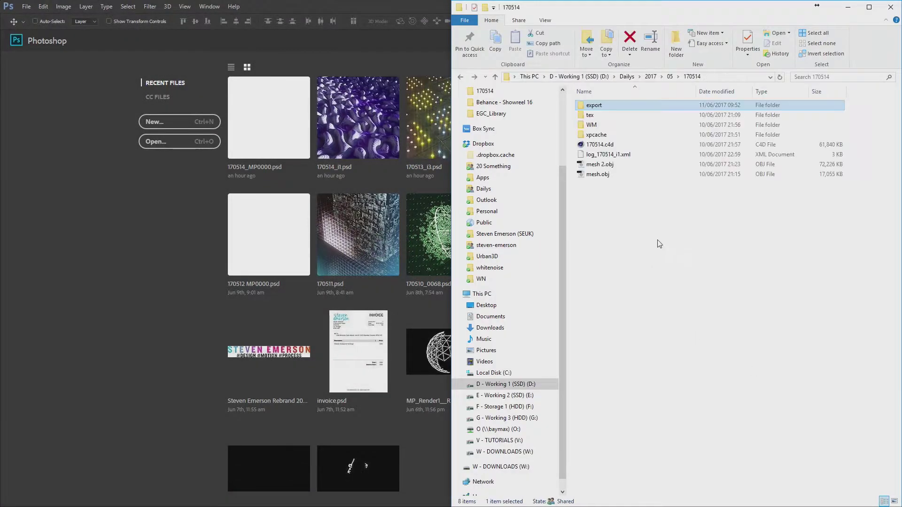
pyautogui.hotkey('alt', 'Right')
pyautogui.click(713, 92)
pyautogui.click(611, 104)
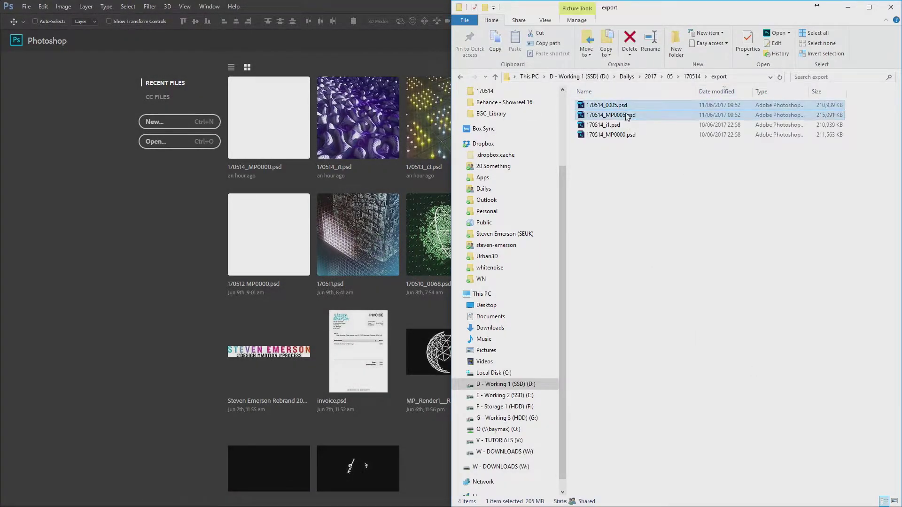
pyautogui.moveTo(620, 115); pyautogui.dragTo(311, 41)
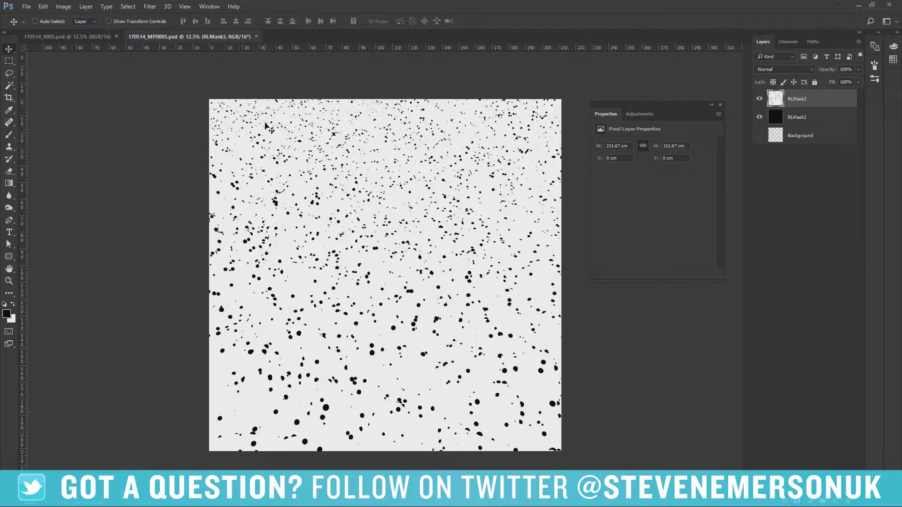
pyautogui.click(759, 99)
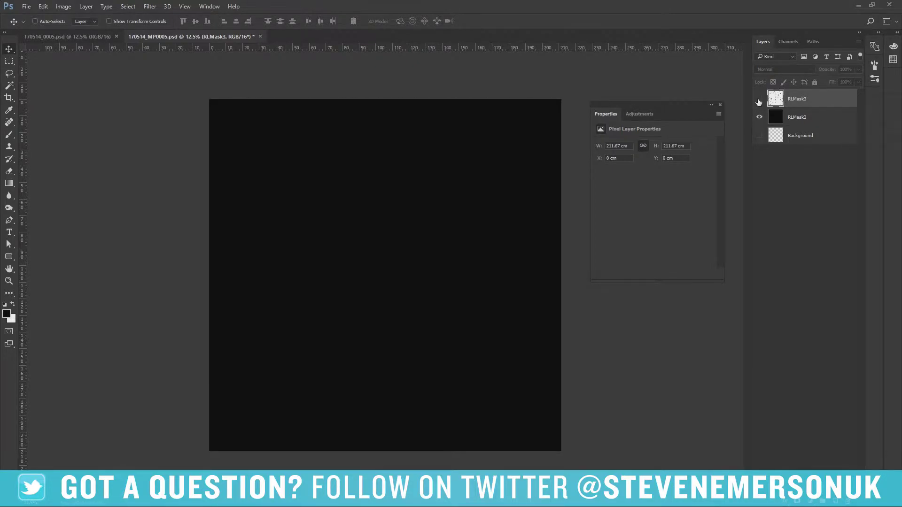
# Drag the RLMask3 layer into 170514_0005.psd, aligned to the top-left corner
pyautogui.click(759, 99)
pyautogui.moveTo(196, 36); pyautogui.dragTo(202, 282)
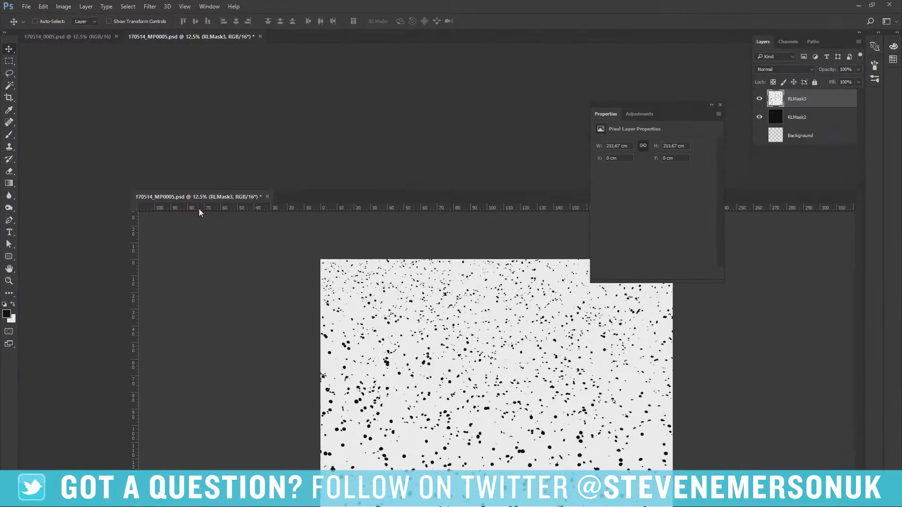
pyautogui.moveTo(788, 94); pyautogui.dragTo(395, 237)
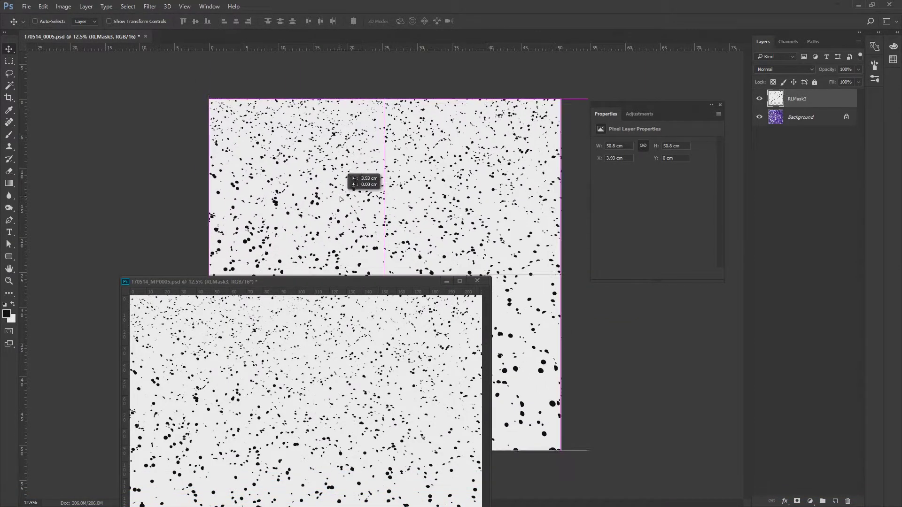
pyautogui.moveTo(395, 237); pyautogui.dragTo(352, 205)
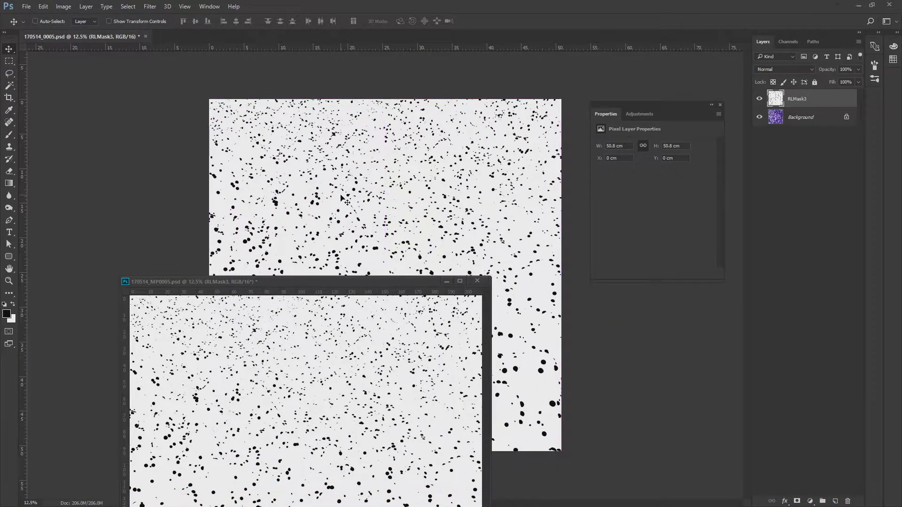
# Close 170514_MP0005 without saving, hide RLMask3 and select the Background layer
pyautogui.click(478, 281)
pyautogui.click(449, 193)
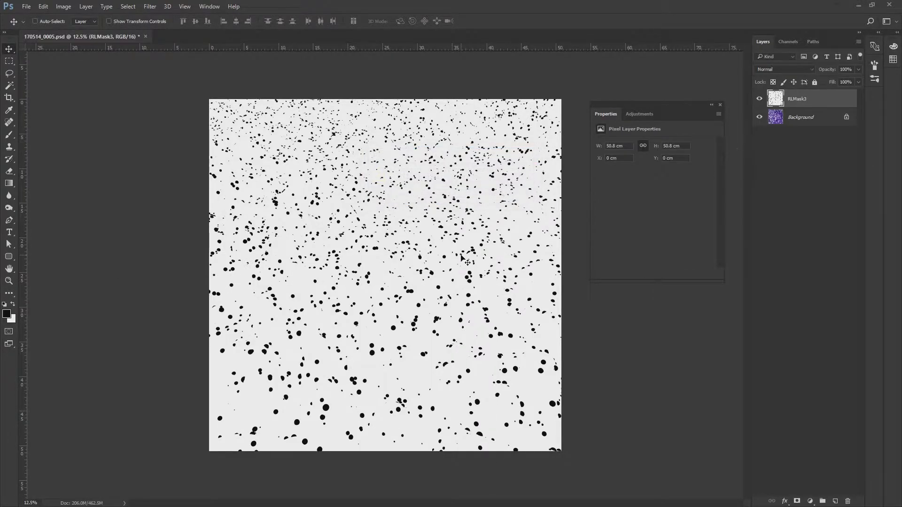
pyautogui.click(759, 99)
pyautogui.click(784, 117)
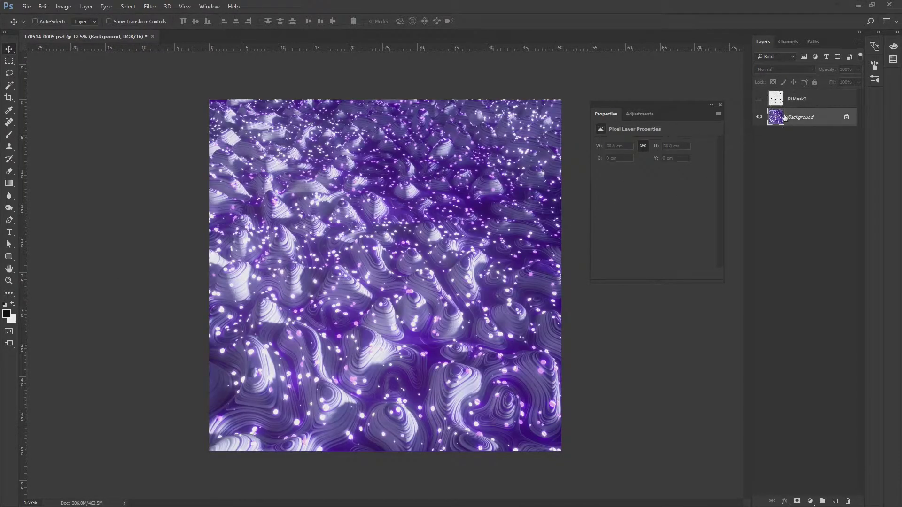
# Run Filter > Nik Collection > Analog Efex Pro 2 on the Background layer
pyautogui.click(149, 6)
pyautogui.moveTo(167, 203)
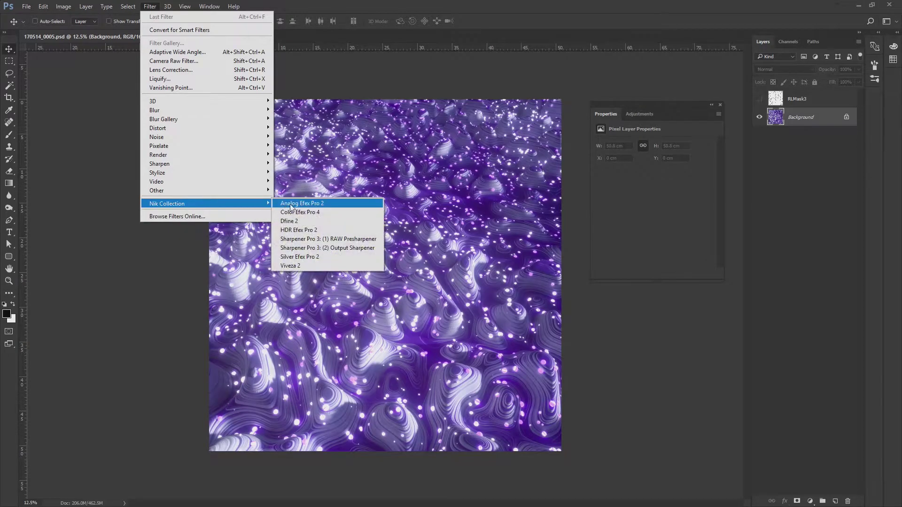
pyautogui.click(290, 203)
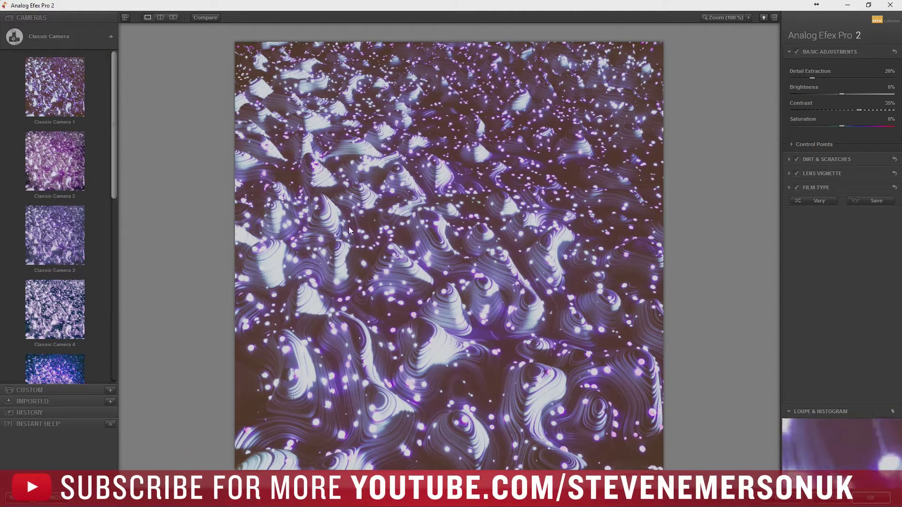
# Preview the Classic Camera 2, 3, 5, 4 and 7 presets on the terrain
pyautogui.click(70, 155)
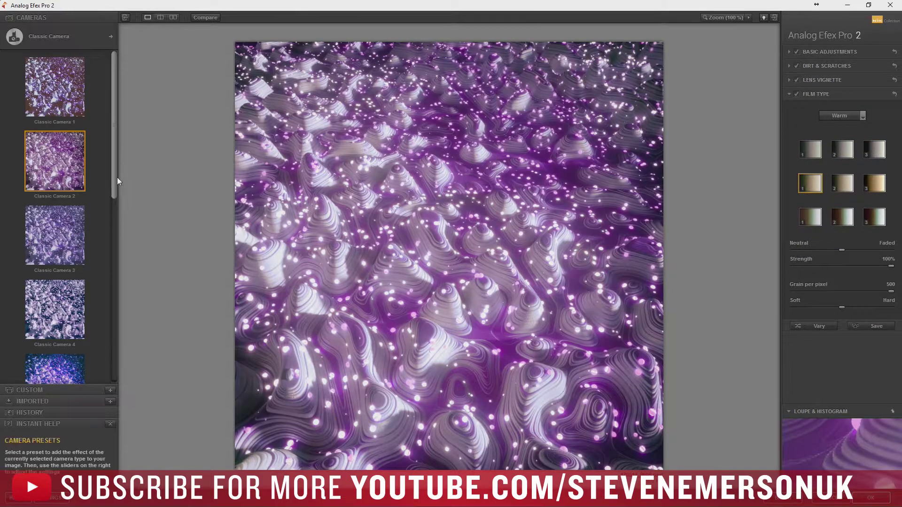
pyautogui.click(63, 219)
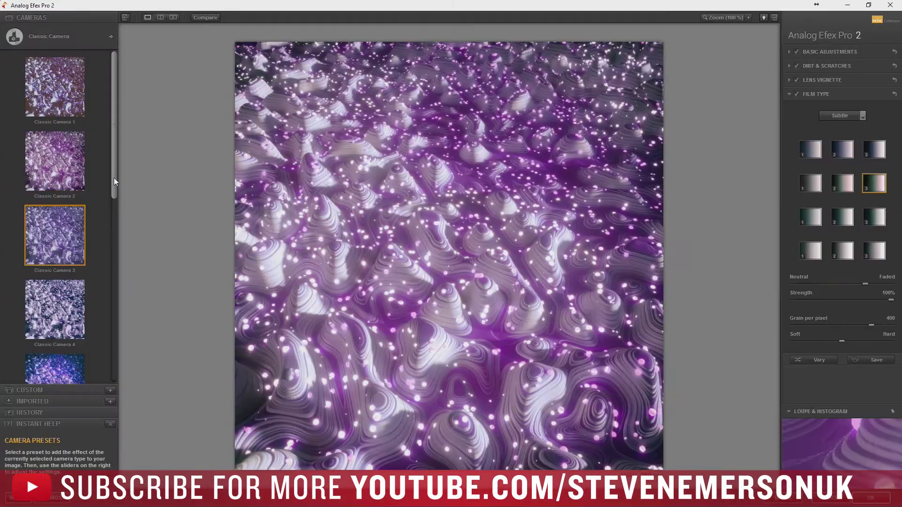
pyautogui.moveTo(114, 177); pyautogui.dragTo(119, 236)
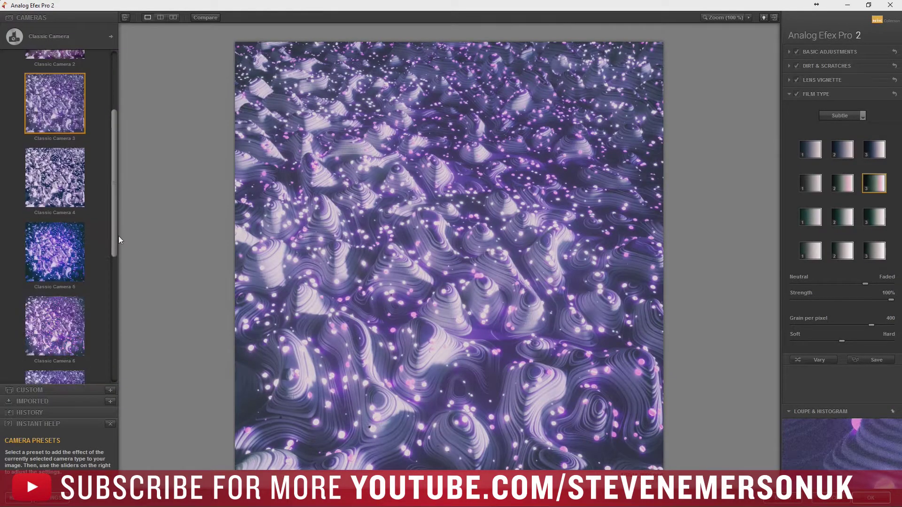
pyautogui.click(55, 254)
pyautogui.click(56, 195)
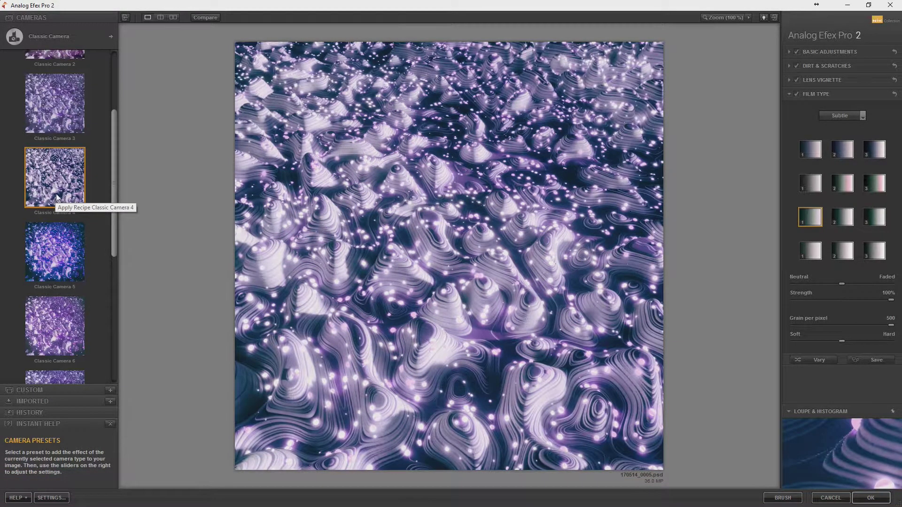
pyautogui.moveTo(112, 175); pyautogui.dragTo(125, 233)
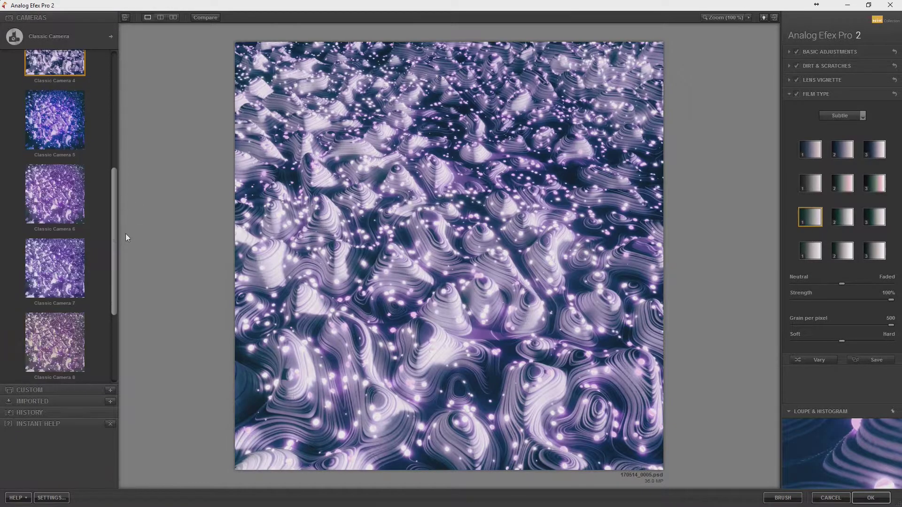
pyautogui.click(86, 251)
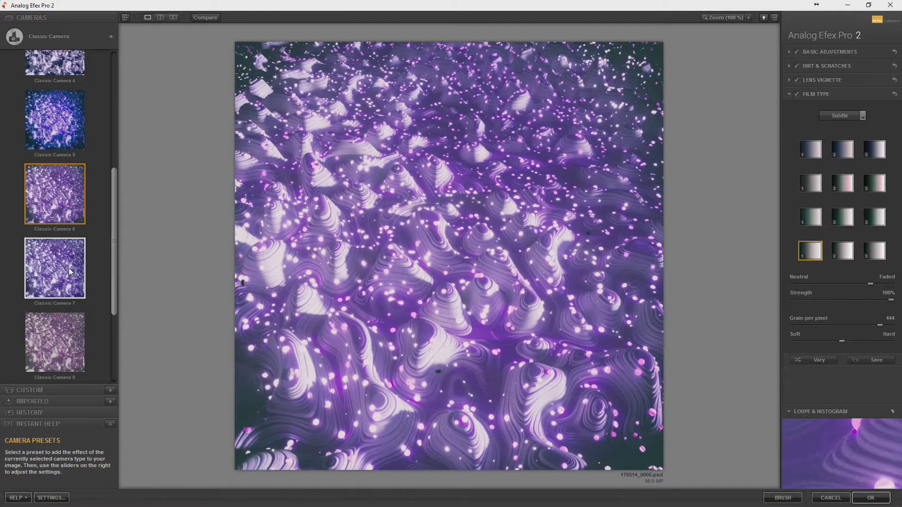
pyautogui.scroll(-2, 113, 266)
pyautogui.click(103, 254)
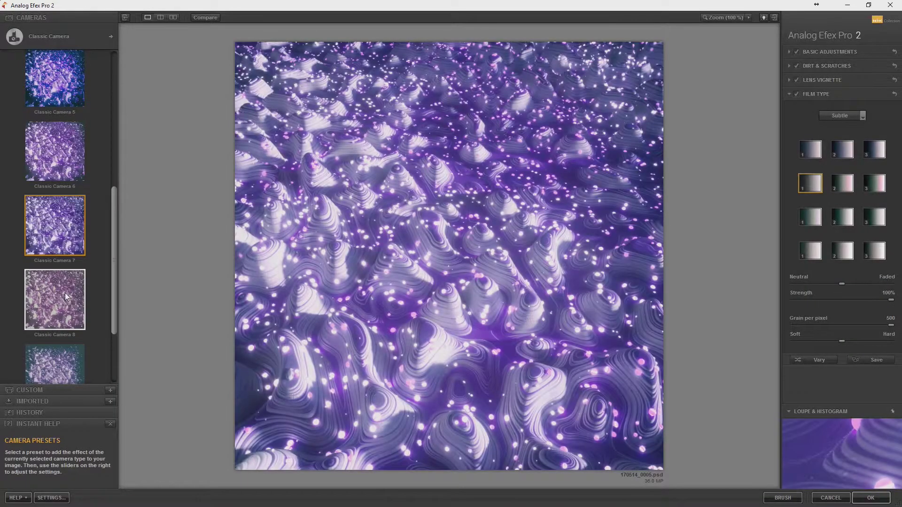
# Try Classic Camera 8, 1, 5 and 7, then settle on Classic Camera 6
pyautogui.click(65, 293)
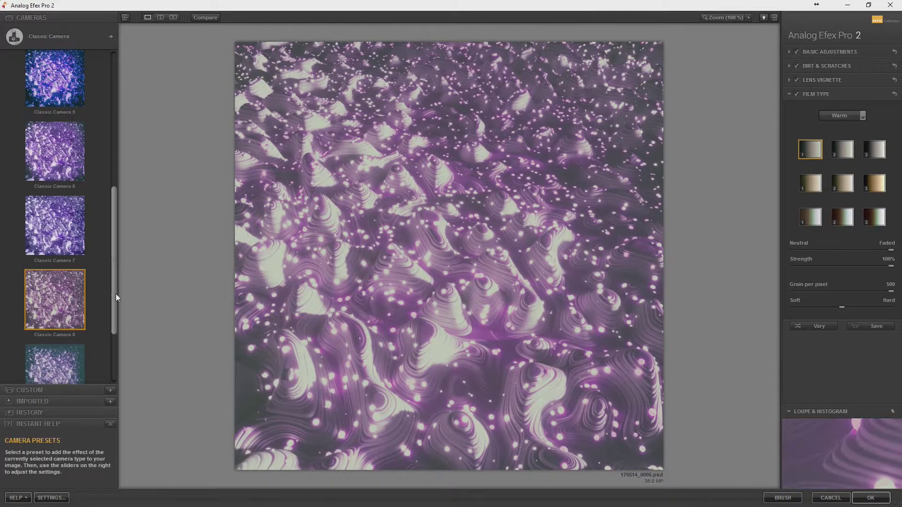
pyautogui.moveTo(115, 294)
pyautogui.mouseDown()
pyautogui.moveTo(116, 353)
pyautogui.moveTo(125, 48)
pyautogui.mouseUp()
pyautogui.click(75, 89)
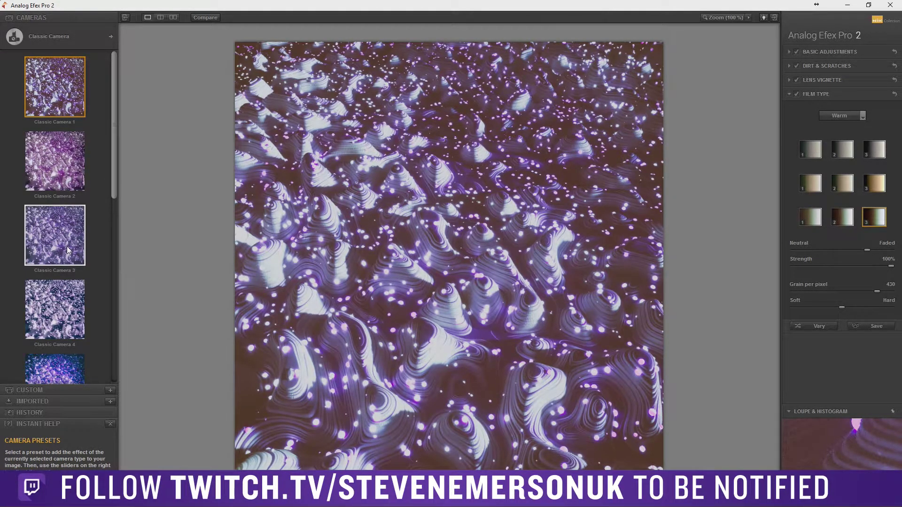
pyautogui.scroll(-2, 67, 275)
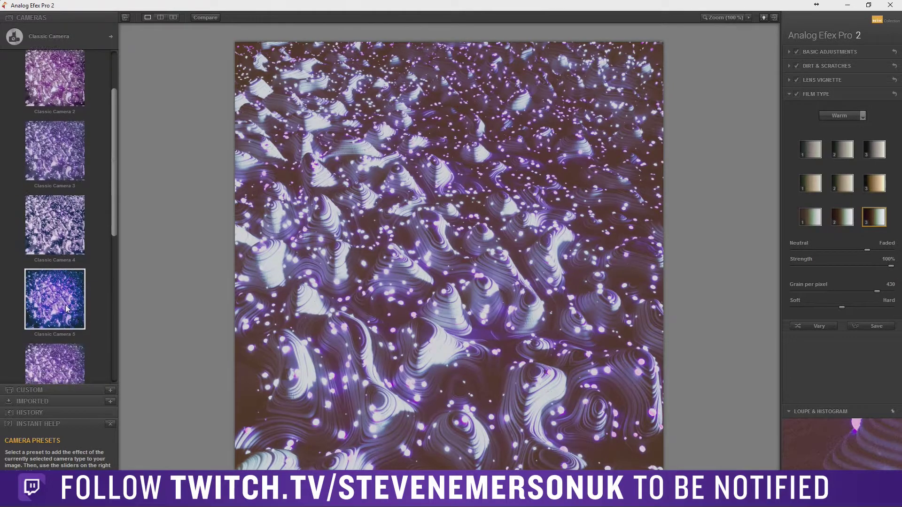
pyautogui.click(67, 289)
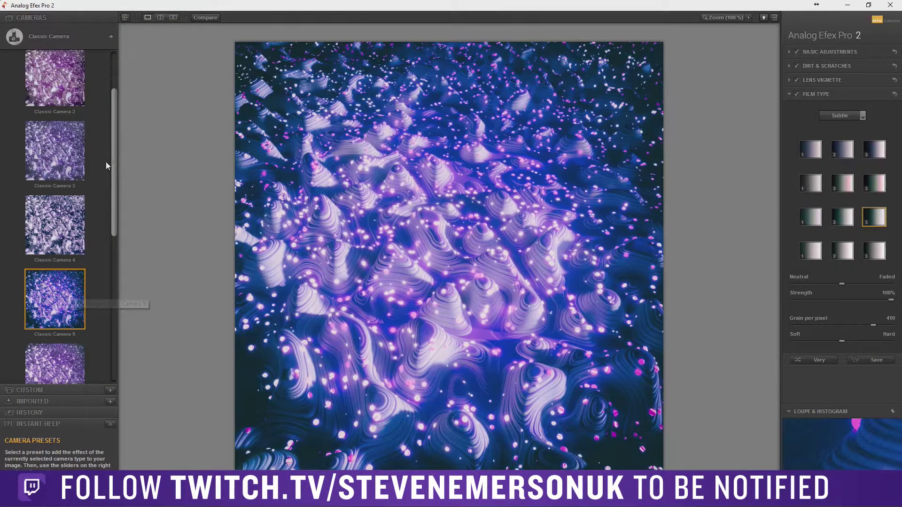
pyautogui.scroll(-1, 117, 168)
pyautogui.moveTo(116, 168); pyautogui.dragTo(118, 218)
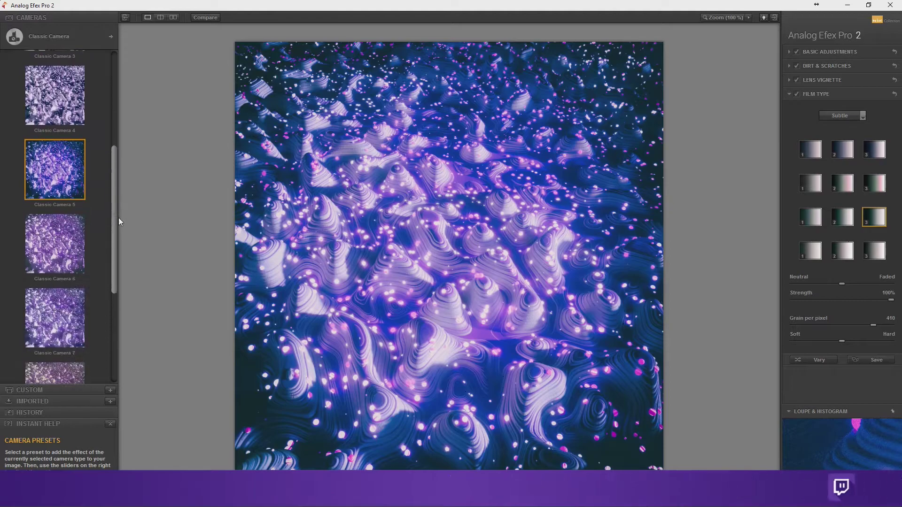
pyautogui.click(69, 311)
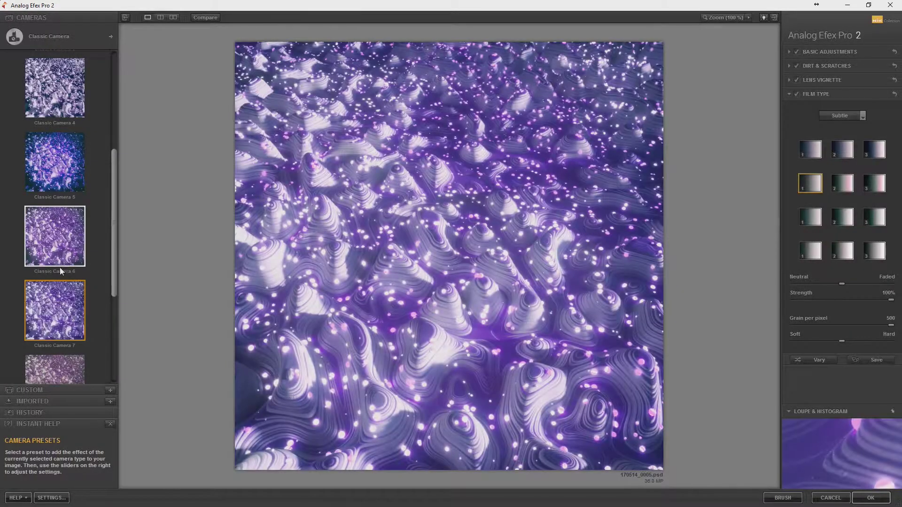
pyautogui.click(57, 262)
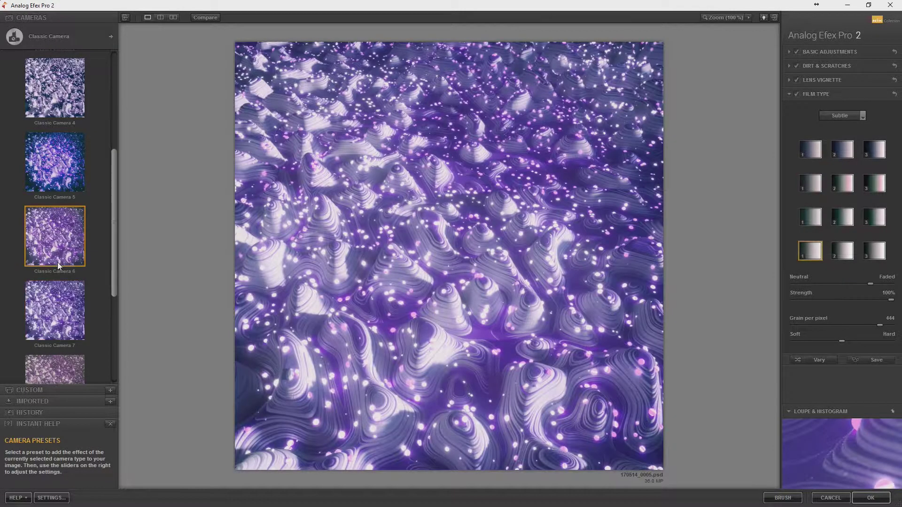
pyautogui.click(110, 37)
# Start a custom Camera Kit without Lens Vignette or Dirt & Scratches, raising detail and saturation
pyautogui.click(299, 280)
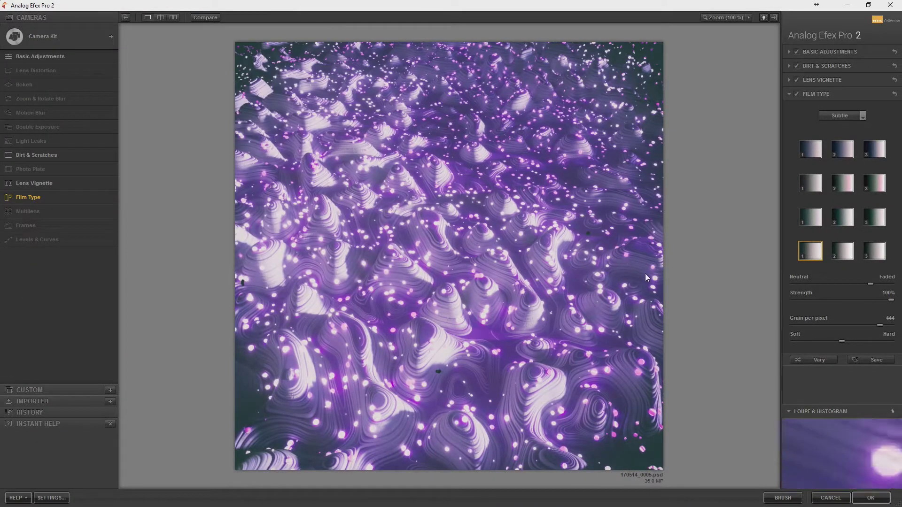
pyautogui.click(797, 80)
pyautogui.click(798, 66)
pyautogui.click(819, 50)
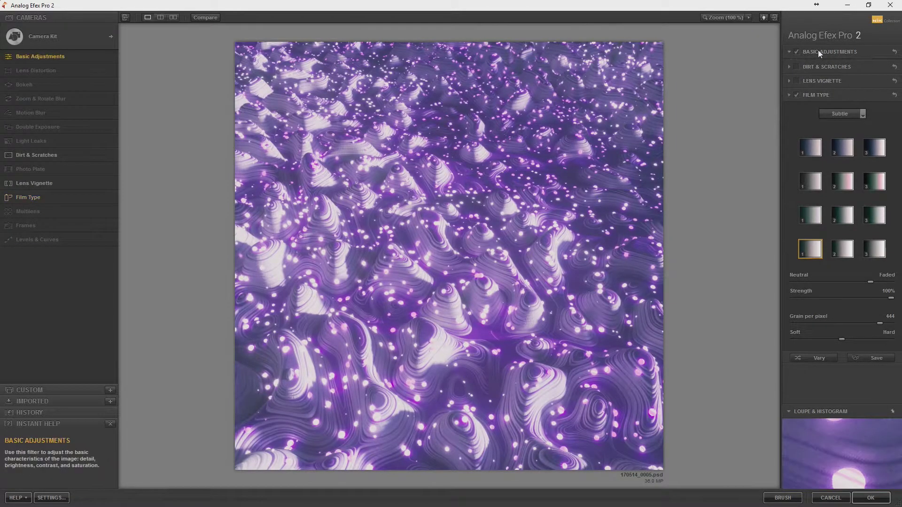
pyautogui.moveTo(798, 77)
pyautogui.mouseDown()
pyautogui.moveTo(870, 76)
pyautogui.moveTo(817, 79)
pyautogui.mouseUp()
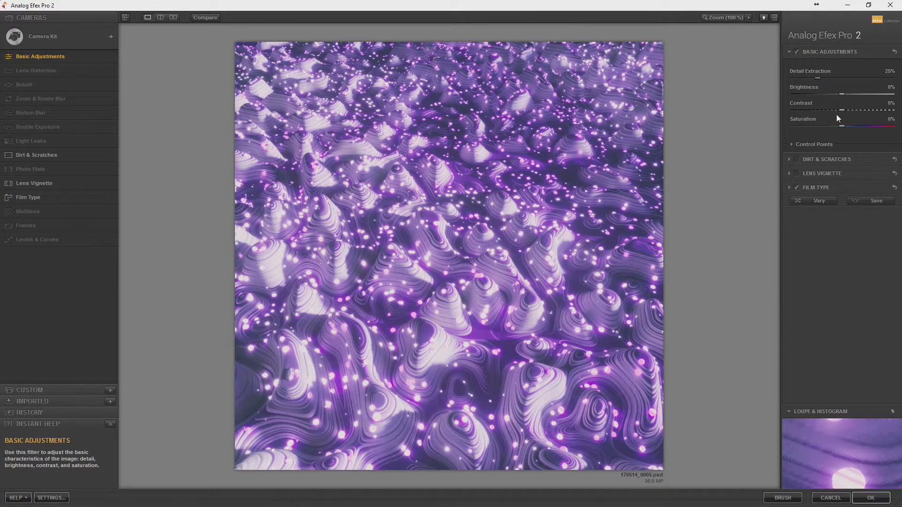
pyautogui.moveTo(842, 127)
pyautogui.mouseDown()
pyautogui.moveTo(867, 126)
pyautogui.moveTo(853, 126)
pyautogui.moveTo(833, 95)
pyautogui.moveTo(850, 92)
pyautogui.moveTo(842, 92)
pyautogui.mouseUp()
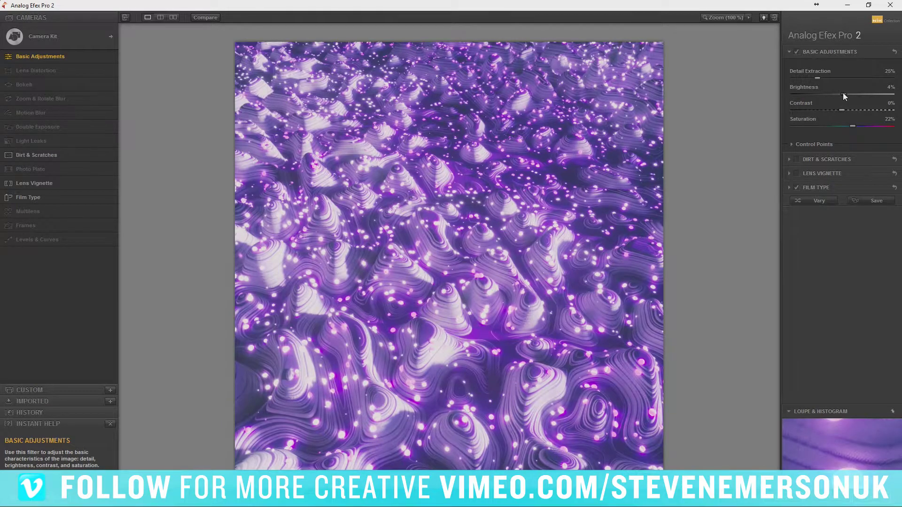
# Set a cooler Subtle film type with more grain per pixel and less fading
pyautogui.click(826, 185)
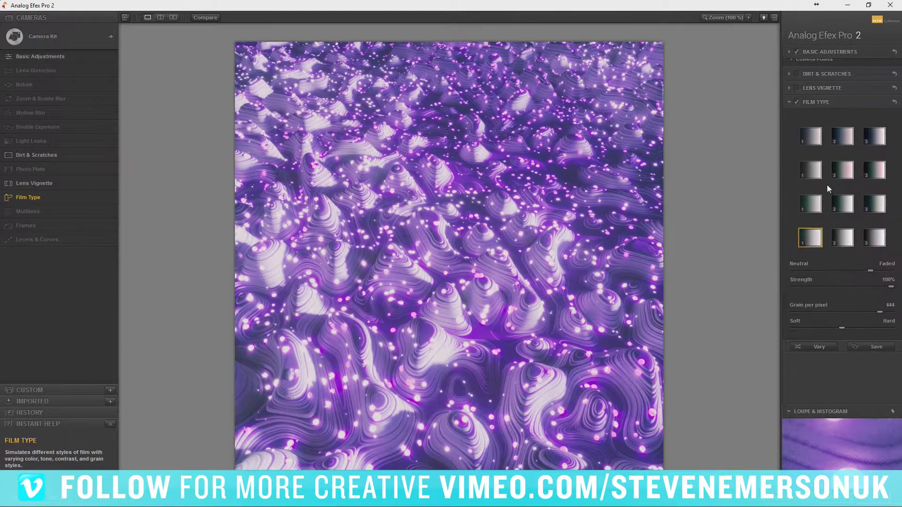
pyautogui.moveTo(877, 326); pyautogui.dragTo(893, 325)
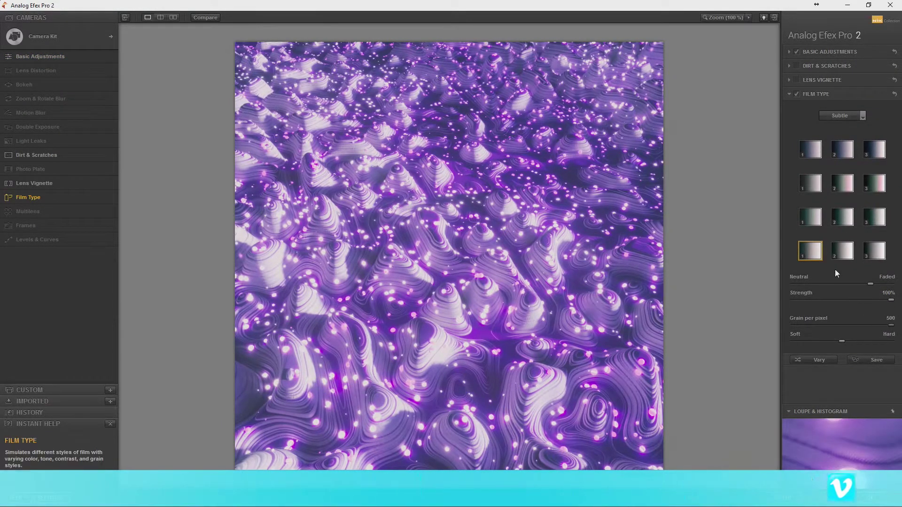
pyautogui.moveTo(870, 283)
pyautogui.mouseDown()
pyautogui.moveTo(841, 284)
pyautogui.moveTo(847, 276)
pyautogui.mouseUp()
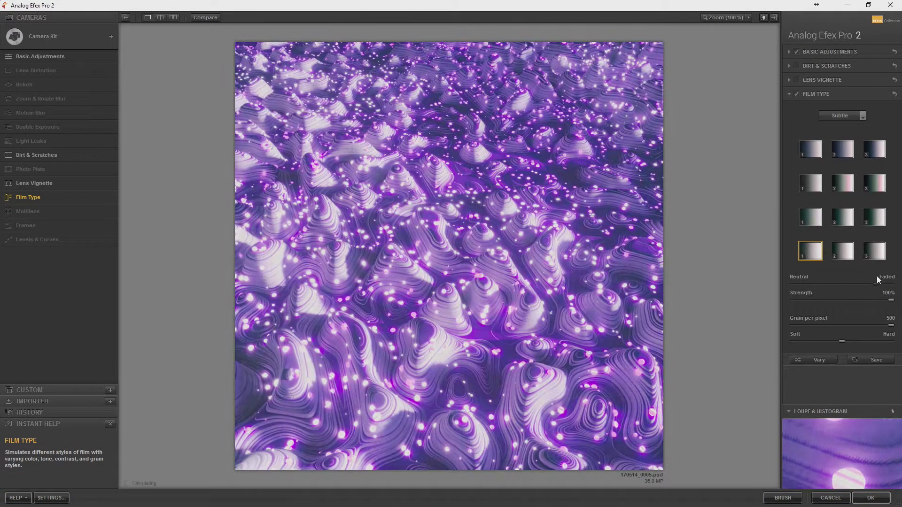
pyautogui.click(809, 186)
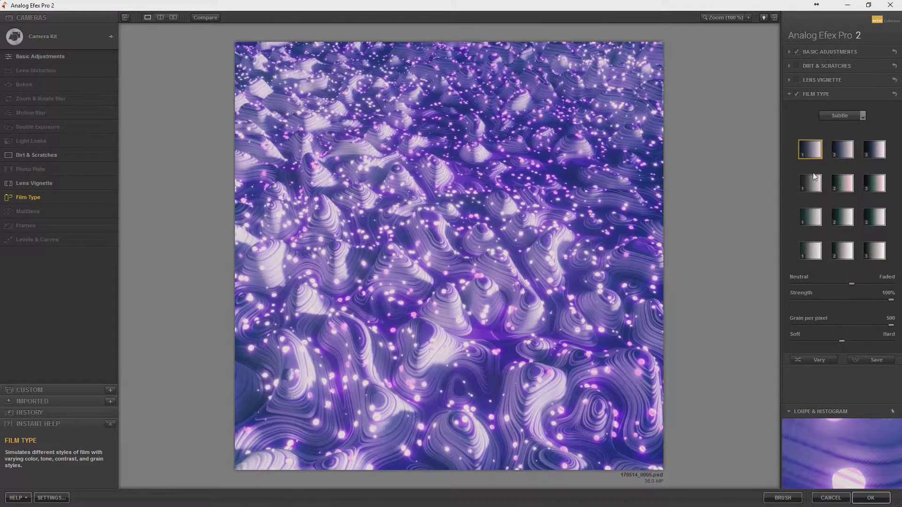
# Raise Basic Adjustments saturation to 51% and add the Light Leaks effect
pyautogui.click(830, 52)
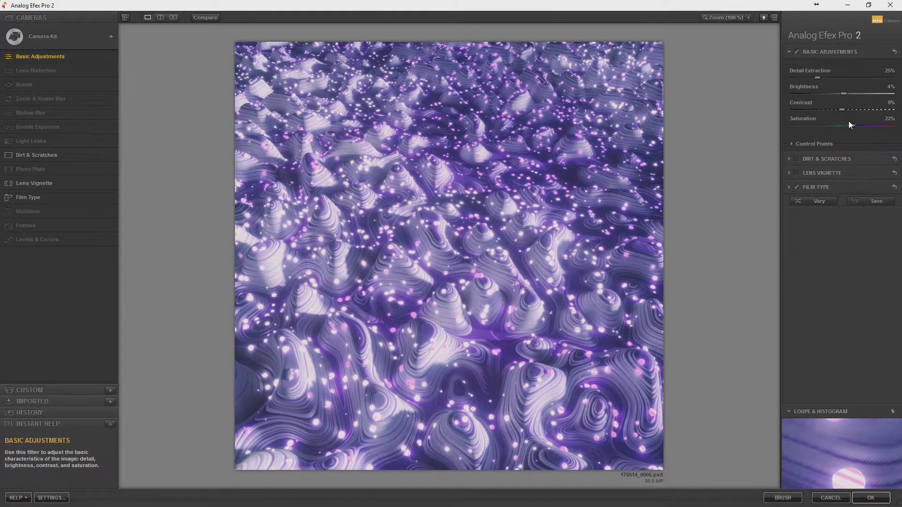
pyautogui.moveTo(852, 127); pyautogui.dragTo(879, 126)
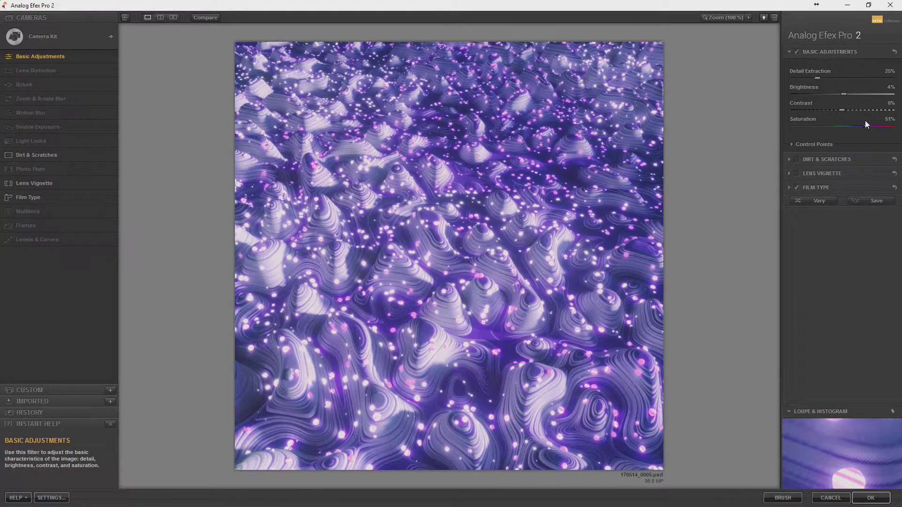
pyautogui.click(111, 36)
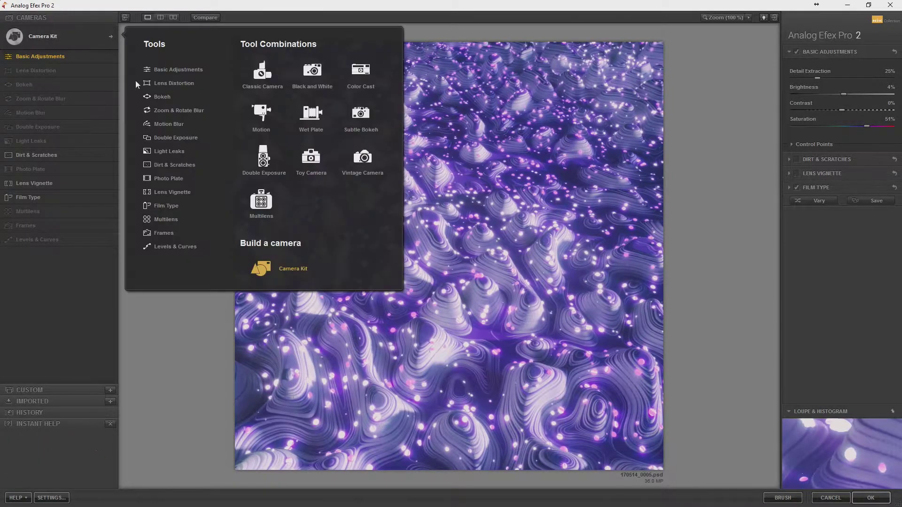
pyautogui.click(261, 267)
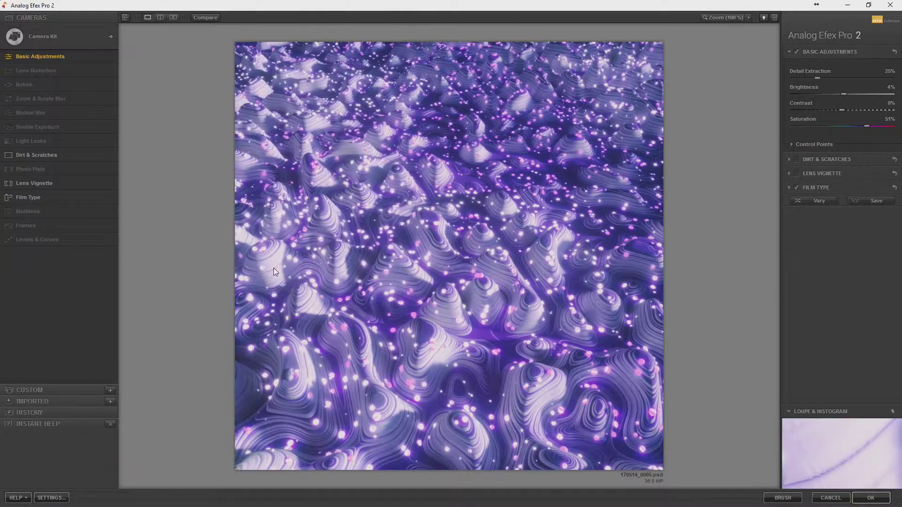
# Apply a pink light leak preset in the Dynamic style
pyautogui.click(105, 140)
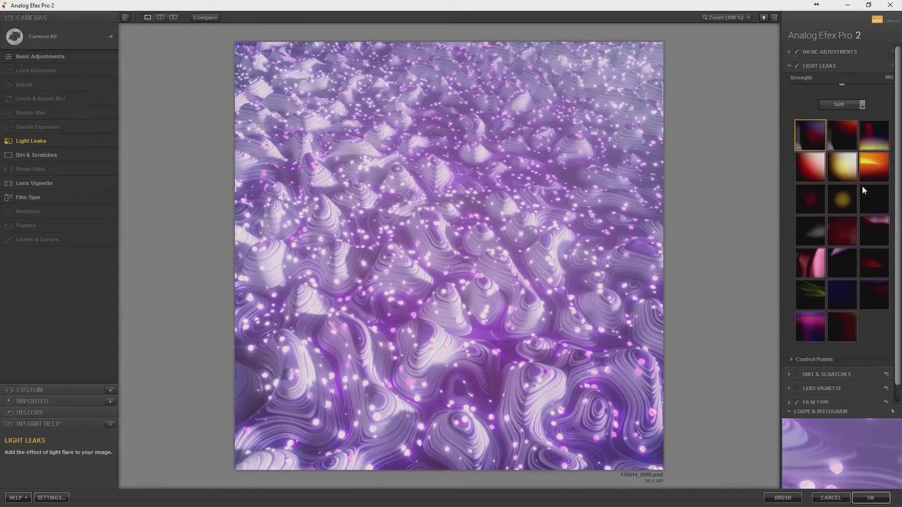
pyautogui.click(808, 330)
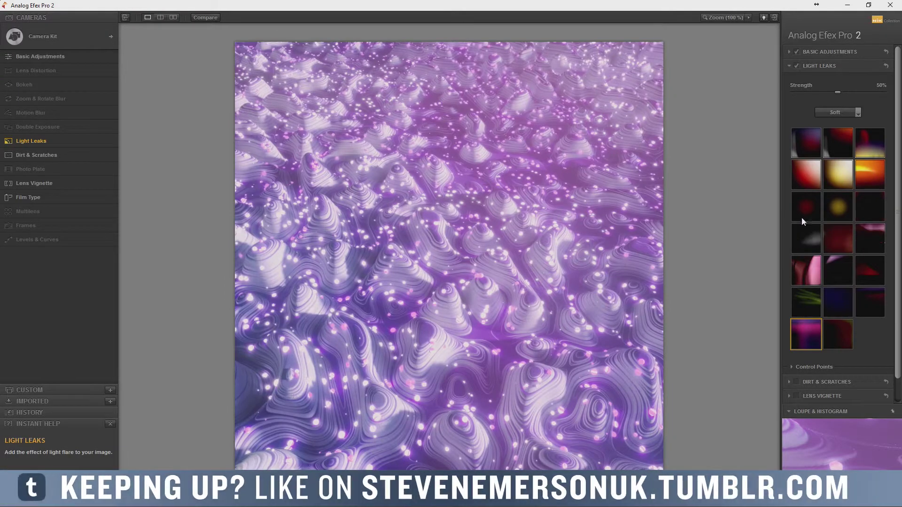
pyautogui.click(834, 112)
pyautogui.click(840, 136)
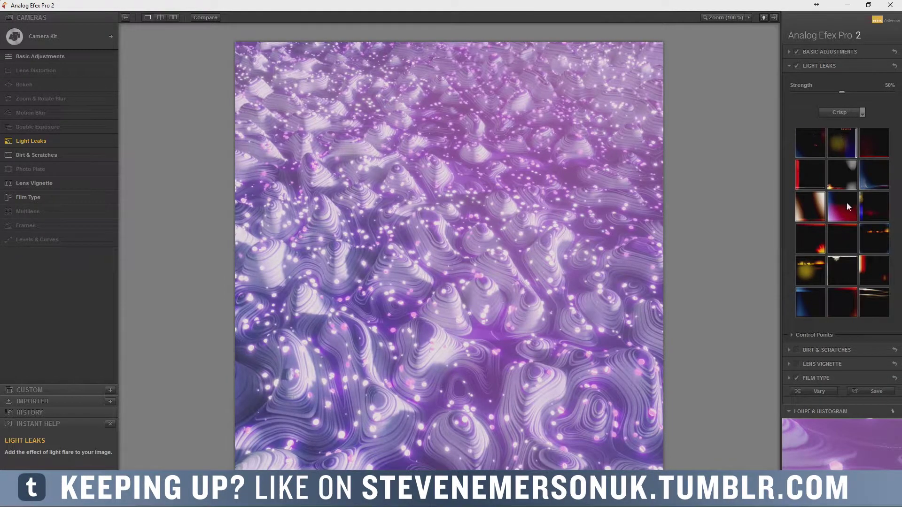
pyautogui.click(846, 115)
pyautogui.click(848, 142)
pyautogui.click(816, 144)
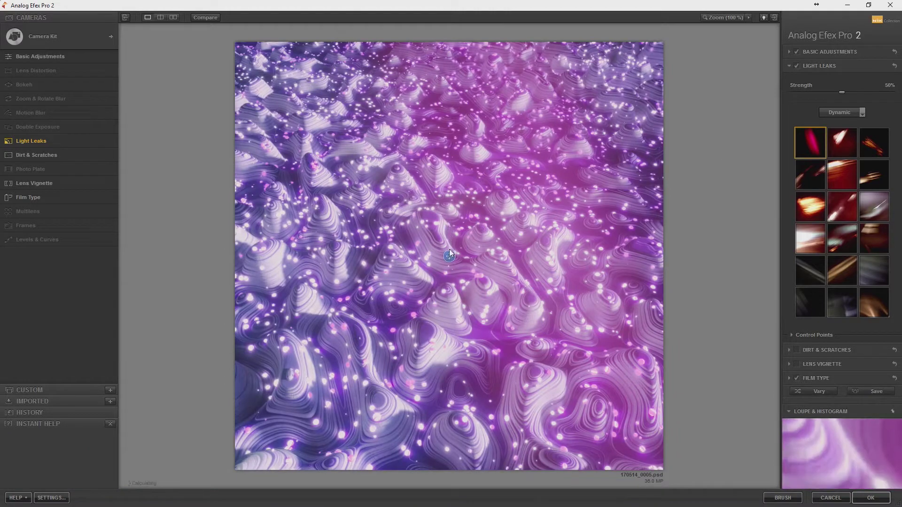
# Reposition the pink leak, lower its strength to 18%, and apply the grade to Photoshop
pyautogui.moveTo(449, 256); pyautogui.dragTo(557, 188)
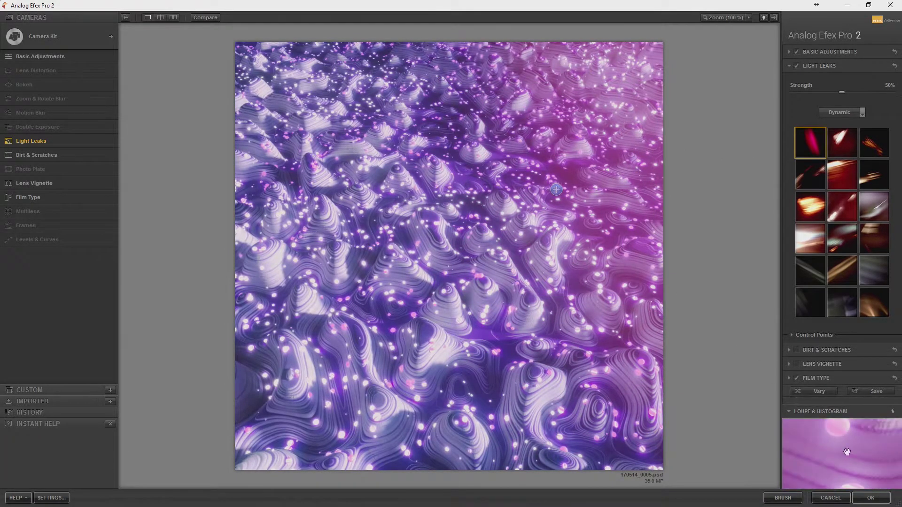
pyautogui.moveTo(842, 93); pyautogui.dragTo(815, 94)
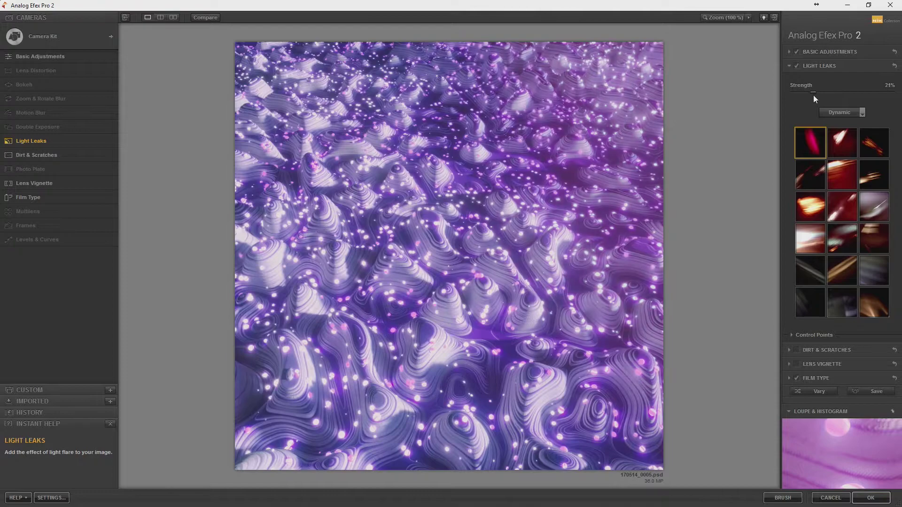
pyautogui.moveTo(556, 188); pyautogui.dragTo(522, 231)
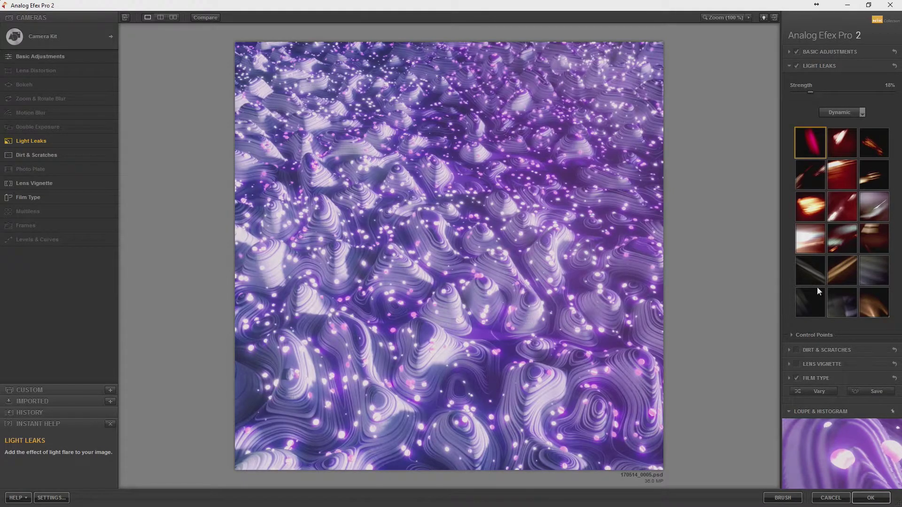
pyautogui.click(870, 498)
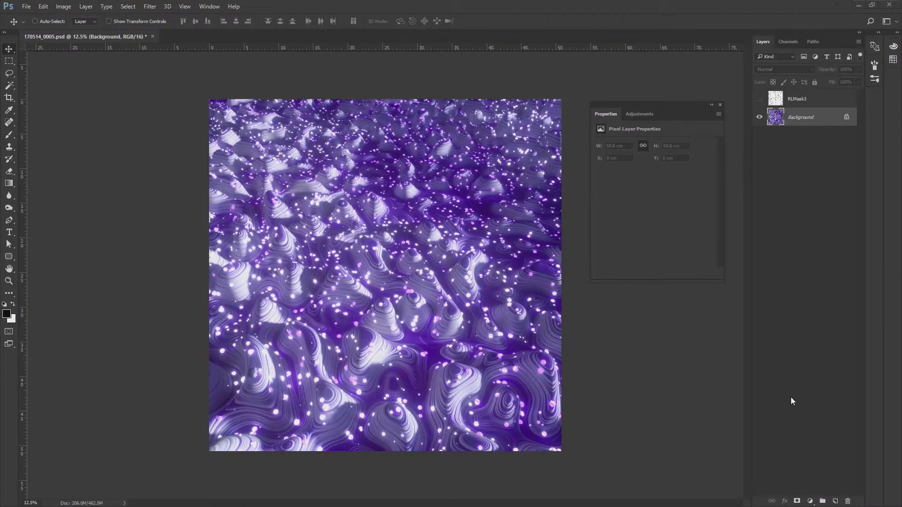
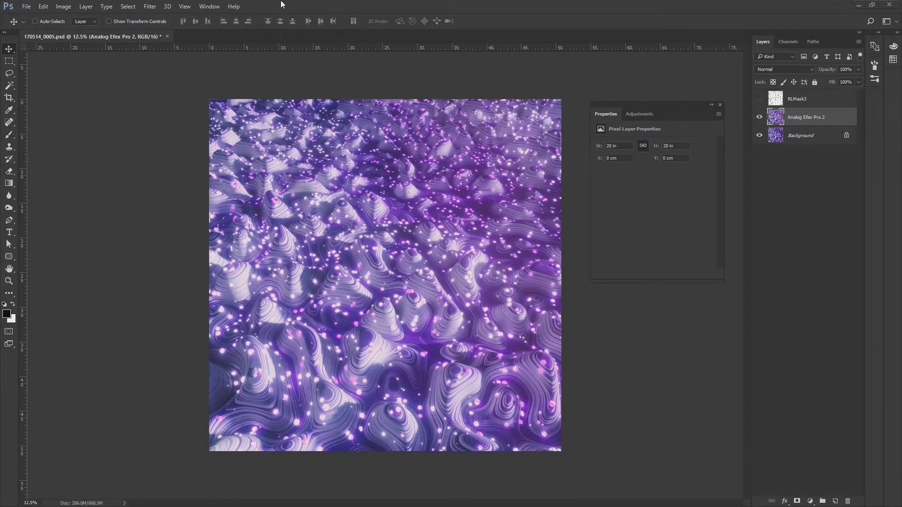
# Add Levels 1 and Curves 1 adjustment layers, auto-balancing Levels to 25/1.00/240
pyautogui.click(150, 6)
pyautogui.moveTo(85, 6)
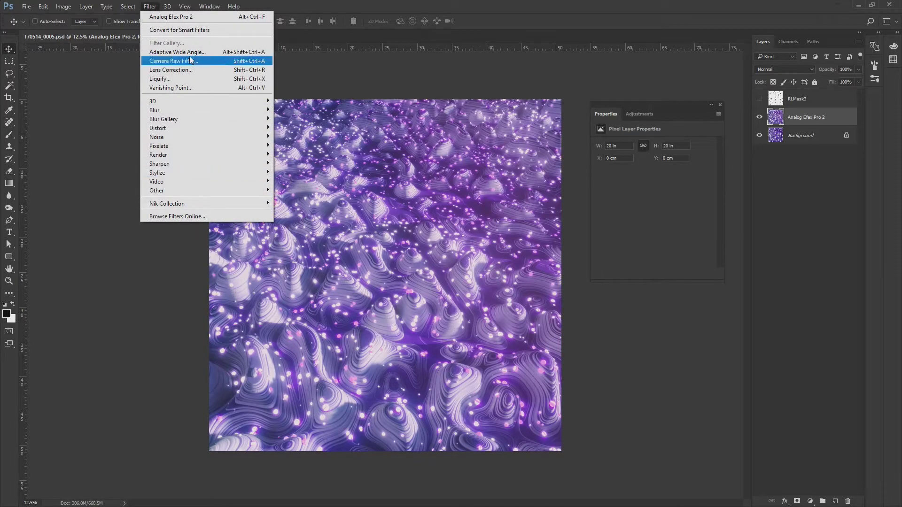
pyautogui.moveTo(112, 110)
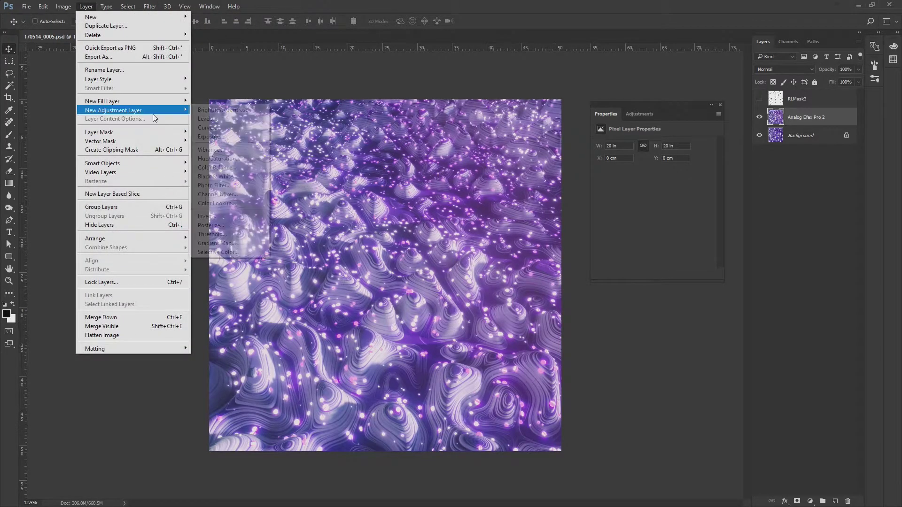
pyautogui.click(221, 119)
pyautogui.click(86, 6)
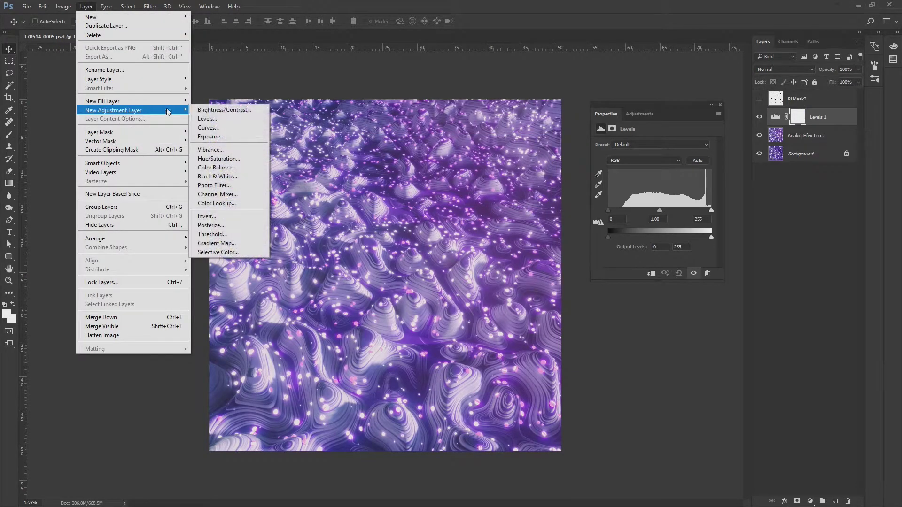
pyautogui.click(221, 128)
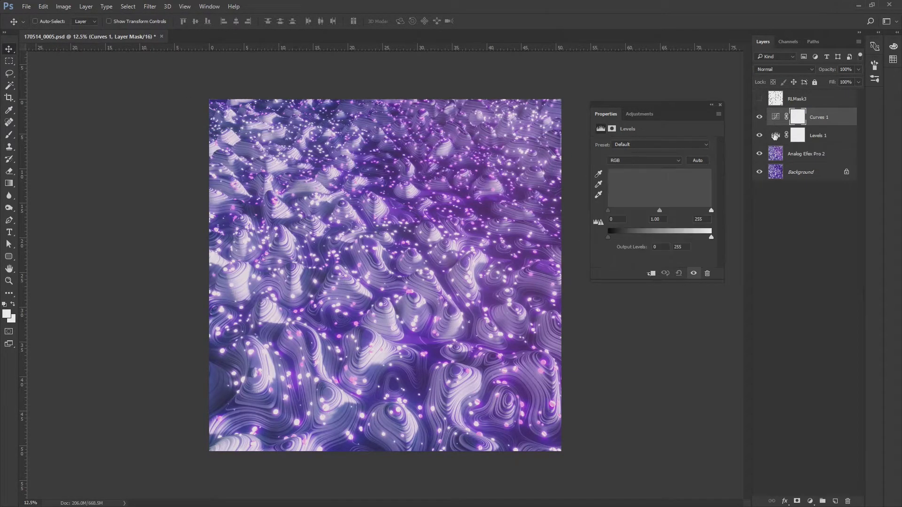
pyautogui.click(697, 161)
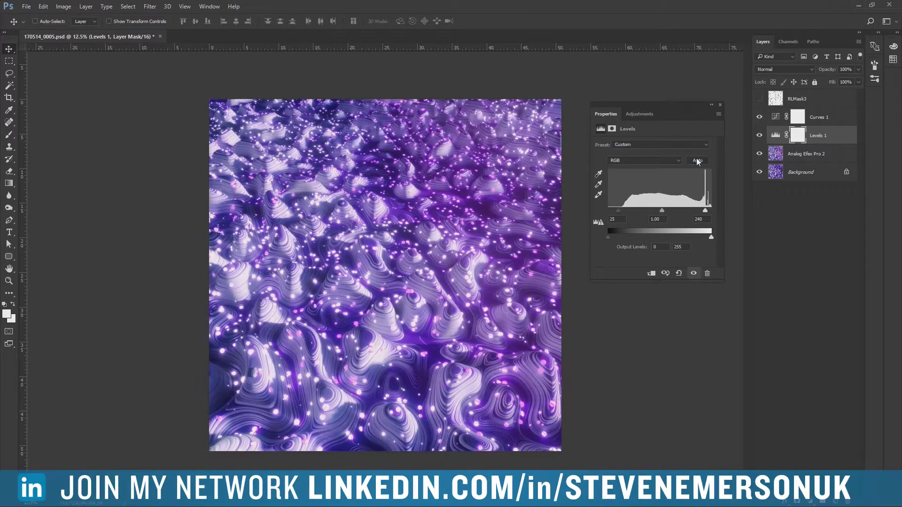
pyautogui.click(775, 120)
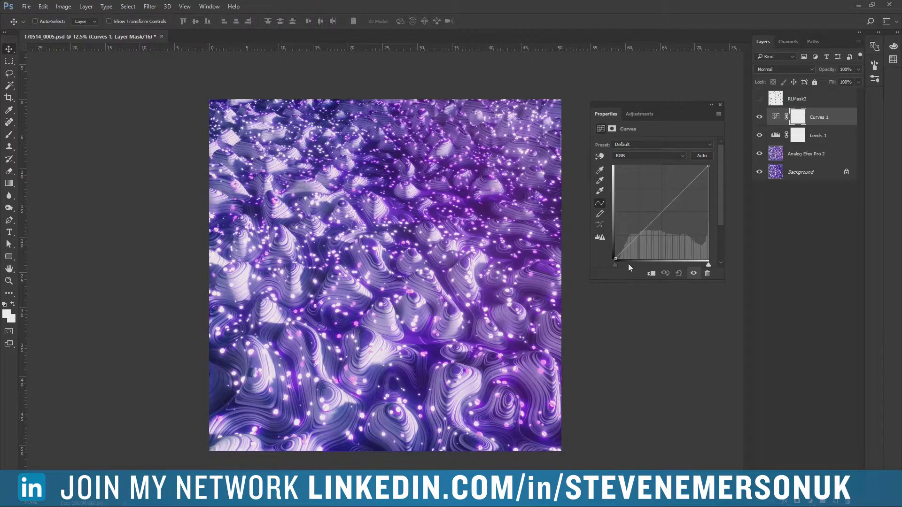
# Steepen the Curves 1 curve for contrast and fine-tune Levels 1 to 22/1.03/240
pyautogui.moveTo(616, 256); pyautogui.dragTo(637, 236)
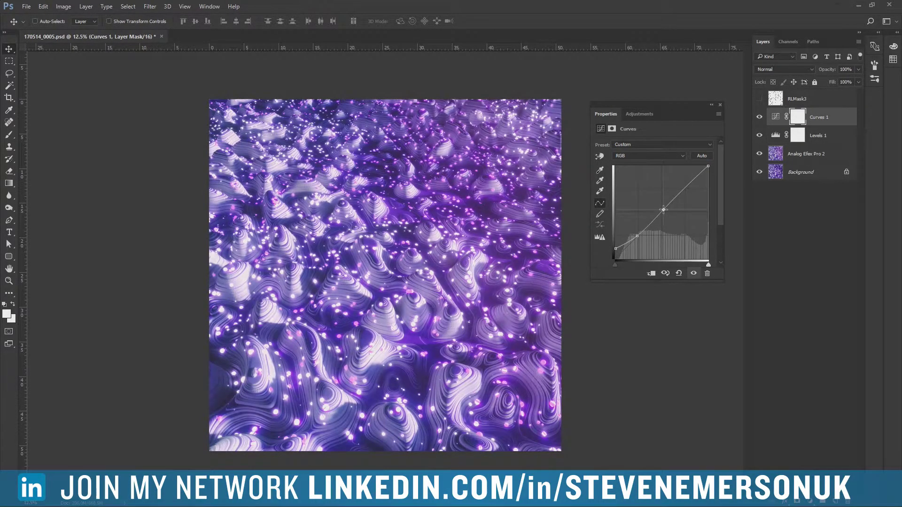
pyautogui.click(661, 211)
pyautogui.moveTo(635, 236); pyautogui.dragTo(635, 240)
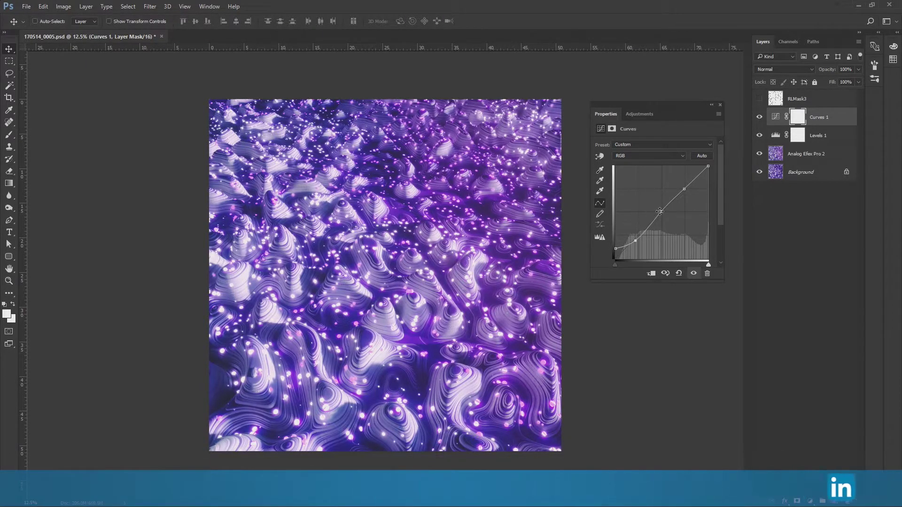
pyautogui.moveTo(661, 211); pyautogui.dragTo(656, 209)
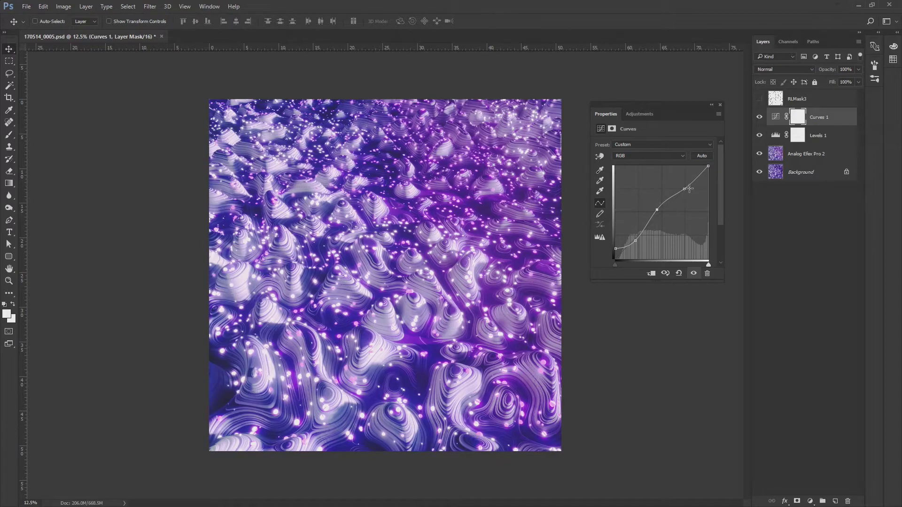
pyautogui.moveTo(685, 189); pyautogui.dragTo(659, 211)
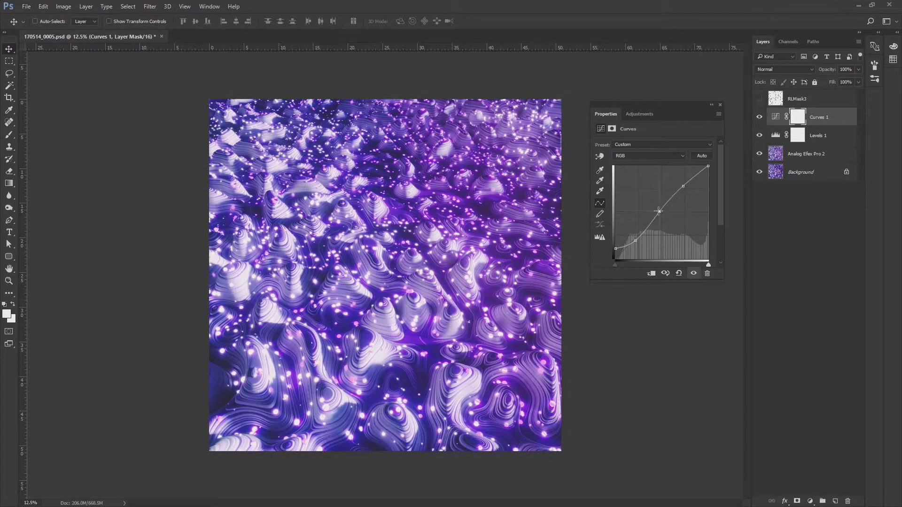
pyautogui.moveTo(636, 242); pyautogui.dragTo(635, 237)
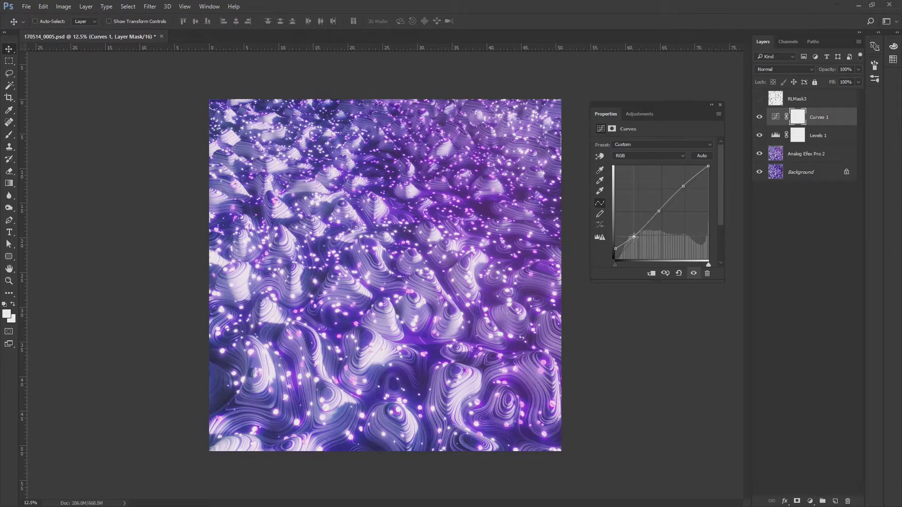
pyautogui.click(771, 136)
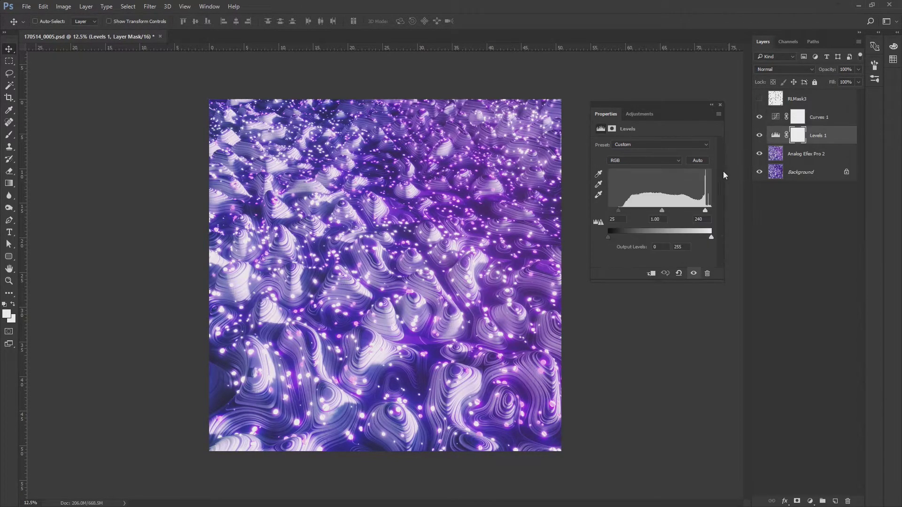
pyautogui.moveTo(661, 212)
pyautogui.mouseDown()
pyautogui.moveTo(618, 208)
pyautogui.moveTo(659, 210)
pyautogui.mouseUp()
# Show RLMask3 and duplicate the Analog Efex Pro 2 layer
pyautogui.click(760, 99)
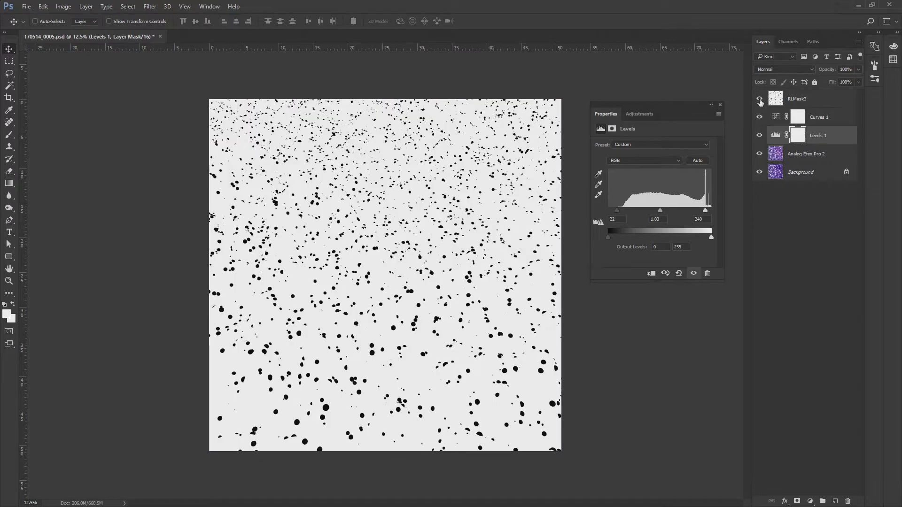
pyautogui.click(801, 154)
pyautogui.rightClick(807, 154)
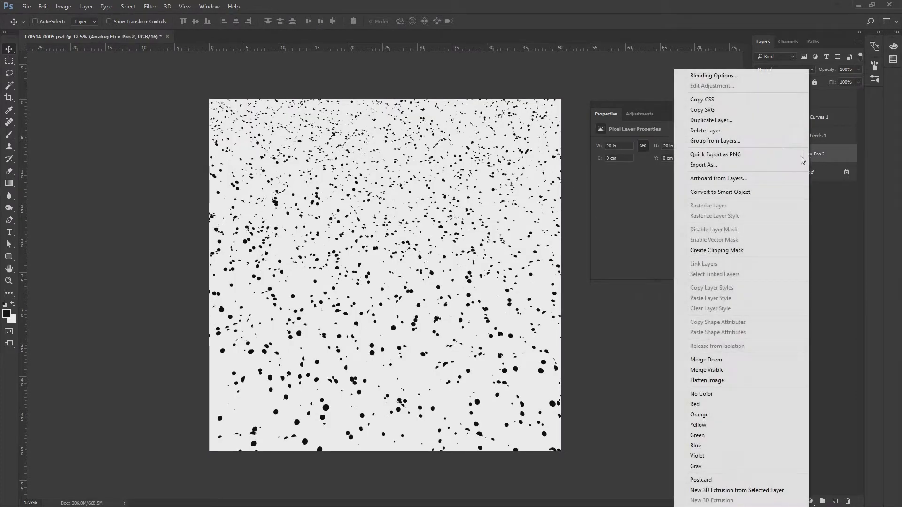
pyautogui.click(737, 120)
pyautogui.press('Return')
# Copy the RLMask3 dot pattern, hide RLMask3, and select the Analog Efex Pro 2 copy
pyautogui.click(789, 100)
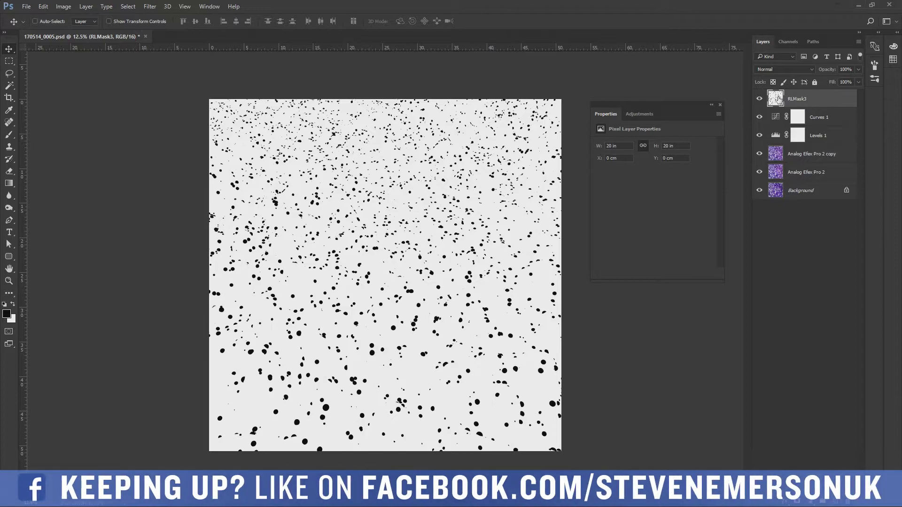
pyautogui.keyDown('ctrl'); pyautogui.click(778, 100); pyautogui.keyUp('ctrl')
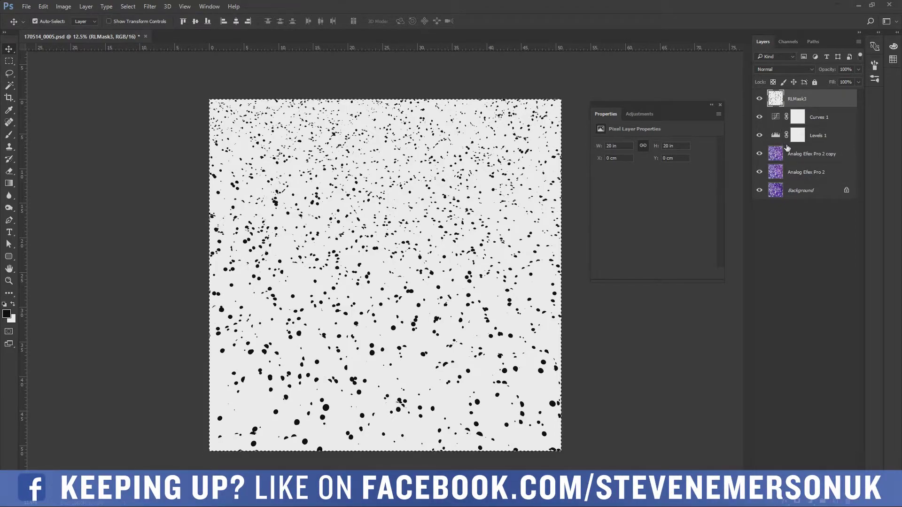
pyautogui.click(759, 99)
pyautogui.click(775, 156)
pyautogui.hotkey('ctrl', 'd')
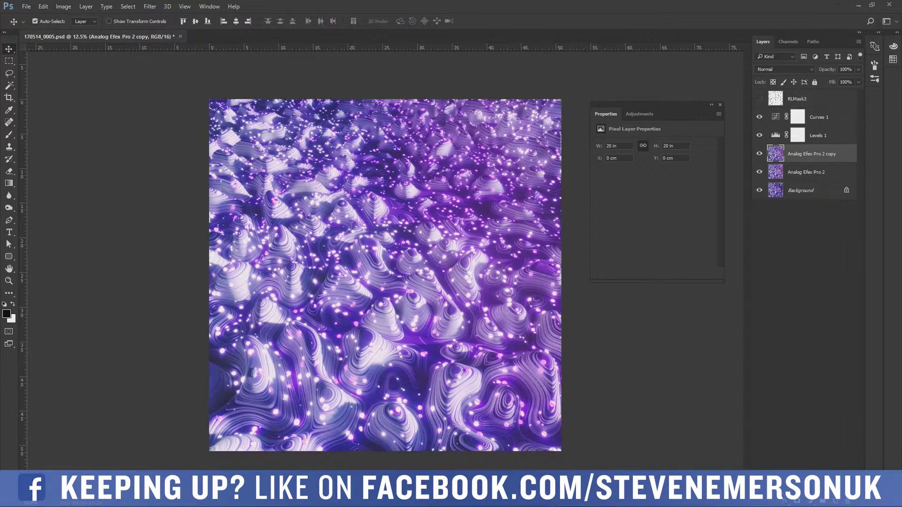
# Add a layer mask to the copy and paste the dot pattern into it
pyautogui.click(805, 502)
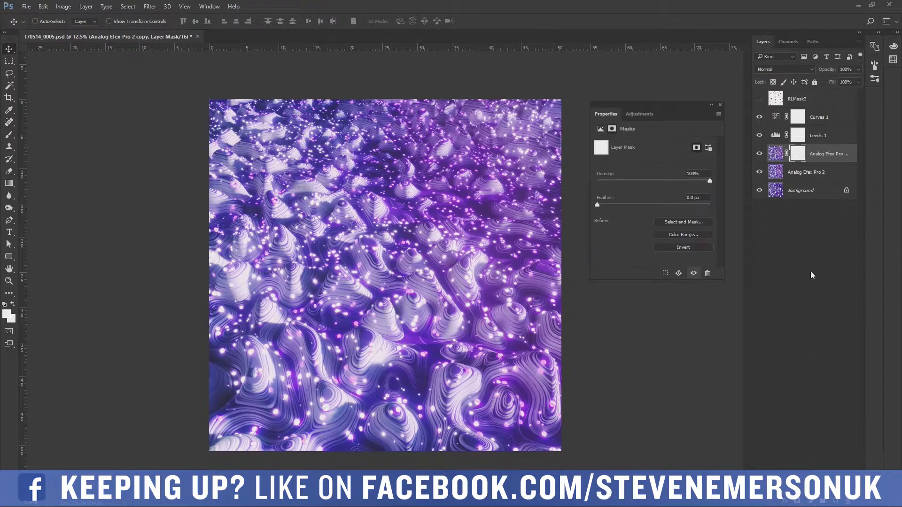
pyautogui.keyDown('alt'); pyautogui.click(799, 154); pyautogui.keyUp('alt')
pyautogui.hotkey('ctrl', 'v')
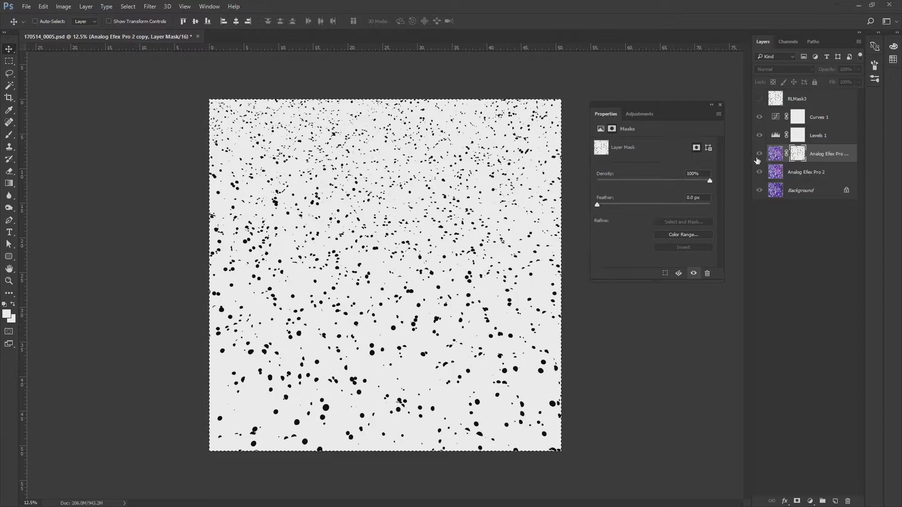
pyautogui.hotkey('ctrl', 'd')
pyautogui.click(780, 153)
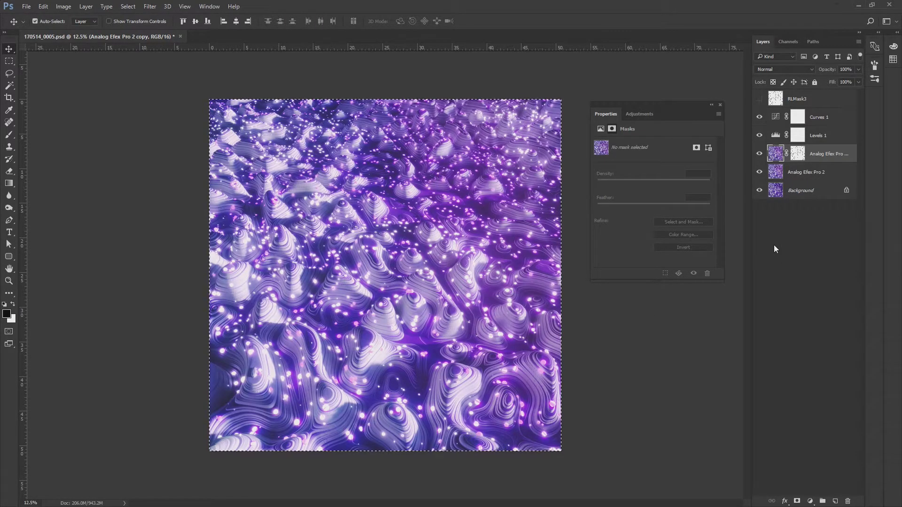
# Invert the copy layer's mask so only the dots show, checking with other layers hidden
pyautogui.click(798, 153)
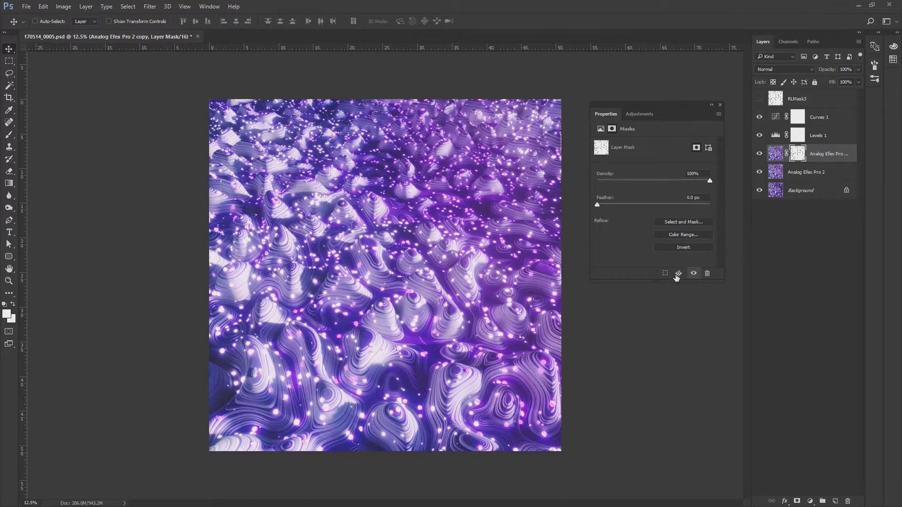
pyautogui.click(684, 248)
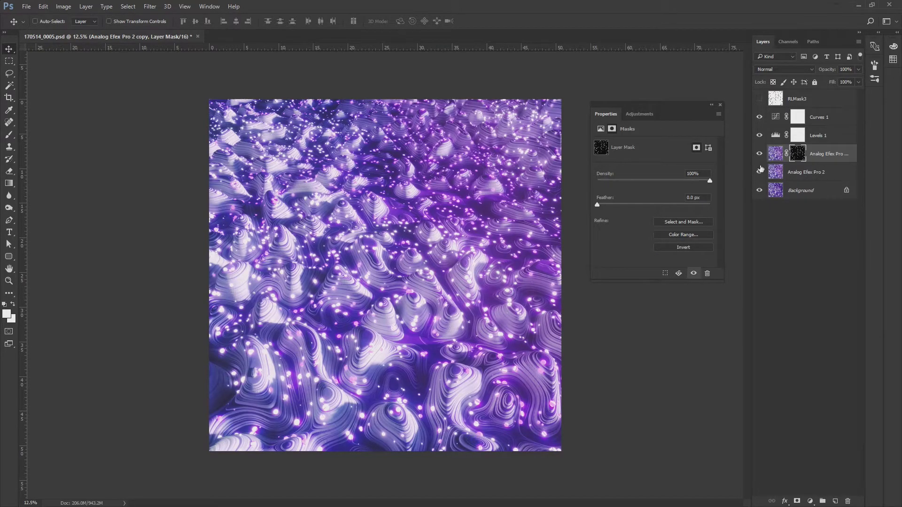
pyautogui.moveTo(759, 171)
pyautogui.mouseDown()
pyautogui.moveTo(758, 201)
pyautogui.moveTo(760, 193)
pyautogui.mouseUp()
pyautogui.click(773, 155)
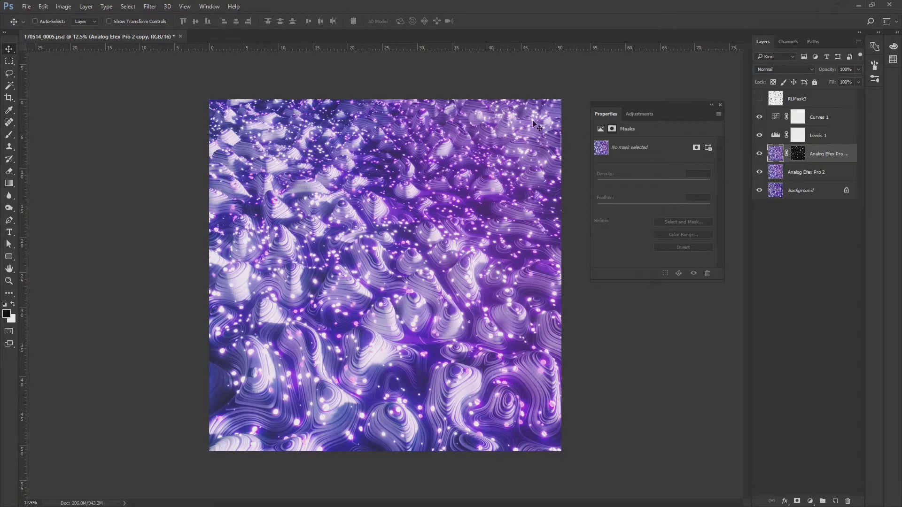
# Set the copy layer's blend mode to Linear Dodge (Add)
pyautogui.click(150, 7)
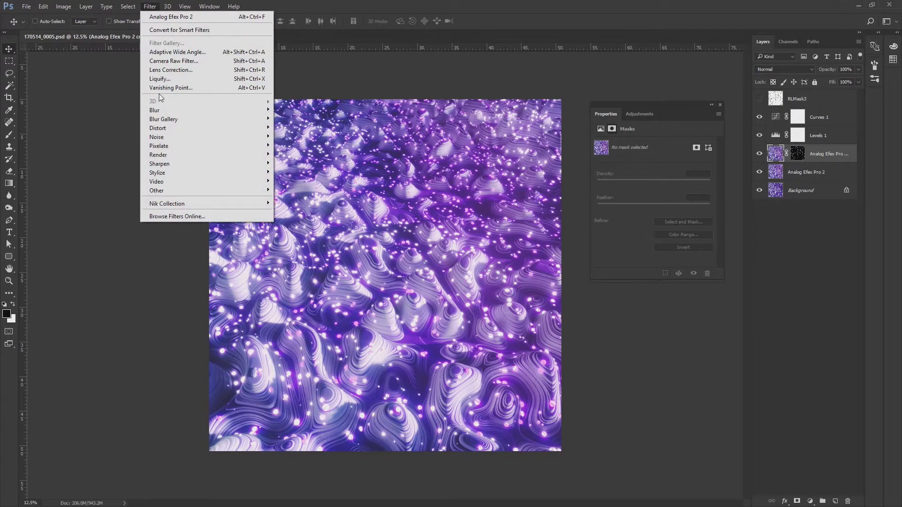
pyautogui.click(799, 154)
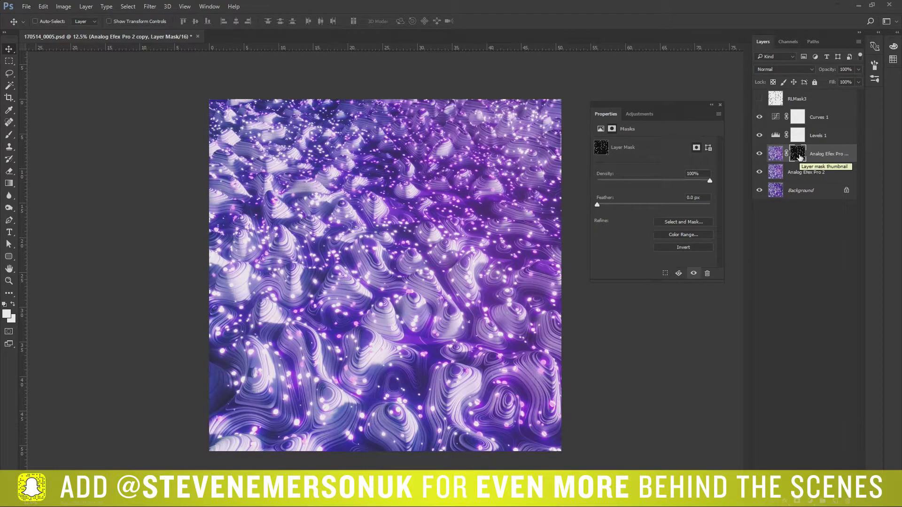
pyautogui.click(774, 149)
pyautogui.click(781, 70)
pyautogui.click(798, 141)
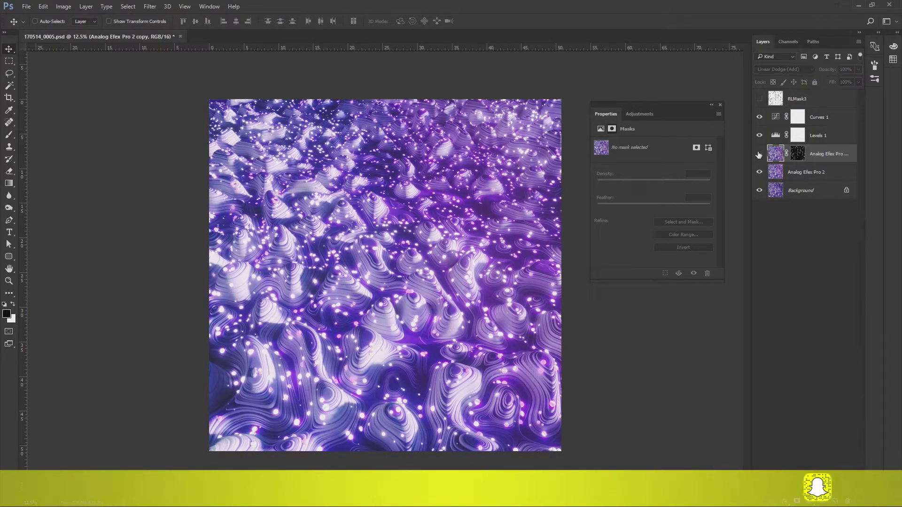
# Duplicate the glow layer, keeping the new copy on Linear Dodge (Add)
pyautogui.click(759, 154)
pyautogui.click(759, 154)
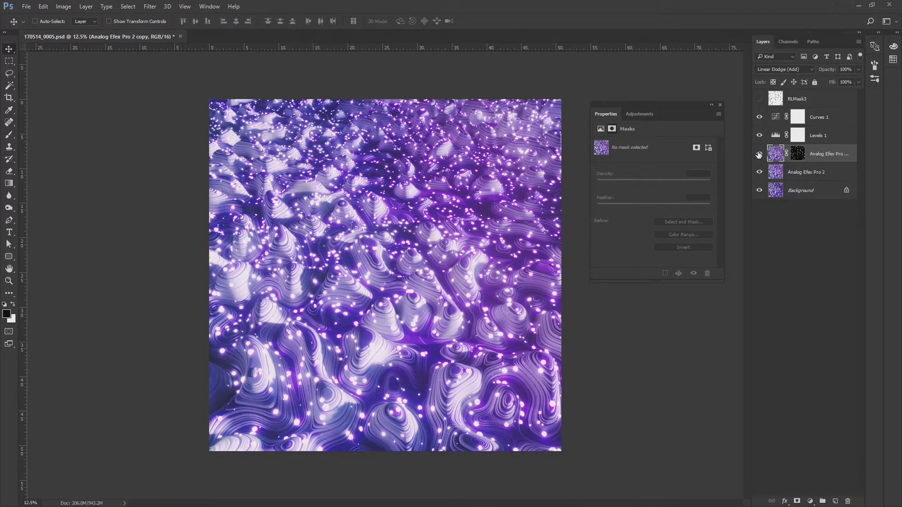
pyautogui.rightClick(822, 155)
pyautogui.click(718, 120)
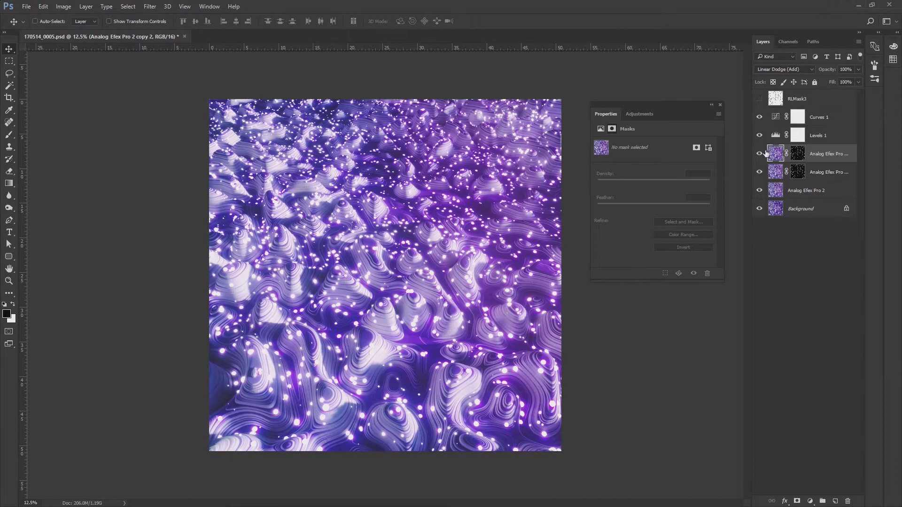
pyautogui.click(776, 70)
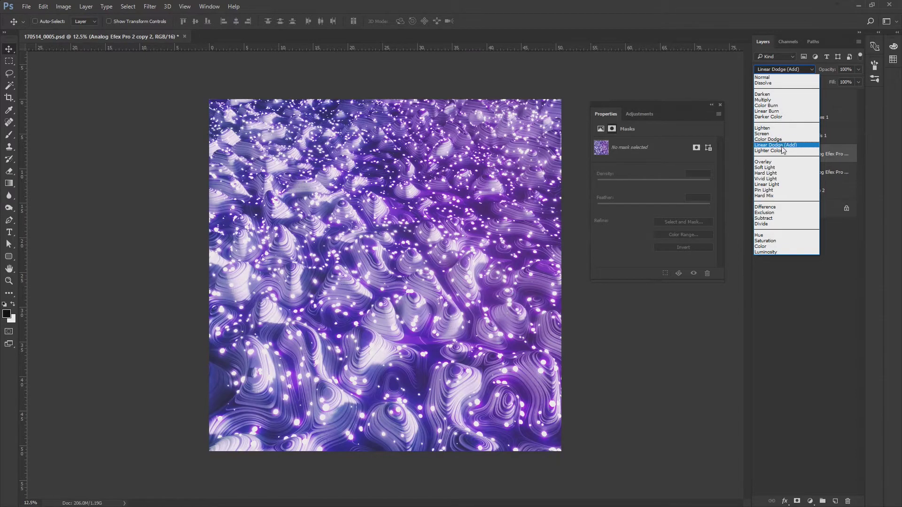
pyautogui.click(780, 162)
# Try Overlay and then Screen blend modes on the lower glow copy
pyautogui.click(810, 168)
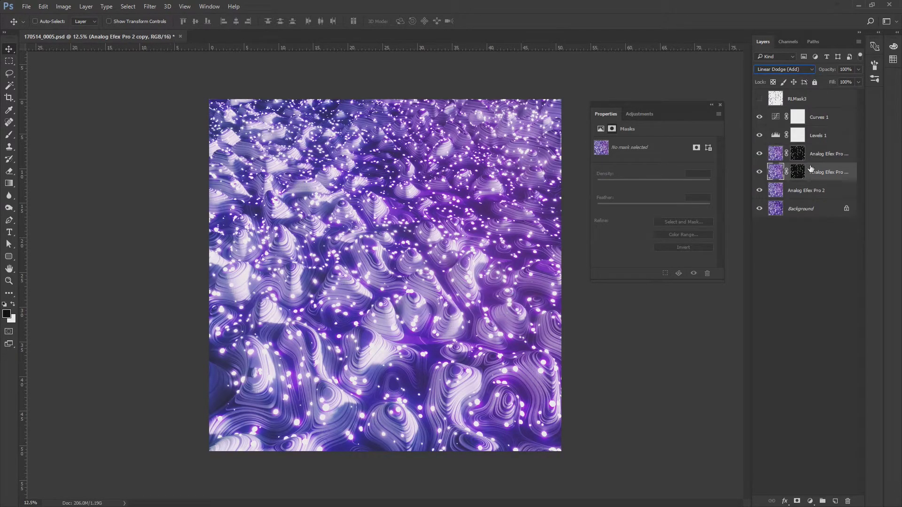
pyautogui.click(770, 71)
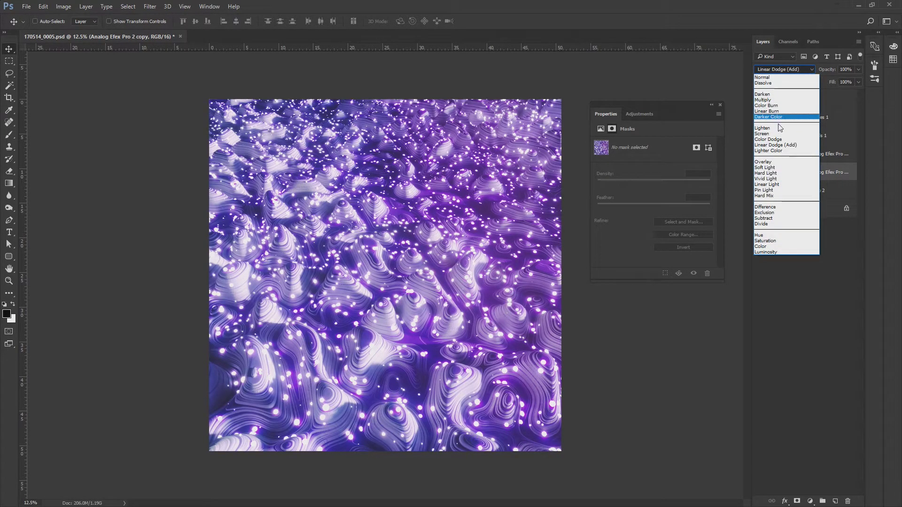
pyautogui.click(771, 162)
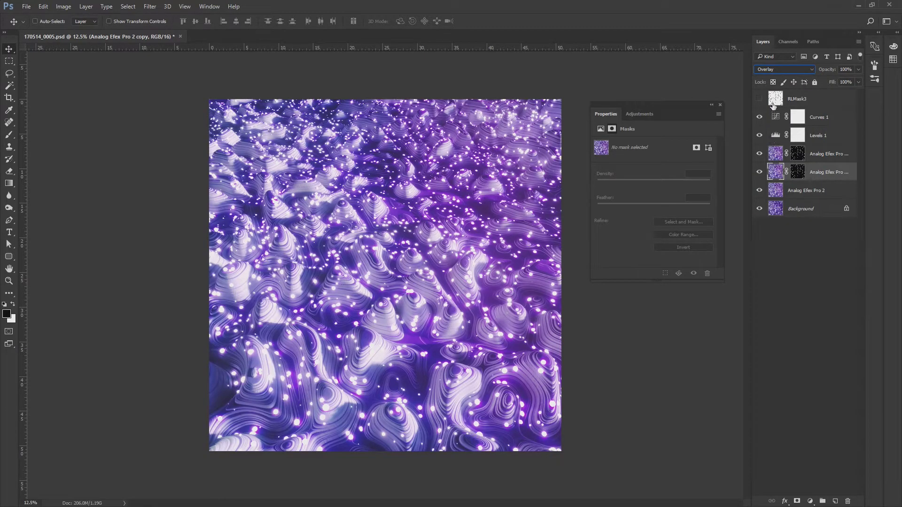
pyautogui.click(785, 71)
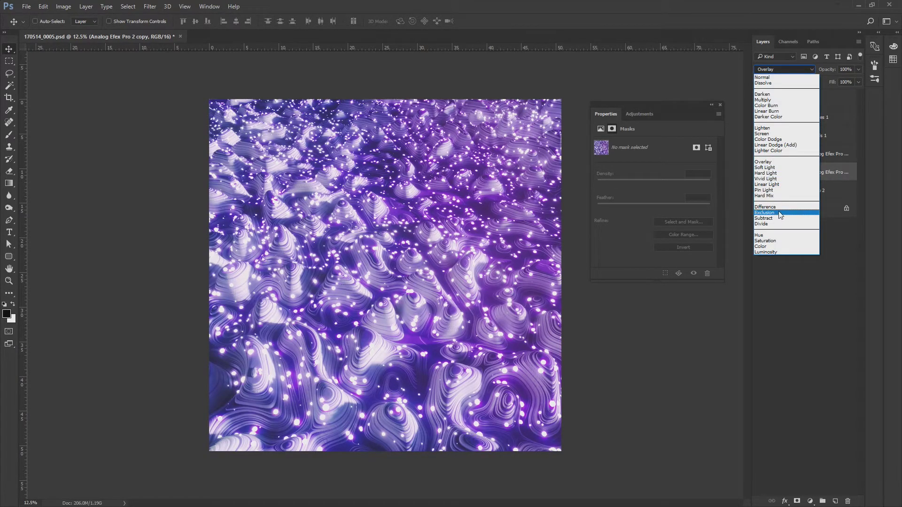
pyautogui.click(768, 162)
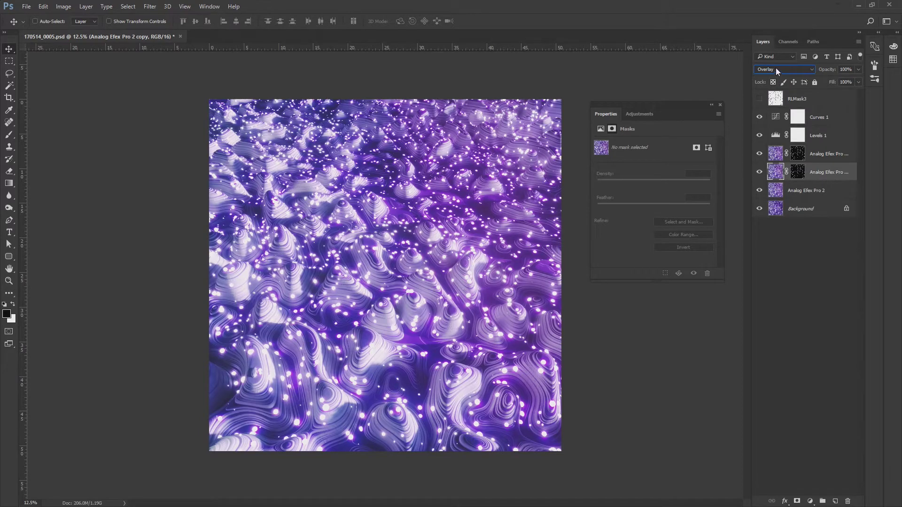
pyautogui.click(776, 70)
pyautogui.click(769, 135)
pyautogui.click(759, 172)
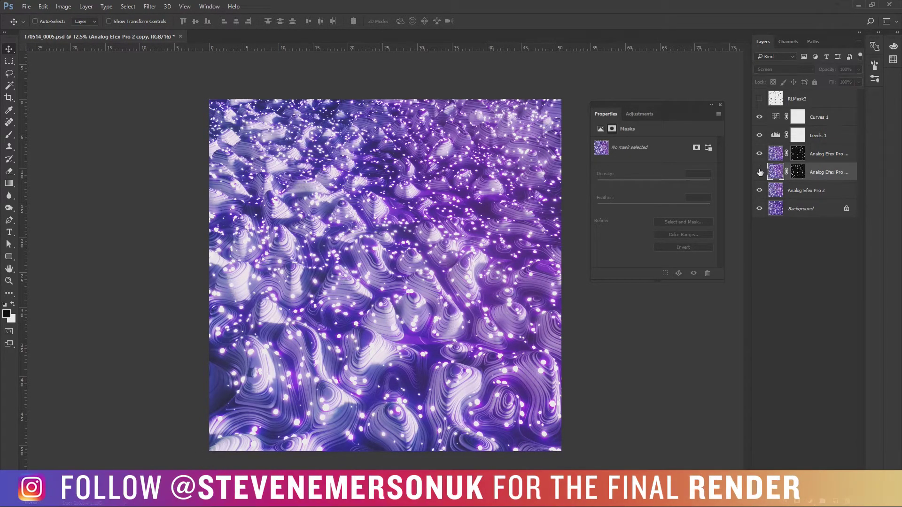
pyautogui.click(759, 172)
# Set the lower glow copy to Lighter Color and compare with the glow copies hidden
pyautogui.click(774, 72)
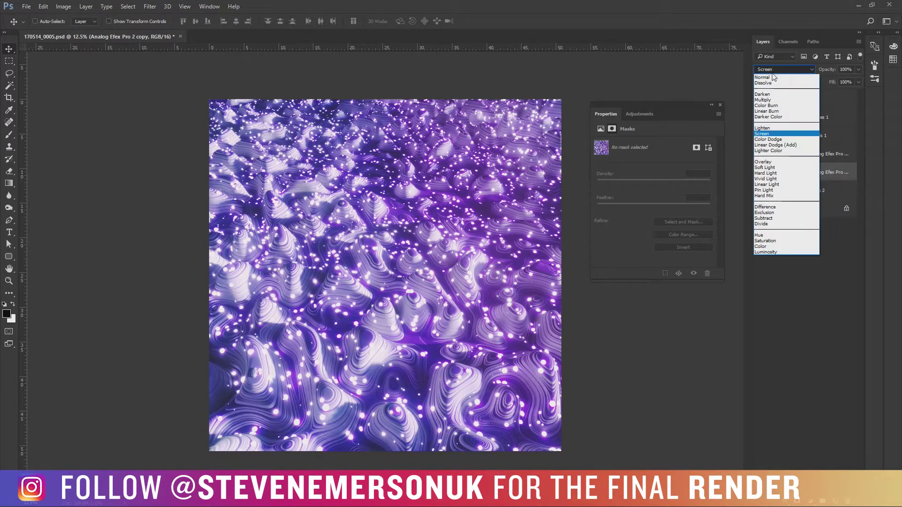
pyautogui.press('Down')
pyautogui.press('Down')
pyautogui.press('Down')
pyautogui.press('Return')
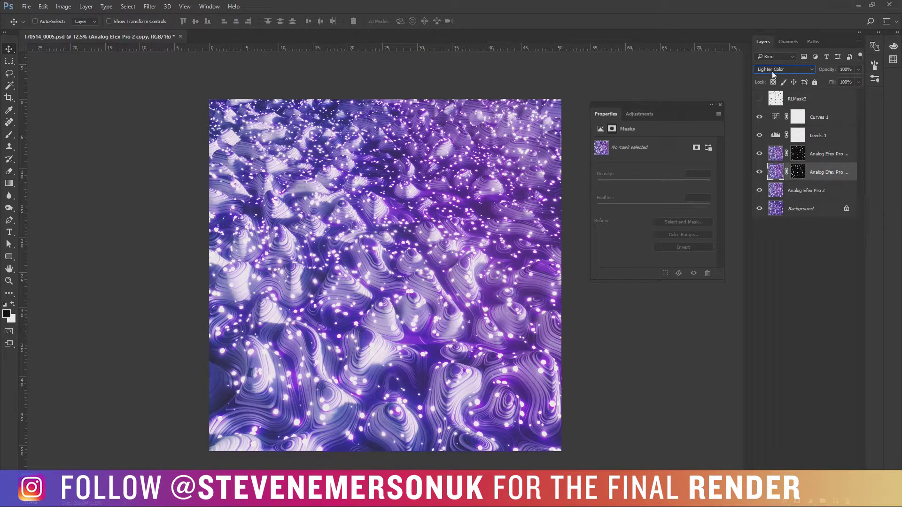
pyautogui.click(760, 155)
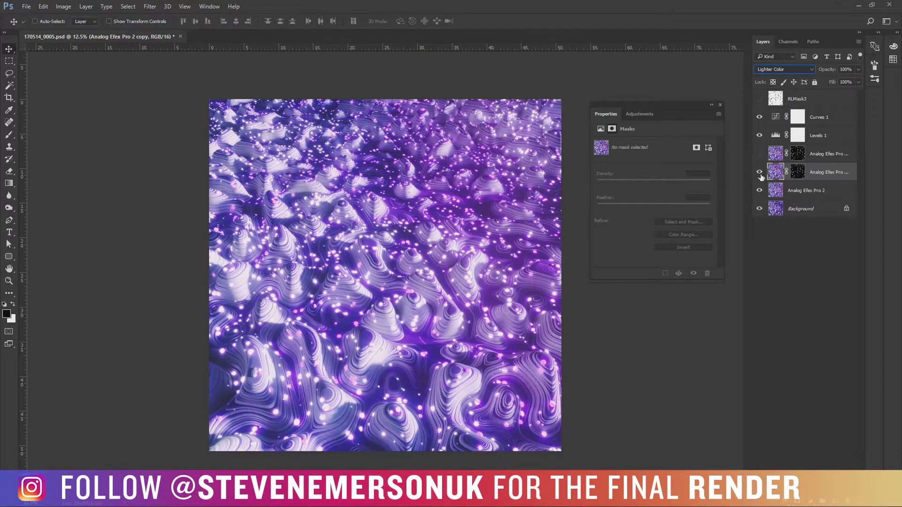
pyautogui.click(760, 172)
pyautogui.click(760, 172)
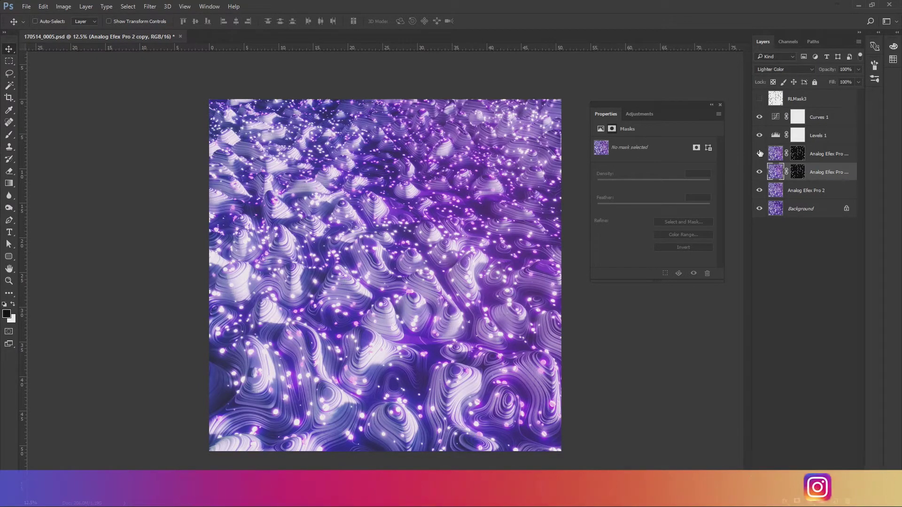
pyautogui.click(760, 154)
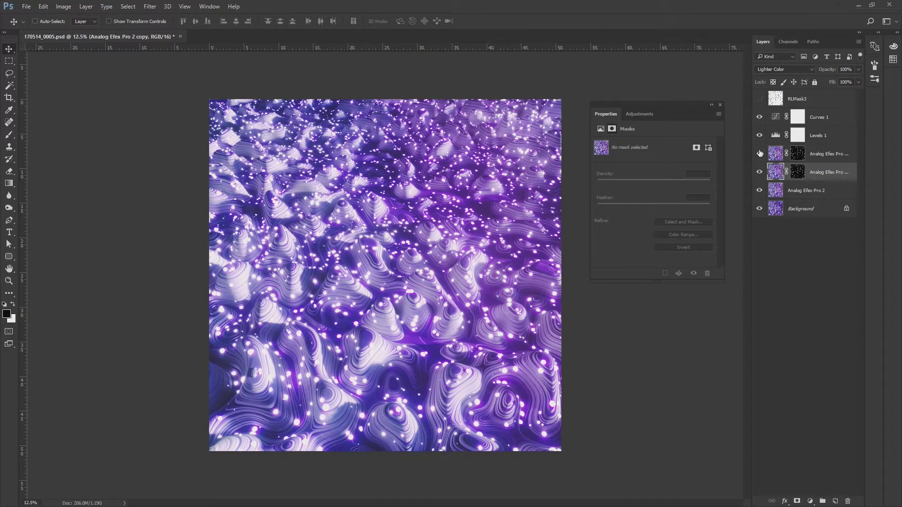
pyautogui.click(771, 154)
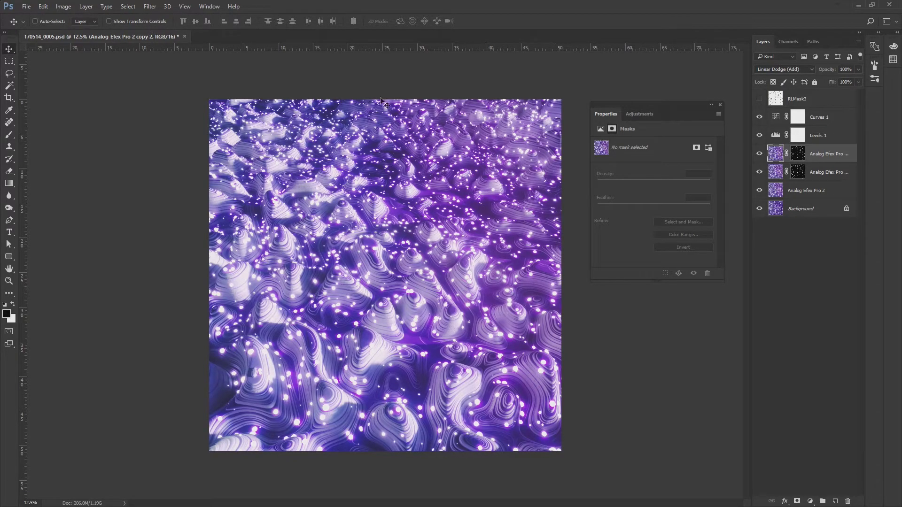
# Apply a 6.0 px Gaussian Blur to the top glow copy, Analog Efex Pro 2 copy 2
pyautogui.click(150, 7)
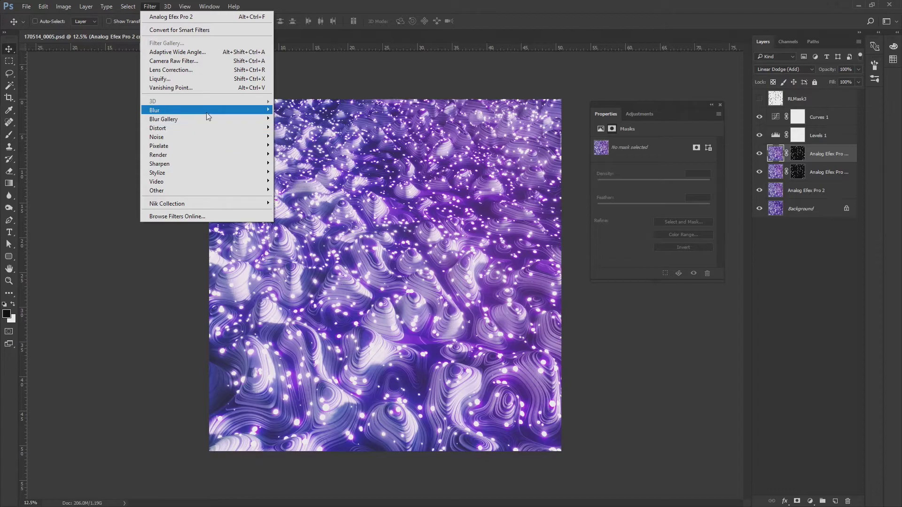
pyautogui.click(294, 146)
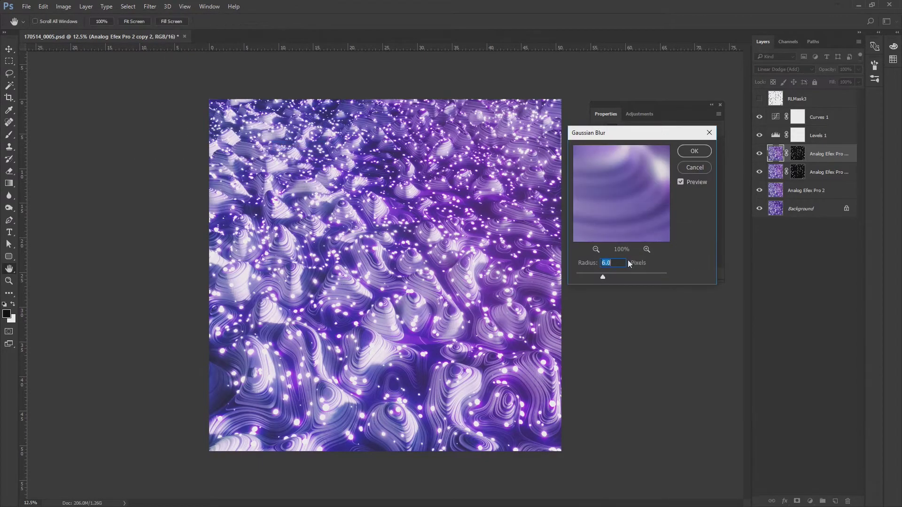
pyautogui.click(694, 150)
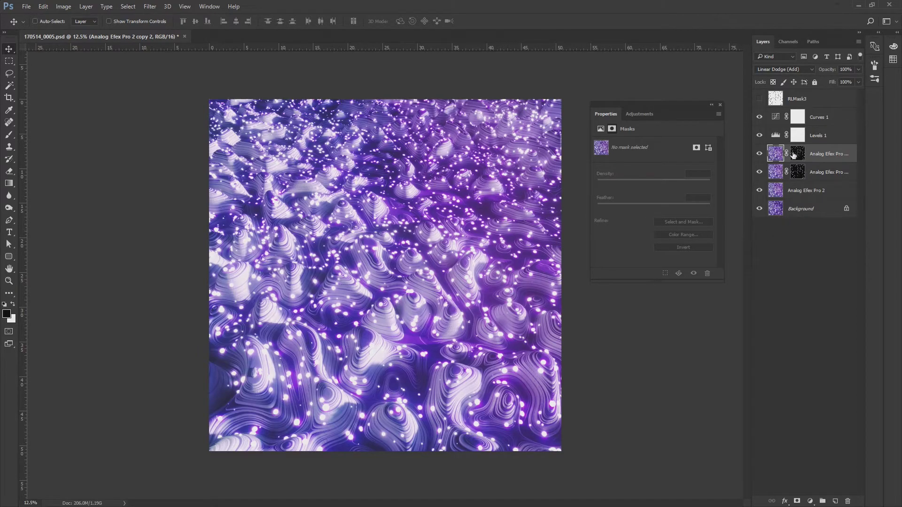
pyautogui.click(773, 172)
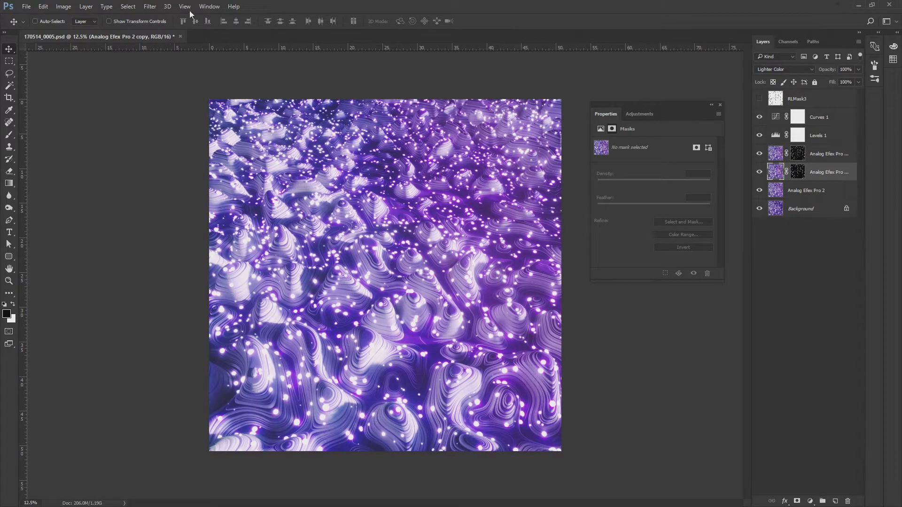
pyautogui.click(150, 6)
pyautogui.click(524, 218)
# View the top copy's layer mask alone and apply the Gaussian Blur to it
pyautogui.click(796, 155)
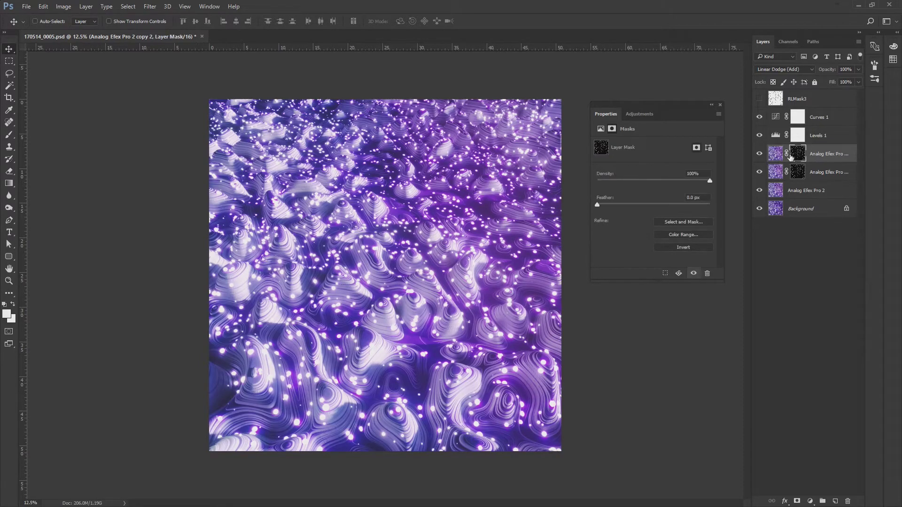
pyautogui.click(151, 7)
pyautogui.keyDown('alt'); pyautogui.click(791, 155); pyautogui.keyUp('alt')
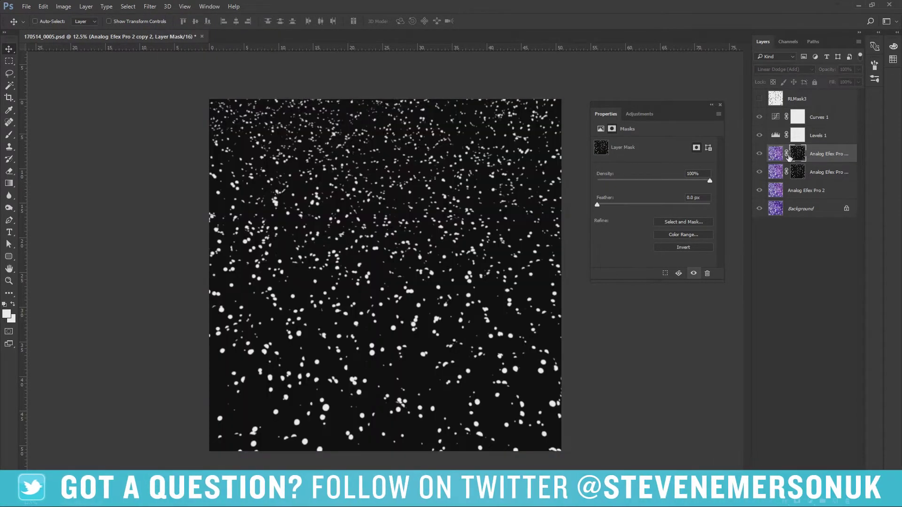
pyautogui.click(151, 7)
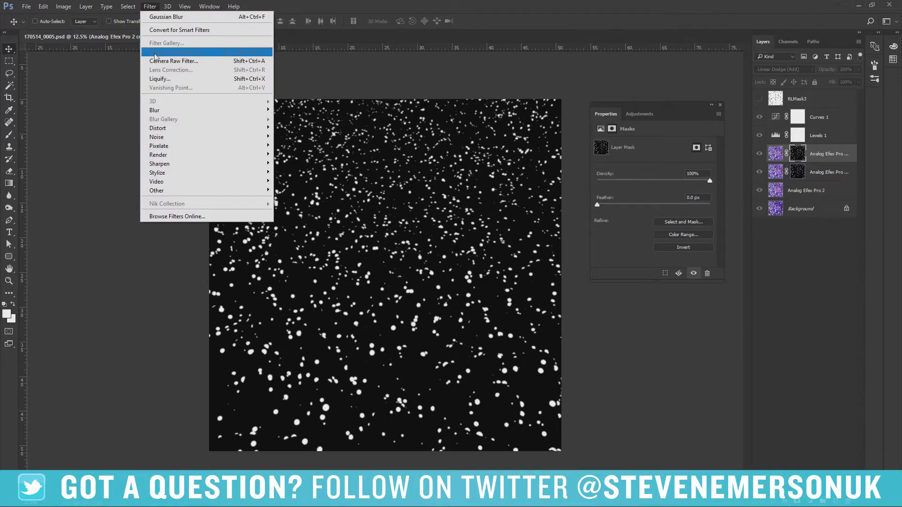
pyautogui.click(169, 16)
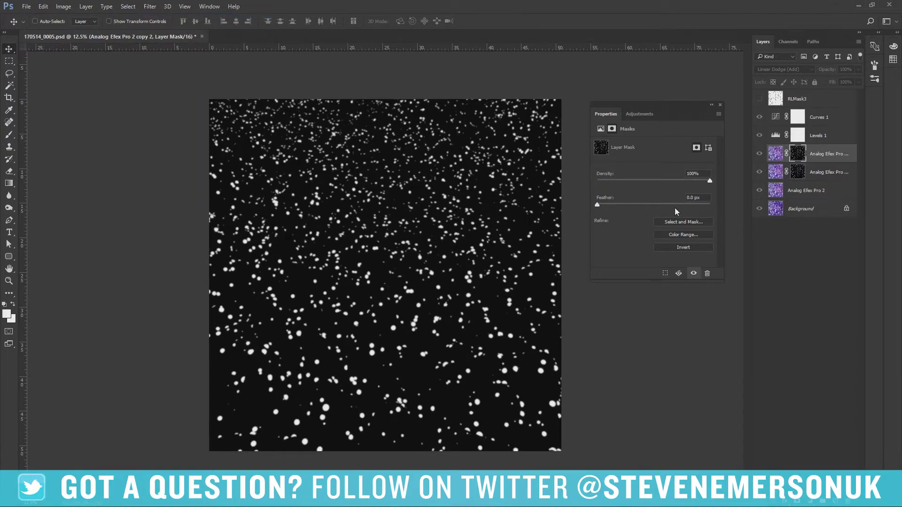
pyautogui.hotkey('ctrl', 'f')
pyautogui.press('Escape')
# Reapply the blur to the lower Analog Efex Pro 2 copy's dot mask with Ctrl+F
pyautogui.click(150, 6)
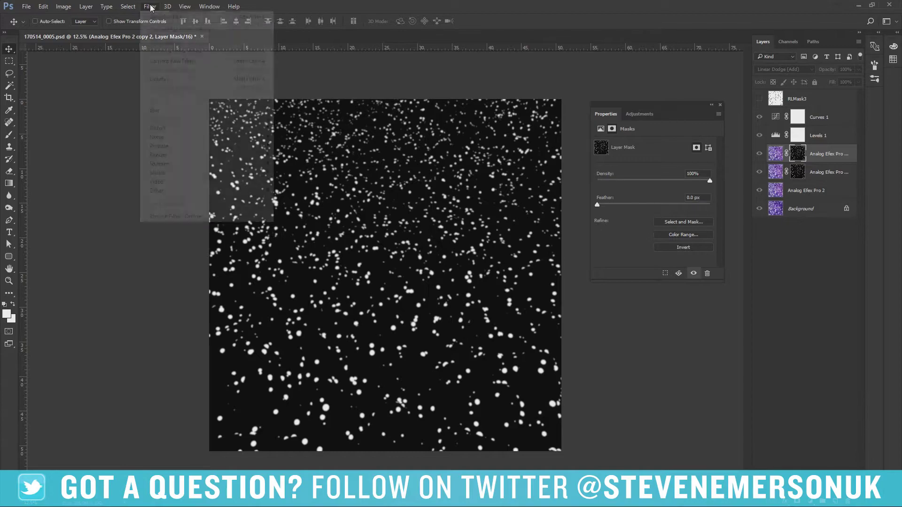
pyautogui.press('Escape')
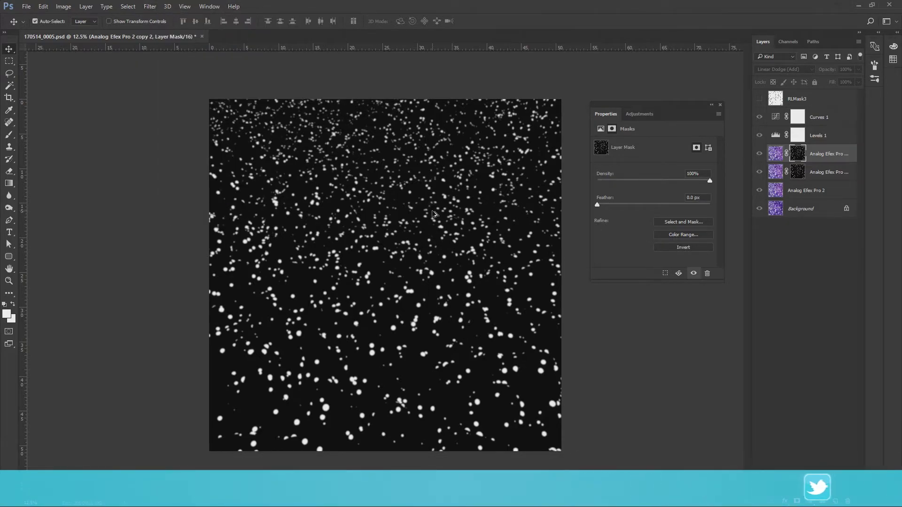
pyautogui.press('ctrl')
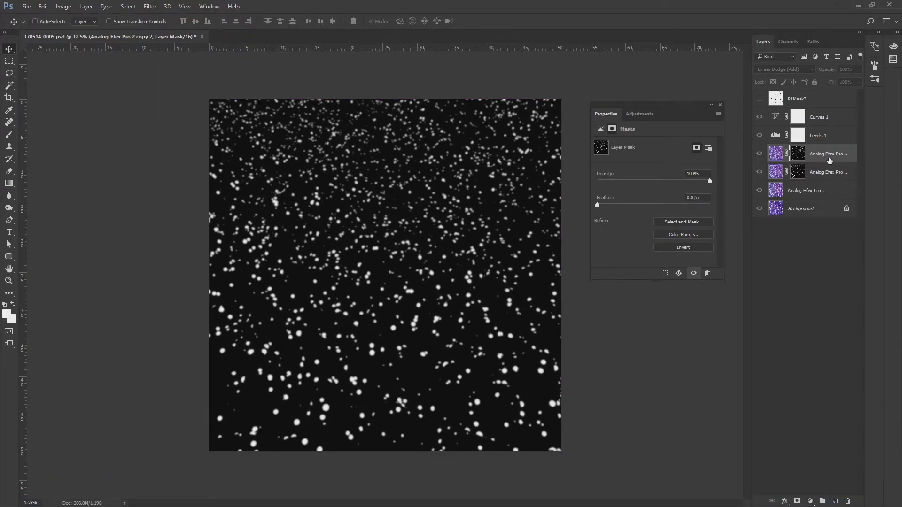
pyautogui.click(797, 172)
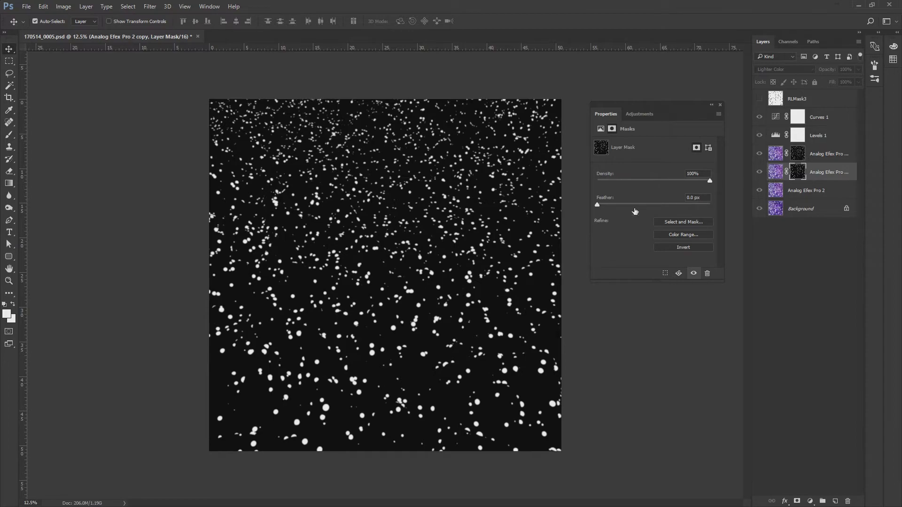
pyautogui.hotkey('ctrl', 'f')
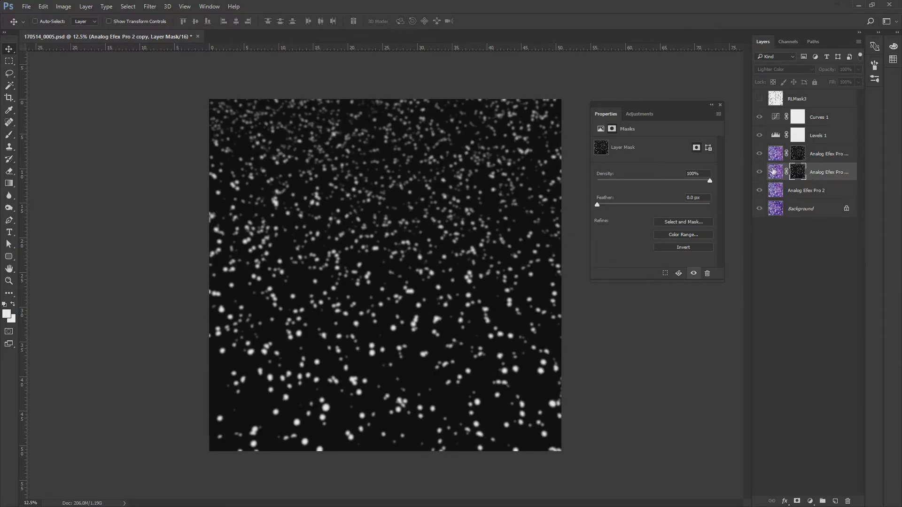
pyautogui.click(771, 174)
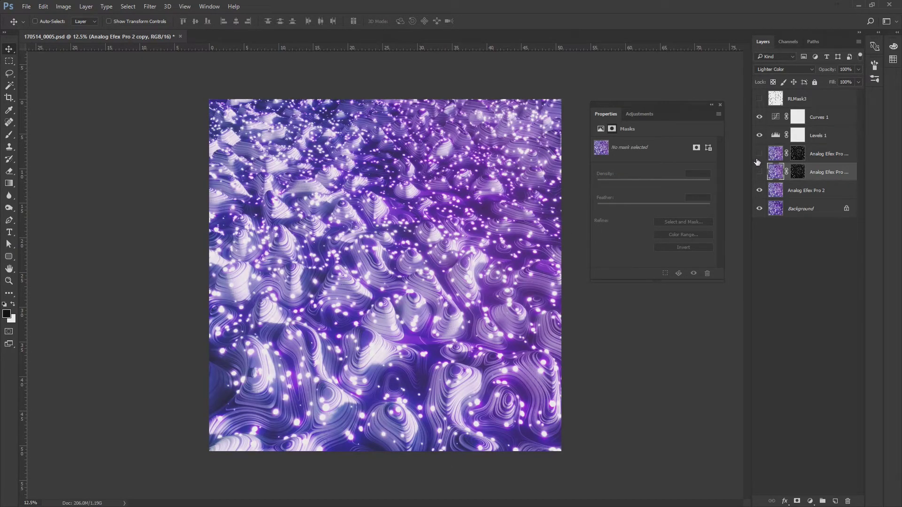
# Toggle the upper and lower glow copies' visibility to compare their particle effects
pyautogui.click(760, 171)
pyautogui.click(760, 172)
pyautogui.click(759, 154)
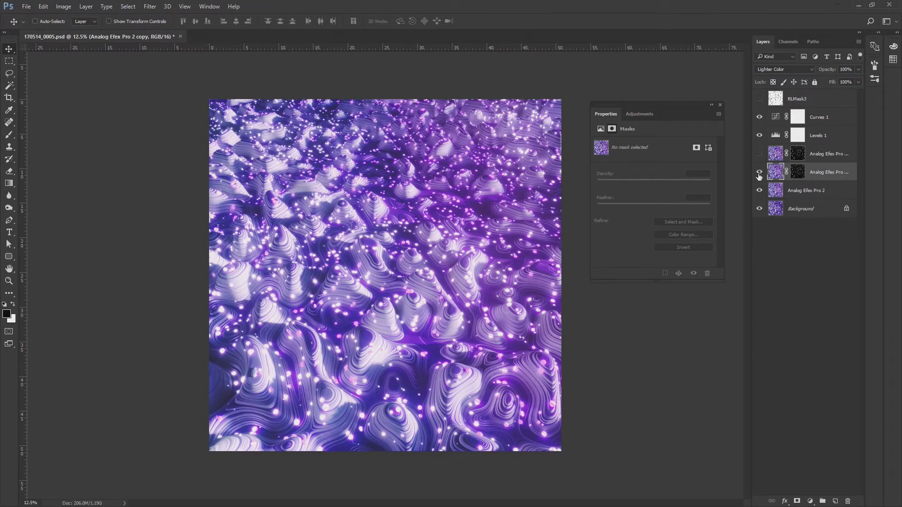
pyautogui.click(759, 173)
pyautogui.click(759, 155)
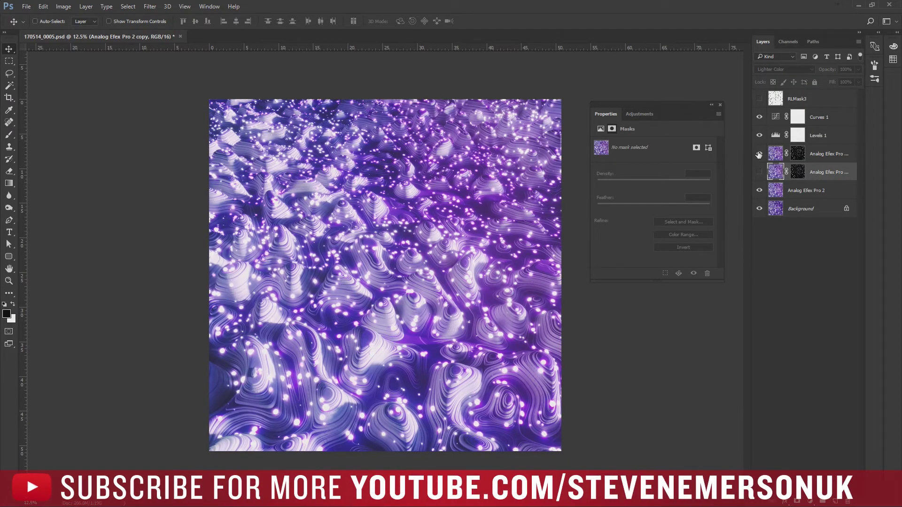
pyautogui.click(759, 154)
pyautogui.click(759, 171)
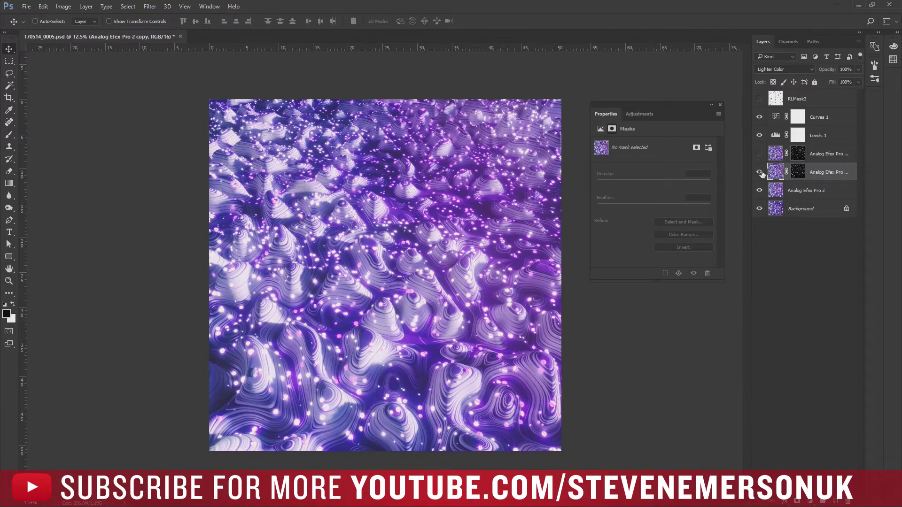
pyautogui.click(759, 172)
pyautogui.click(759, 154)
pyautogui.click(760, 172)
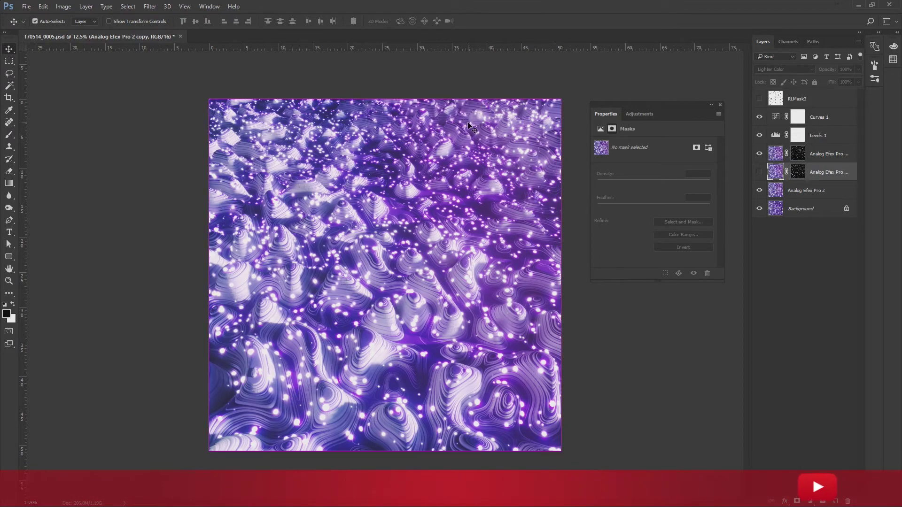
# Save the PSD, resize the image to 1920 px wide, and open Save for Web as PNG-24
pyautogui.press('ctrl')
pyautogui.hotkey('ctrl', 's')
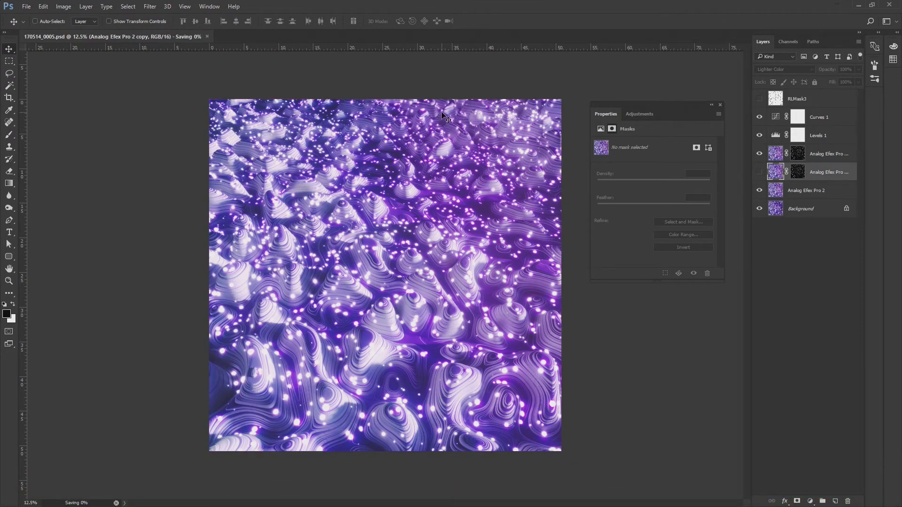
pyautogui.hotkey('ctrl', 'alt', 'i')
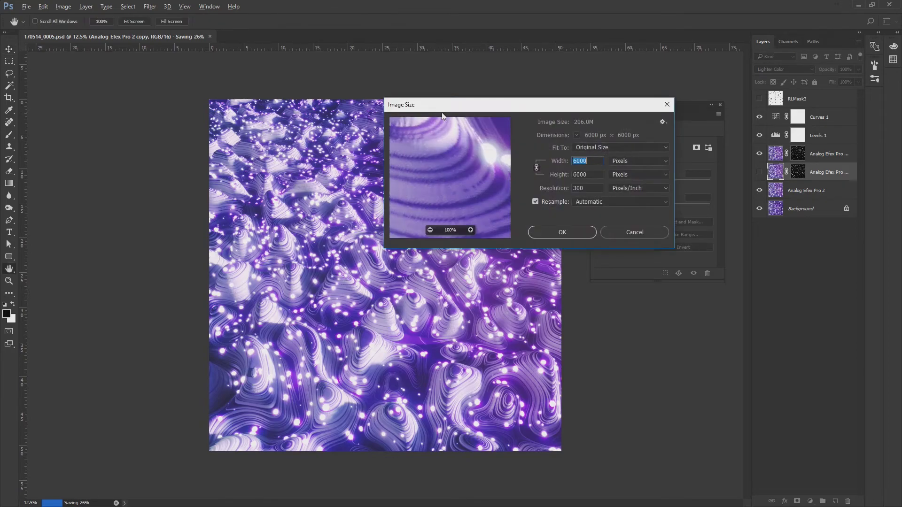
pyautogui.write('1920')
pyautogui.press('Escape')
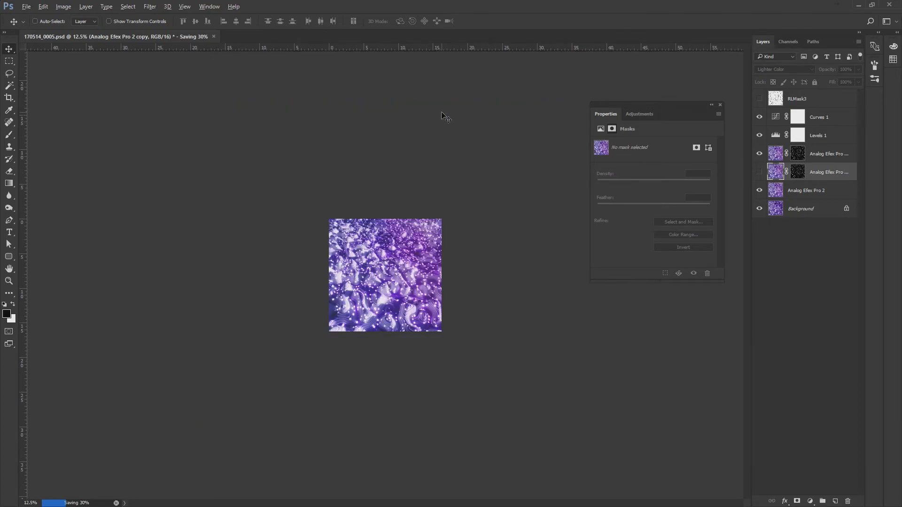
pyautogui.press('ctrl')
pyautogui.hotkey('ctrl', 'alt', 'shift', 's')
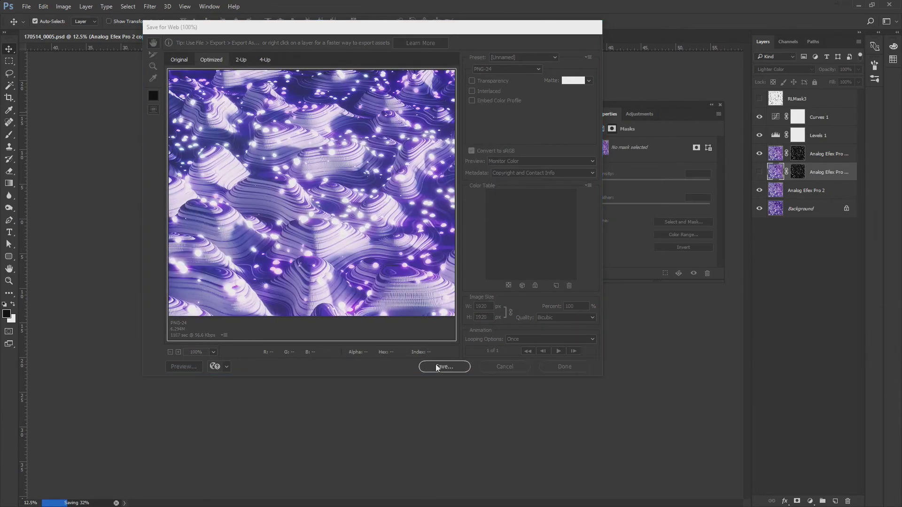
# Save the PNG as 170514_0005.png in a new 170514 folder inside 05
pyautogui.click(437, 367)
pyautogui.click(337, 58)
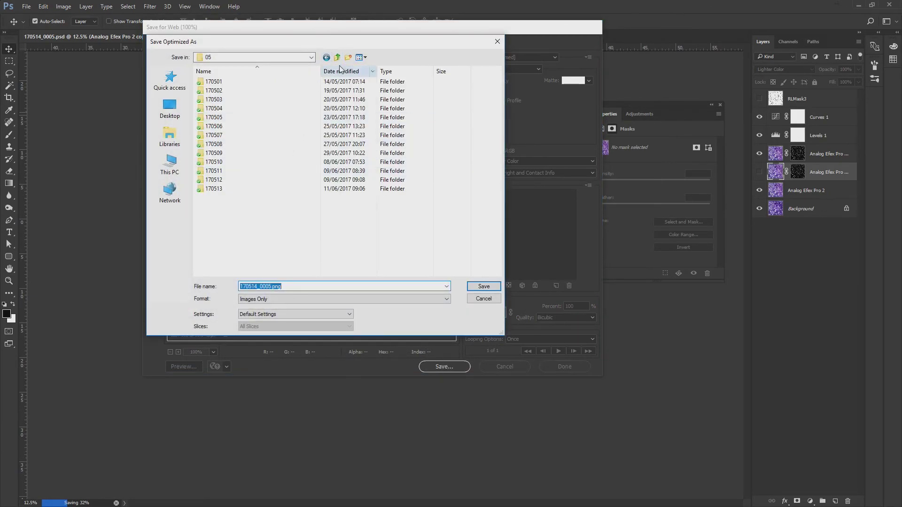
pyautogui.click(348, 58)
pyautogui.write('17051')
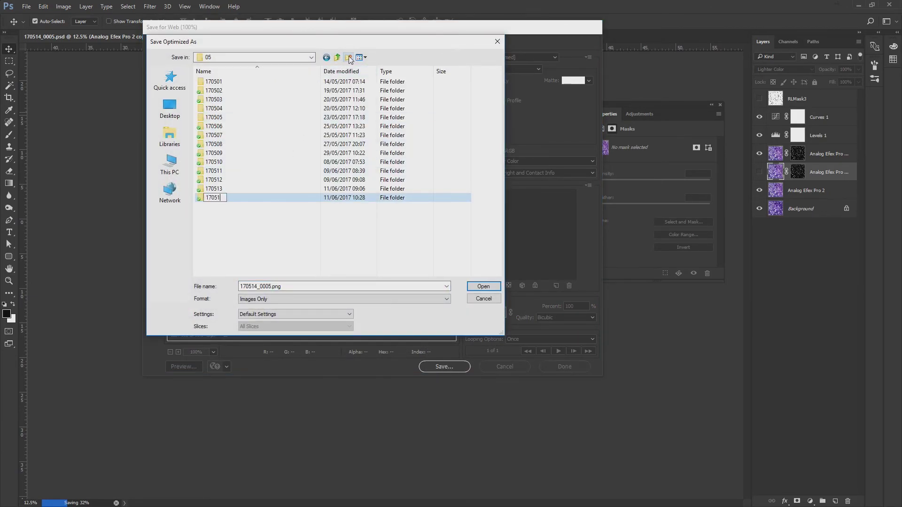
pyautogui.press('Return')
pyautogui.press('Return')
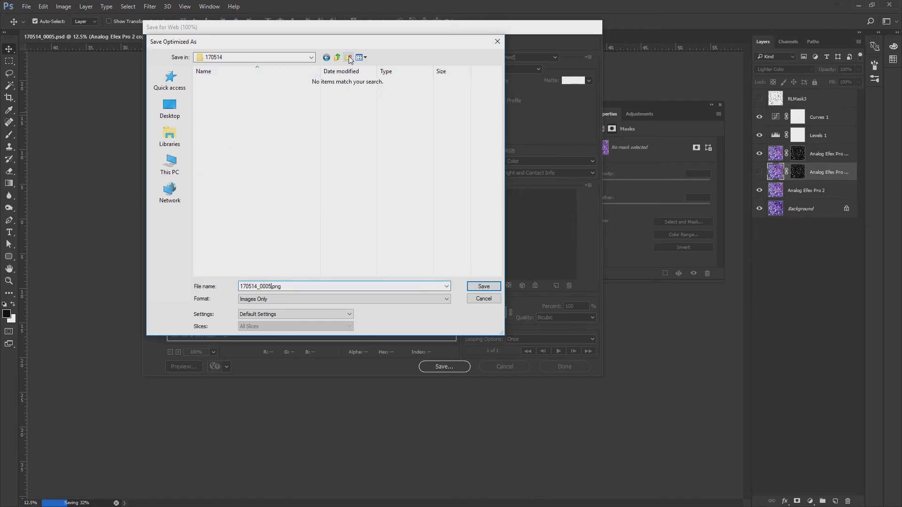
pyautogui.press('Return')
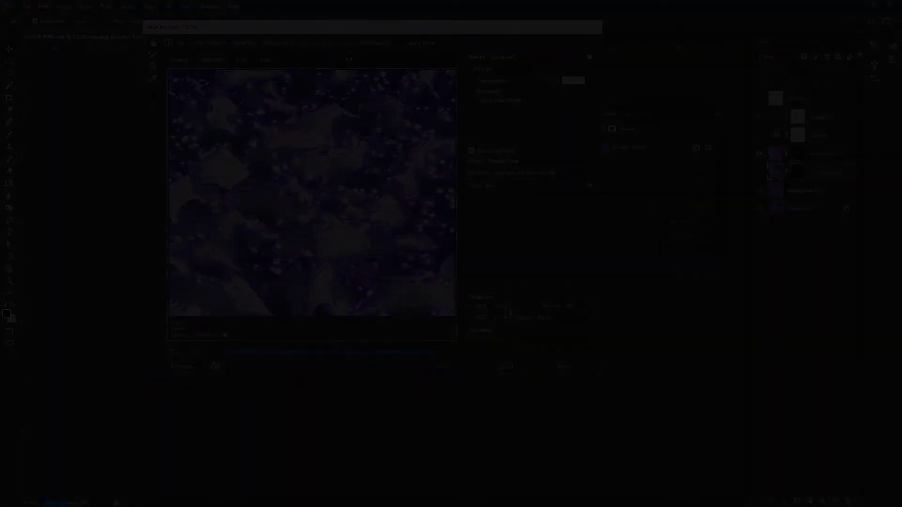